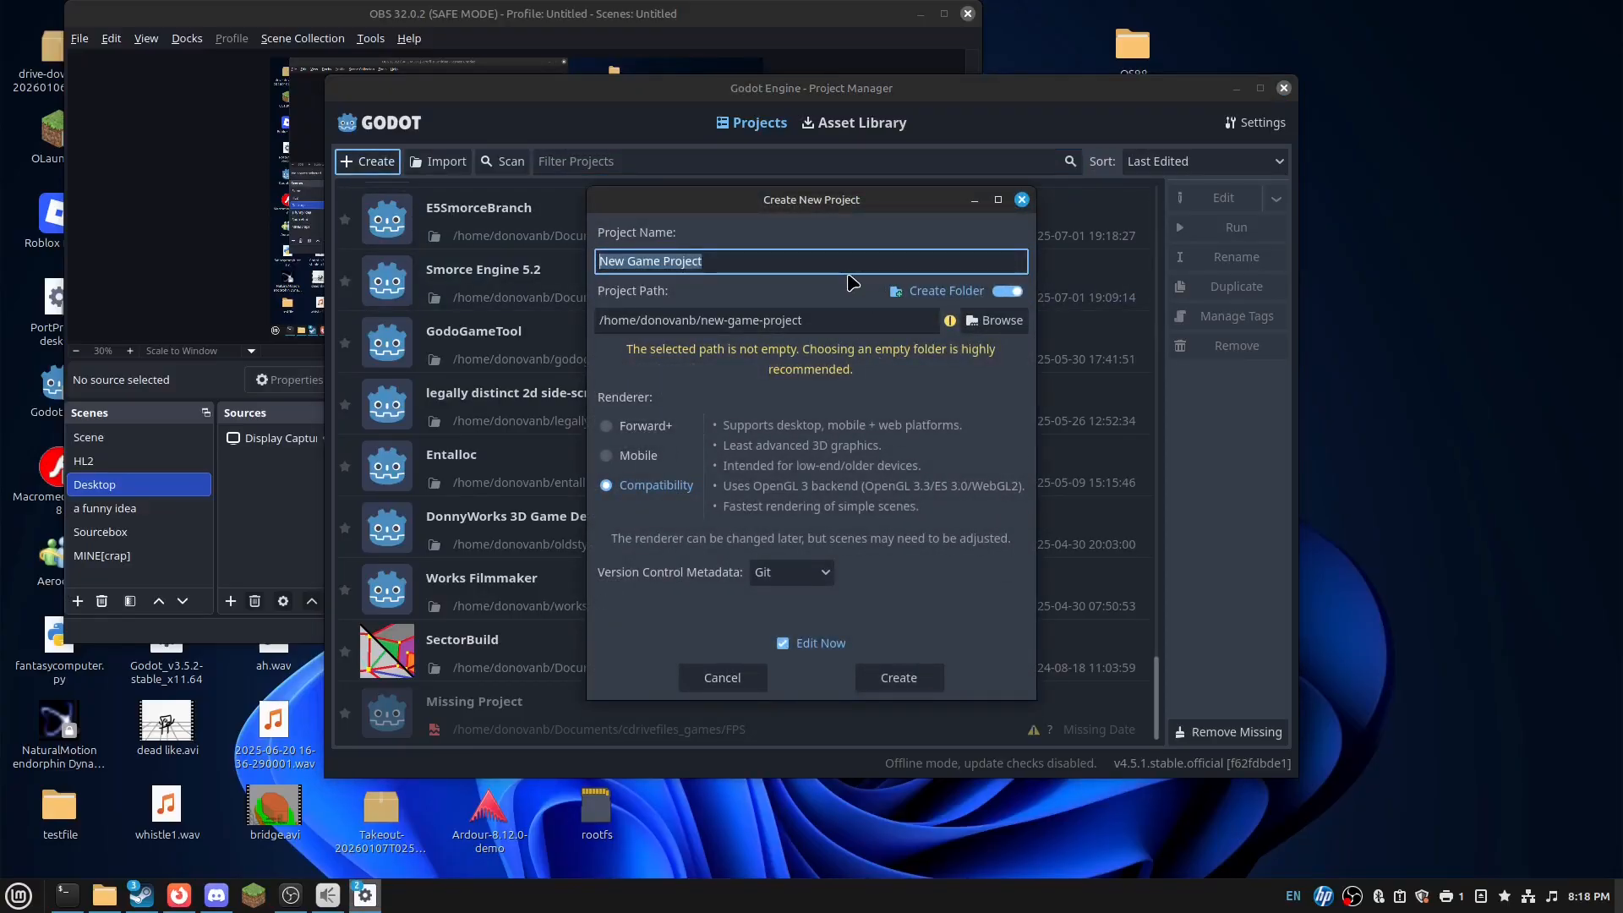
- Name the new project '3D basic FPS controller' with the Compatibility renderer and create it
text(3D)
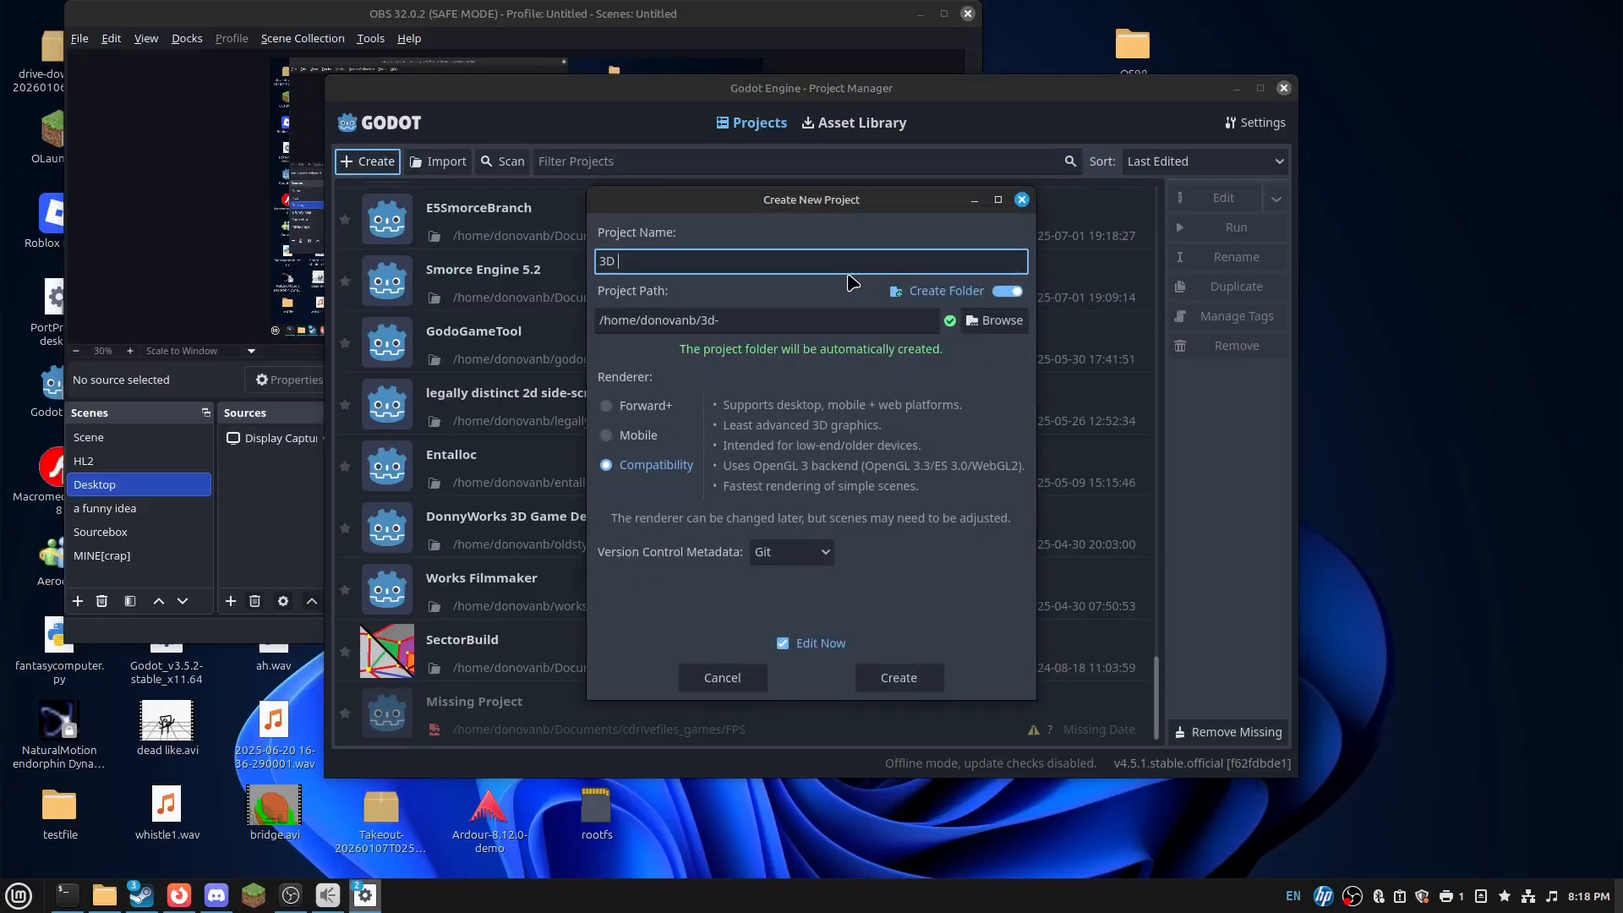
text( basic FPS controller)
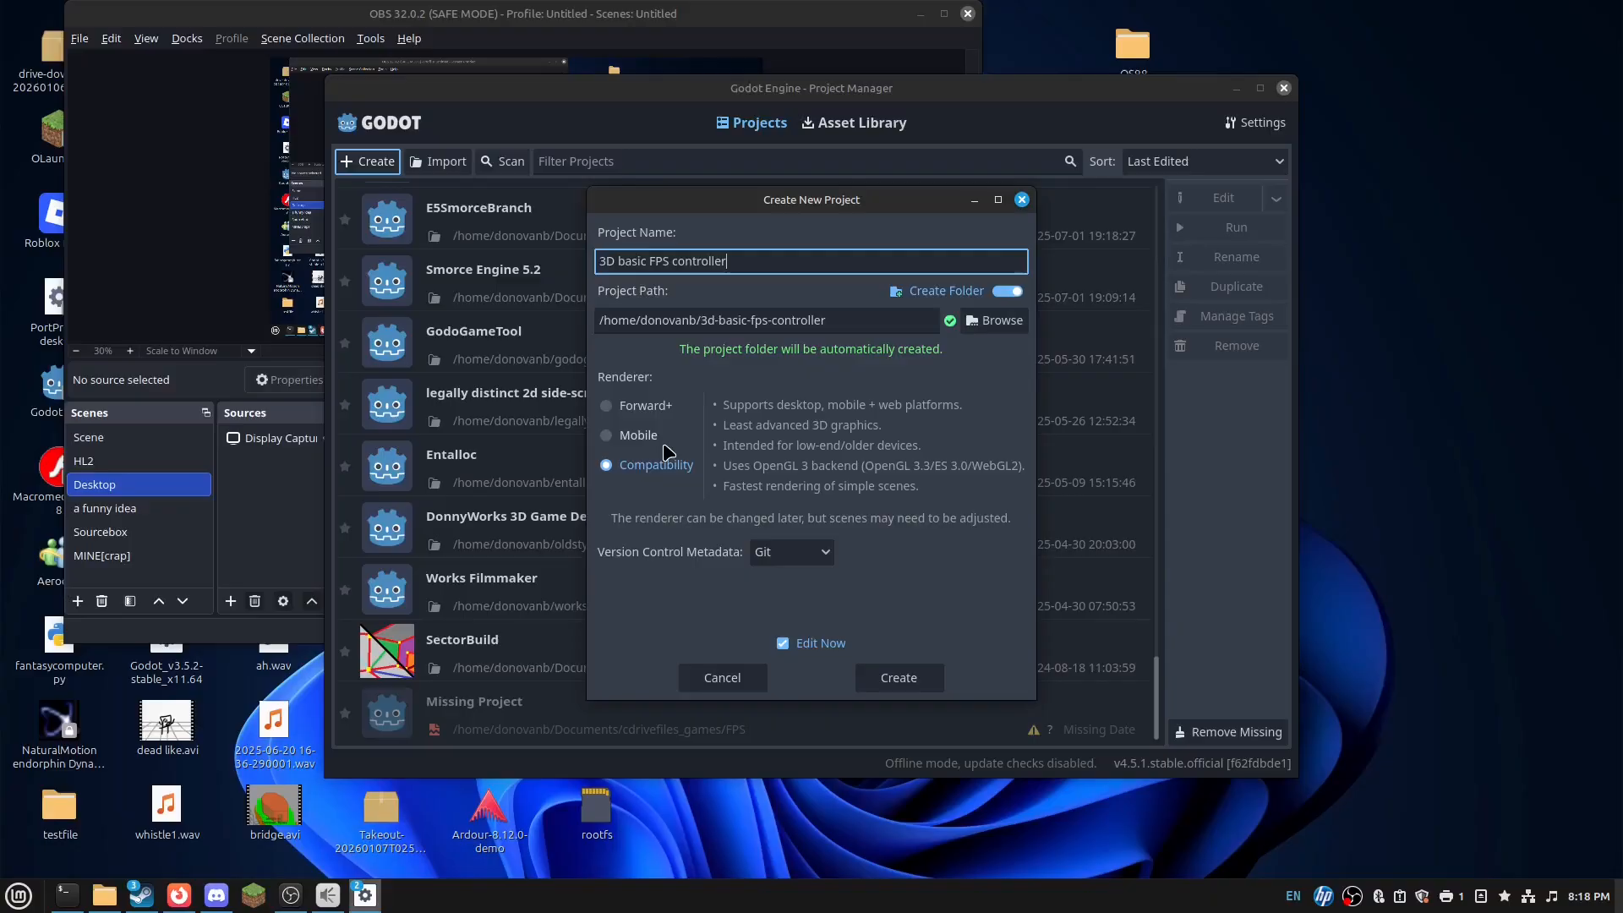
click(901, 682)
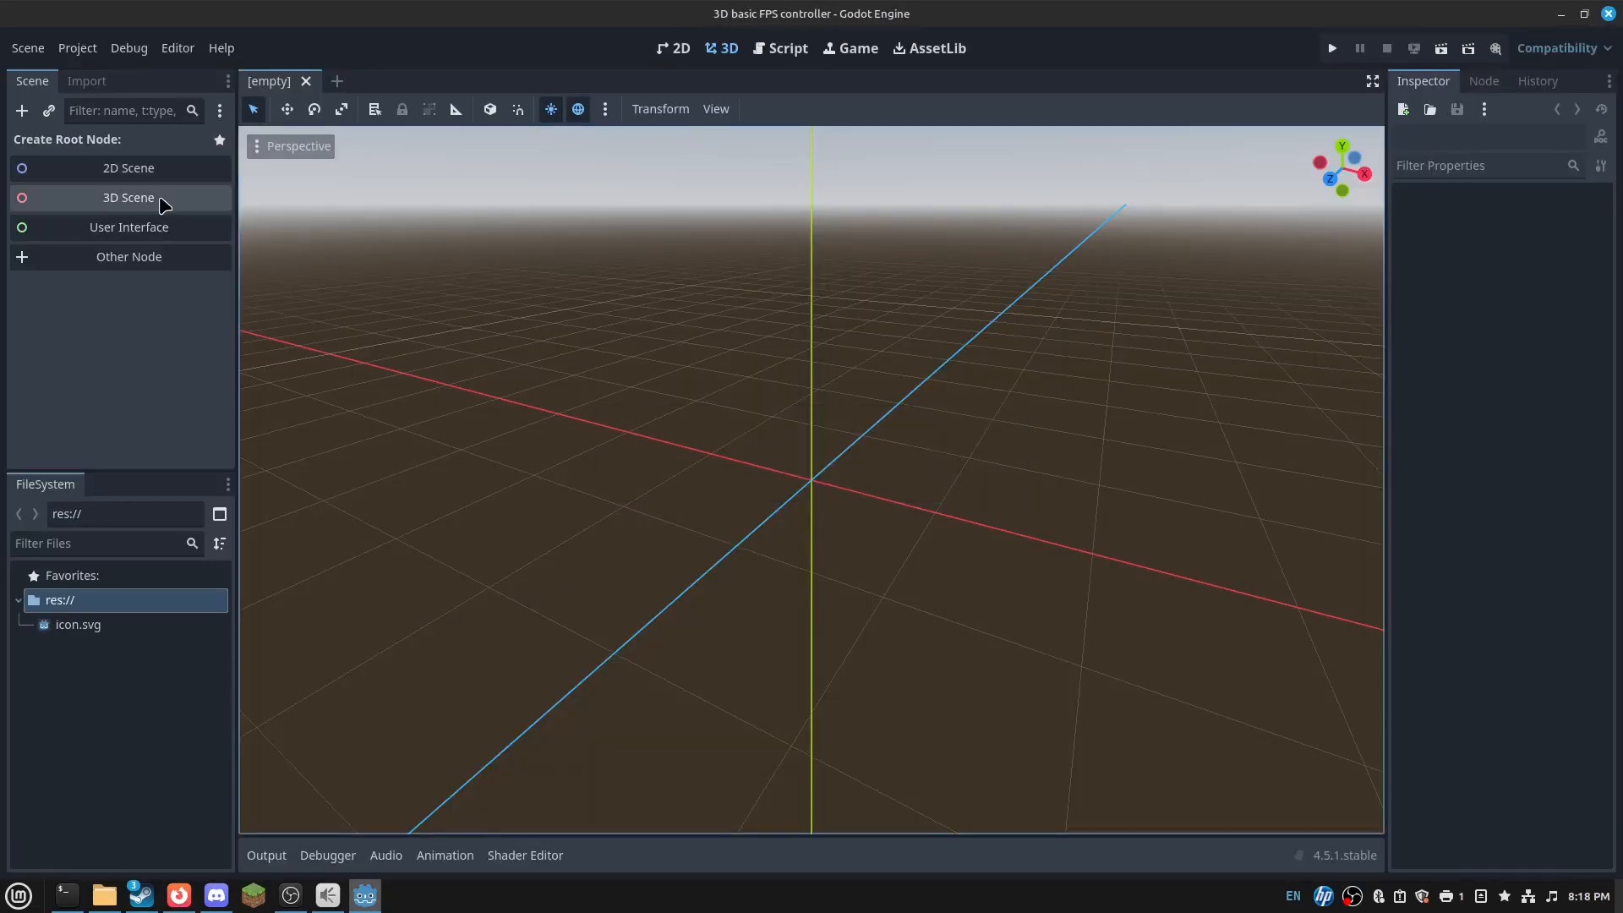
- Start a 3D Scene with a Node3D root and add a CharacterBody3D child to it
click(164, 205)
right_click(179, 165)
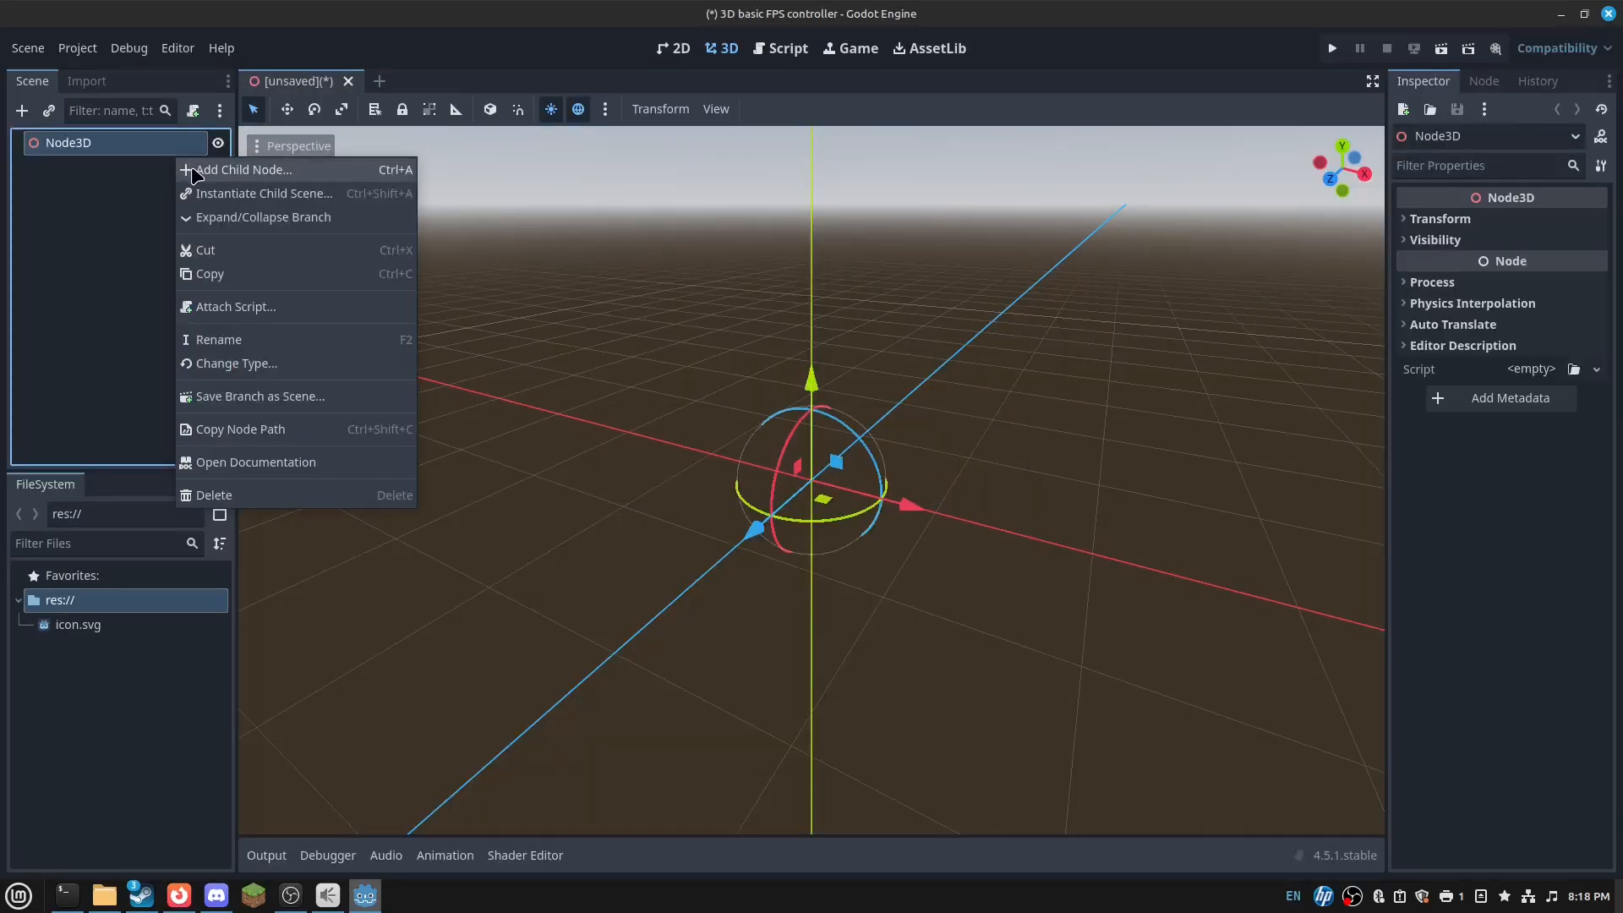
click(738, 373)
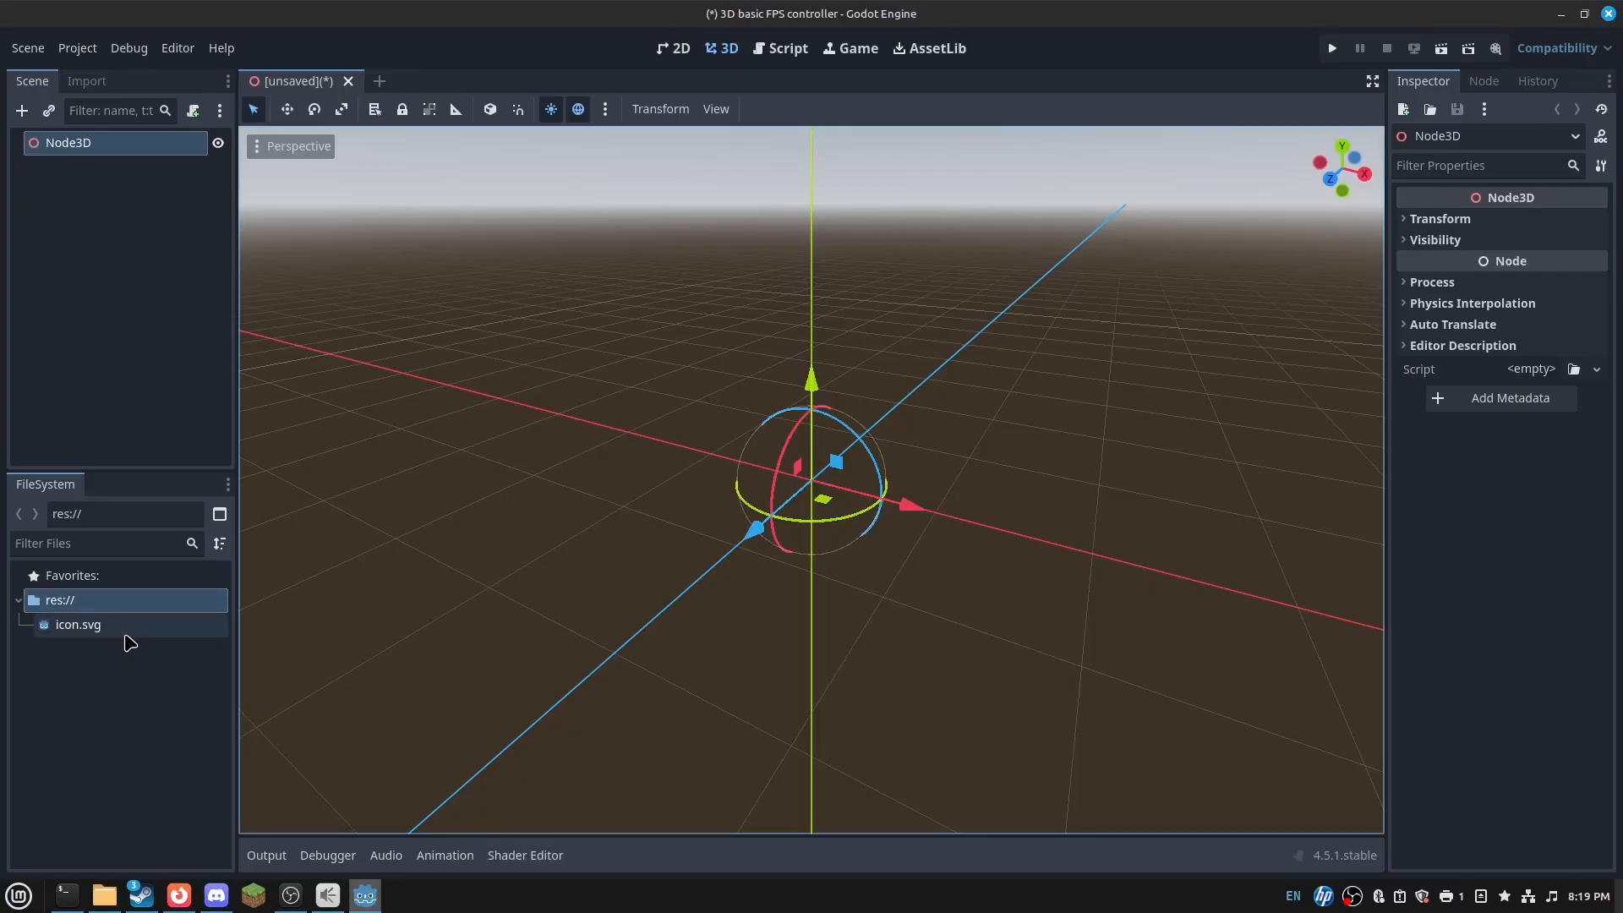
mouse_move(140, 645)
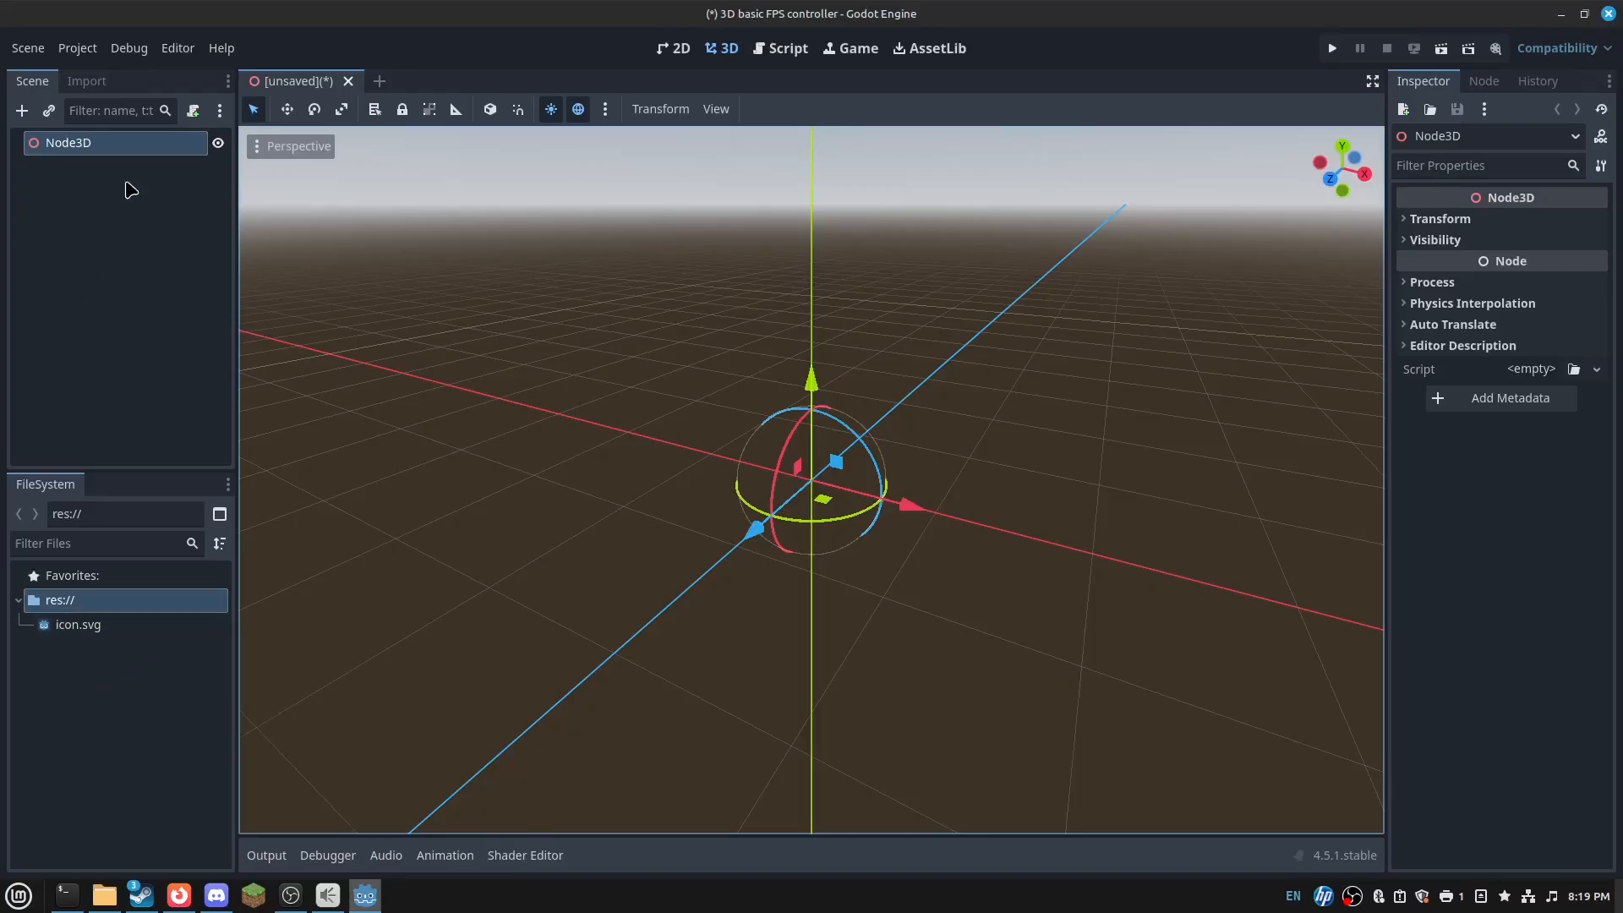
right_click(142, 140)
click(212, 149)
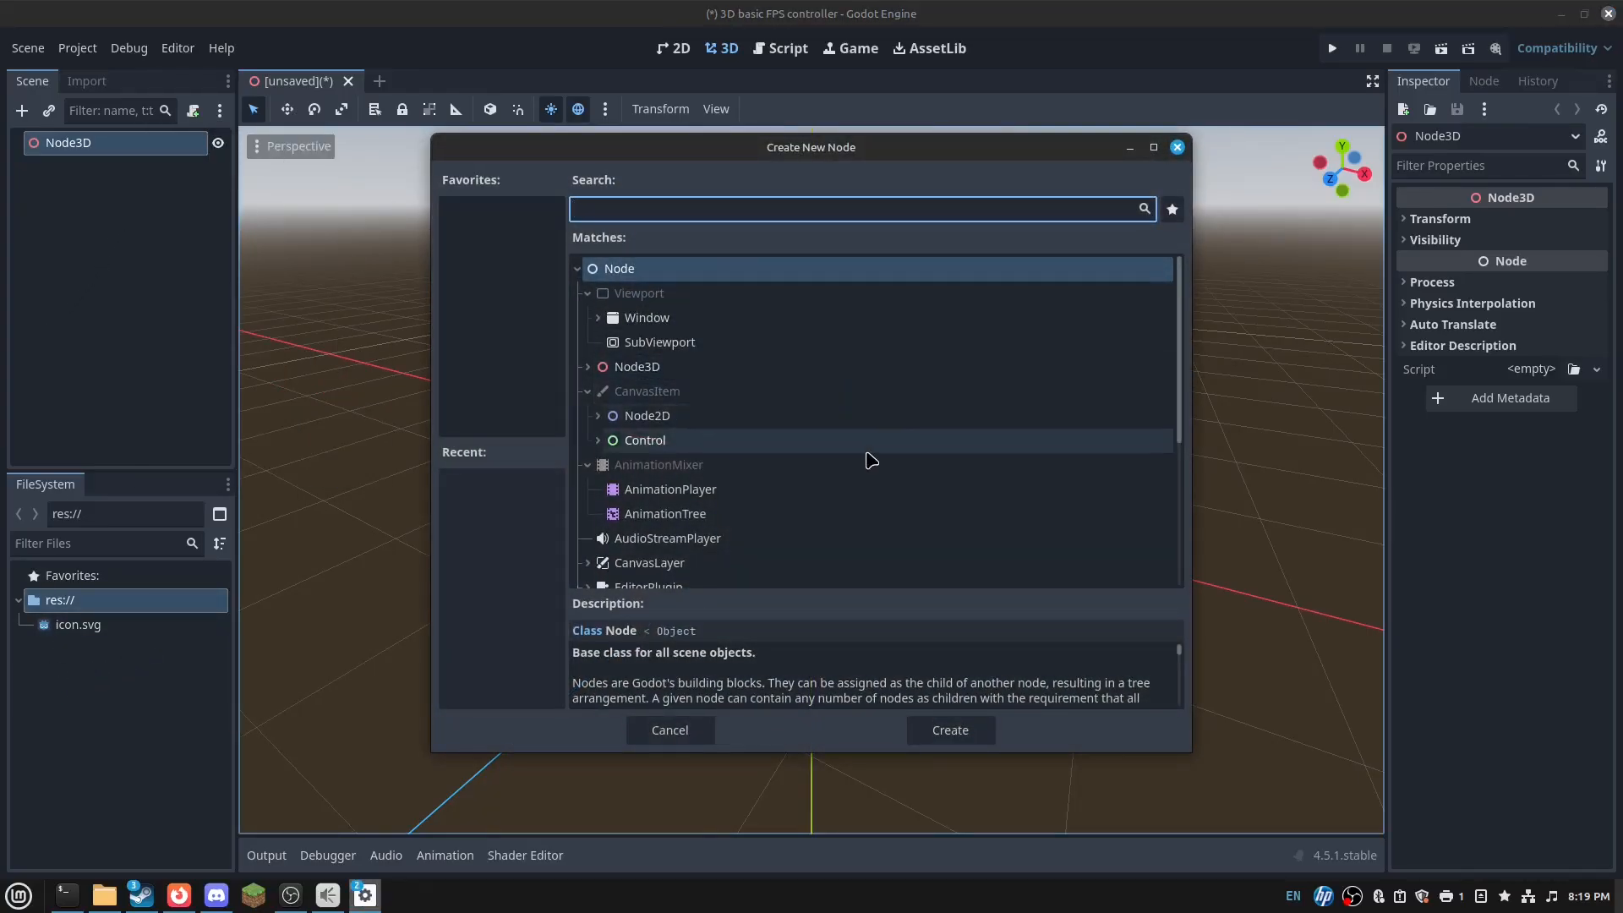
text(K)
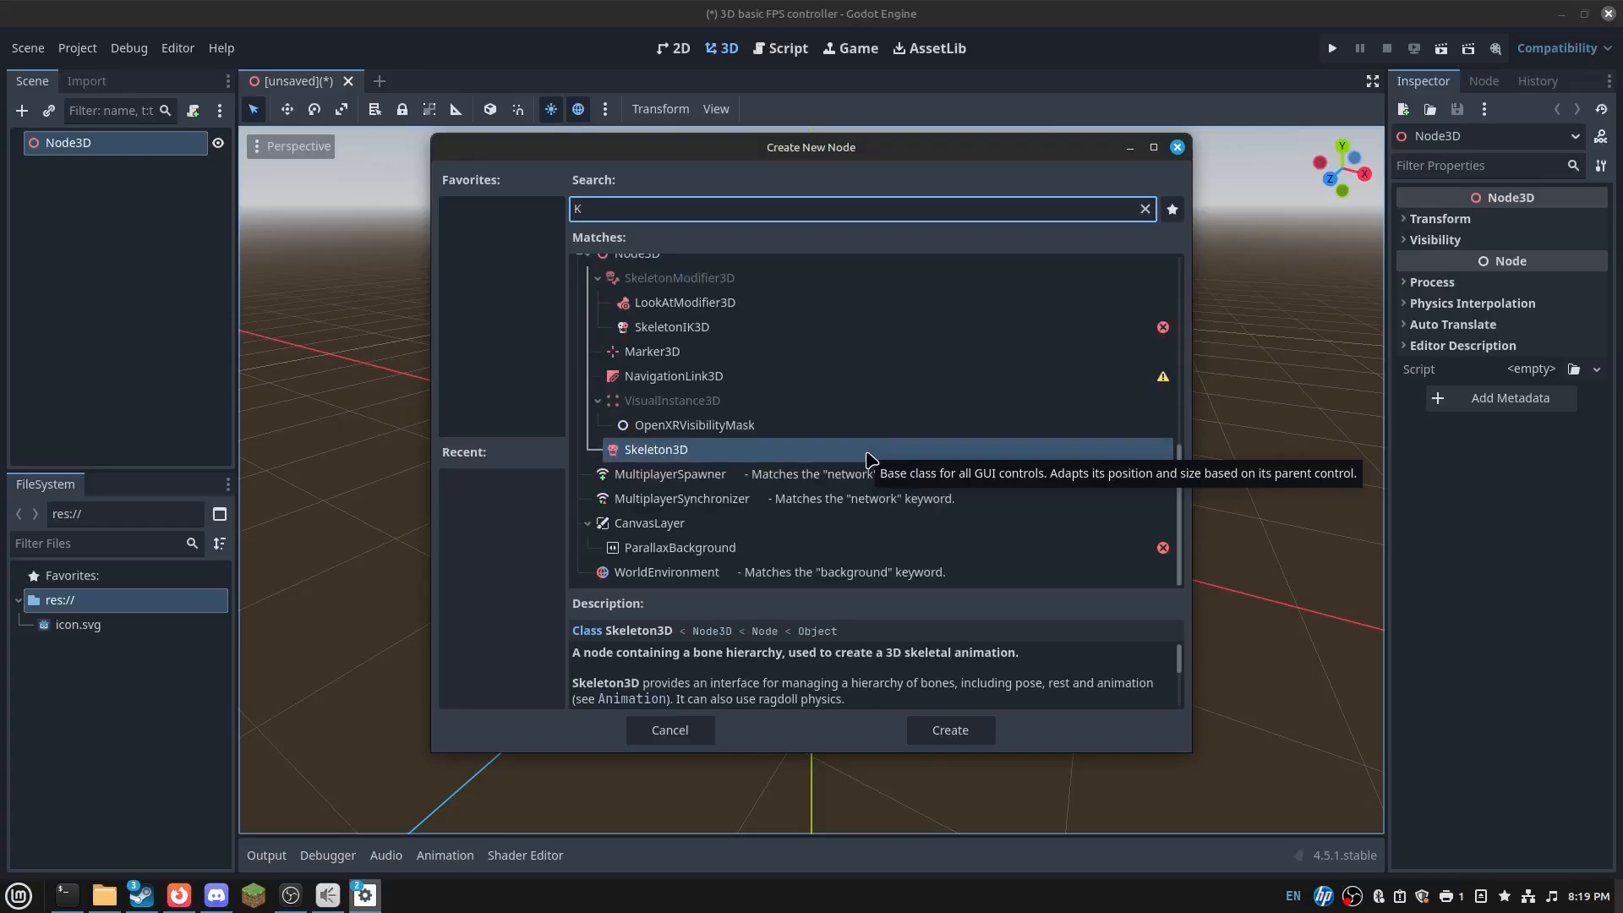
text(ine)
key(BackSpace)
key(BackSpace)
key(BackSpace)
key(BackSpace)
text(C)
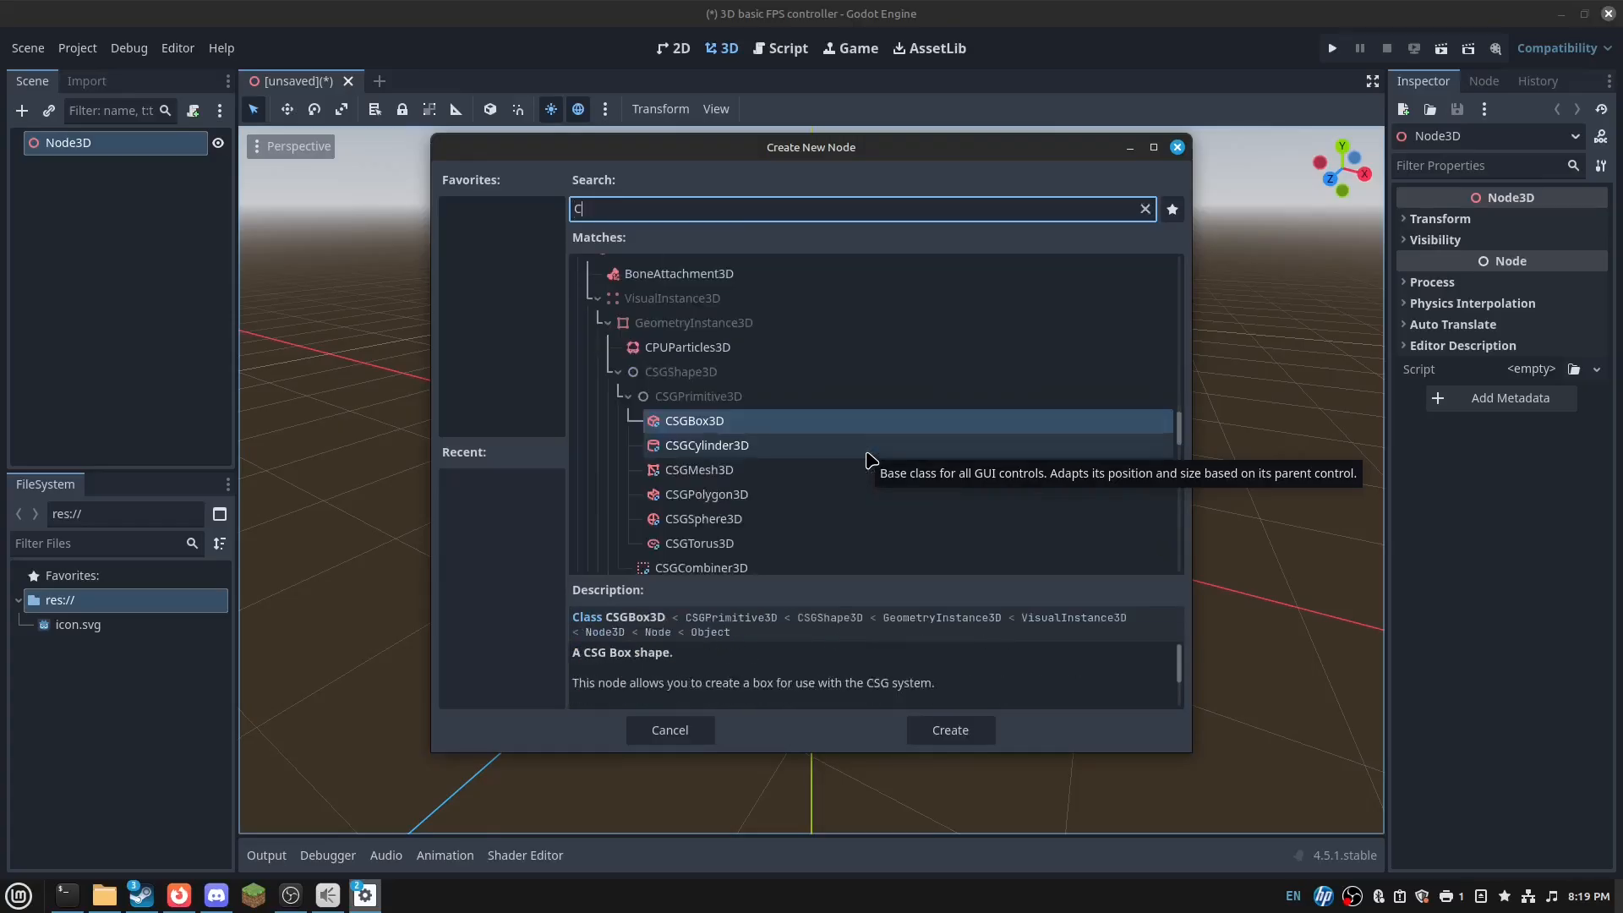
text(hara)
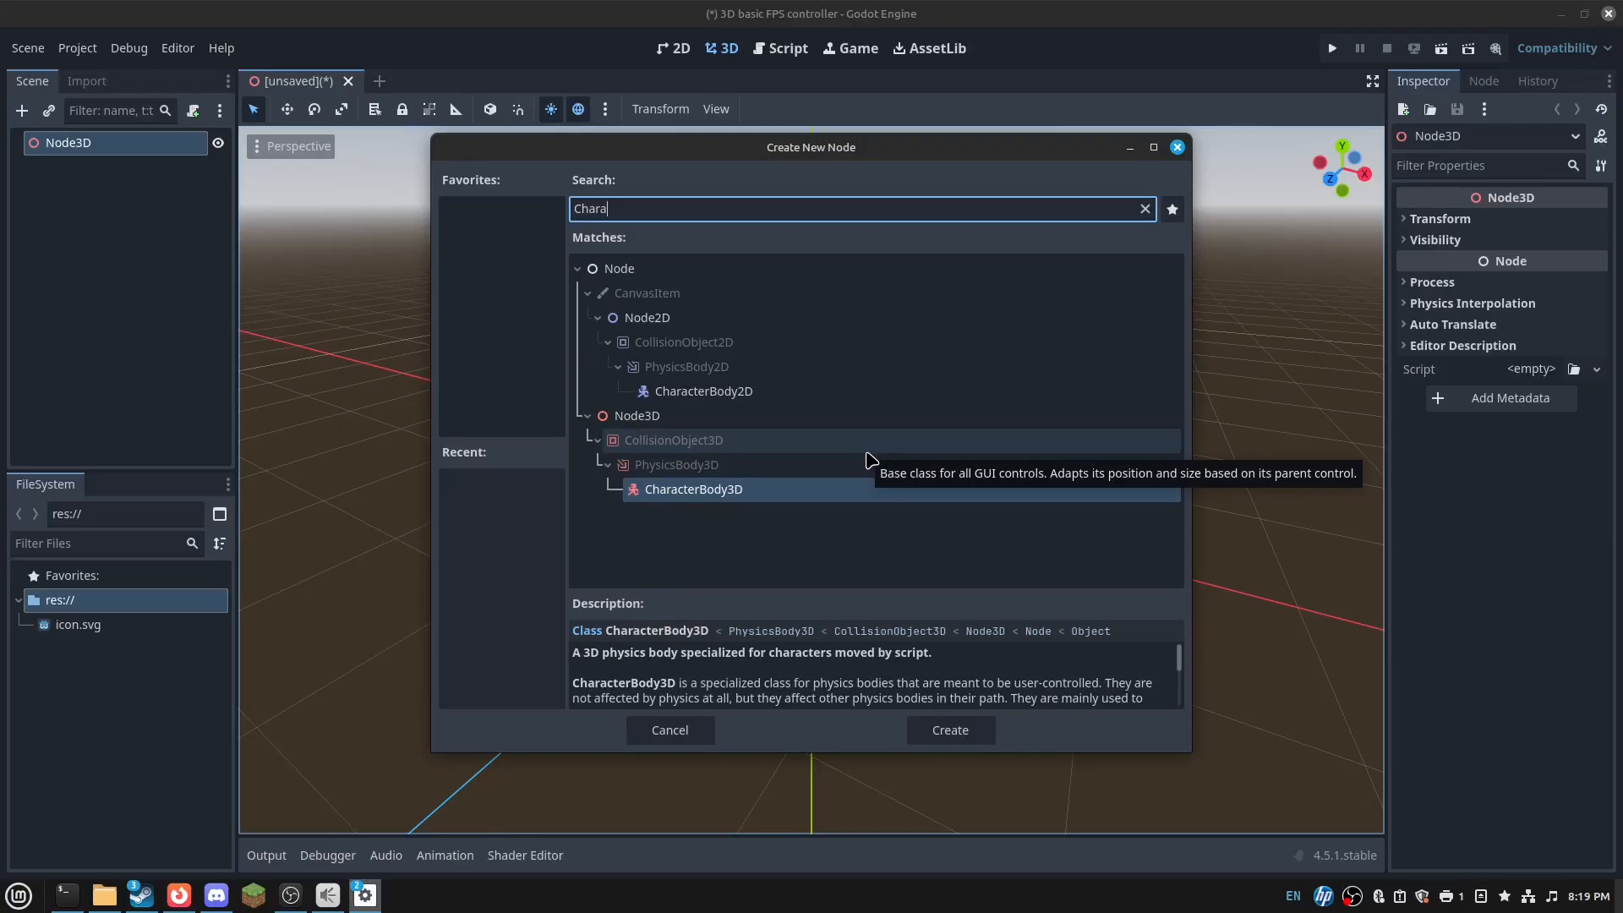
key(Return)
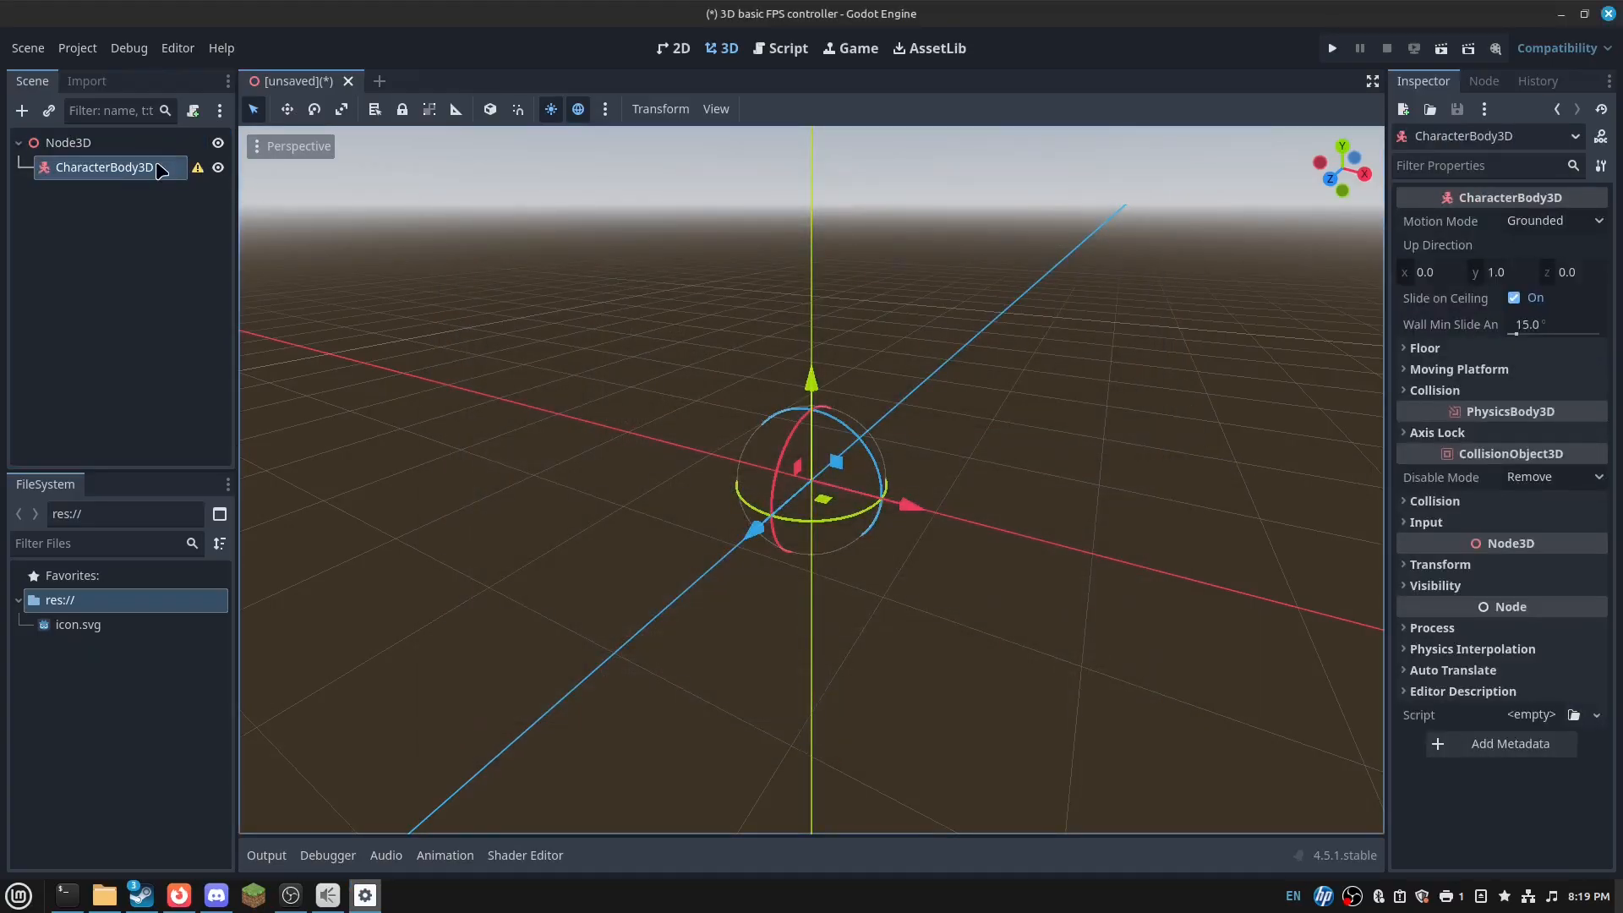
- Undo the CharacterBody3D and add it again under Node3D
right_click(160, 144)
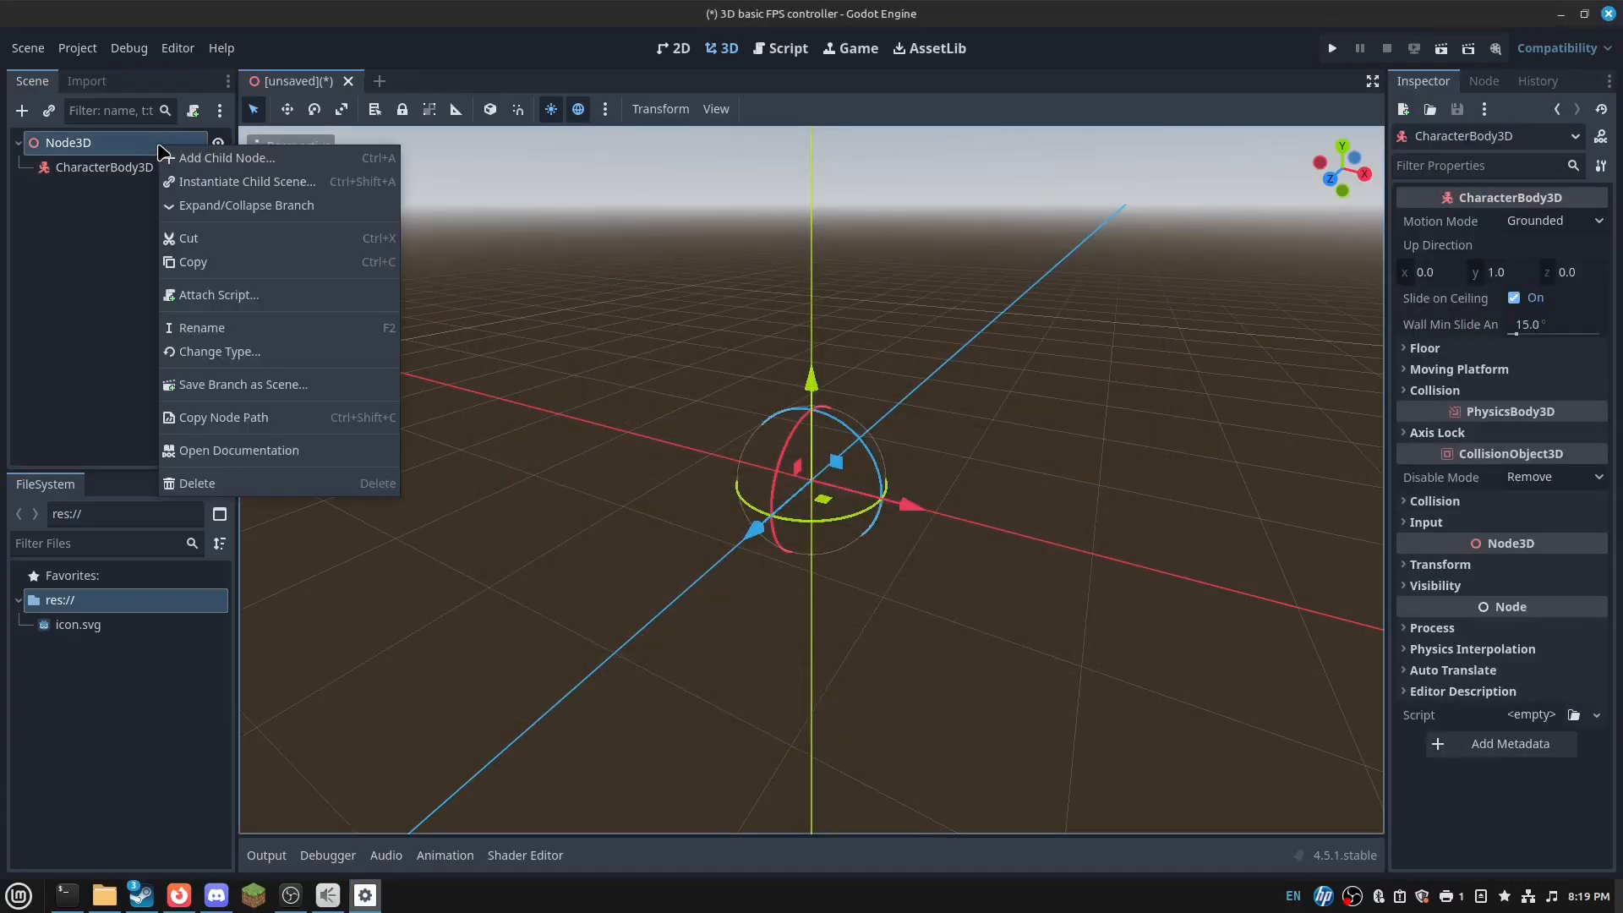
click(134, 155)
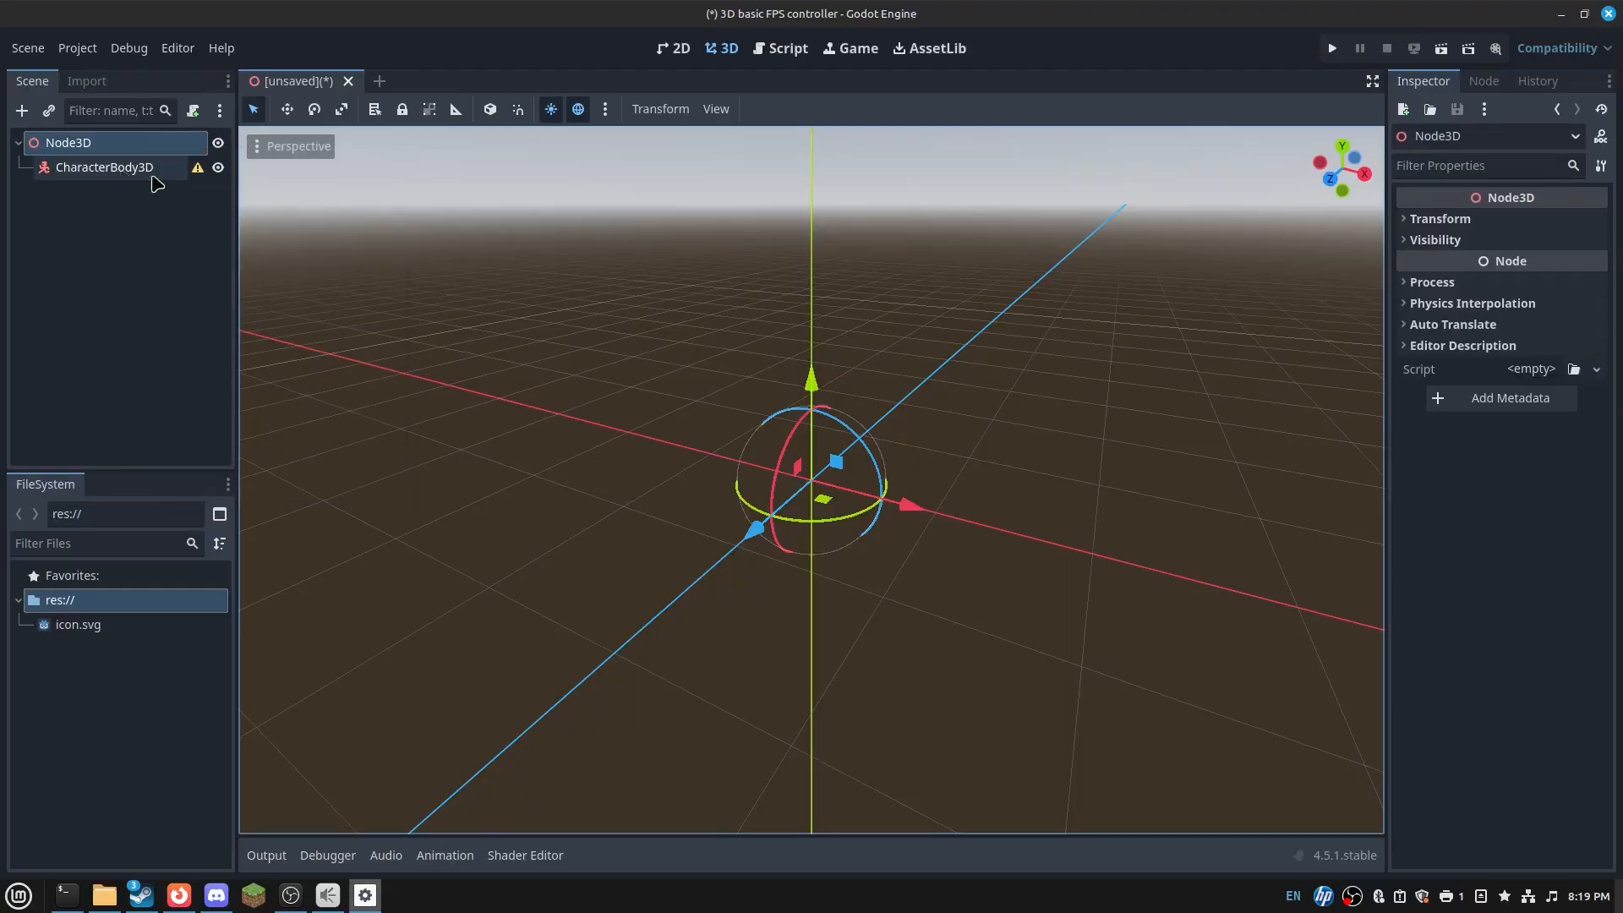
key(ctrl+z)
right_click(146, 139)
click(200, 158)
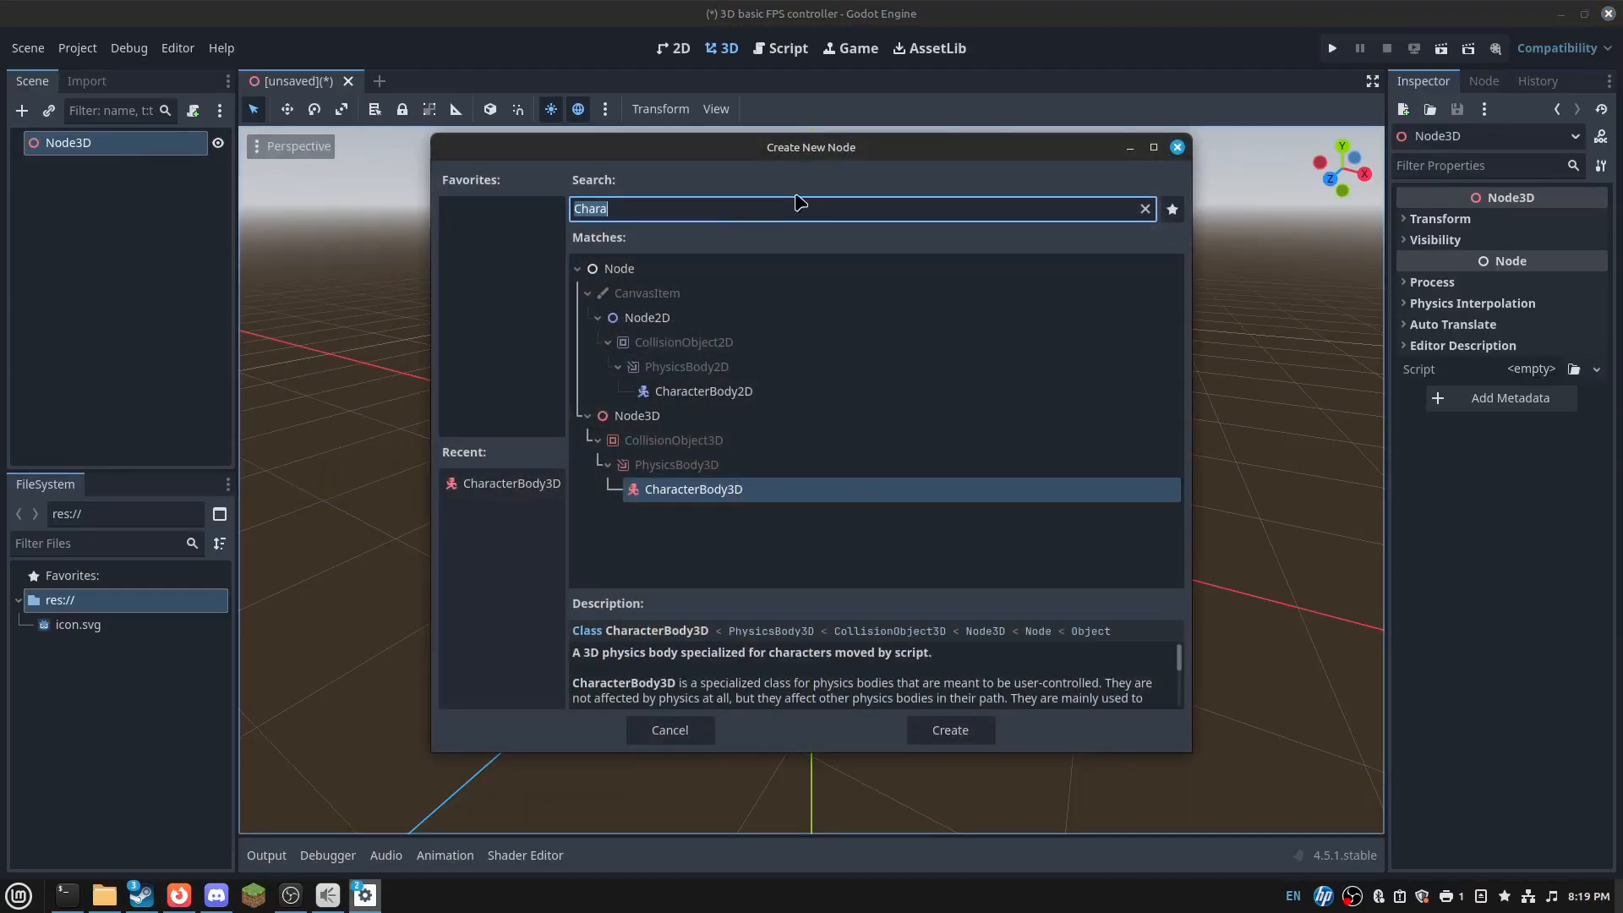
key(Return)
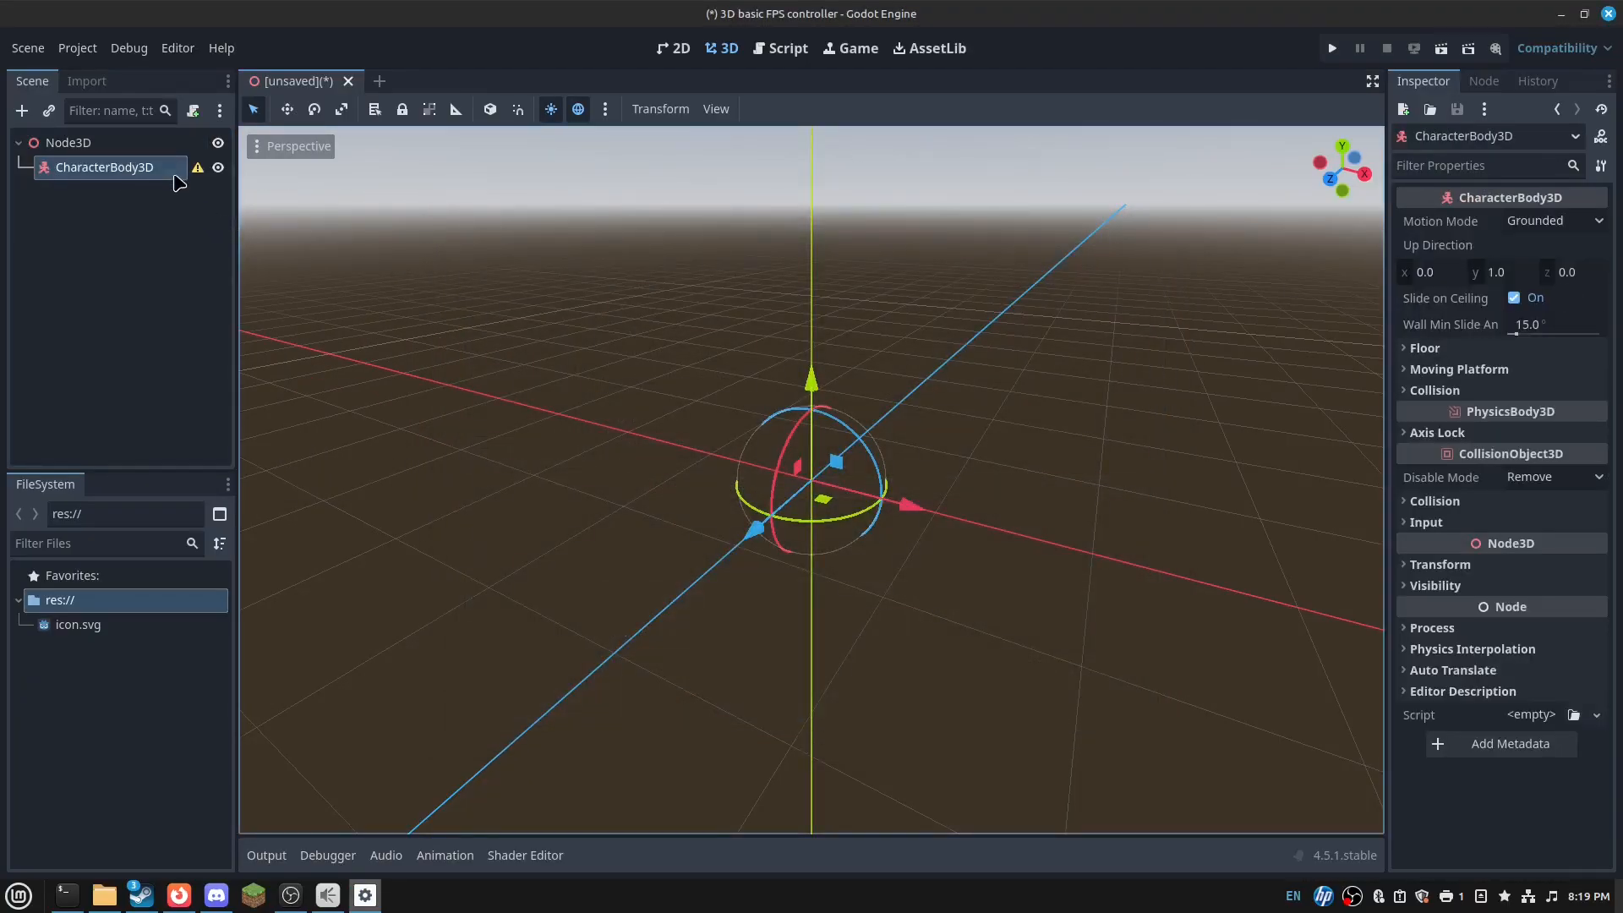
- Rename the CharacterBody3D node to Player and check its collision-shape warning
right_click(175, 178)
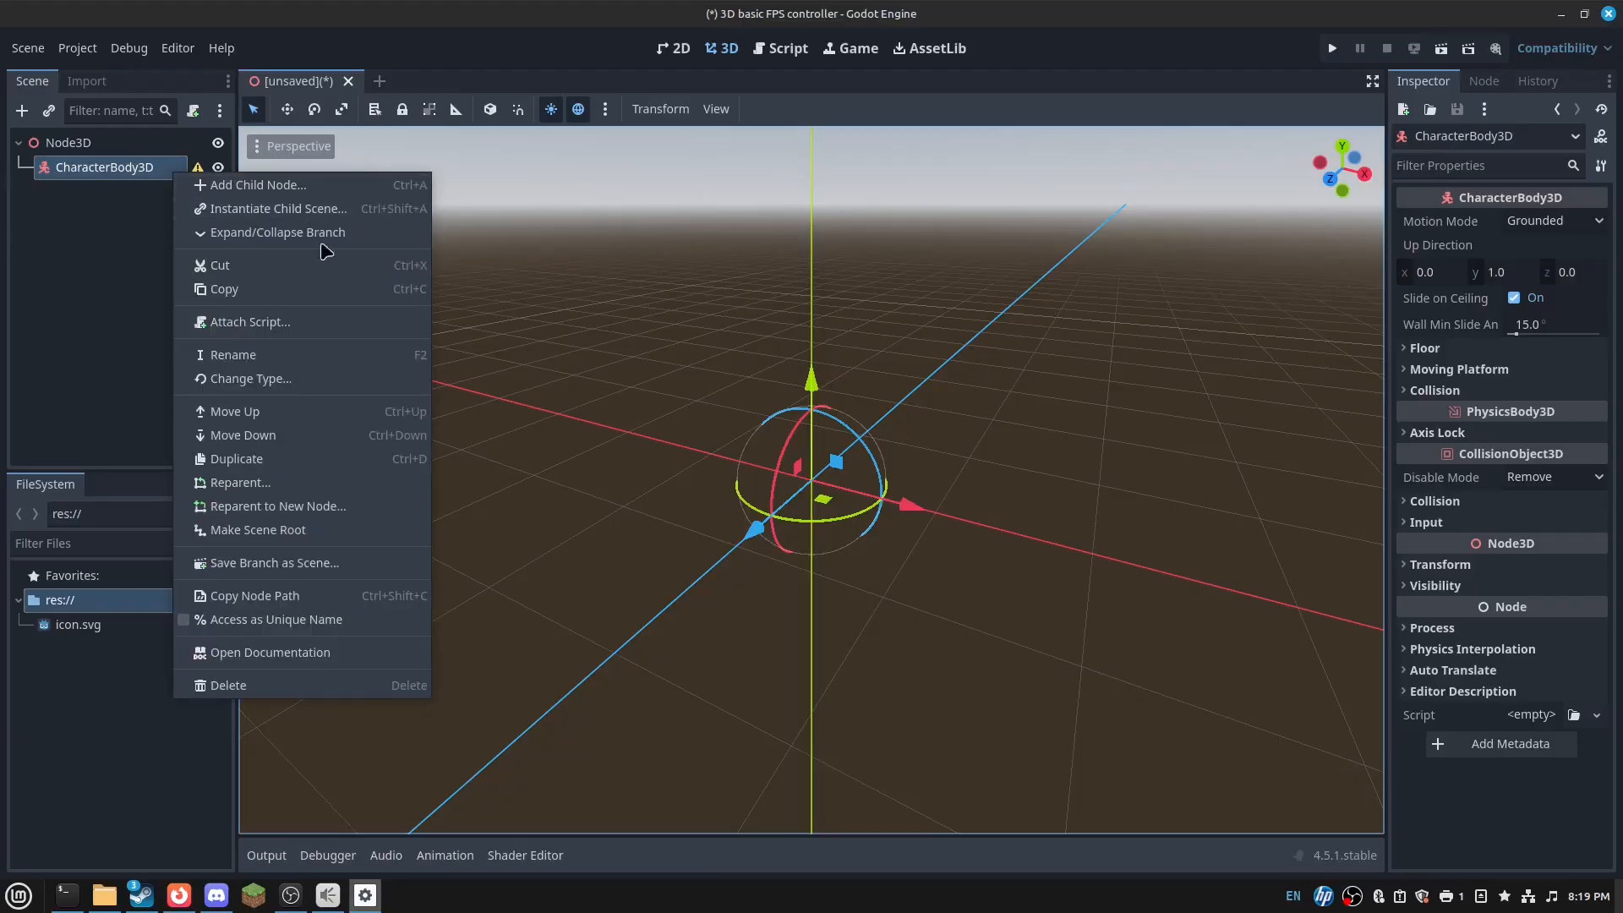
click(241, 354)
text(Player)
key(Return)
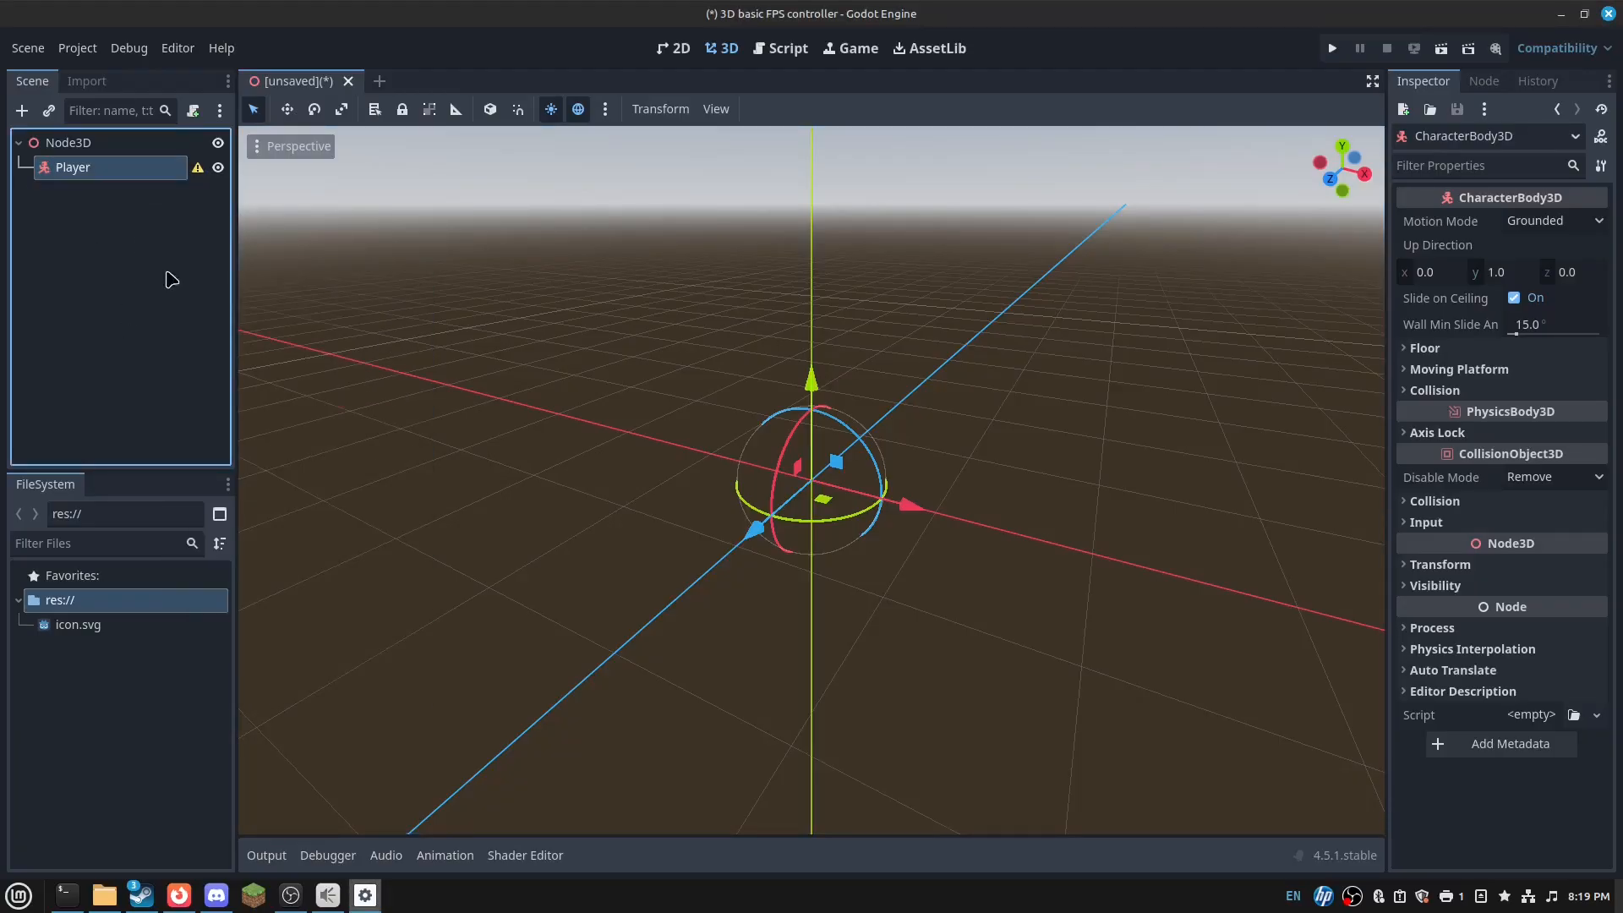
click(198, 167)
- Add a CollisionShape3D under Player and give it a capsule shape
click(811, 504)
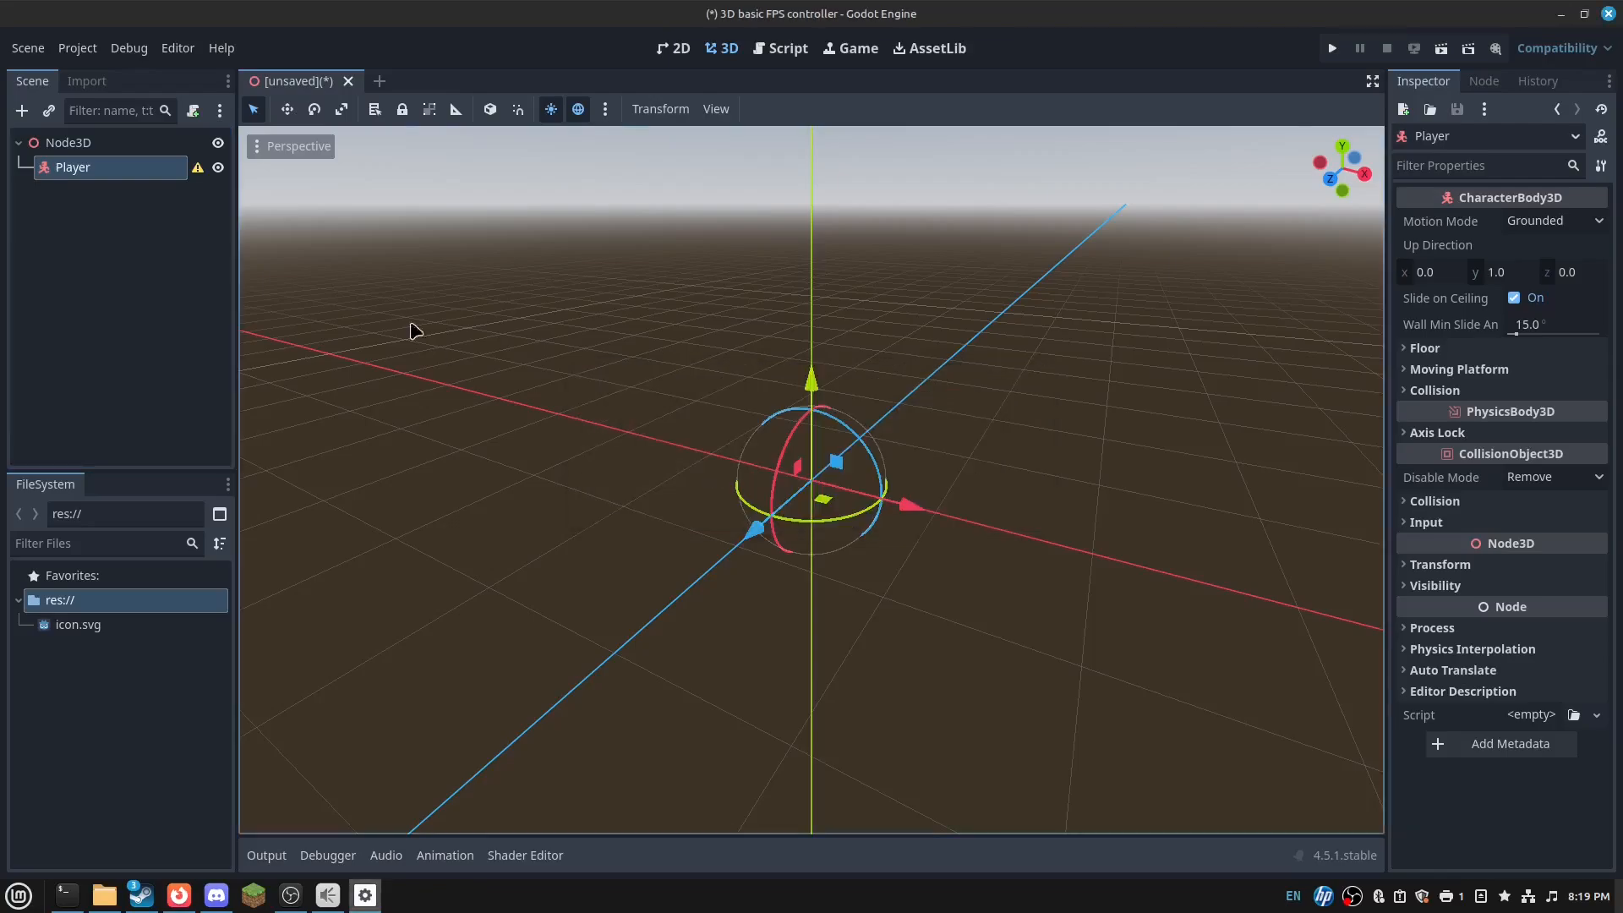
right_click(177, 173)
click(254, 182)
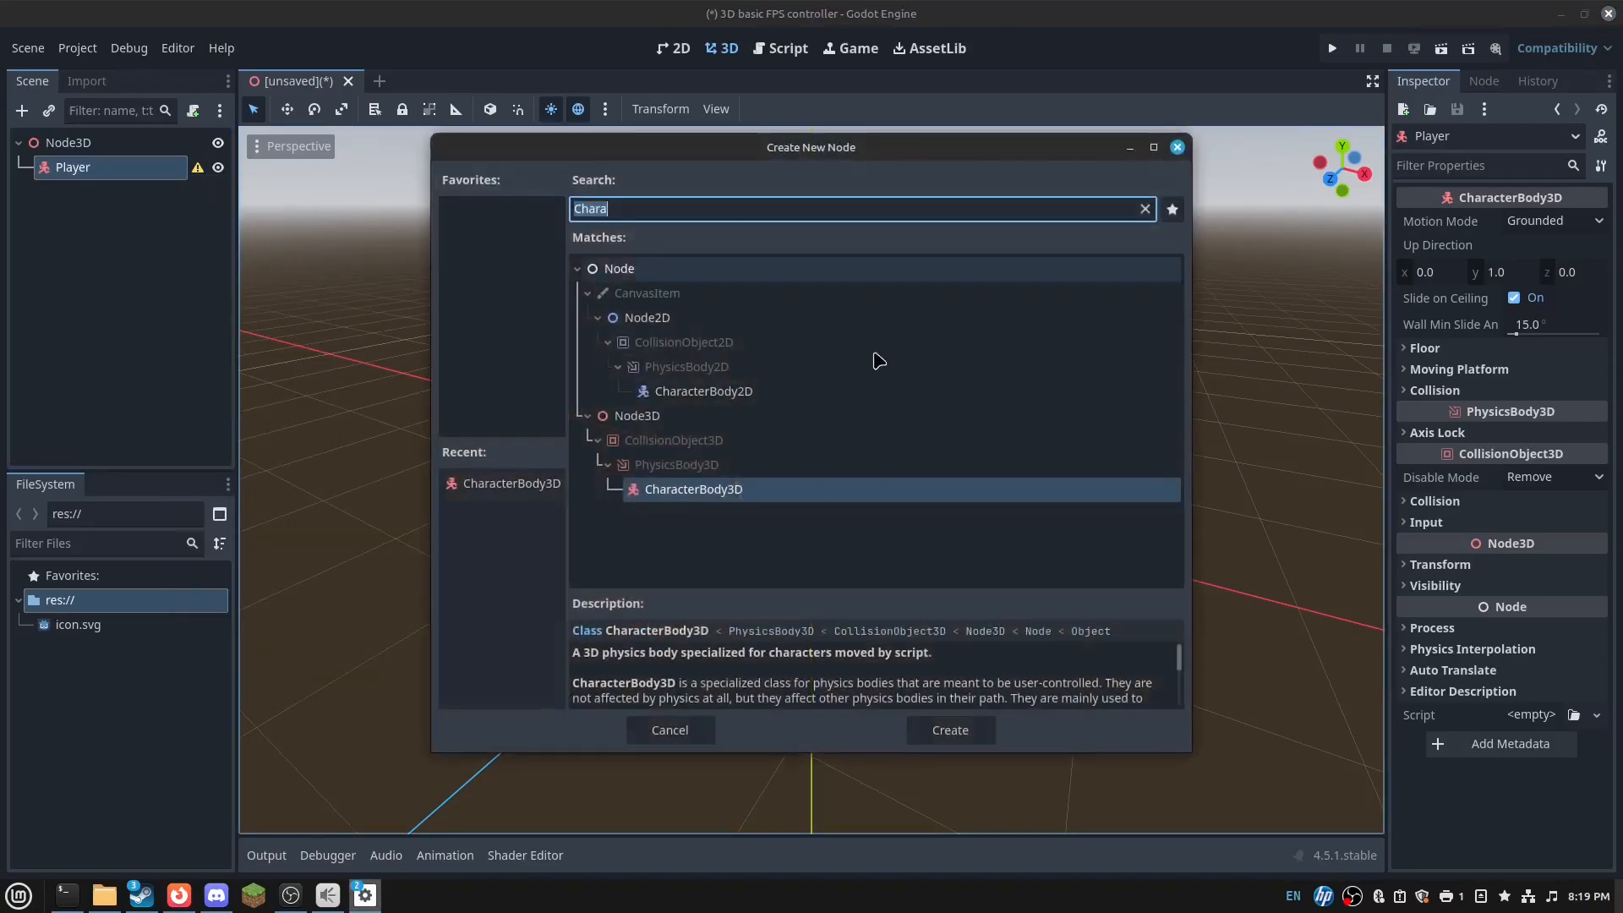
text(Collision)
key(Return)
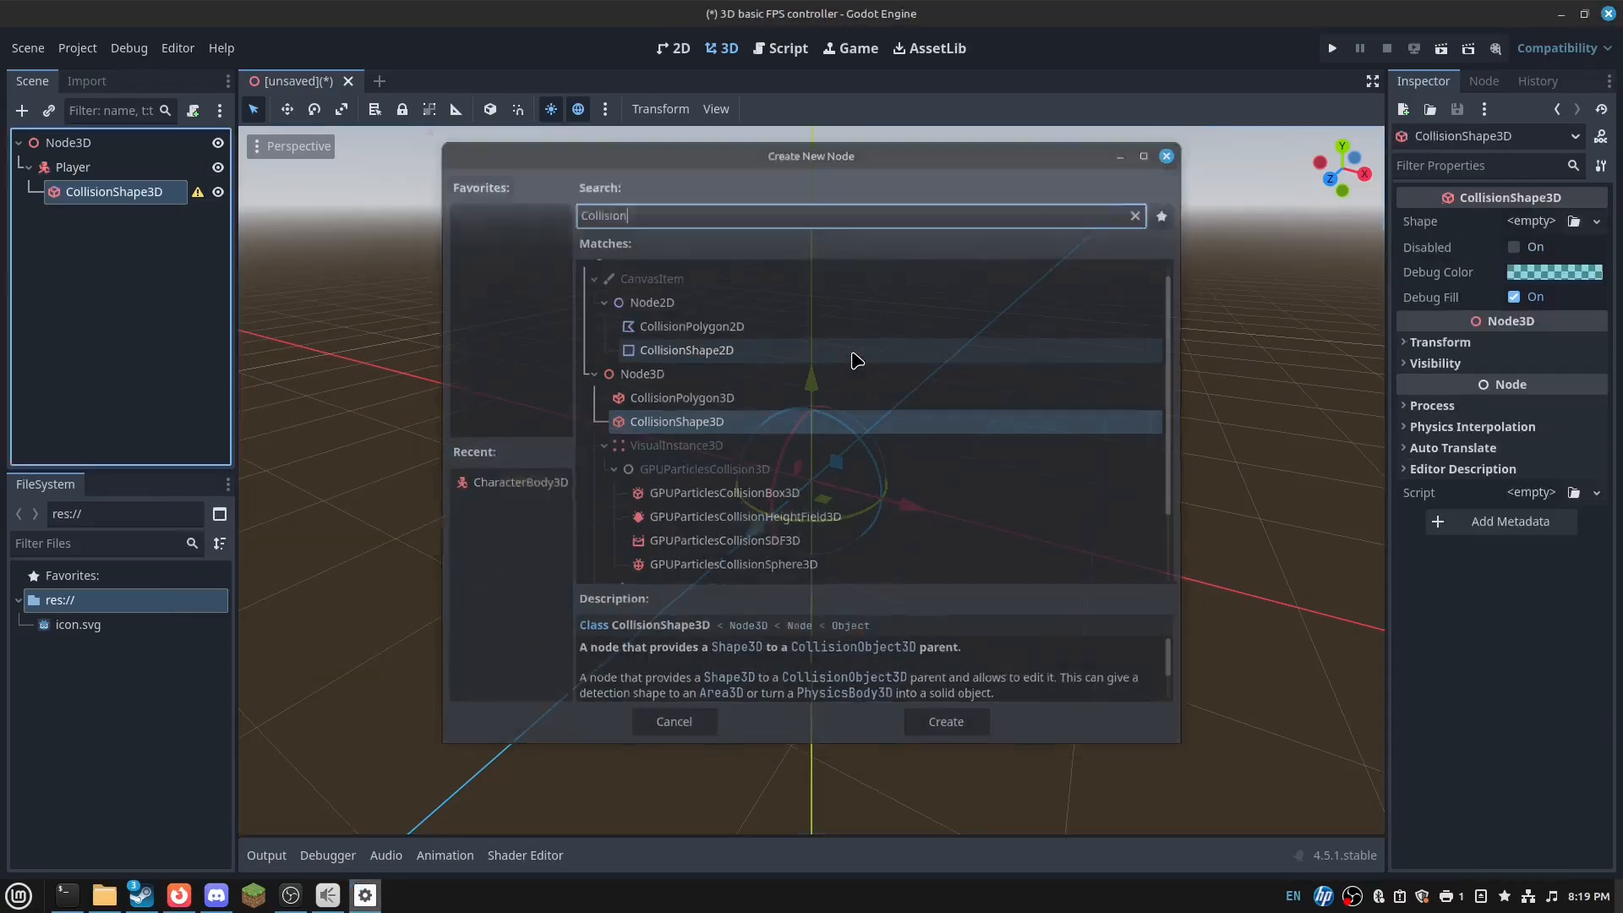
click(1531, 221)
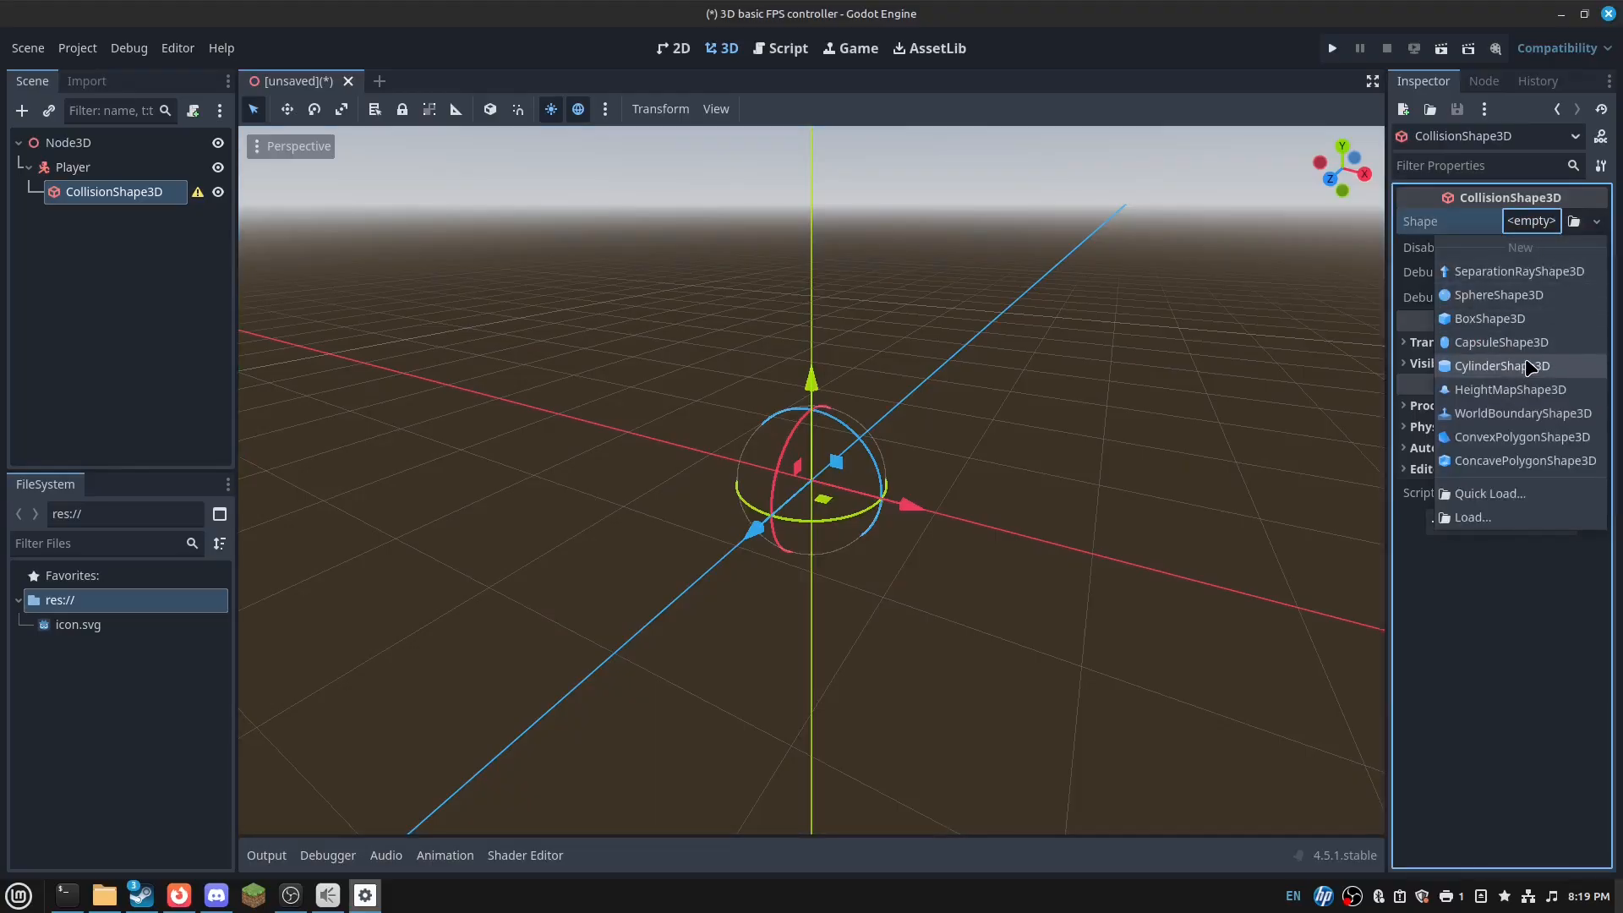
click(1547, 340)
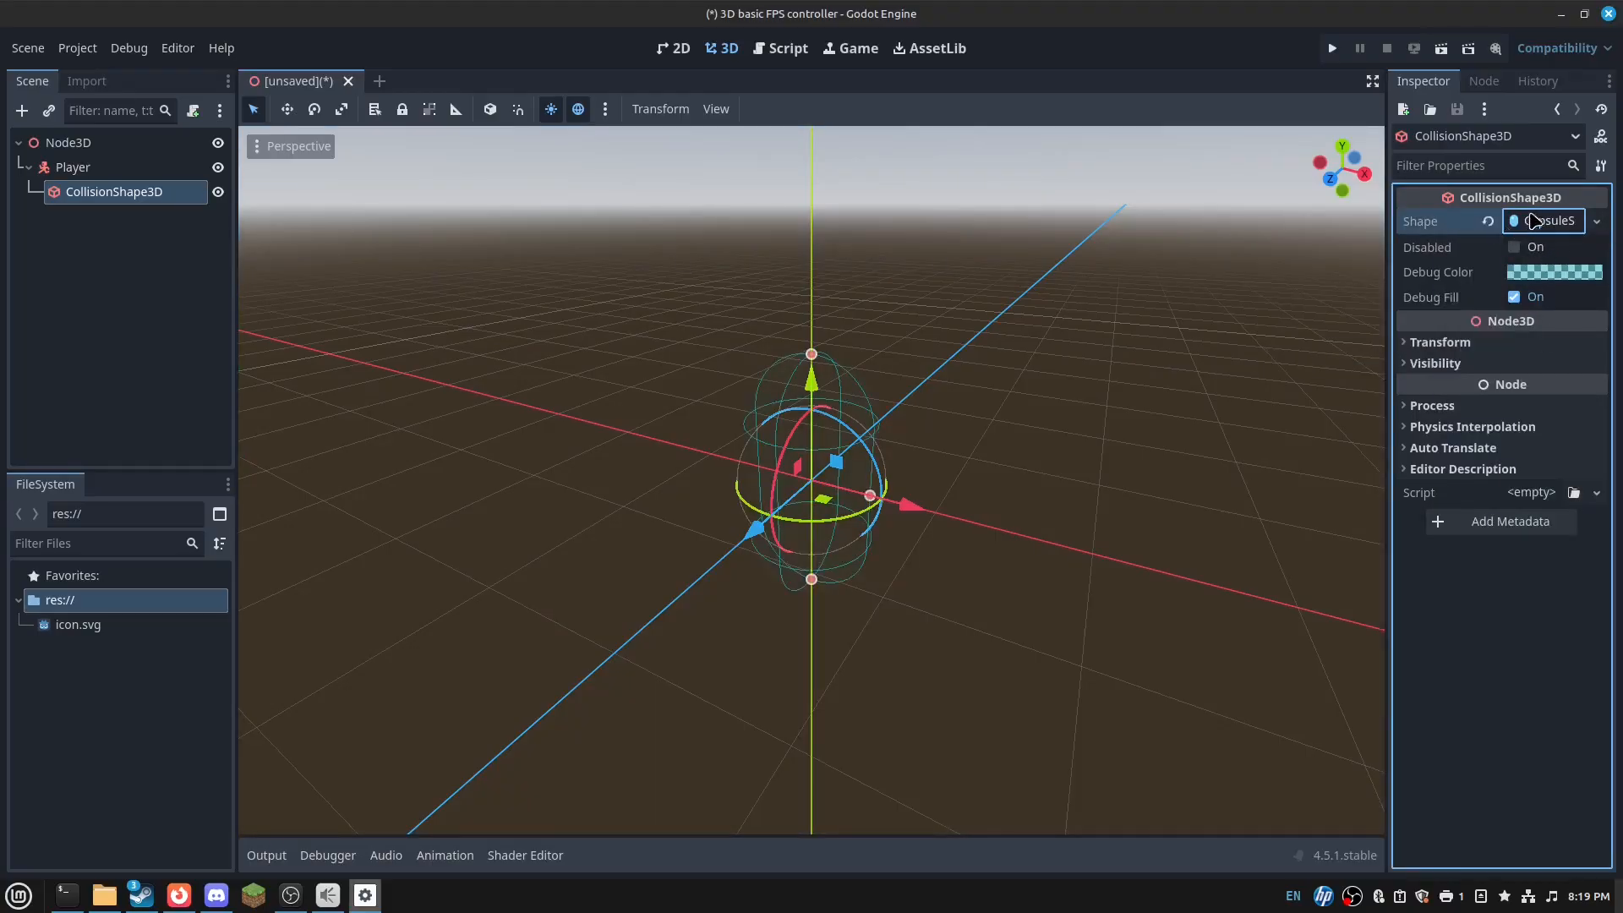
- Delete that CollisionShape3D and add a fresh one under Player
click(82, 171)
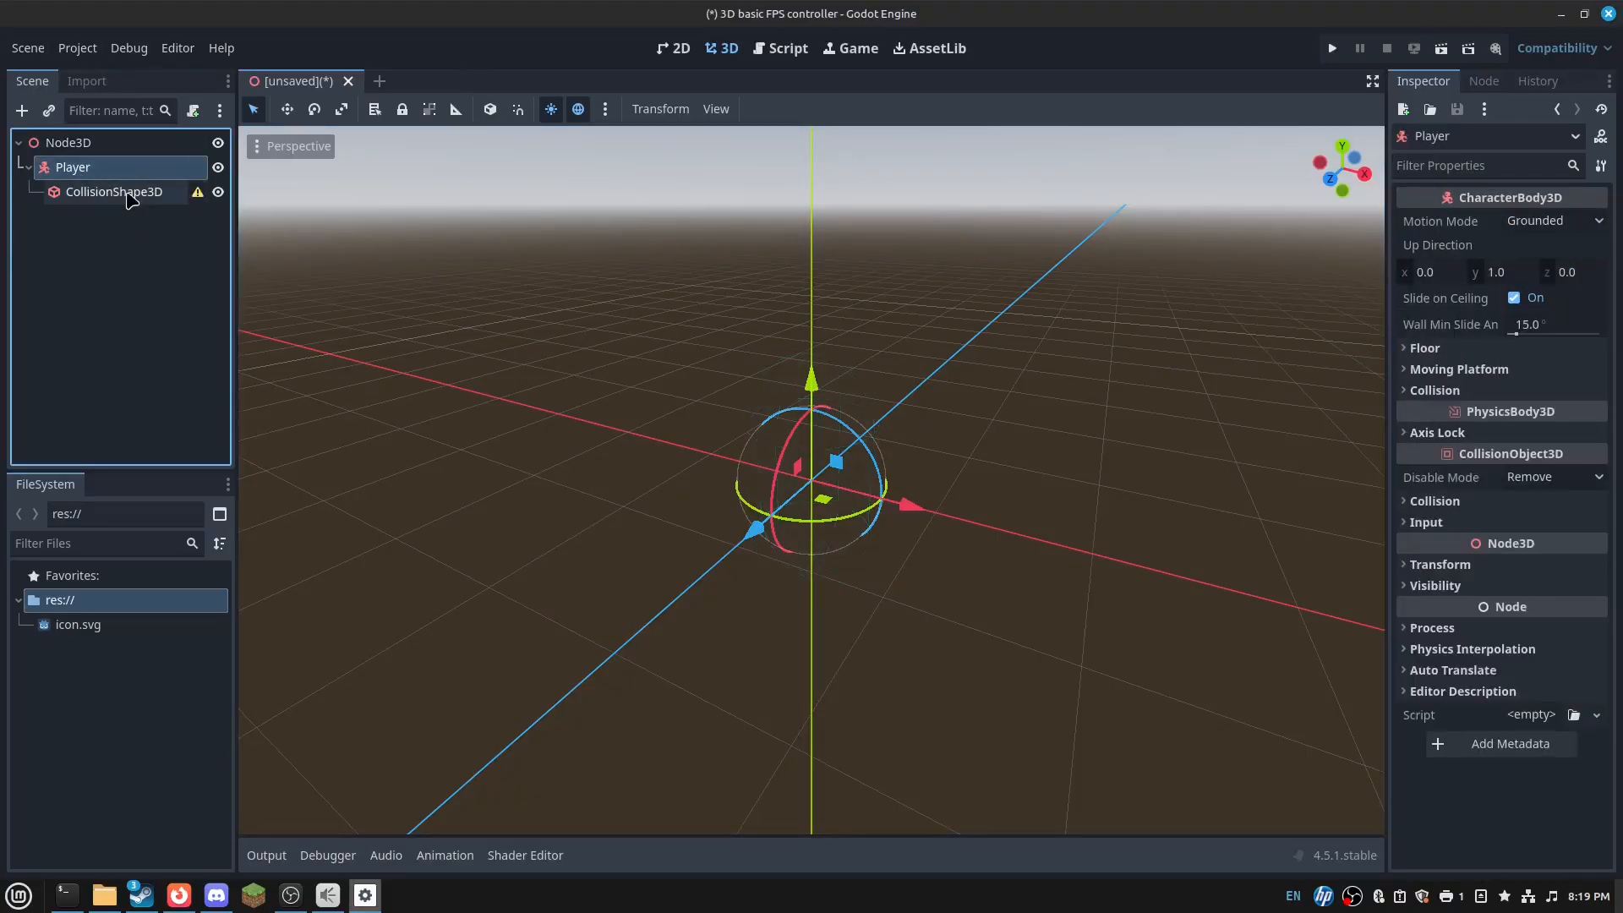
click(128, 192)
key(Delete)
right_click(161, 169)
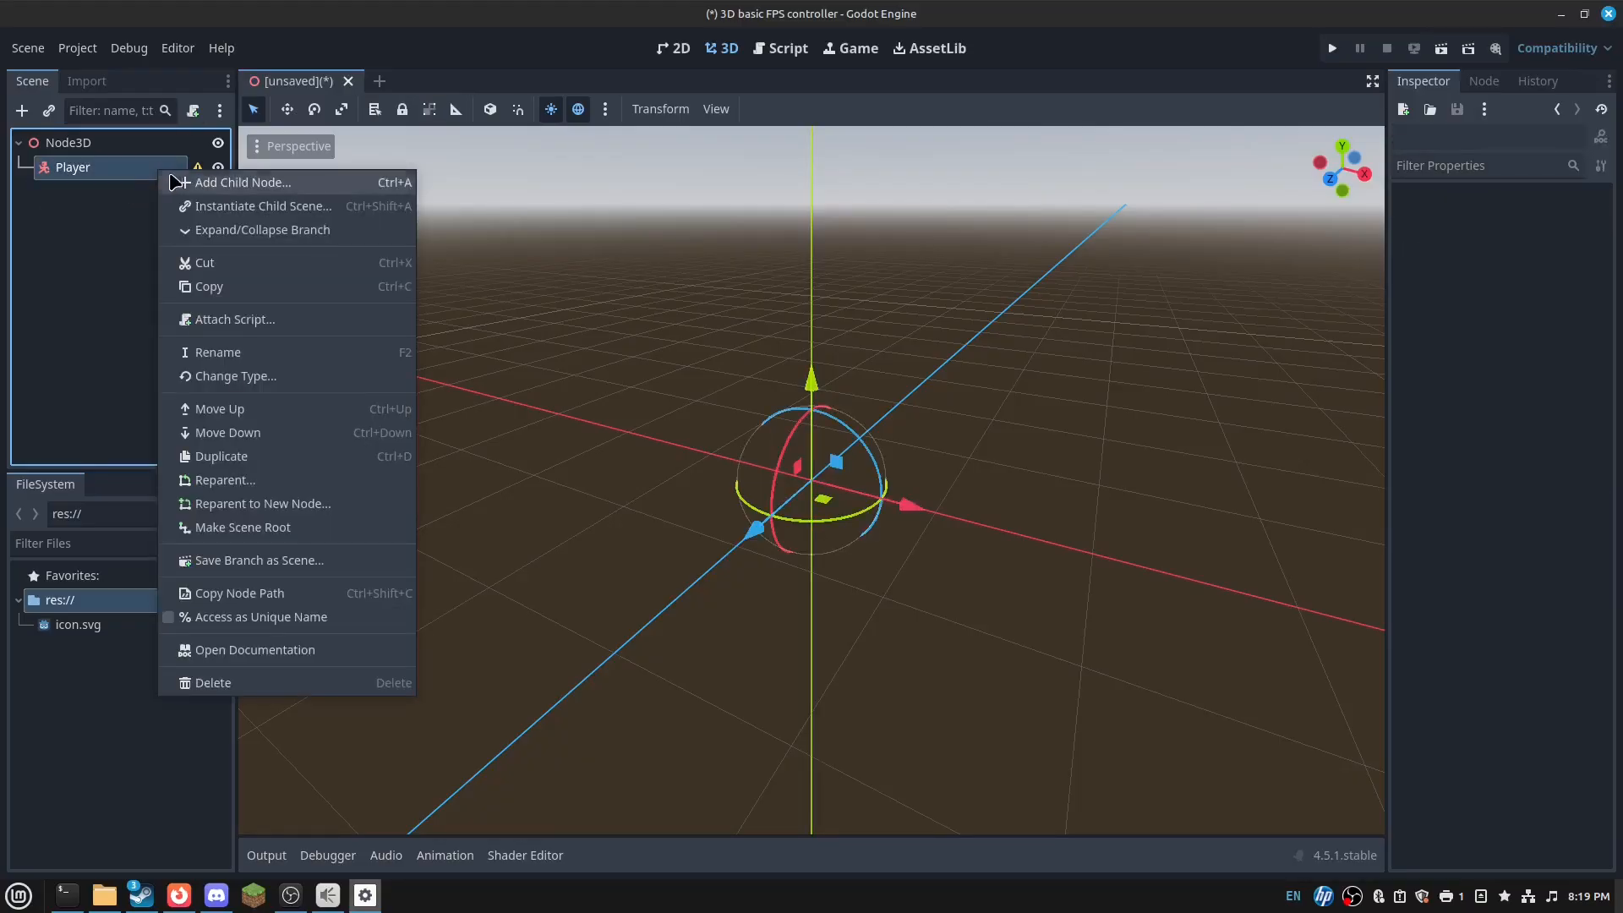
click(191, 183)
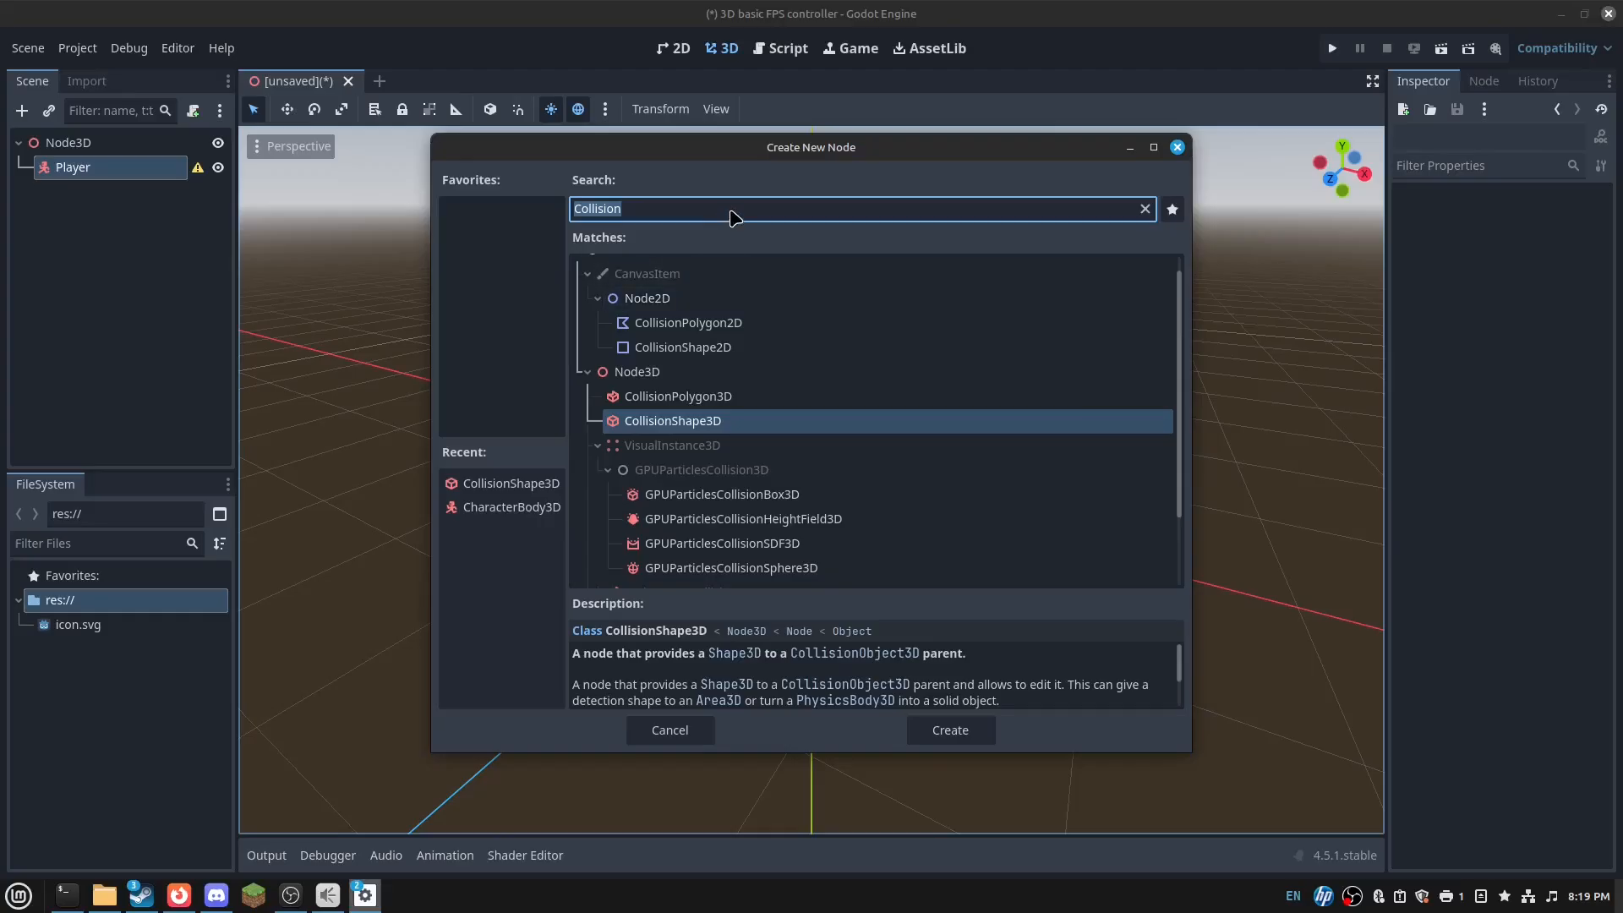
click(752, 427)
double_click(752, 427)
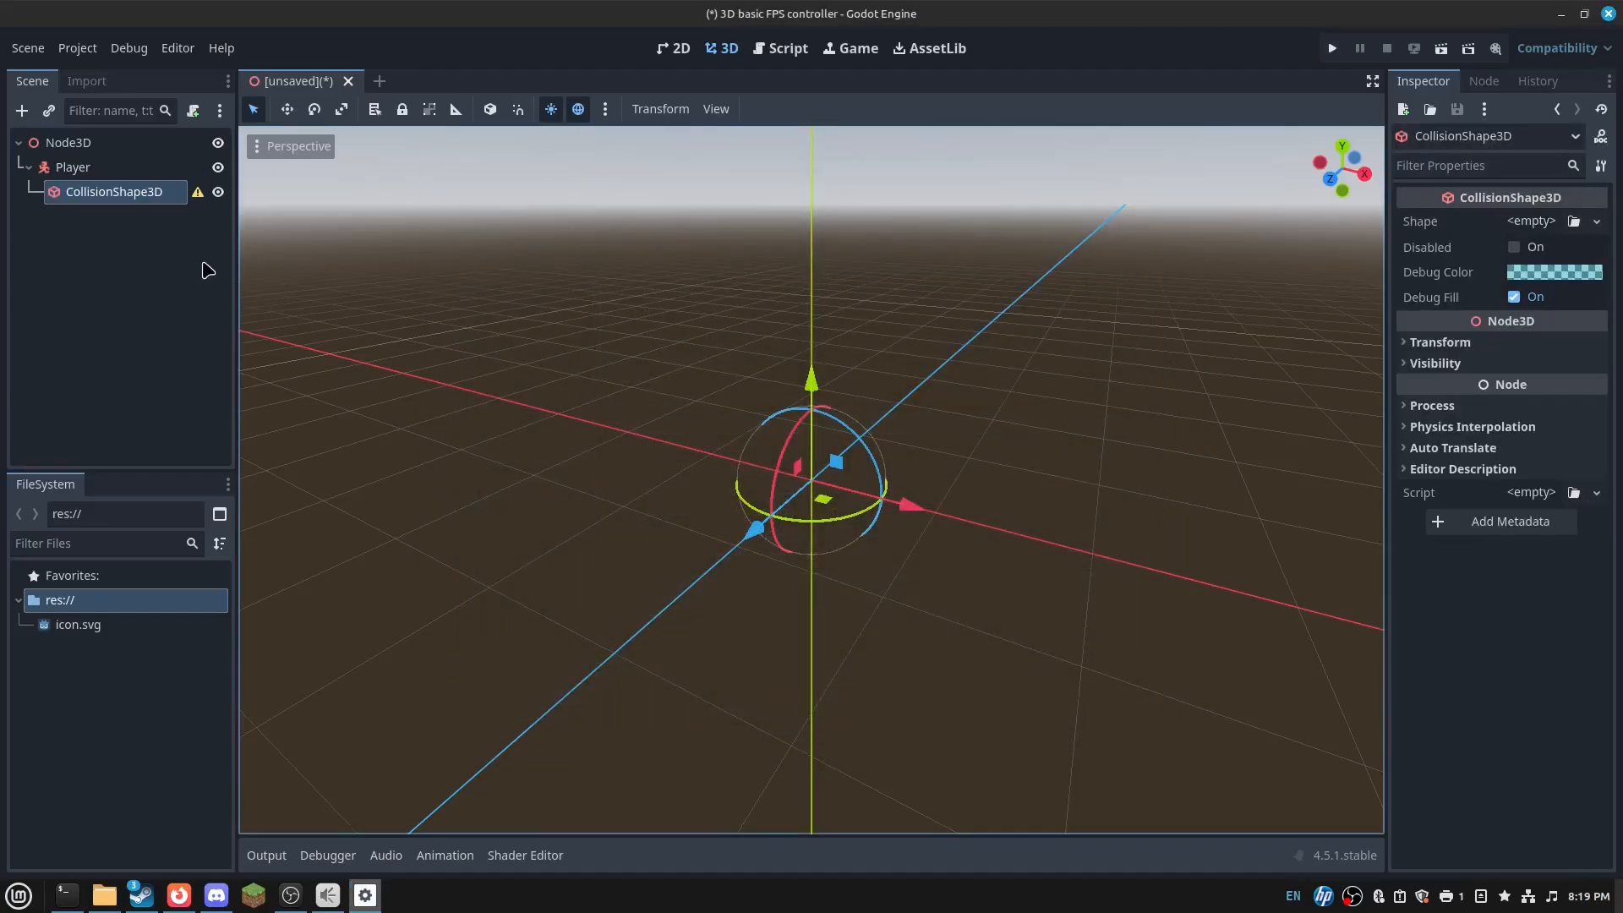
- Make the new collision shape a CapsuleShape3D with height 1.9
click(1541, 222)
click(1511, 345)
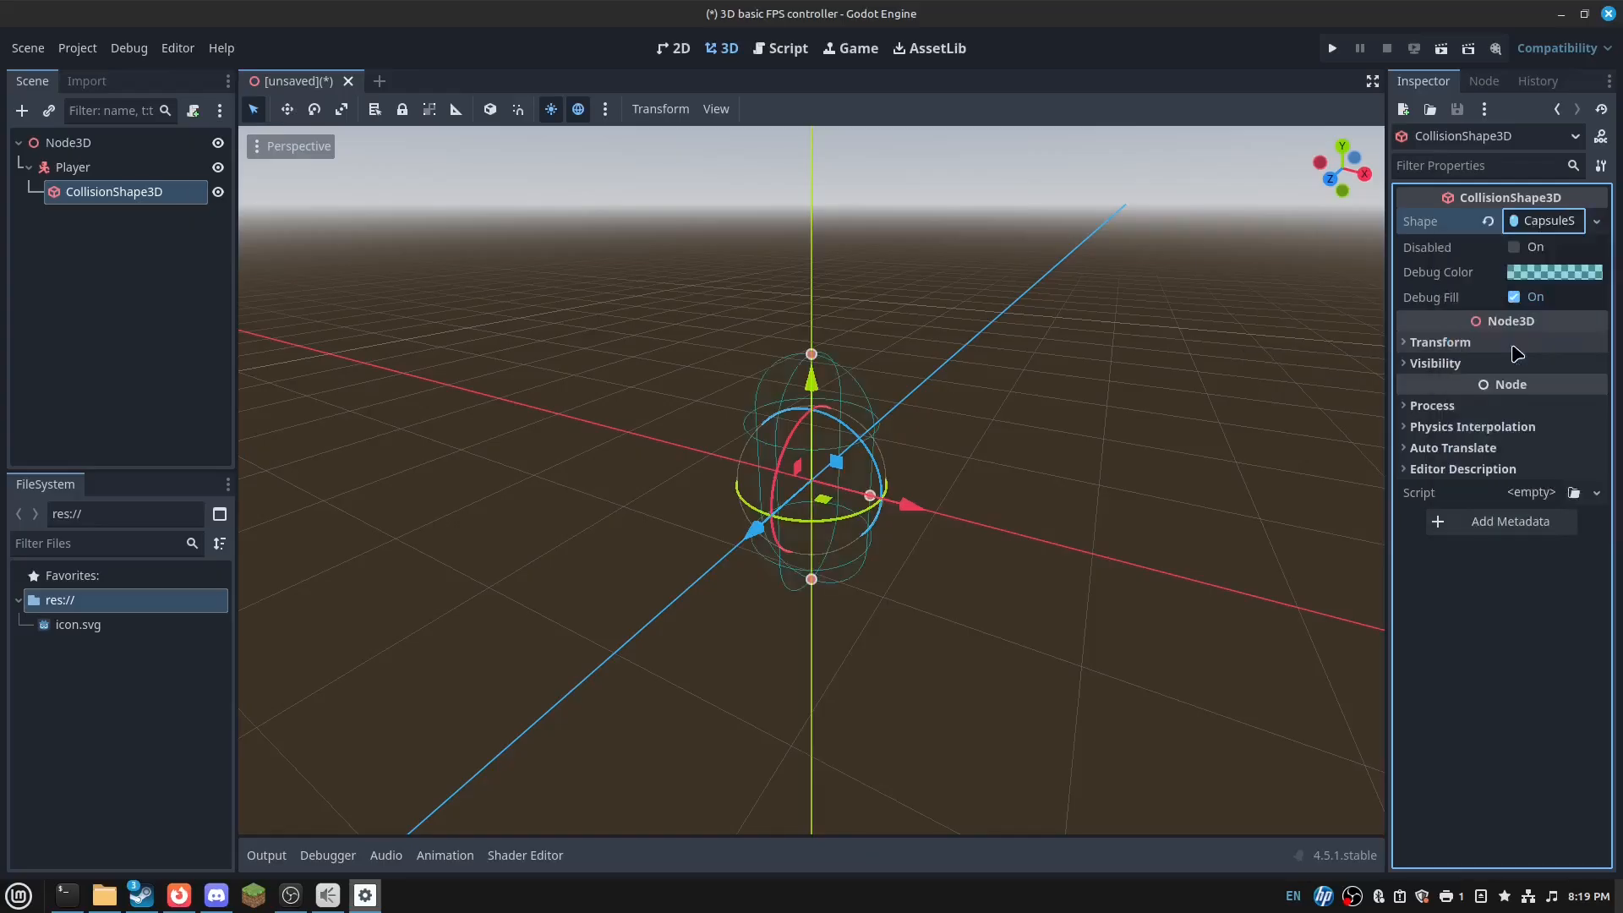
click(1540, 224)
click(1551, 279)
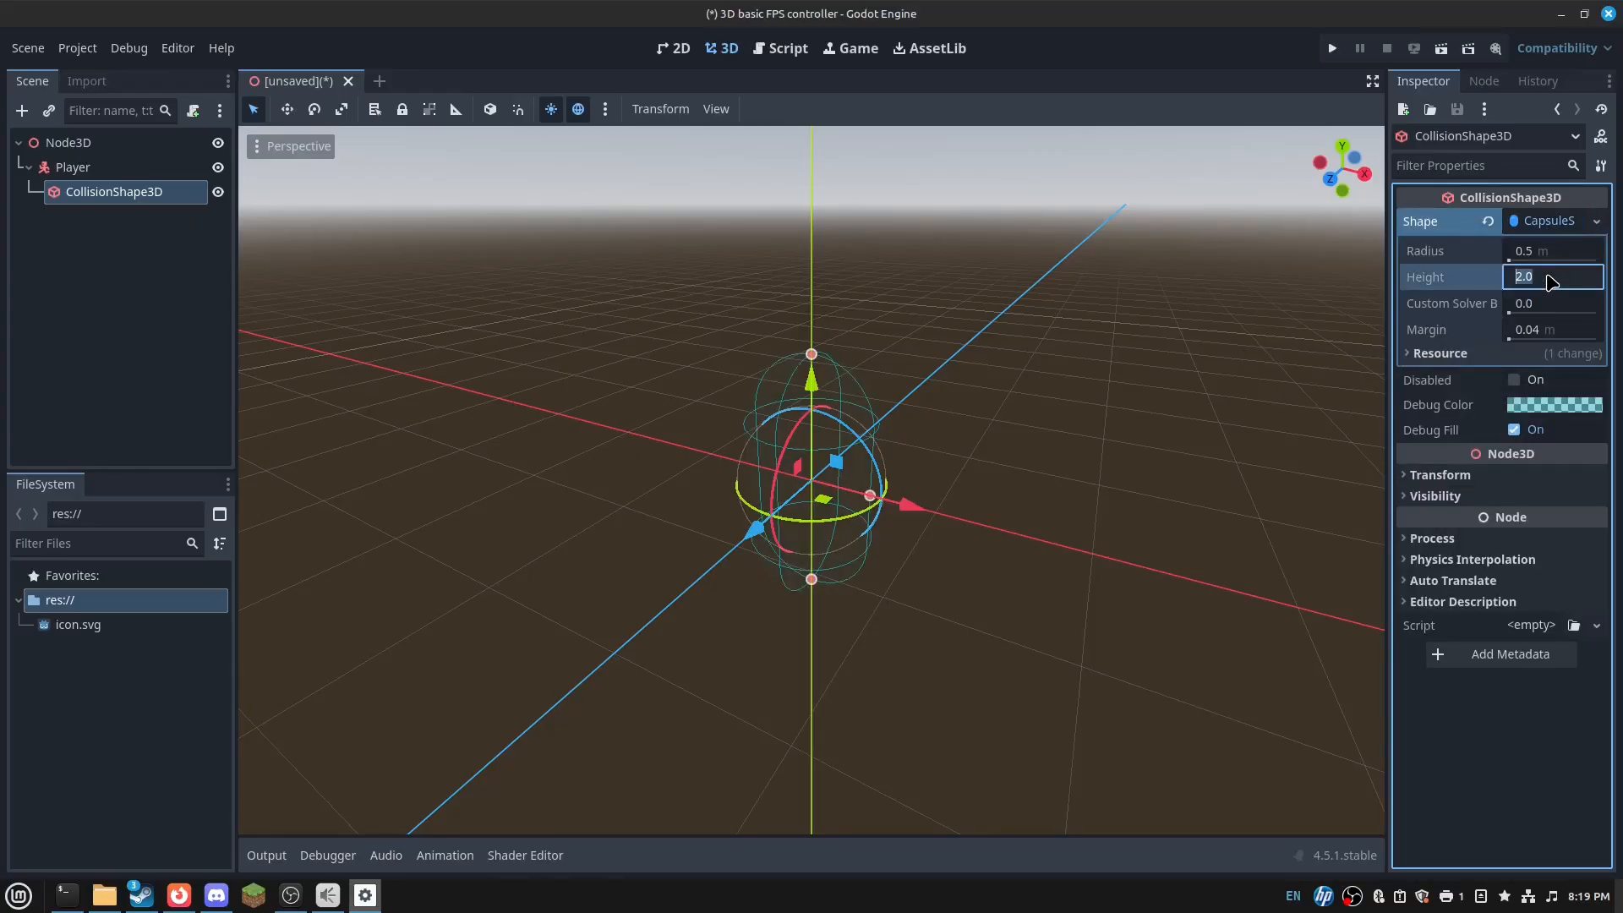
text(1.9)
key(Return)
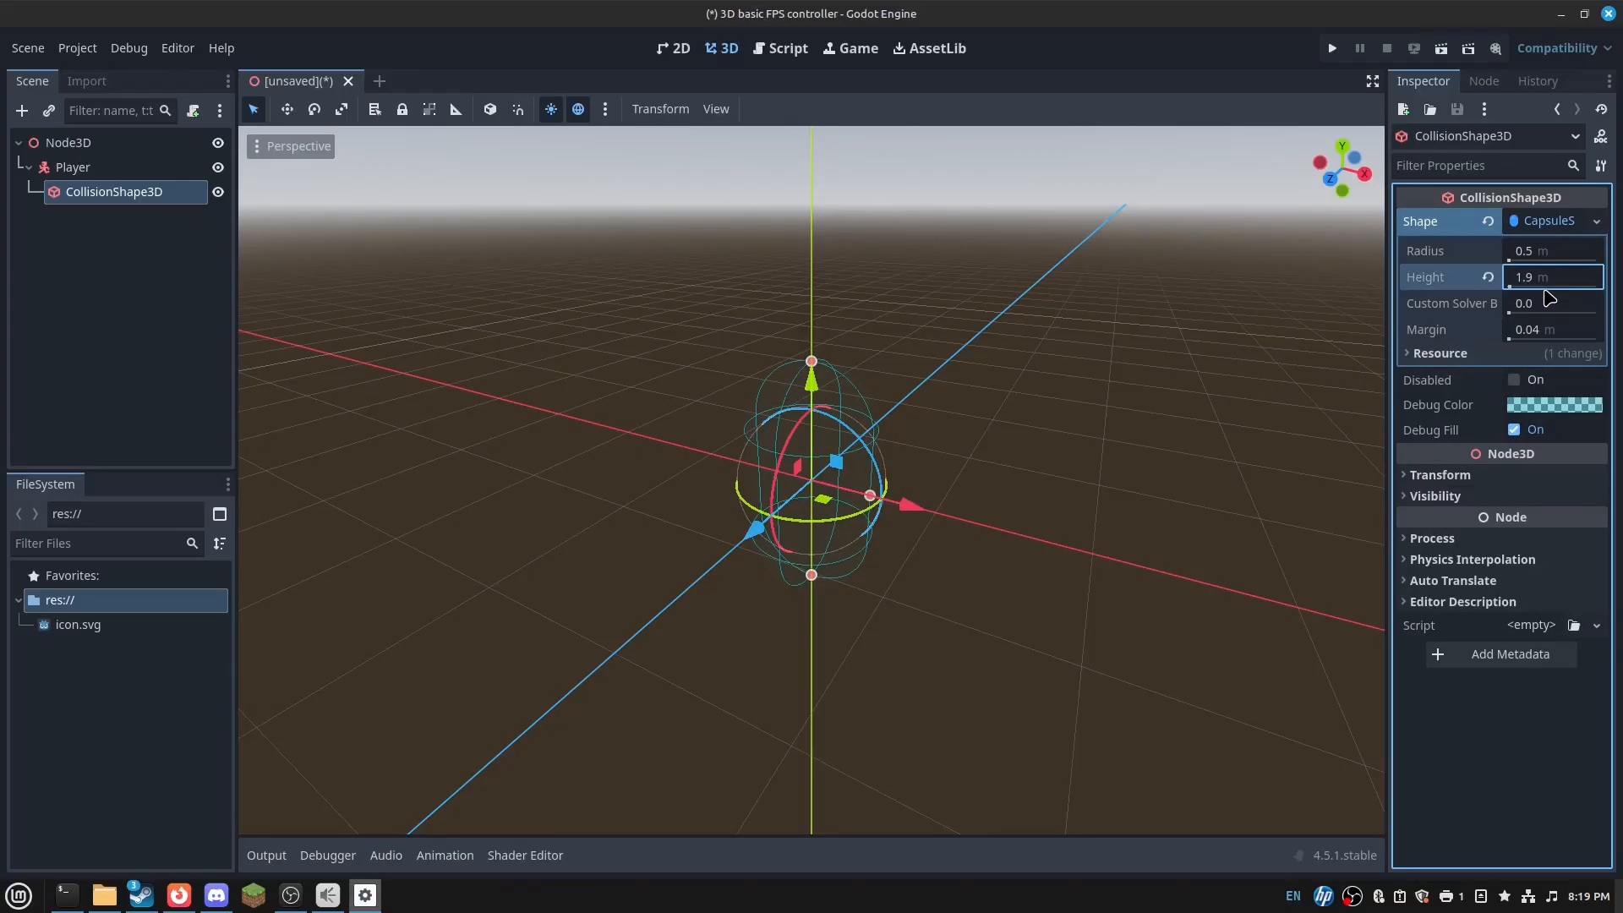
click(127, 321)
click(135, 169)
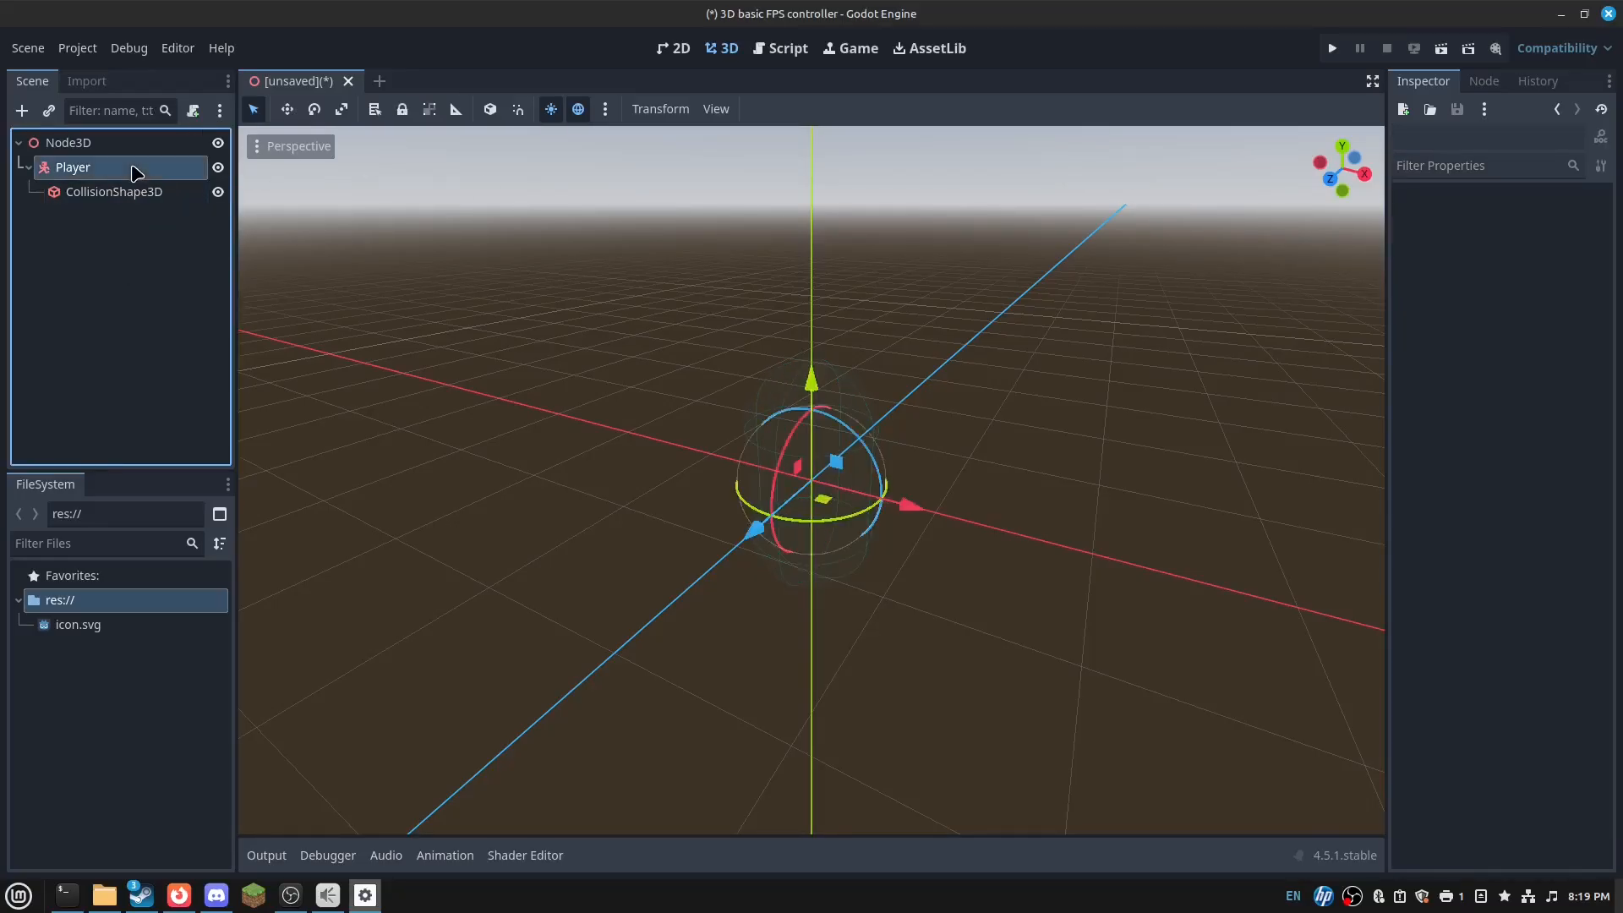
right_click(133, 168)
- Add a Camera3D as a child of Player
click(233, 180)
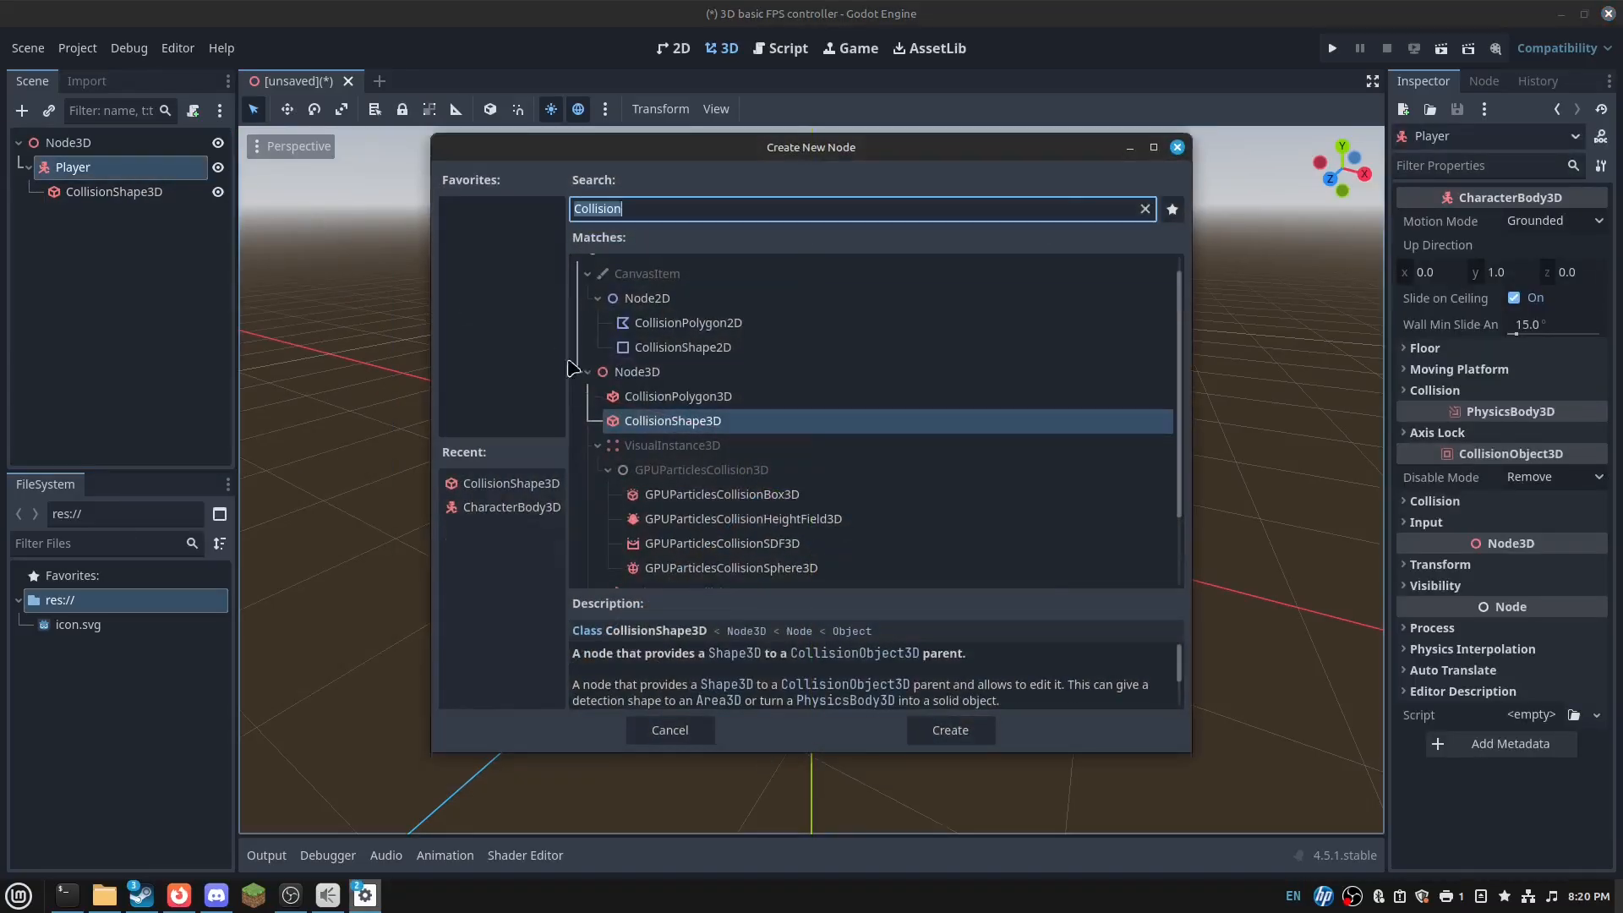
text(Cam)
double_click(688, 416)
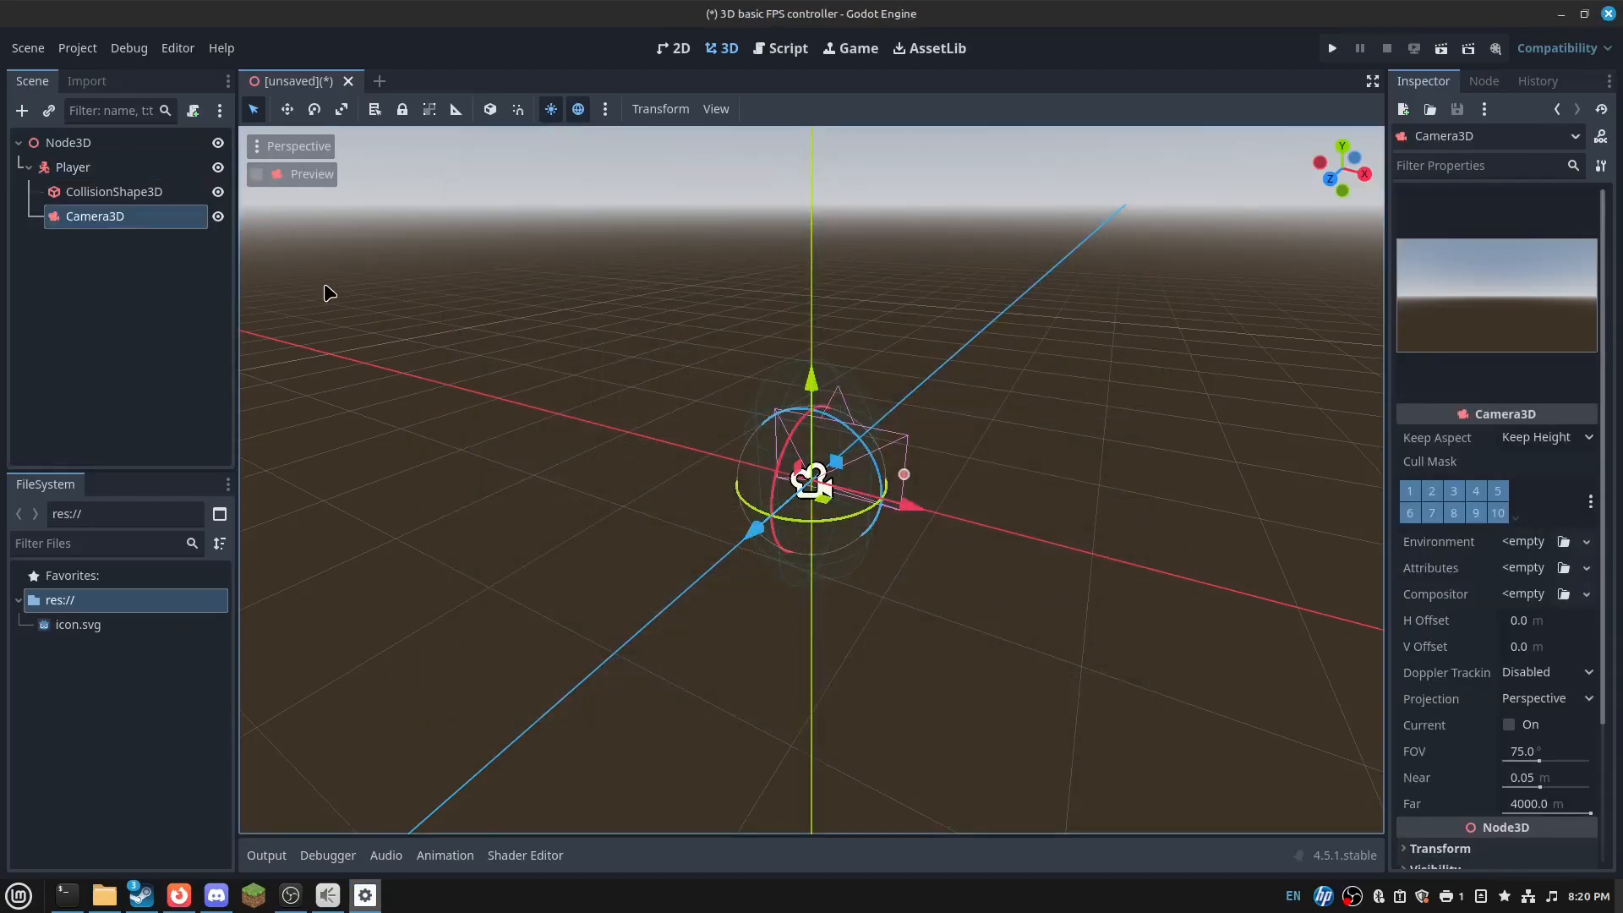
key(ctrl+z)
click(102, 168)
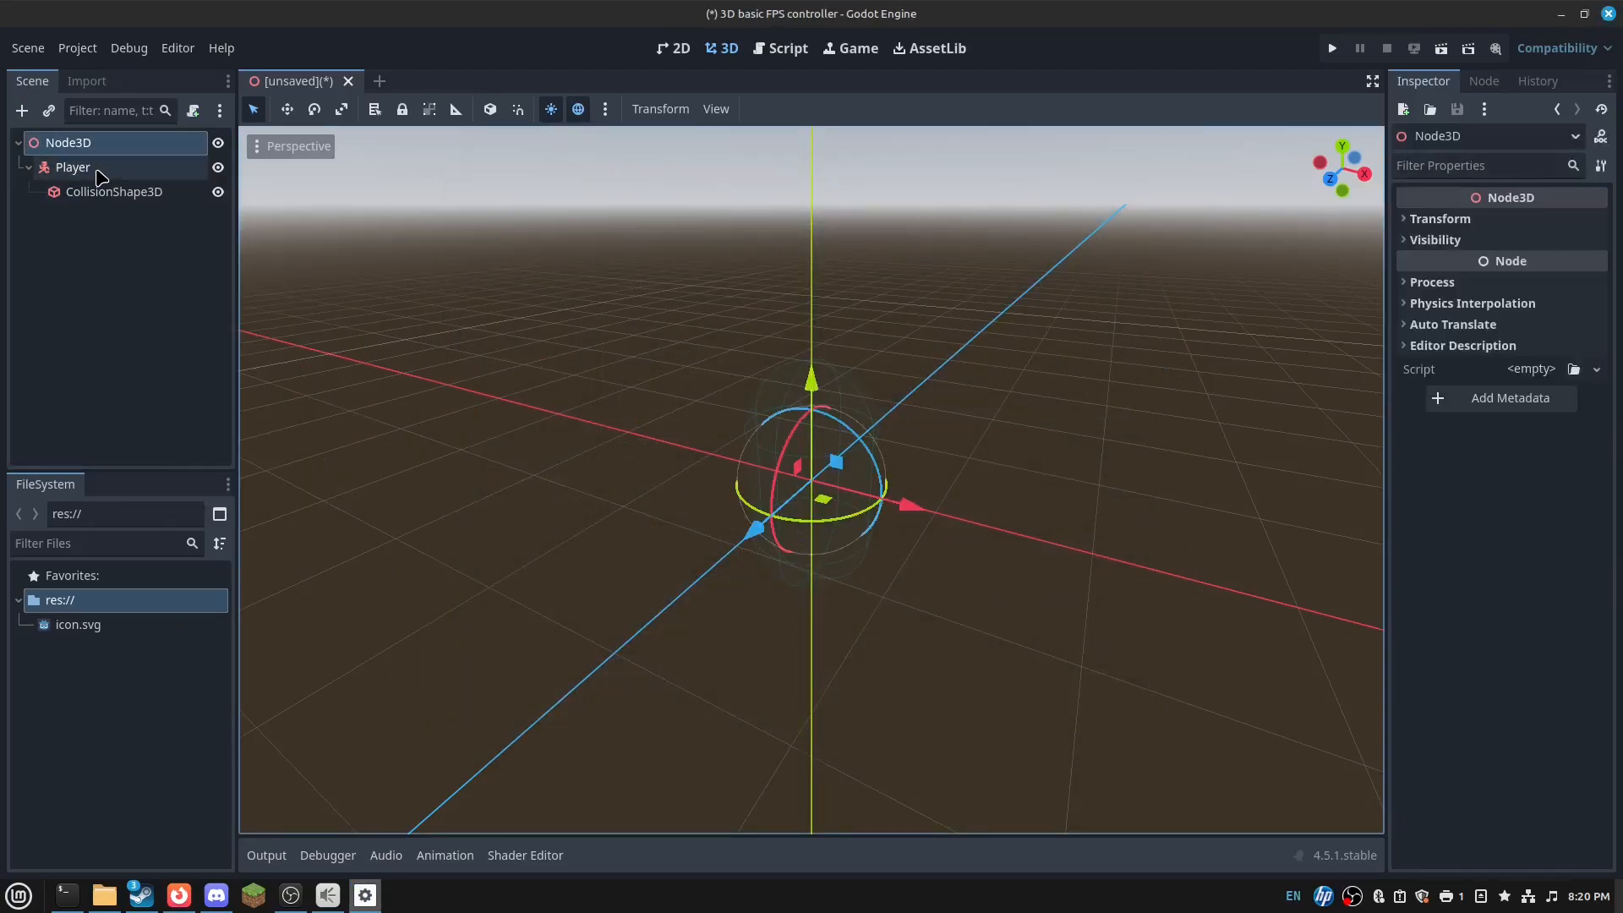
right_click(100, 169)
click(156, 184)
double_click(672, 438)
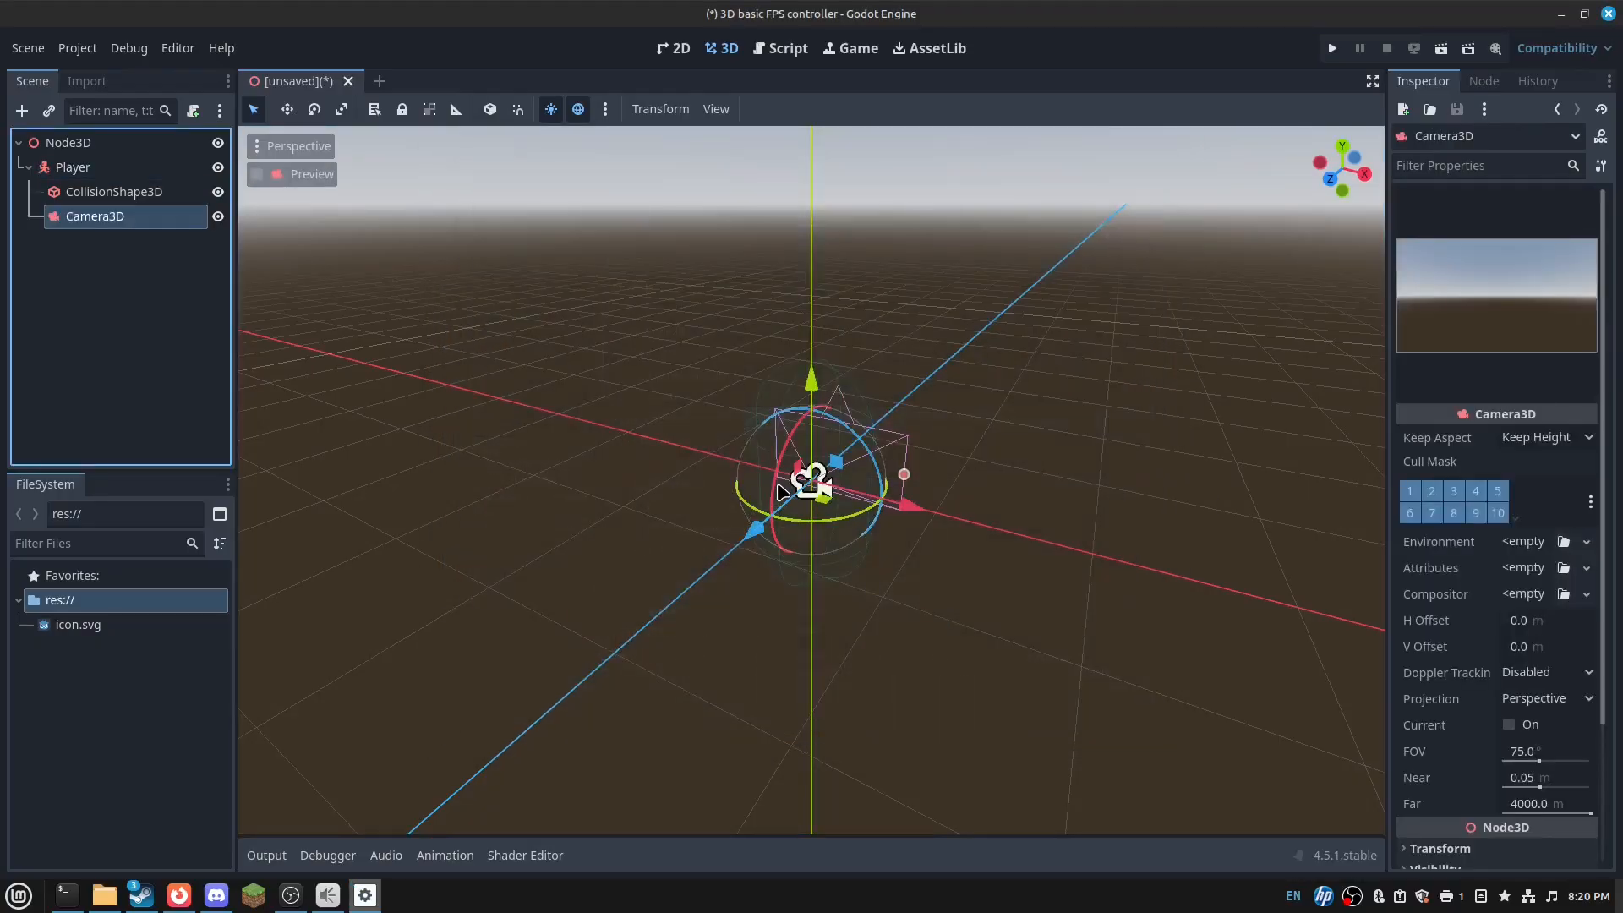
- Set the camera's Transform Position Y to 0.7
scroll(1516, 689, down, 3)
click(1521, 673)
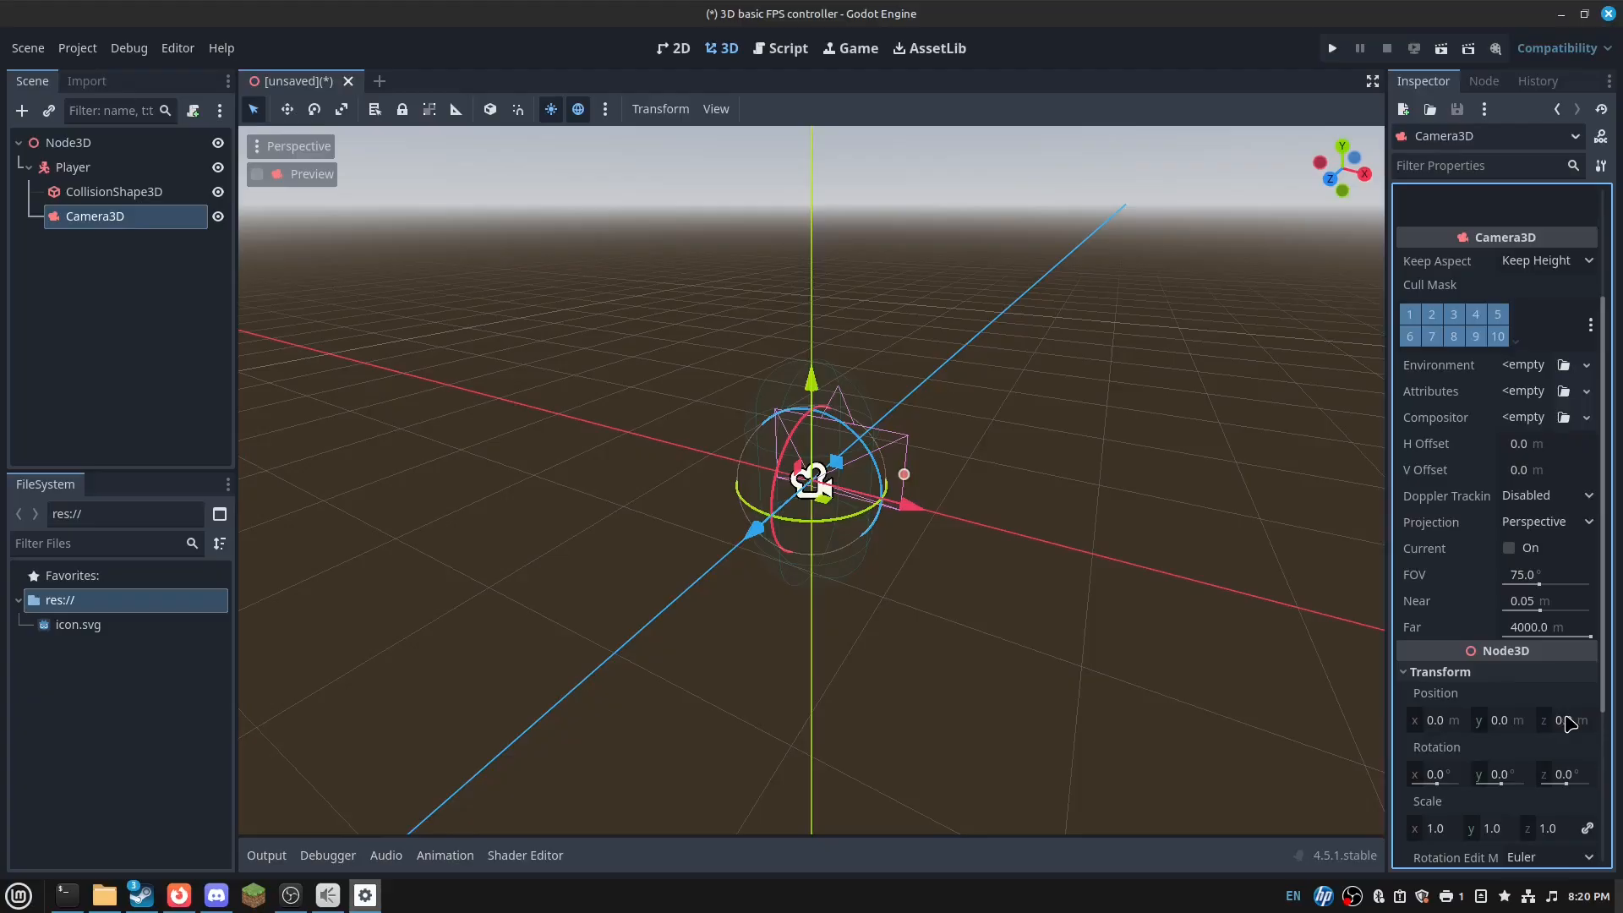
click(1568, 723)
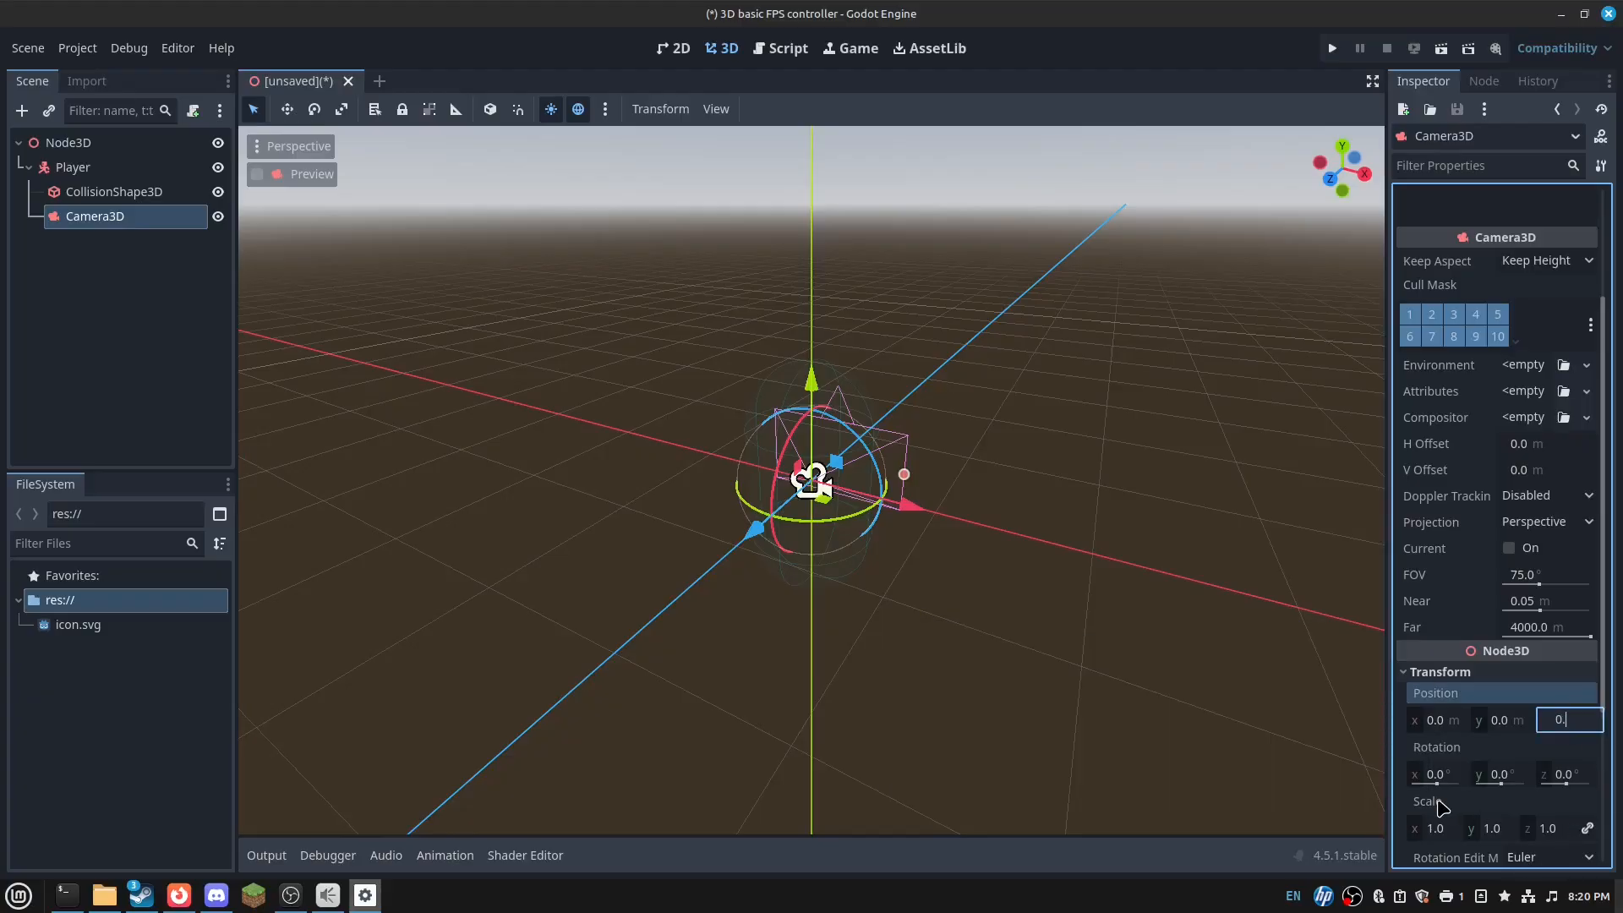
text(0.7)
key(Escape)
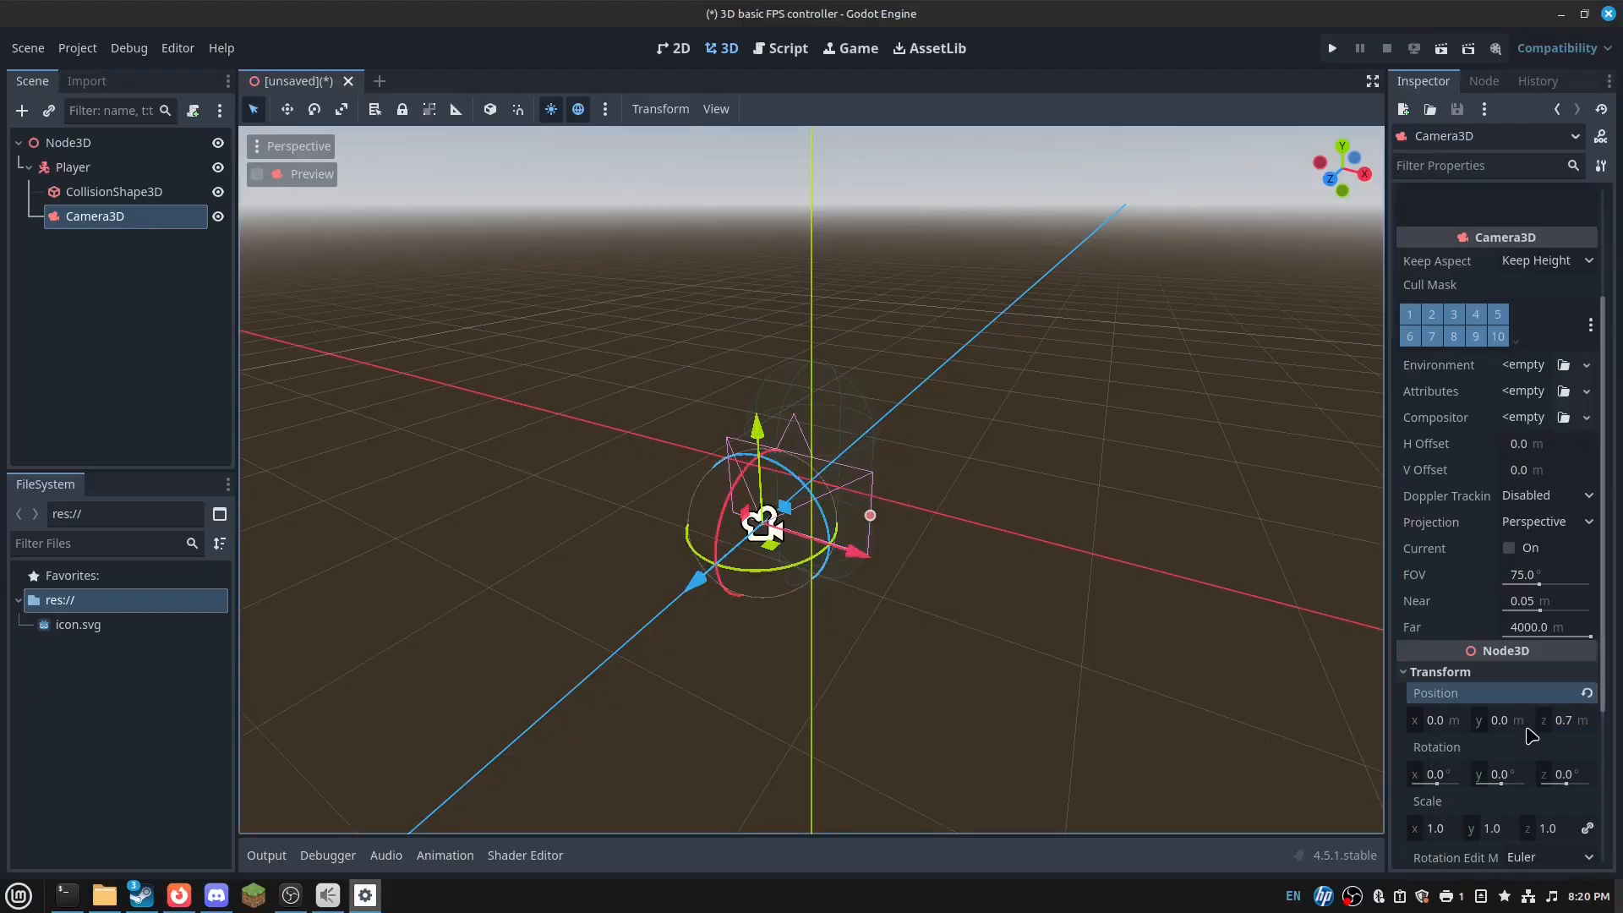
click(1505, 723)
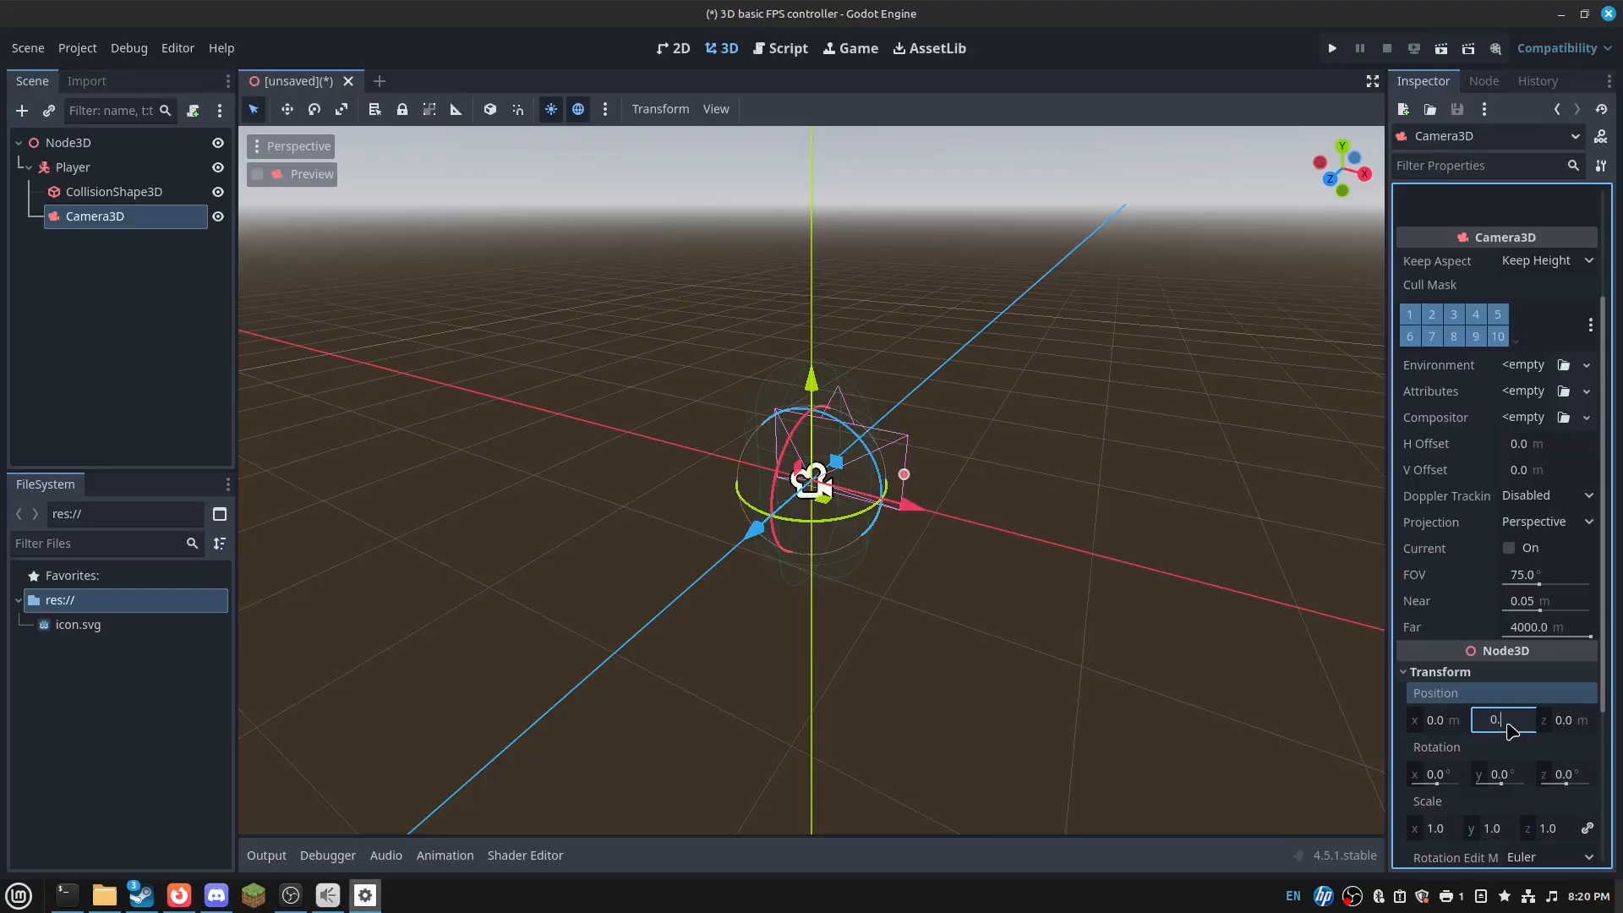
key(Return)
- Fly the viewport to the camera and inspect it from different angles
key(w)
key(d)
right_drag(992, 566, 812, 535)
scroll(1469, 561, down, 4)
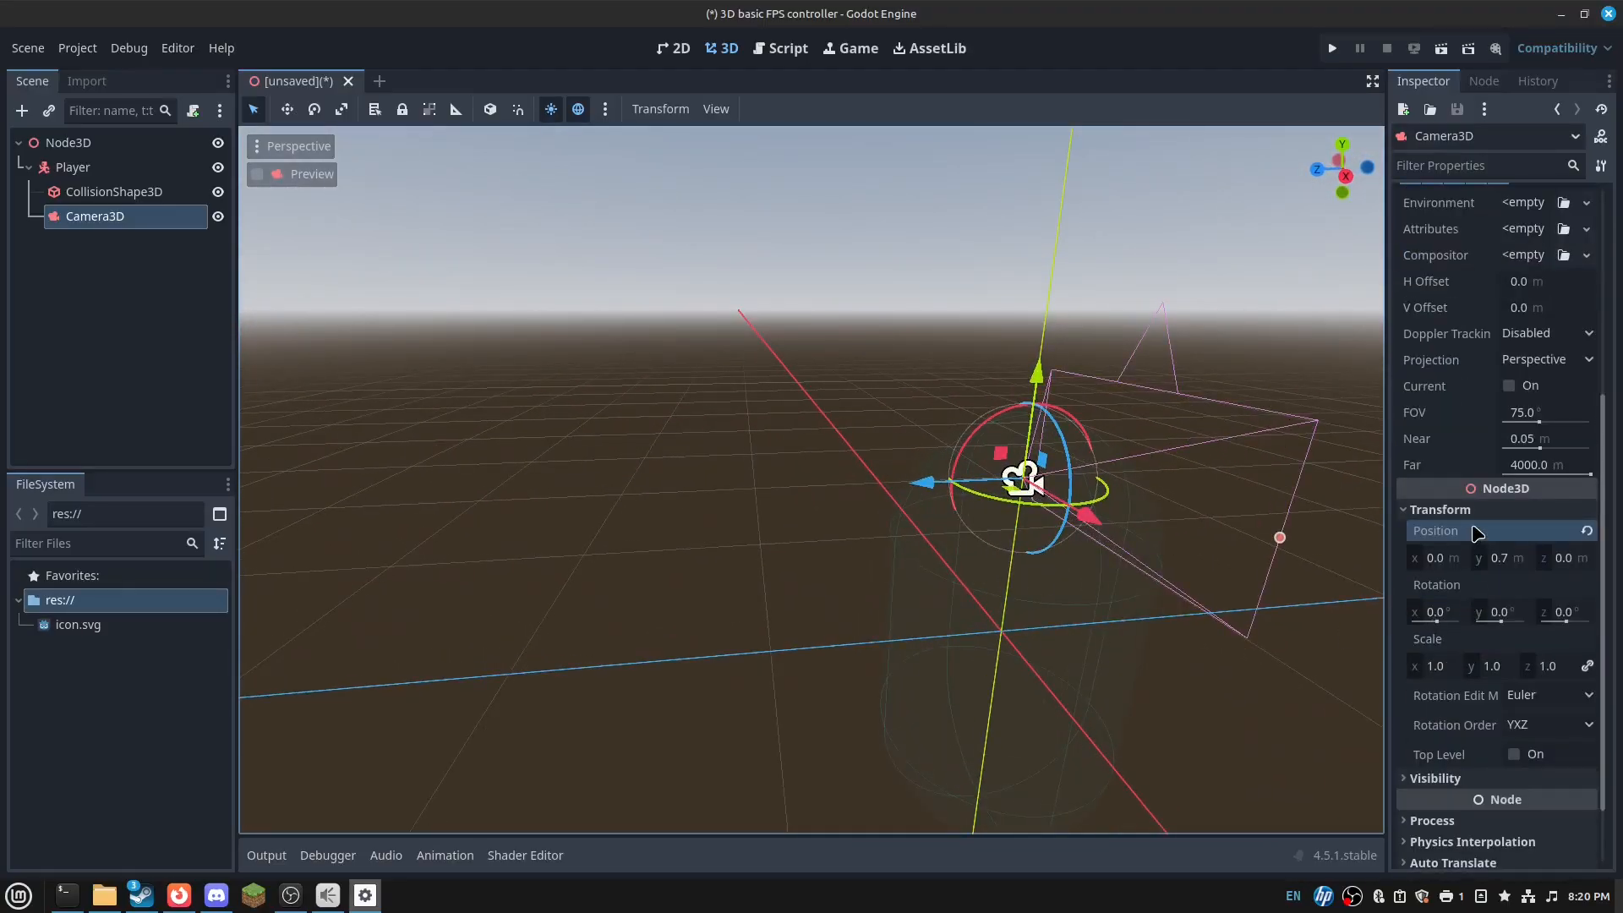
key(f)
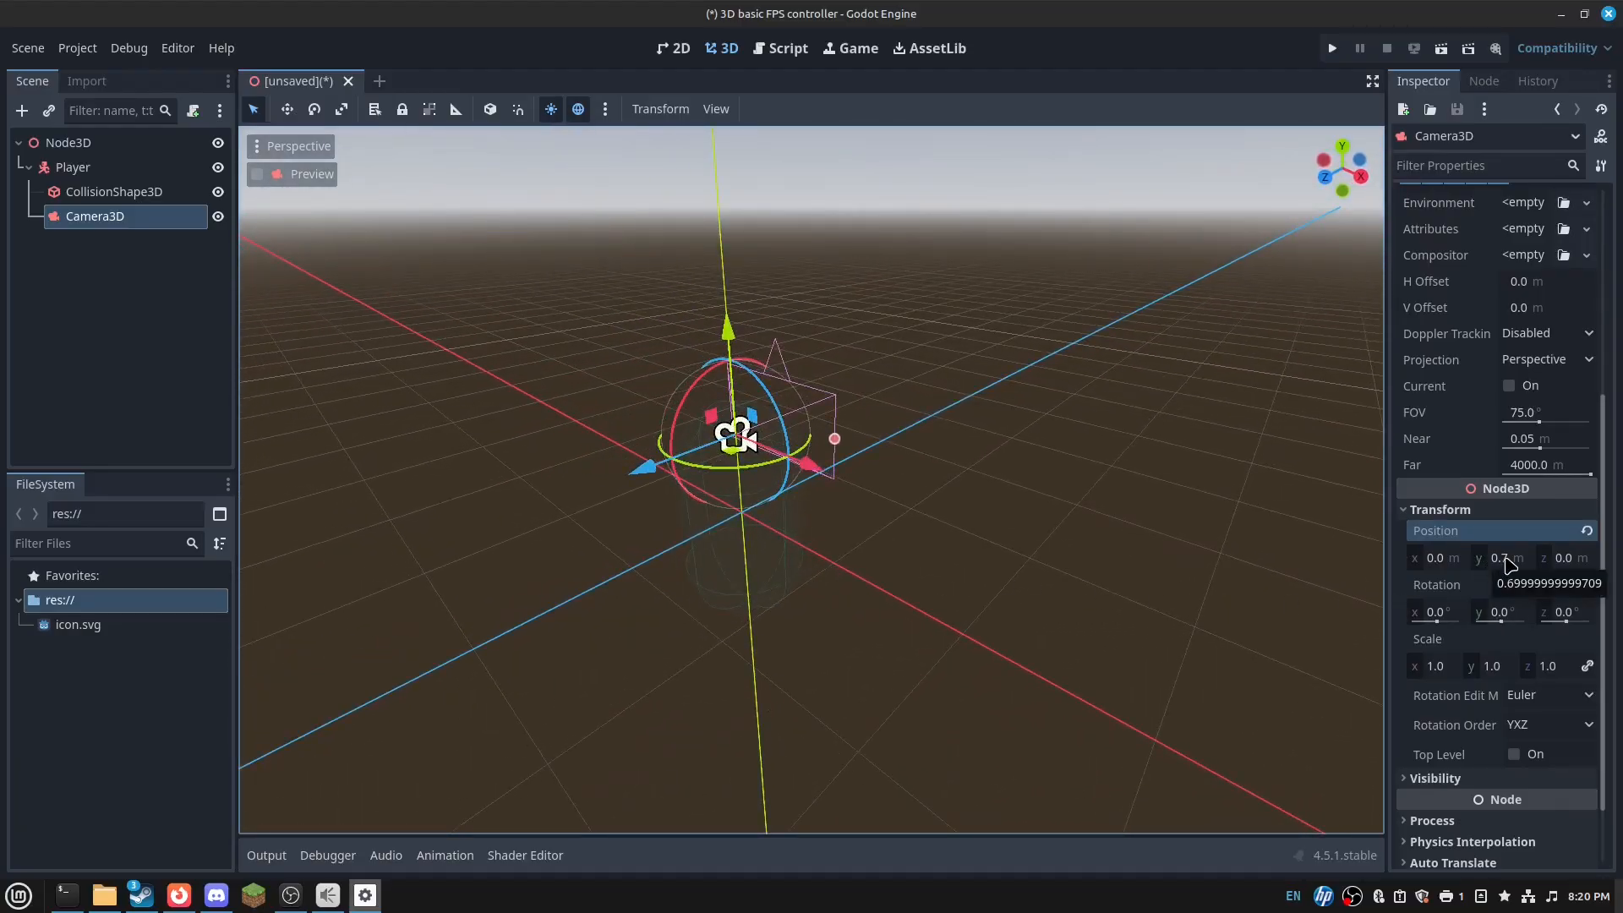
scroll(1466, 293, up, 4)
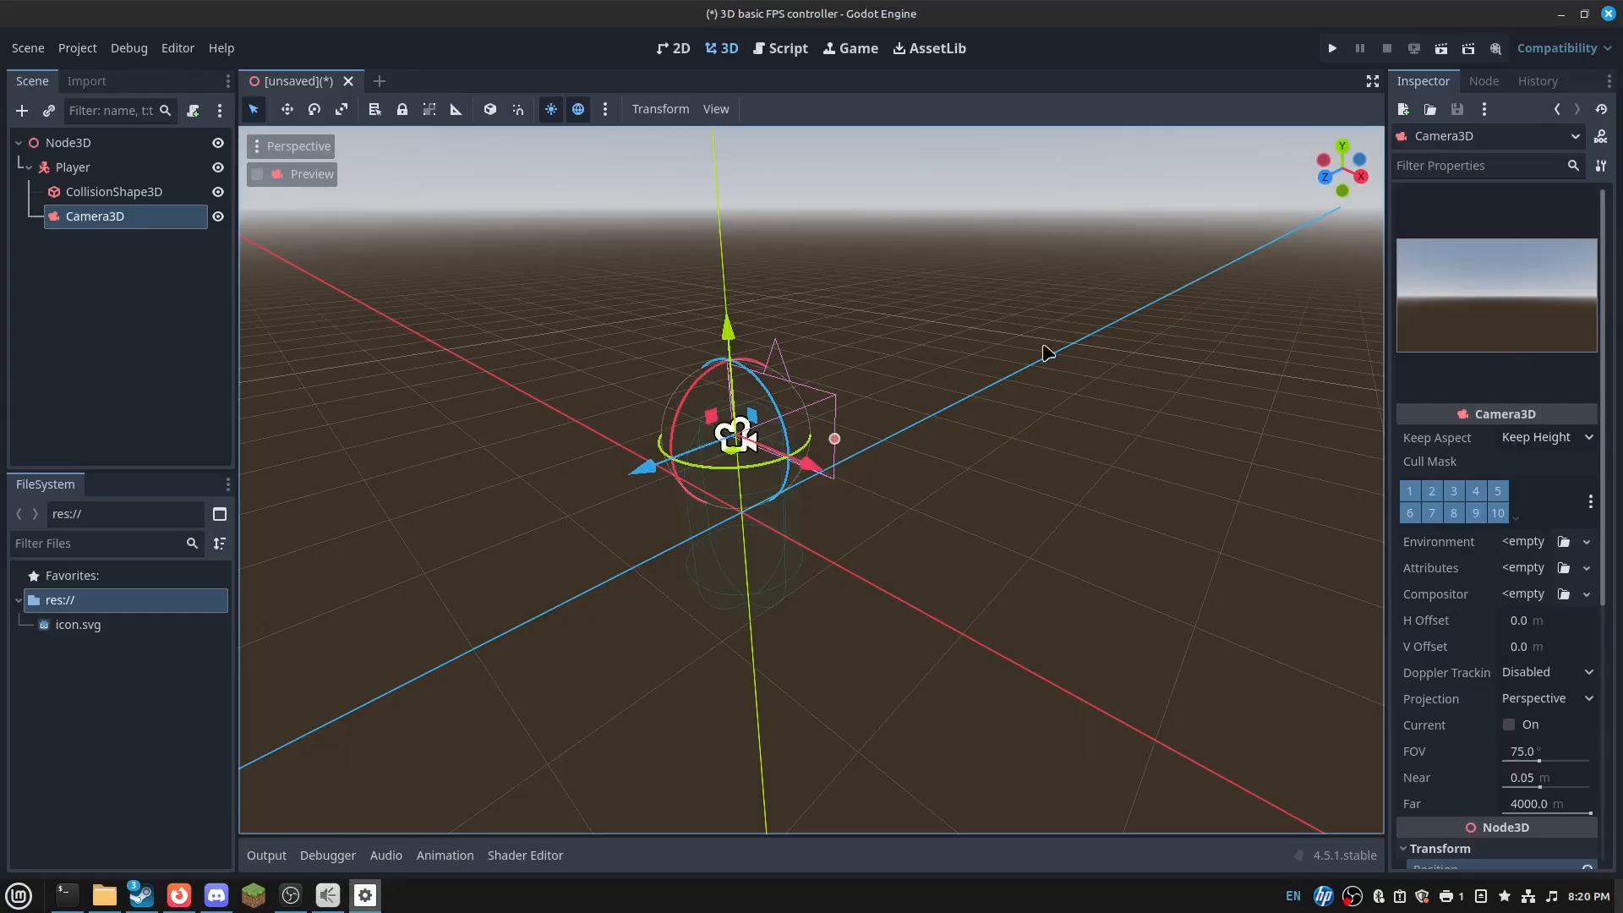
right_drag(1046, 354, 1080, 250)
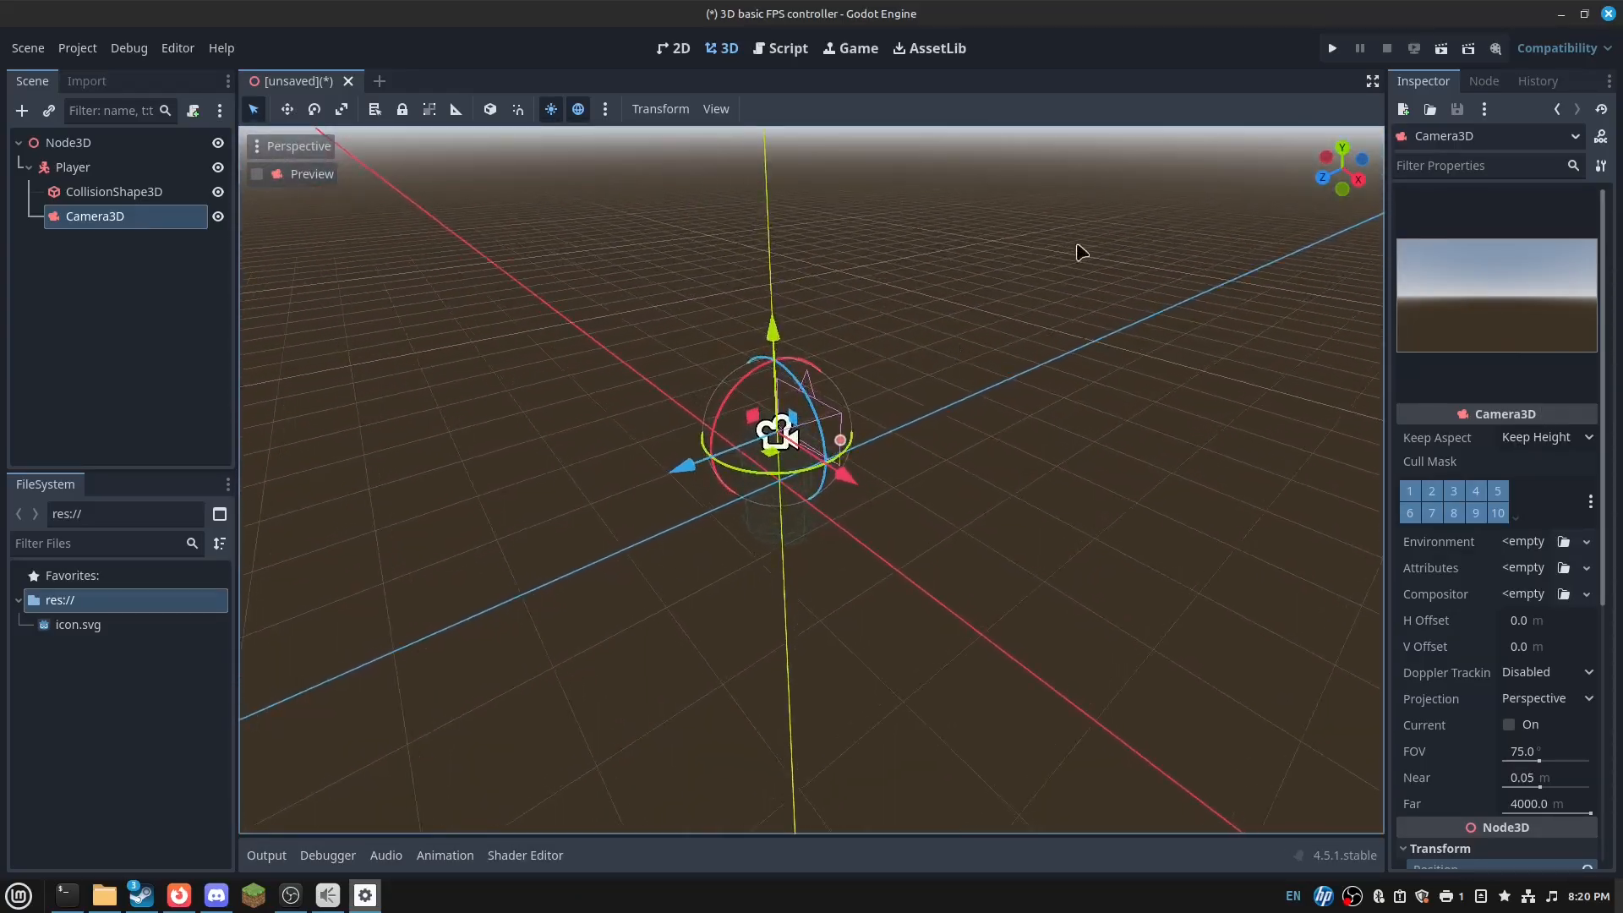
- Run the current scene, saving it as test_scene.tscn, then close the game window
click(1442, 49)
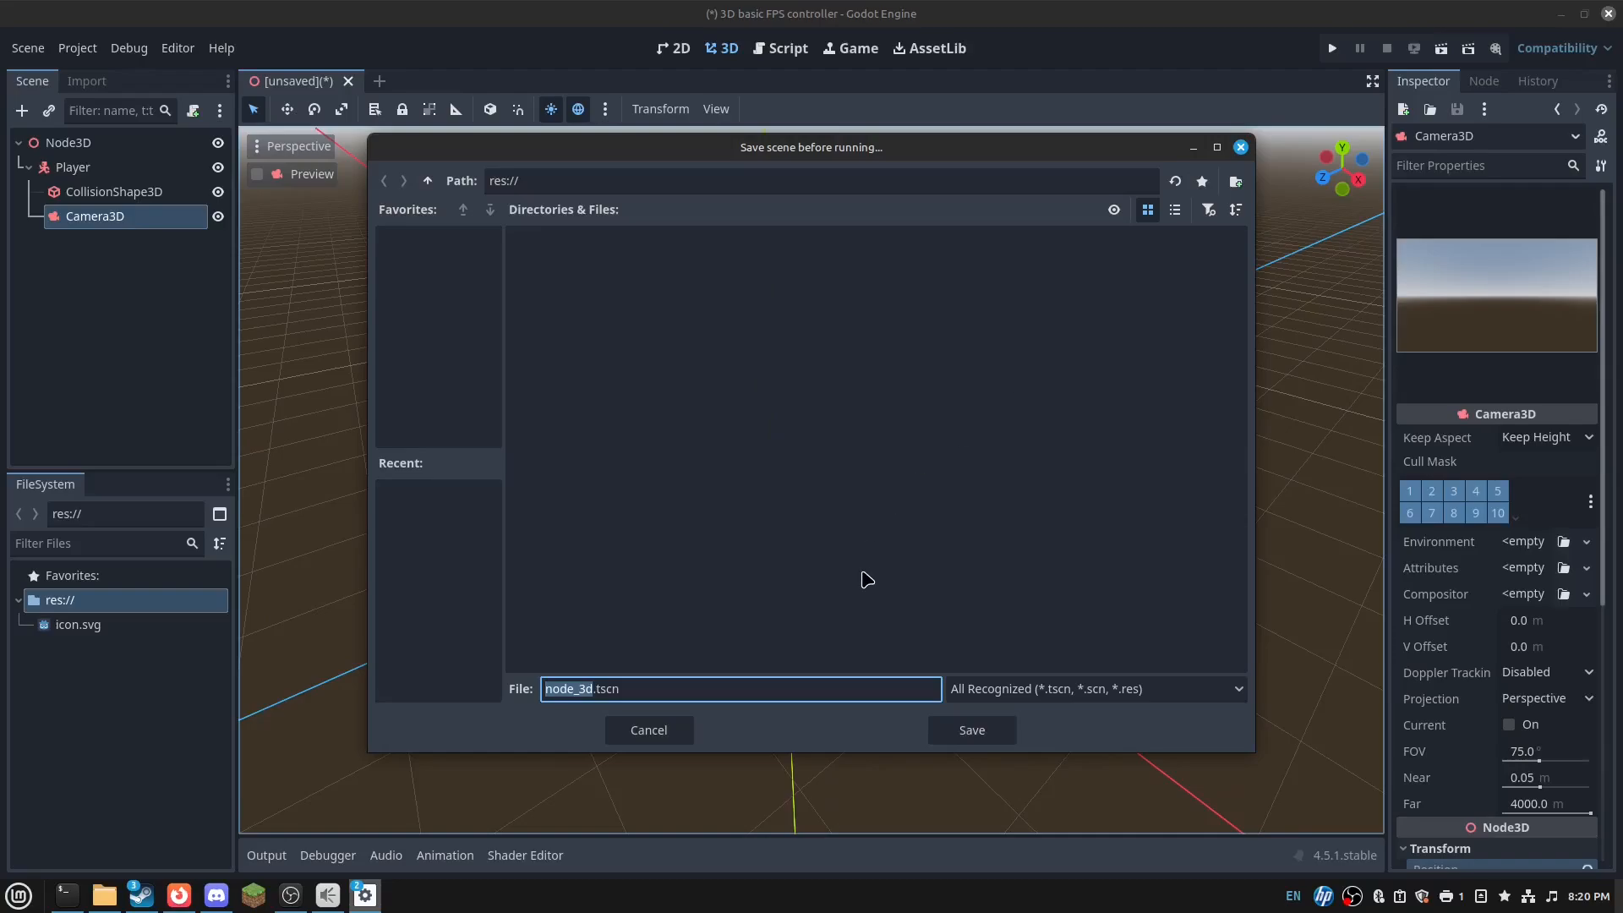
text(test)
text(_scene)
key(Return)
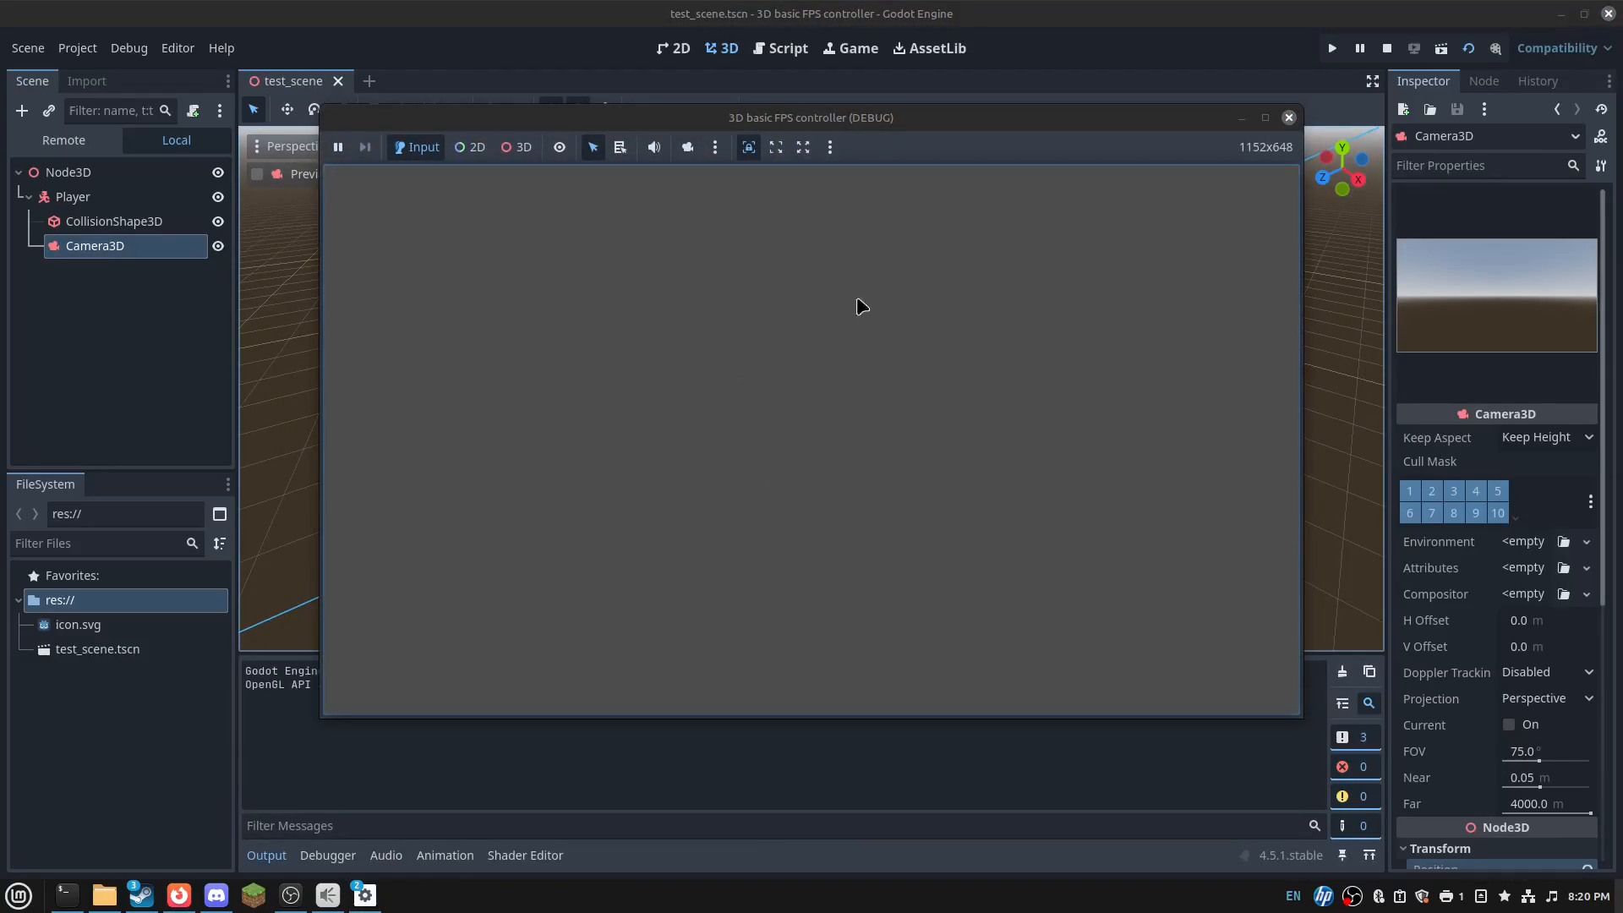
click(1288, 117)
right_click(149, 148)
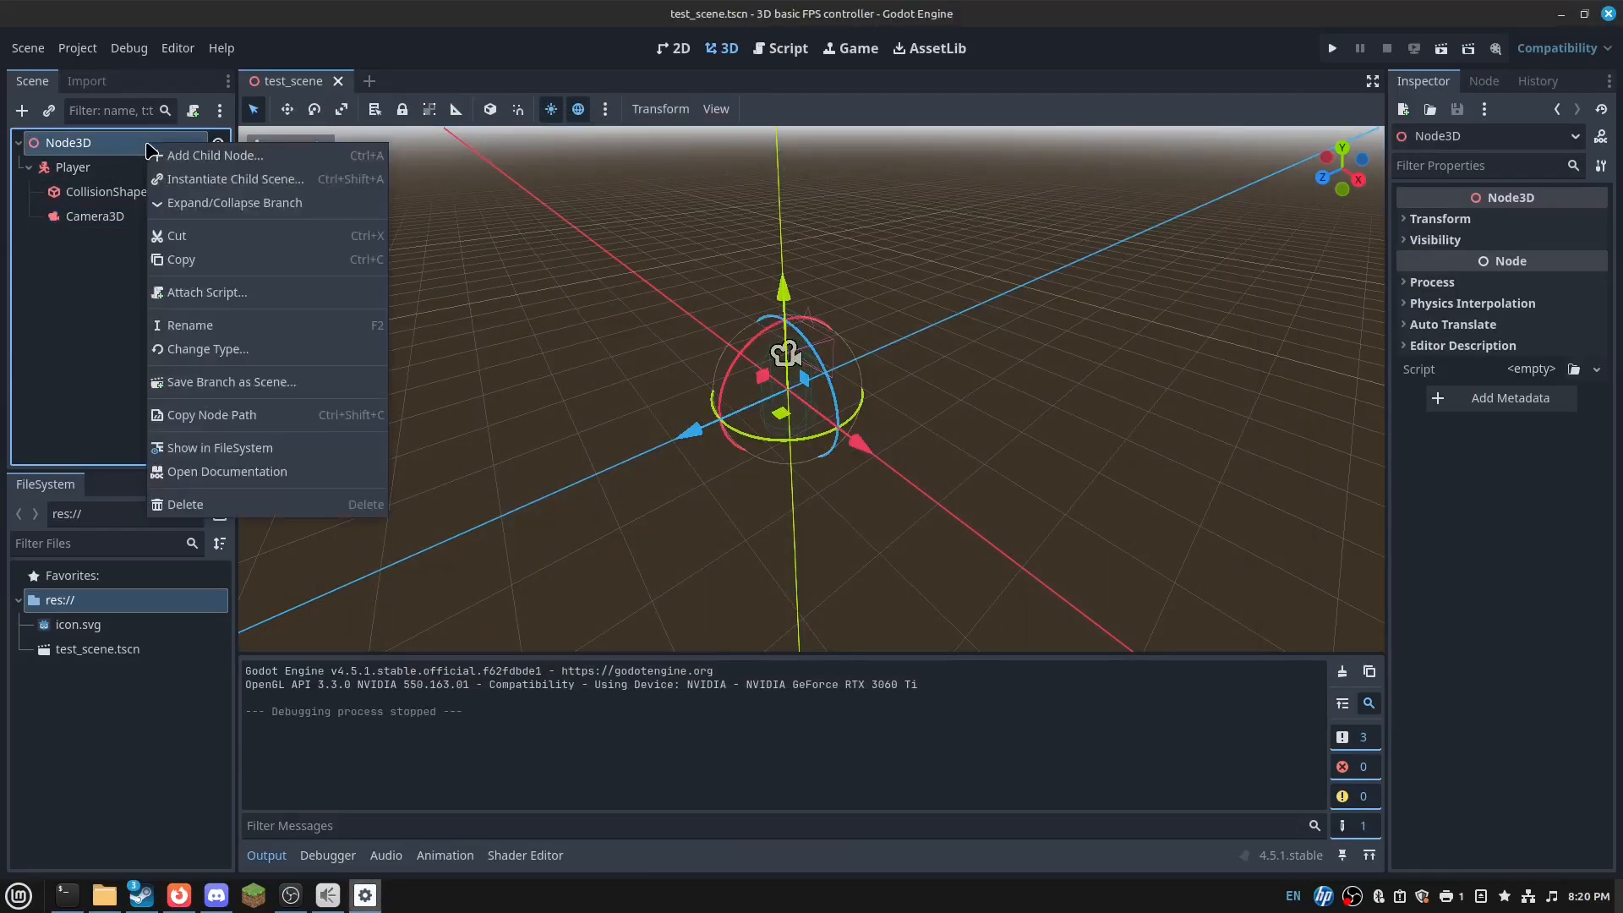
click(583, 131)
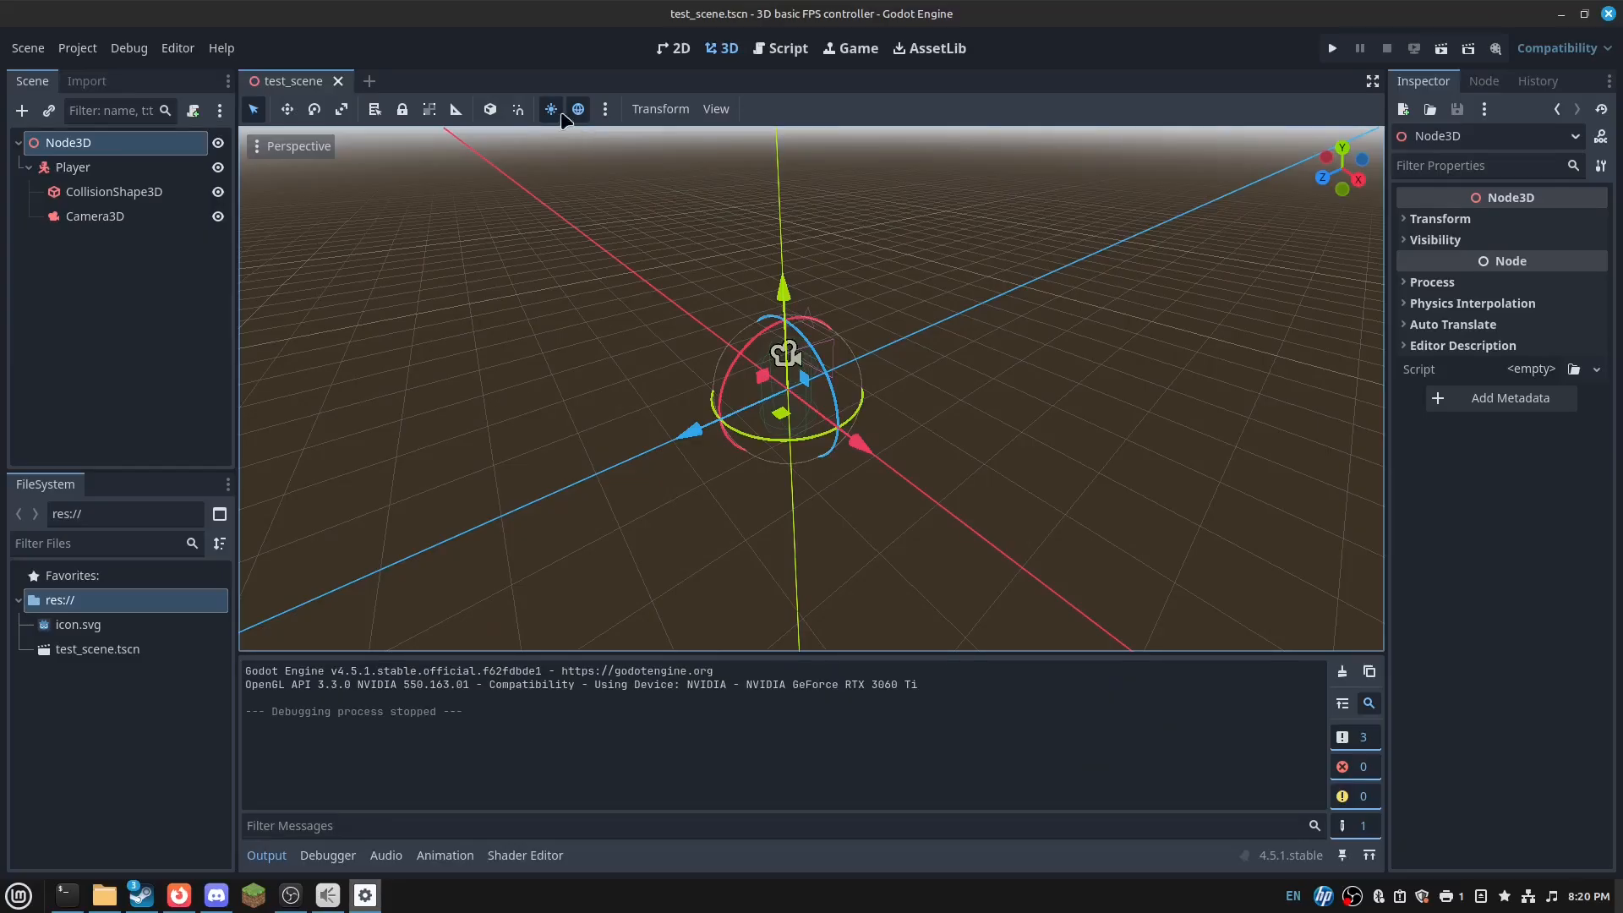
- Turn off the editor's preview sunlight and environment, leaving the scene grey
click(562, 115)
click(581, 112)
mouse_move(824, 338)
right_down()
mouse_move(904, 323)
mouse_move(838, 321)
right_up()
key(w)
key(a)
key(d)
key(a)
- Add a WorldEnvironment under Node3D with a new Environment whose background mode is Sky
right_click(101, 138)
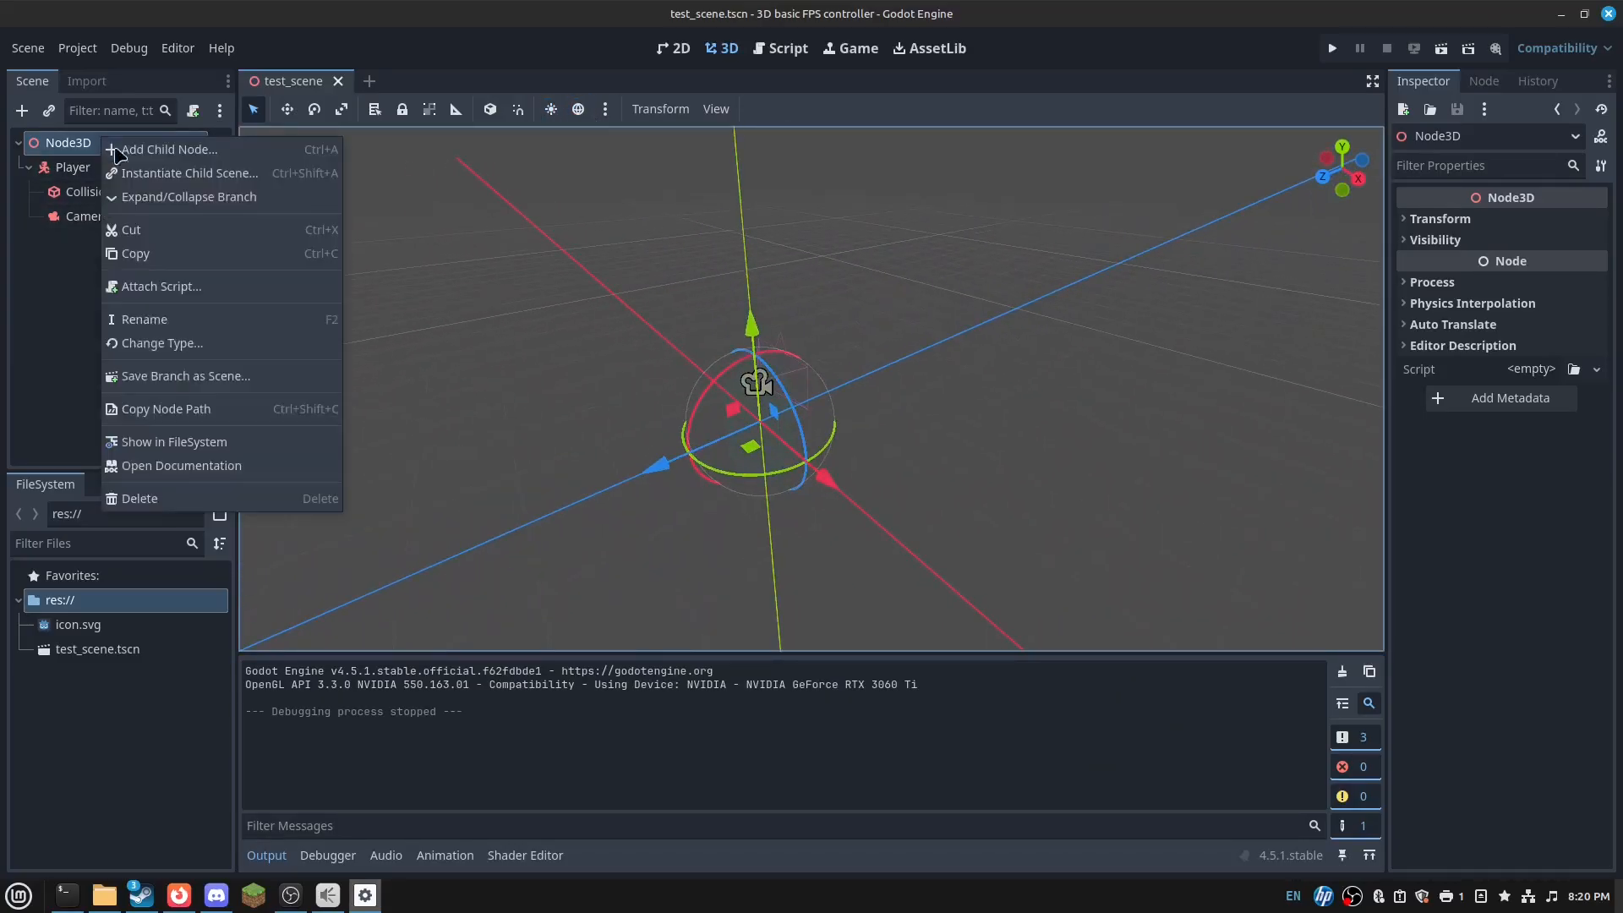
click(119, 151)
text(Wor)
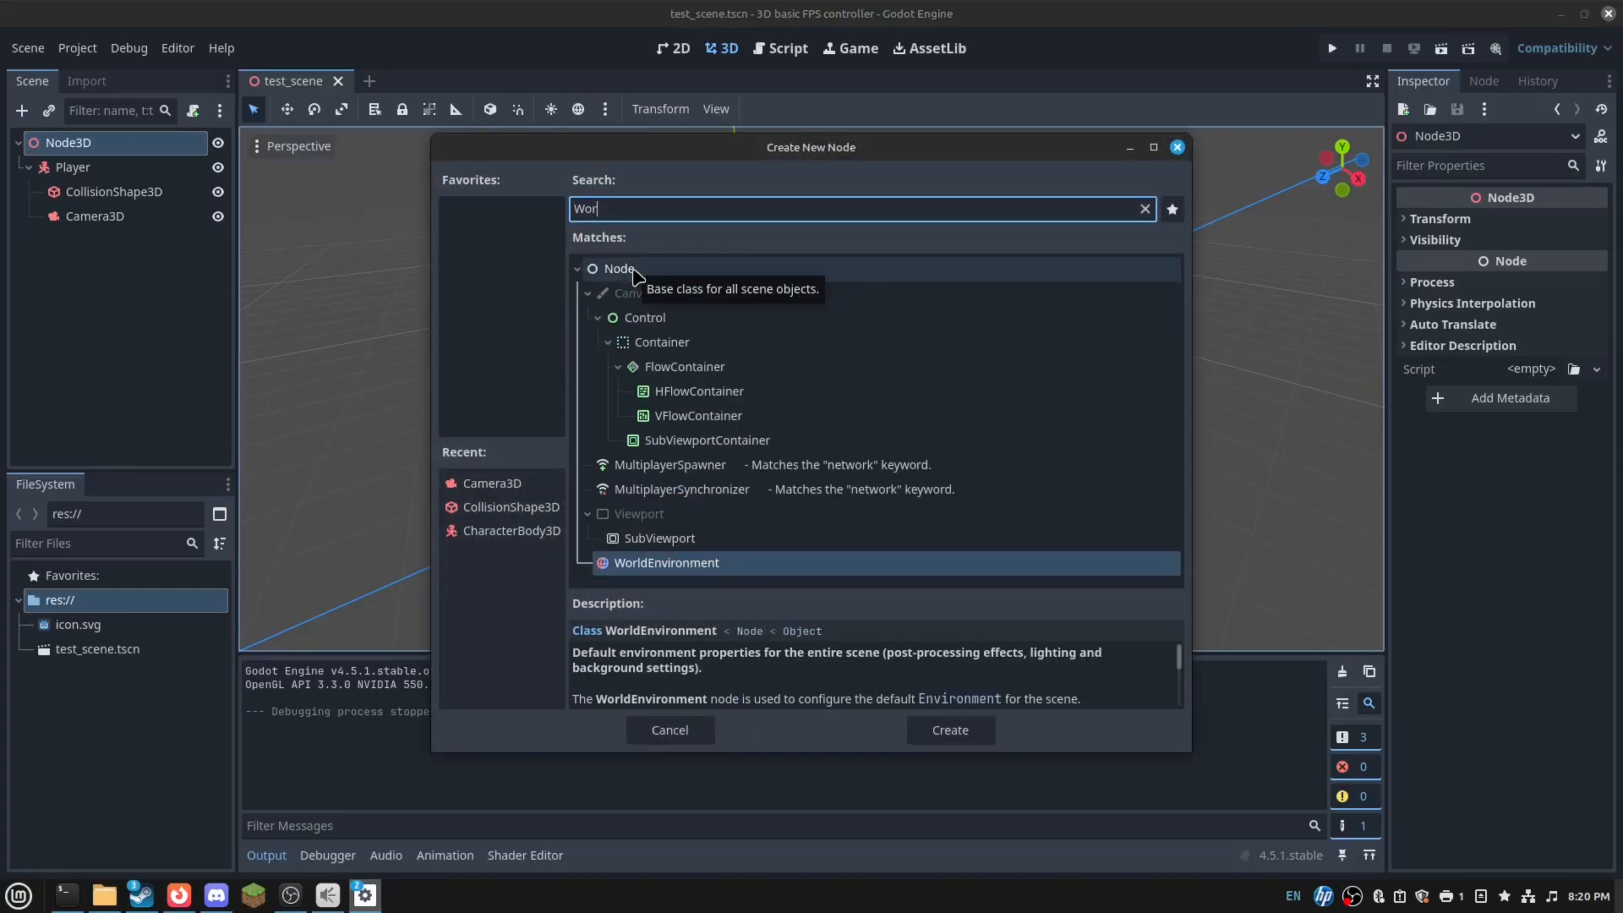
text(ld)
key(Return)
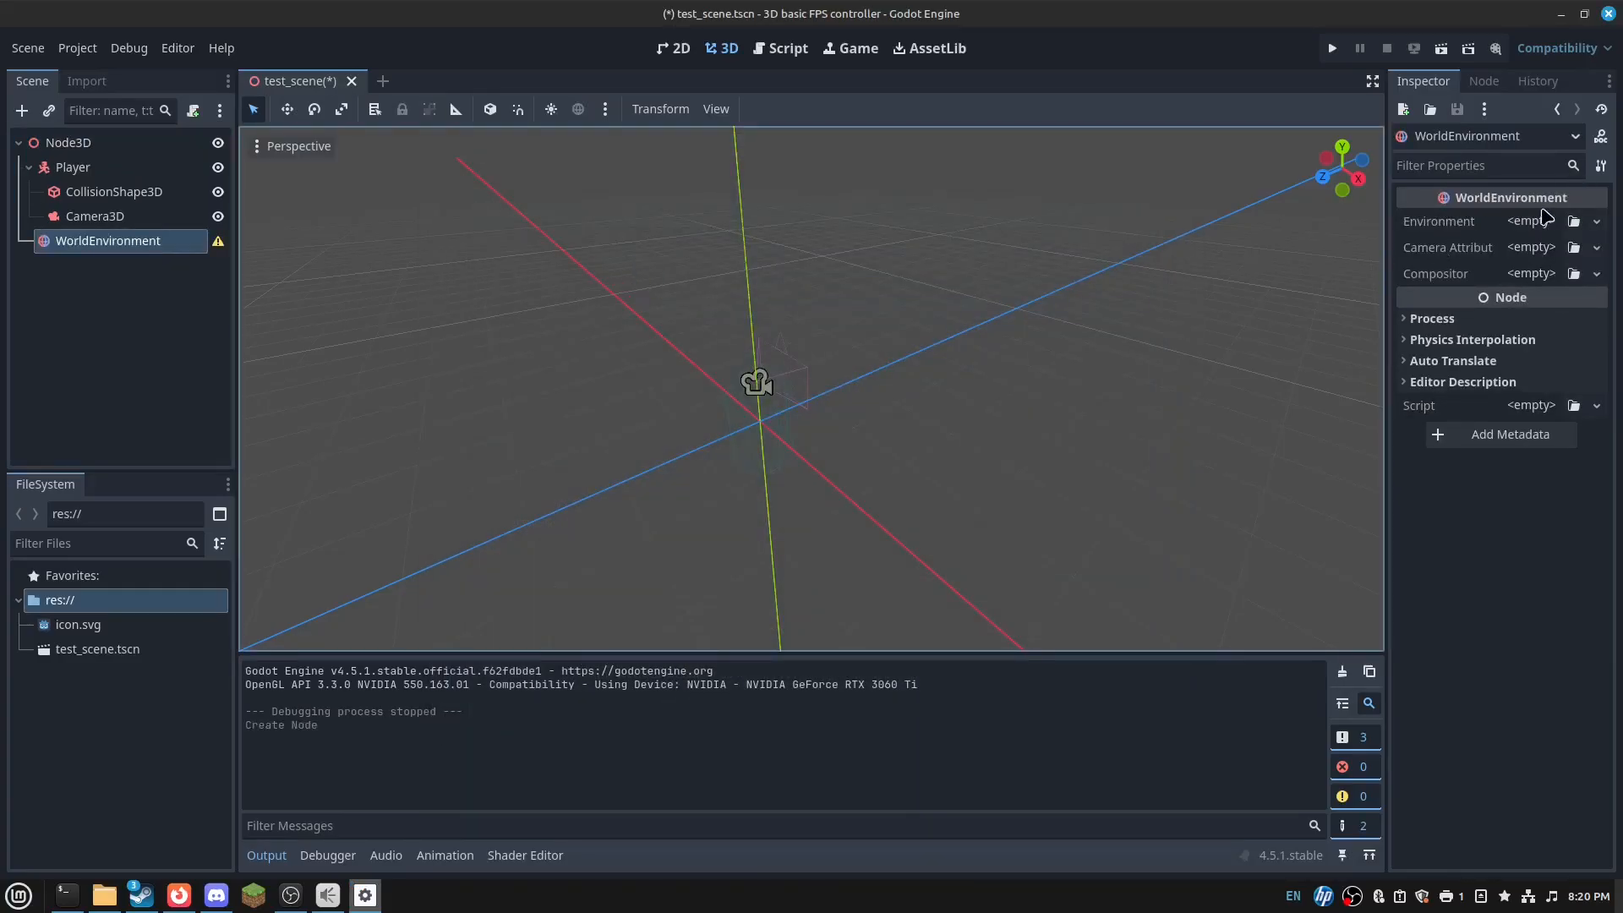
click(1534, 226)
click(1530, 270)
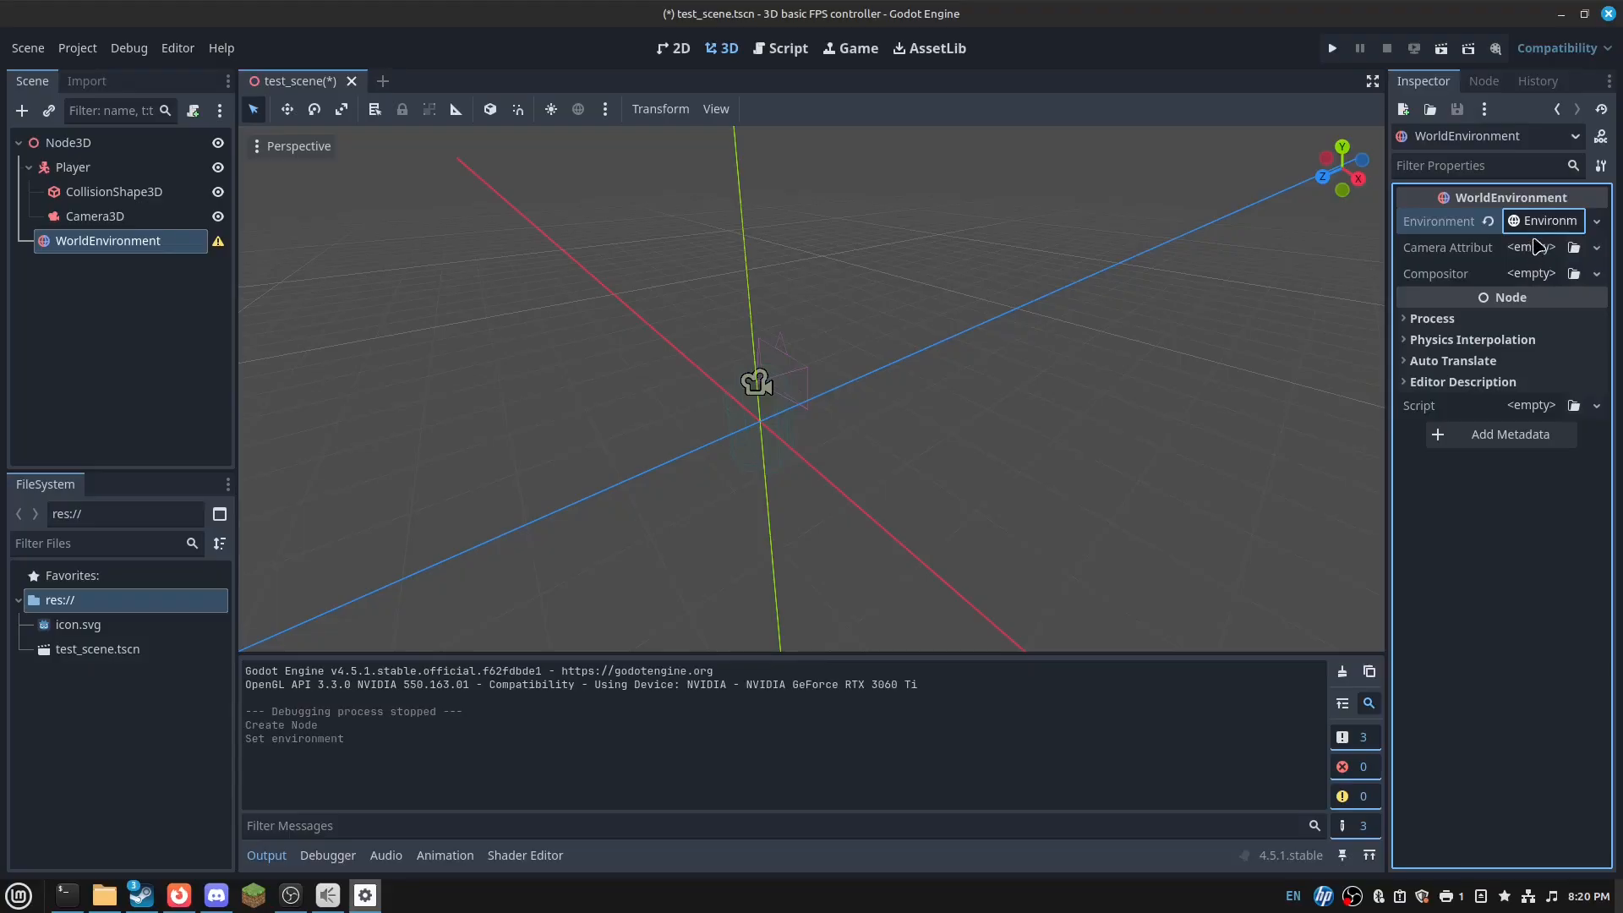
click(1537, 222)
click(1537, 249)
click(1539, 271)
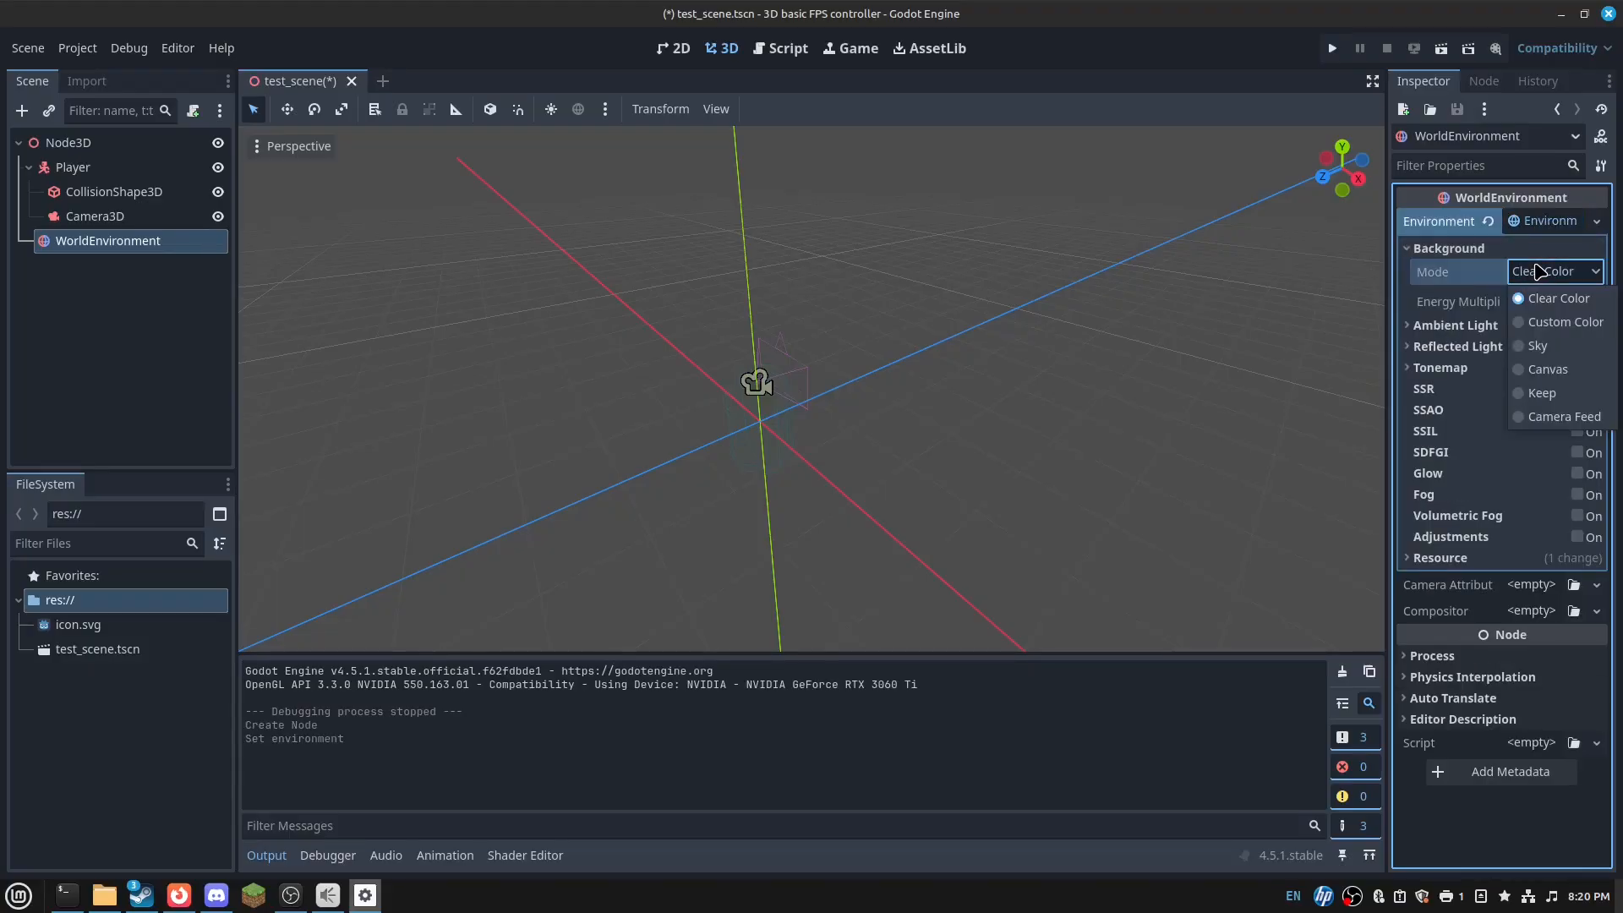
click(1547, 346)
- Give the environment a new Sky using a ProceduralSkyMaterial and save the scene
click(1503, 326)
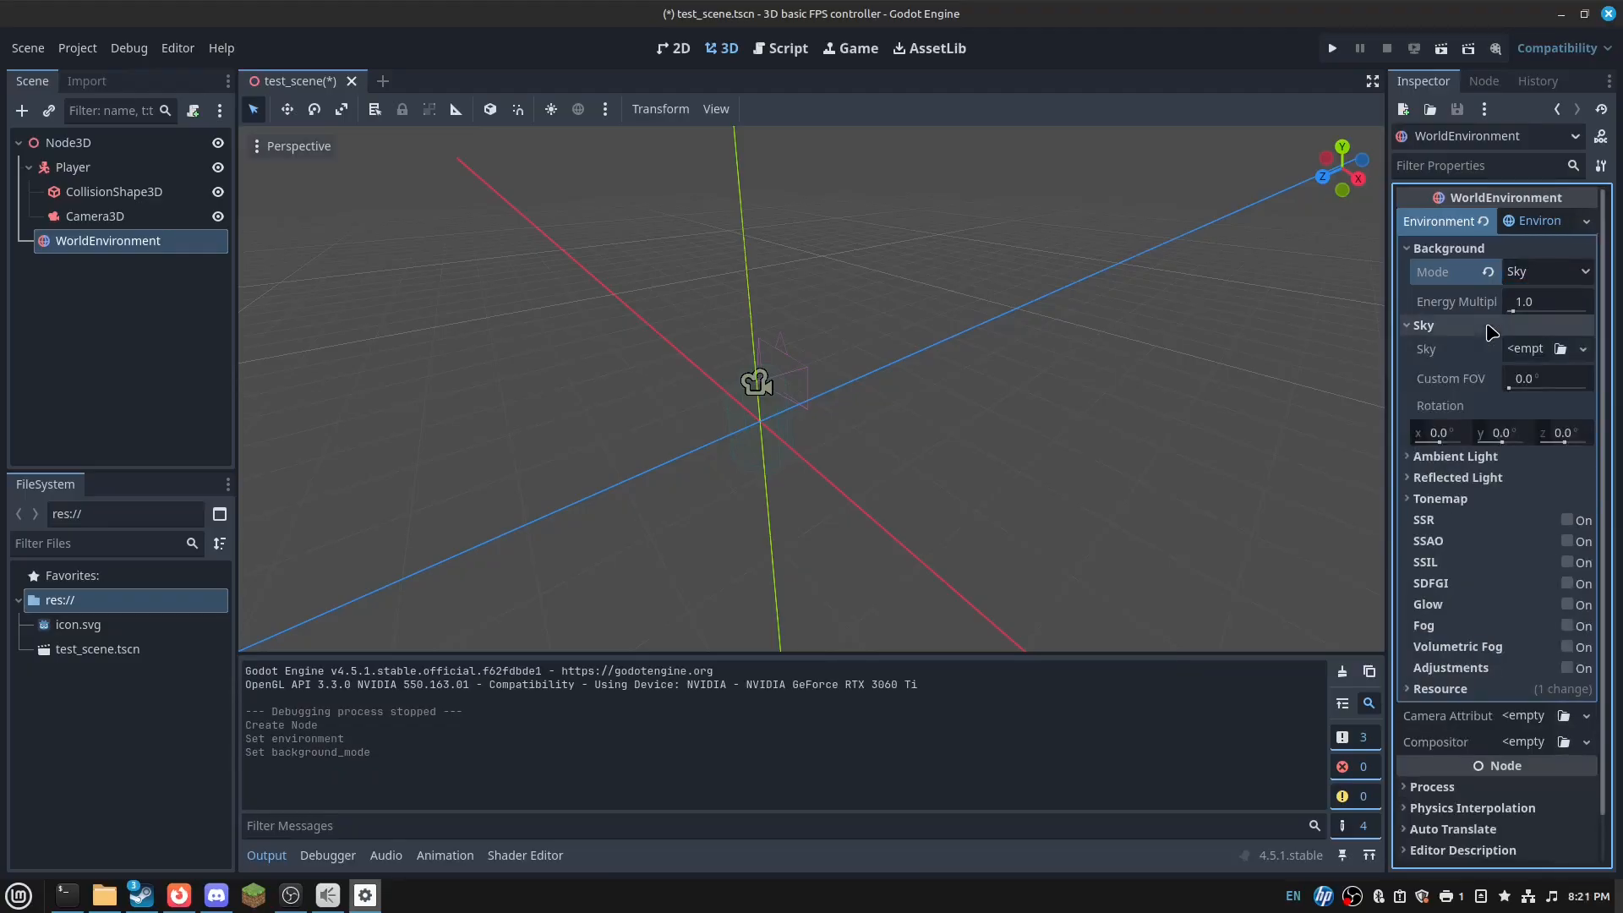
click(1520, 355)
click(1523, 362)
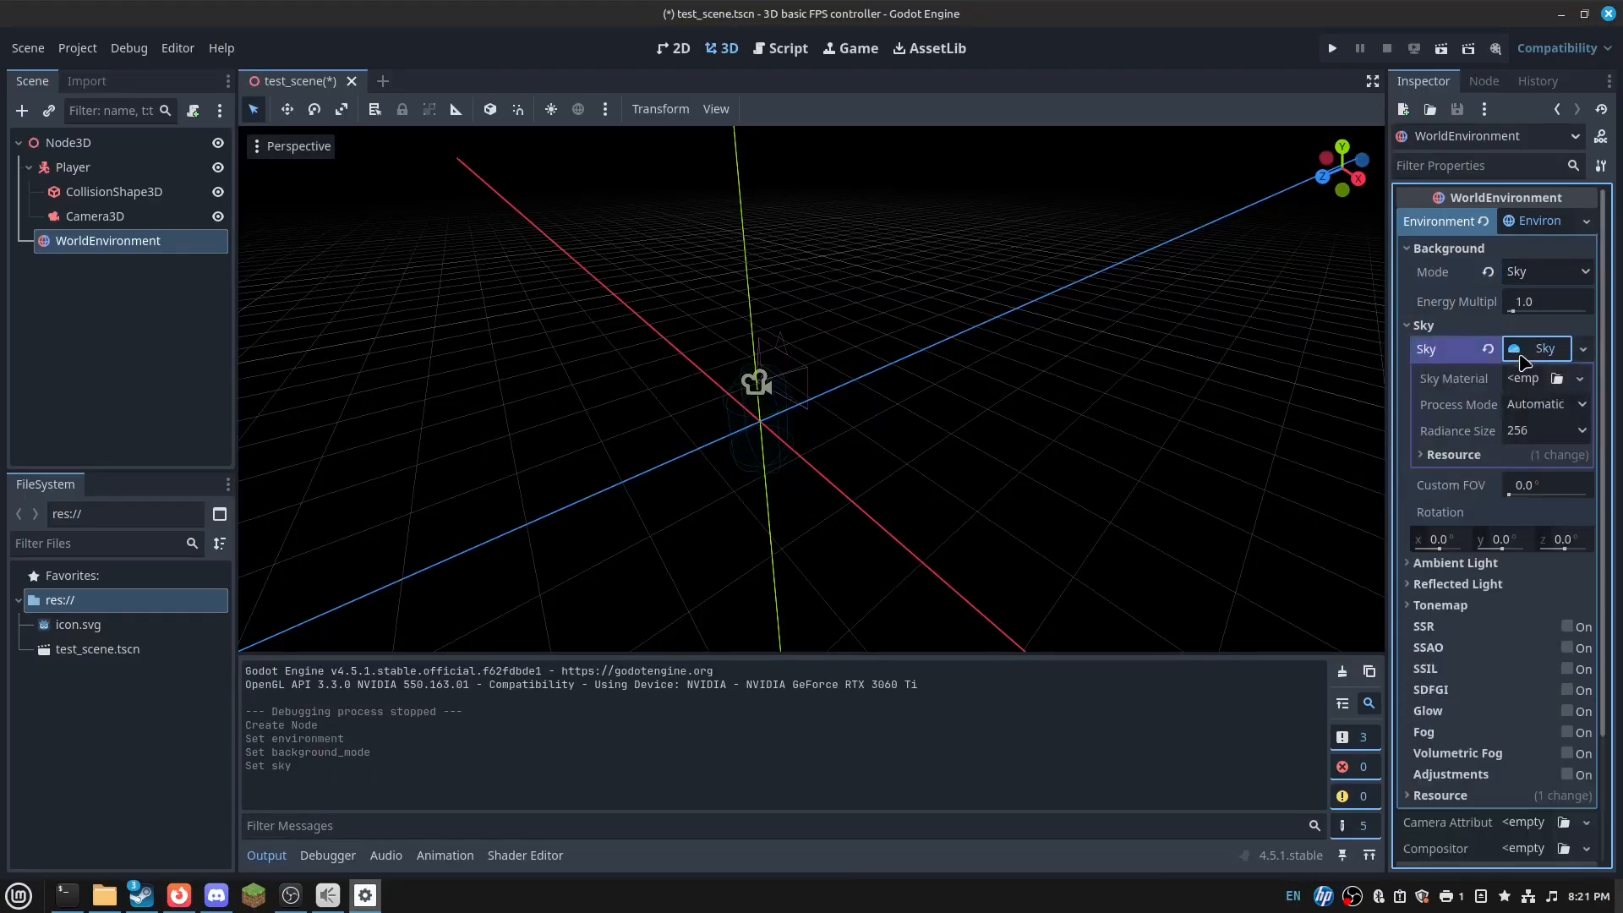
click(1525, 378)
click(1534, 446)
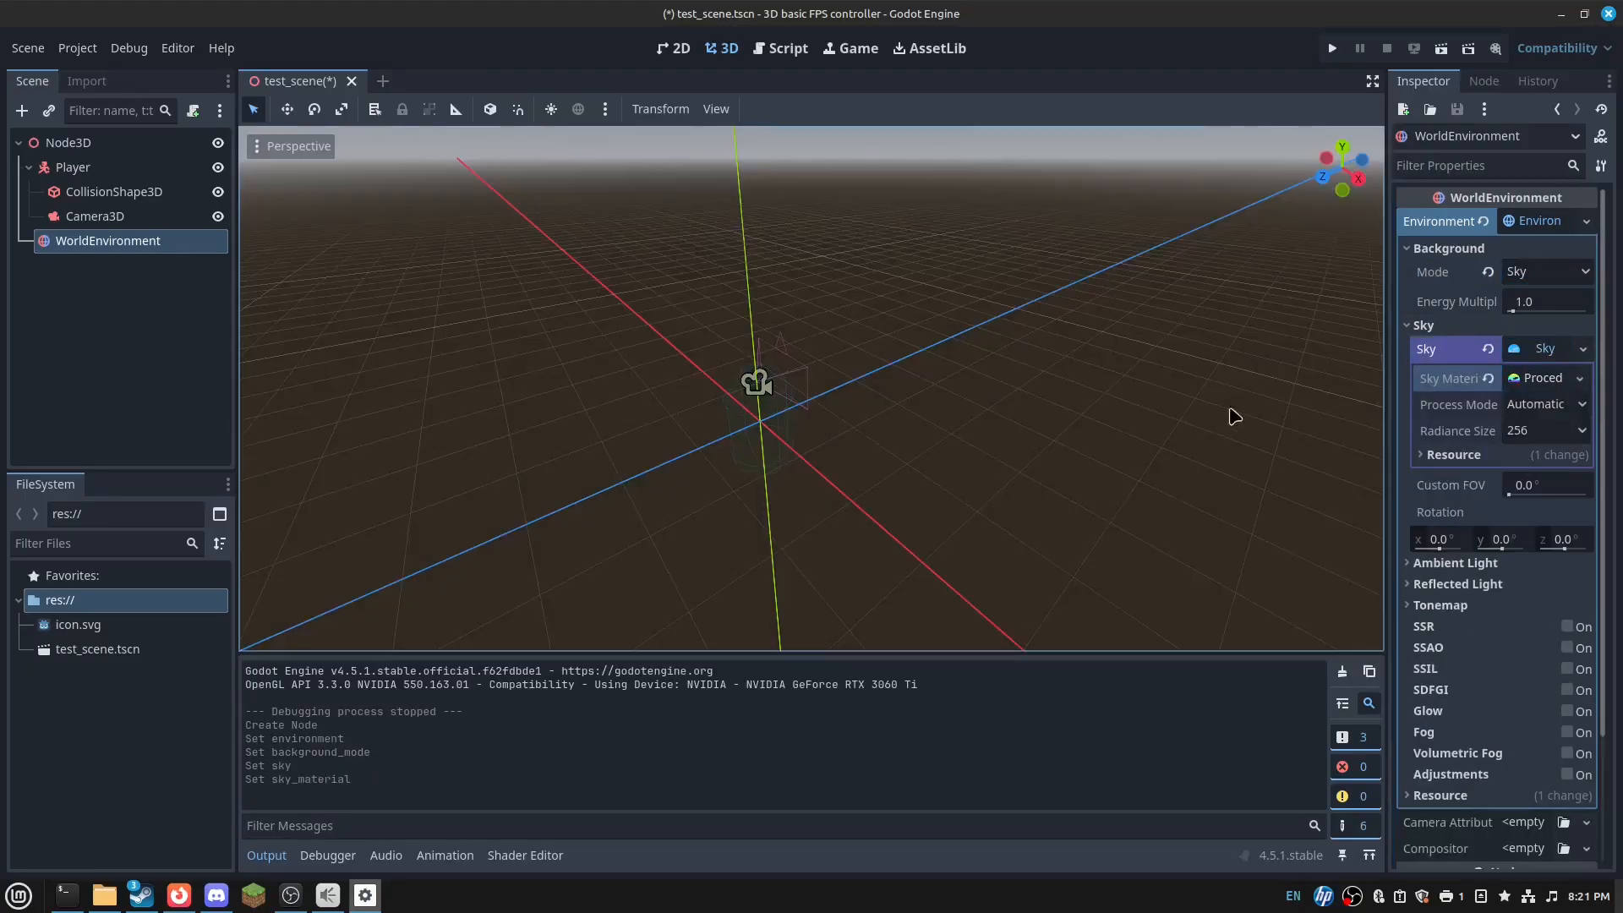
right_drag(909, 410, 940, 475)
key(ctrl+s)
- Fly the view around the sky-lit scene and select the Player node
key(a)
key(w)
key(d)
key(a)
key(w)
key(s)
click(64, 175)
- Save the Player branch as its own scene, player.tscn
key(d)
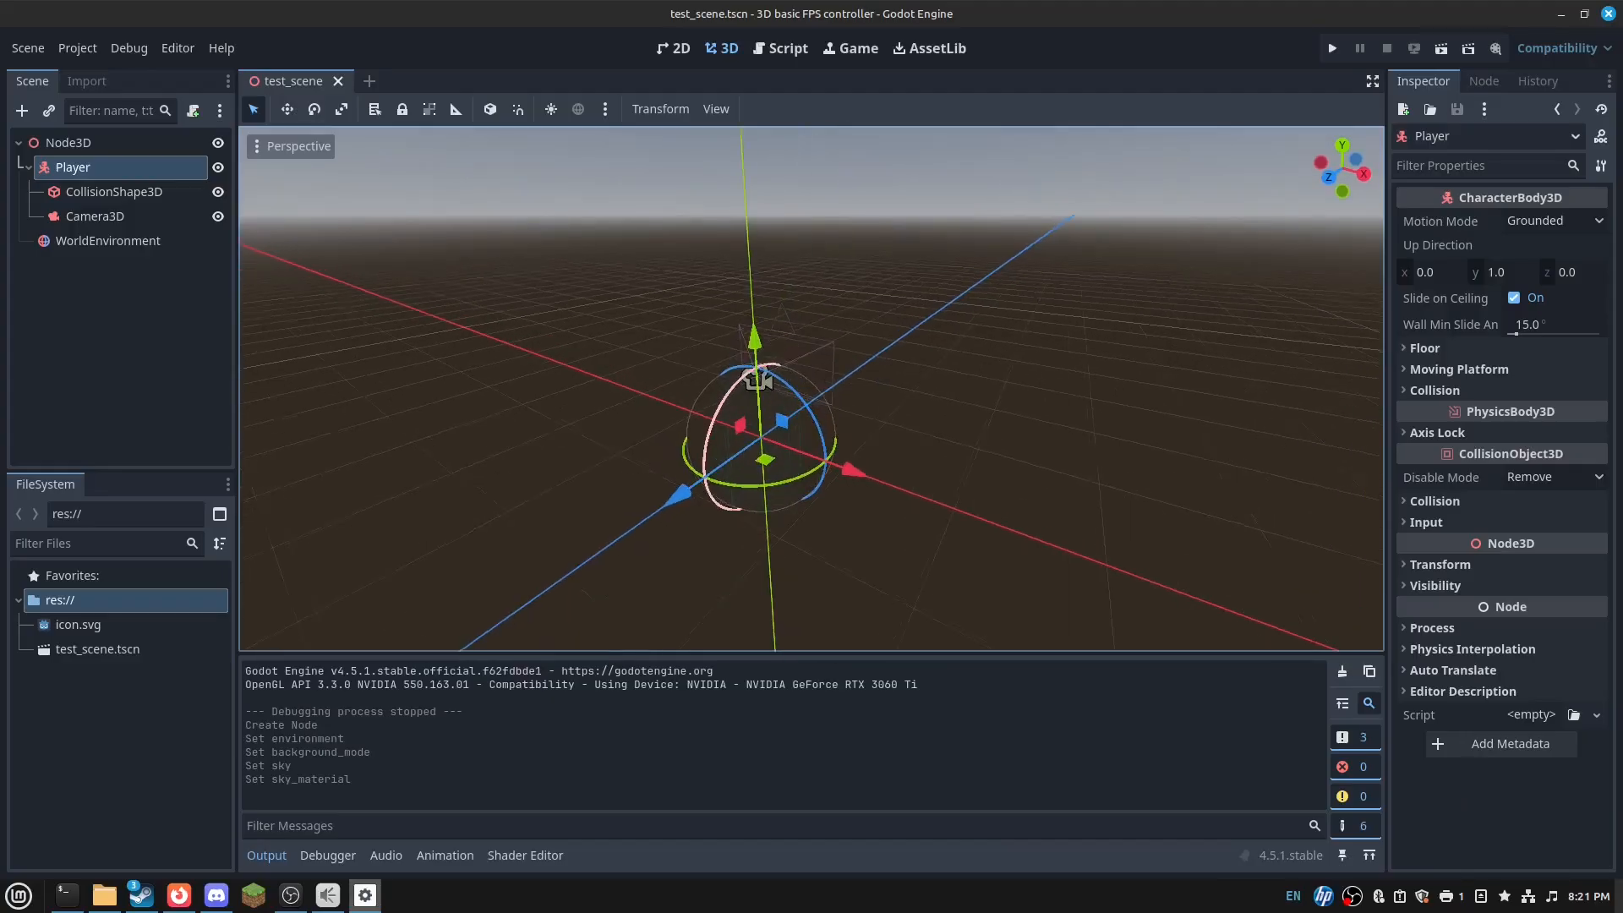
right_click(70, 160)
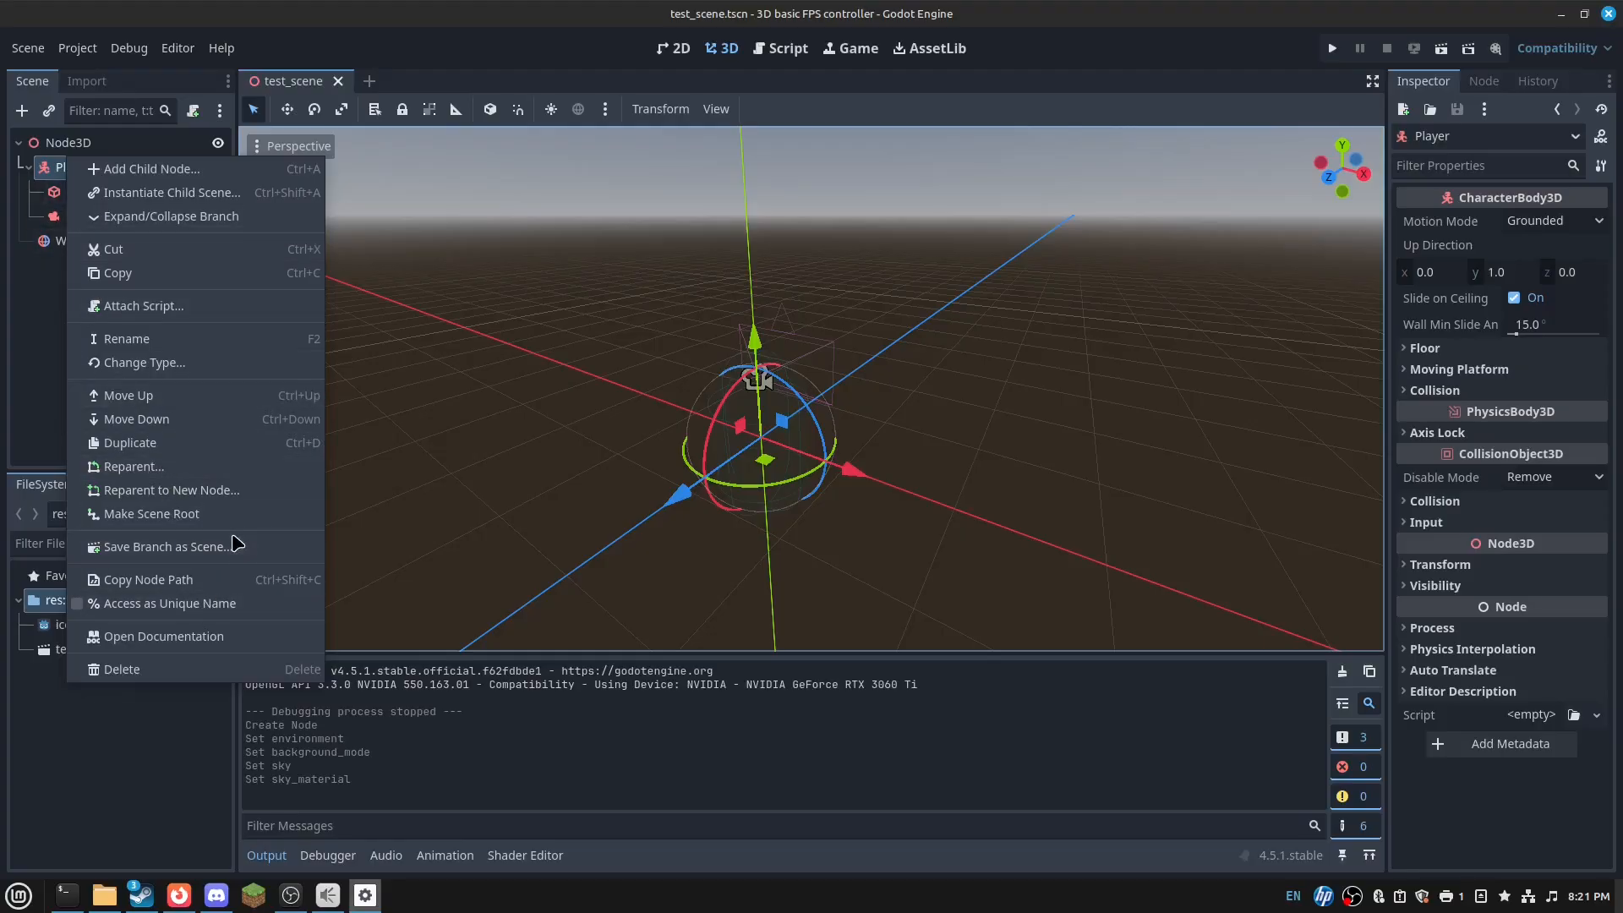
click(168, 547)
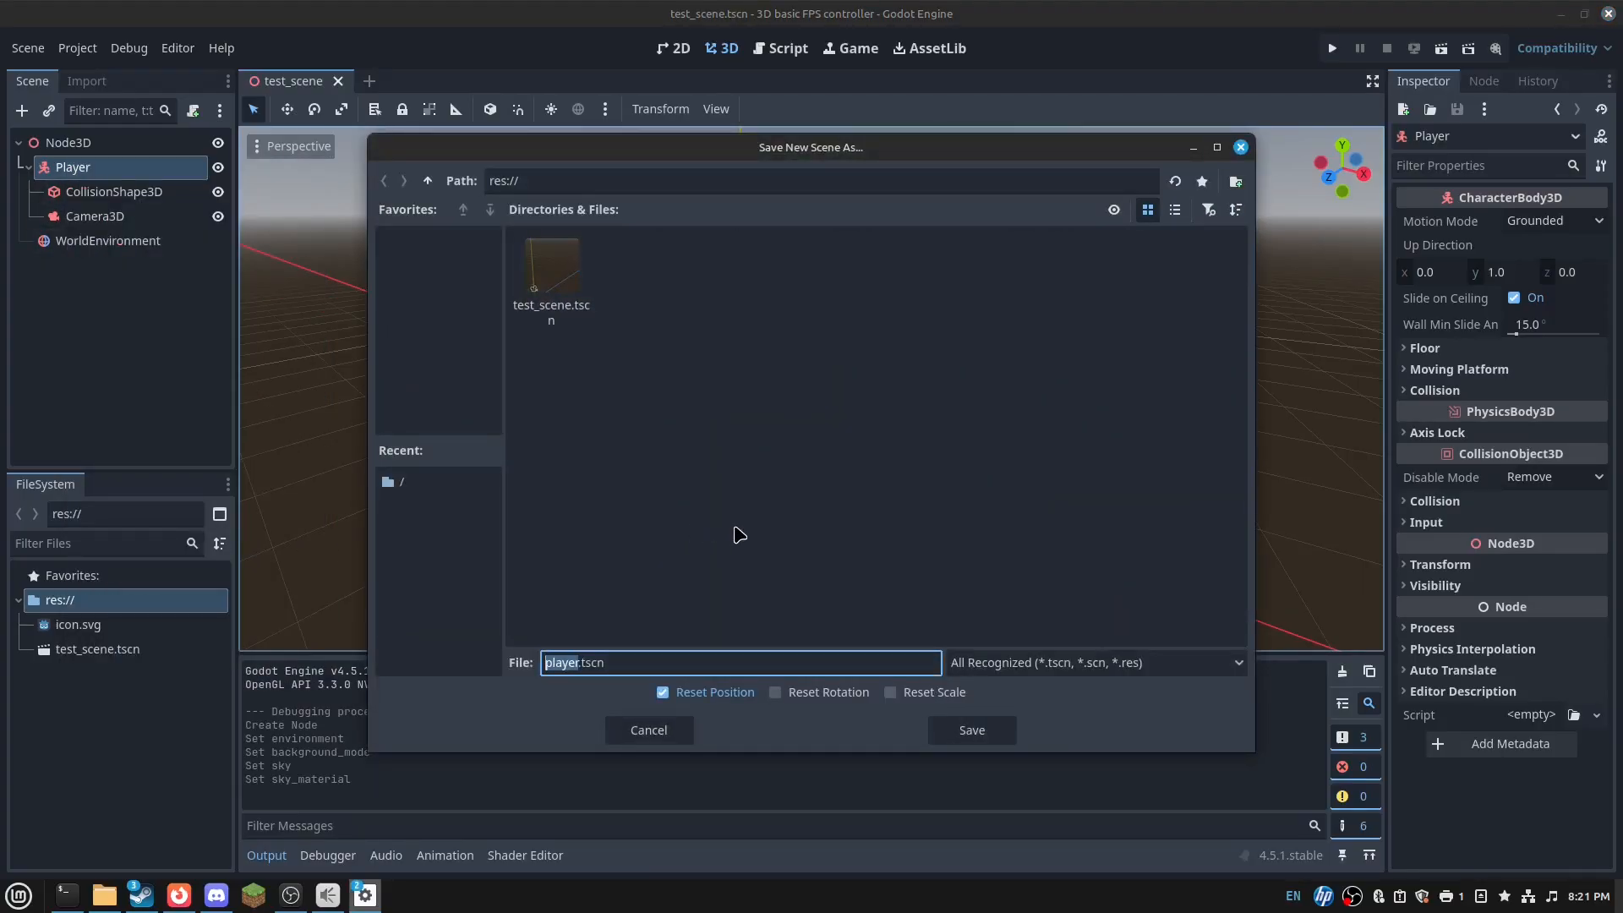
key(Return)
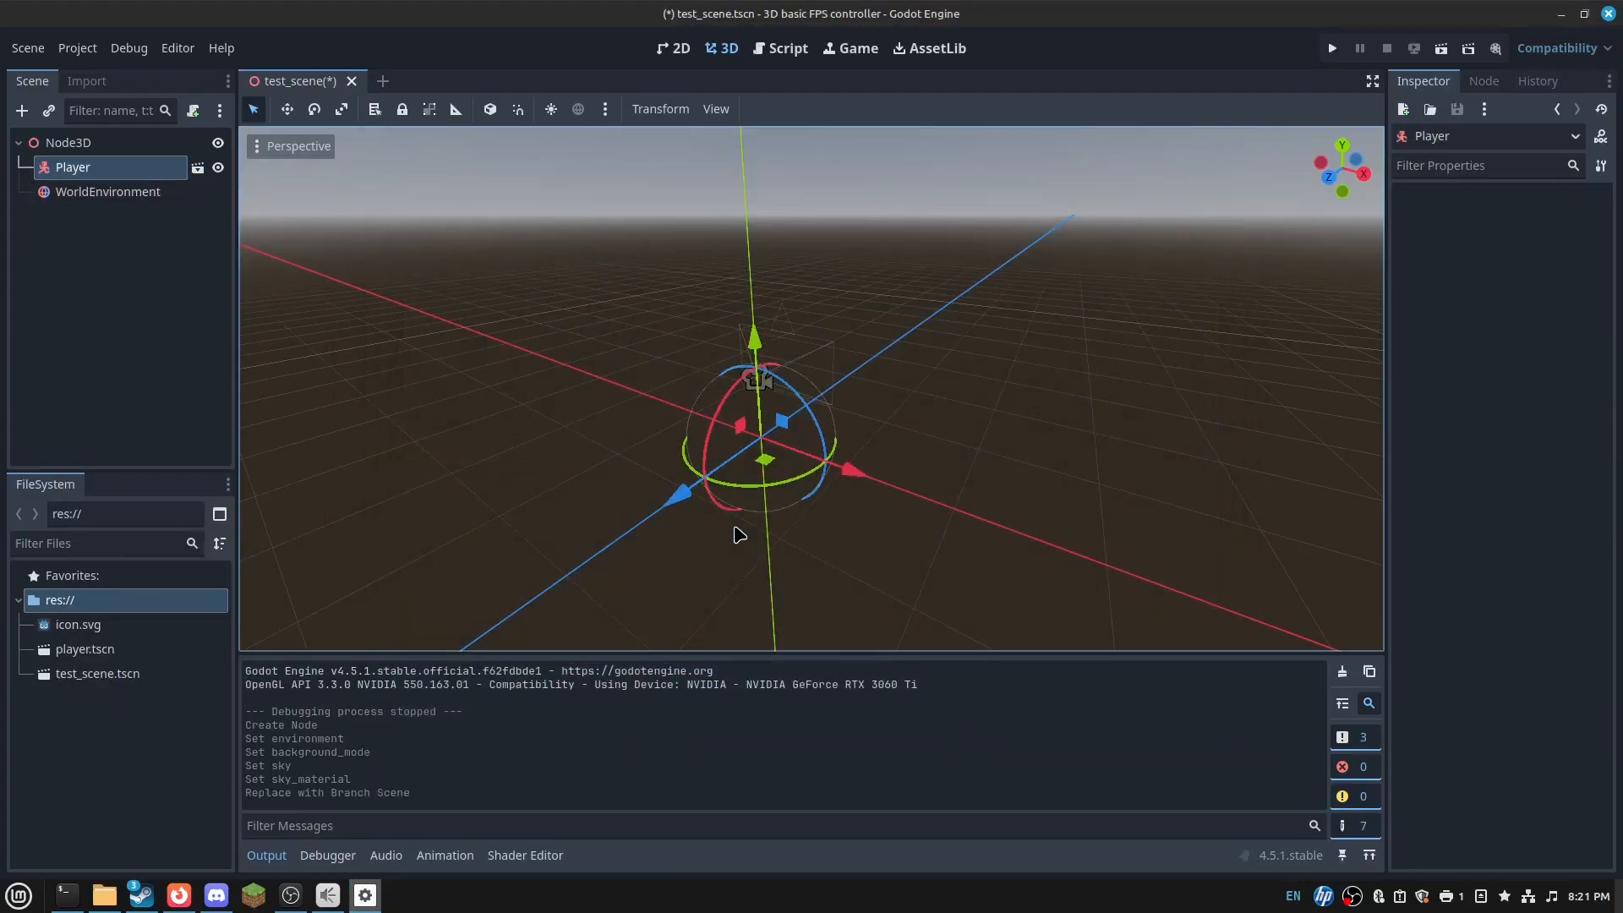
- Save test_scene and open player.tscn in its own editor tab
right_drag(826, 462, 749, 420)
key(w)
key(d)
key(s)
click(198, 169)
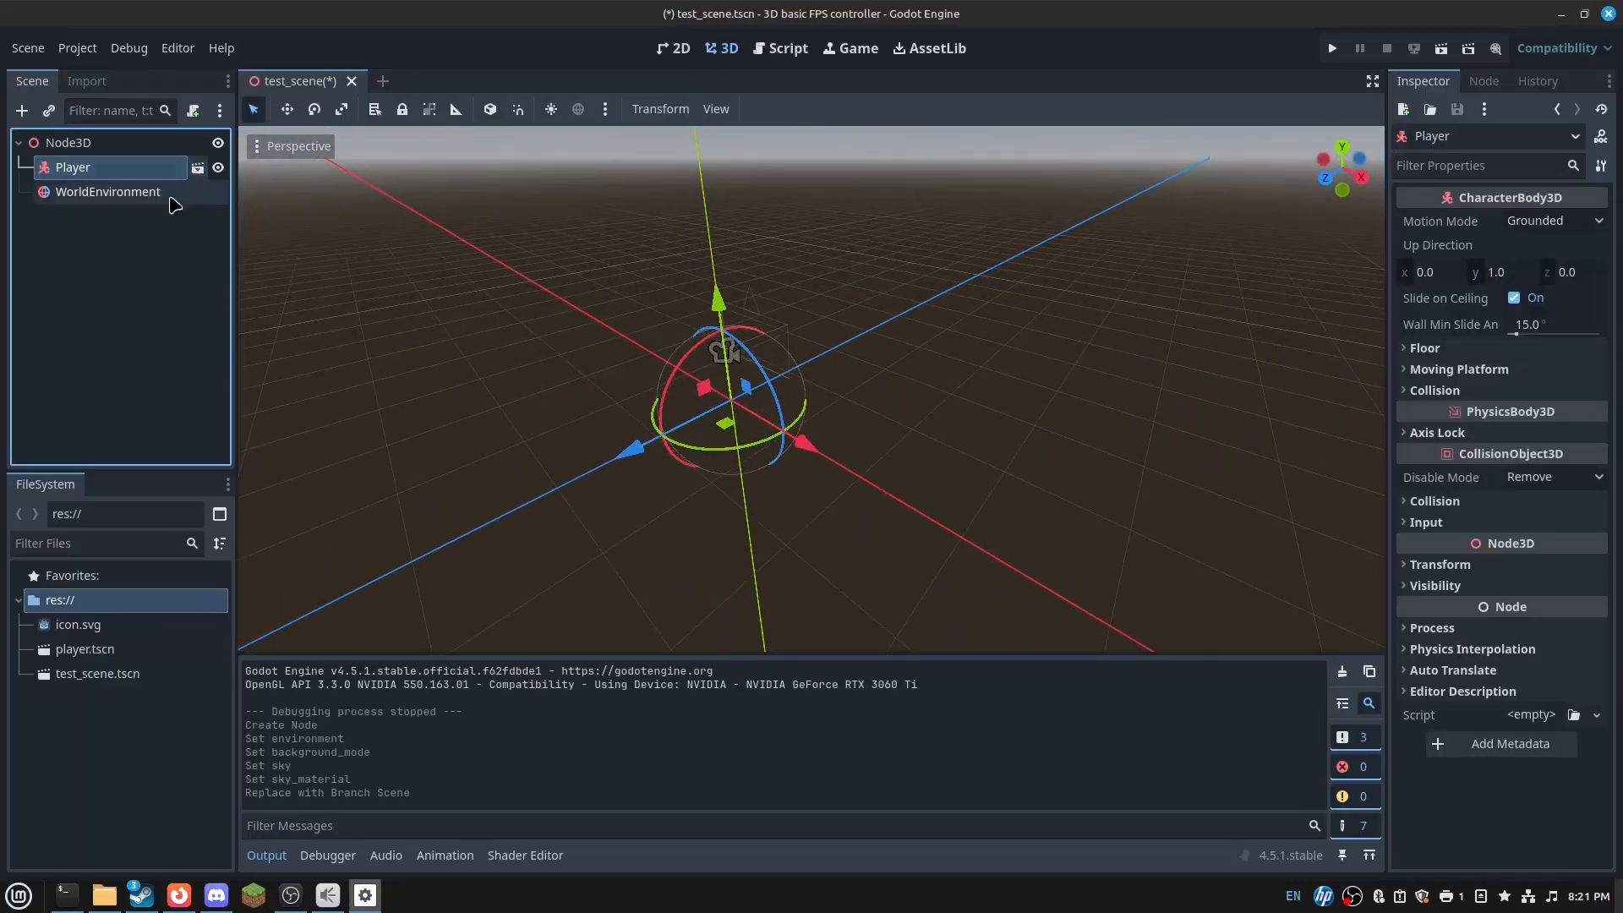
key(ctrl+s)
click(197, 167)
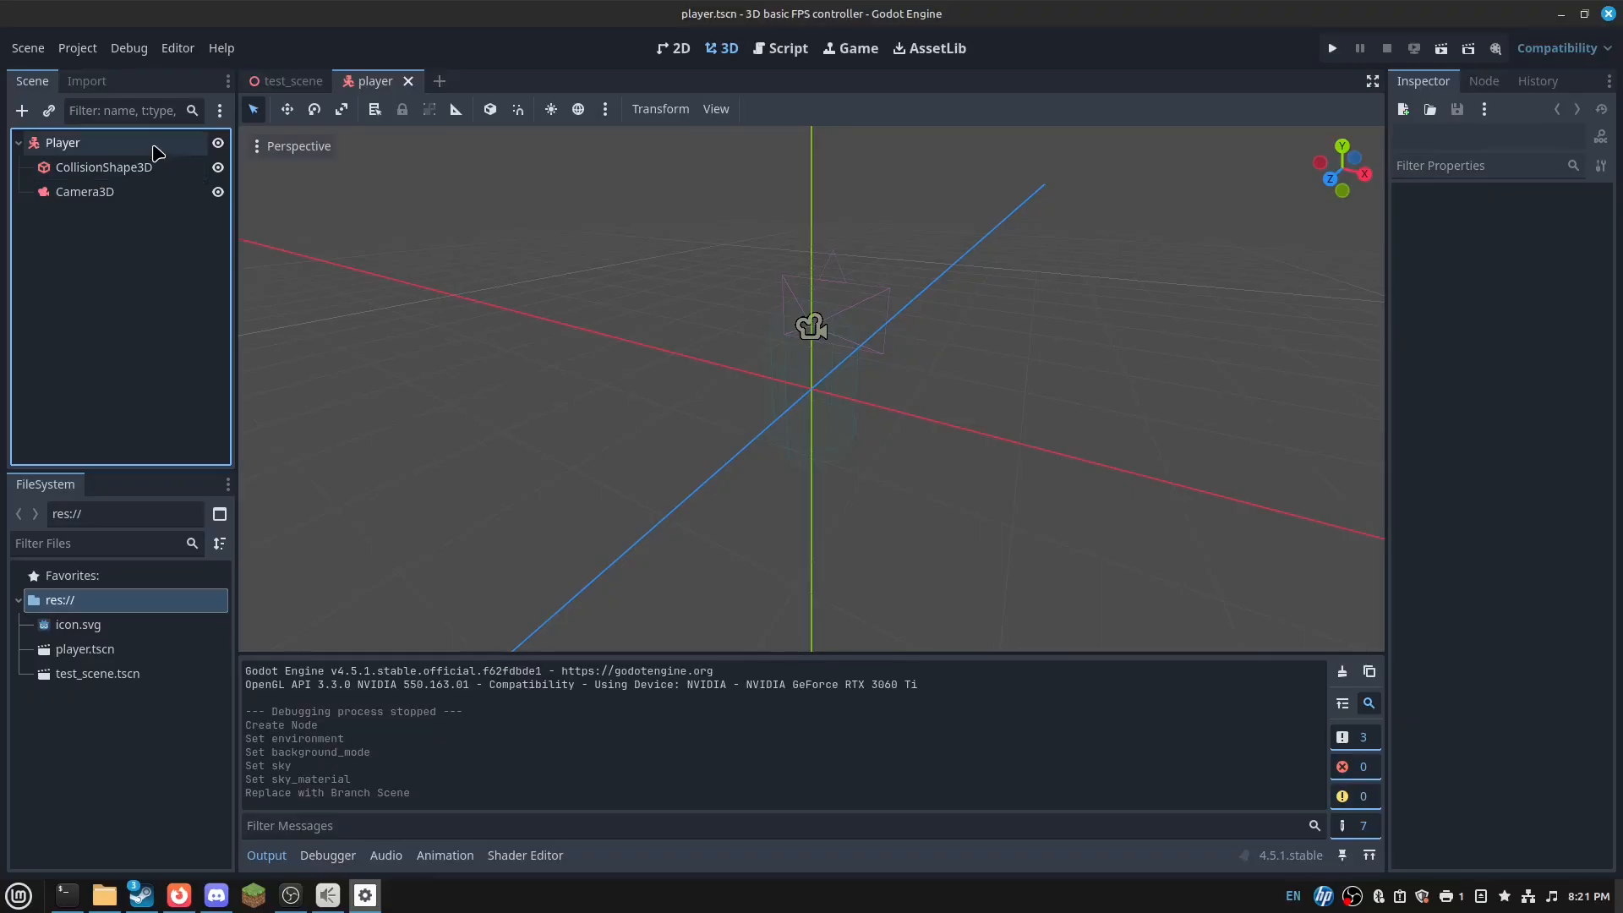
right_click(155, 152)
- Attach a basic-movement player.gd script with _ready() setting Input.MOUSE_MODE_CAPTURED, and save it
click(243, 298)
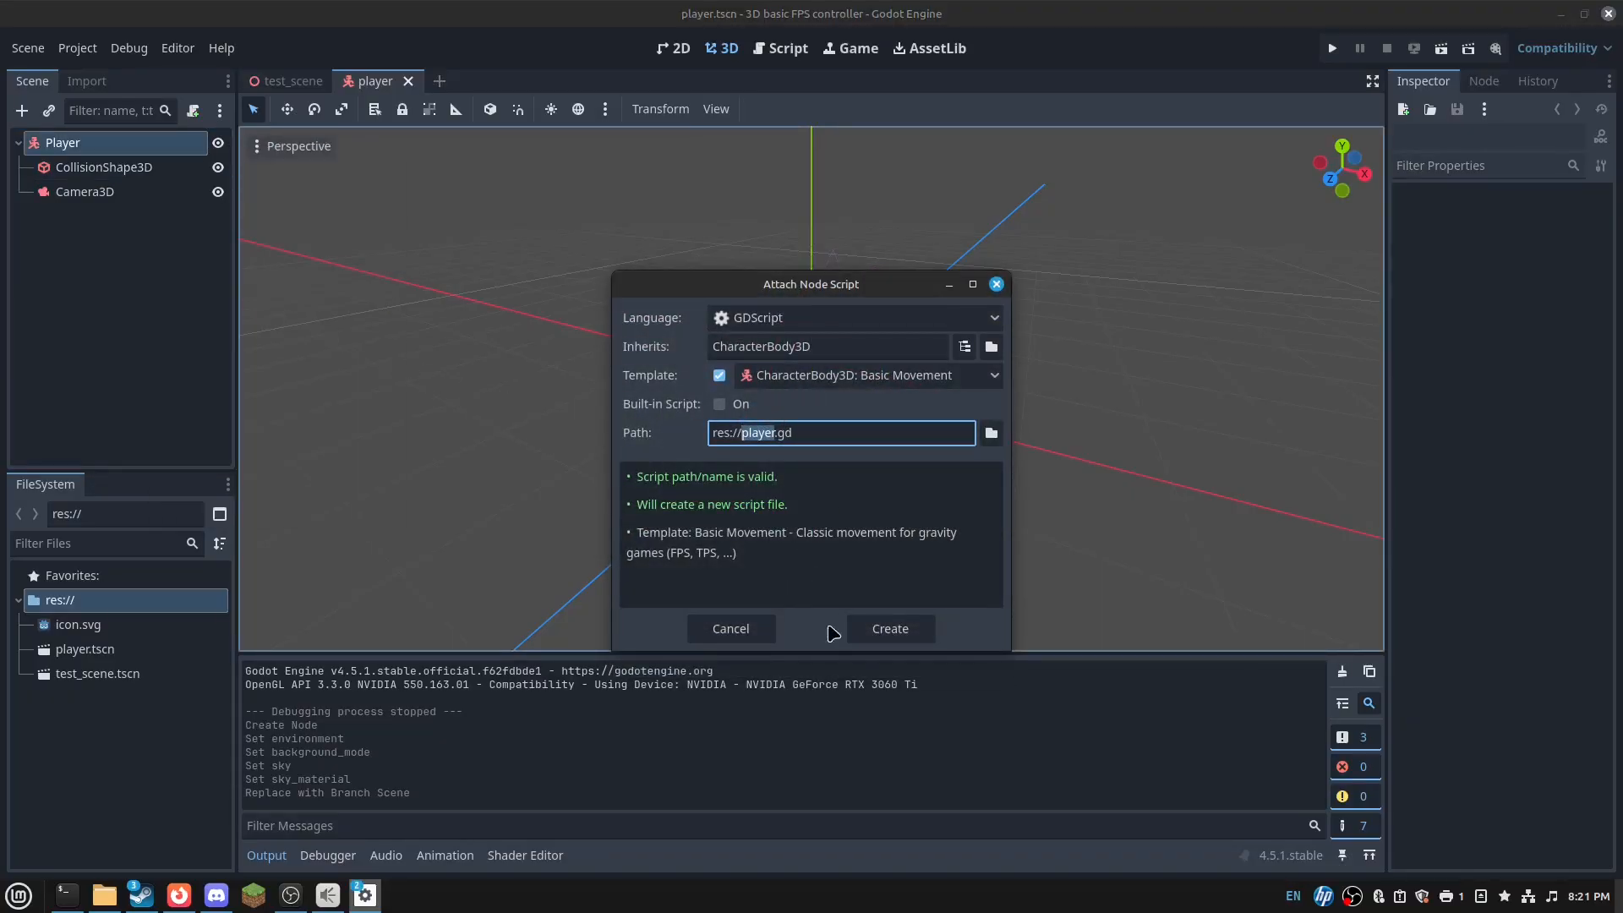
click(889, 632)
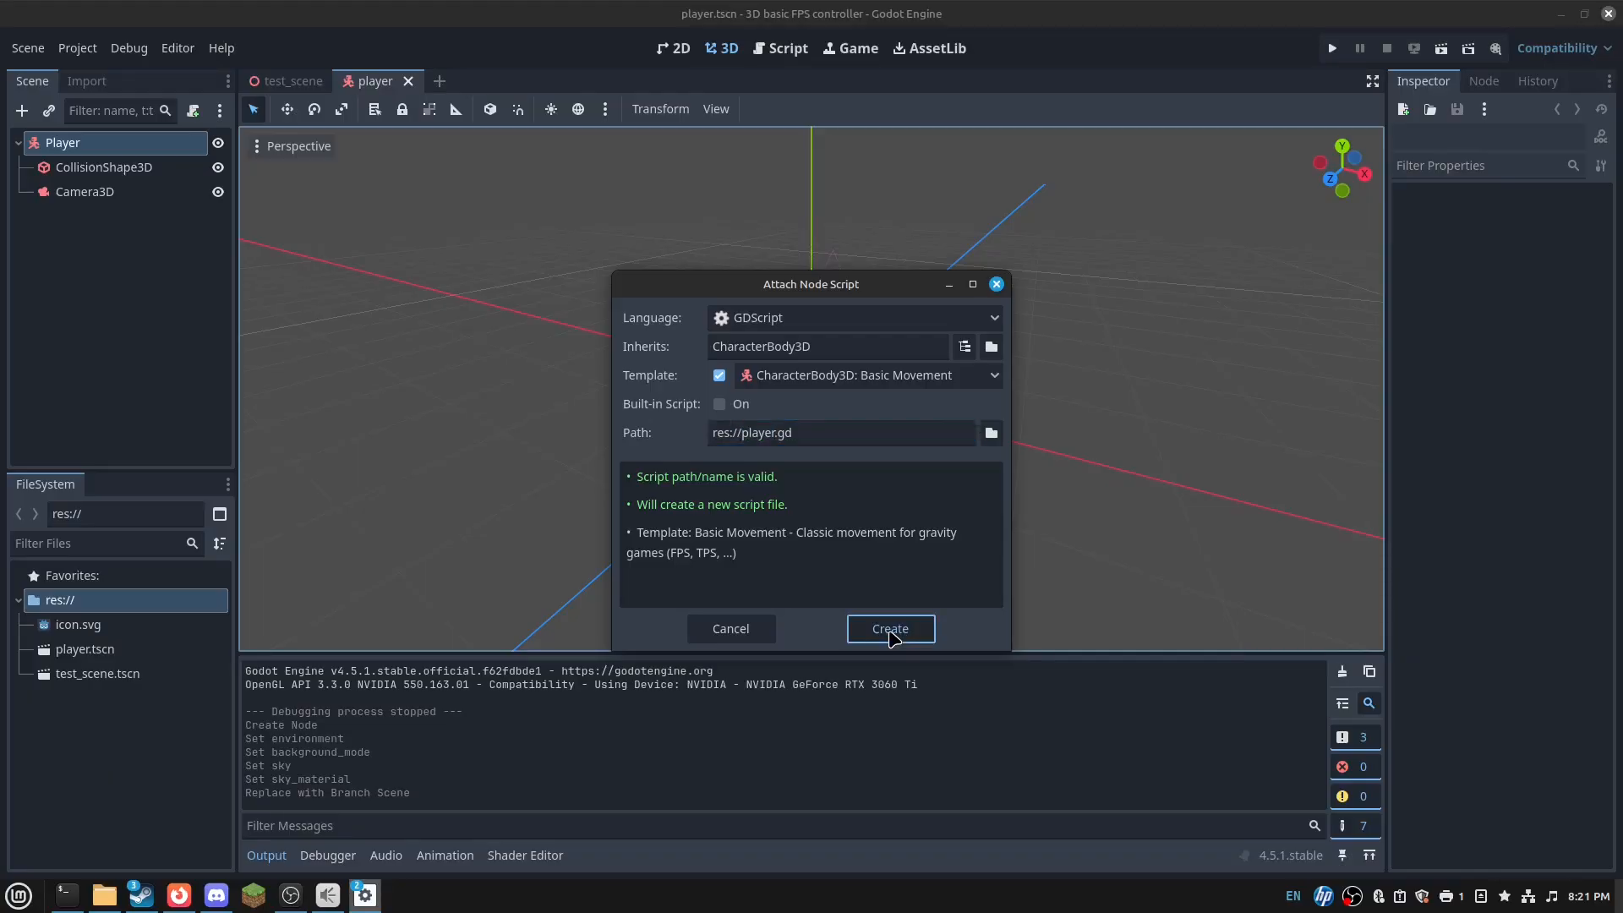
click(661, 267)
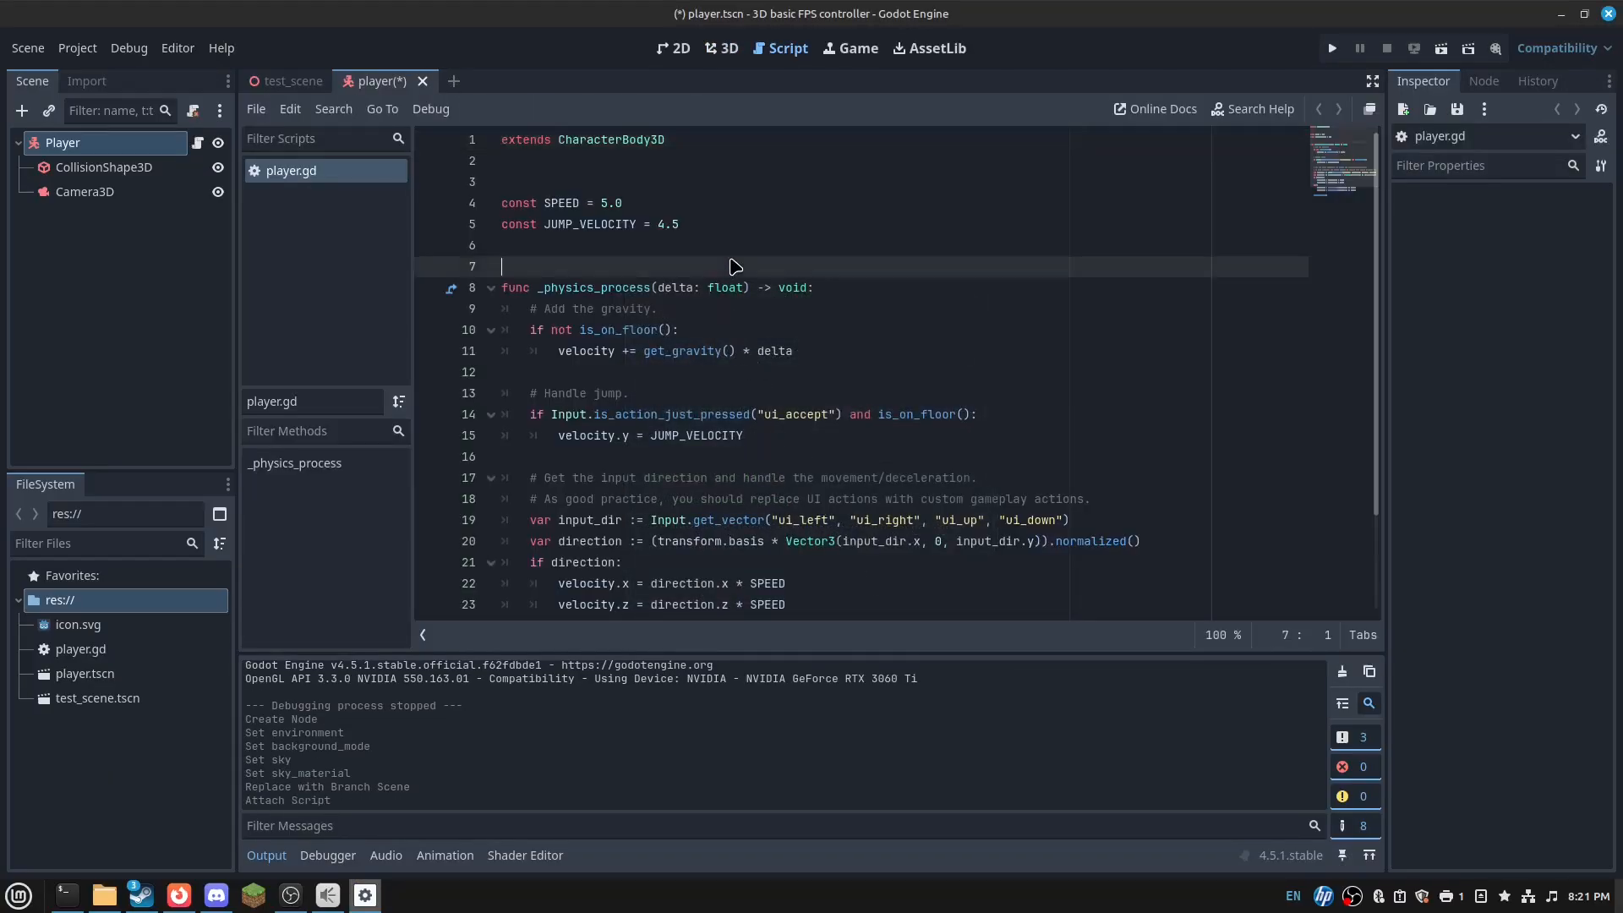
click(661, 246)
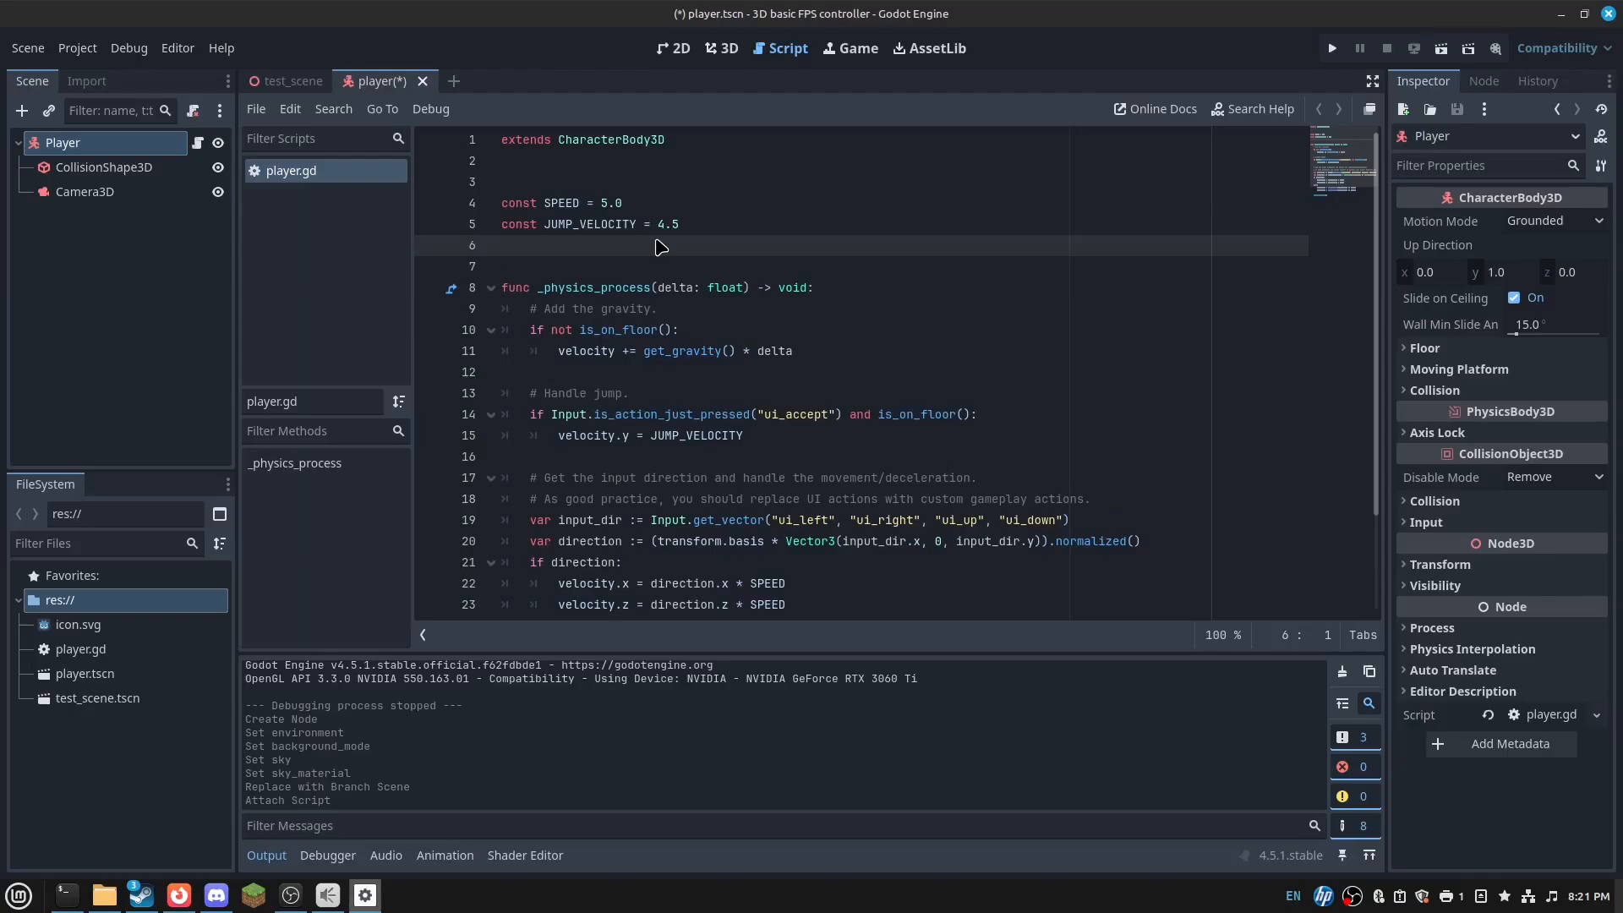
key(Return)
text(func _ready)
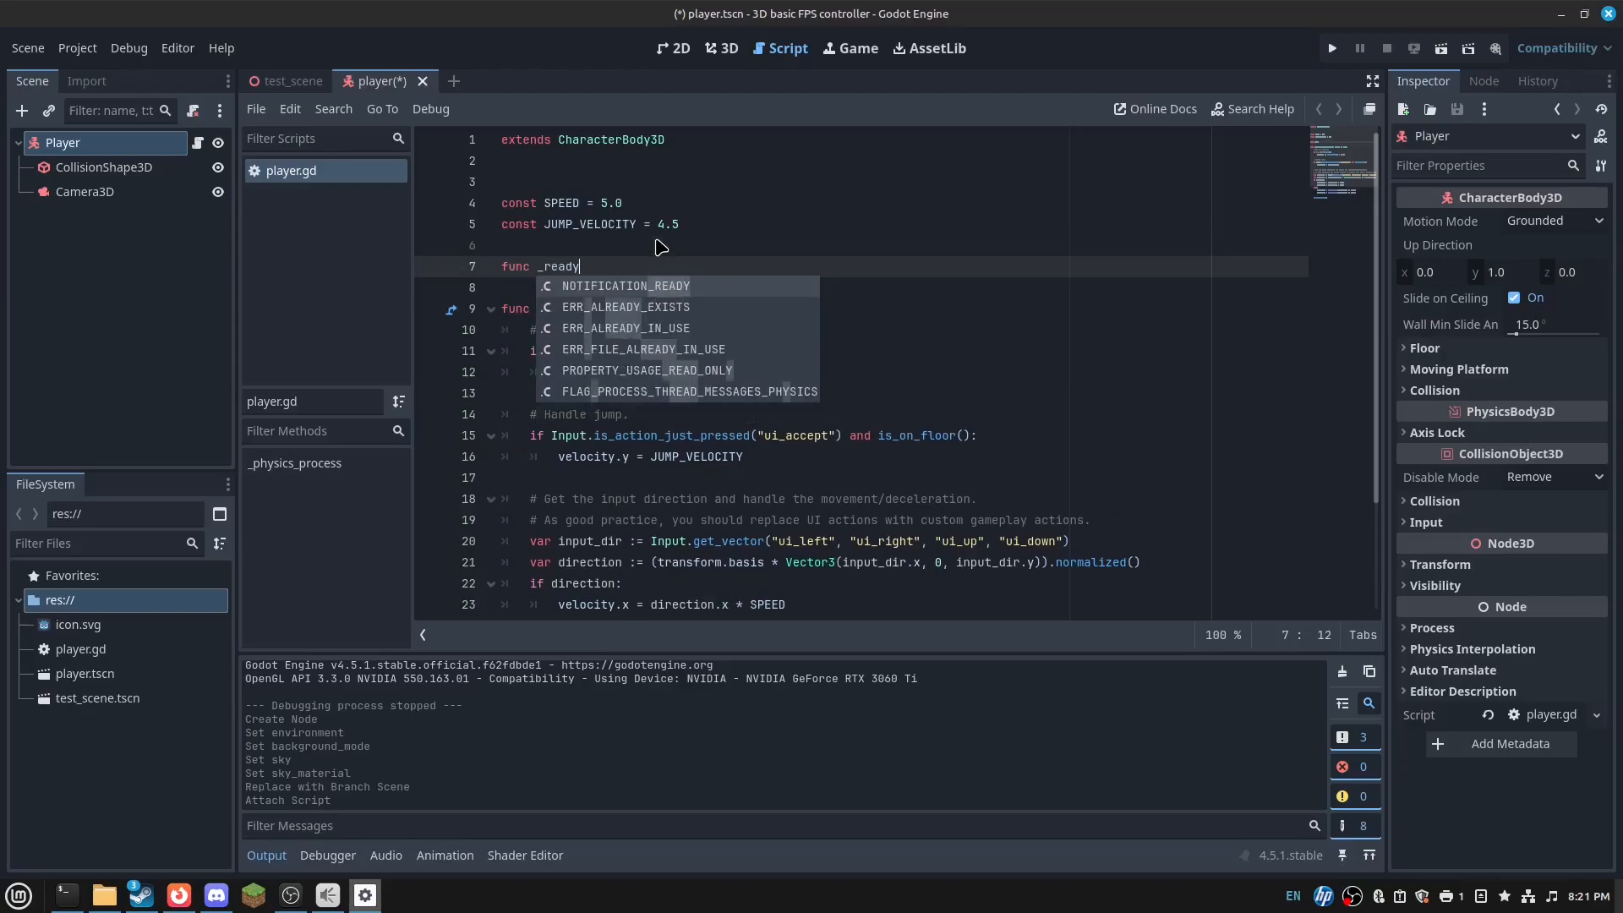
text(():)
key(Return)
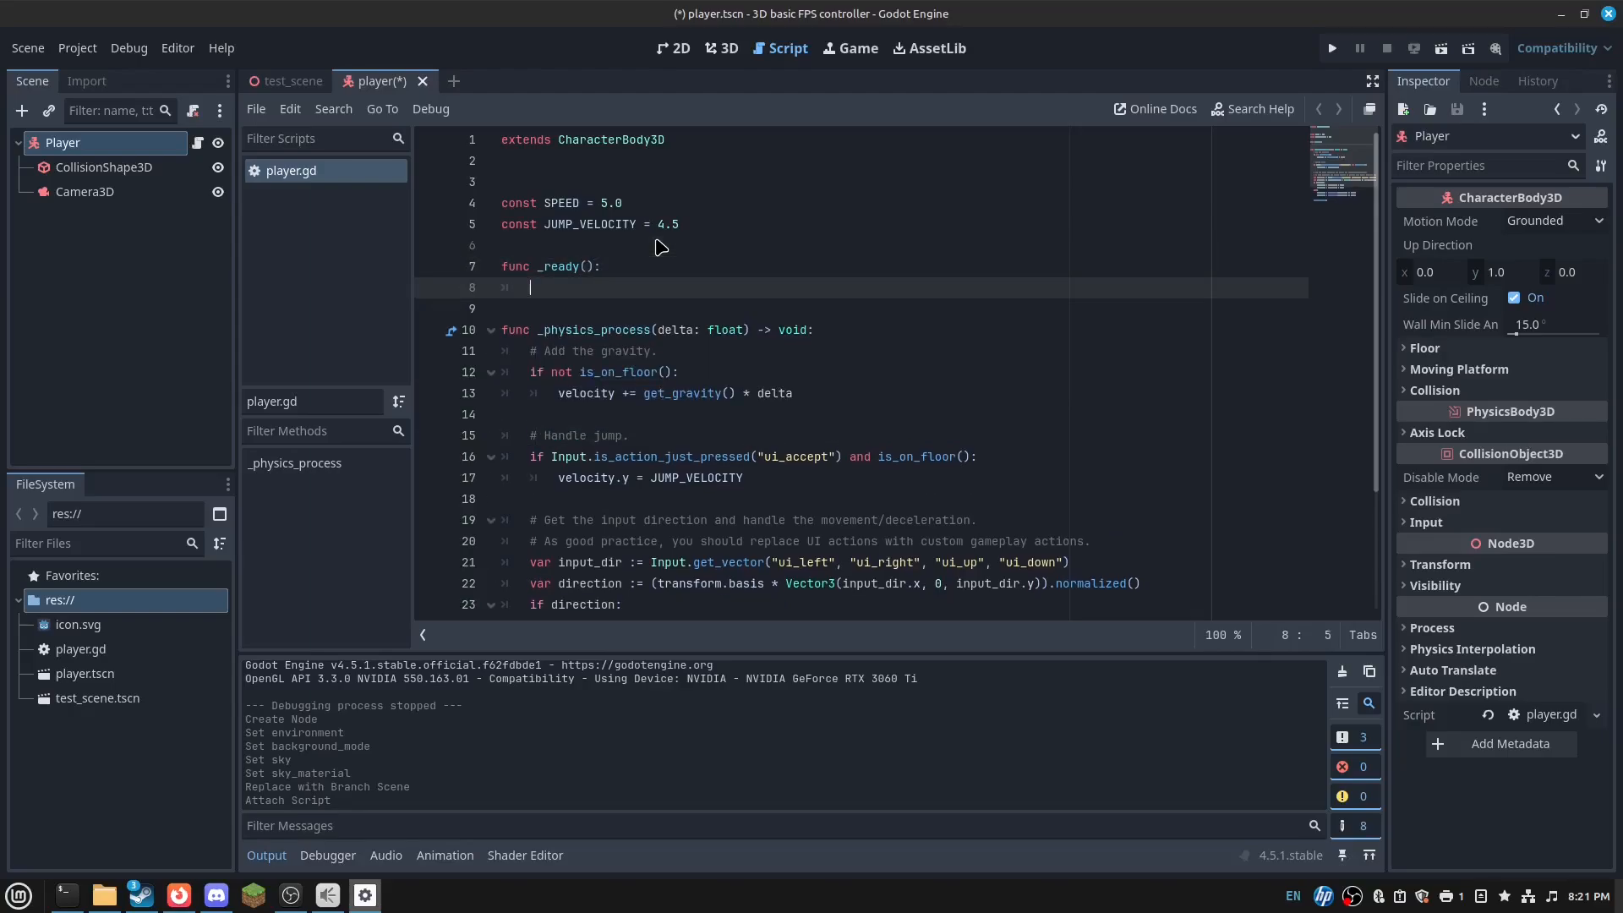
text(Input.set_)
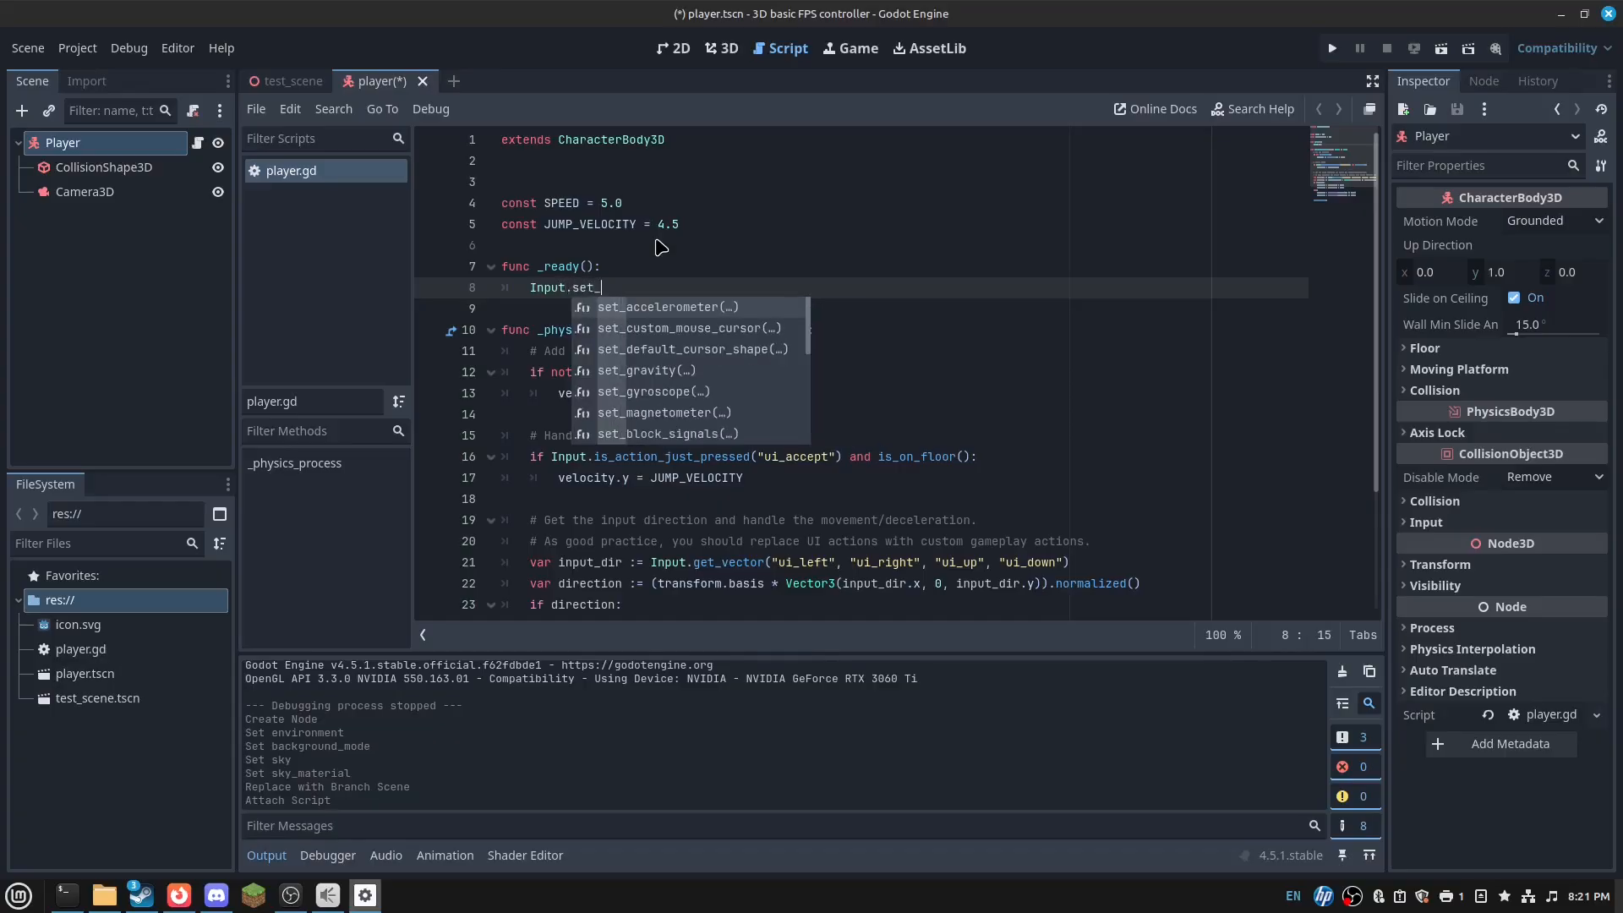
text(mouse_mode()
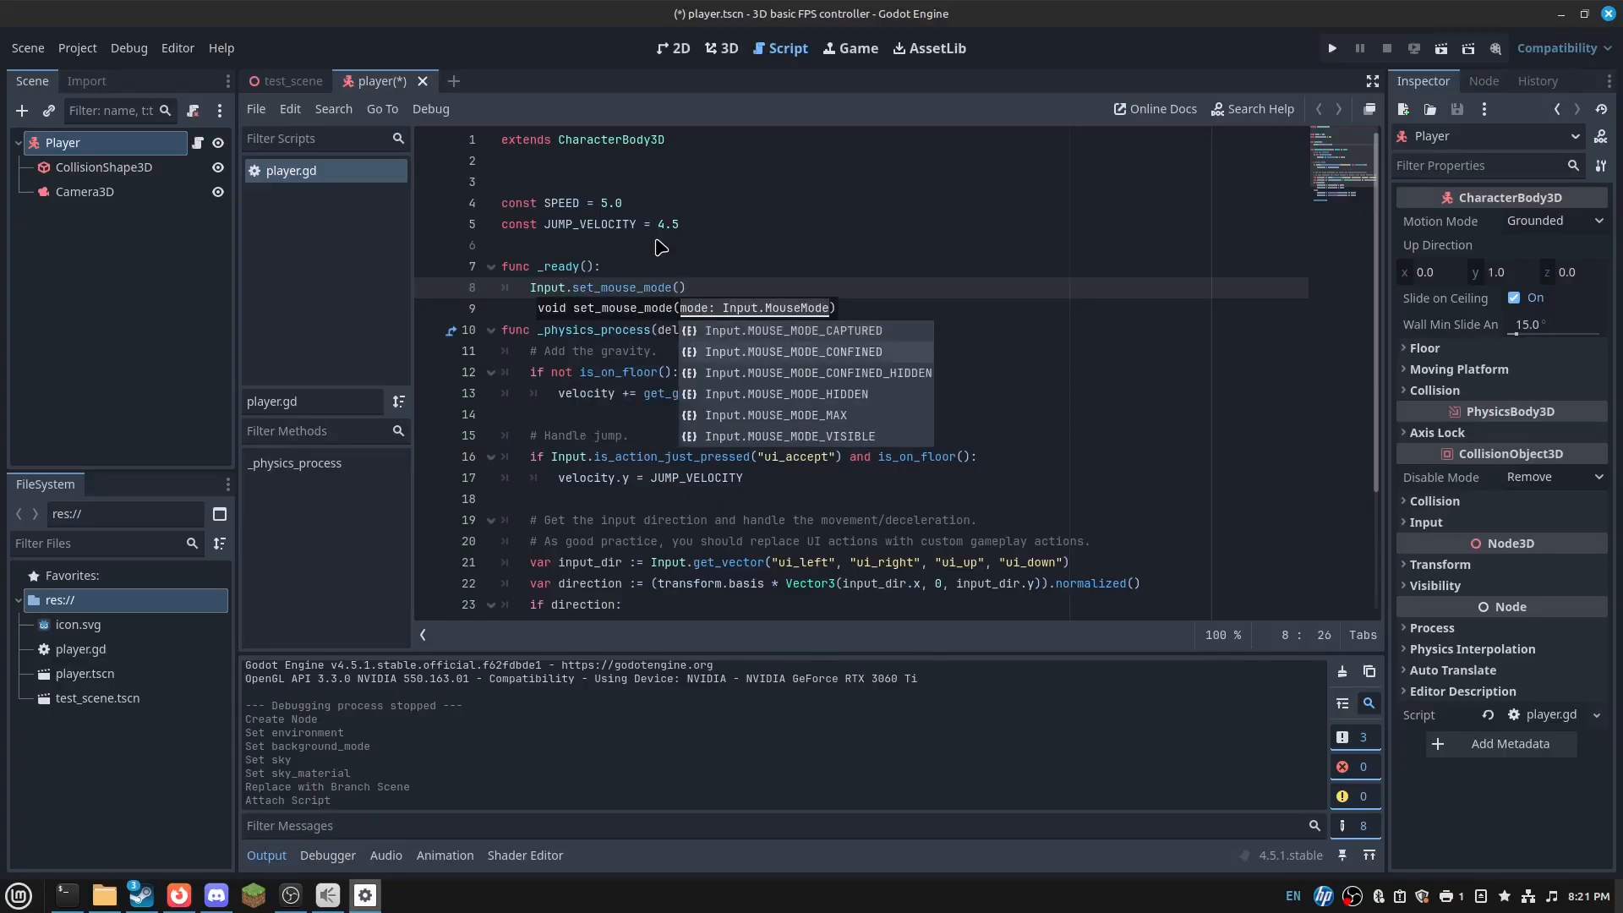
key(Return)
key(ctrl+s)
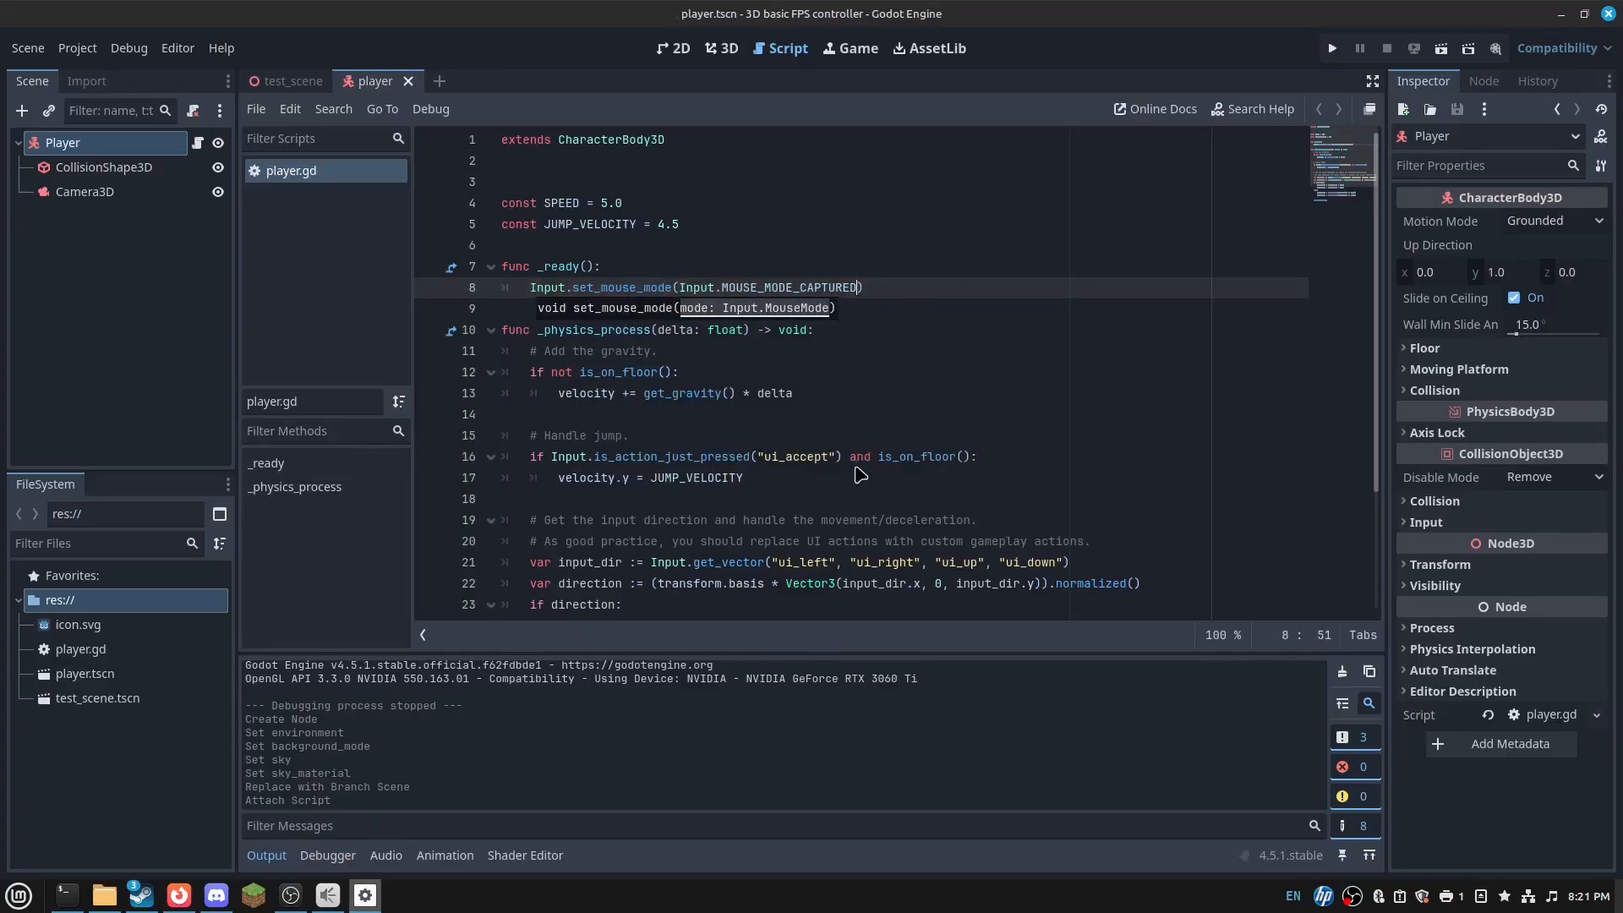
scroll(871, 333, down, 3)
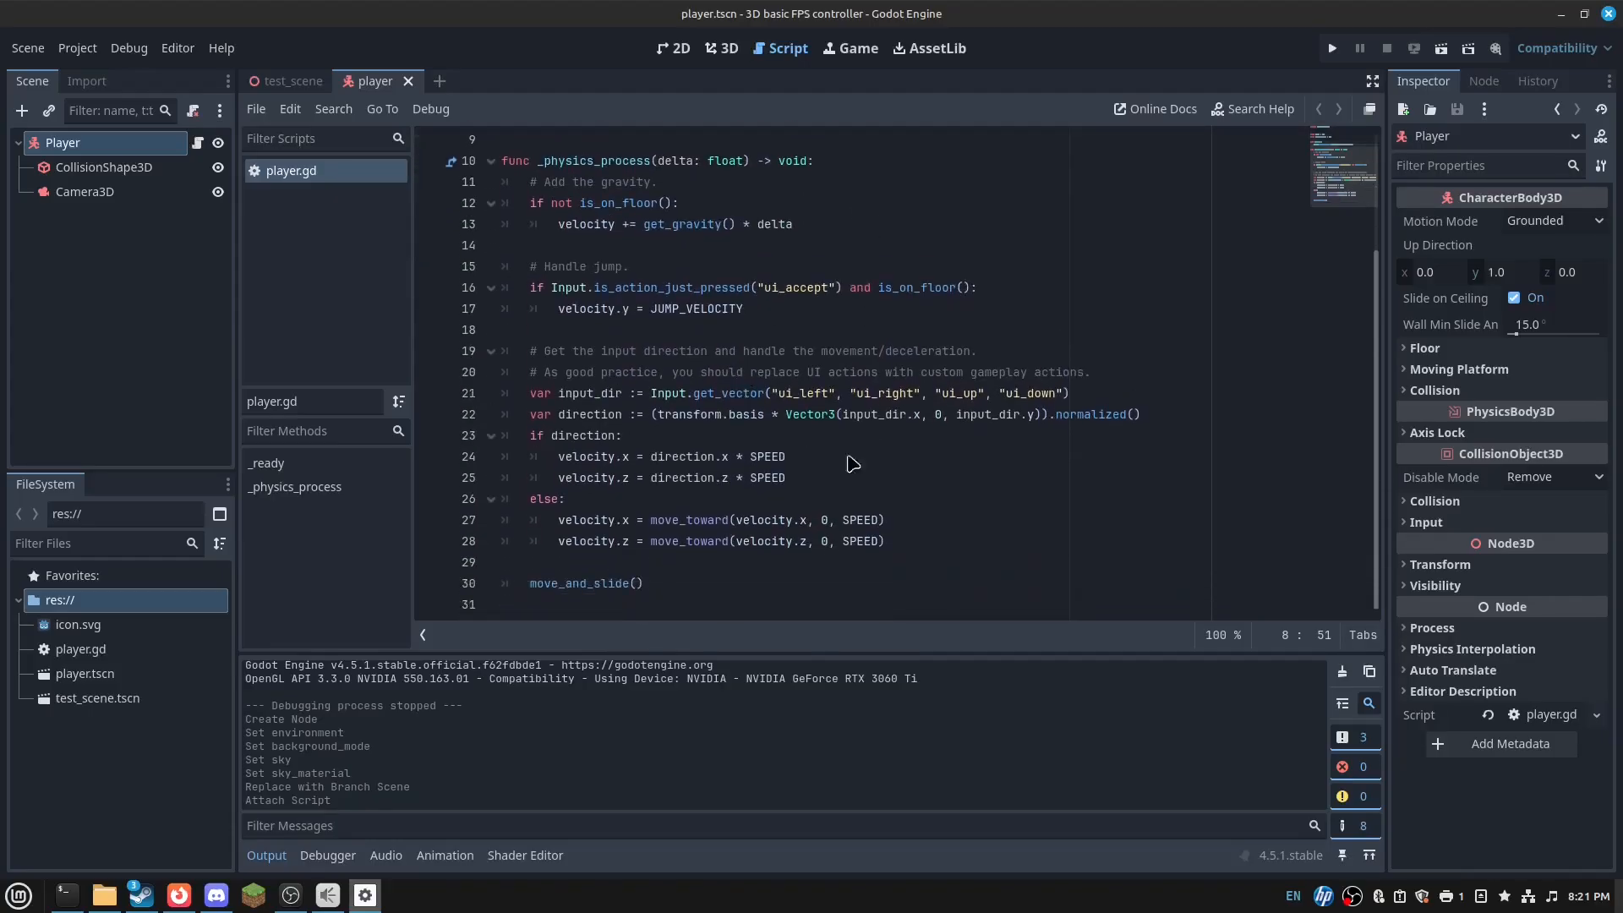
- Open the Input Map page of Project Settings to add a new action
click(77, 48)
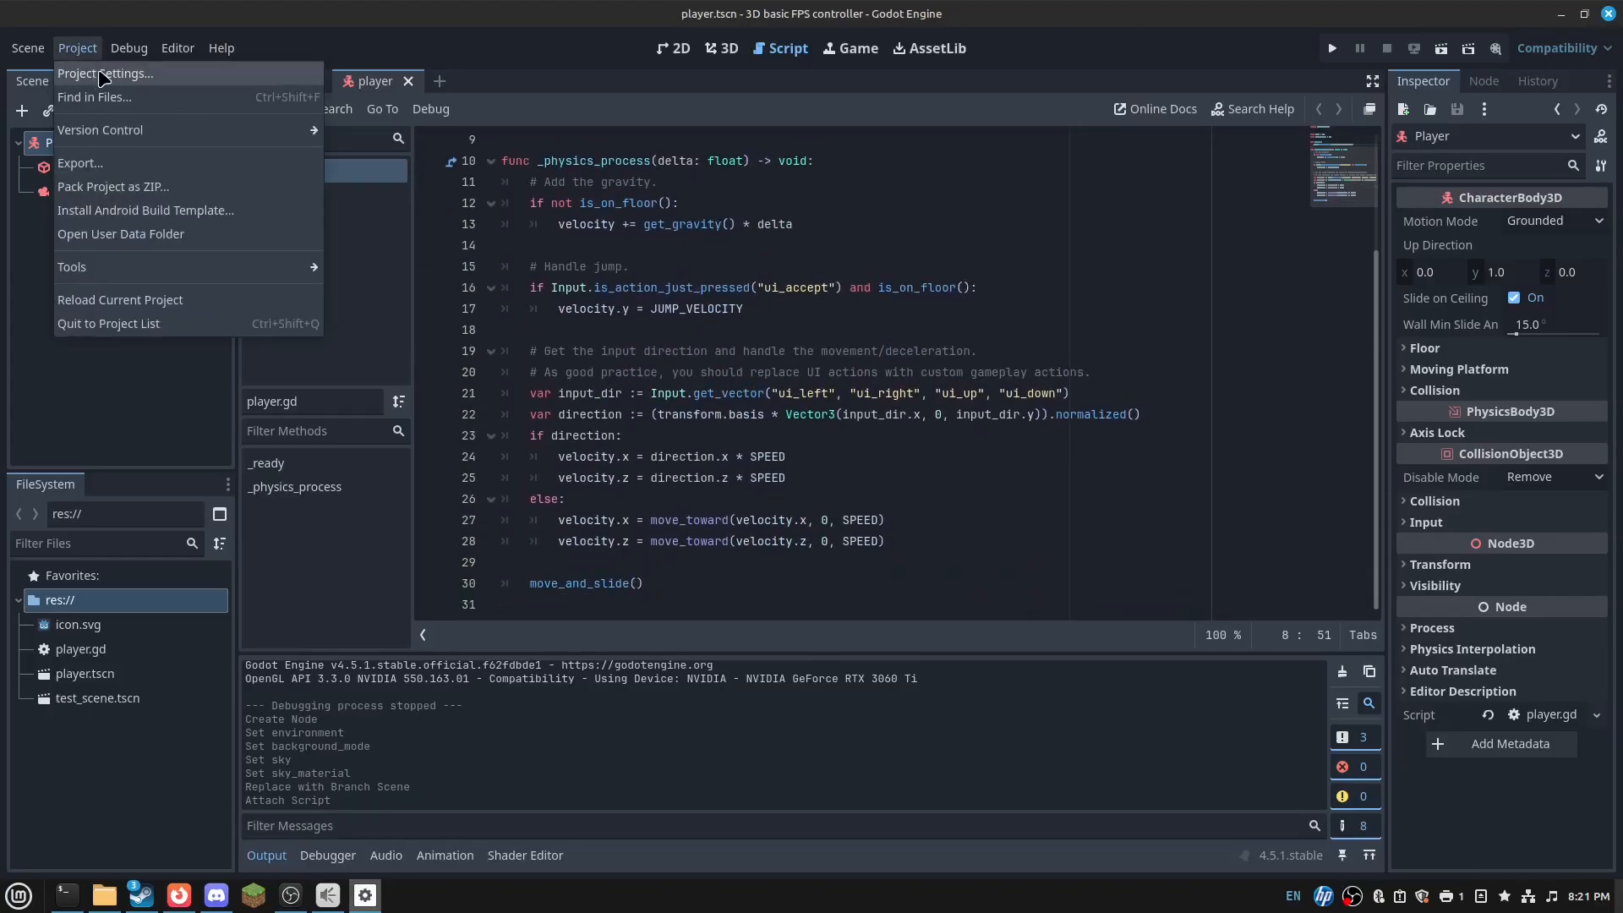
click(103, 75)
click(429, 183)
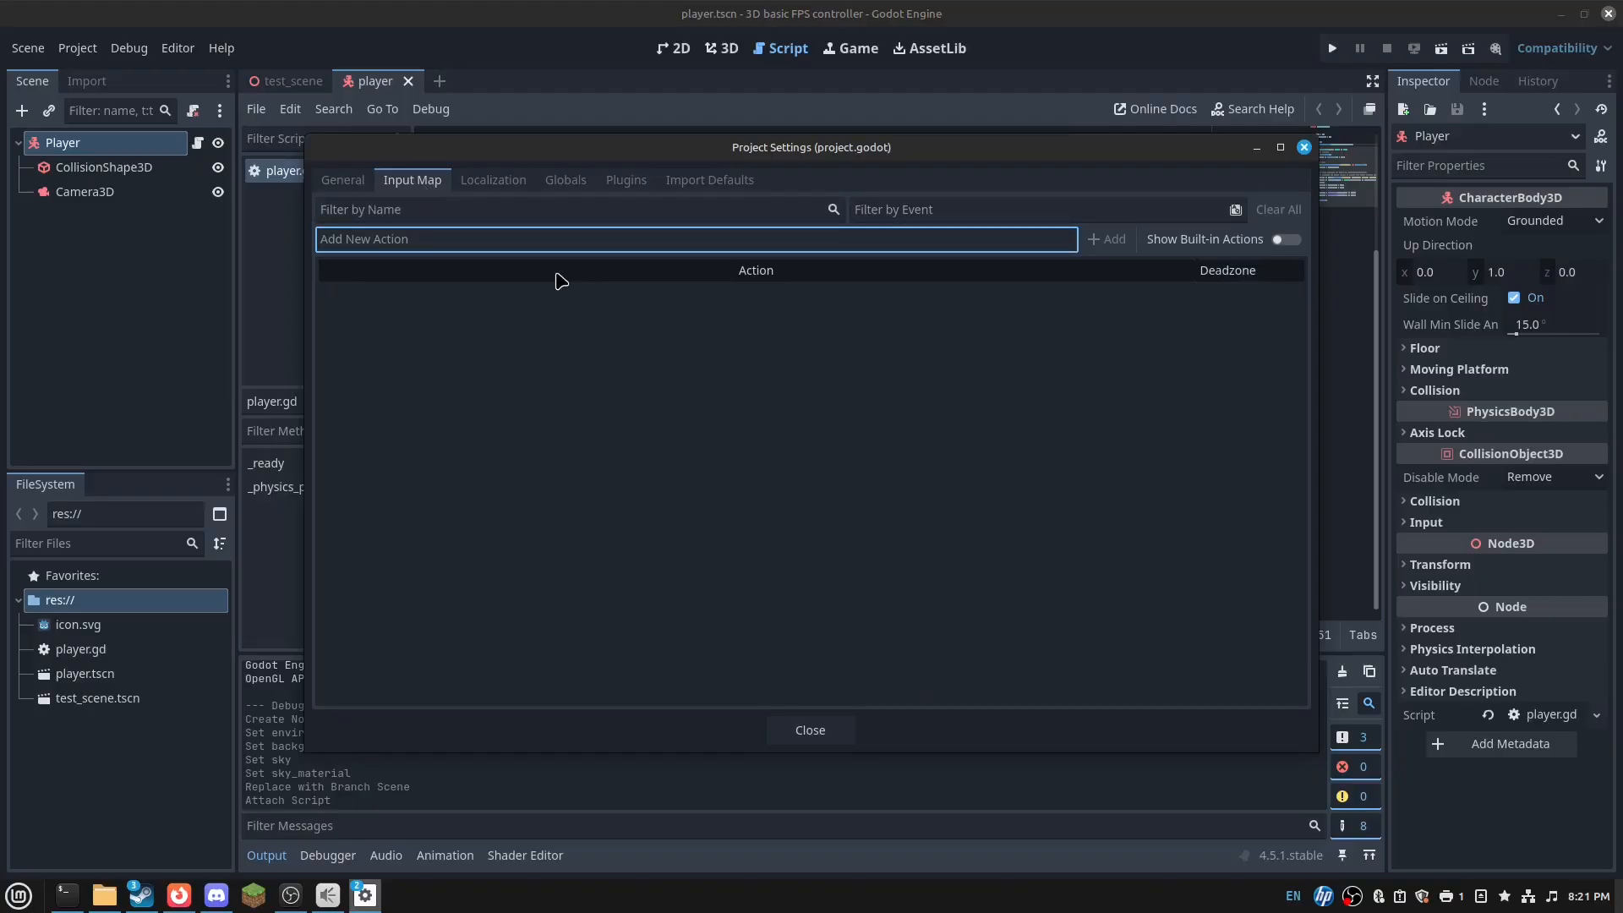
click(838, 736)
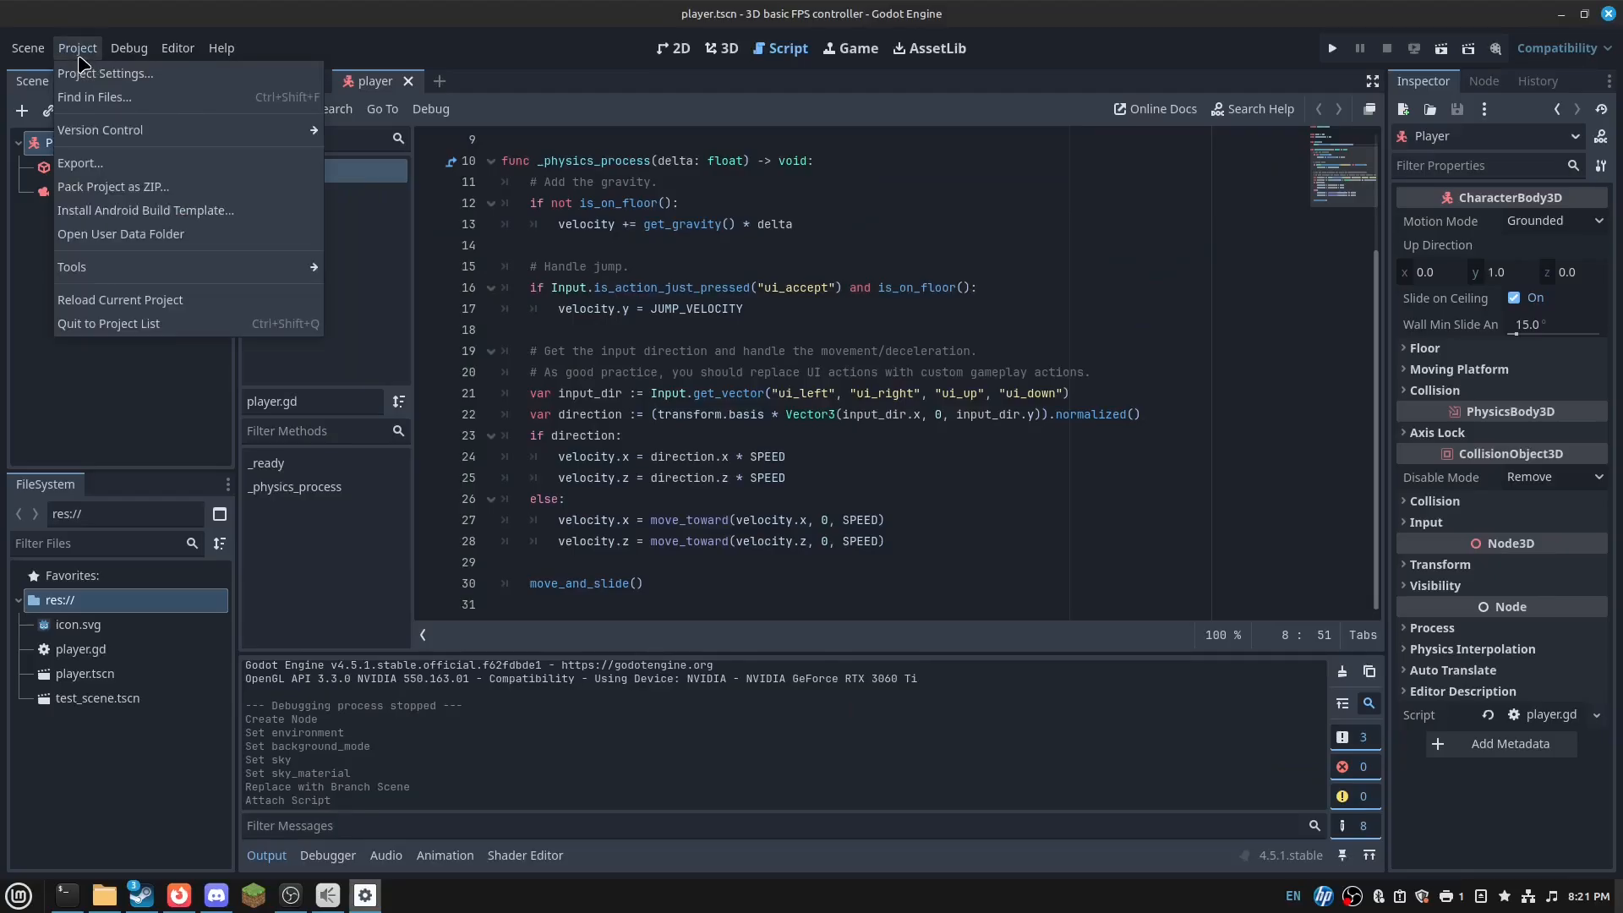
click(78, 74)
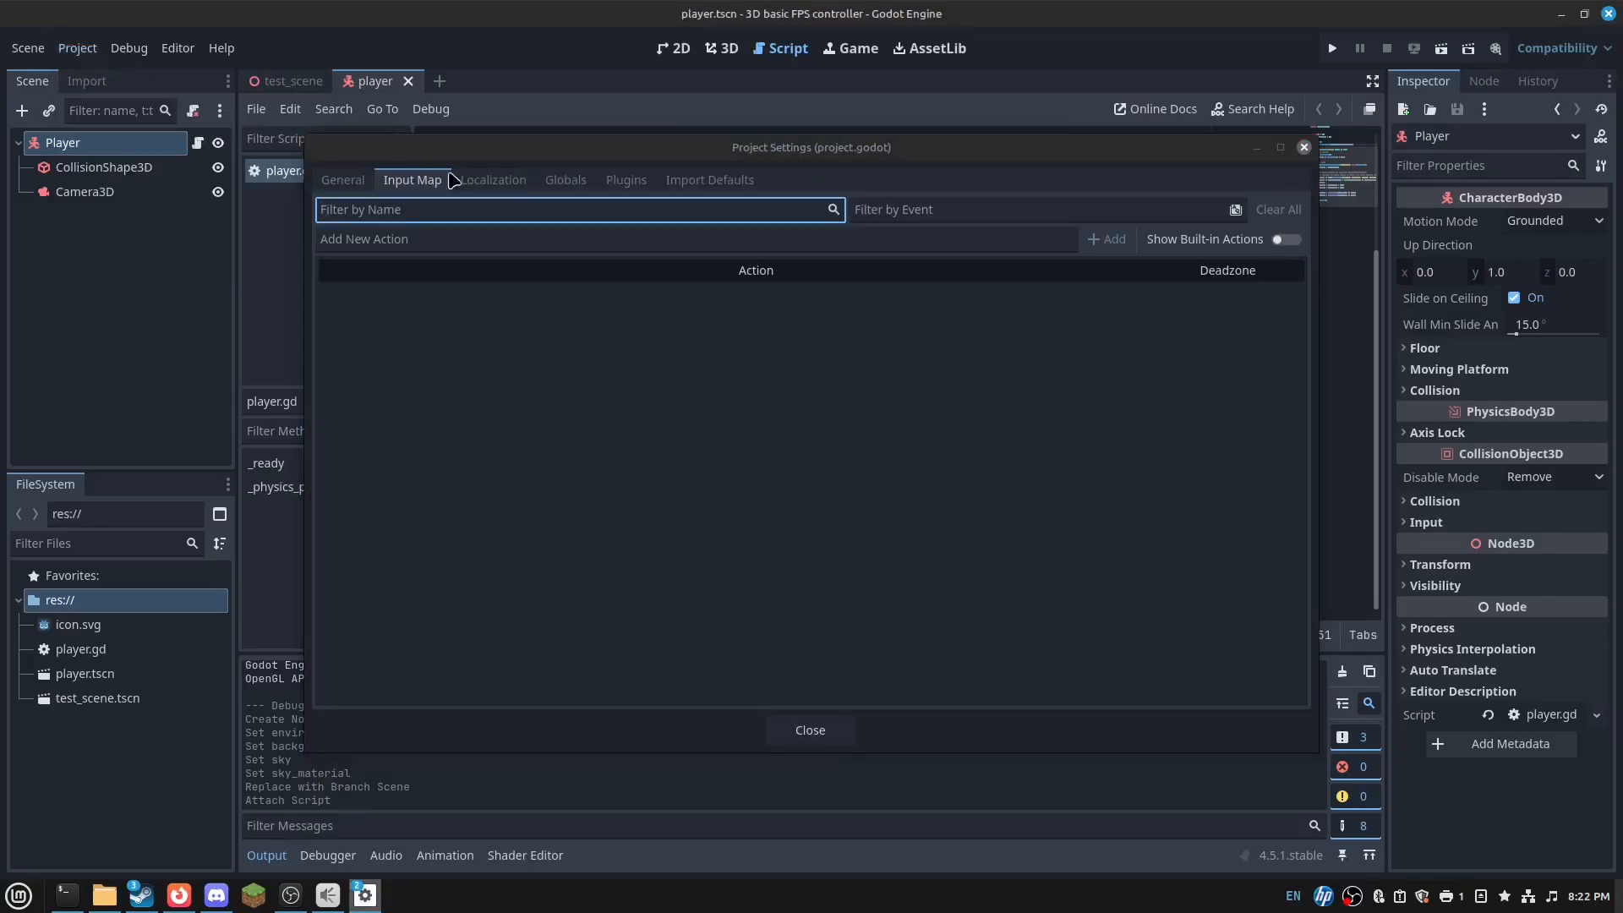
click(451, 239)
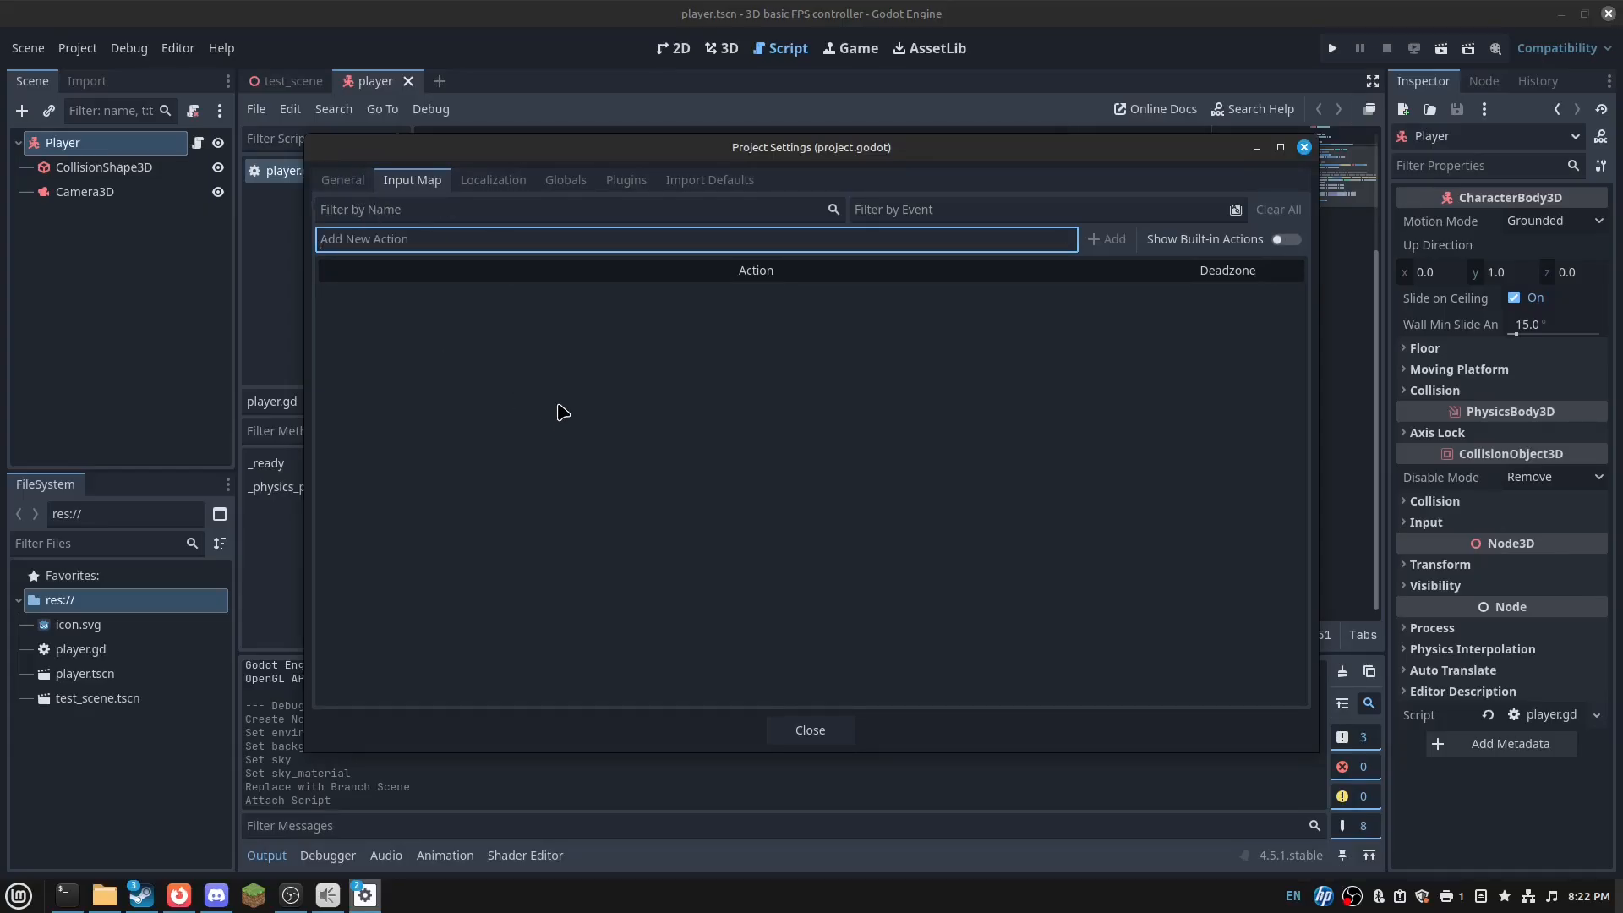
- Add the input actions forward, backward, left, right and jump
text(forward)
key(Return)
text(backwar)
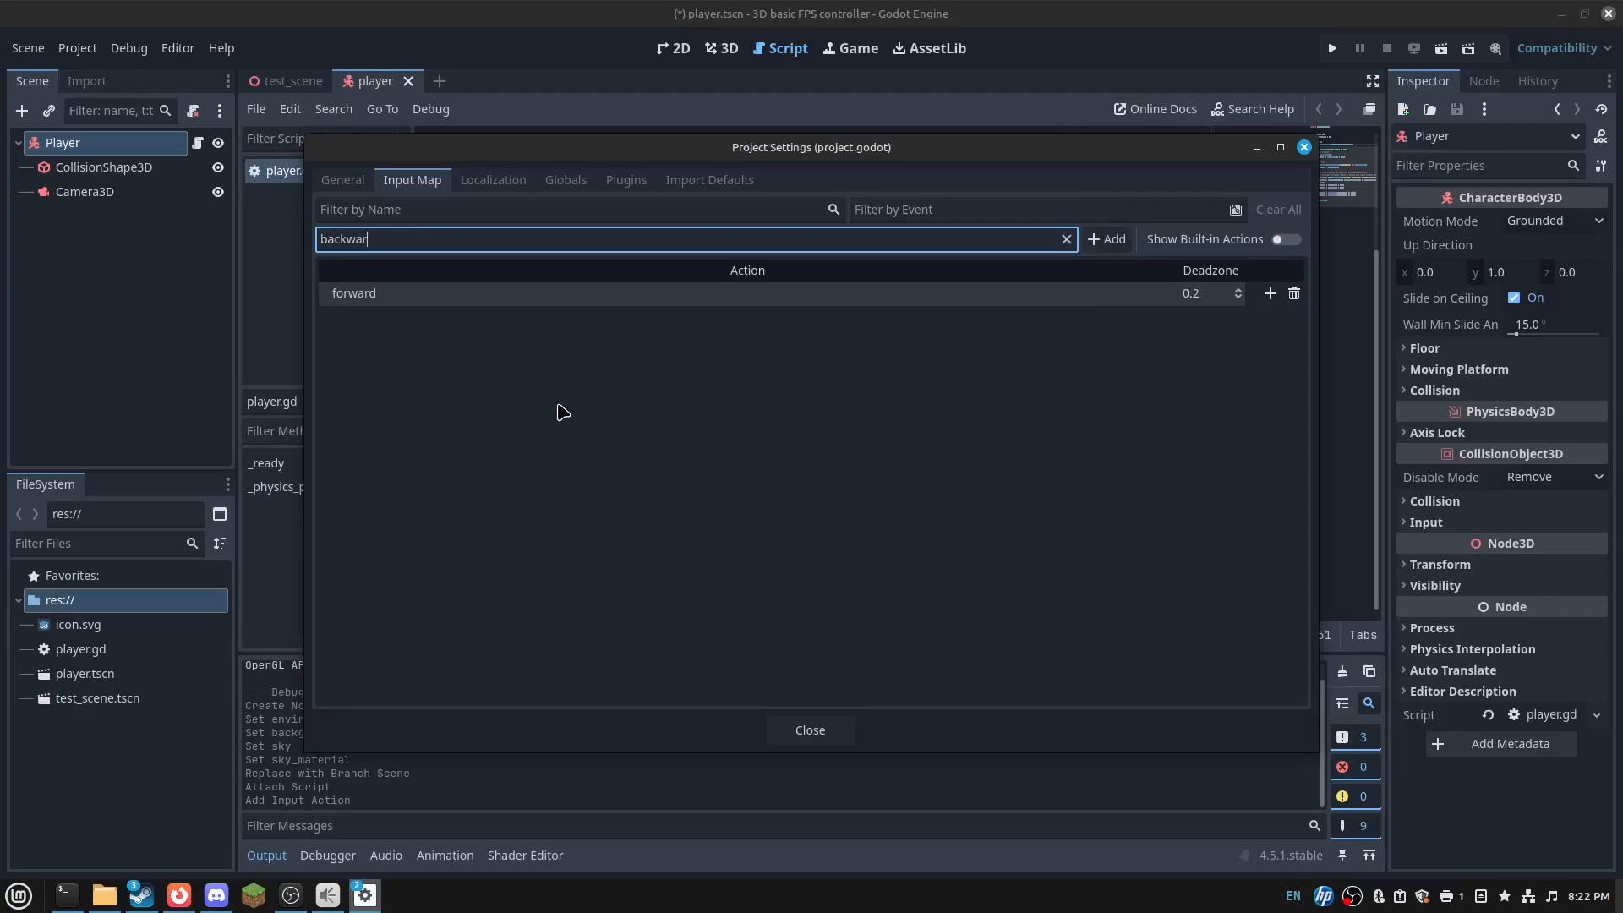
text(d)
key(Return)
text(left)
key(Return)
text(r)
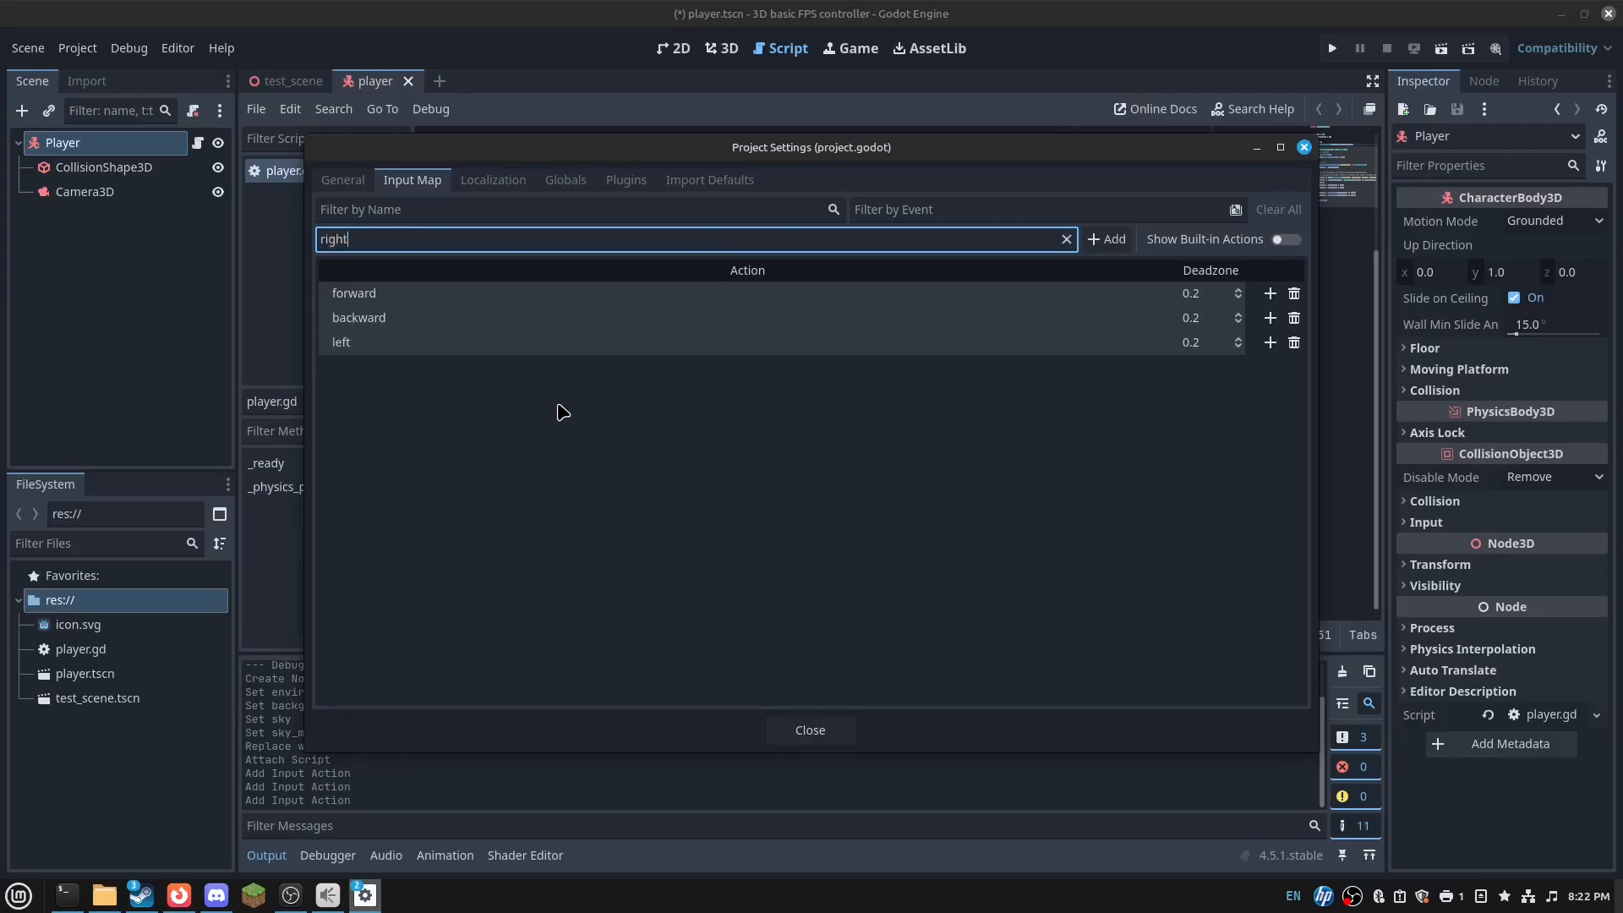
text(ight)
key(Return)
text(jump)
key(Return)
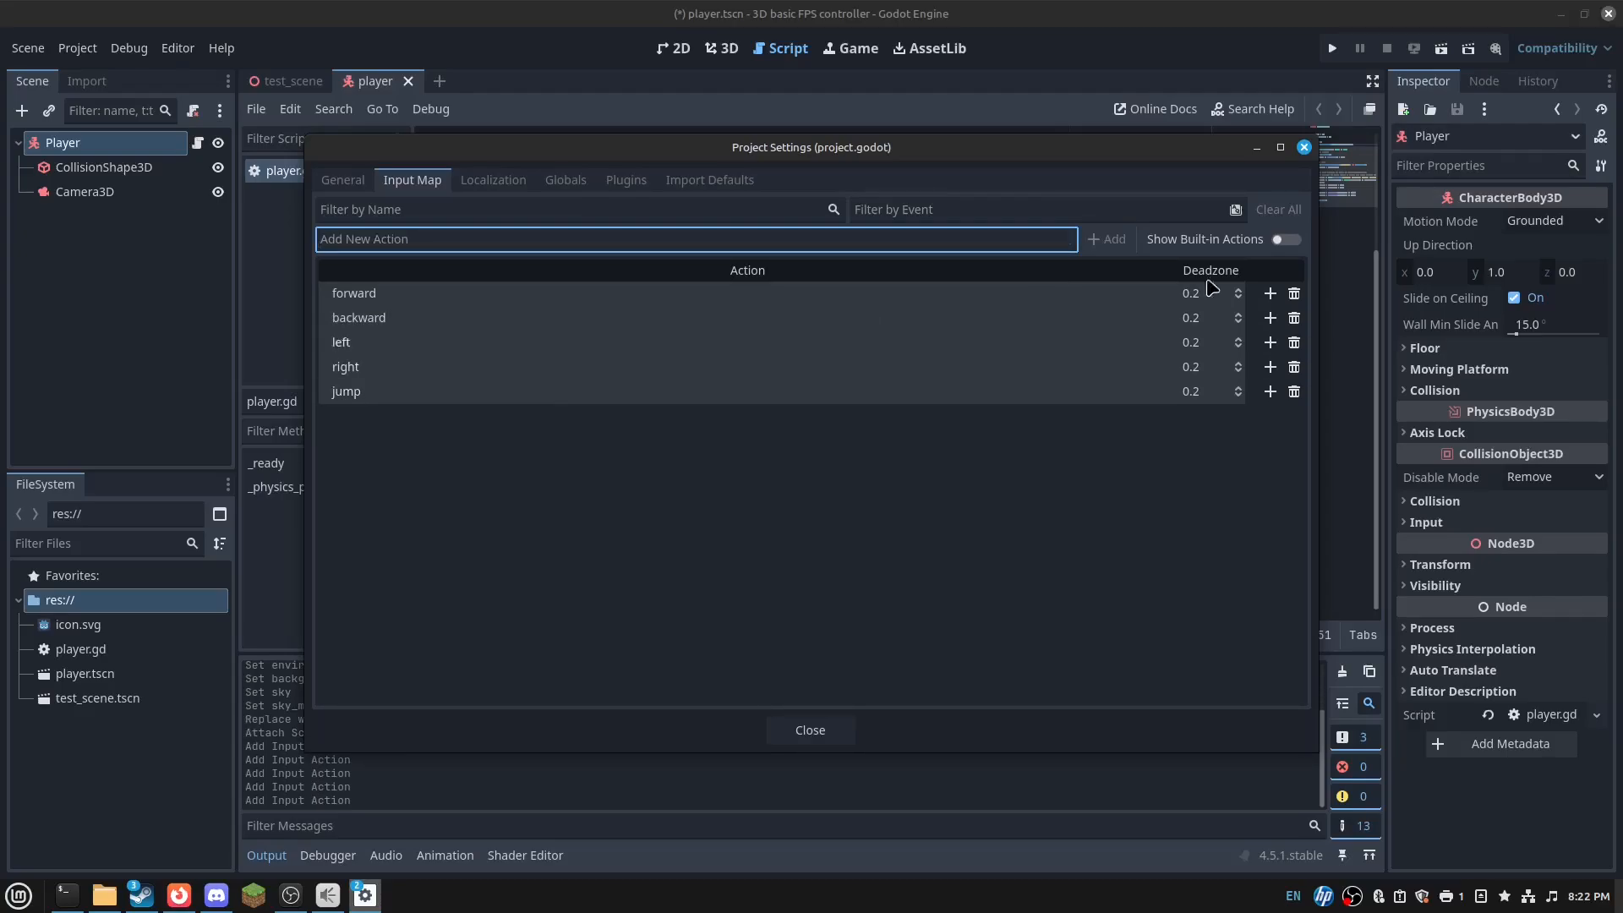
- Bind W to forward, S to backward and A to left
click(1270, 294)
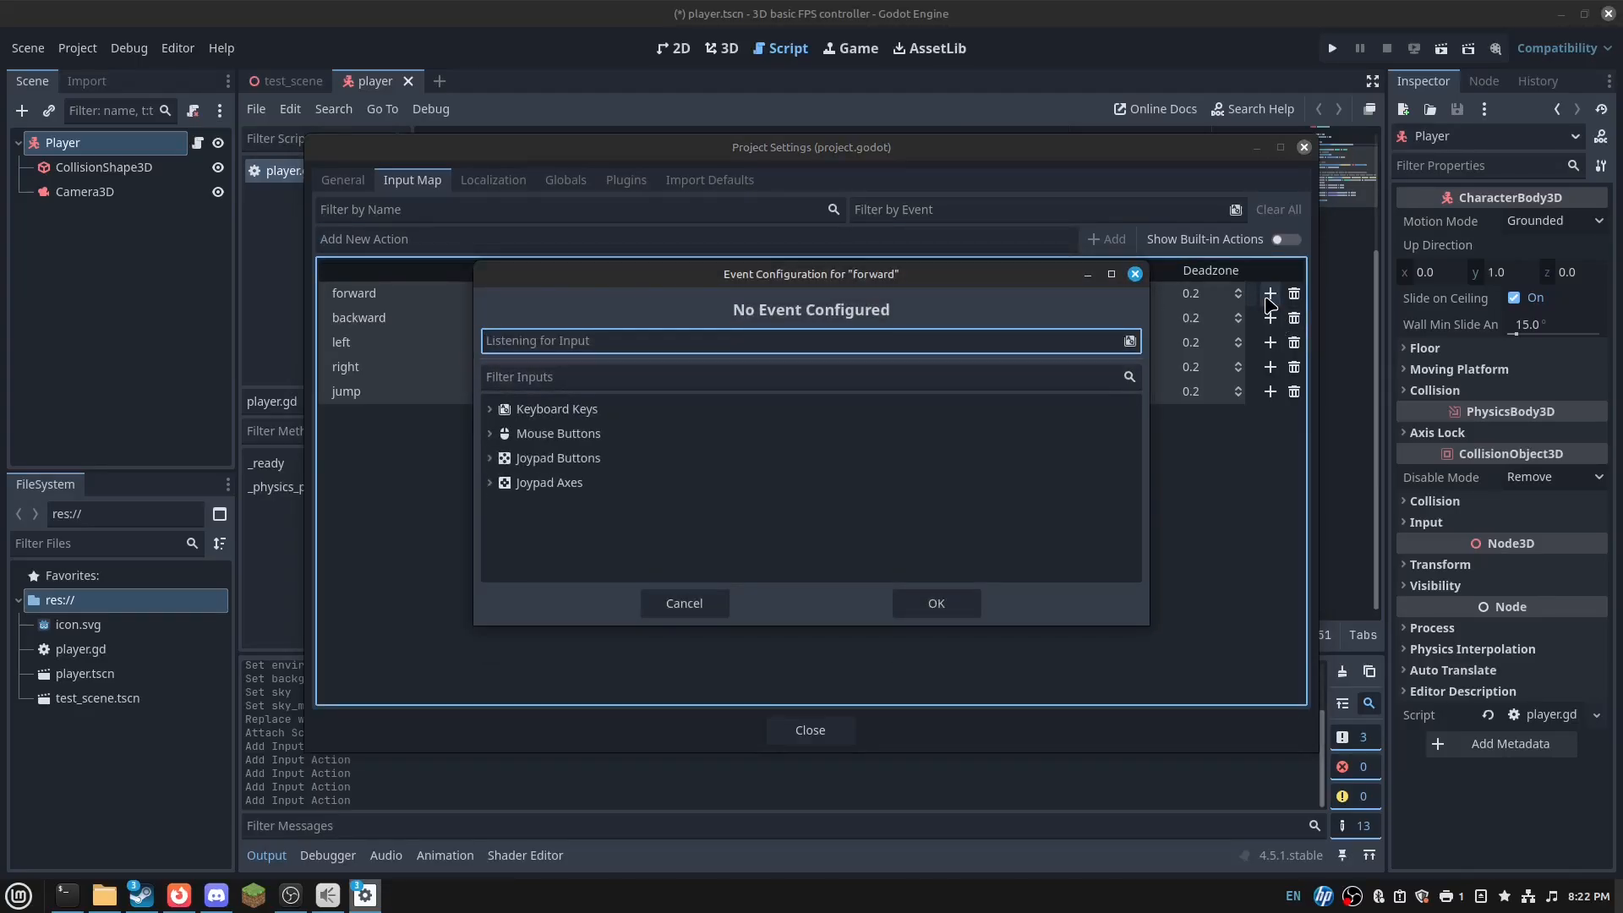
key(w)
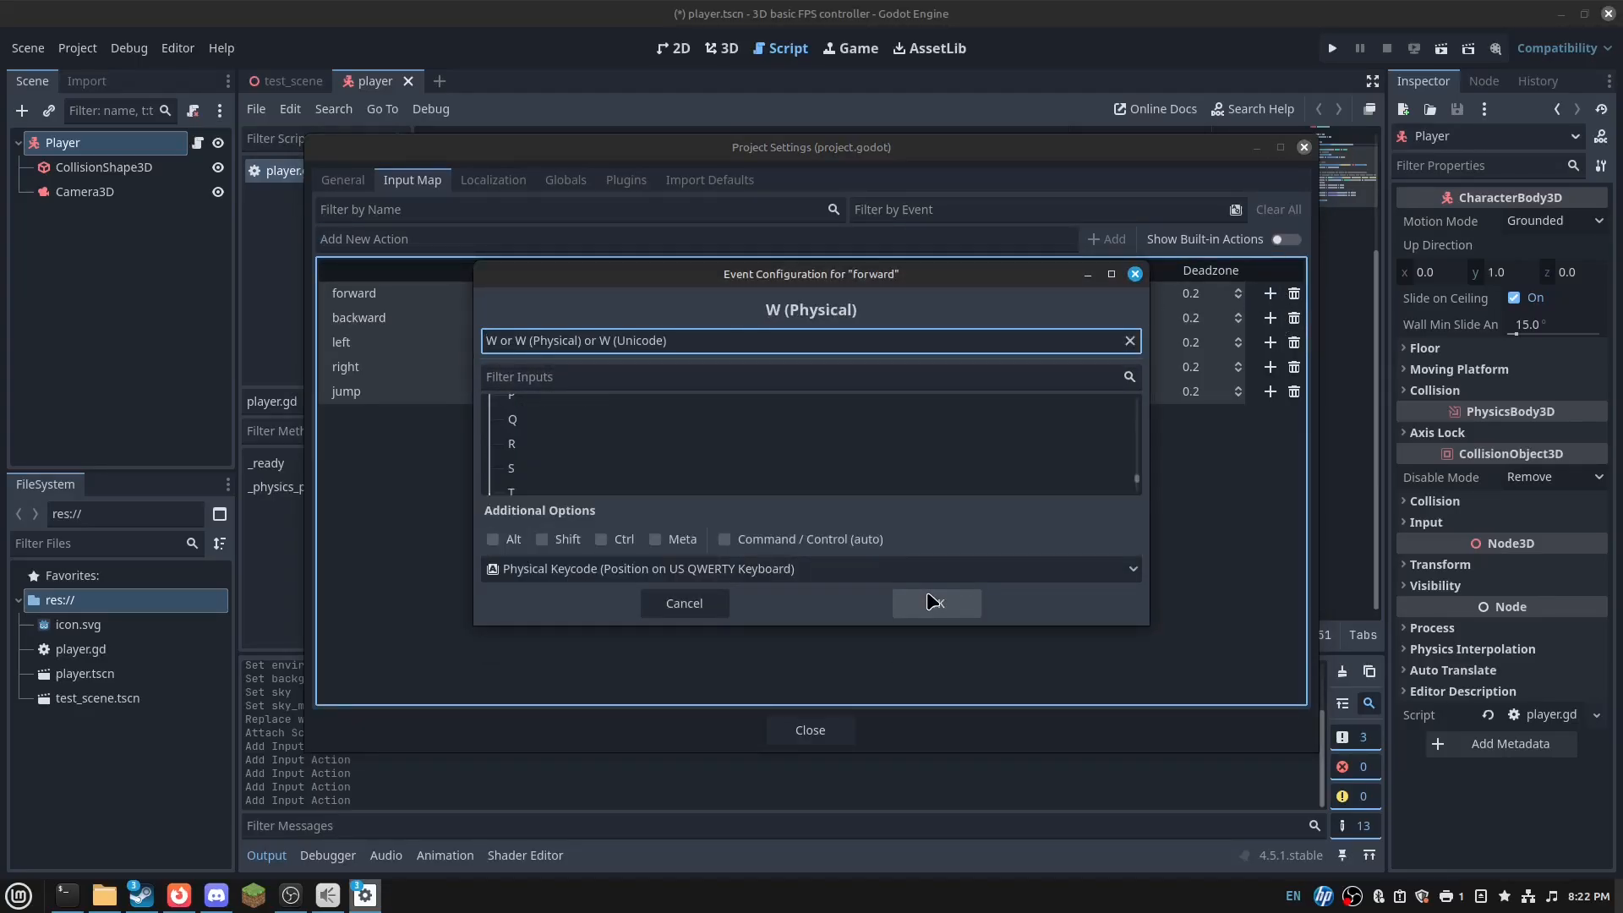
click(932, 602)
click(1270, 343)
key(s)
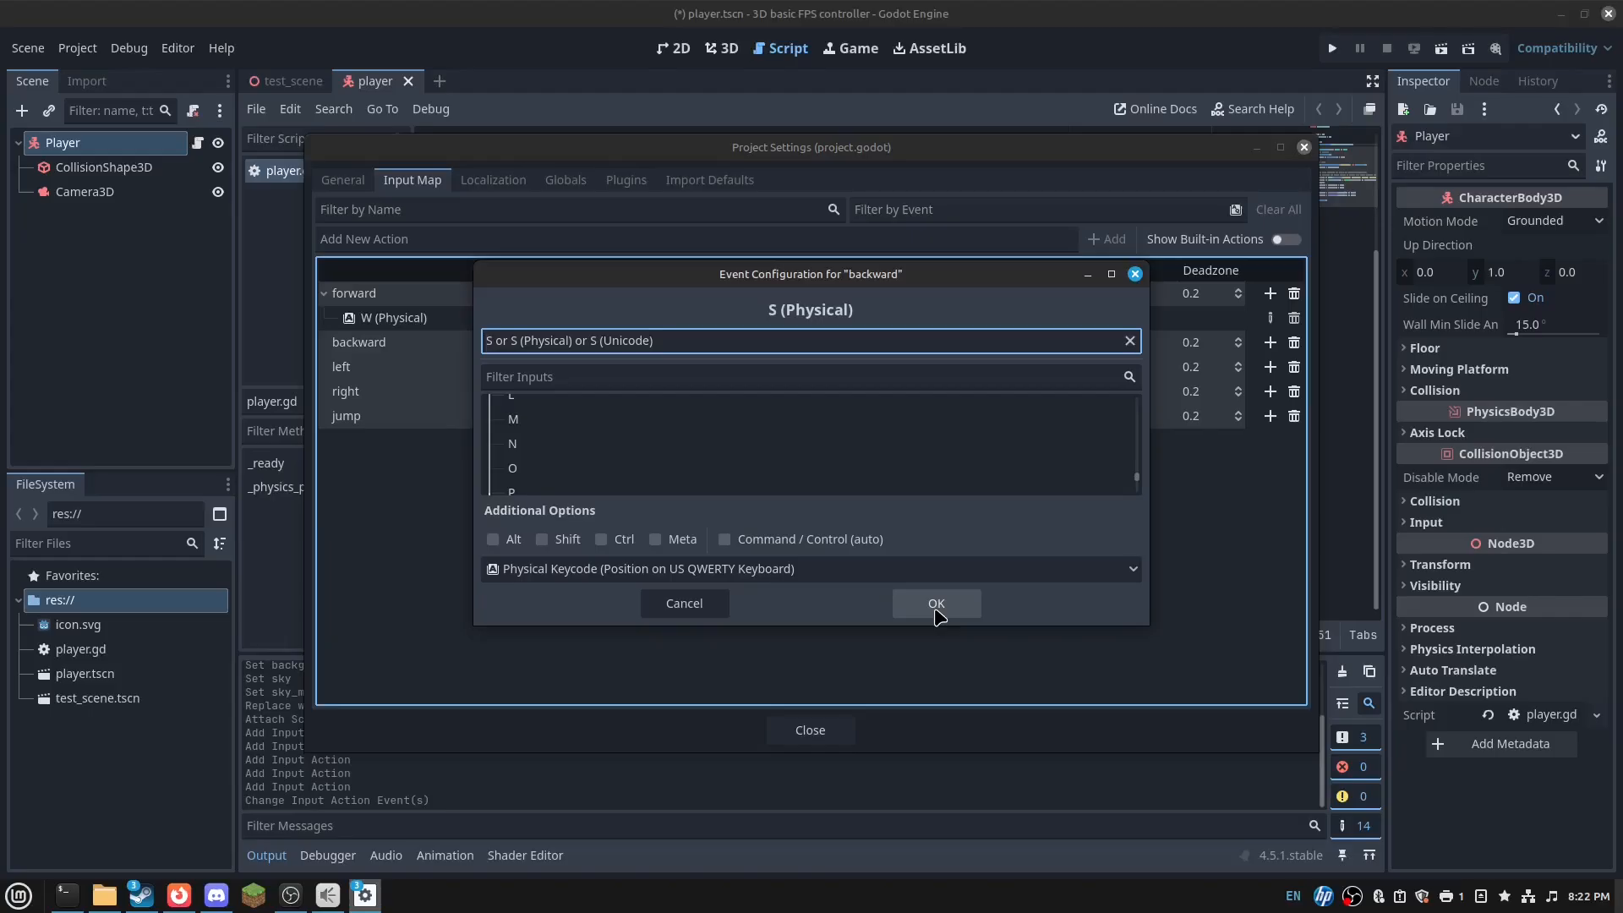
click(936, 602)
click(1270, 392)
key(a)
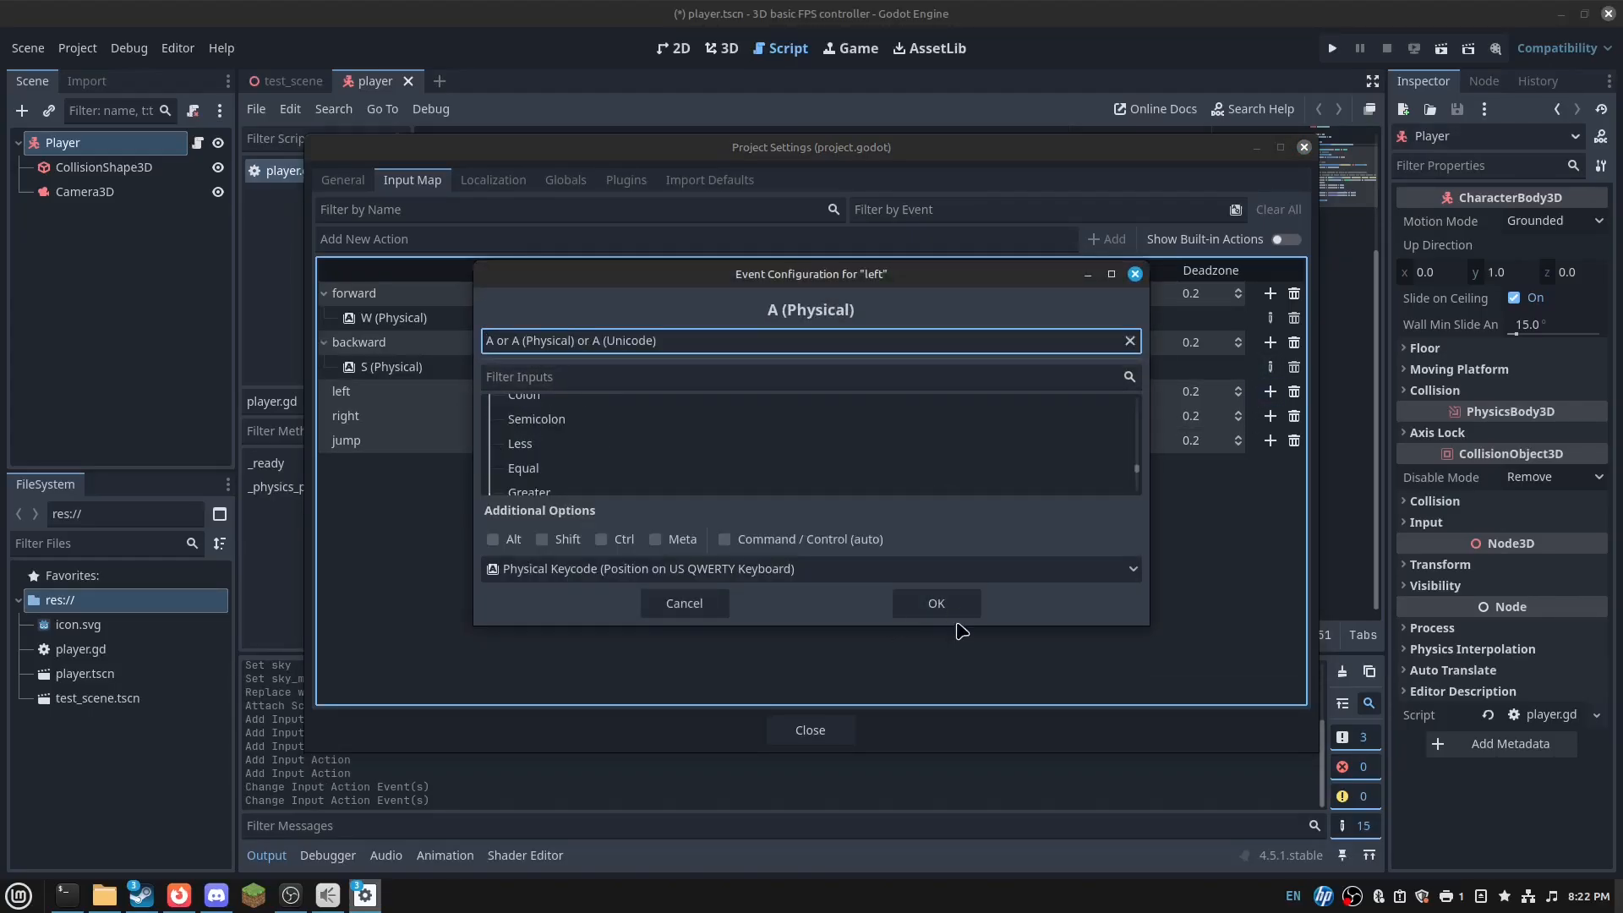
click(951, 614)
- Bind D to right and Space to jump
click(1270, 441)
key(d)
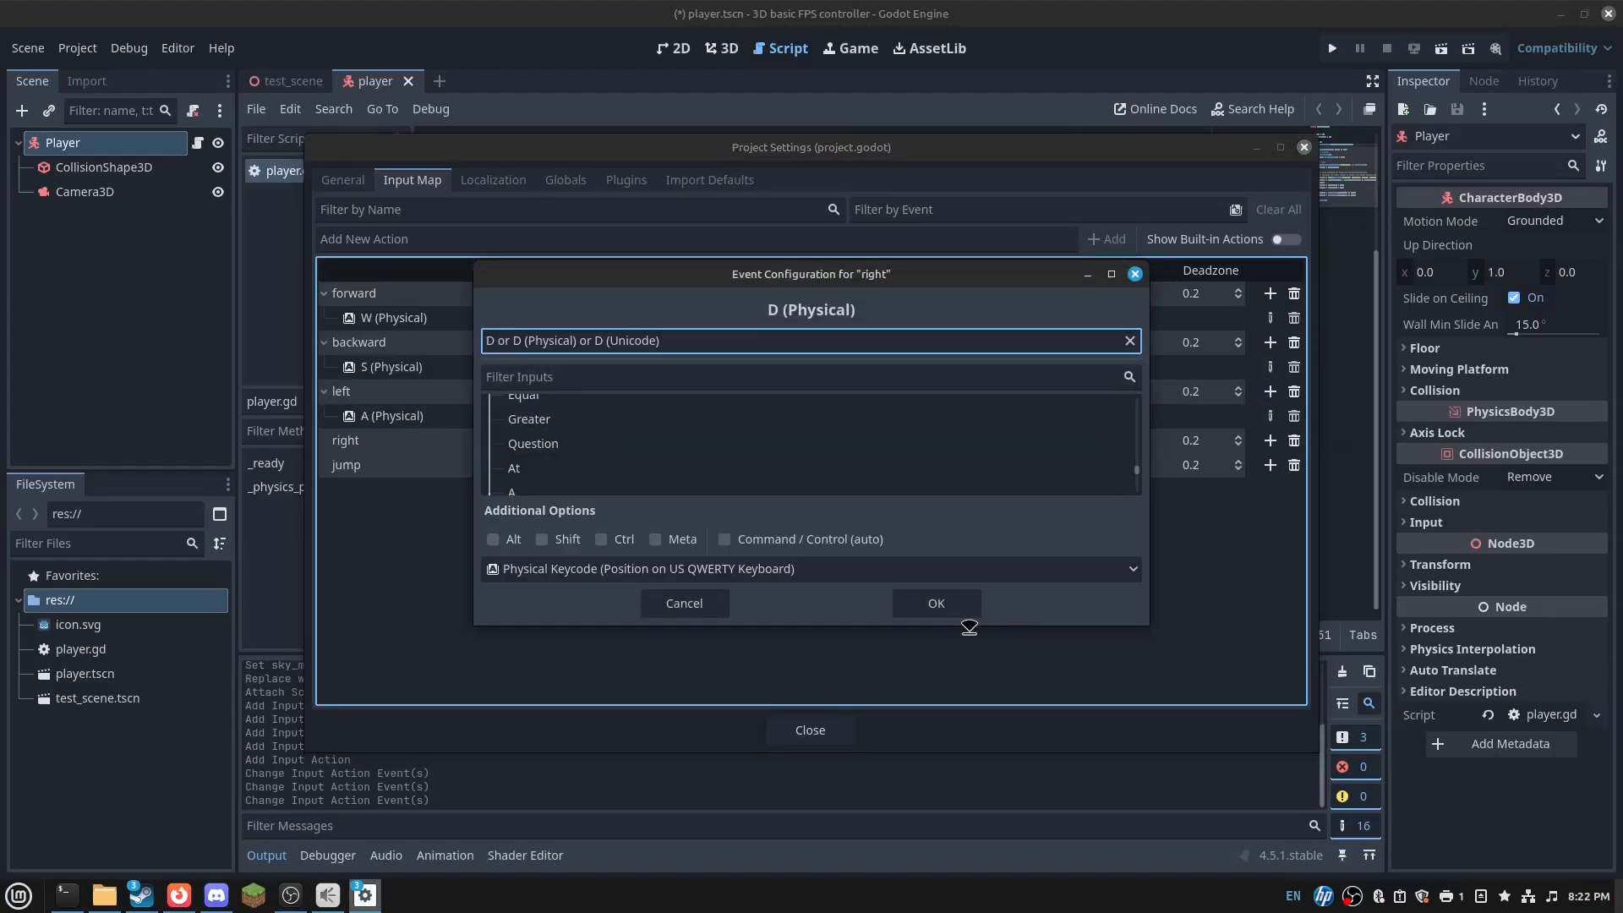
click(964, 612)
click(1270, 489)
key(space)
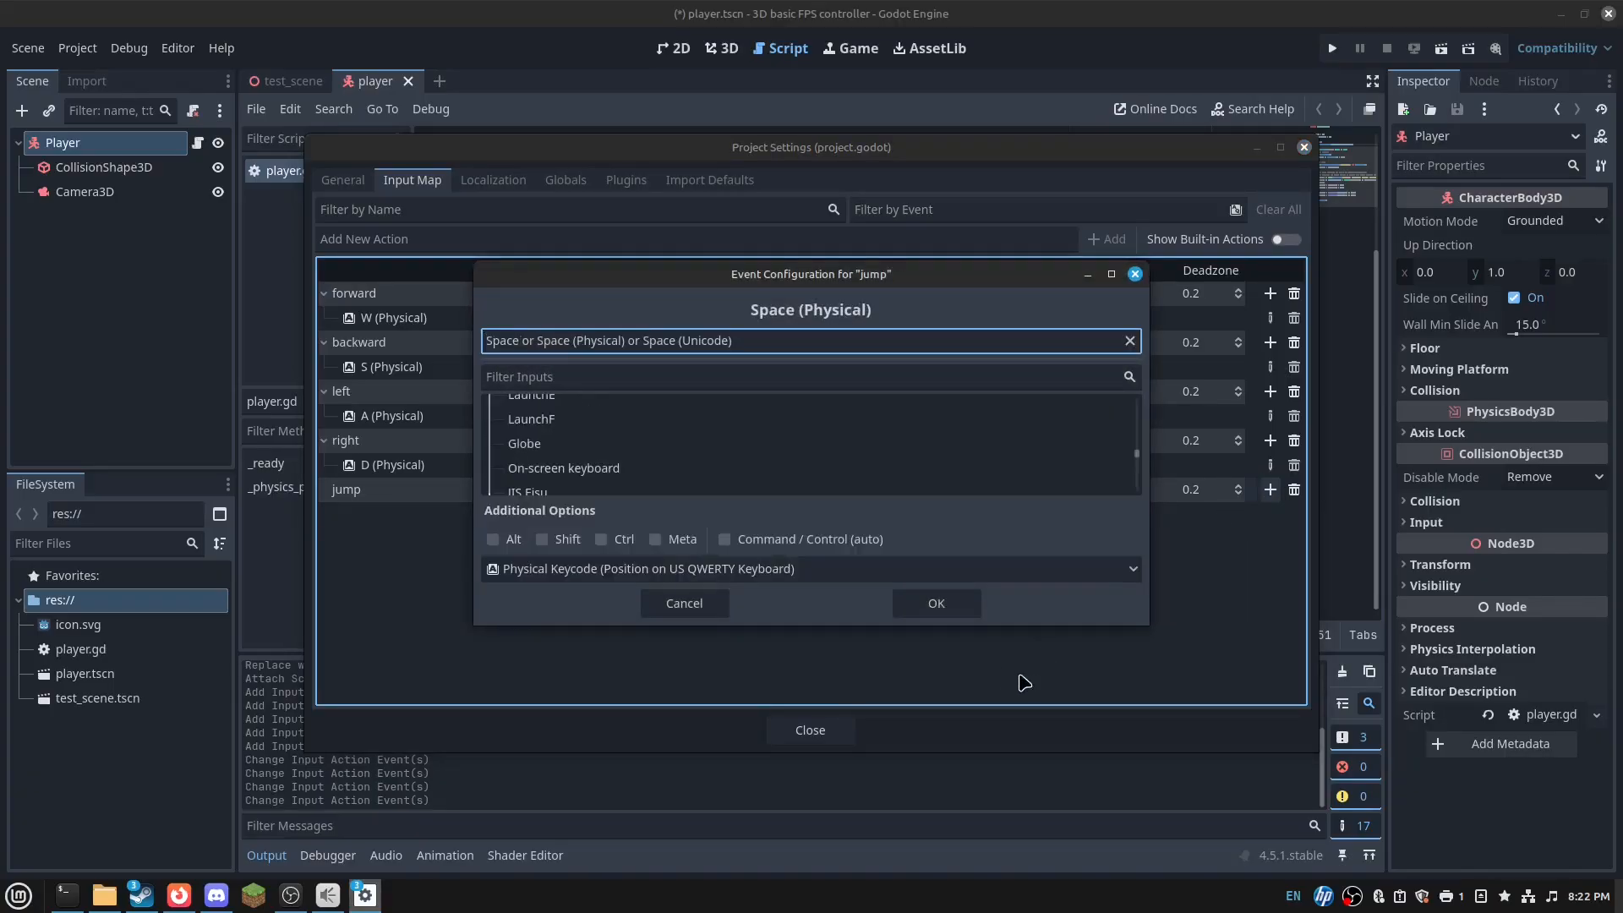
click(951, 607)
- In player.gd, replace ui_accept with jump and the ui_ movement actions with forward/left/right/backward, then save
click(816, 729)
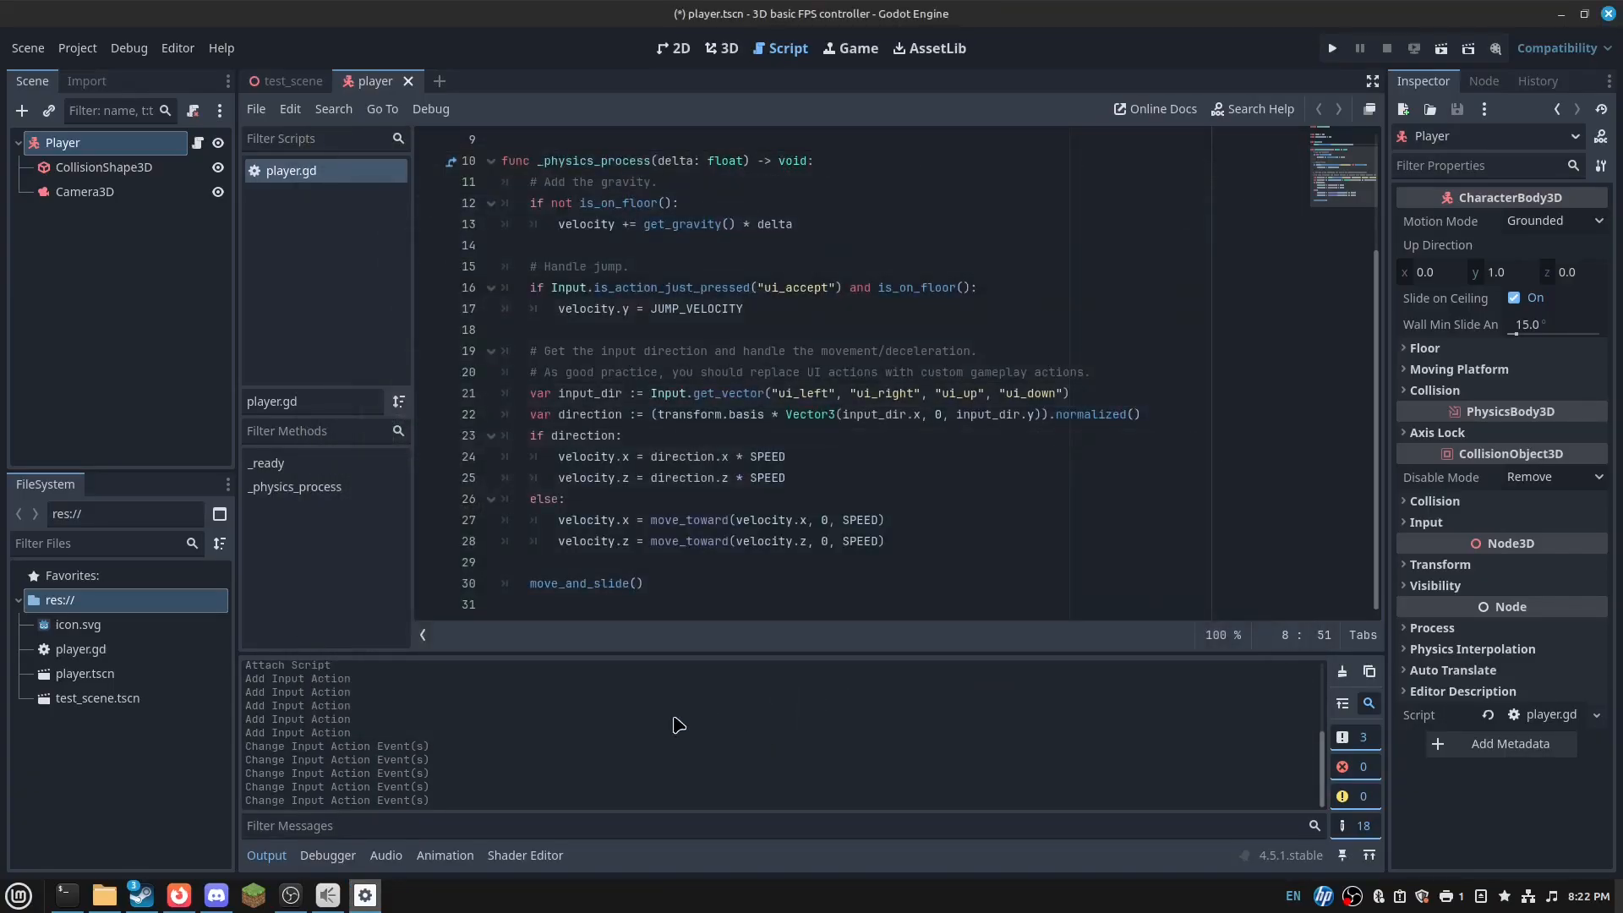
drag(766, 288, 829, 294)
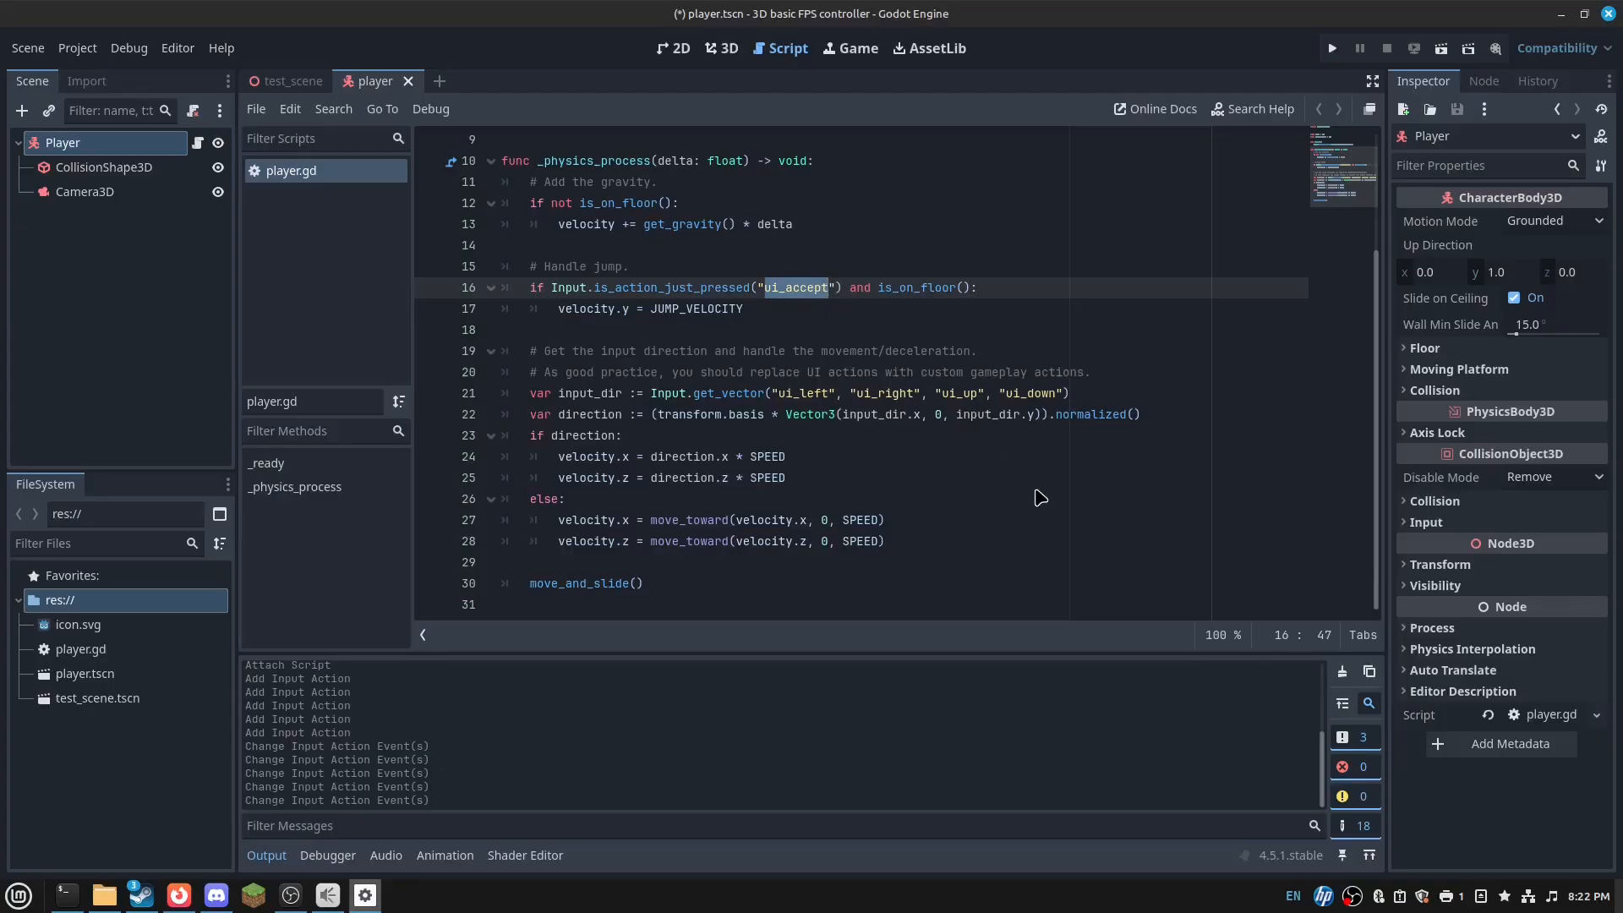
text(jump)
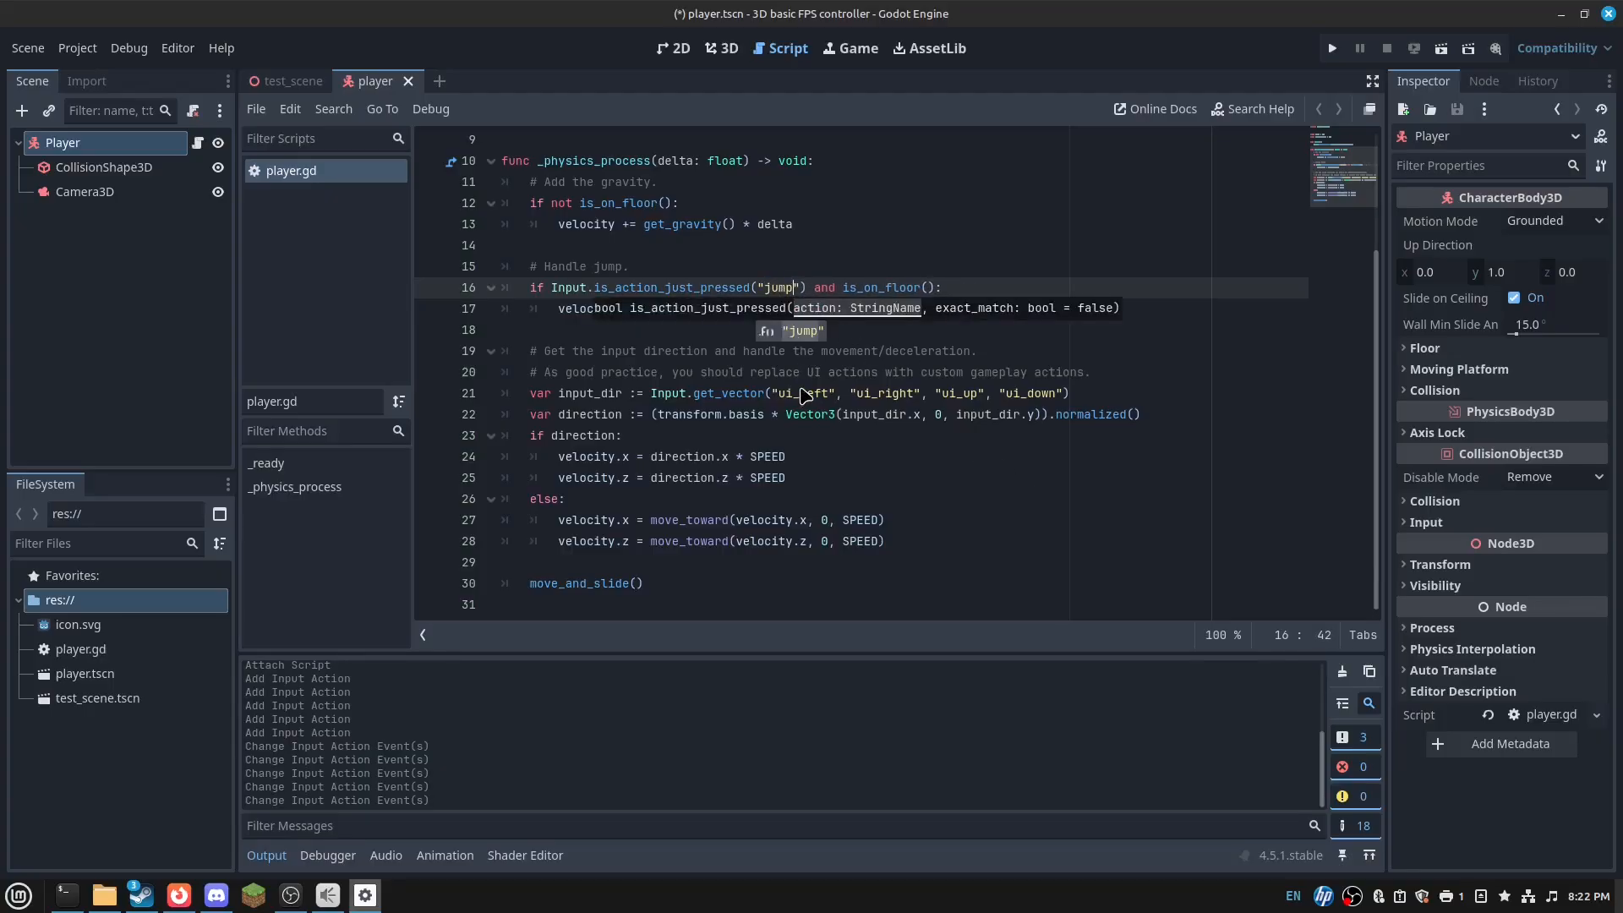
drag(801, 392, 942, 397)
key(BackSpace)
key(BackSpace)
text(forward)
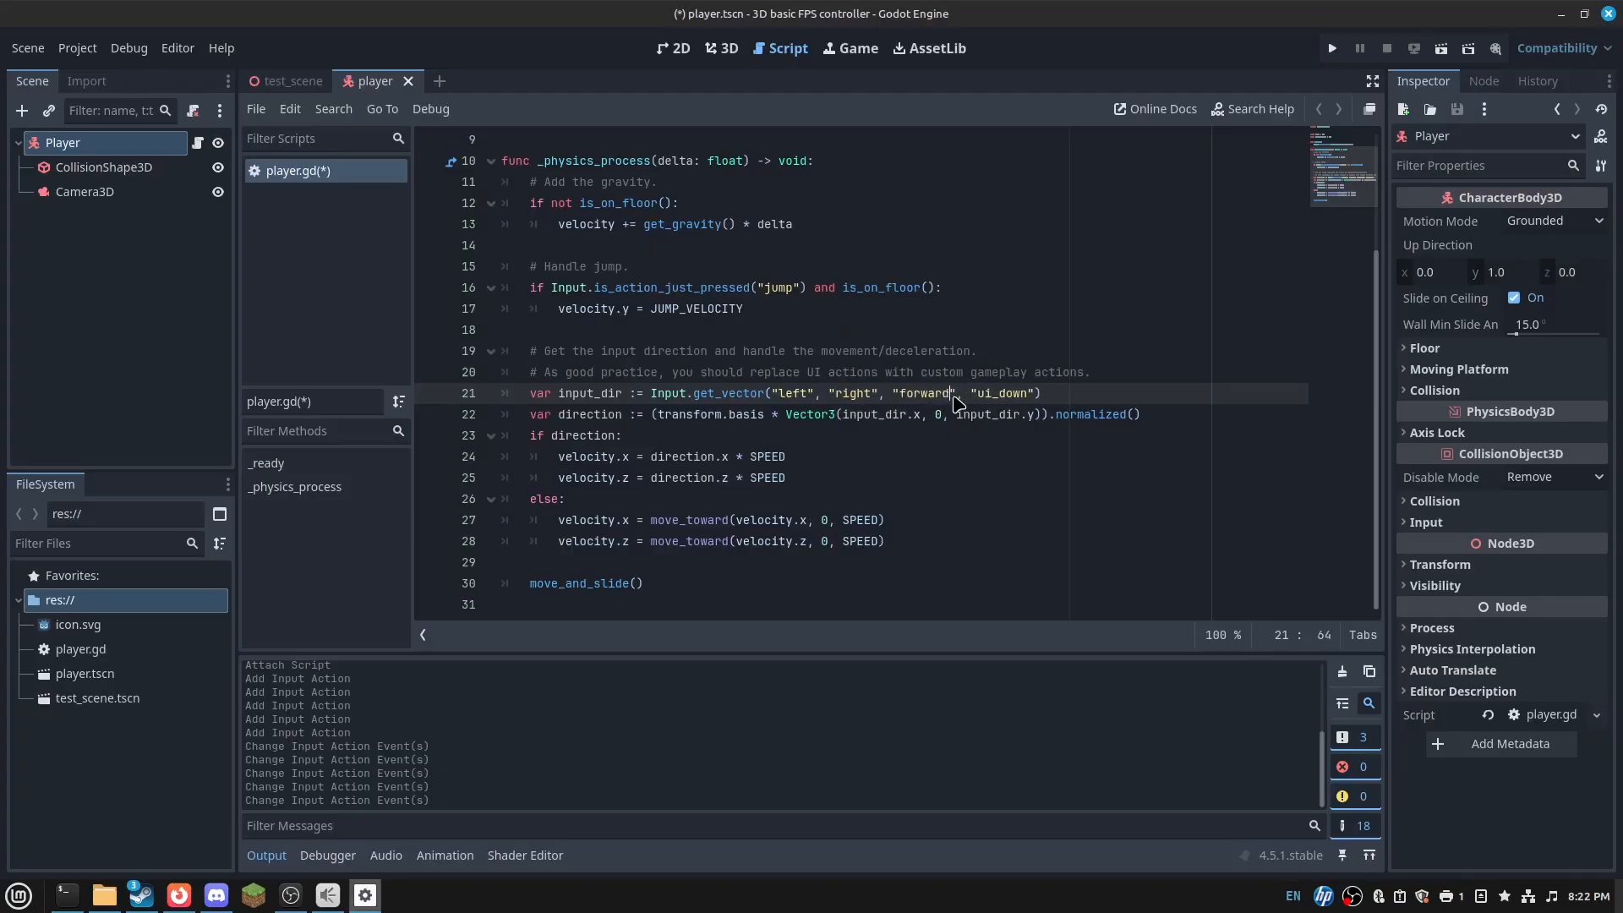
key(Right)
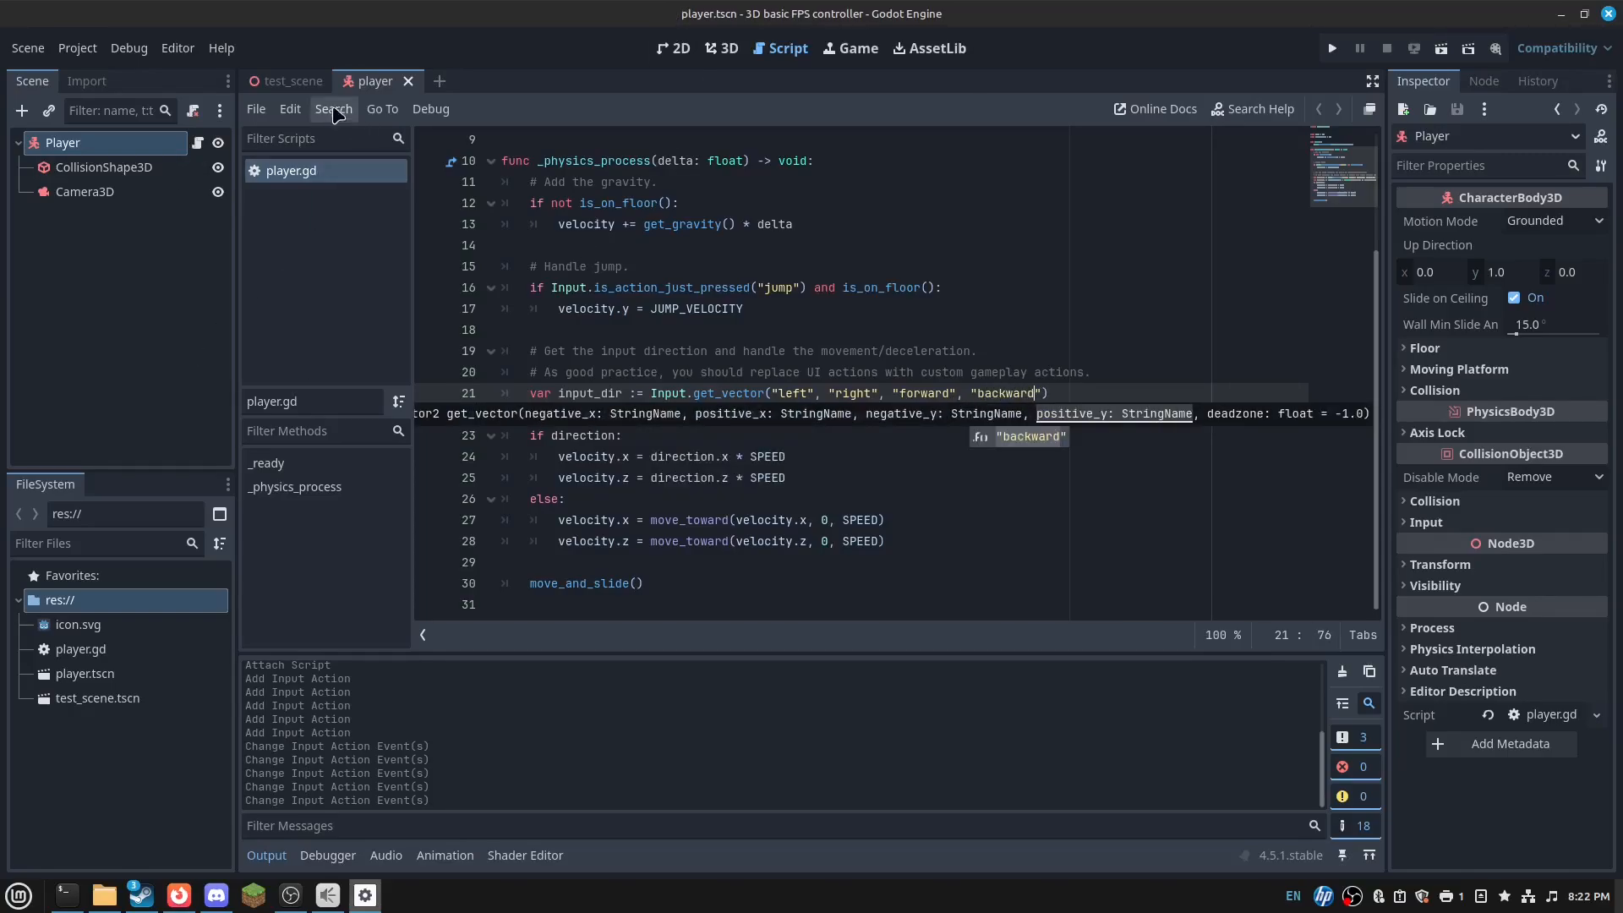
key(ctrl+s)
- Add 'func _input(event: InputEvent) -> void:' after move_and_slide at the script's end
click(710, 600)
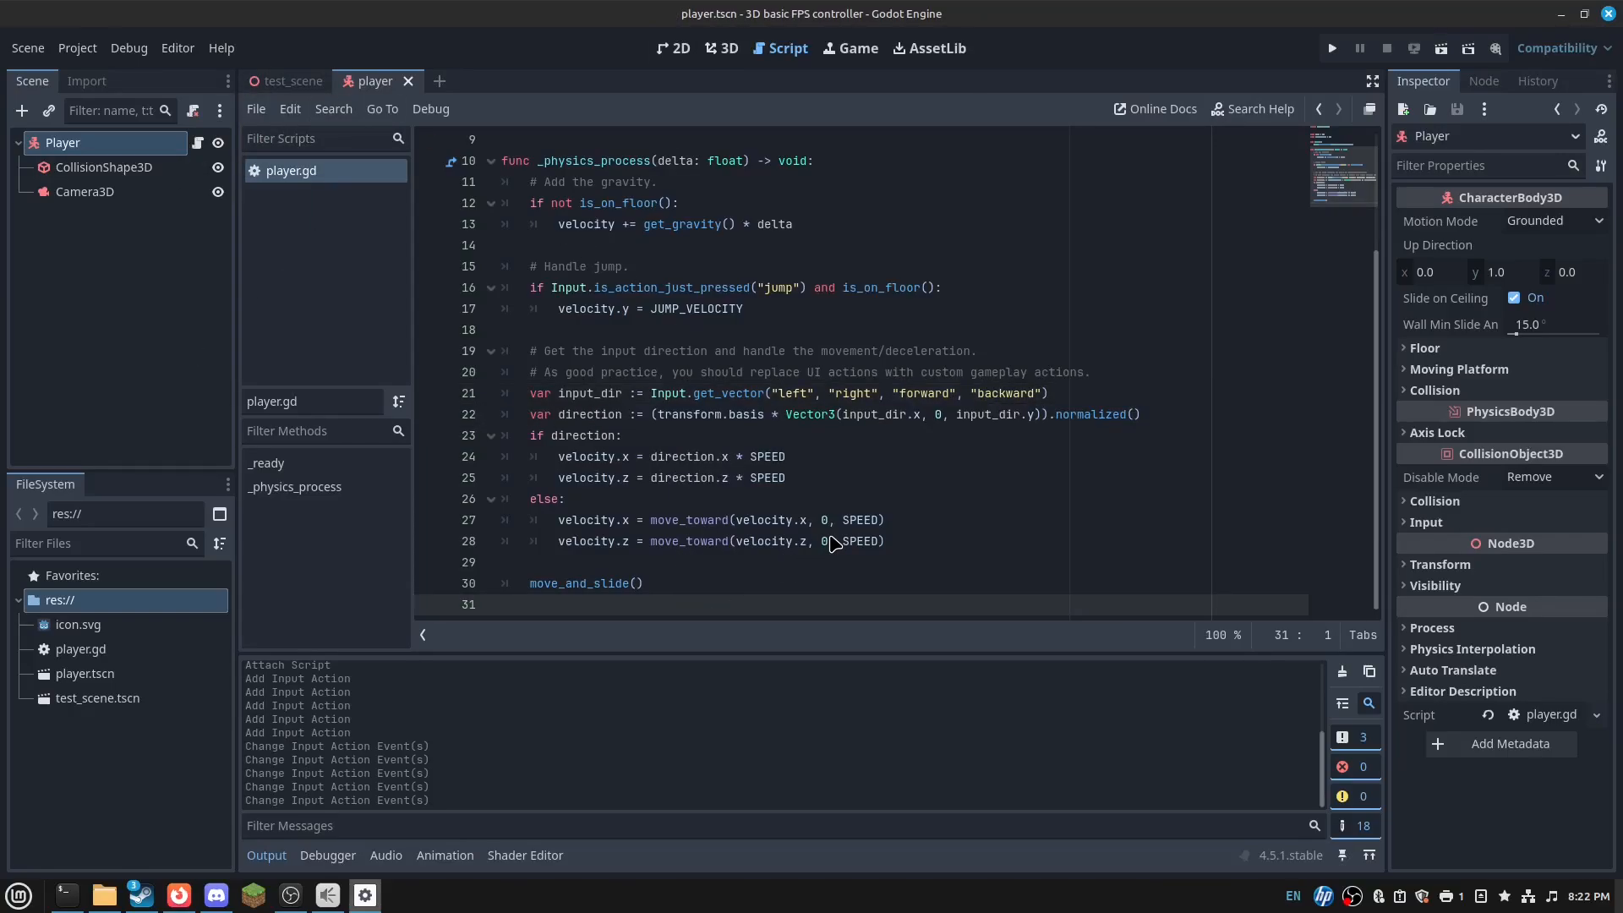
key(Return)
text(func _input(event: InputEvent) -> void:)
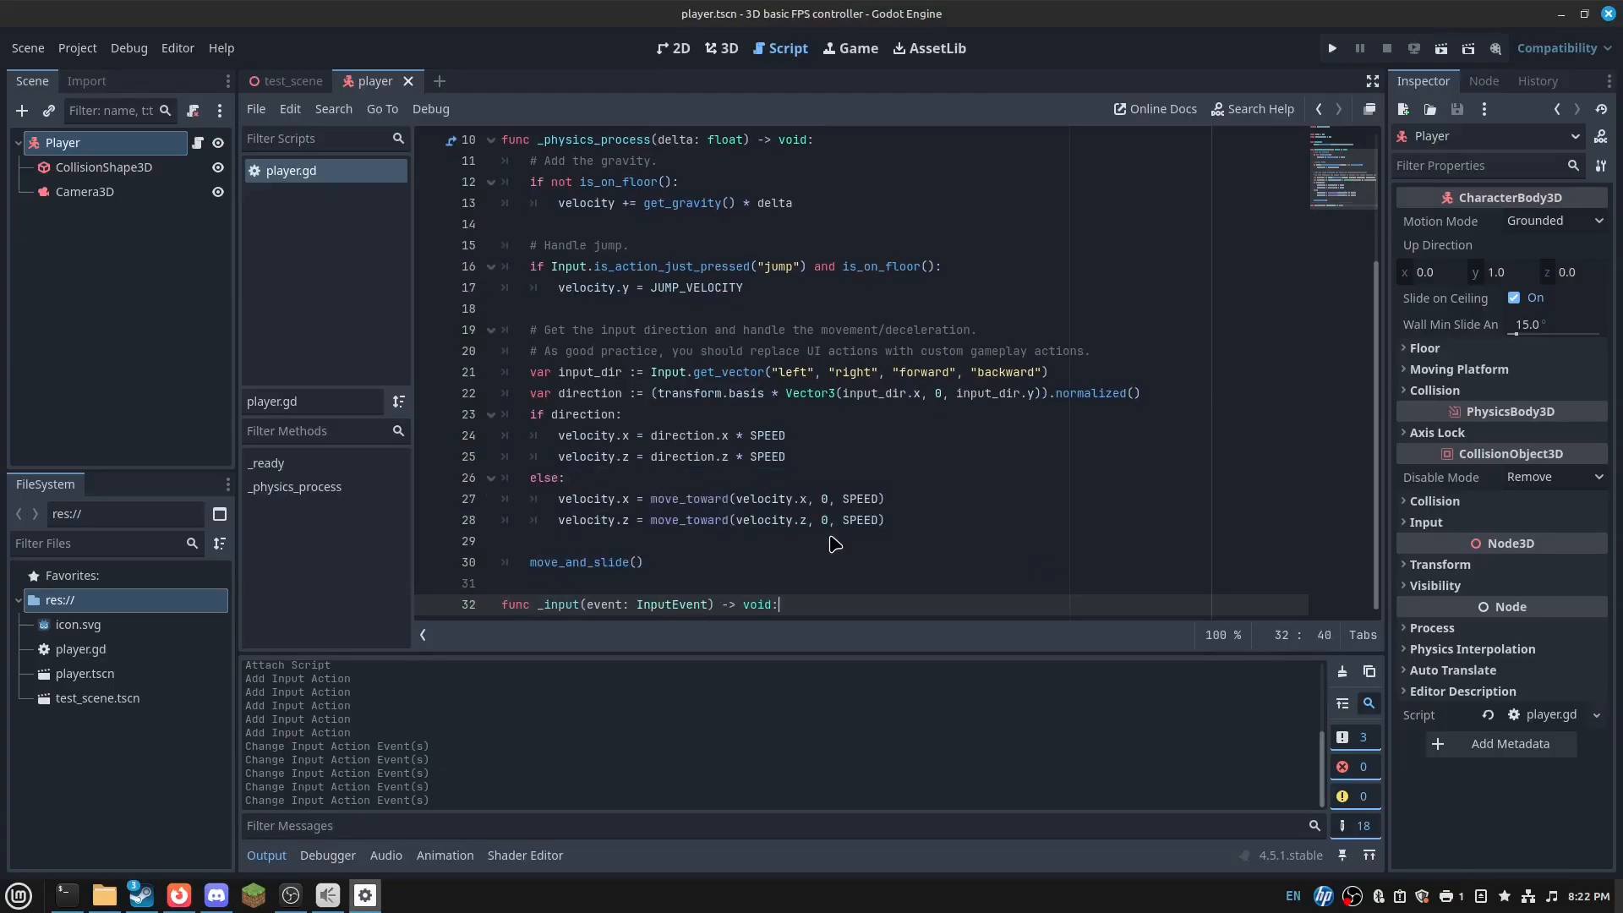
- In _input, check for InputEventMouseMotion while the mouse is captured, and start a clamped camera rotation line
key(Return)
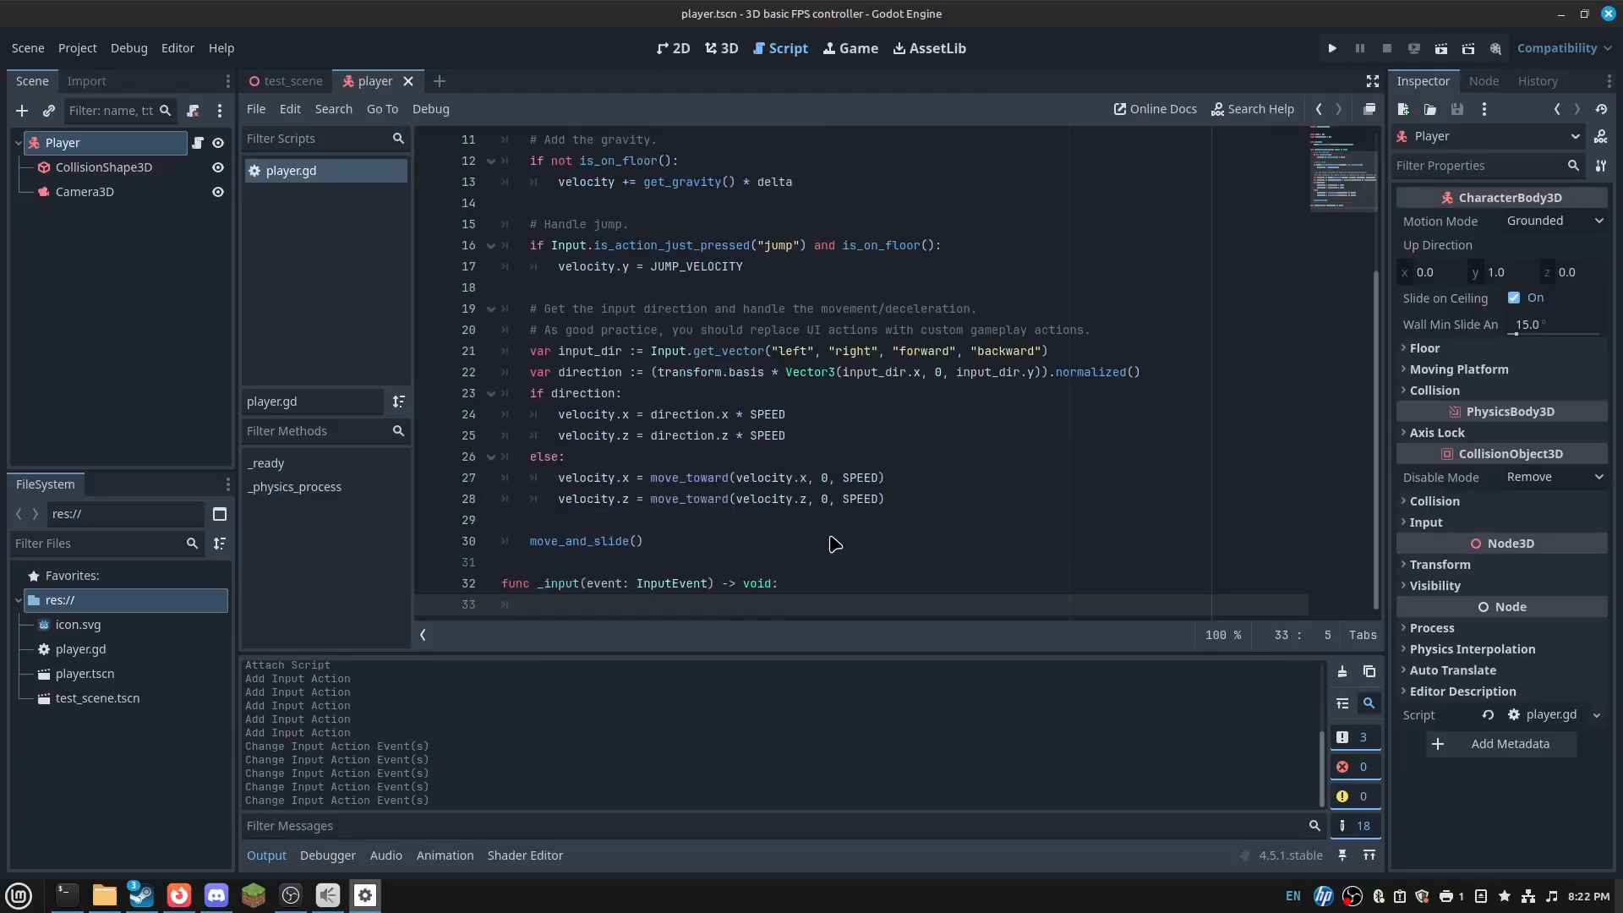
text(if)
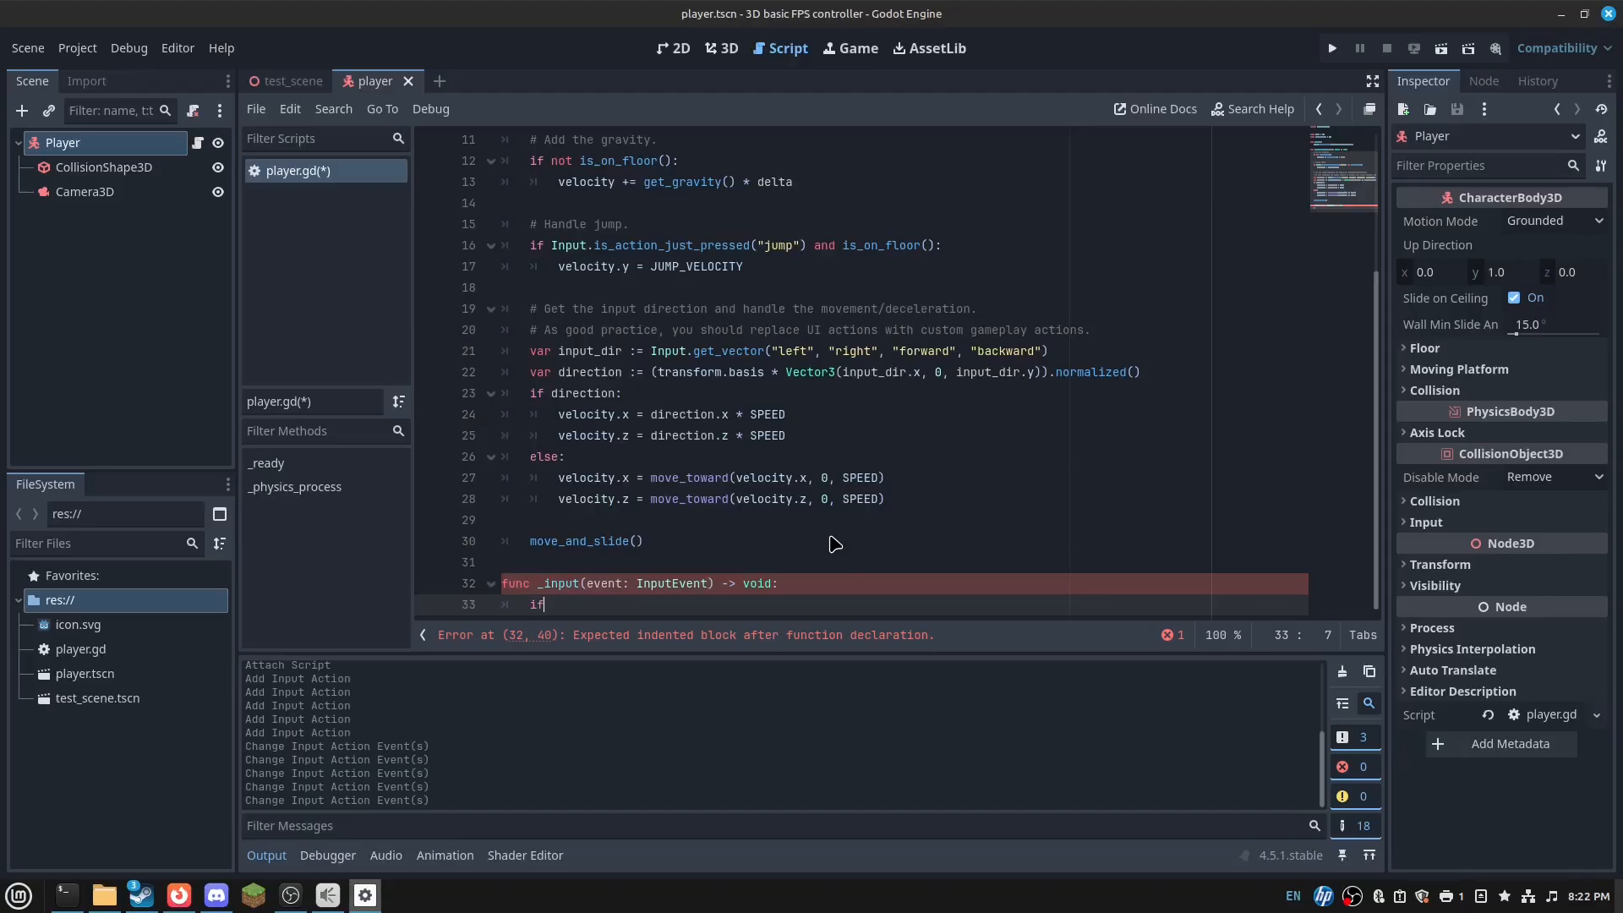
text( event is )
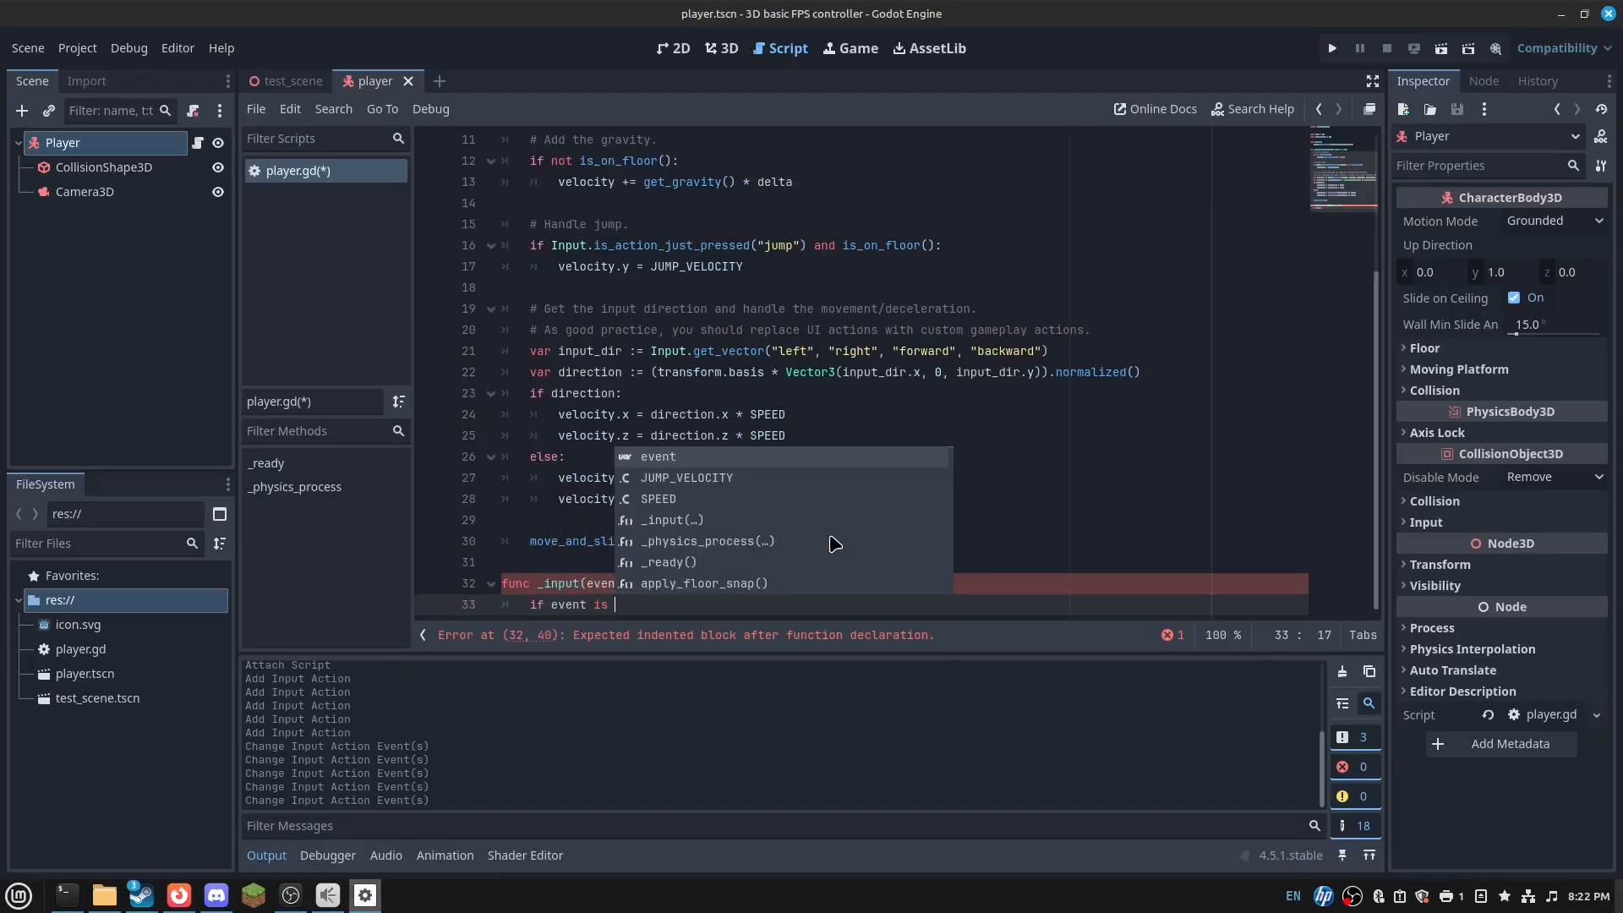
text(Inp)
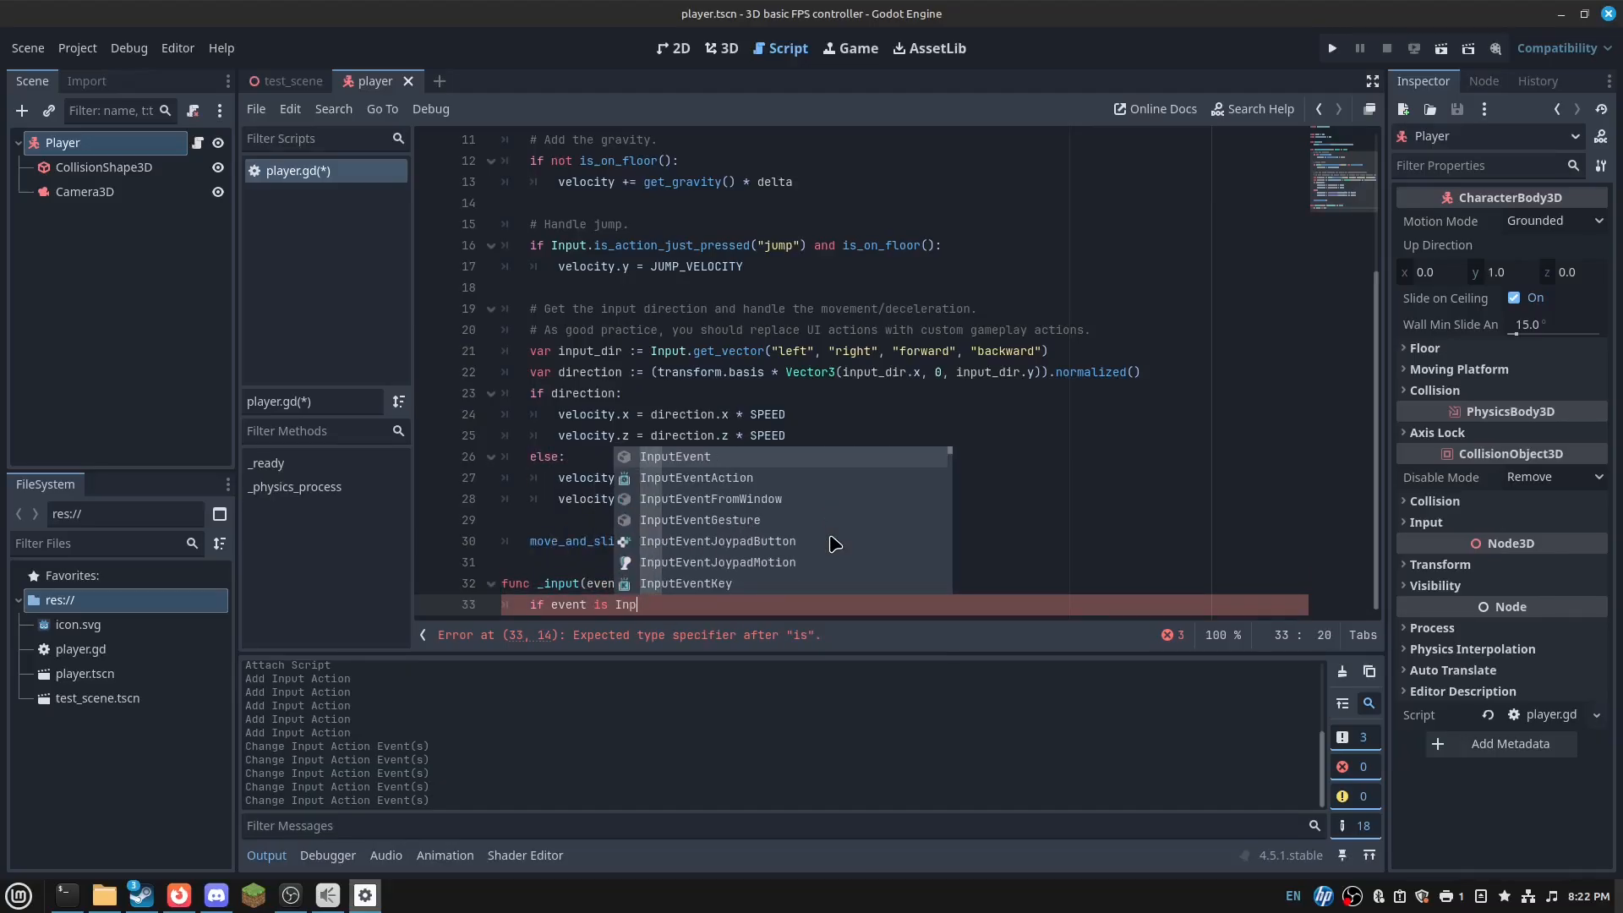
text(utEventMousem)
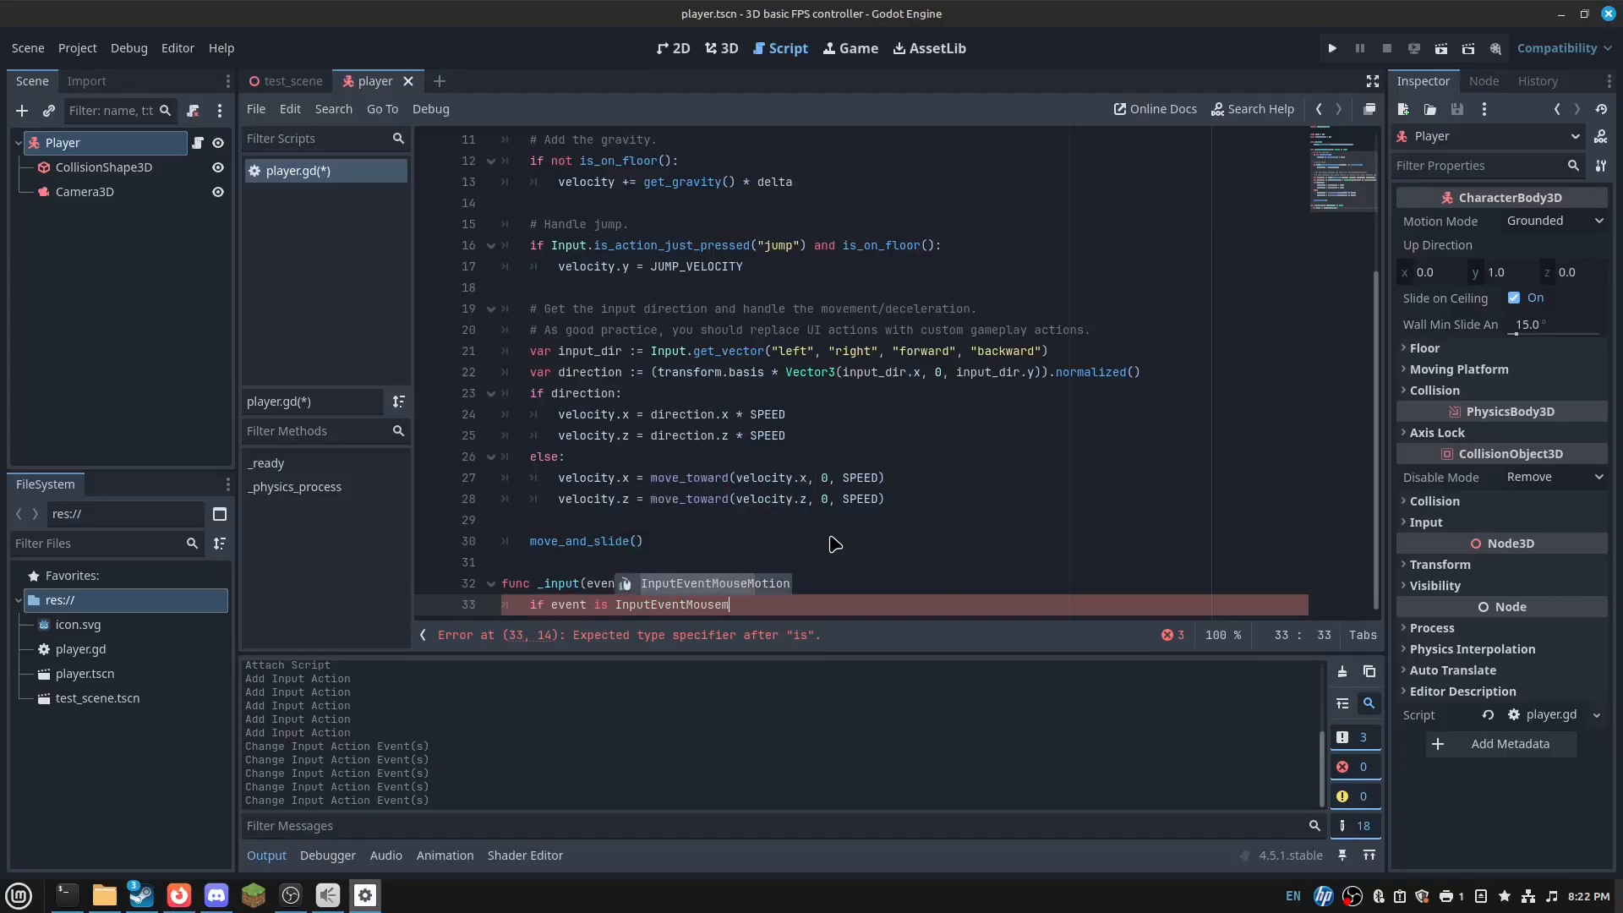
key(Return)
text(and)
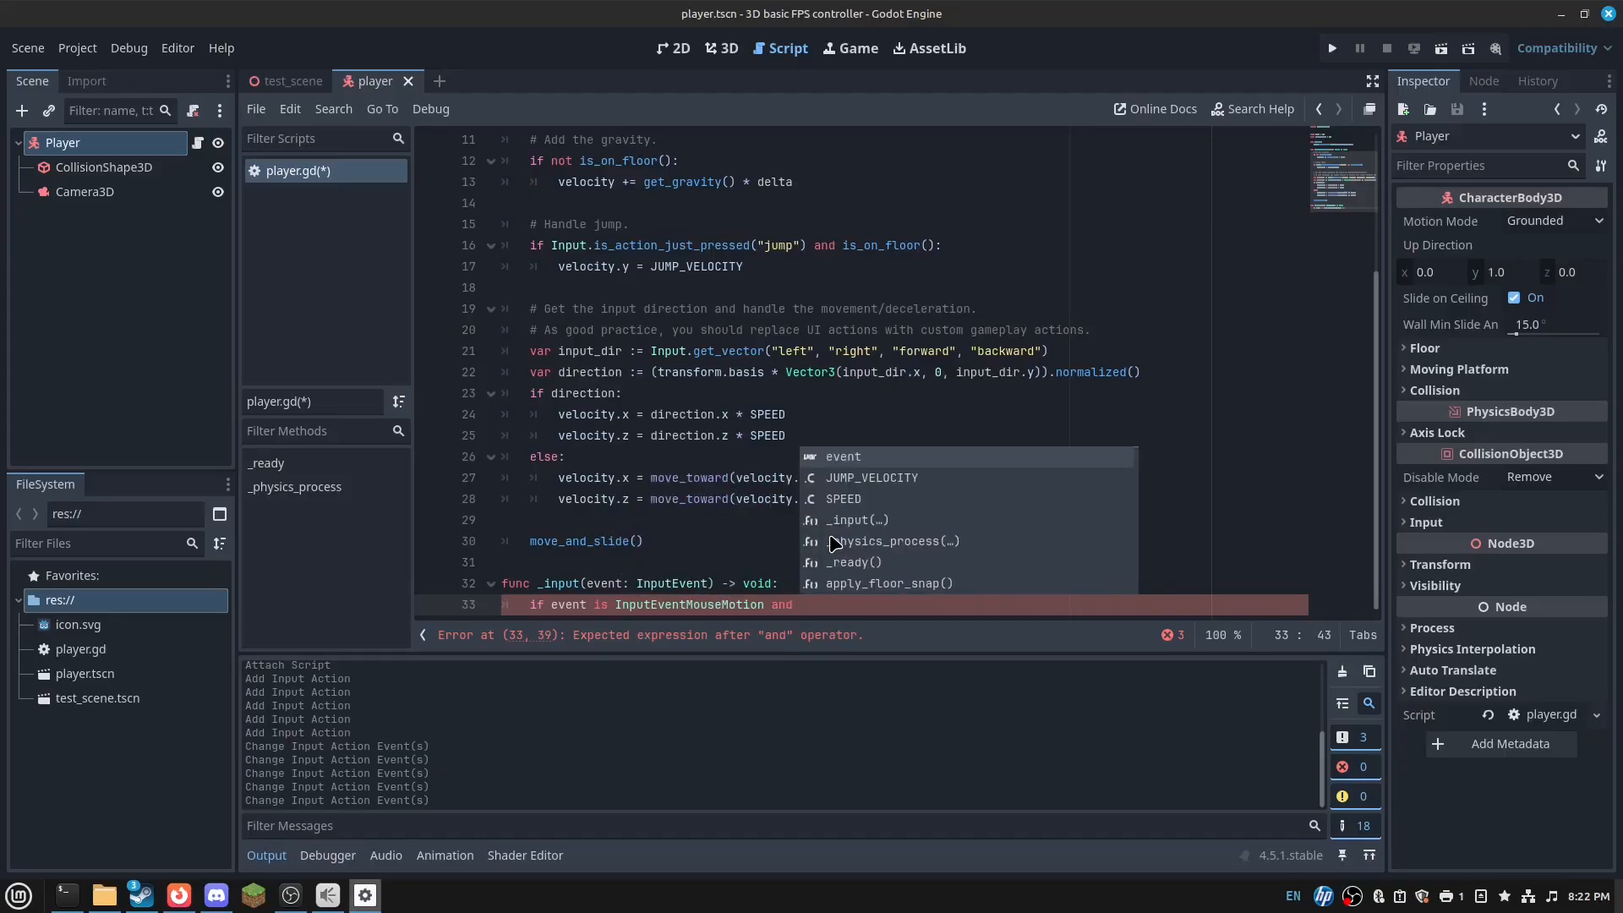
text( Input.mouse_)
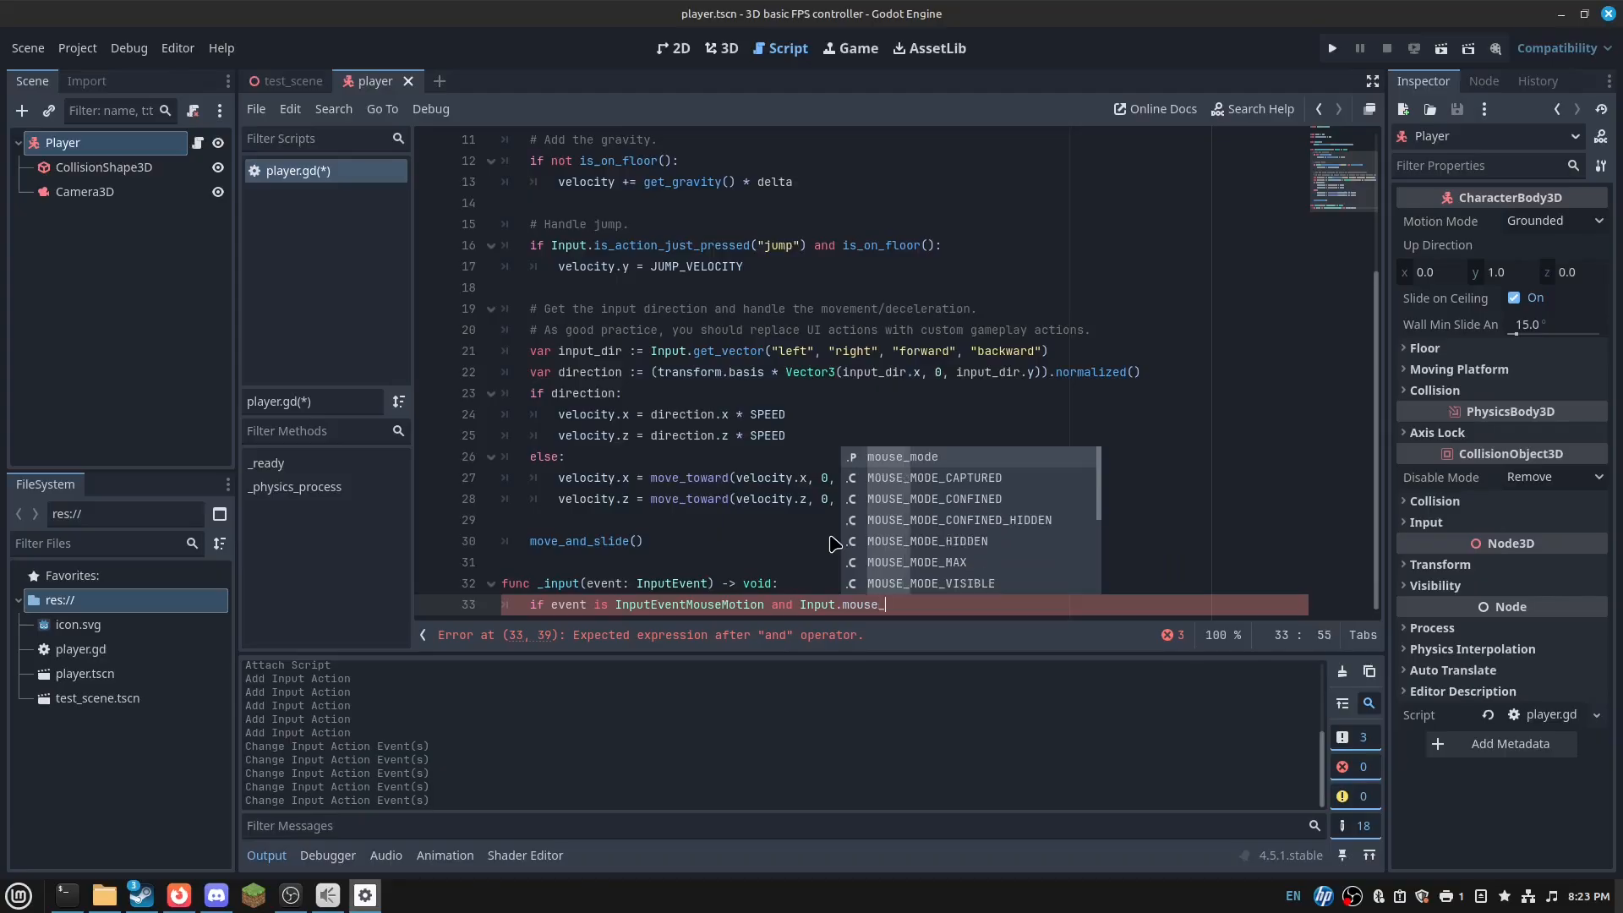
text(mode == Input.MOSUE_)
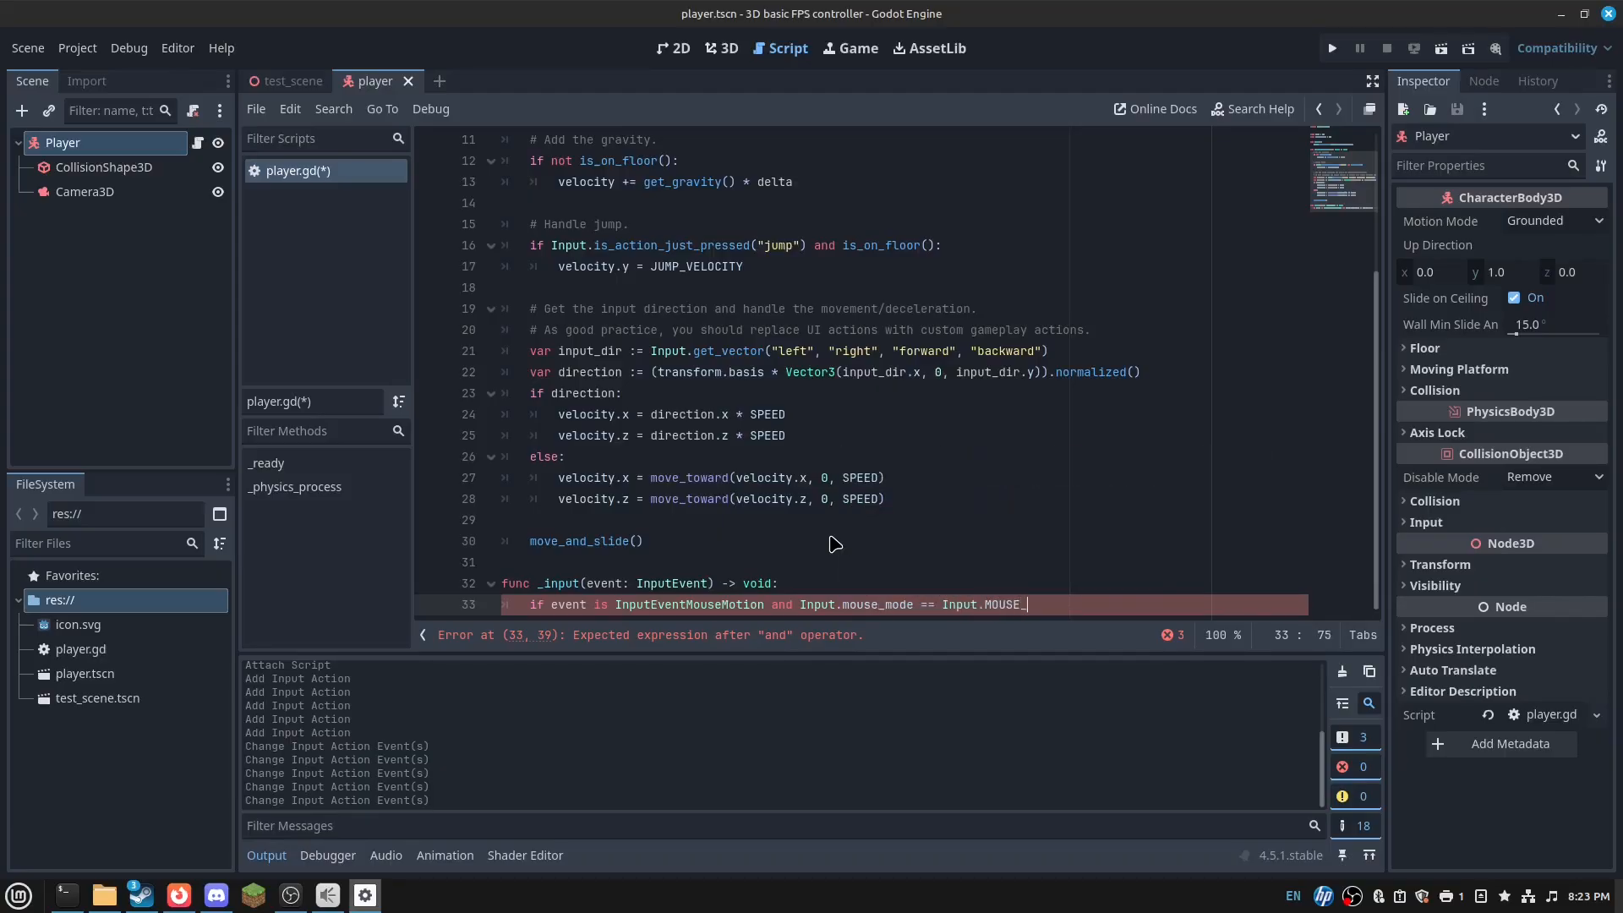
text(MODE_CAPTURED:)
key(Return)
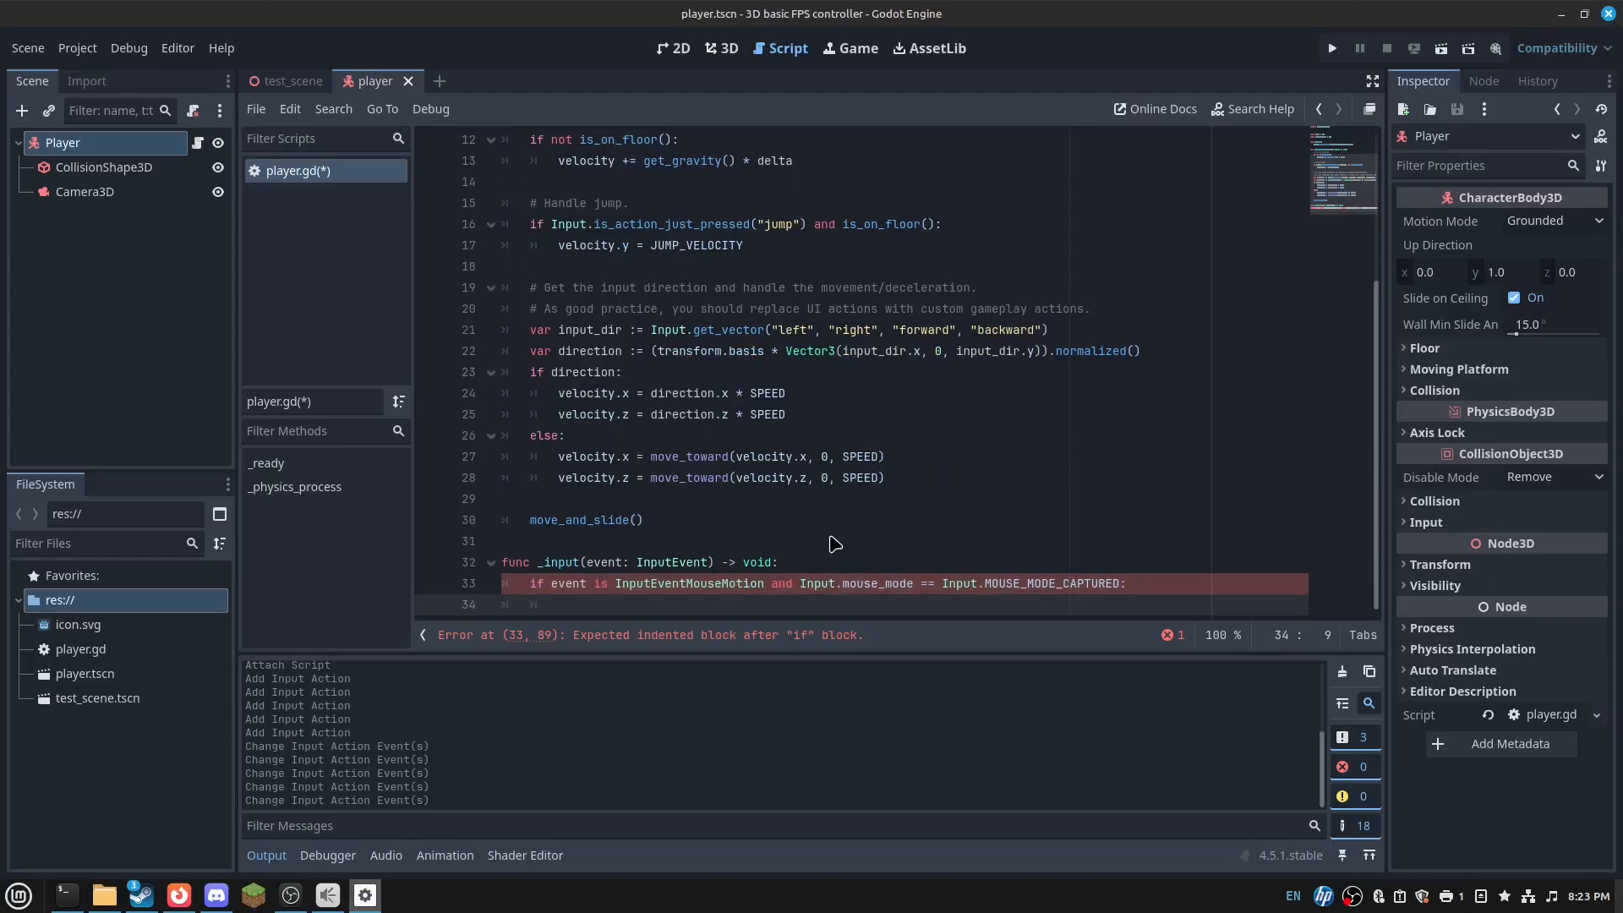
text($Camera3D.p)
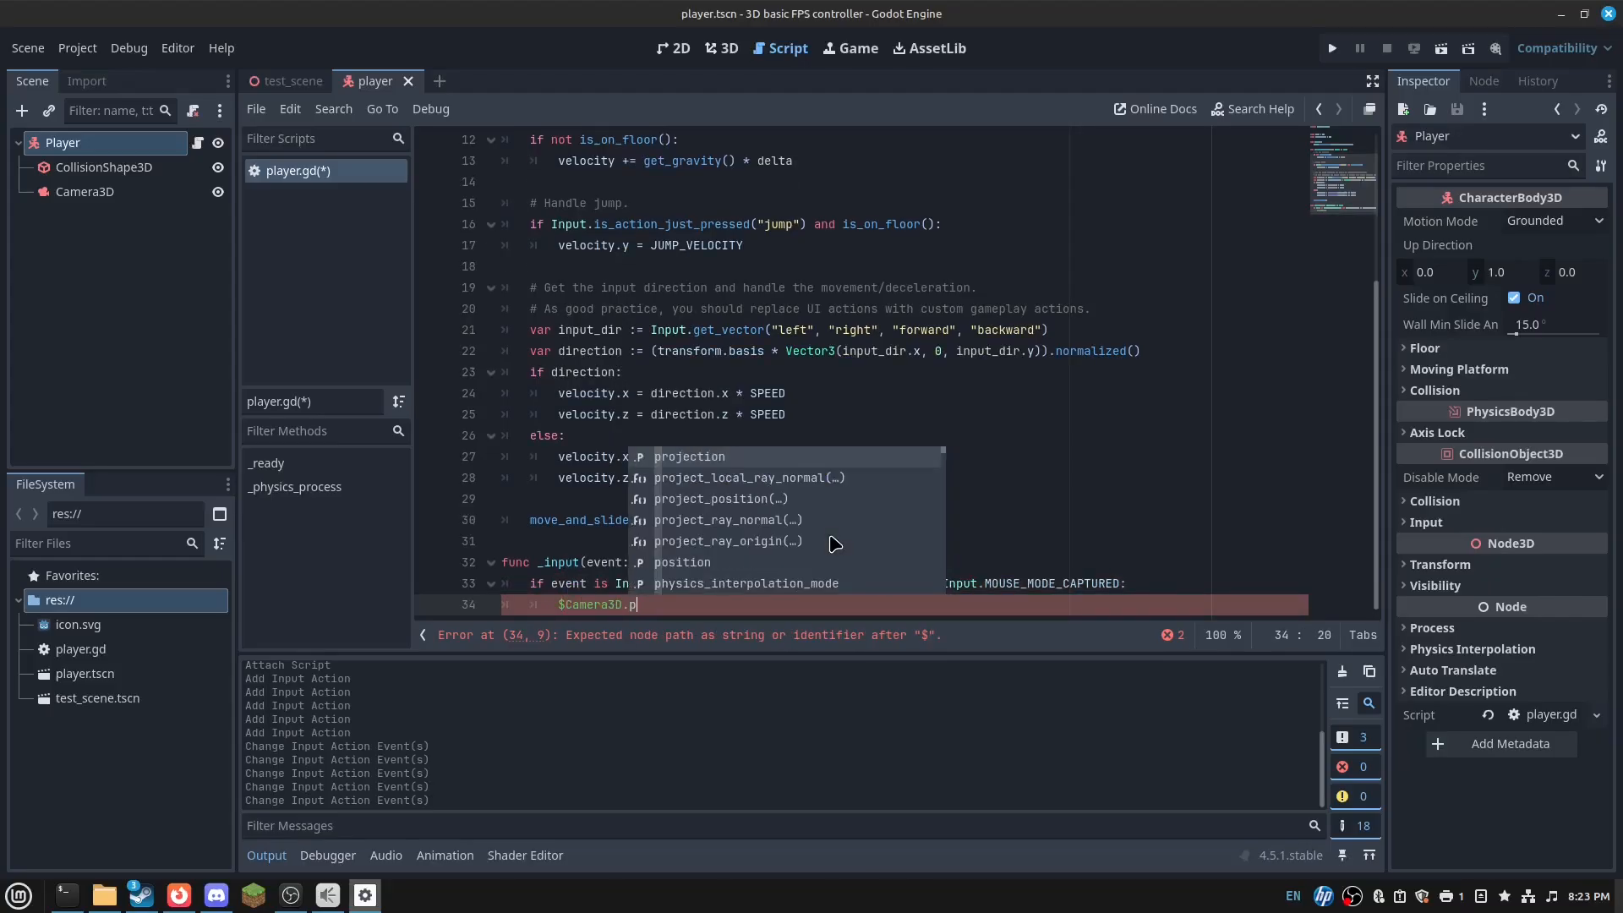
key(BackSpace)
text(rotation_degrees.x)
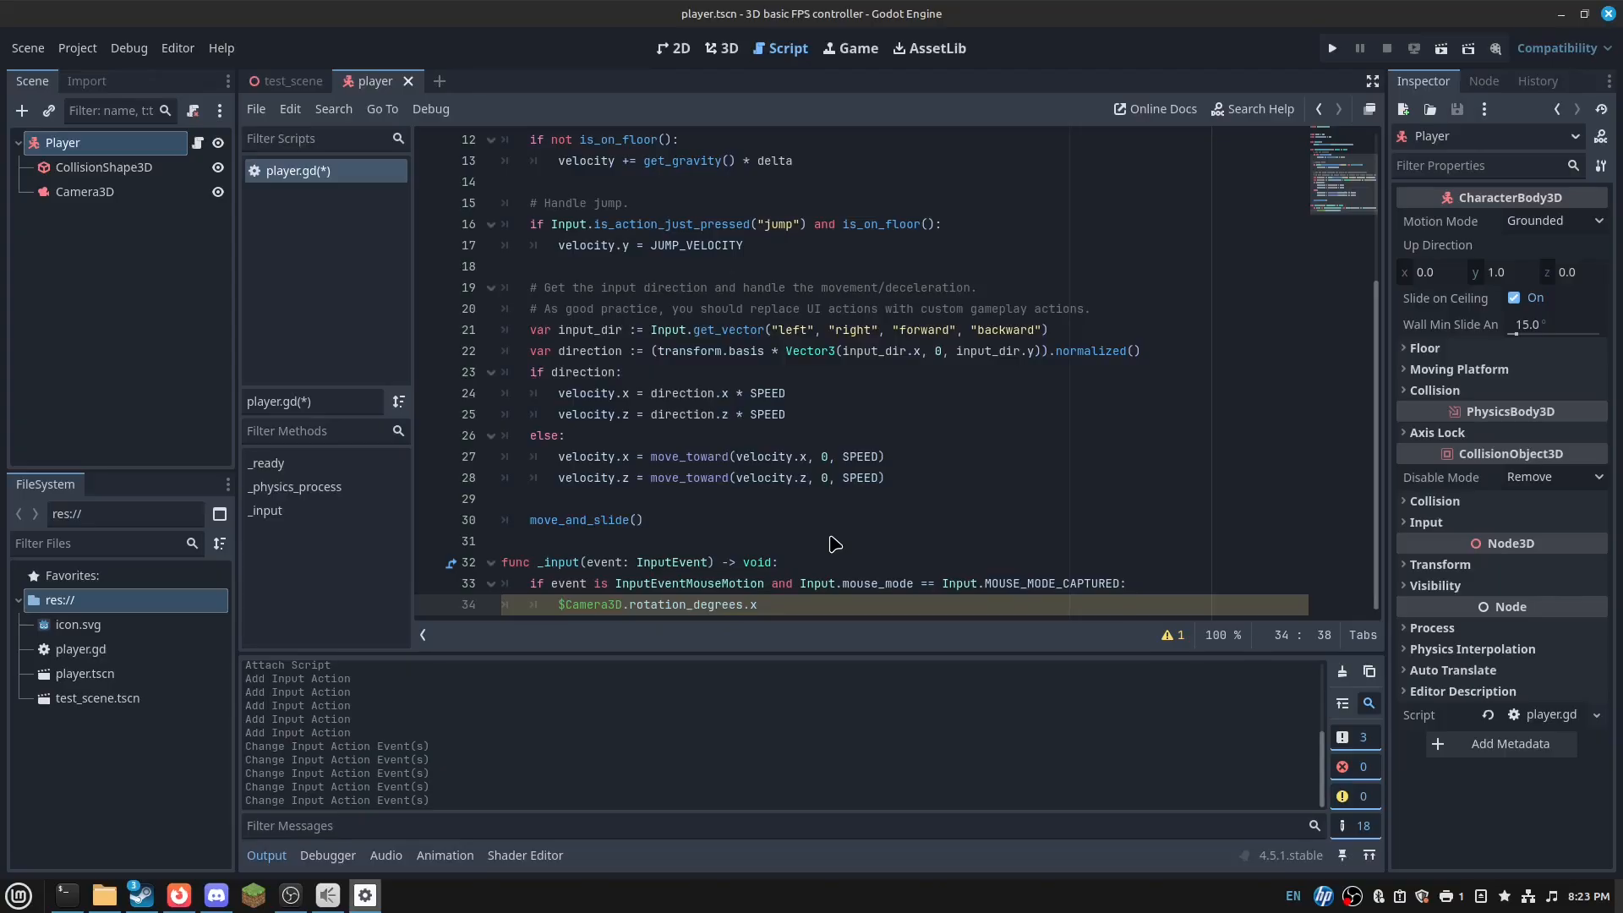
text(p)
key(Return)
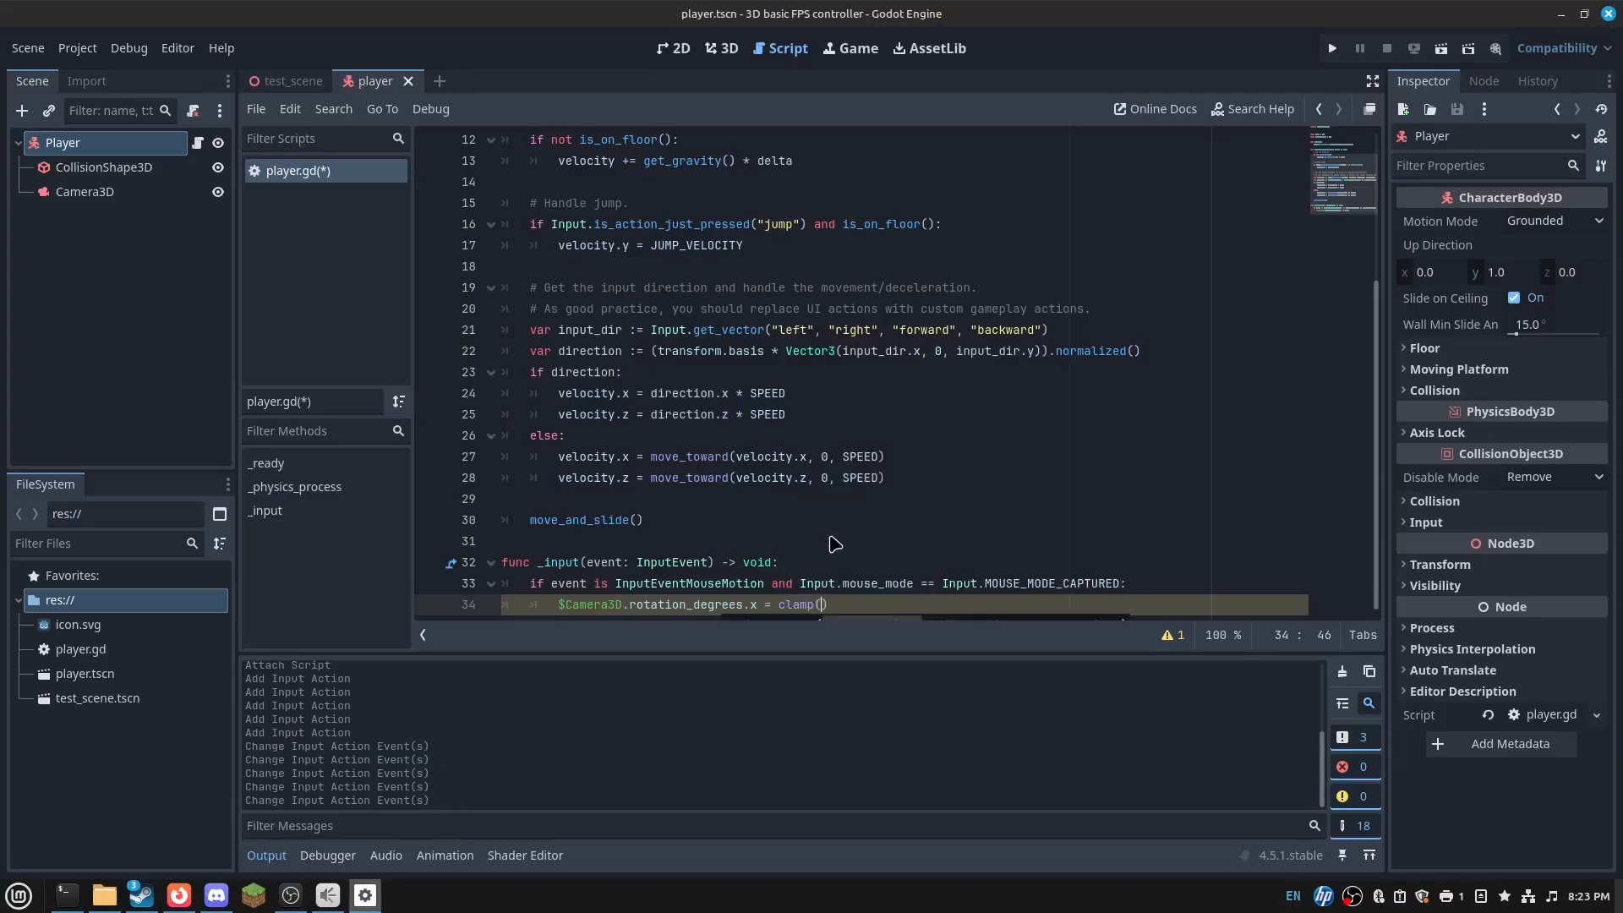
- Clamp $Camera3D.rotation_degrees.x to -90..90 and subtract event.relative.x*0.8 from rotation_degrees.y
text($)
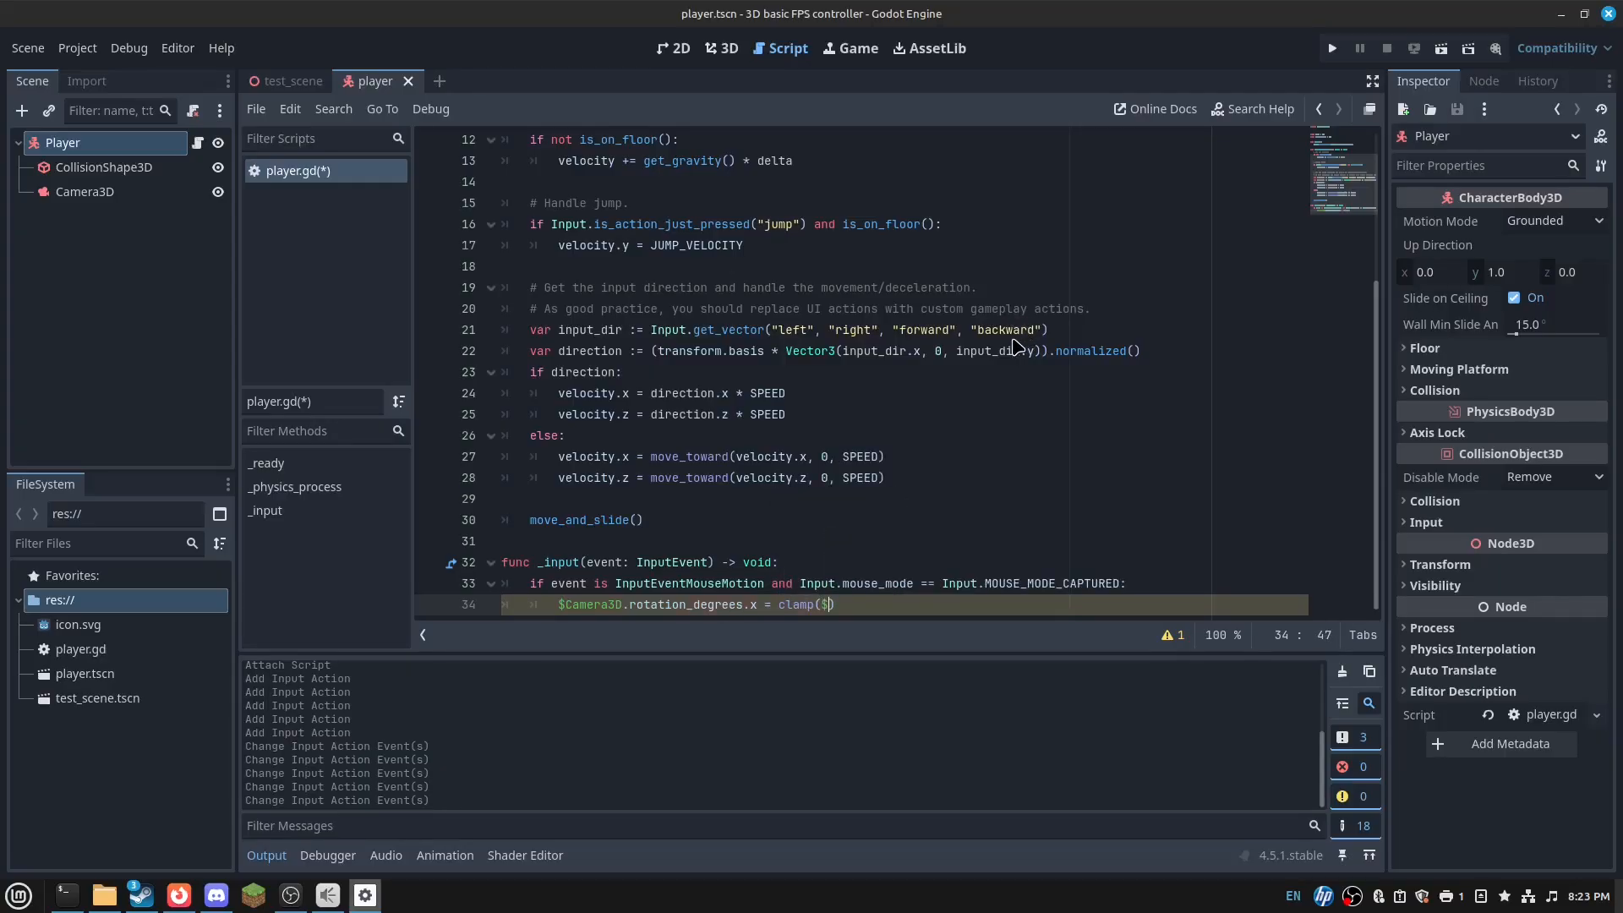
text(Camera3D.rota)
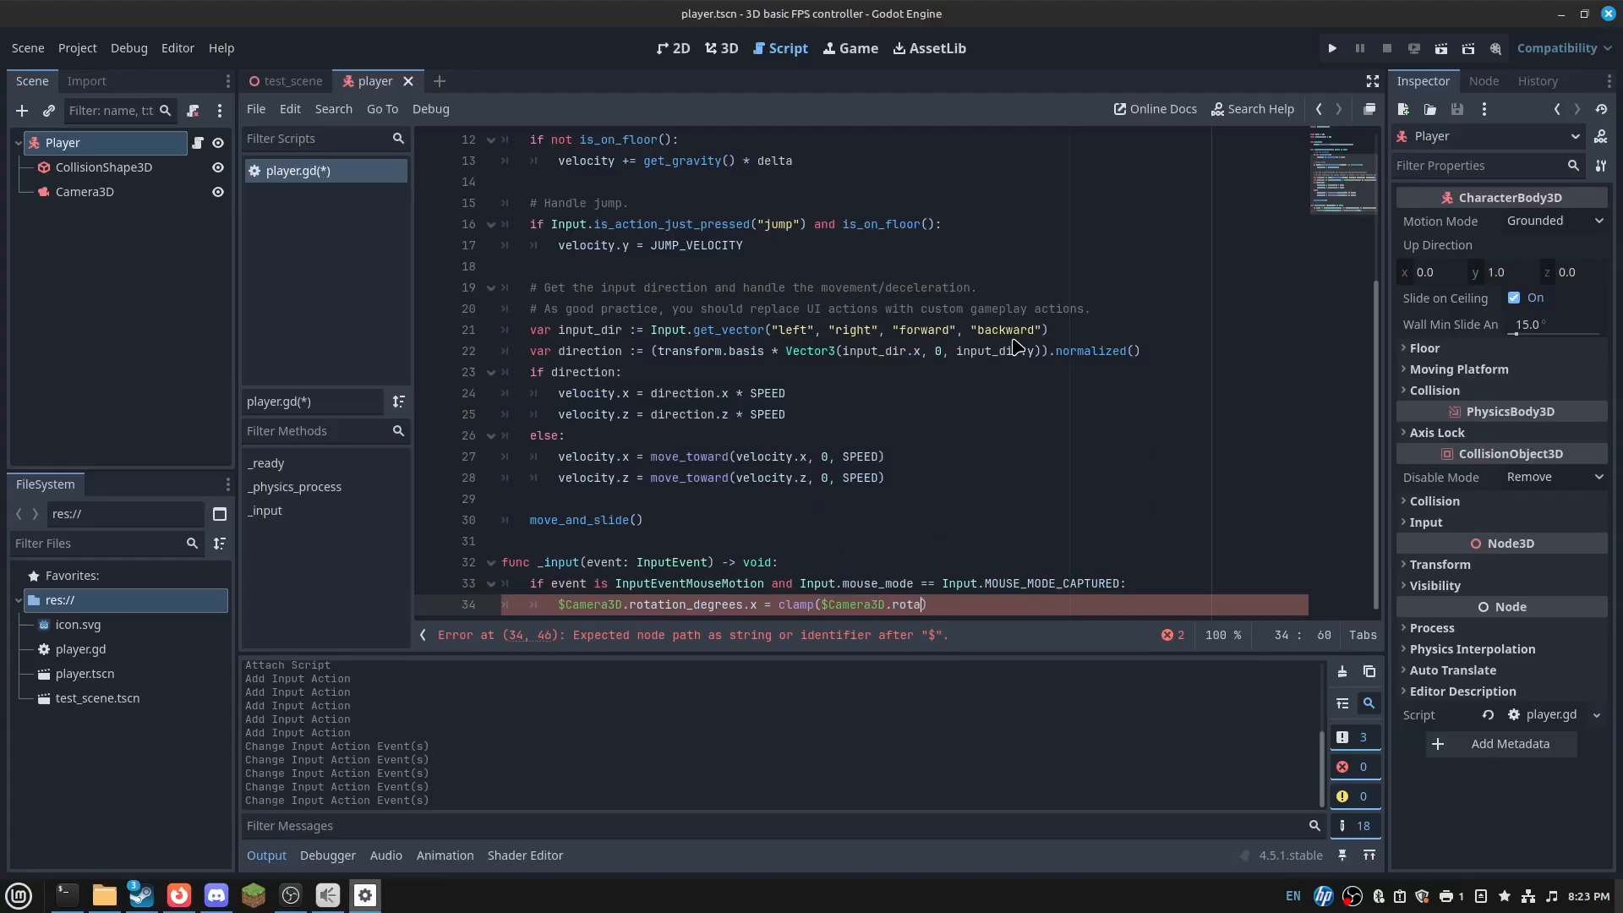
text(tion_degrees.)
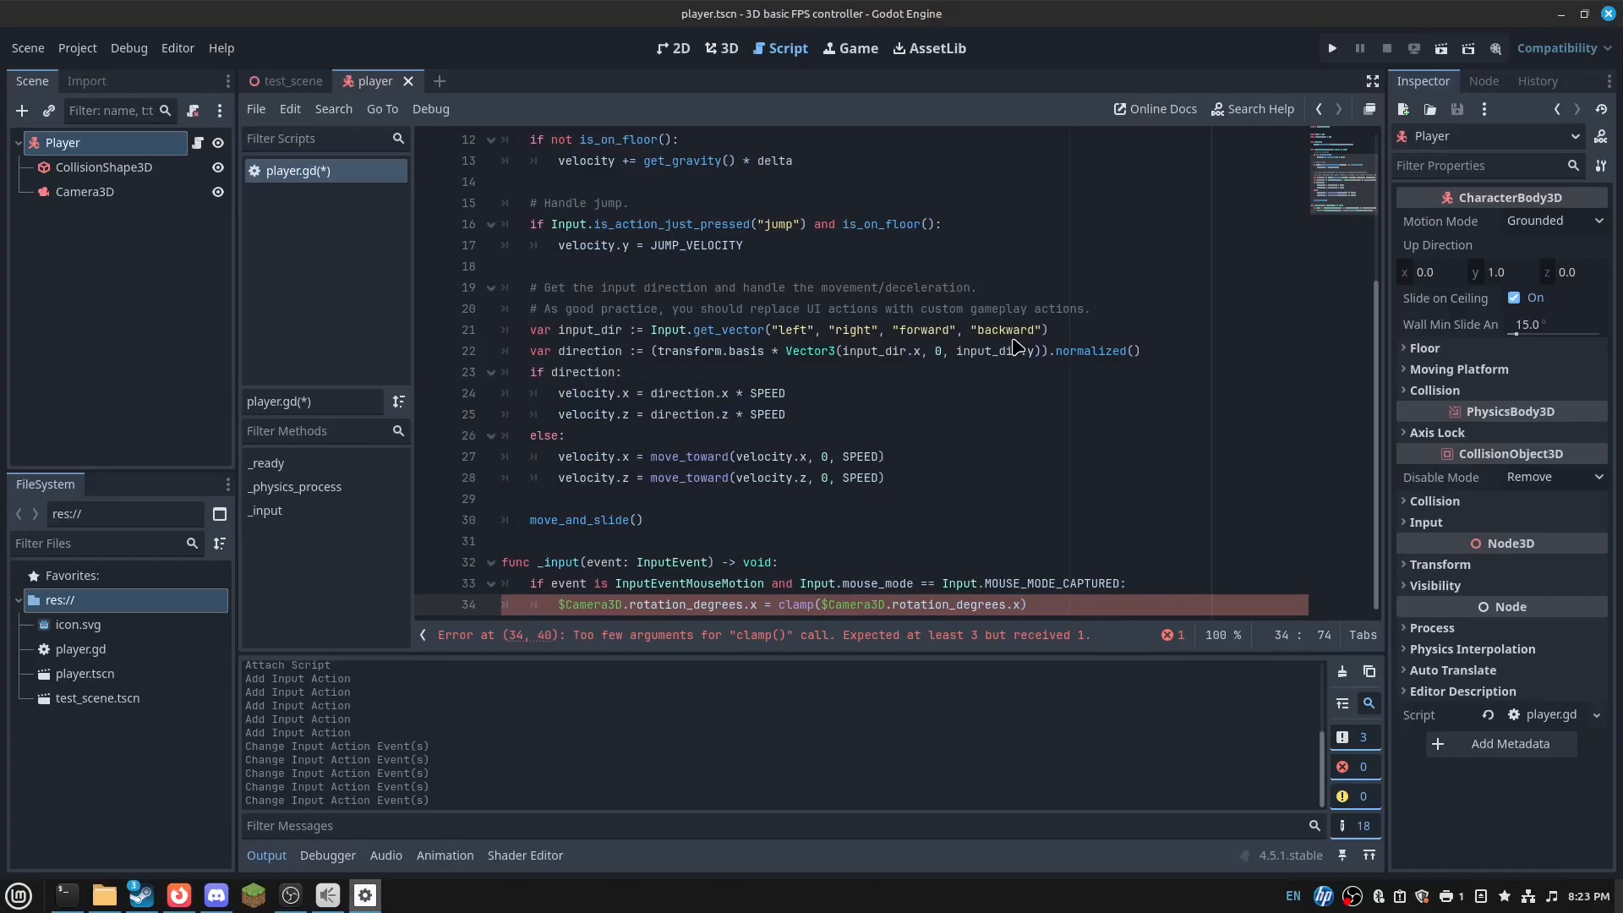
text(x -)
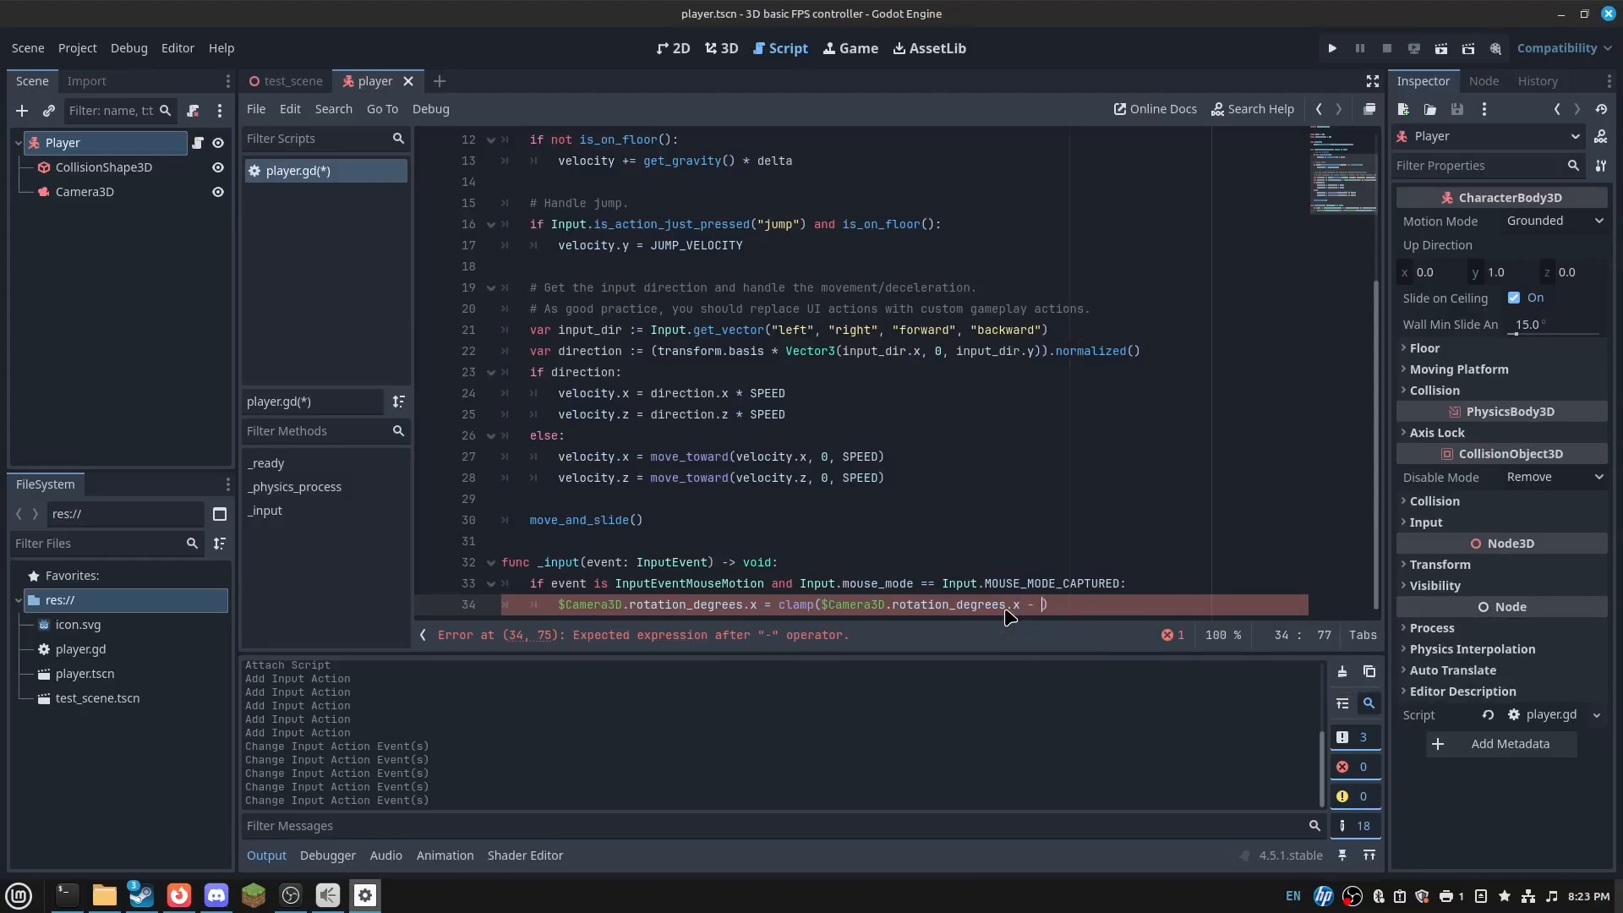
text( event.rel)
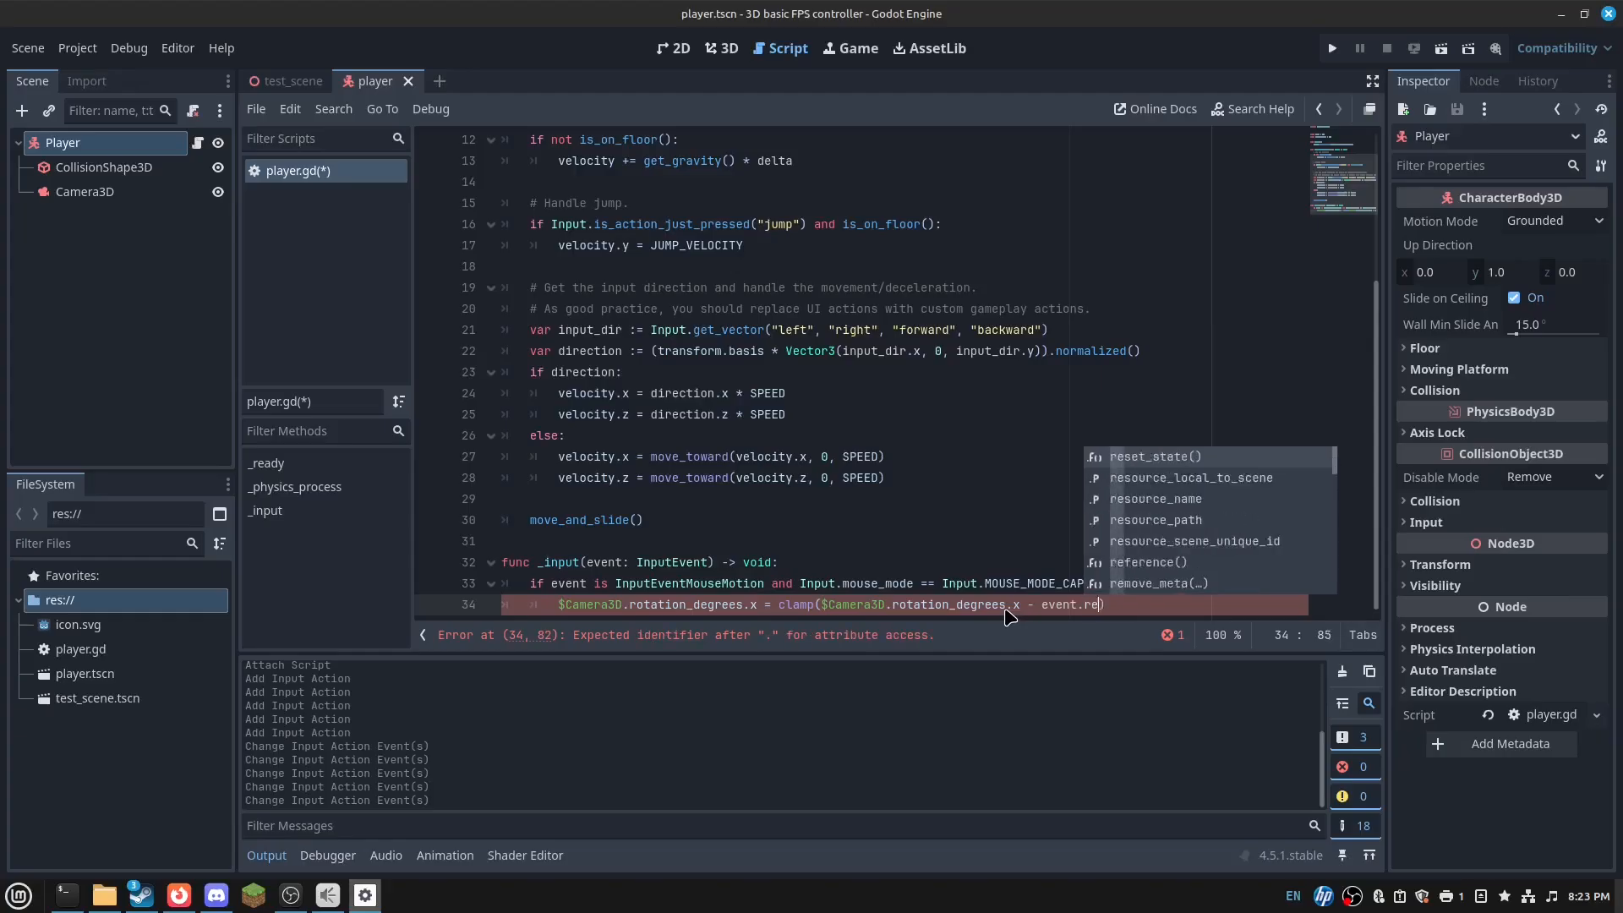
text(ative.y*0.8,-)
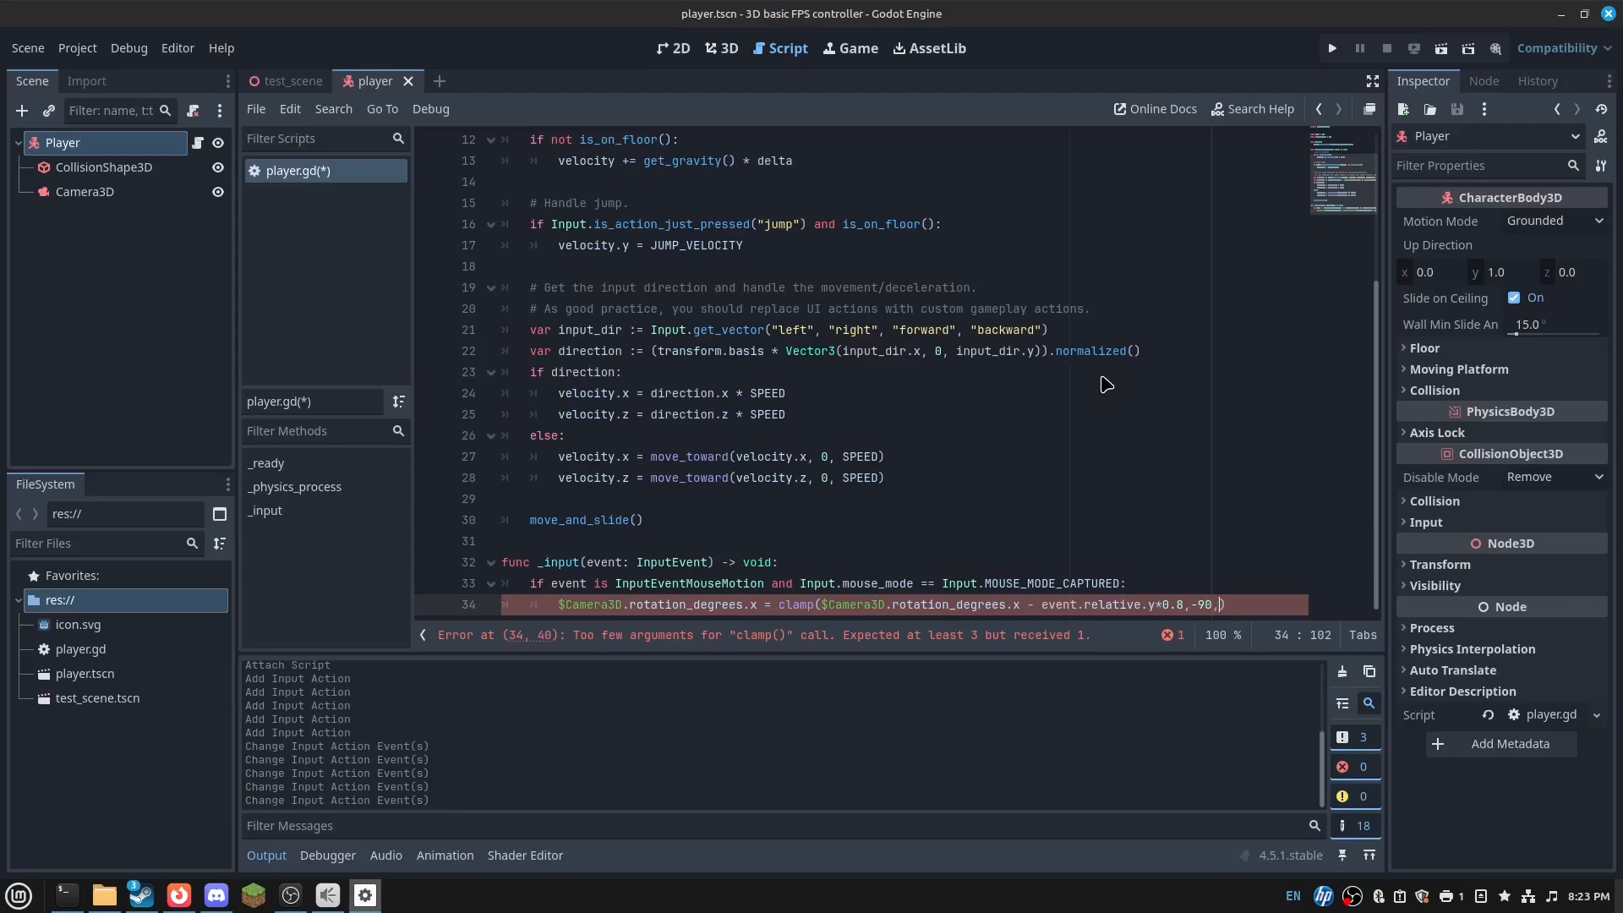
text(90)
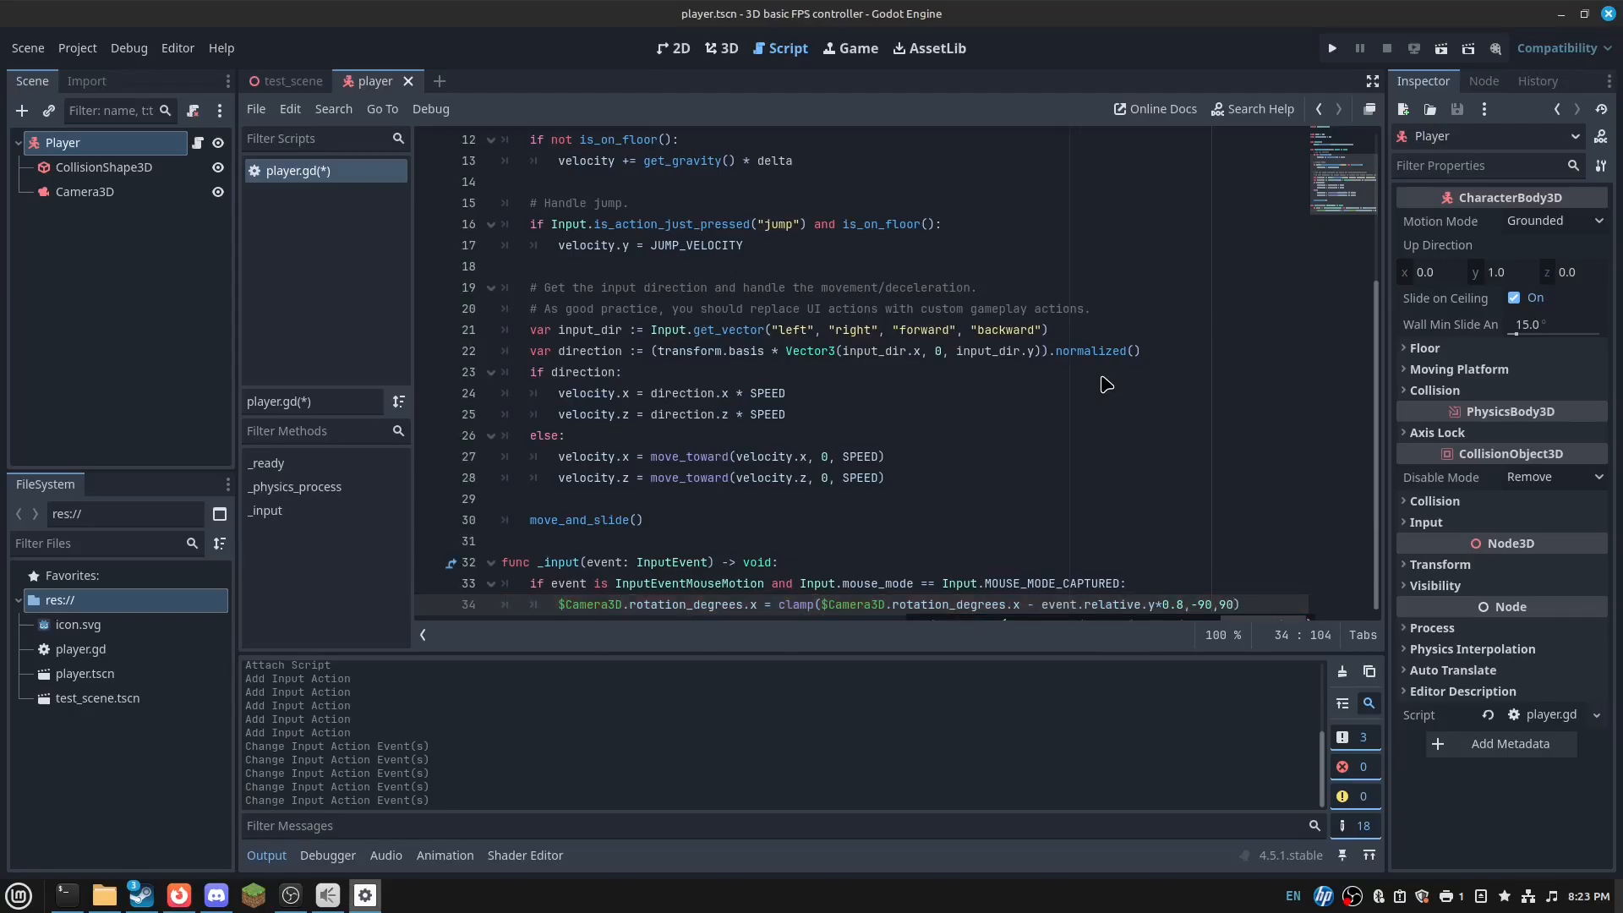
key(Return)
text(rees.)
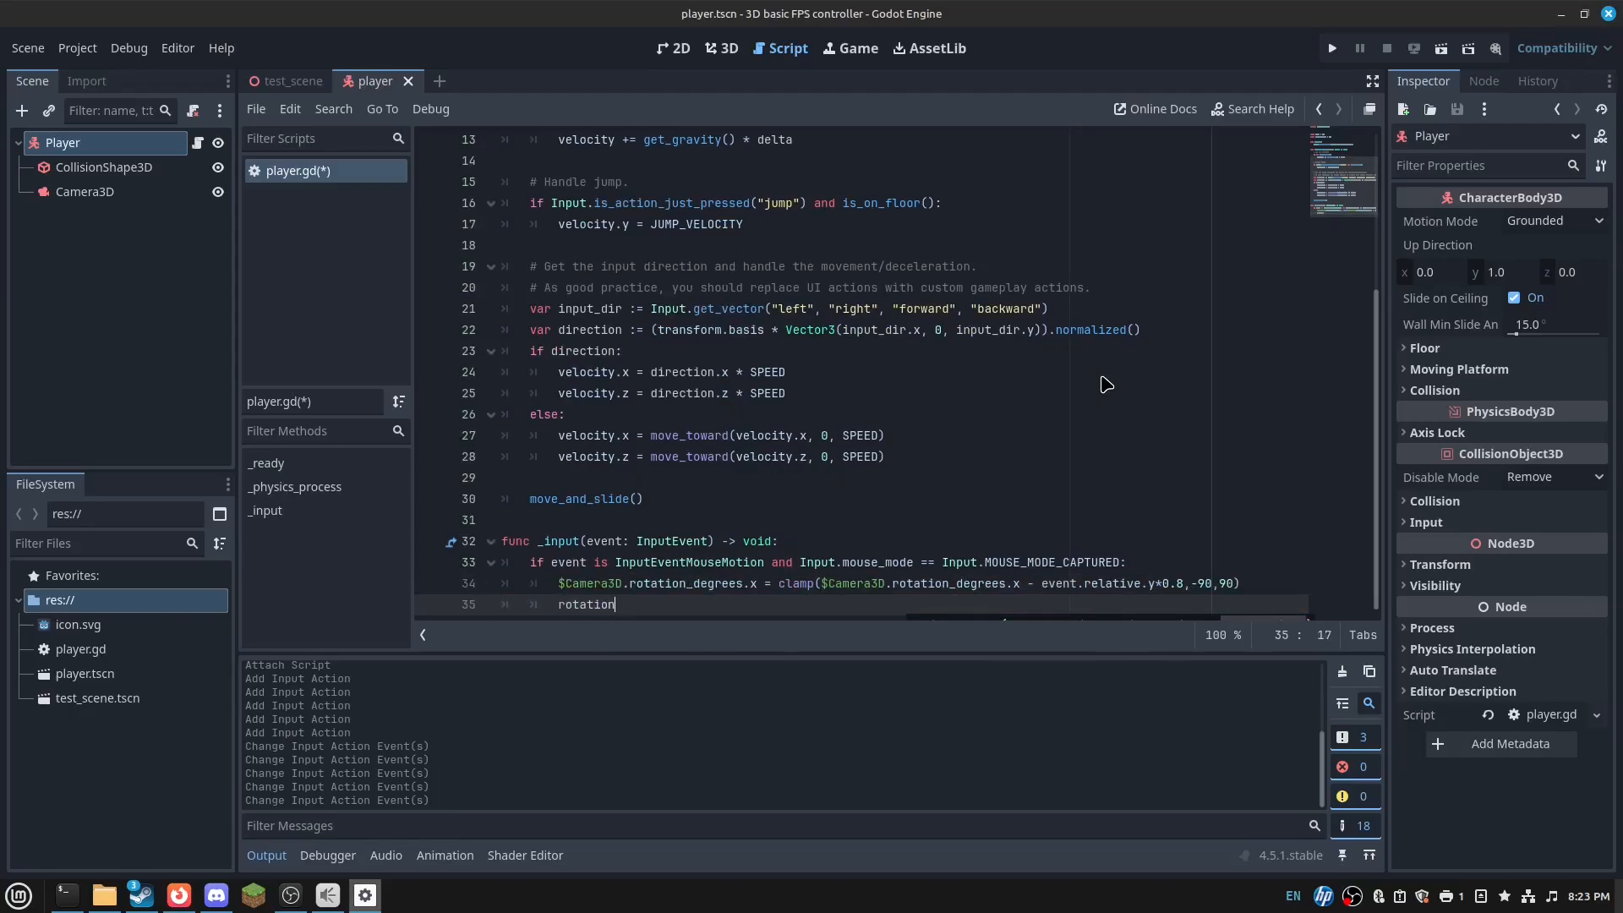
text(y =)
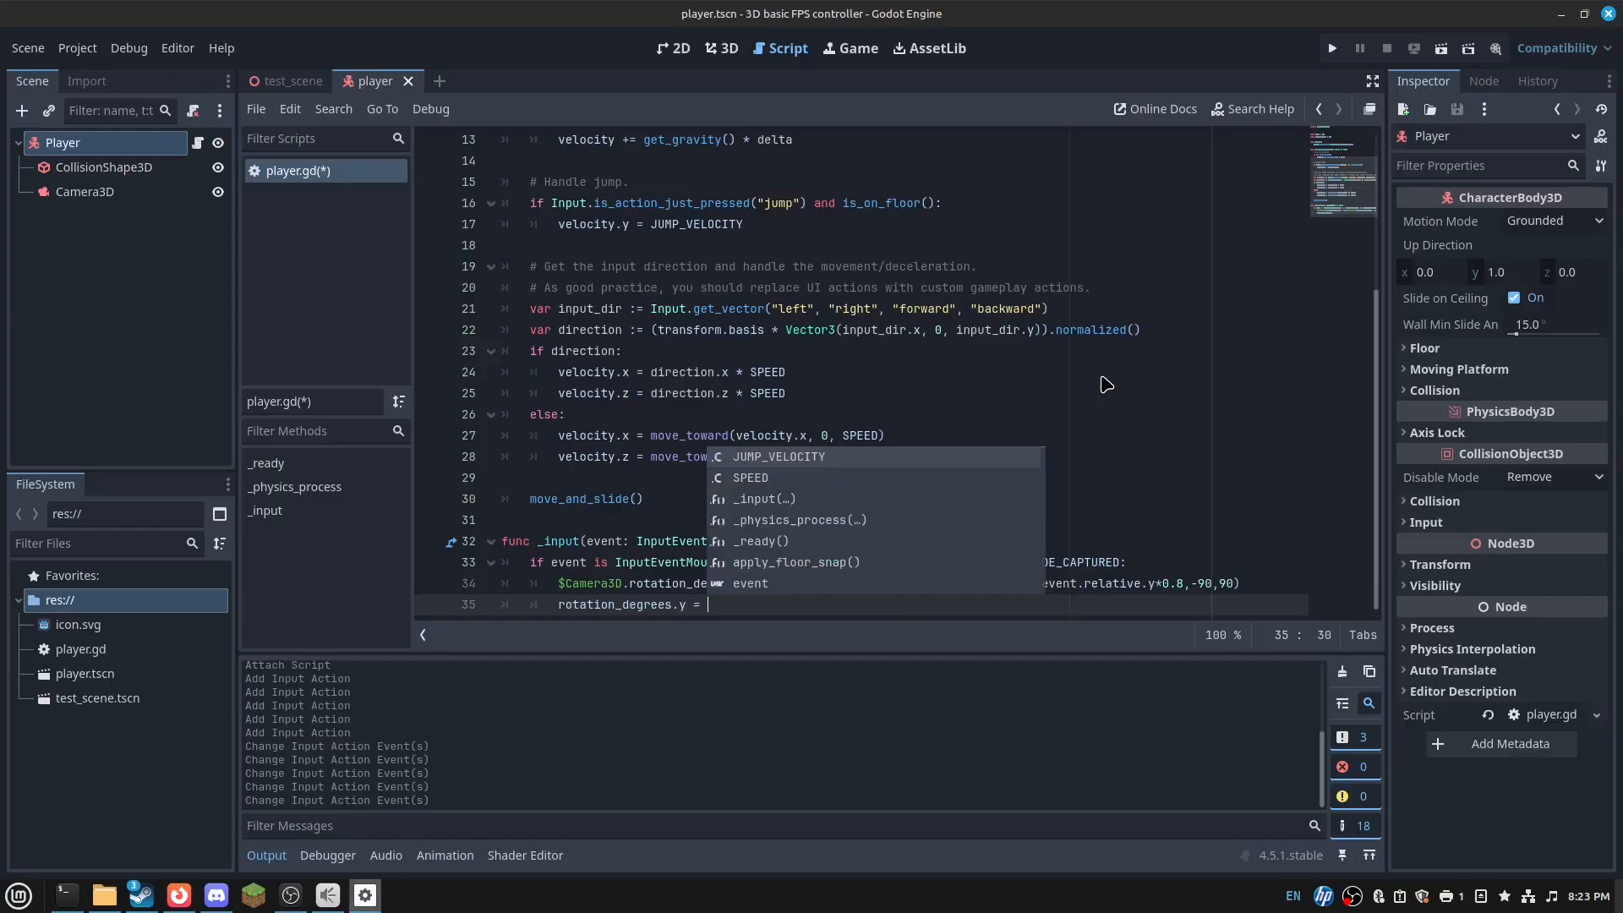
key(BackSpace)
key(BackSpace)
text(-=)
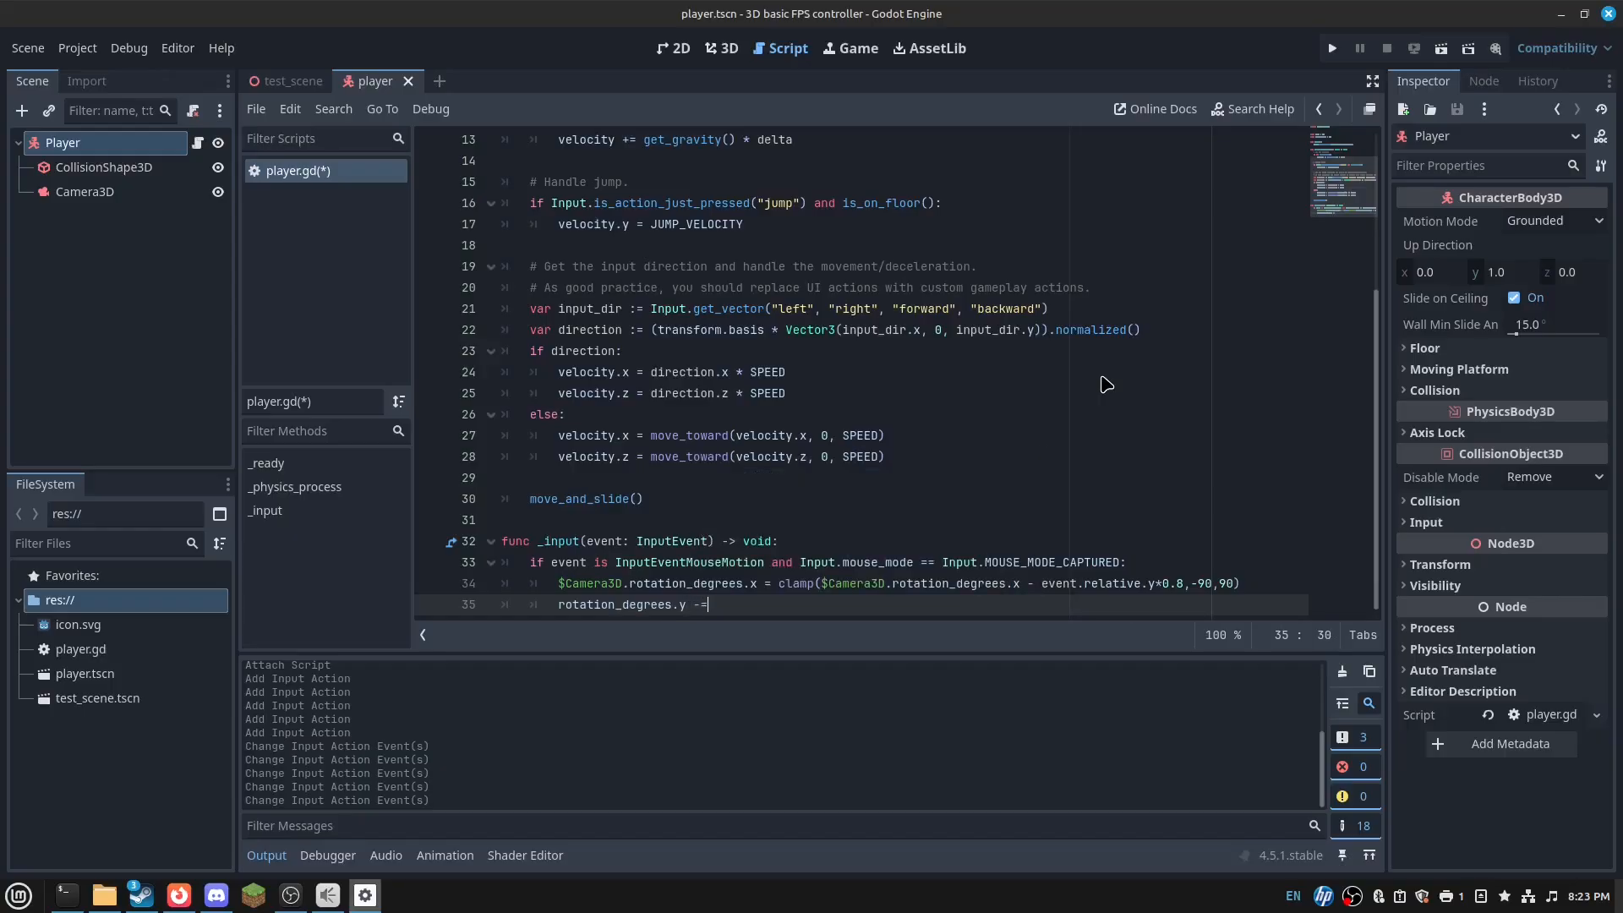
text( event.relative.)
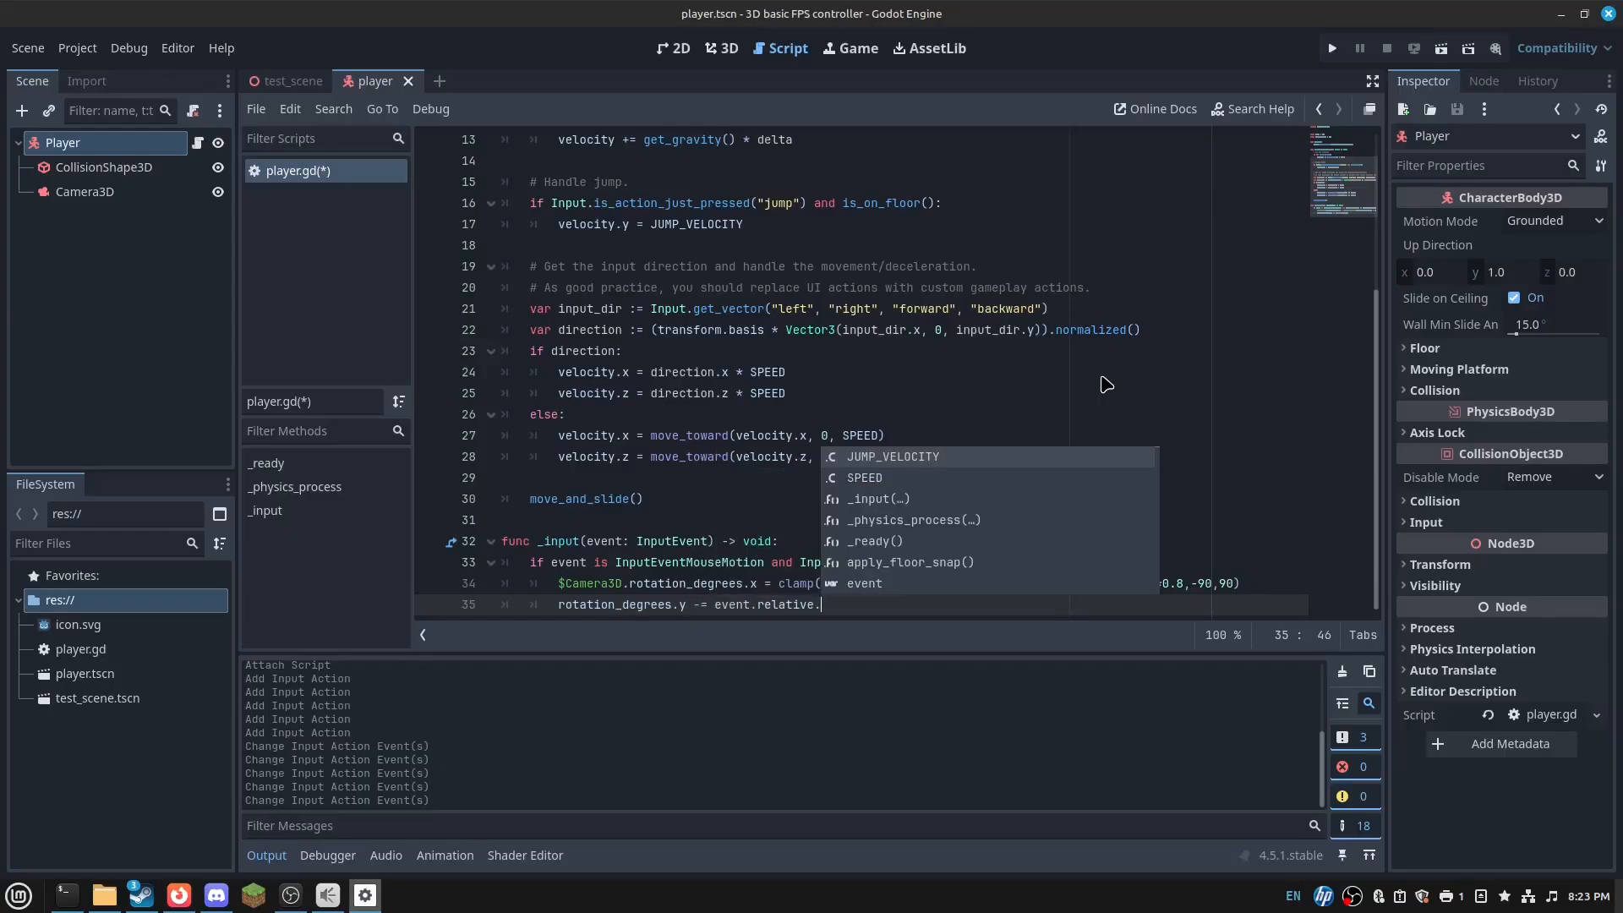
text(x*0.8)
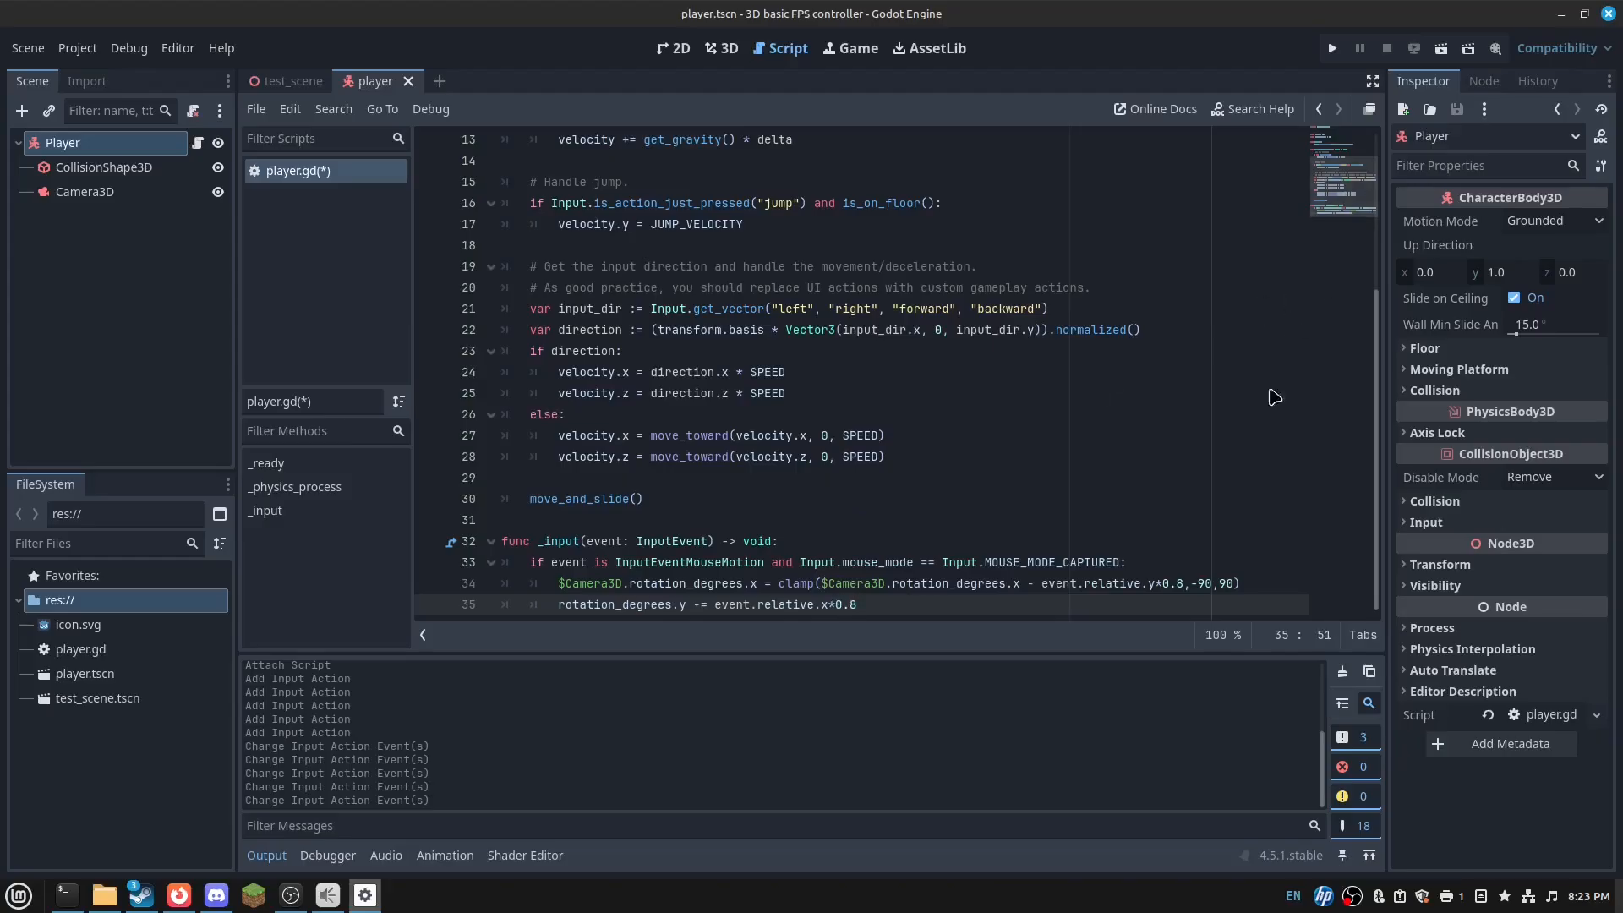
click(862, 506)
click(857, 511)
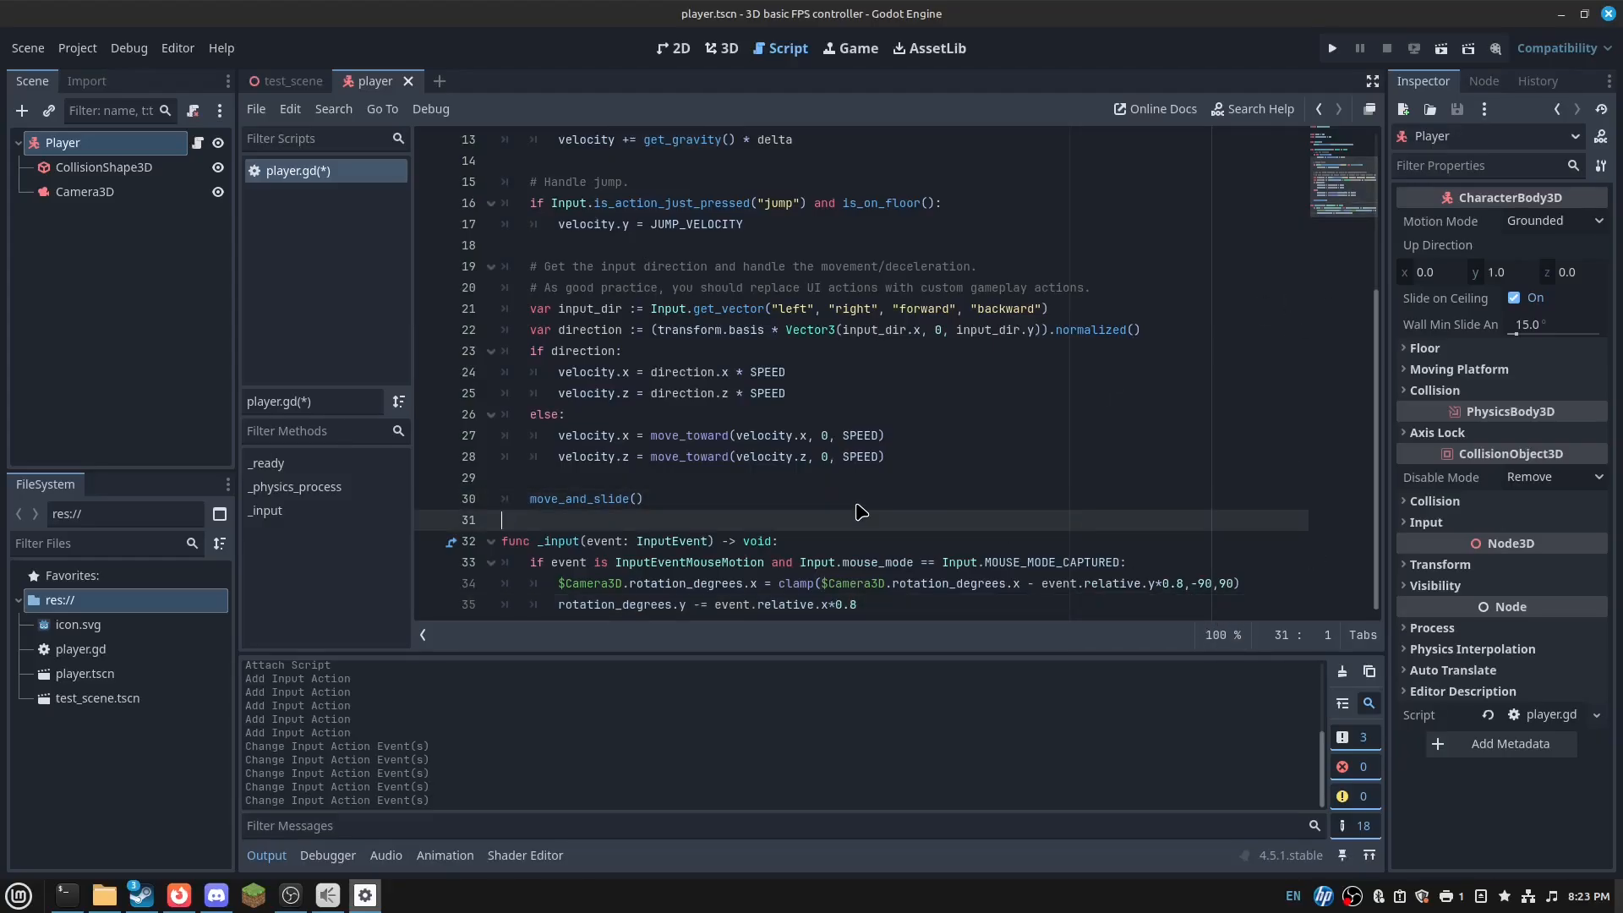
scroll(854, 508, up, 4)
click(680, 332)
click(606, 249)
key(Return)
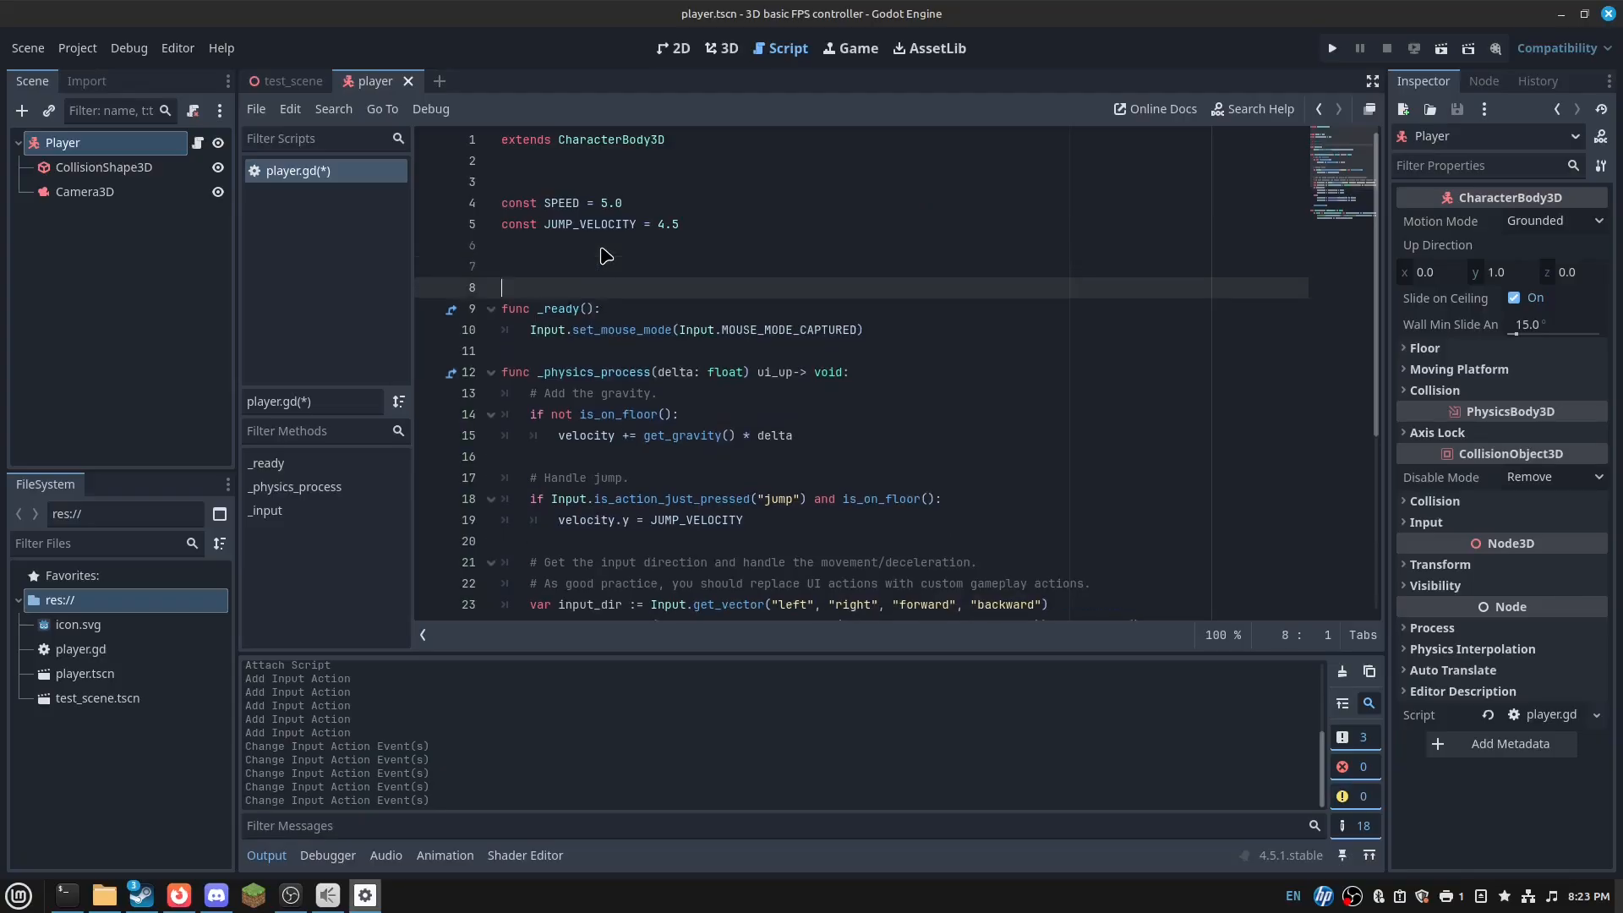
key(BackSpace)
key(Up)
key(Up)
key(Up)
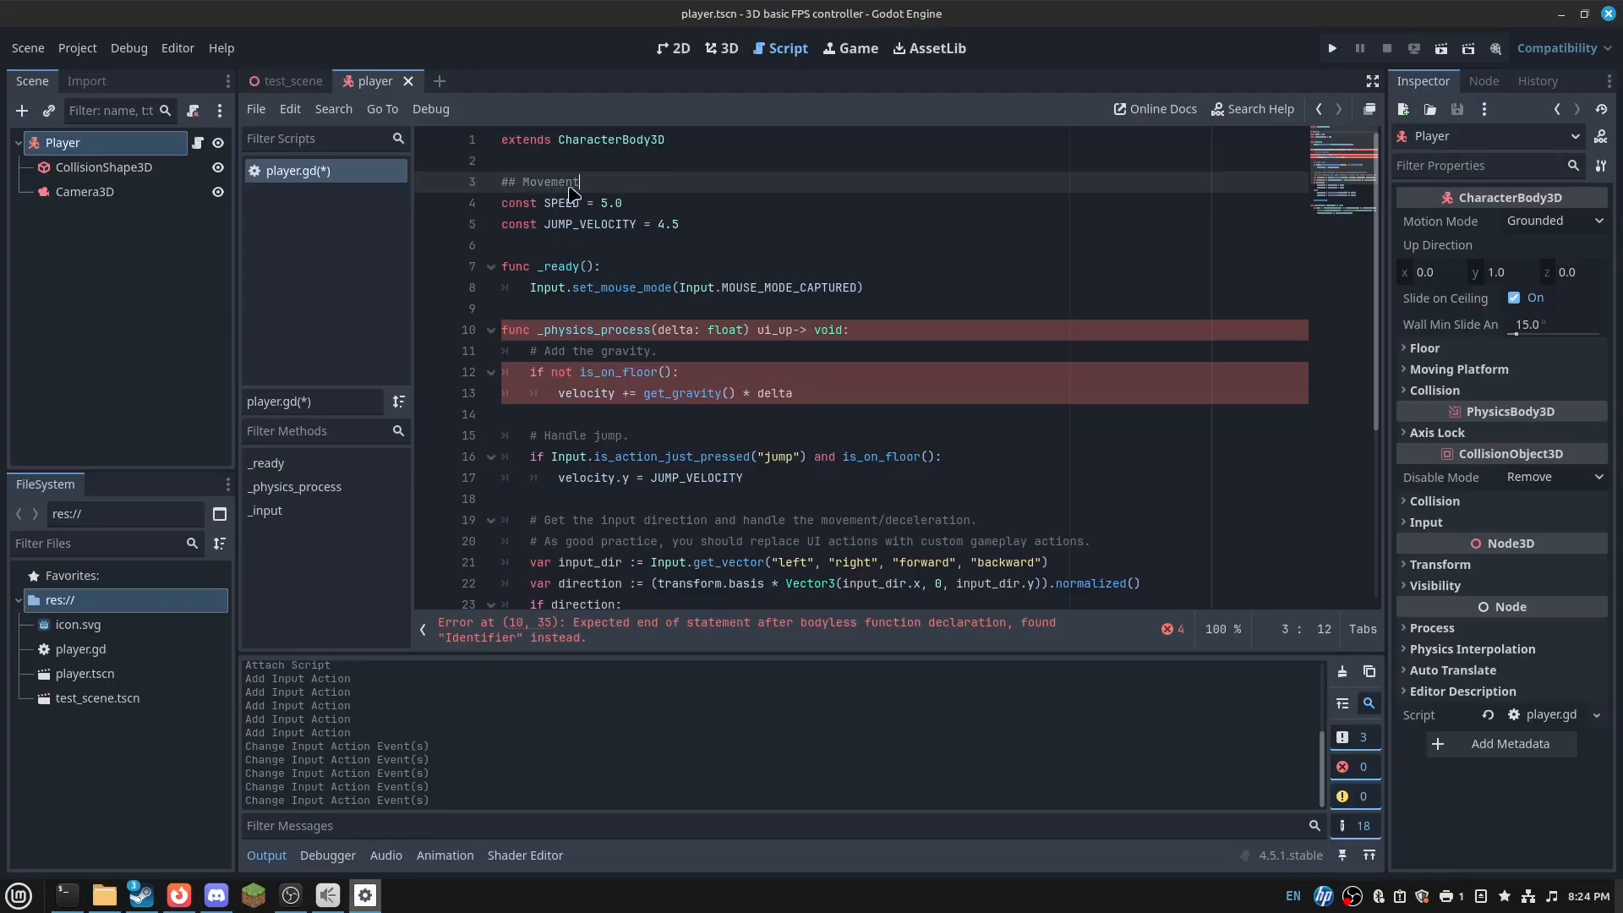
drag(580, 183, 550, 166)
text(@)
key(BackSpace)
key(Return)
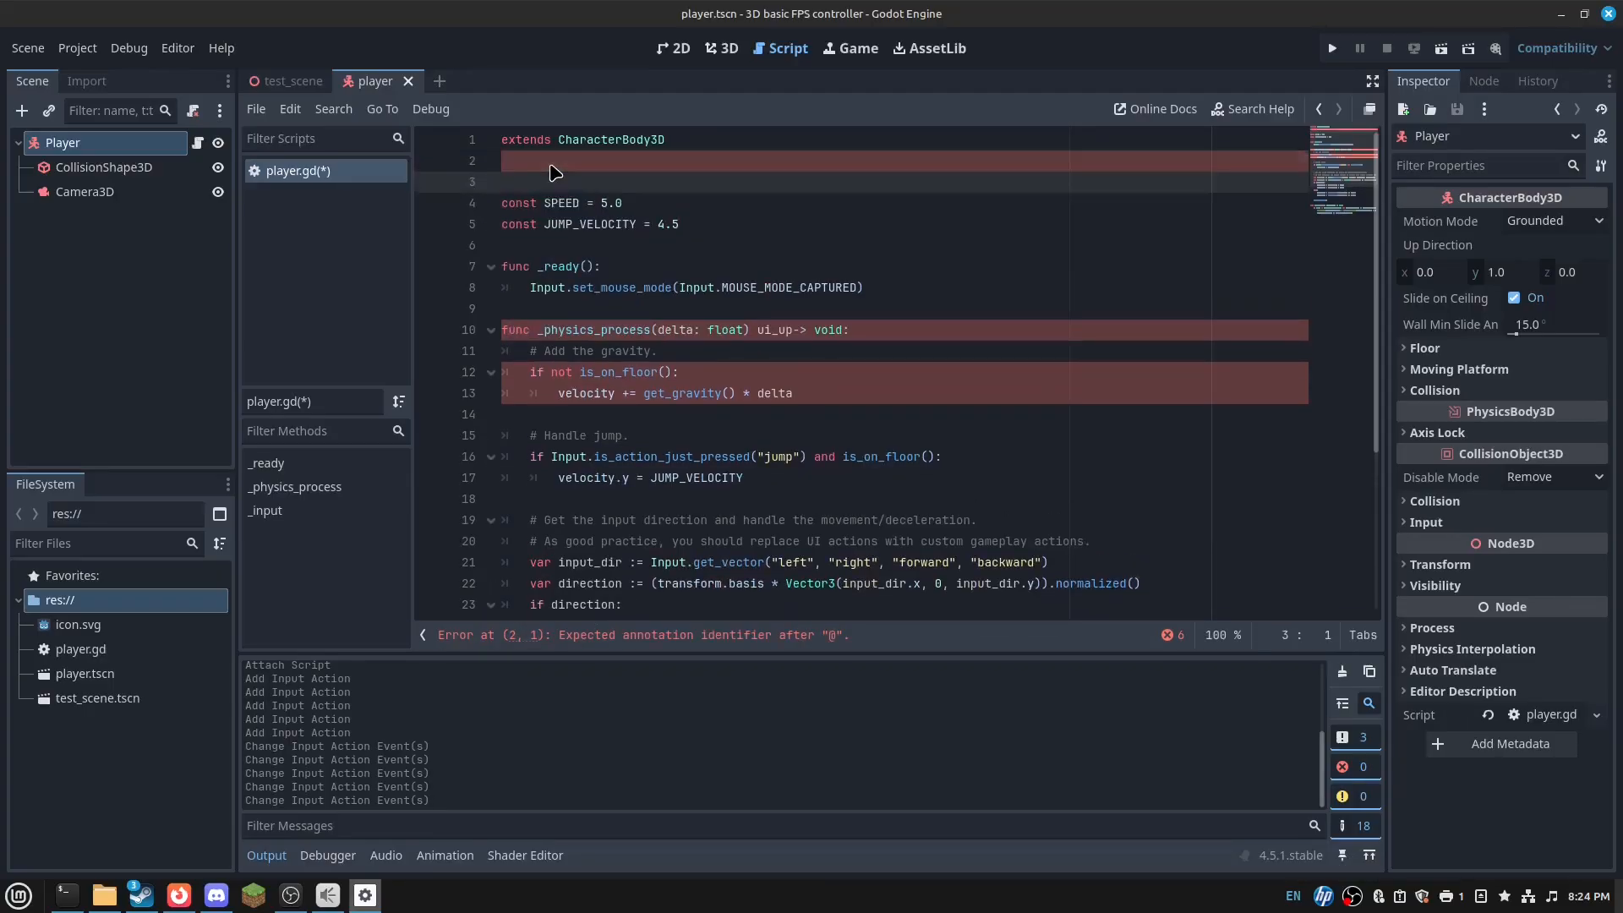
text(@expo)
key(Down)
key(Return)
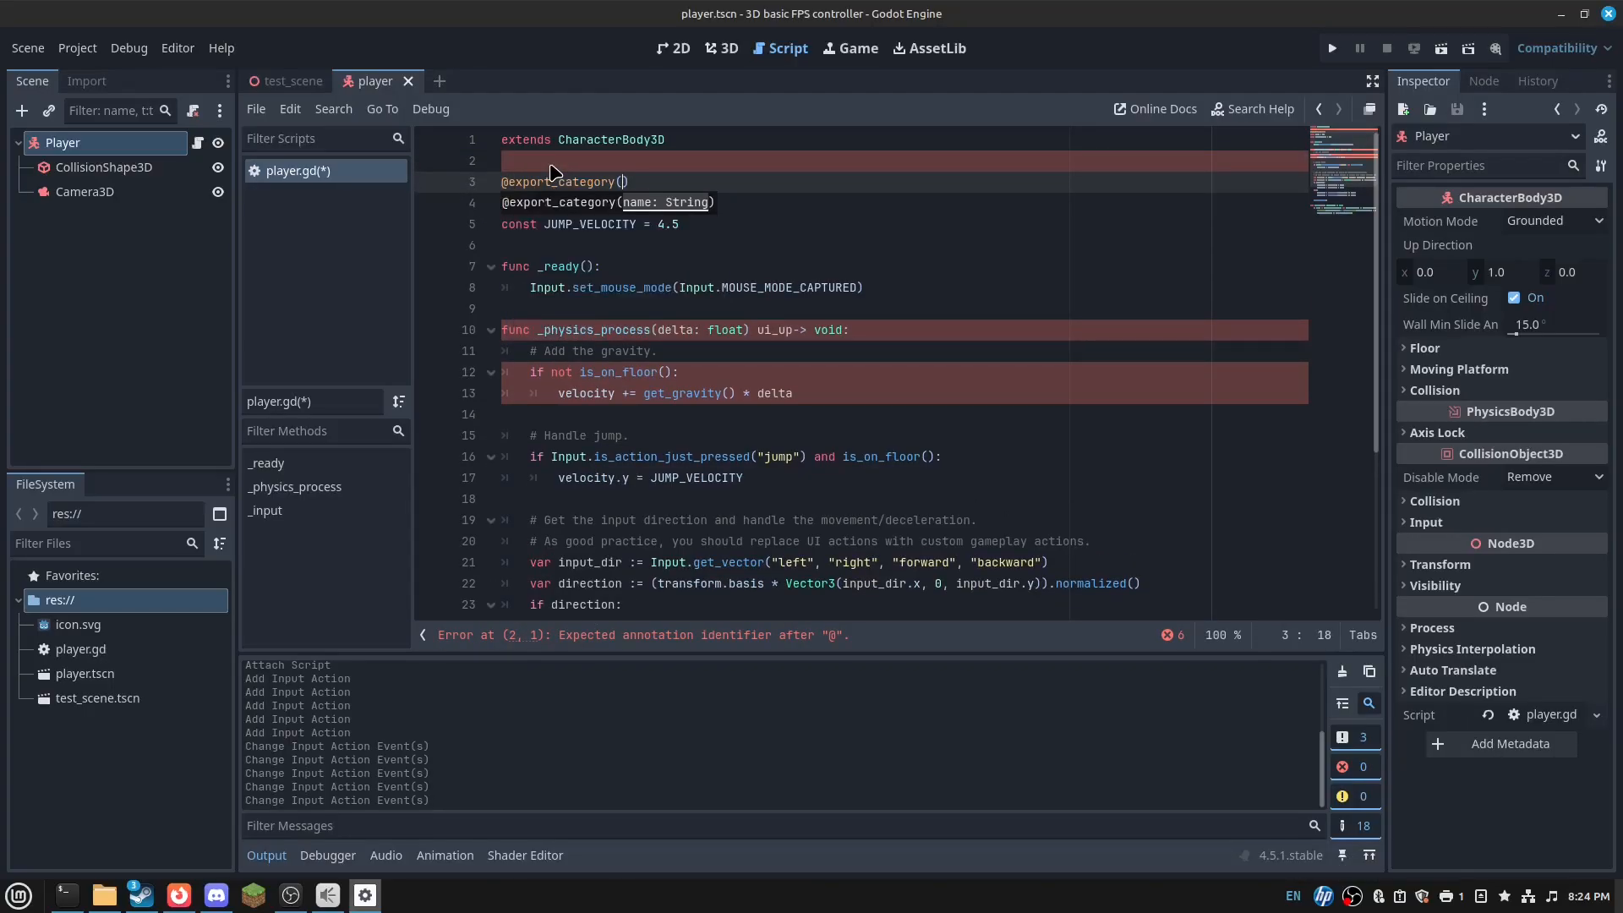
text("Movement Control)
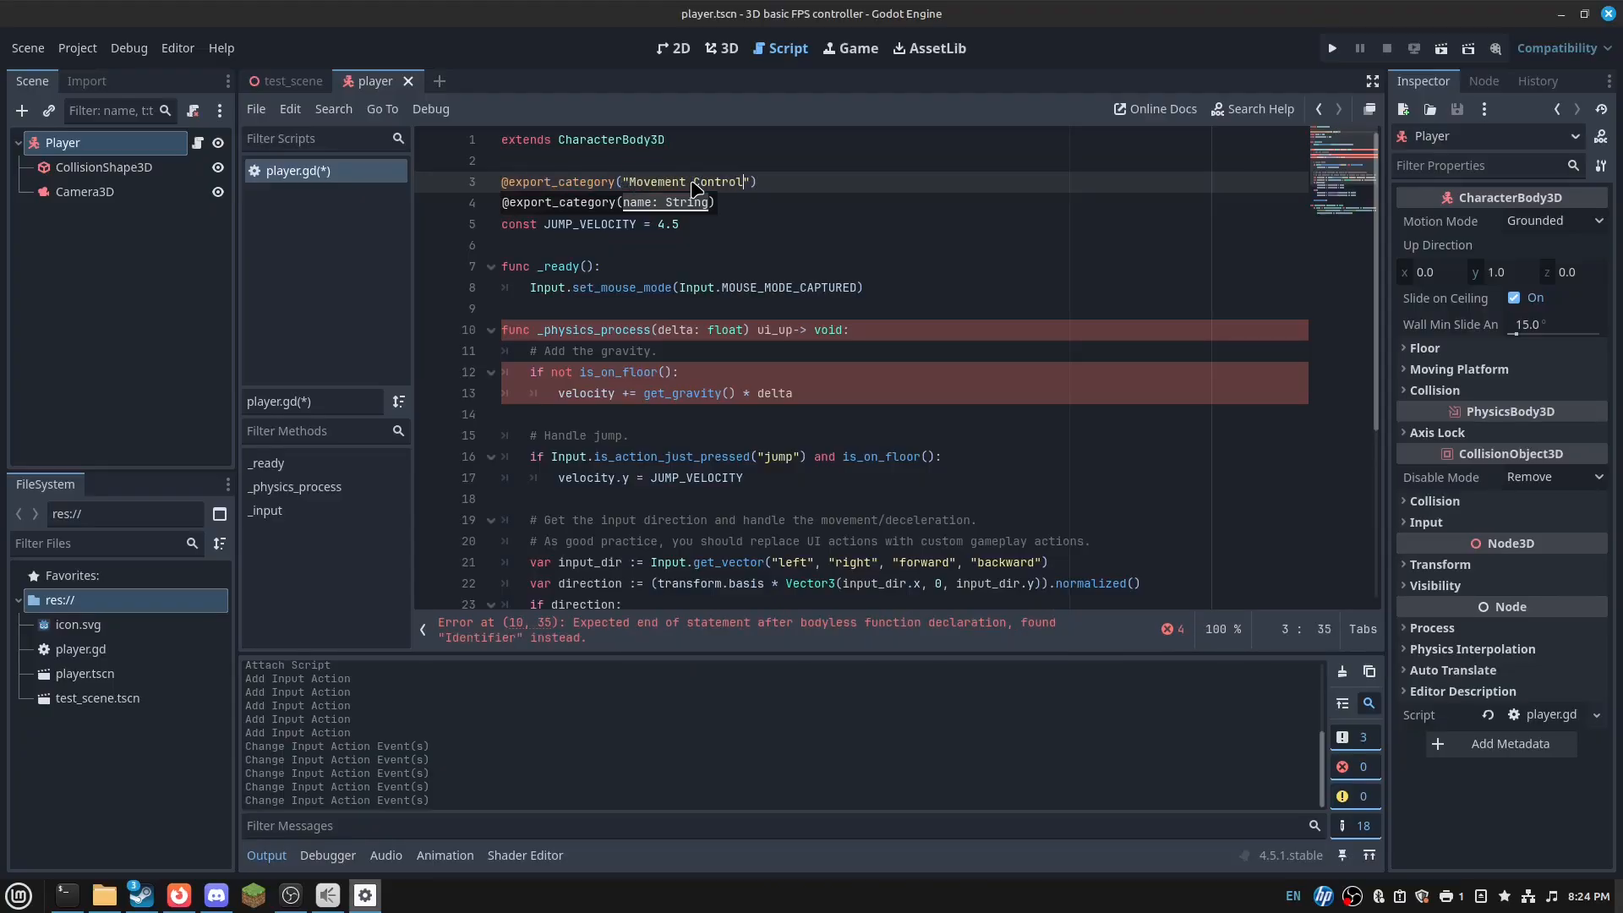
click(594, 242)
drag(544, 205, 501, 205)
text(@e)
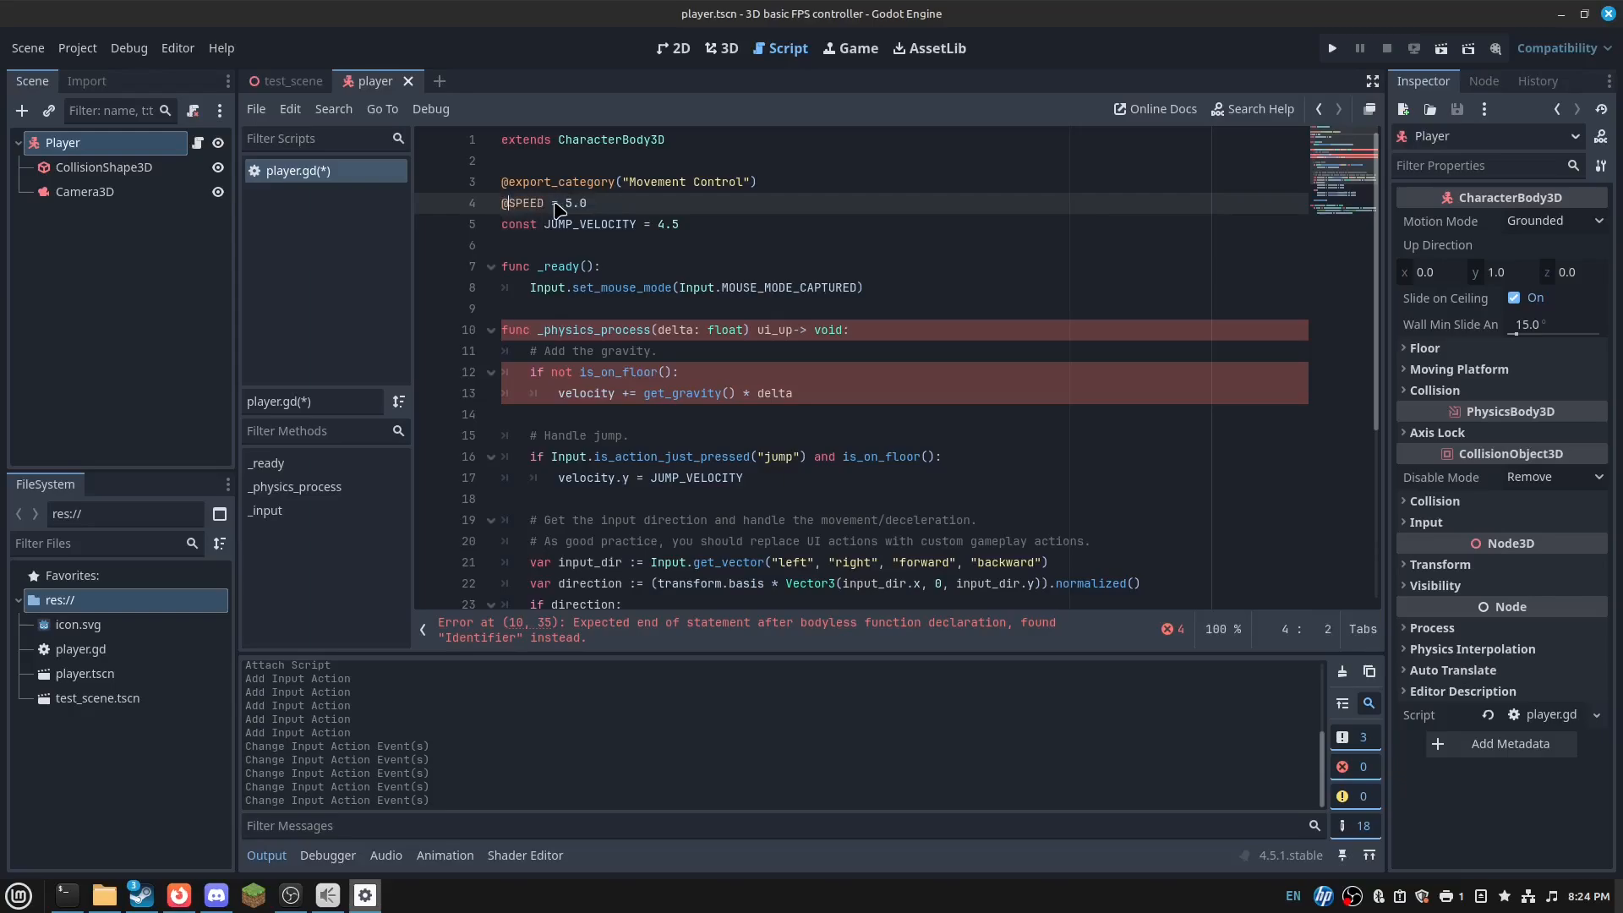
text(xport var)
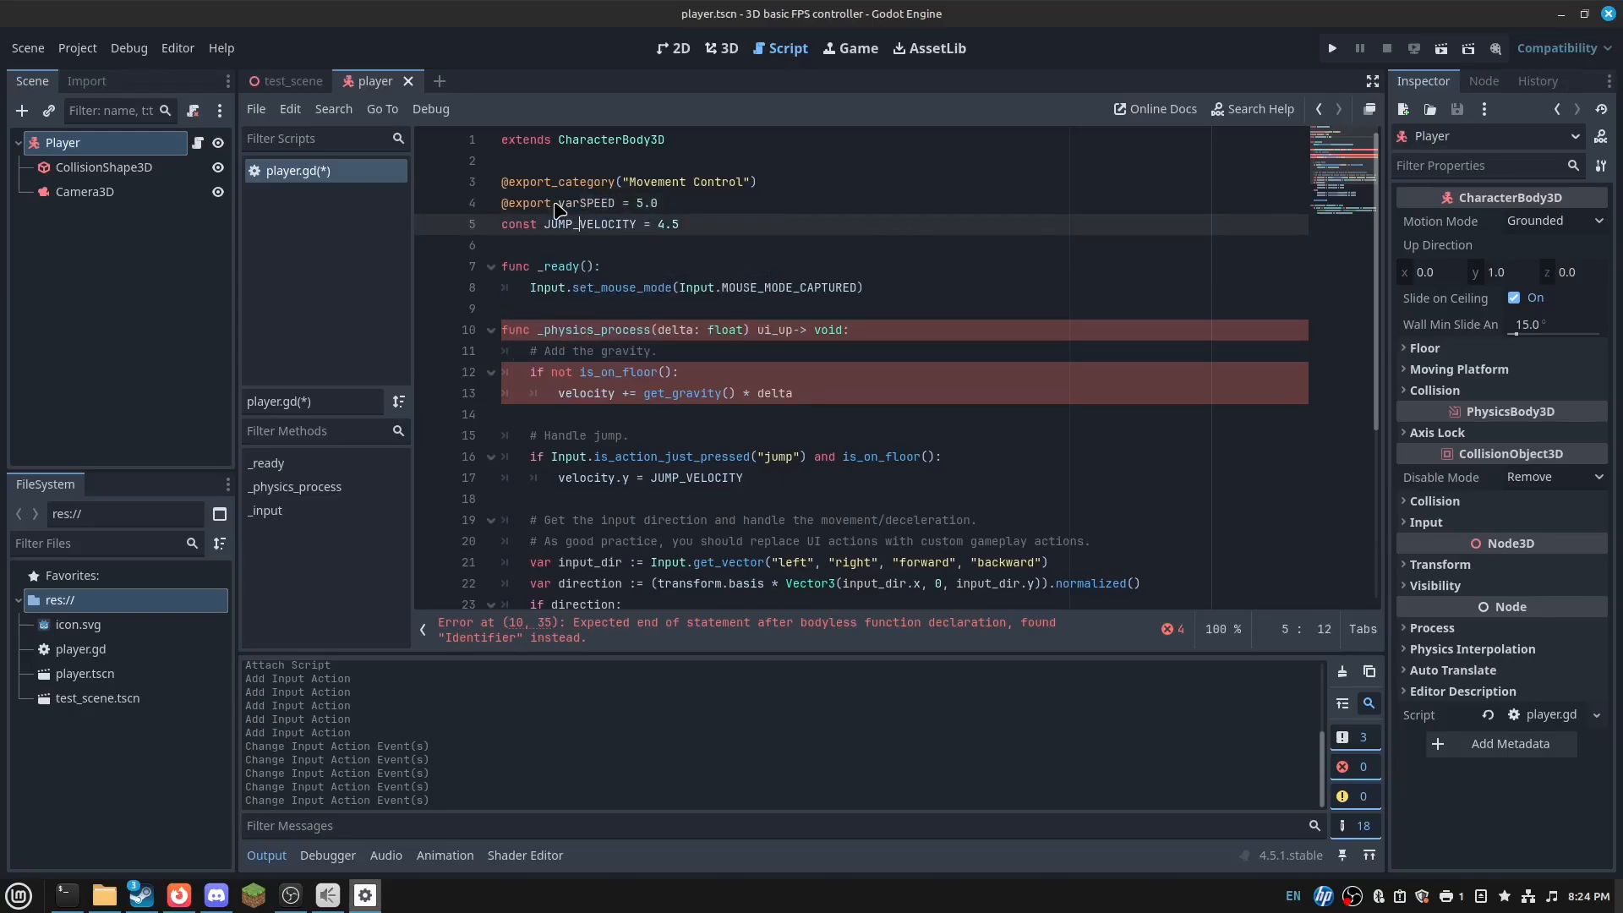
key(Down)
key(Down)
key(Left)
key(Up)
key(Down)
key(Down)
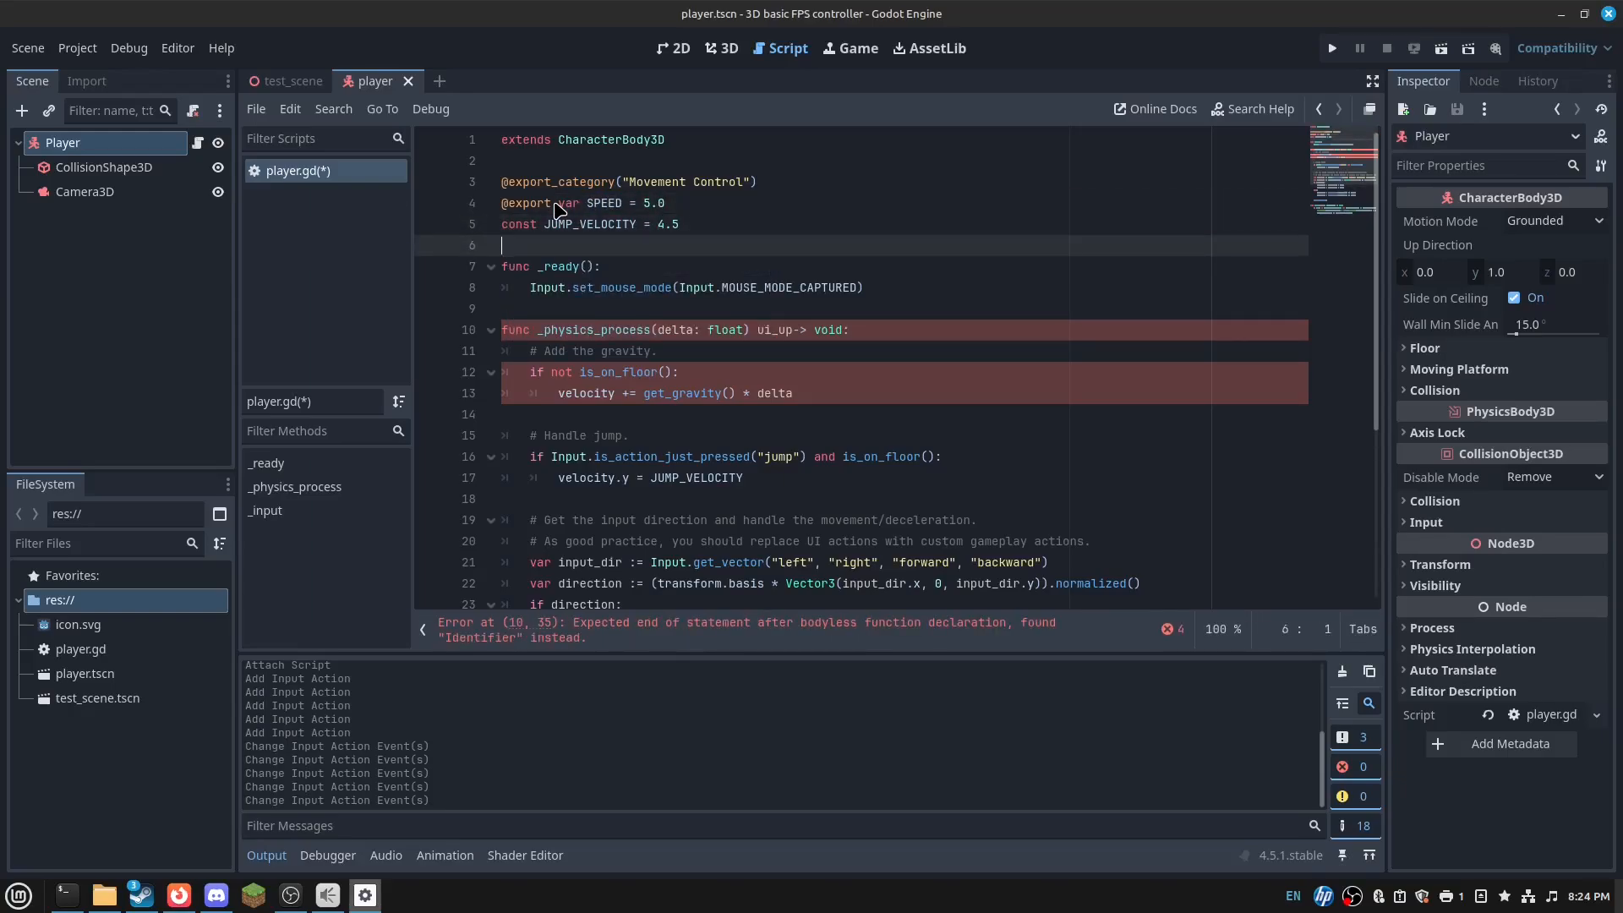
key(Left)
drag(537, 224, 502, 225)
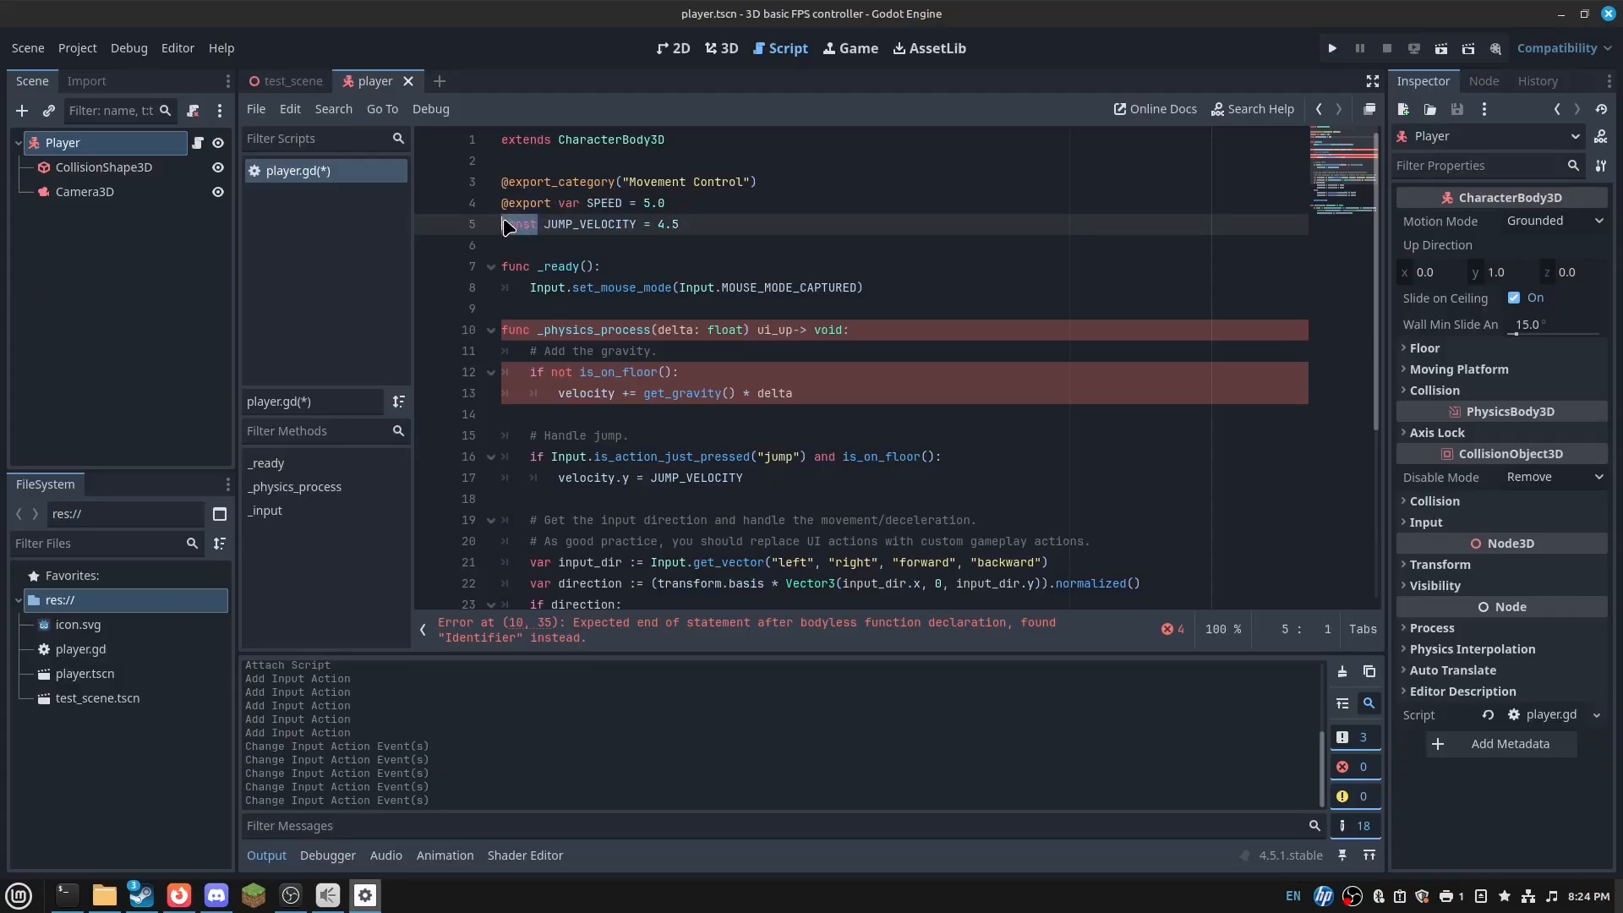
text(@export var)
key(ctrl+s)
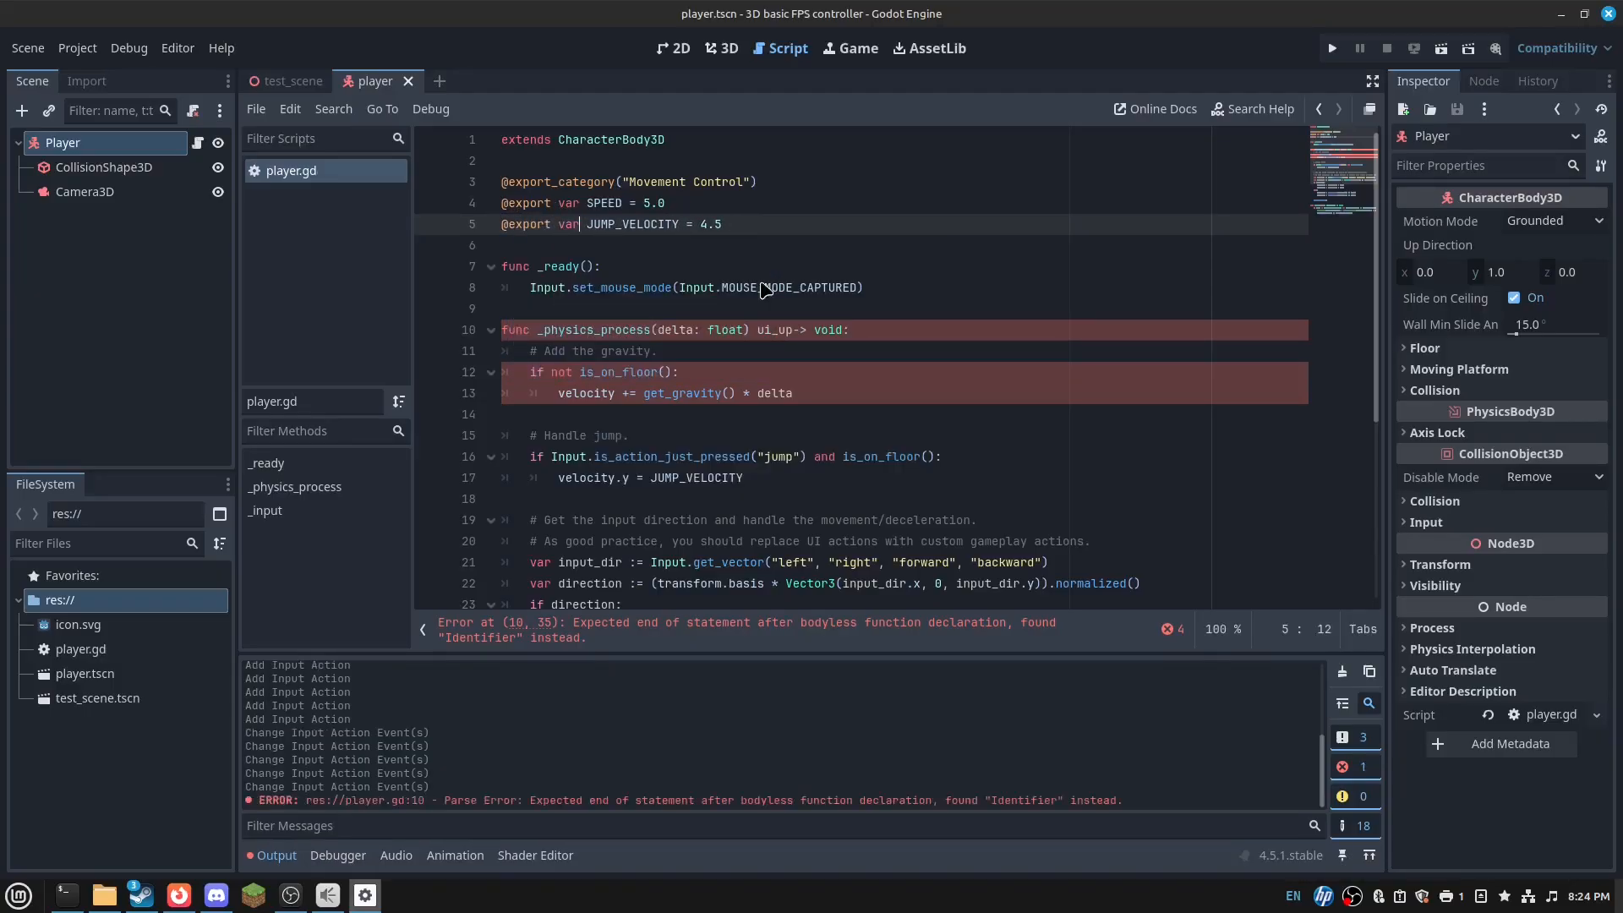
- Jump from the error message to the parse error on line 10
key(Down)
scroll(744, 262, down, 5)
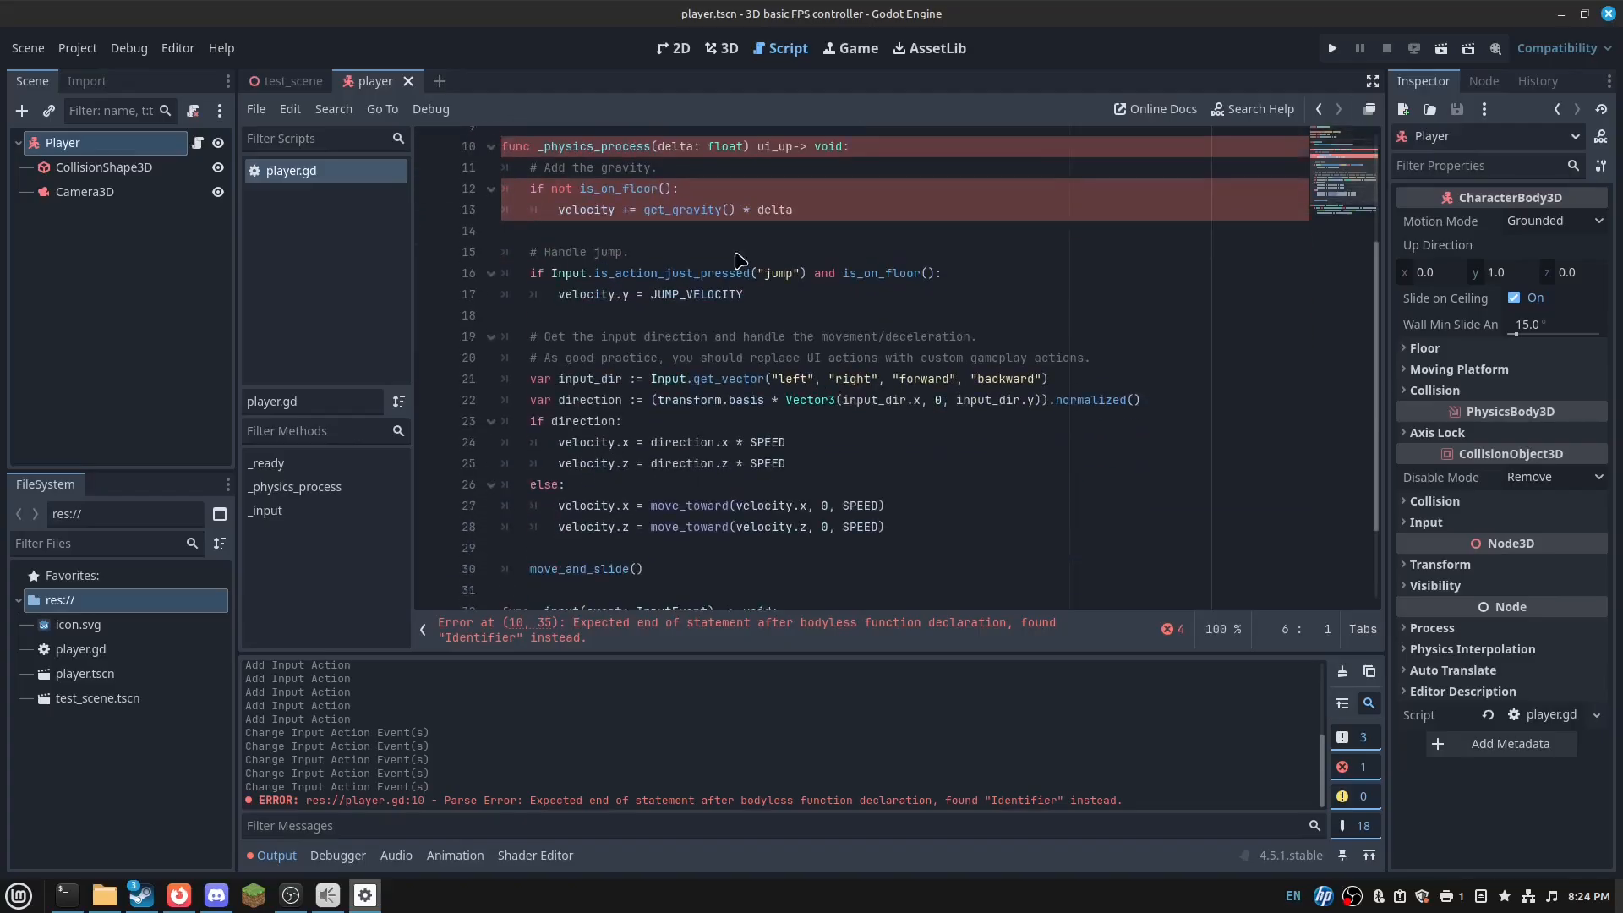
scroll(803, 376, up, 5)
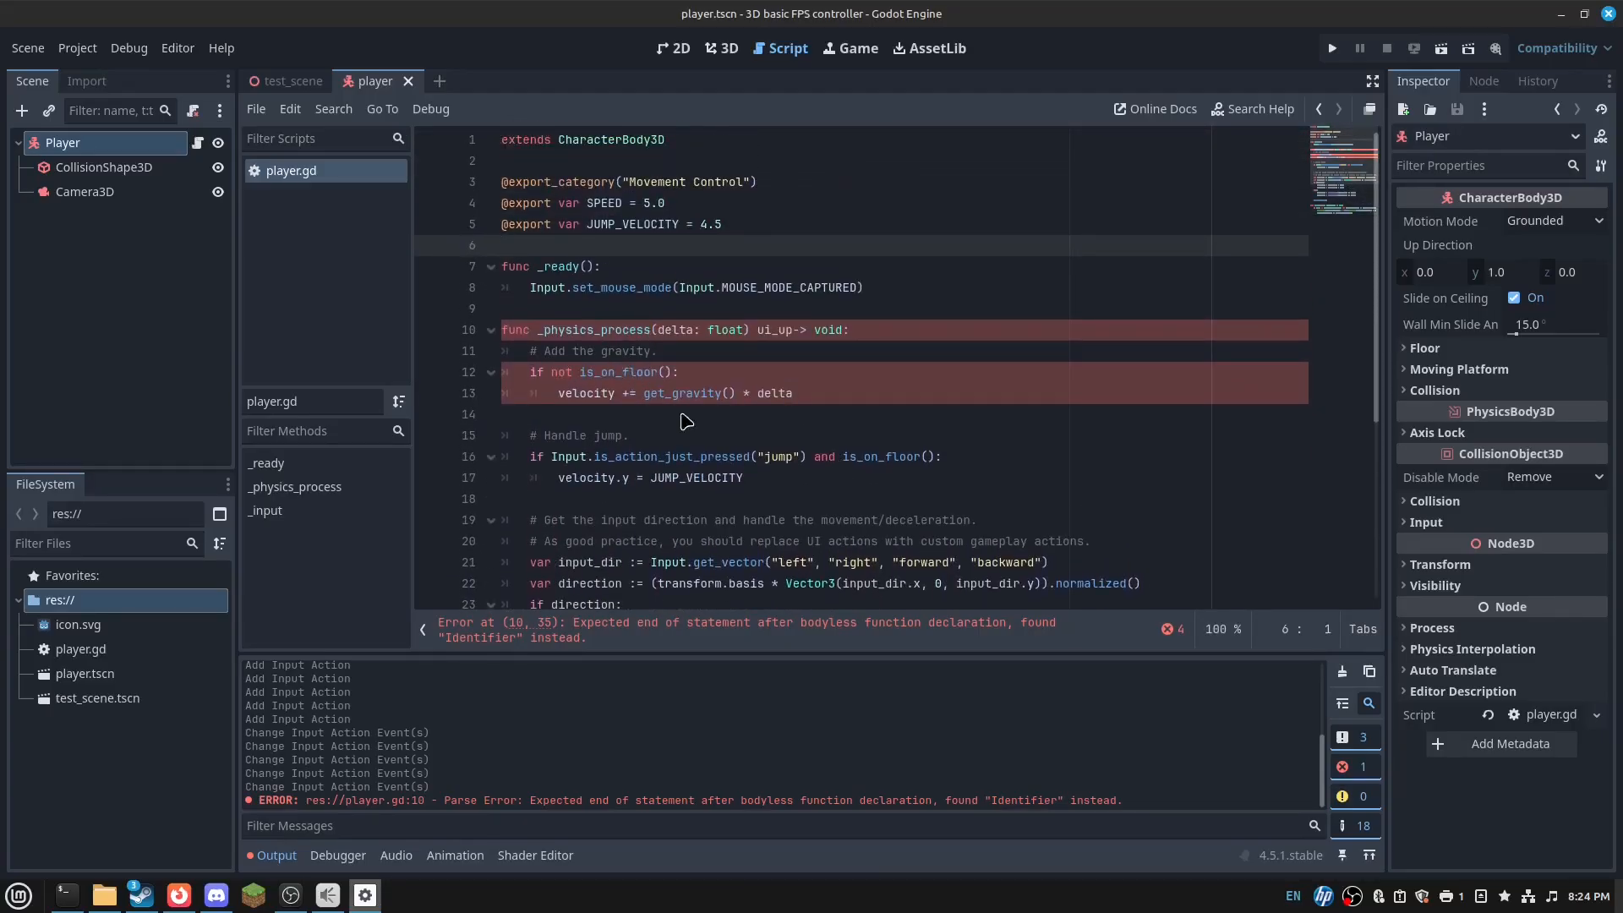
click(774, 622)
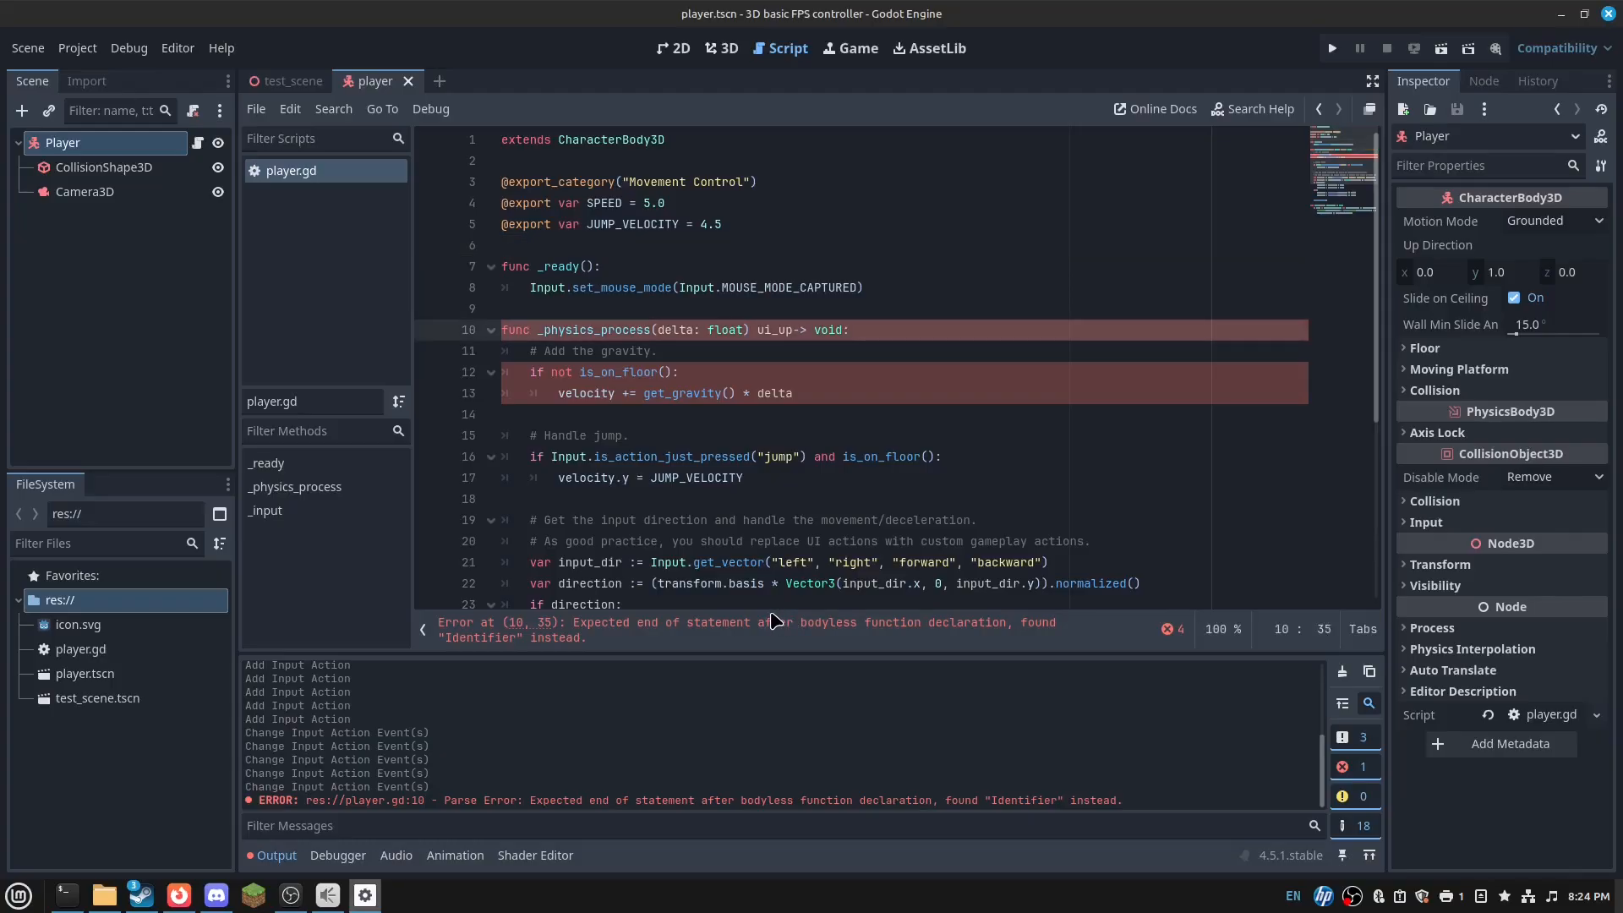
drag(703, 626, 639, 621)
click(588, 629)
click(655, 317)
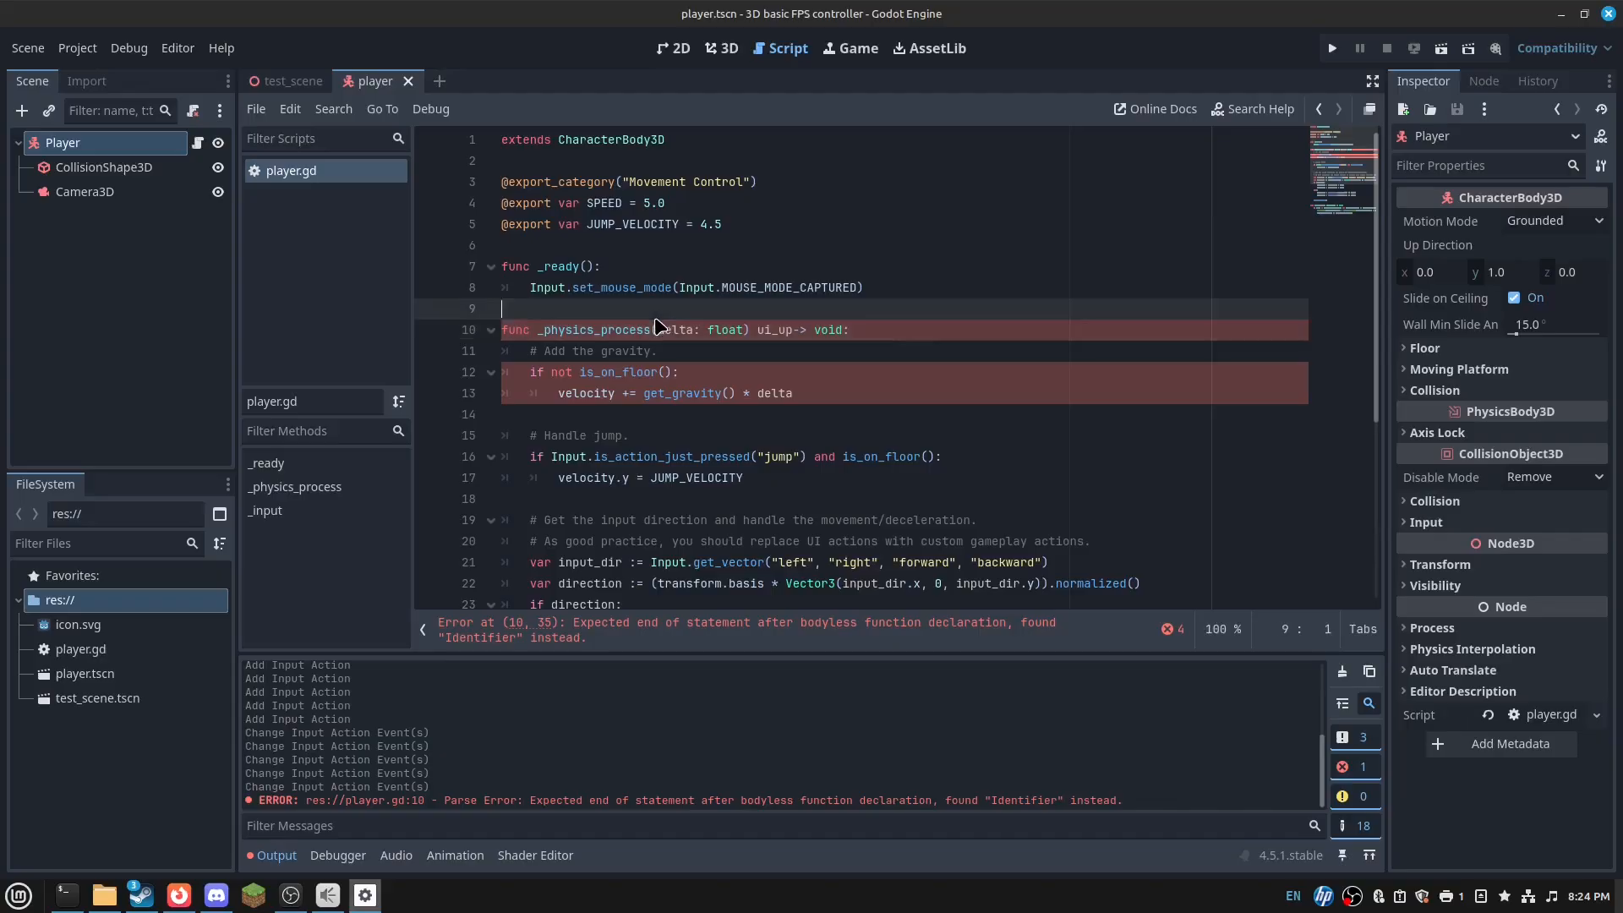
double_click(790, 331)
key(BackSpace)
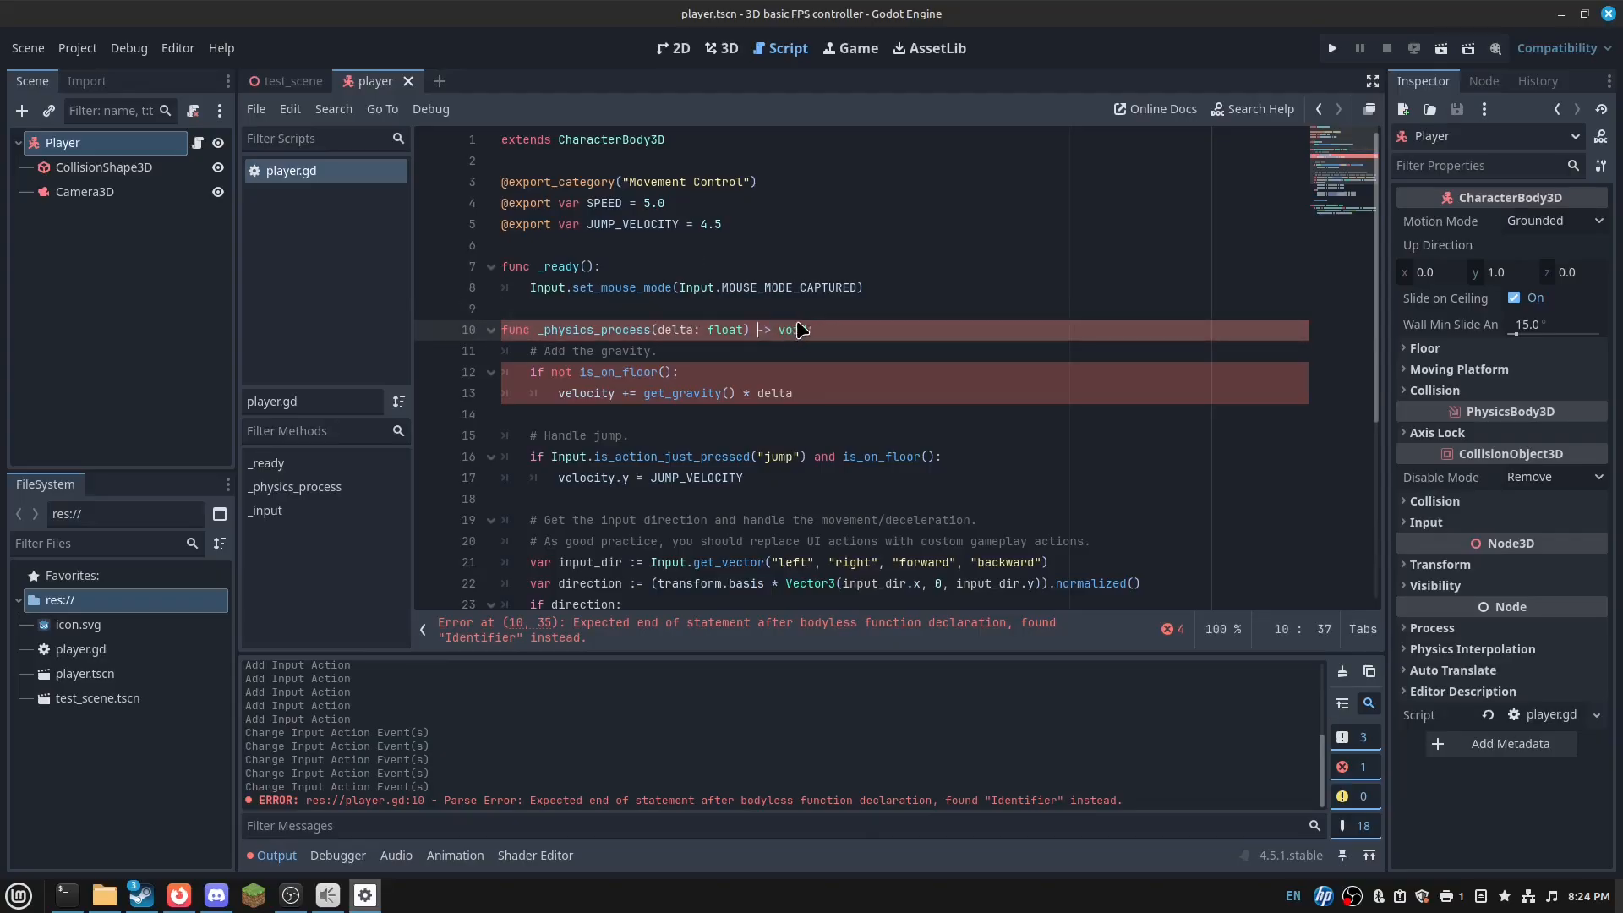
click(839, 226)
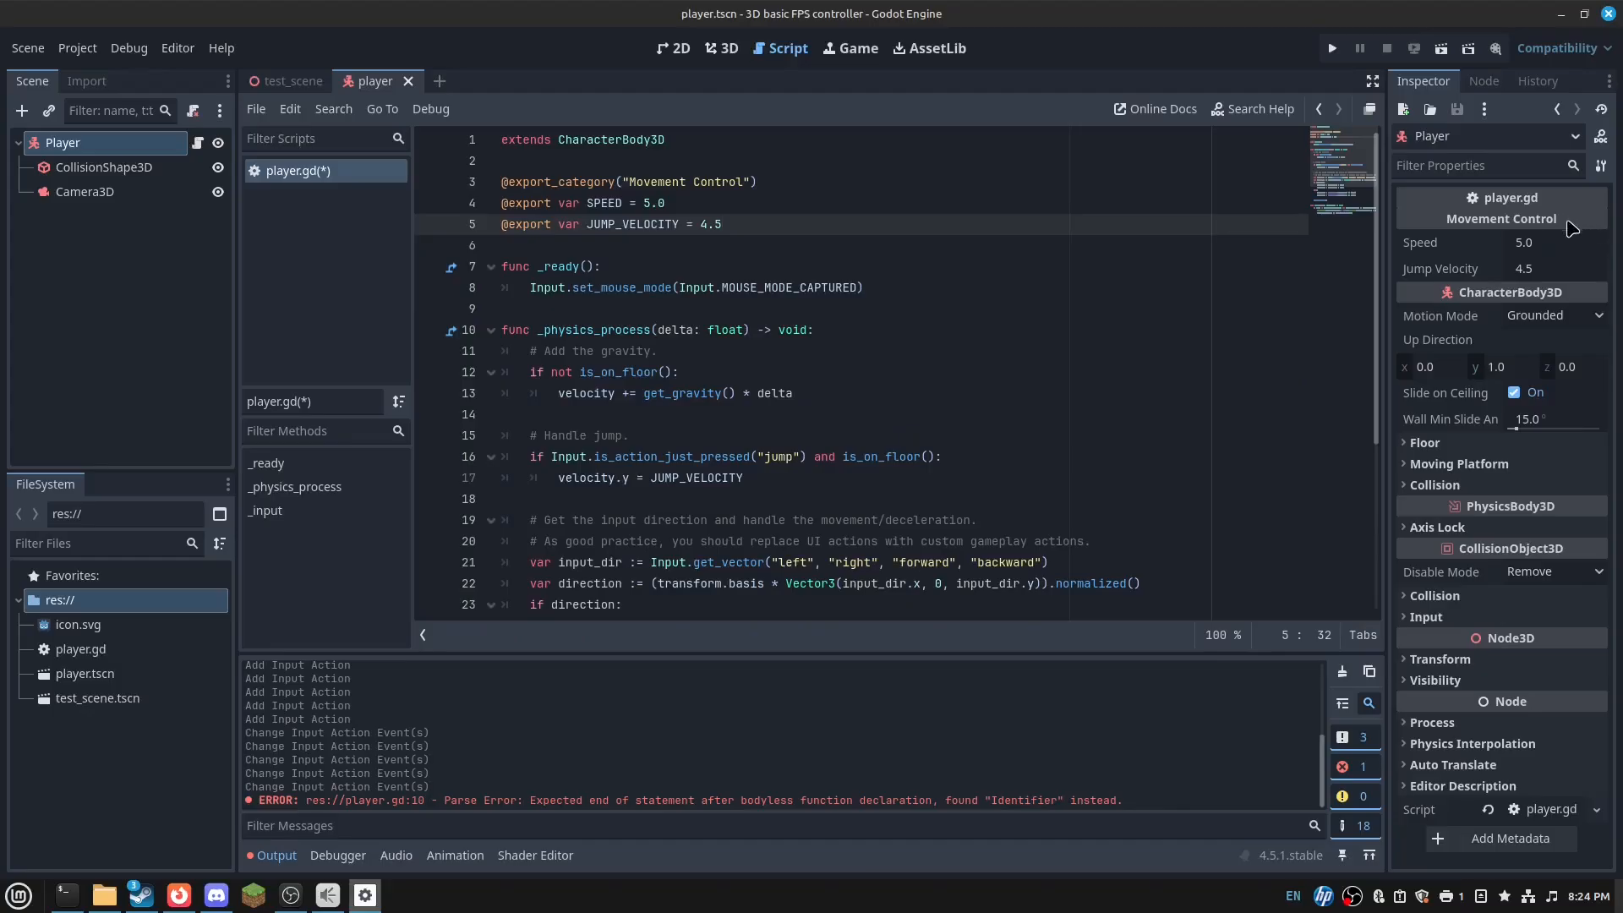
drag(769, 179, 803, 166)
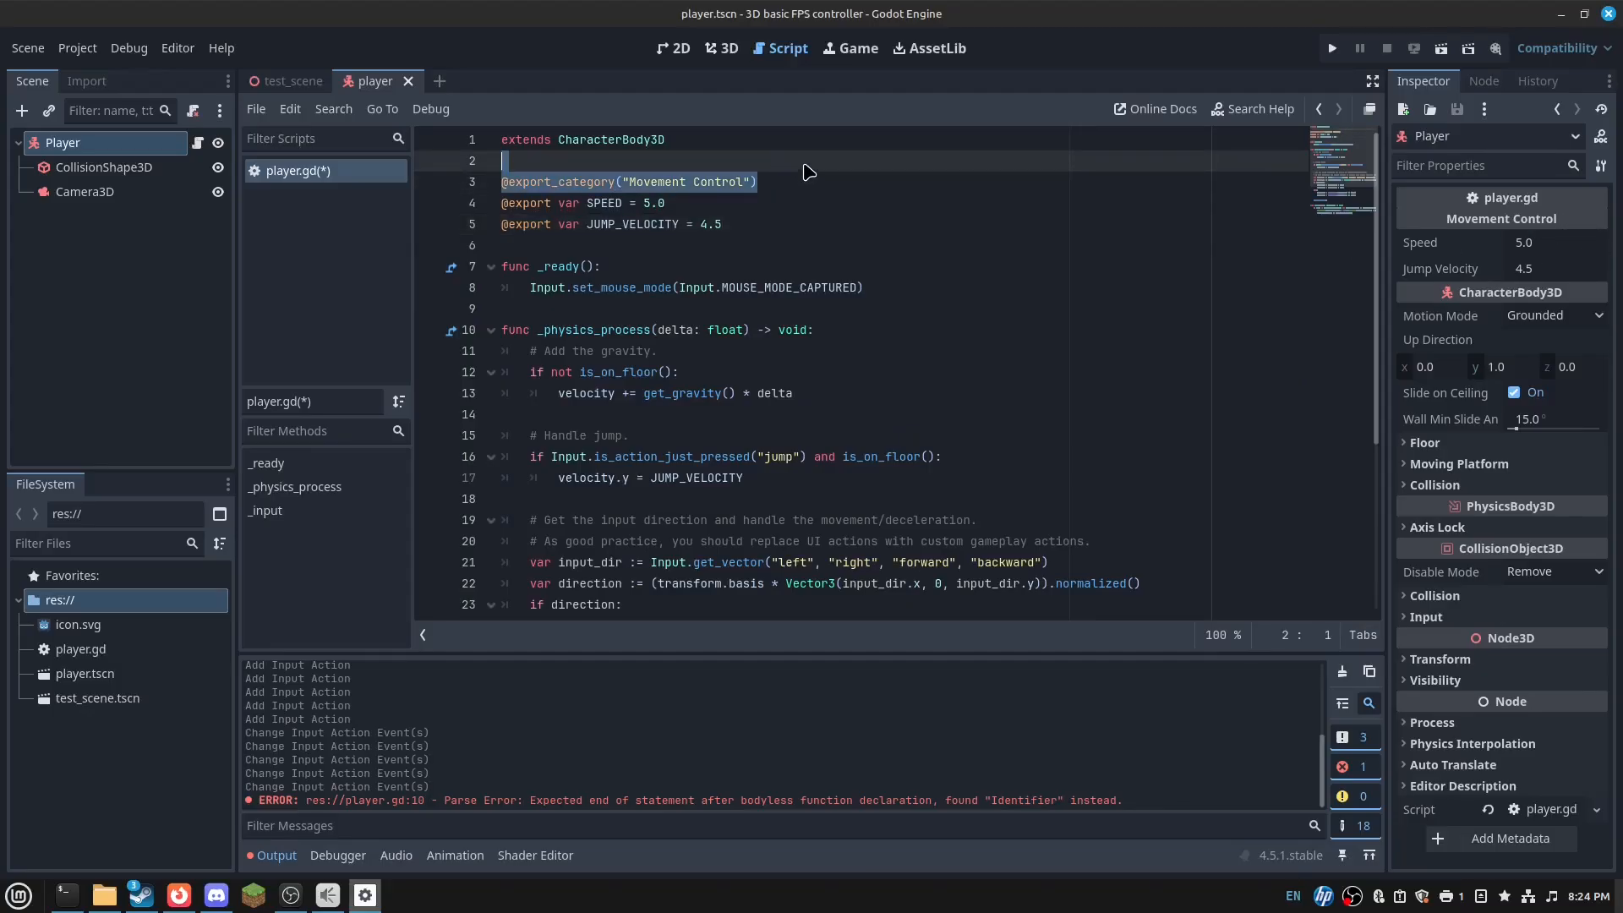
click(803, 166)
key(Return)
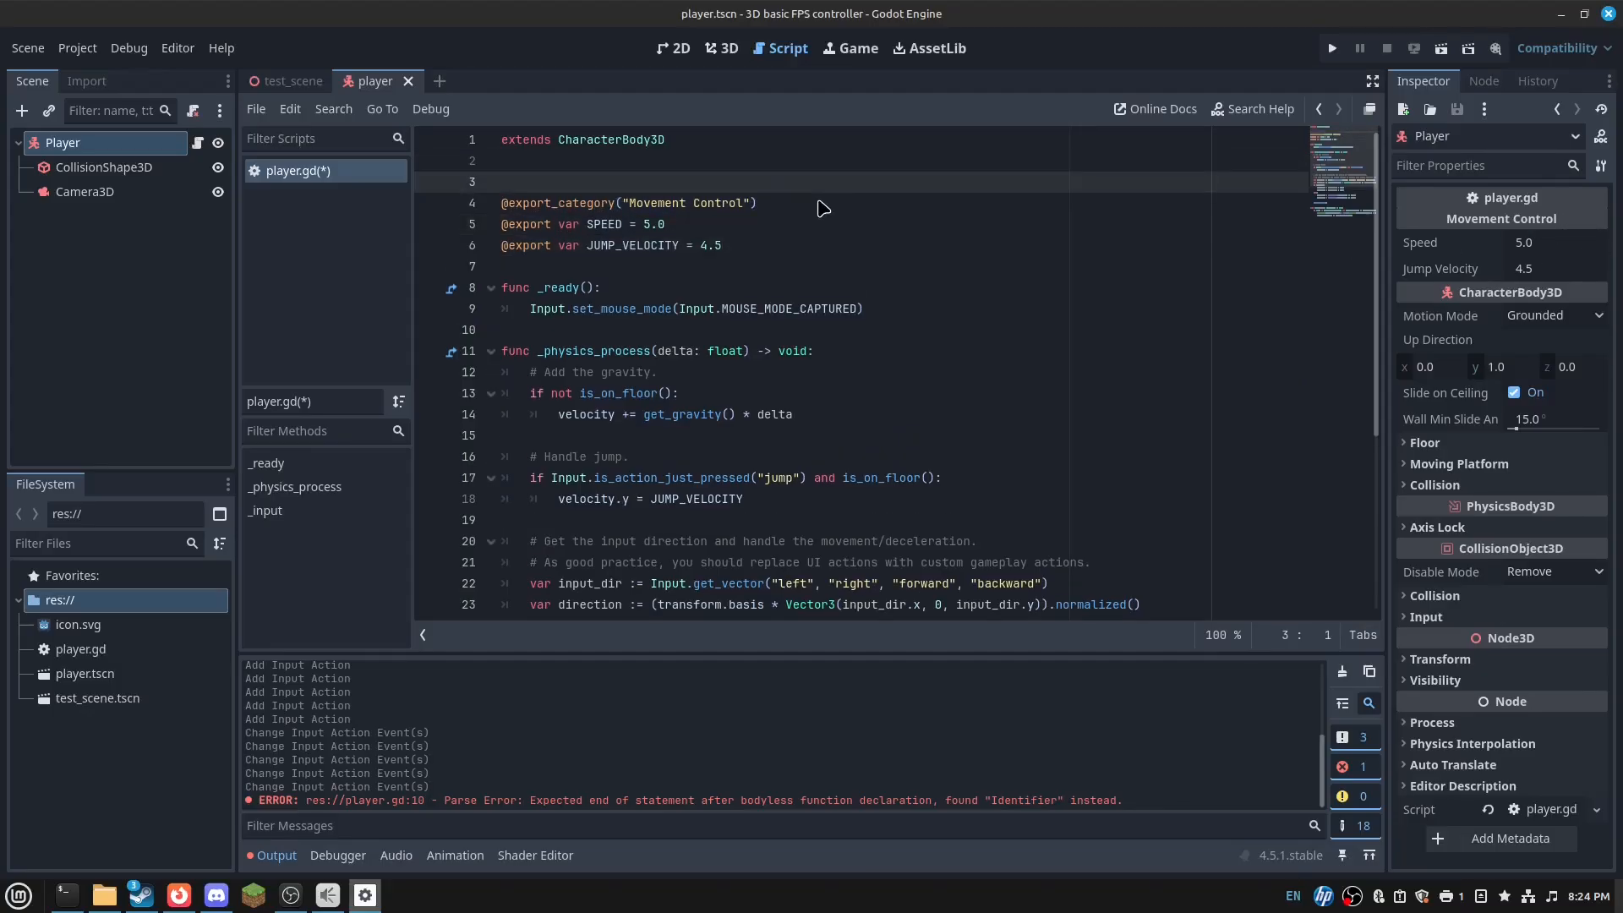
text(@)
scroll(796, 223, down, 5)
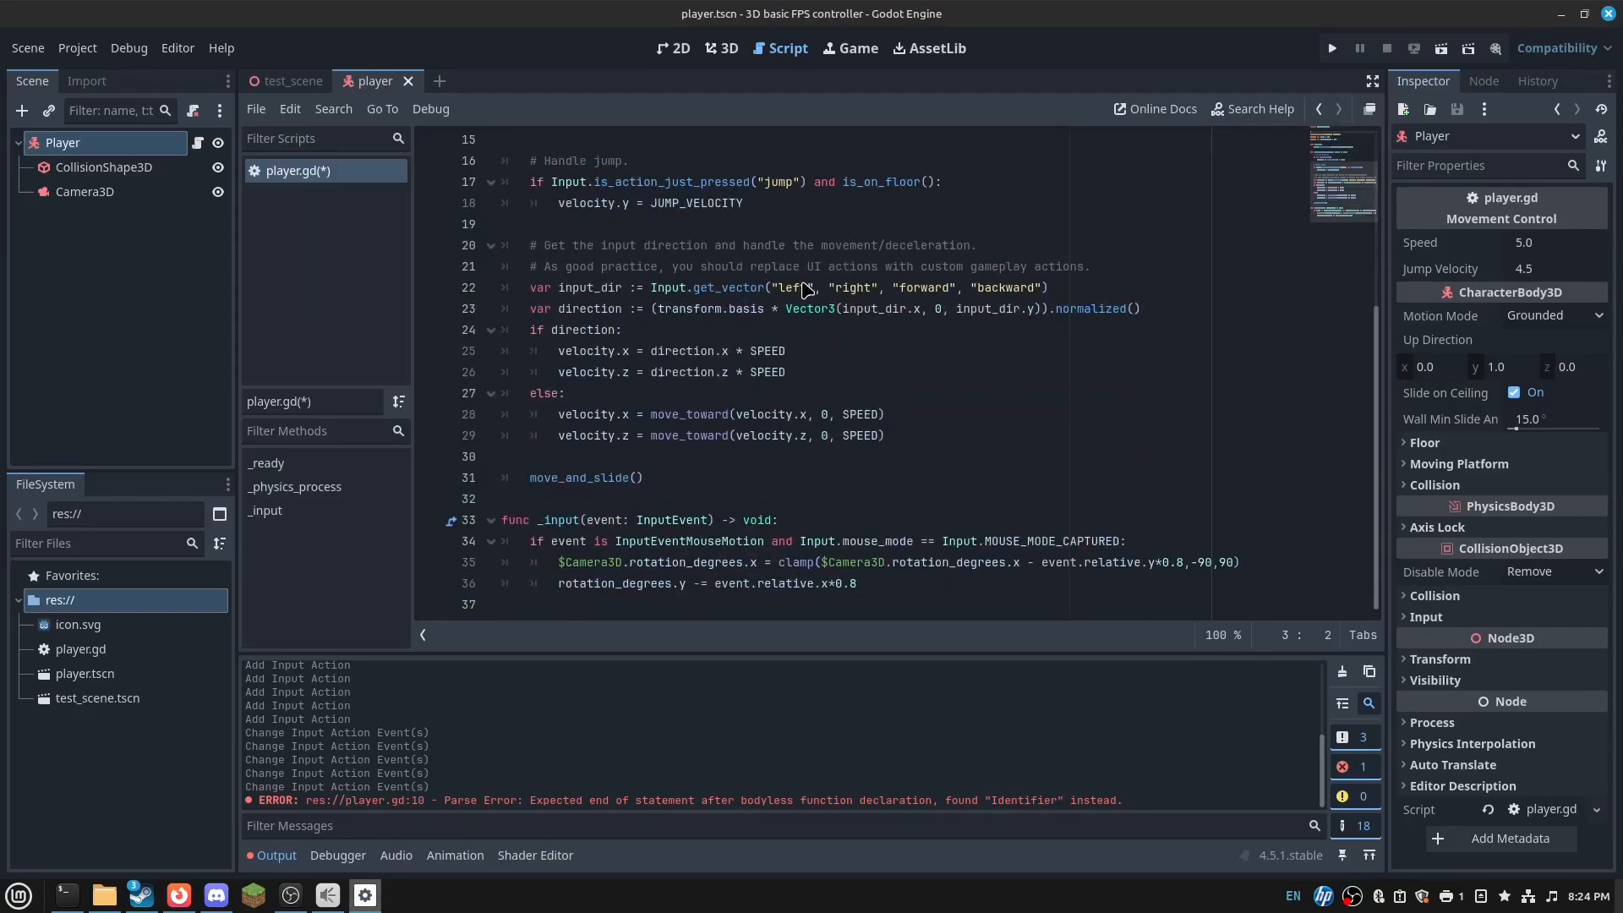
text(export var sensitivity = 0.8)
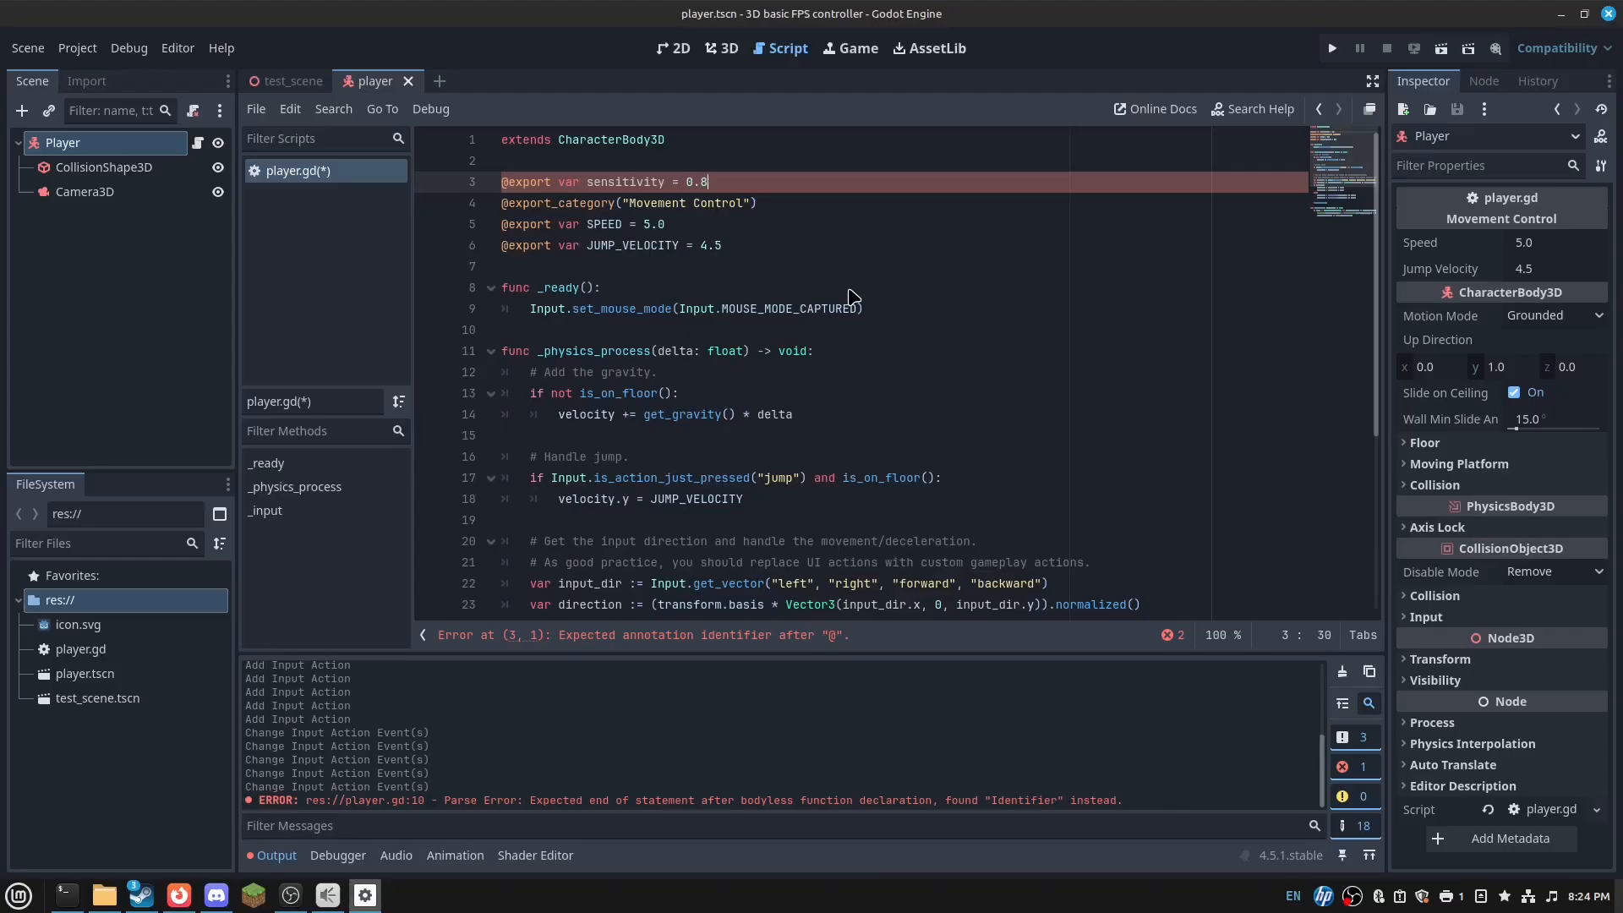
key(ctrl+s)
- Replace the 0.8 factors on lines 35 and 36 with sensitivity and save
scroll(892, 292, down, 5)
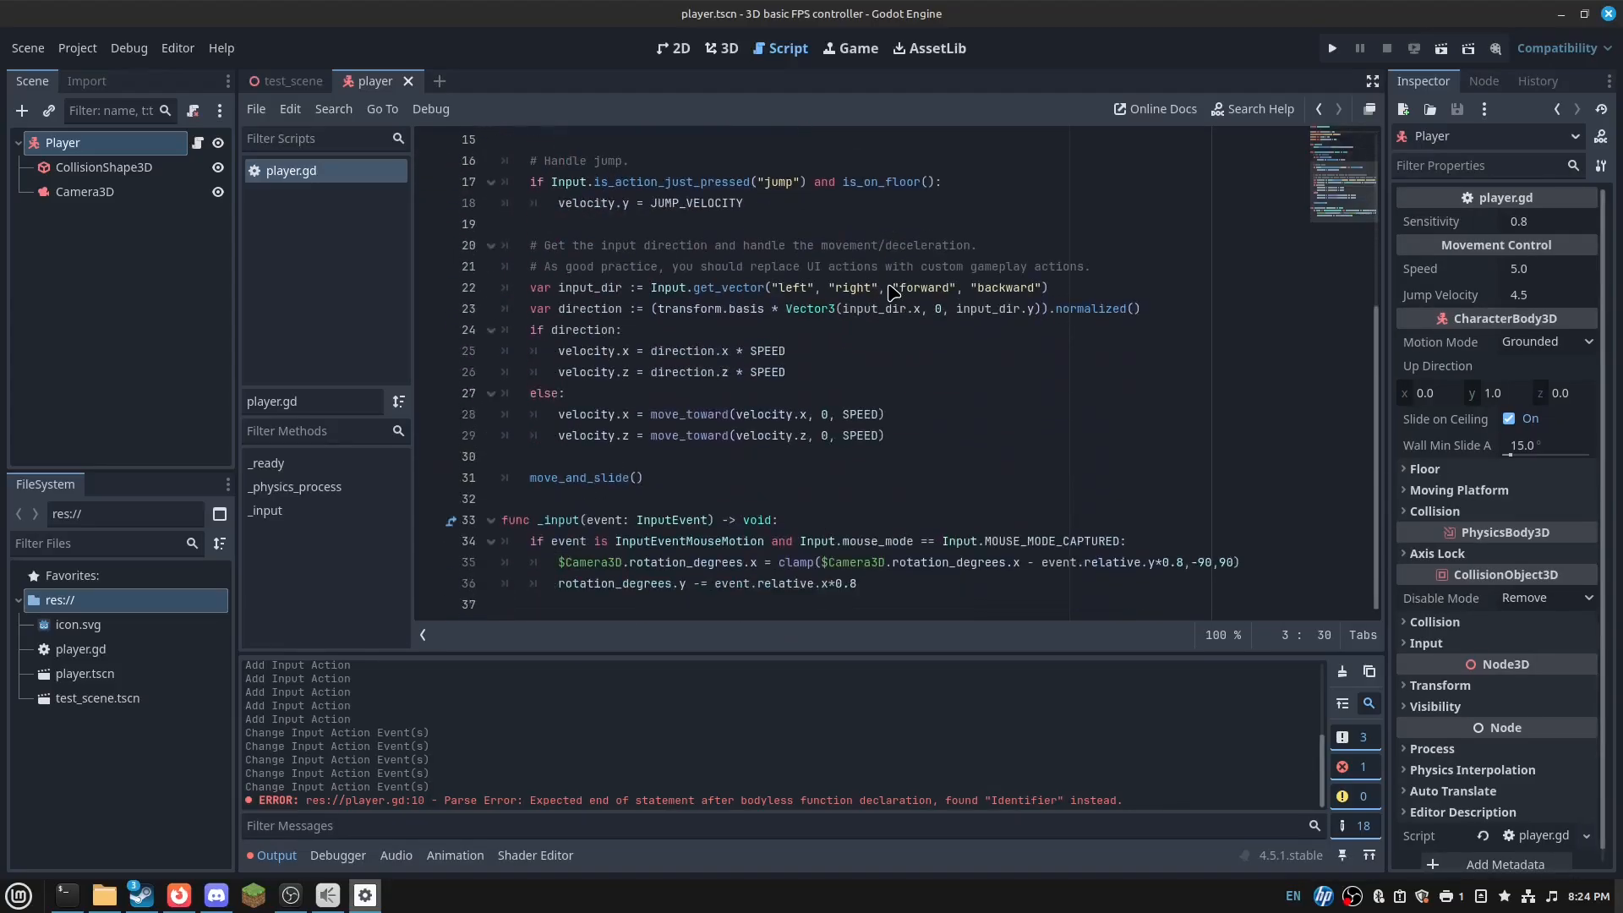
click(833, 589)
key(Delete)
key(Delete)
key(Delete)
text(sensi)
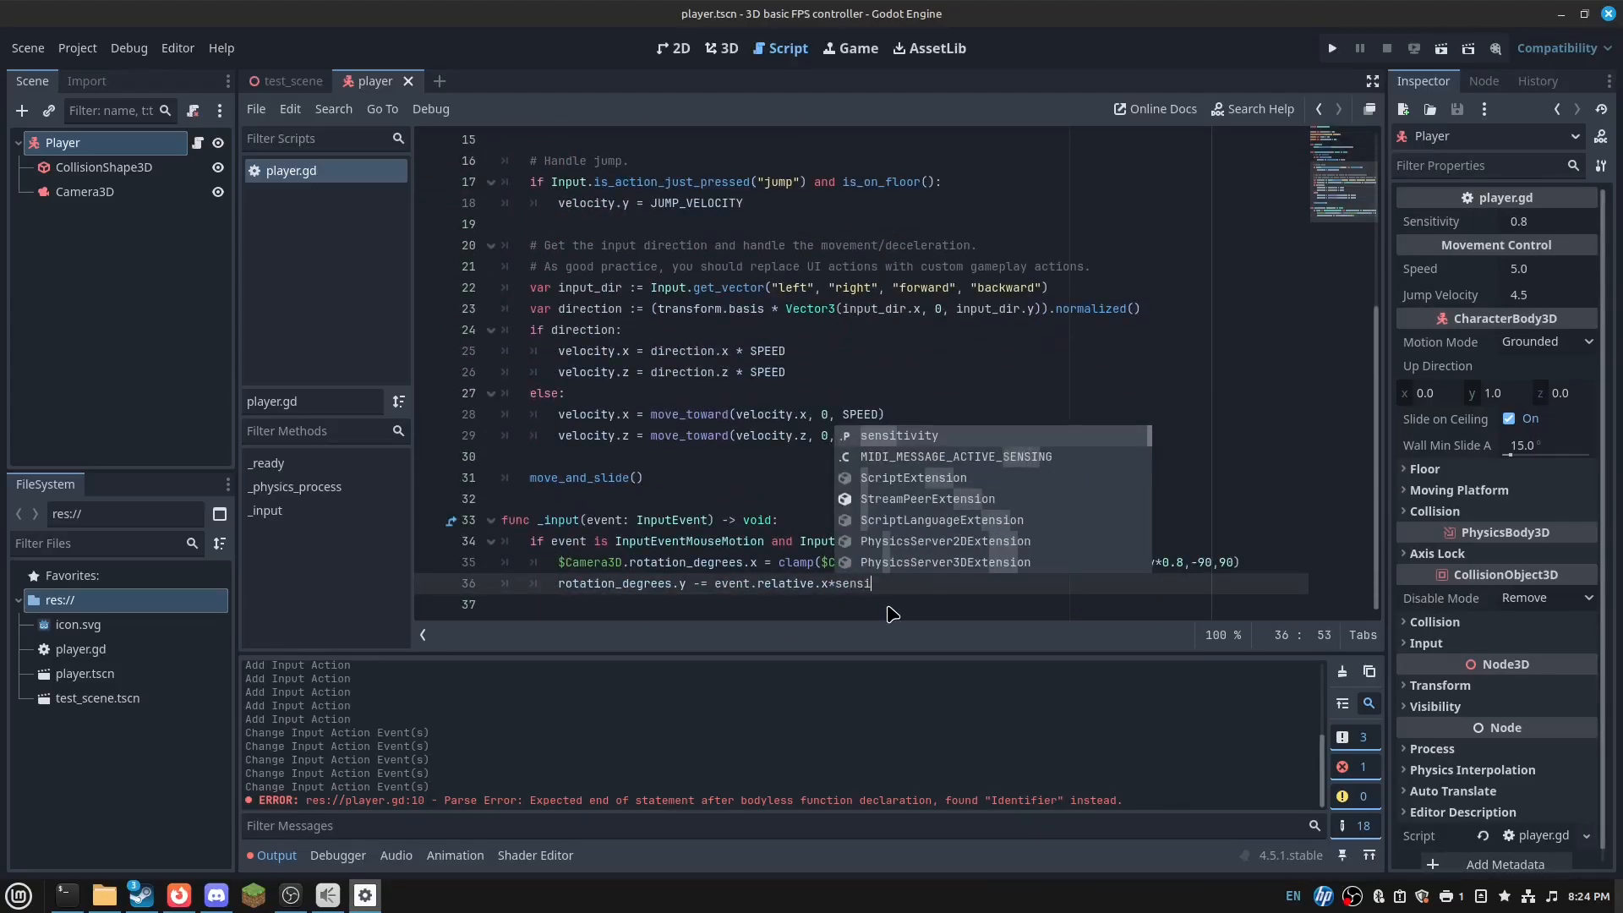
key(Return)
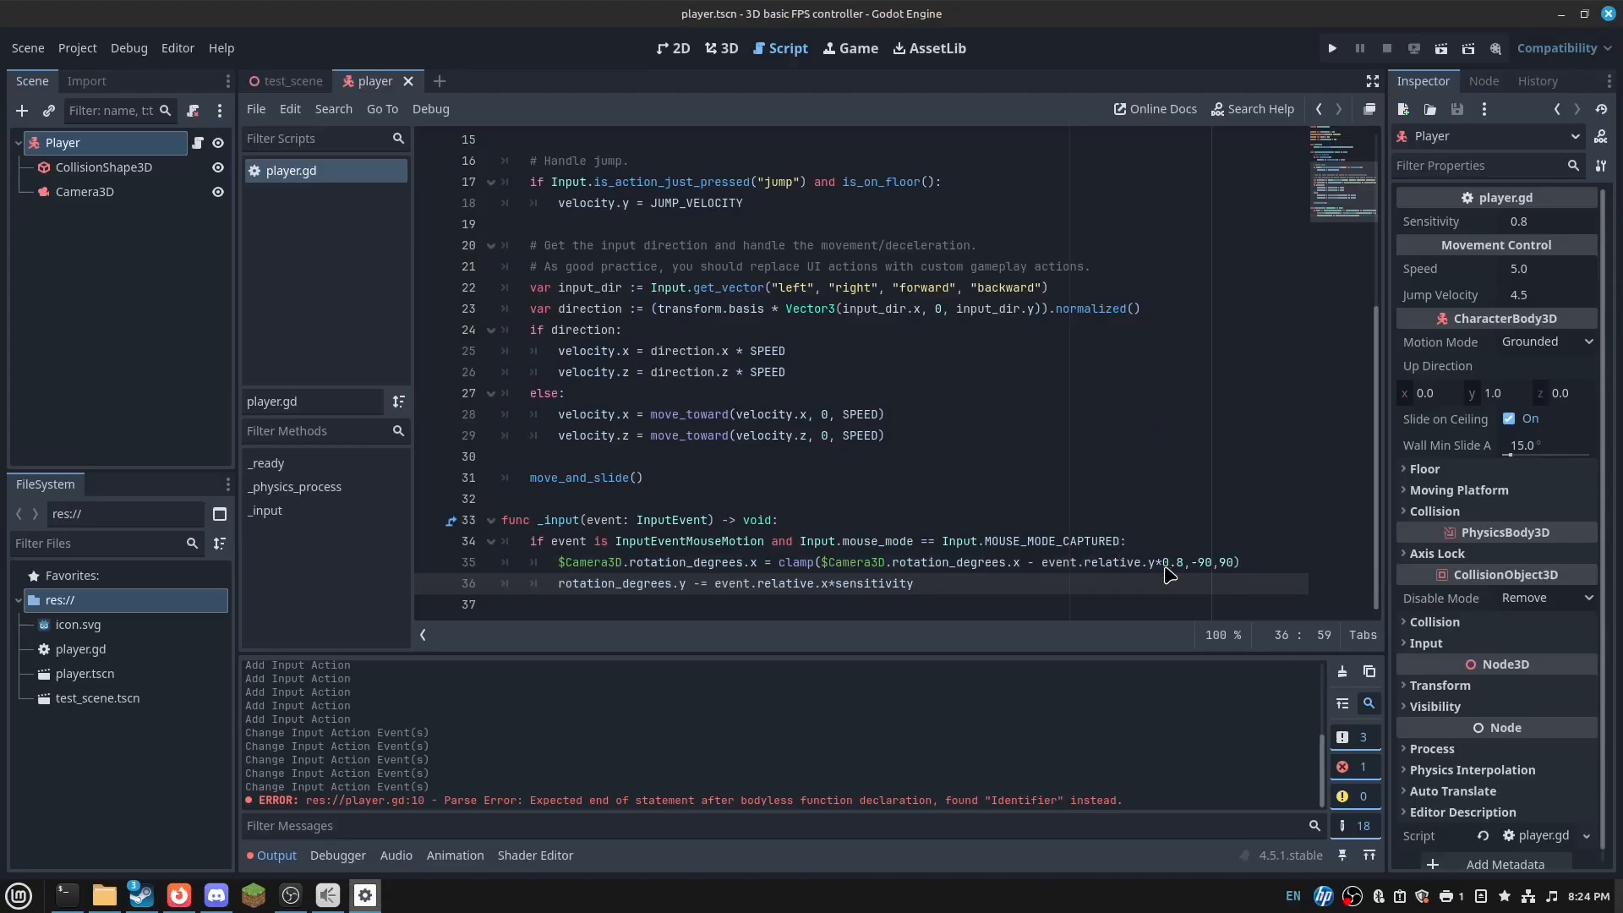
drag(1163, 564, 1182, 562)
text(sensi)
key(Return)
key(ctrl+s)
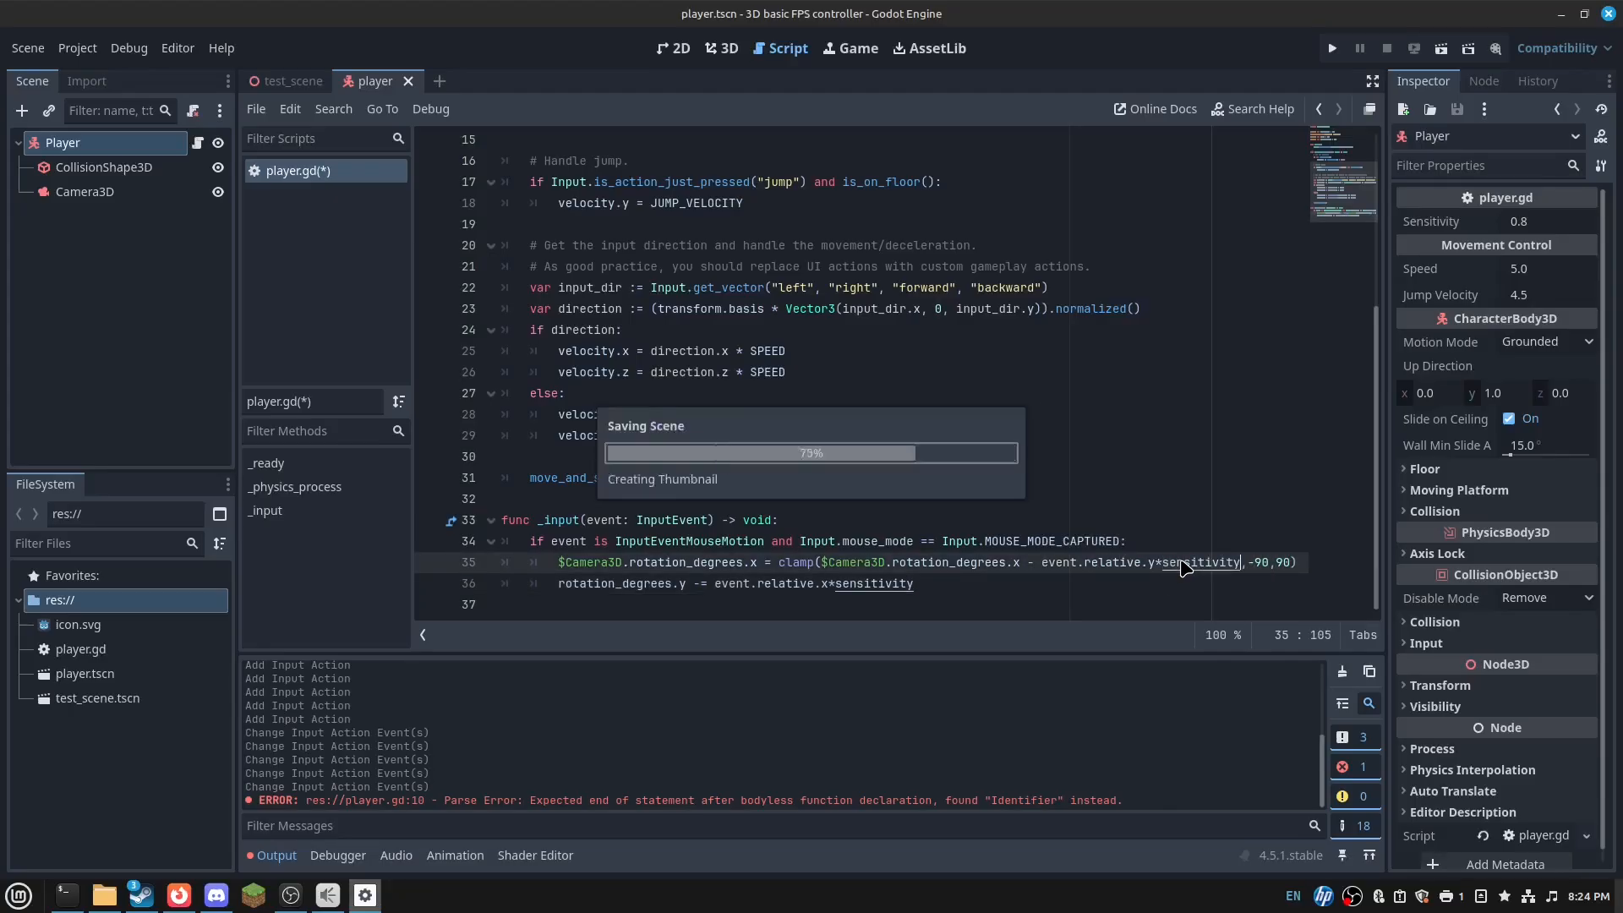
- Return to the test_scene tab in the 3D view
scroll(651, 270, up, 5)
scroll(871, 228, down, 5)
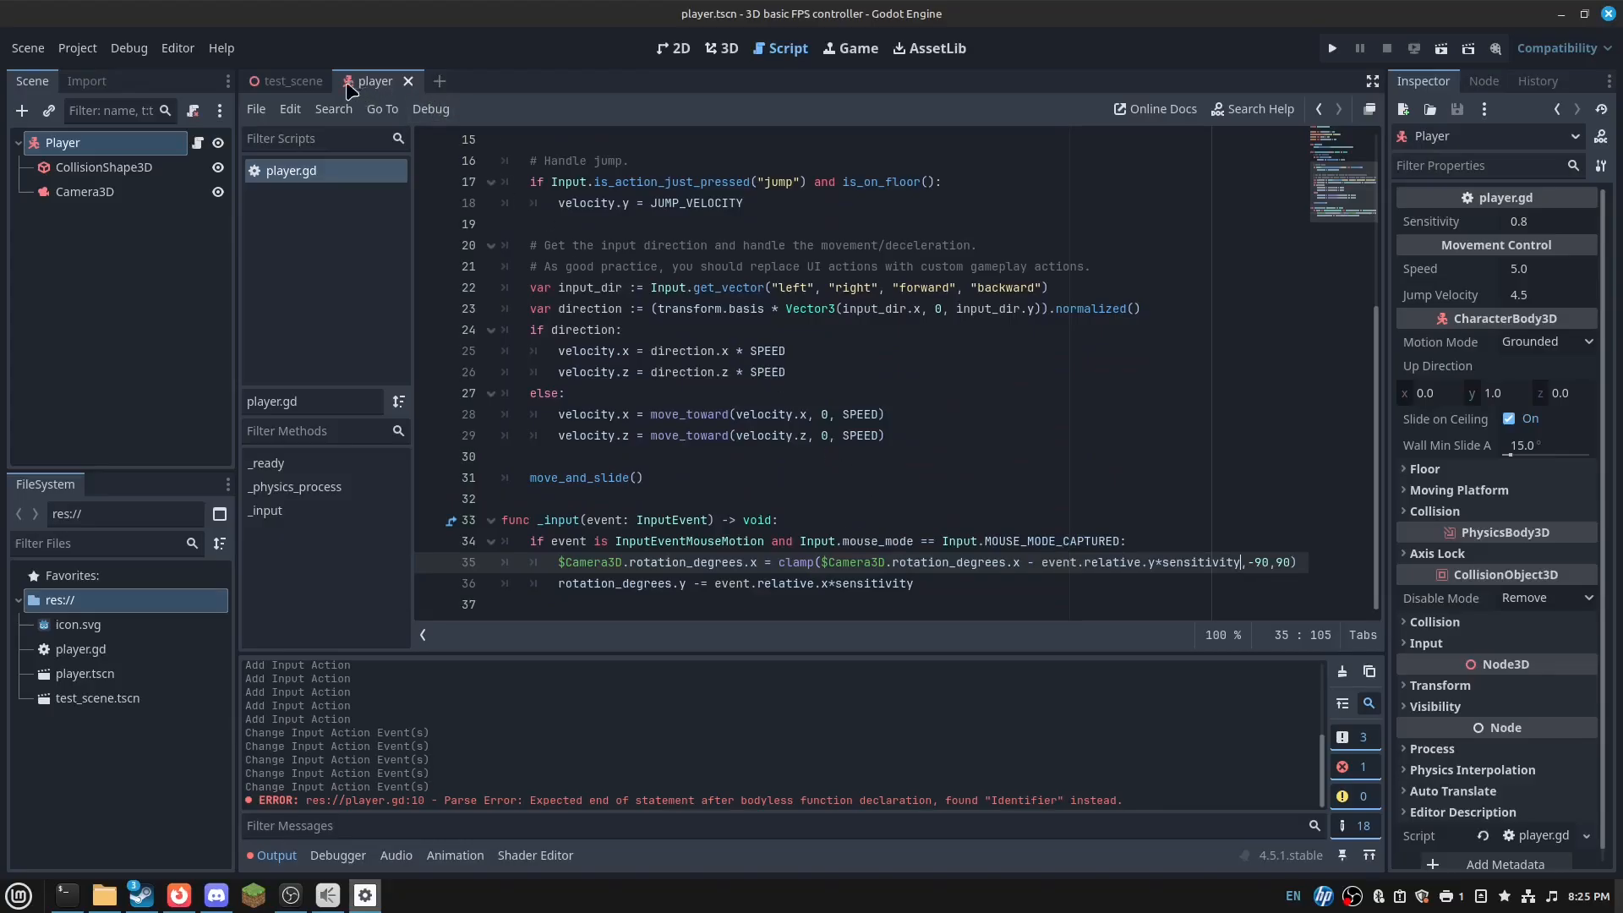
click(292, 81)
click(722, 50)
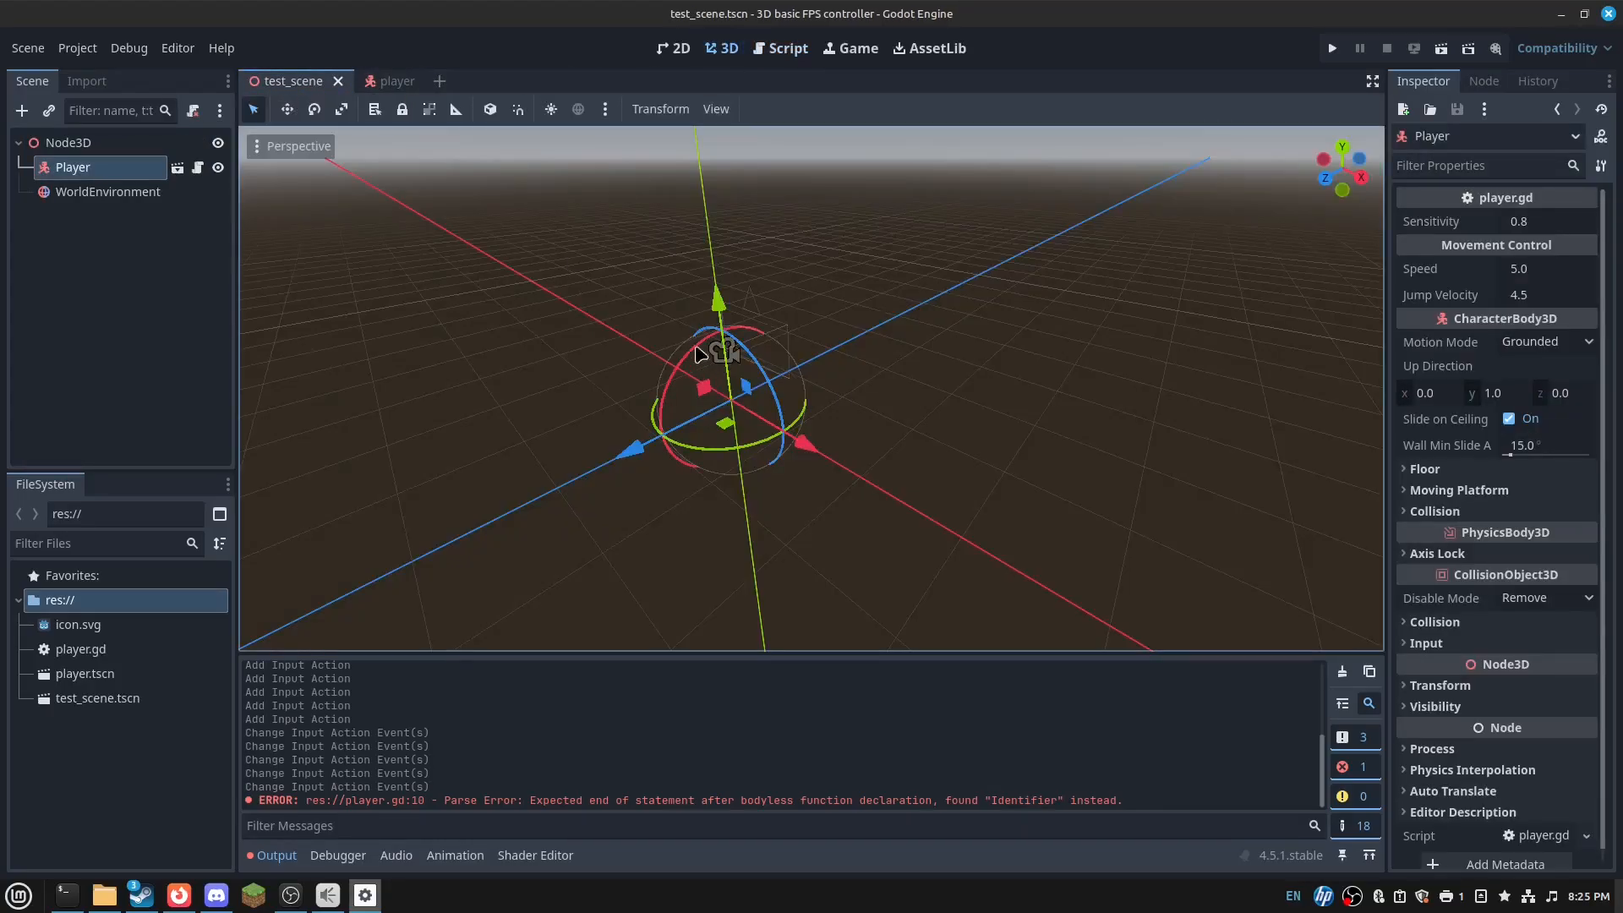
- Add a CSGBox3D child under Node3D in test_scene and move it 1 unit down
right_drag(700, 348, 727, 423)
click(389, 82)
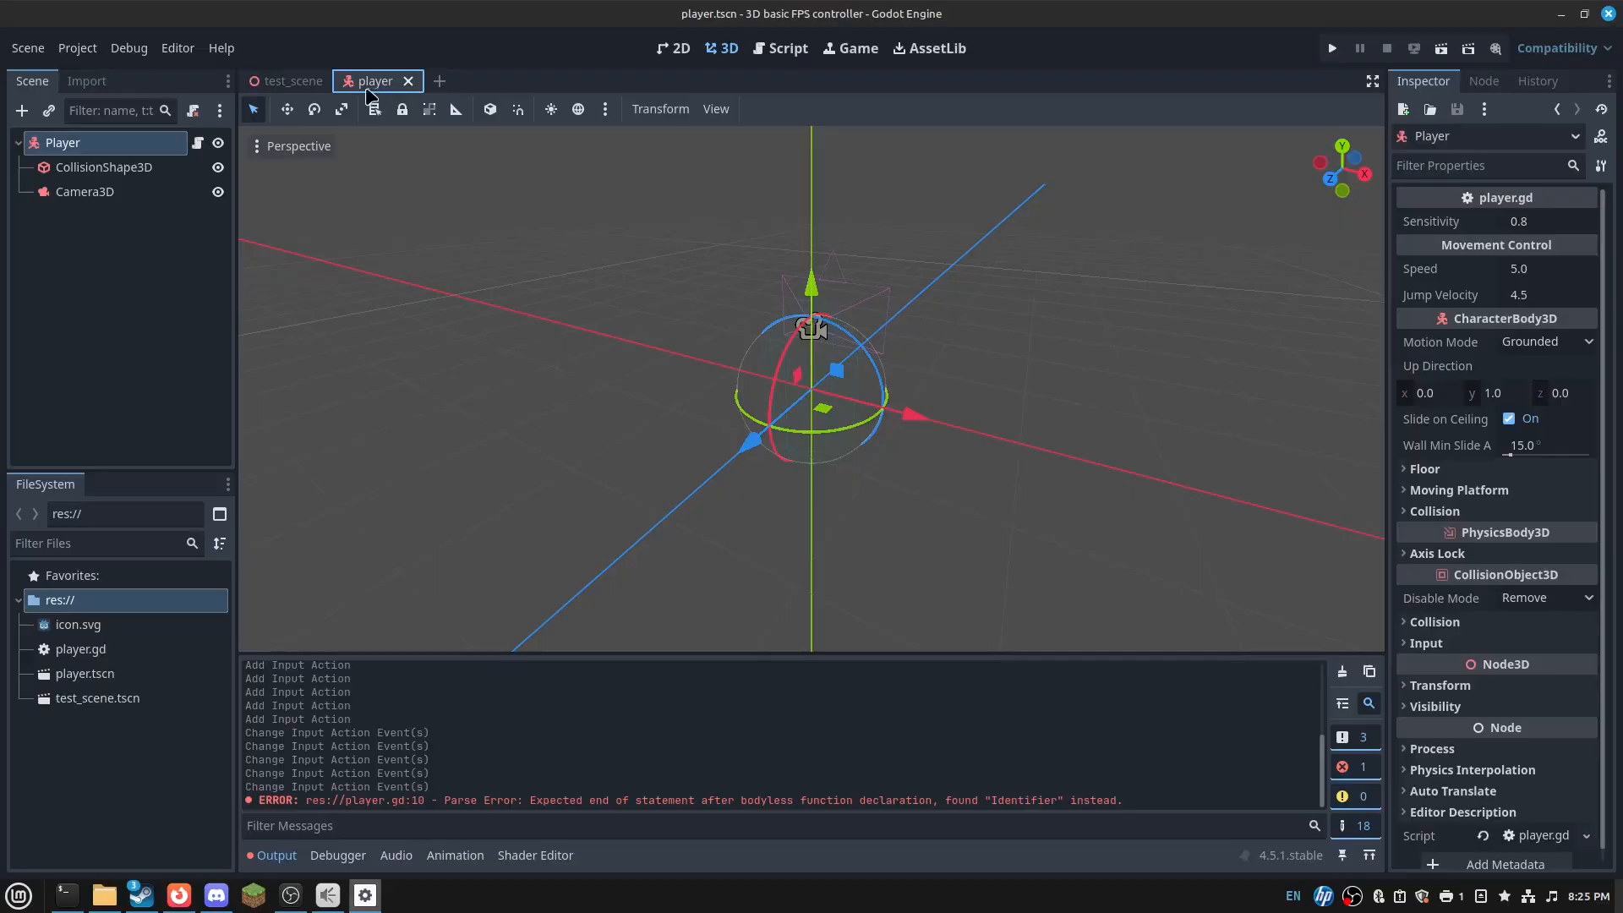
click(266, 84)
click(152, 143)
right_click(137, 143)
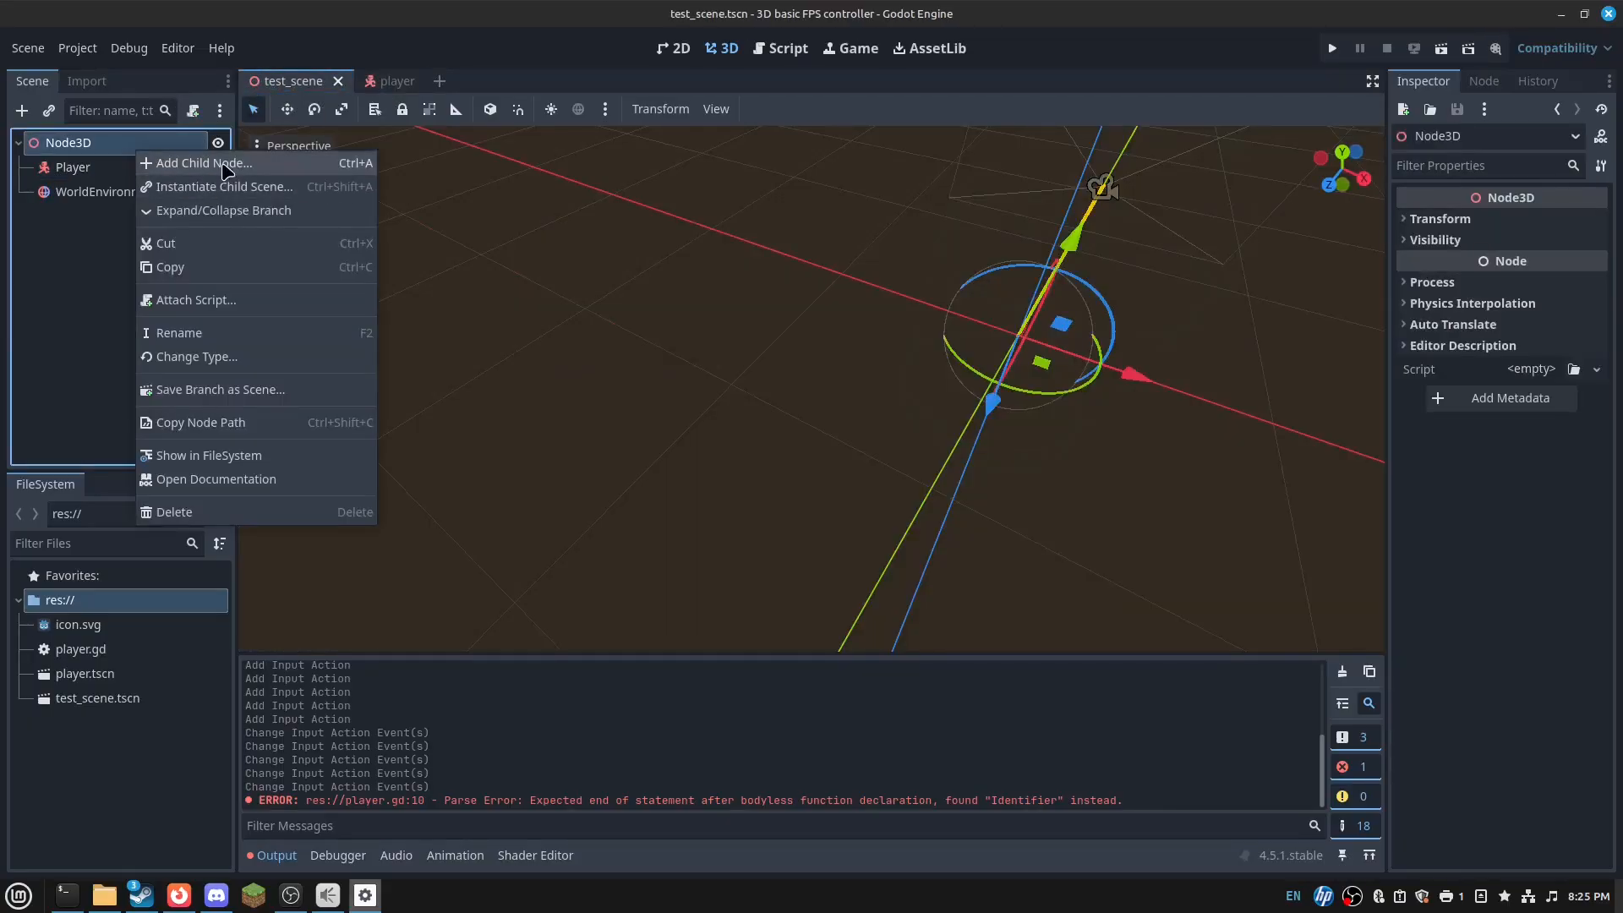
click(179, 160)
text(CSG)
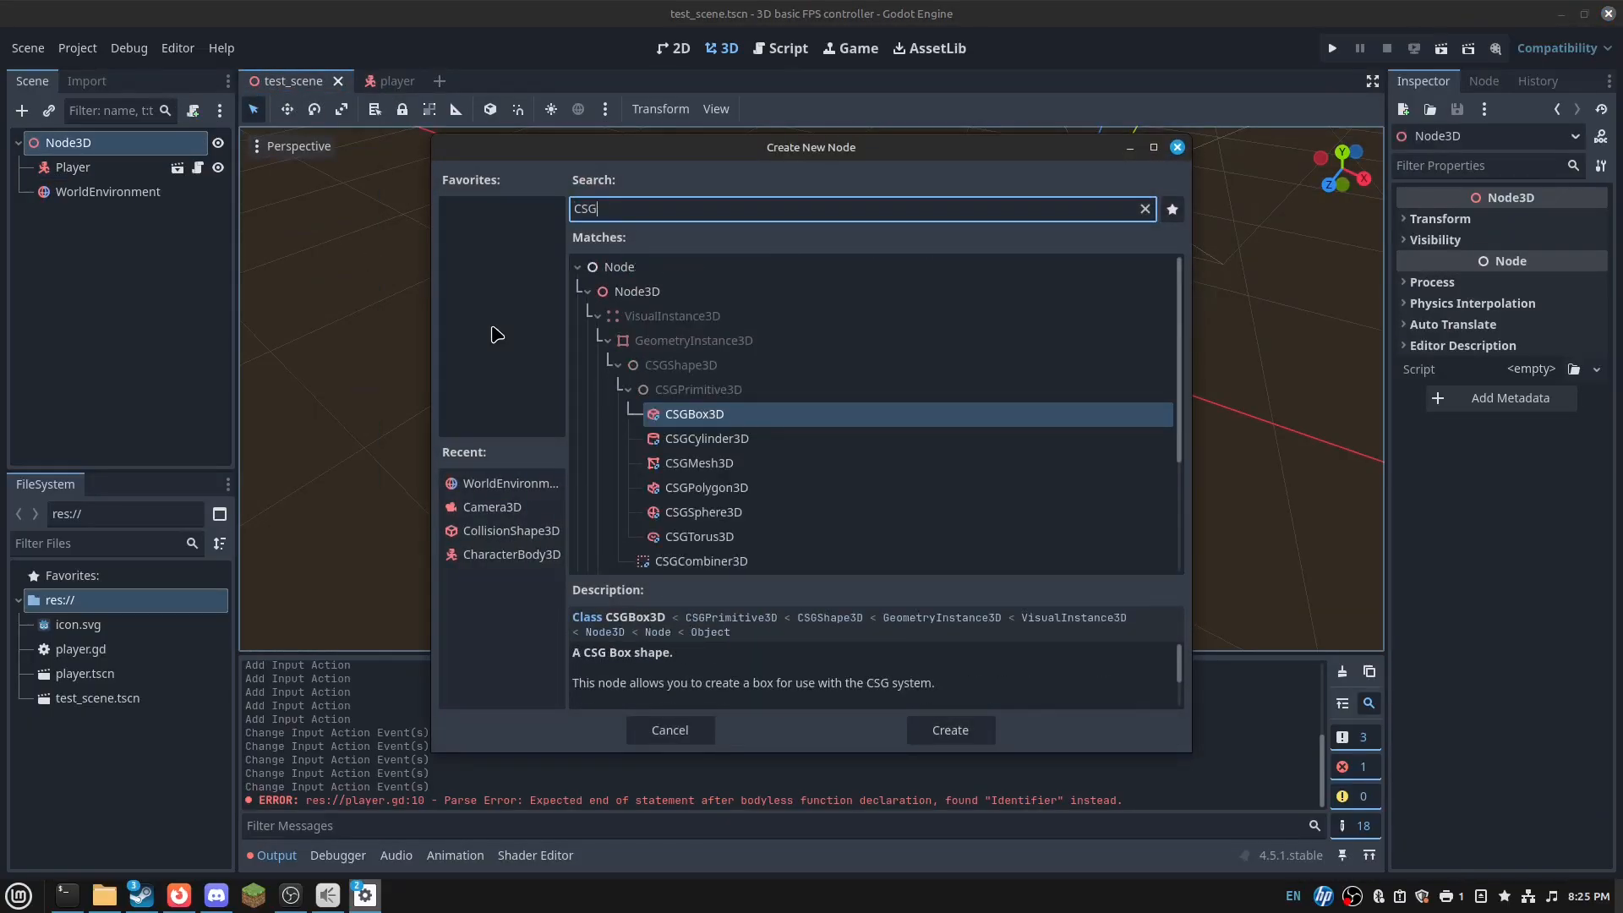
key(Return)
drag(1072, 232, 1059, 356)
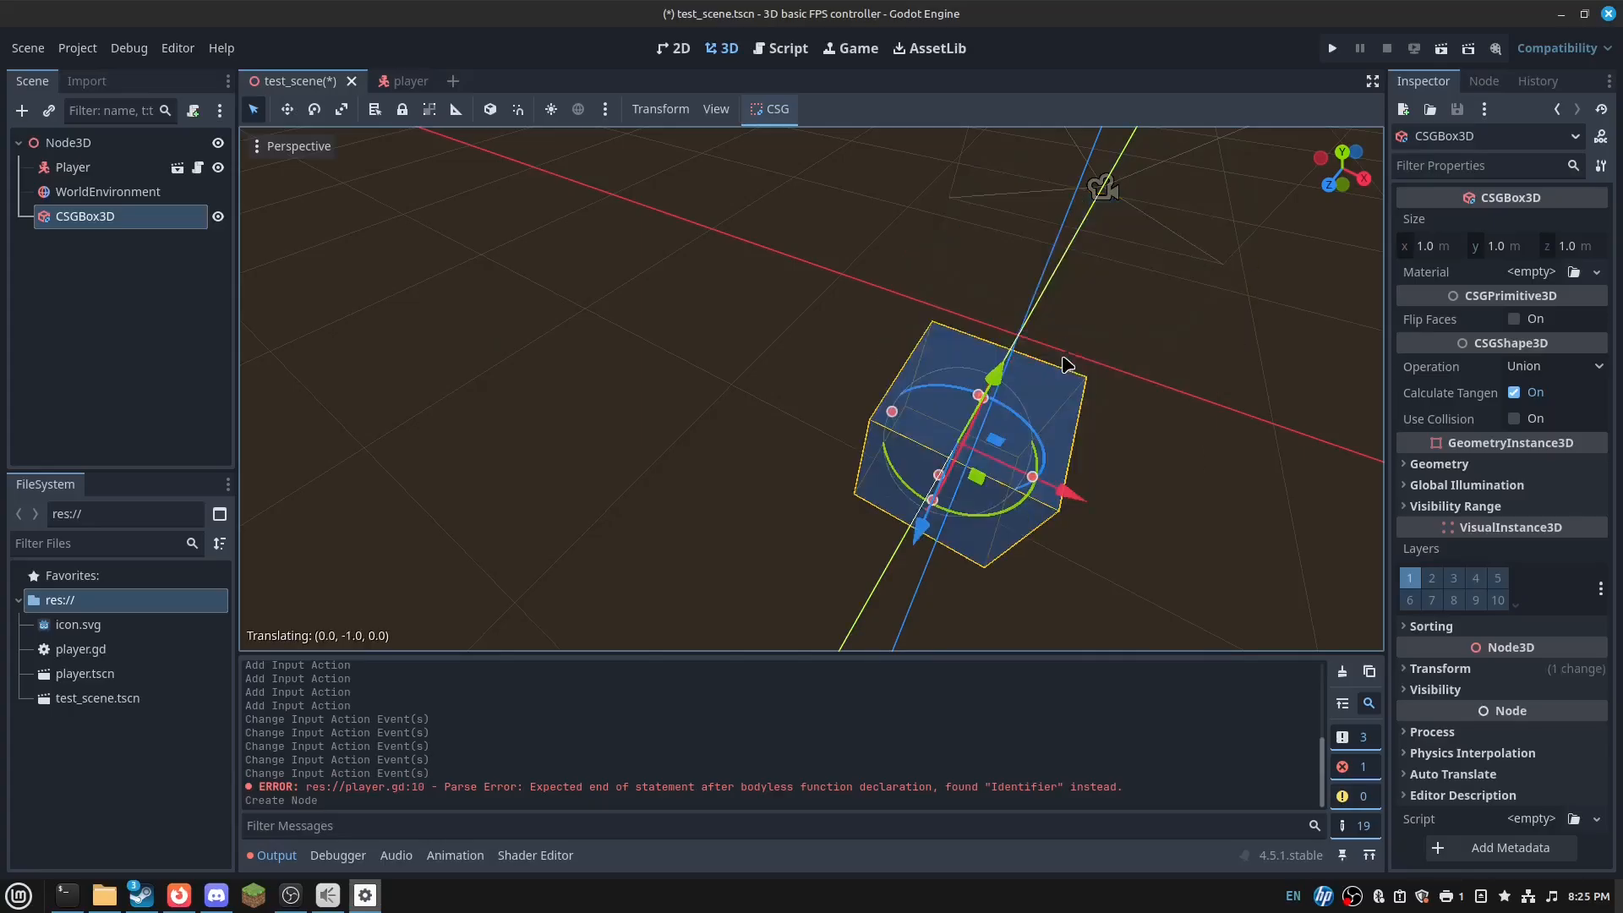
- Try a new material with icon.svg as albedo texture on the box, then clear it
key(d)
right_drag(1059, 356, 862, 322)
key(s)
key(a)
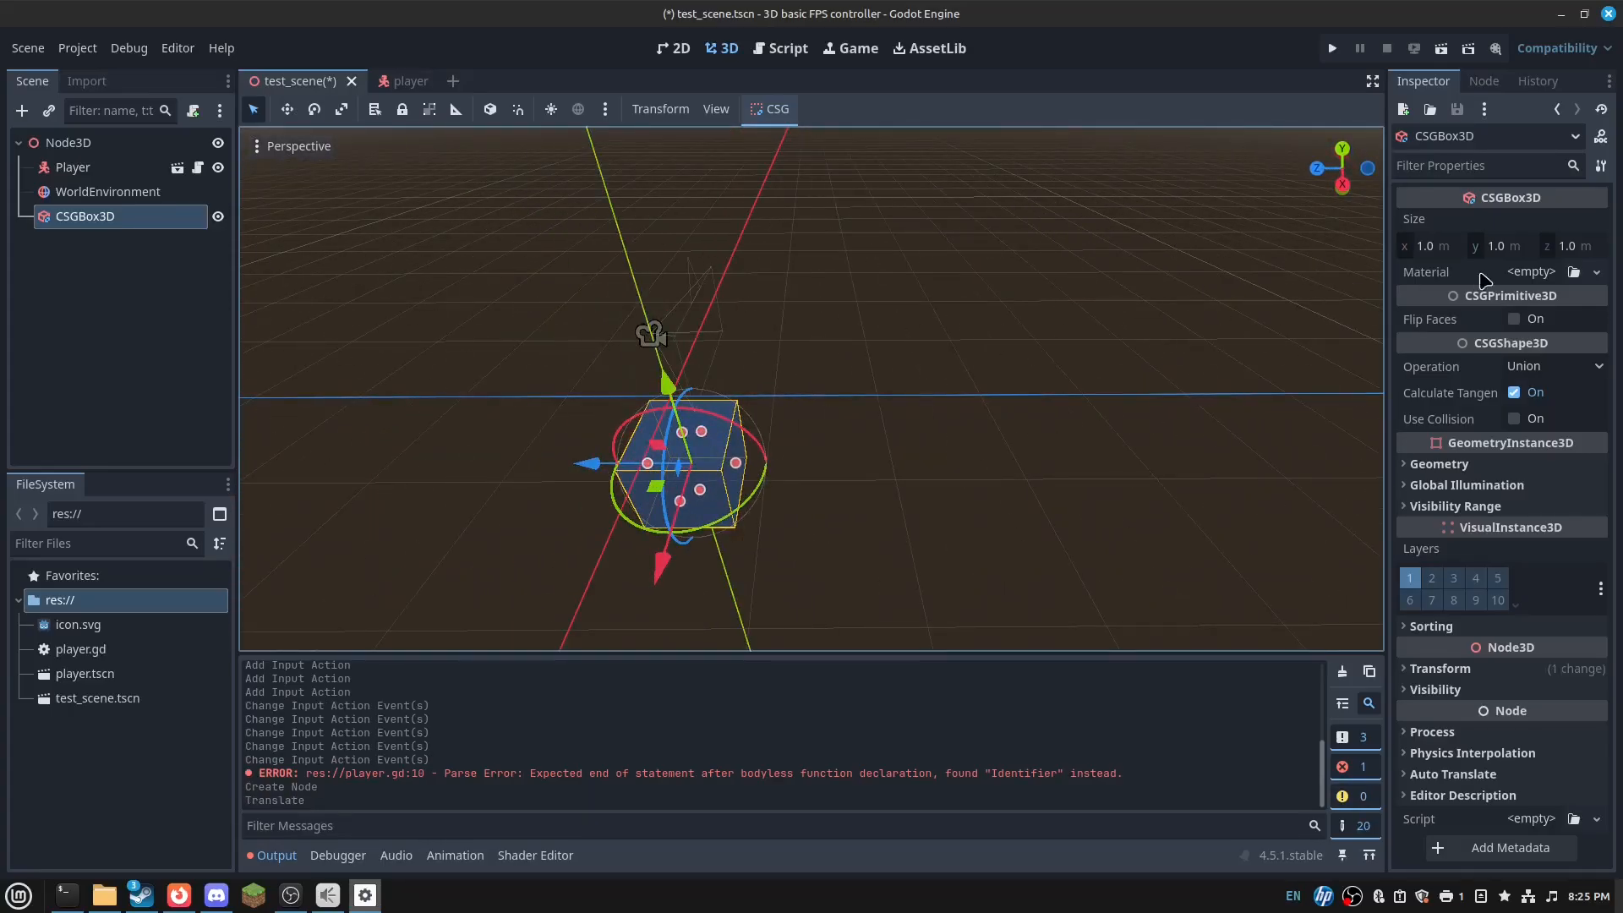
click(1532, 271)
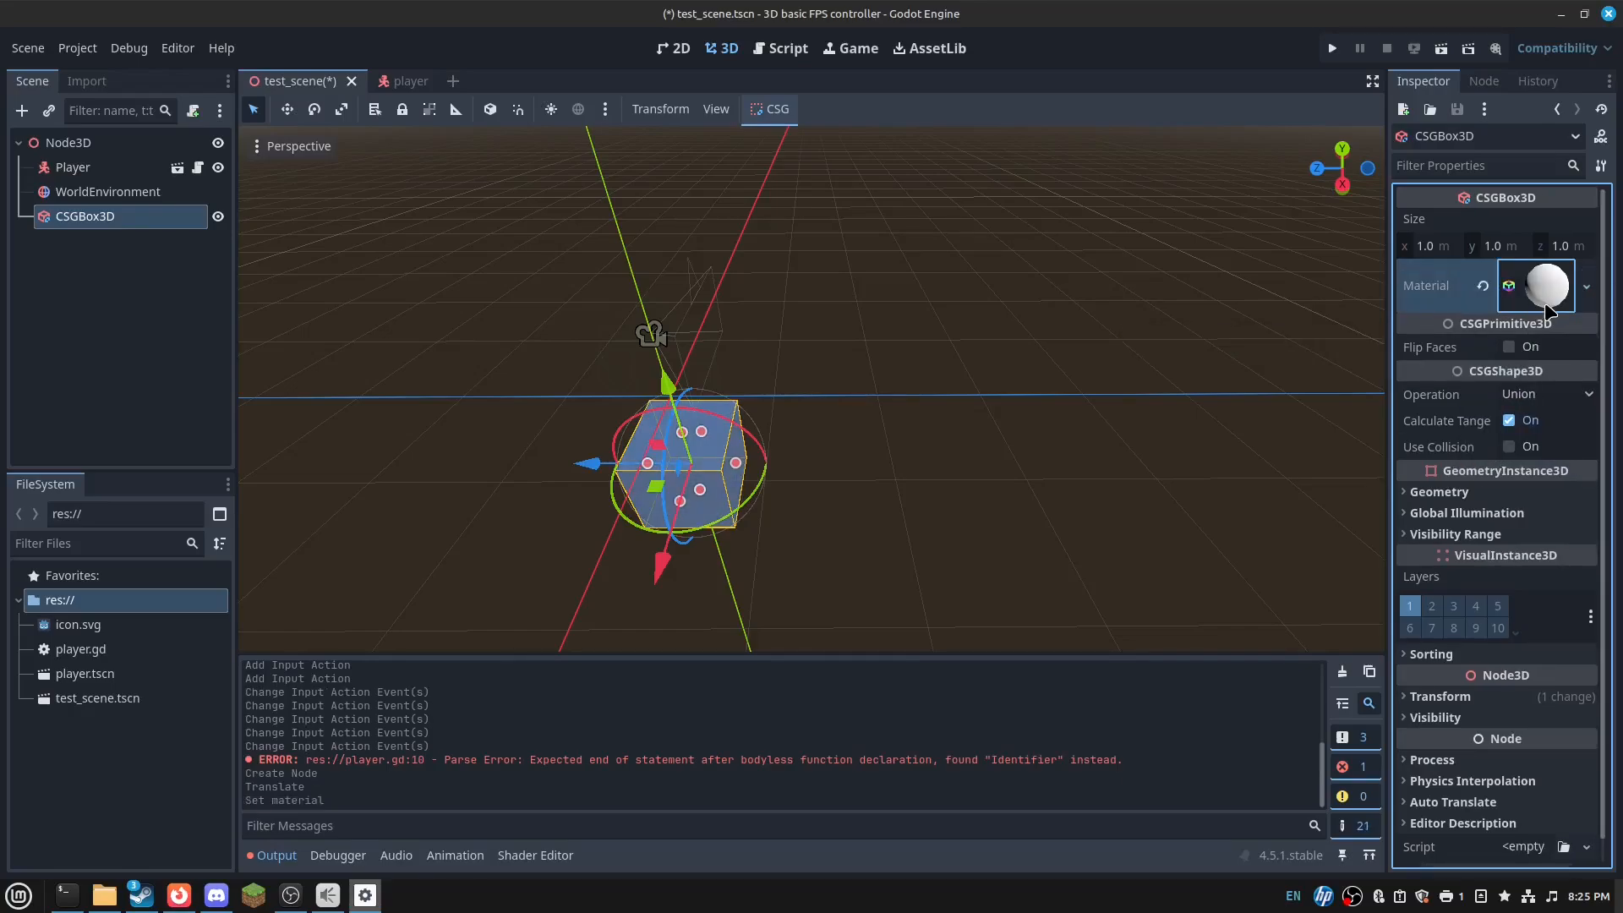
click(1547, 306)
click(1541, 569)
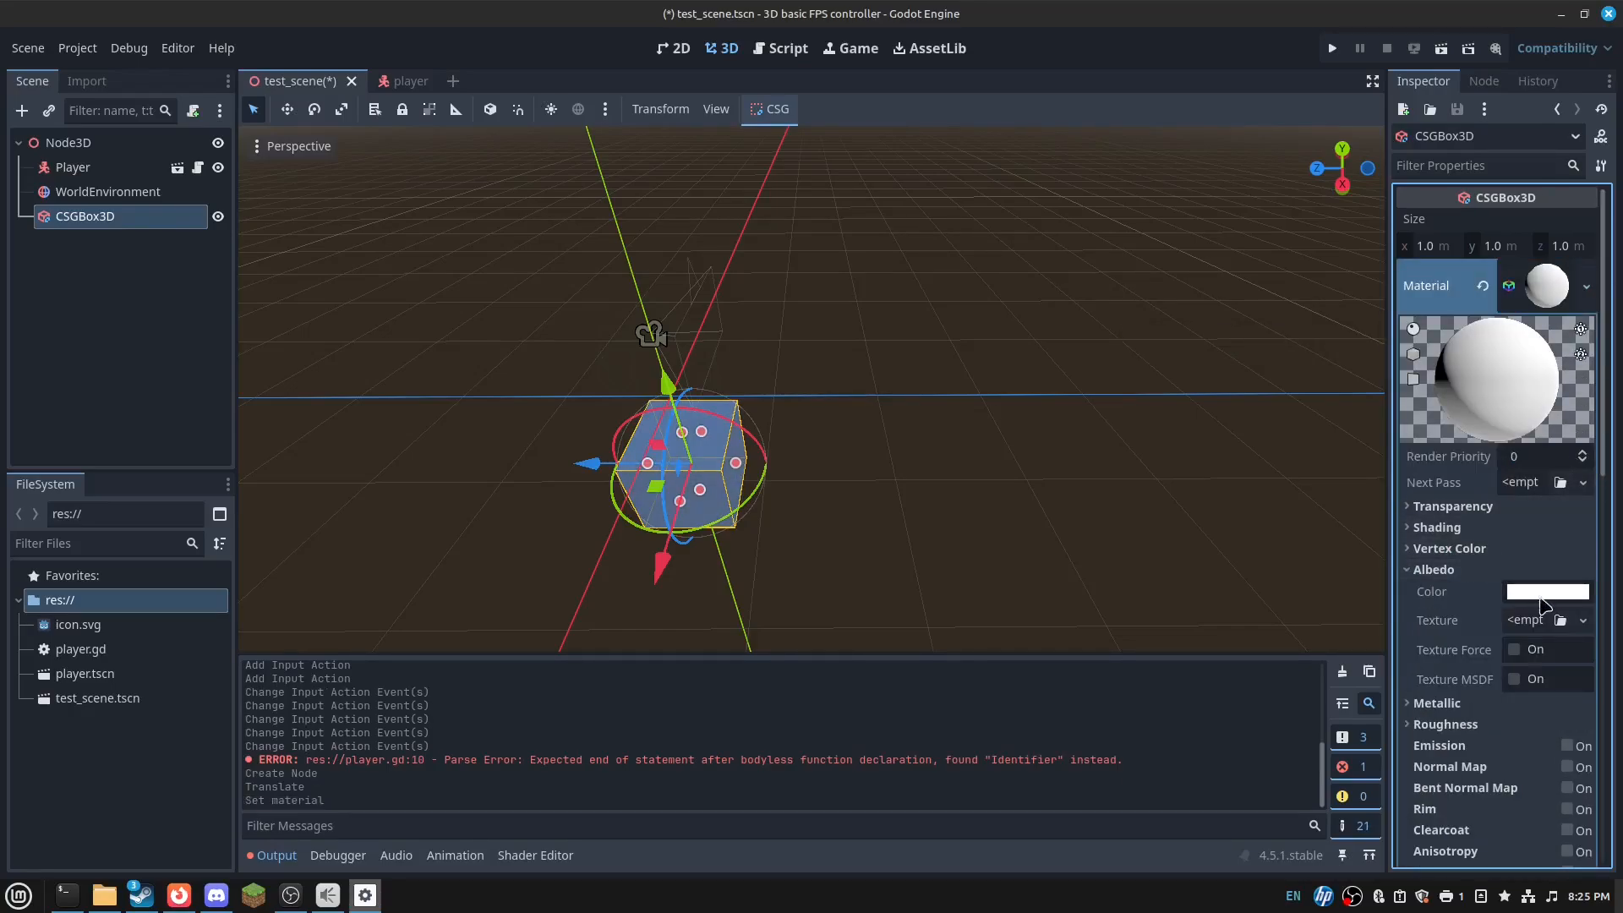
click(1549, 621)
click(1470, 862)
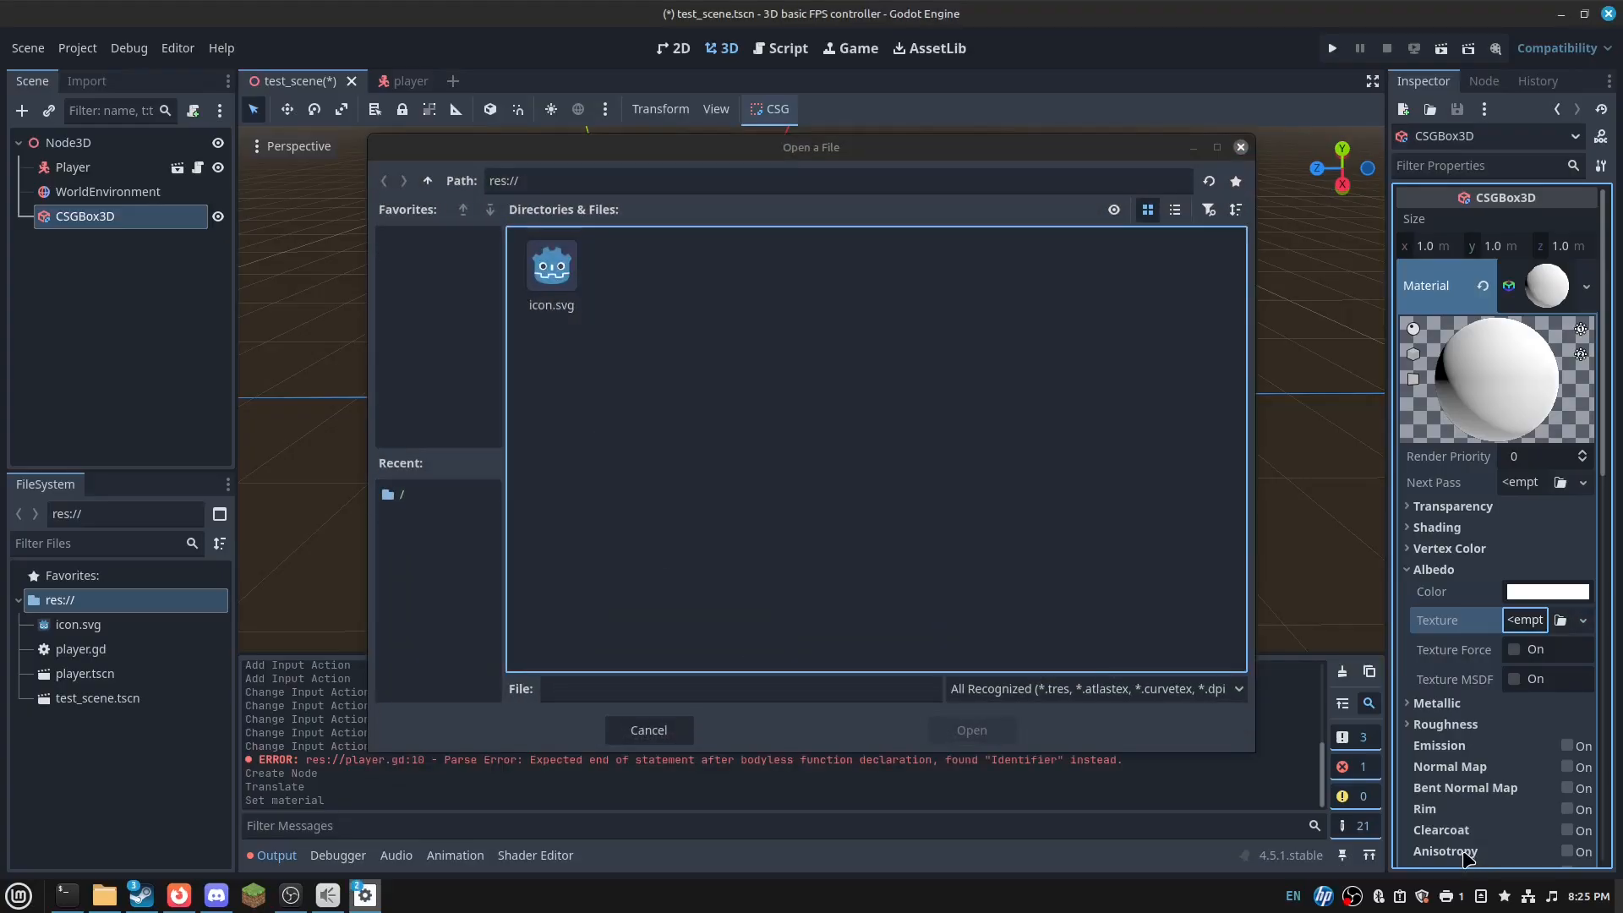
double_click(575, 290)
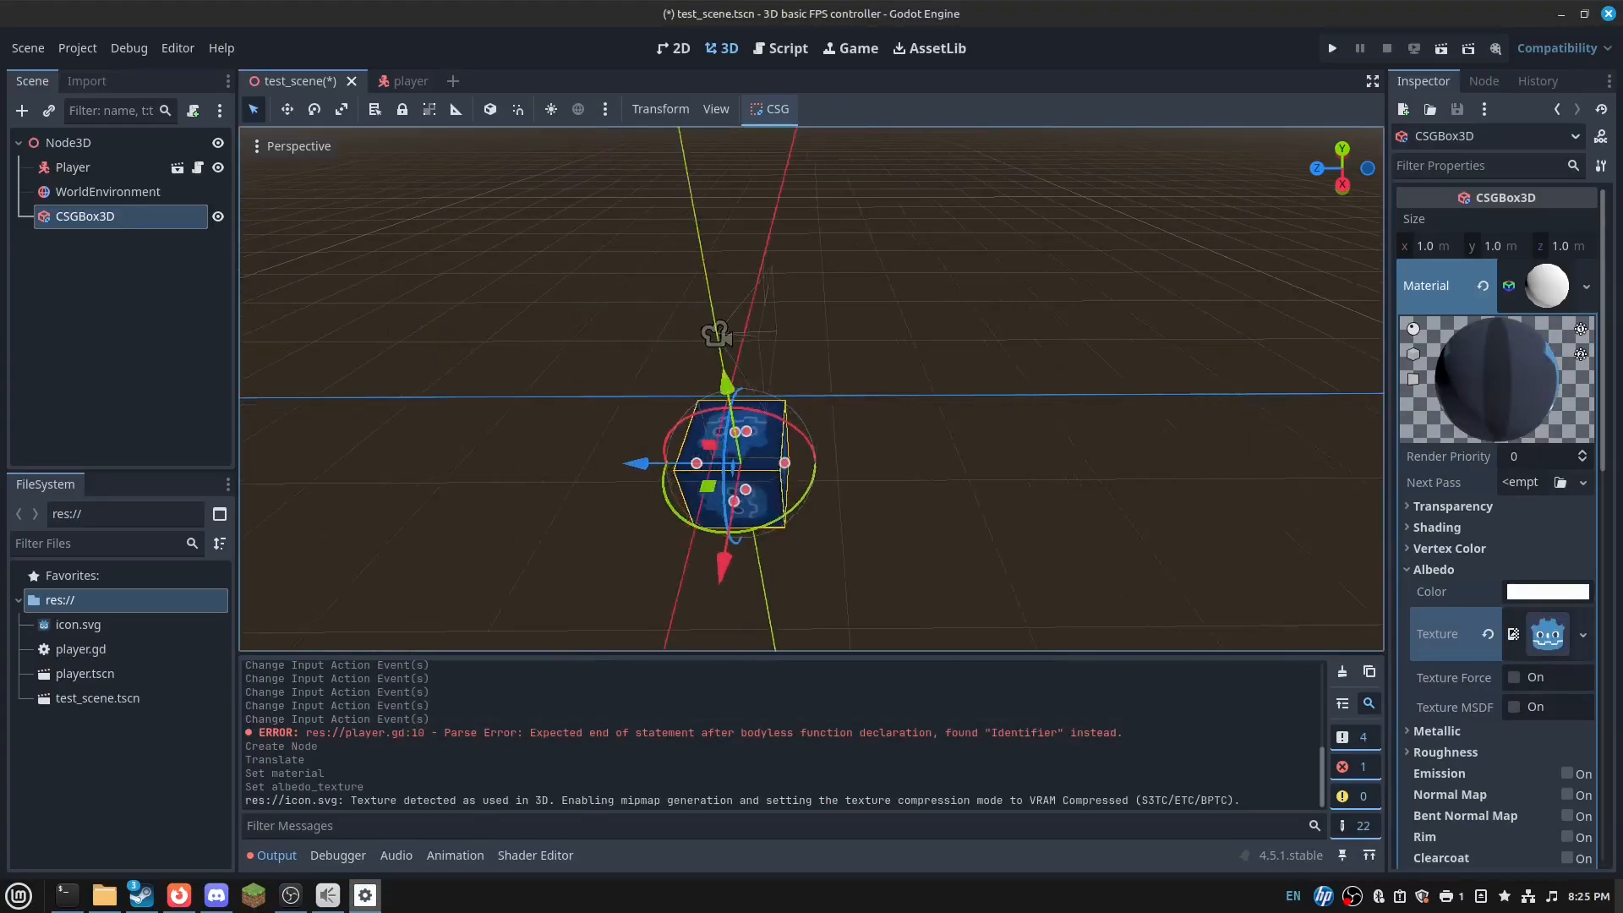
click(1486, 288)
click(158, 273)
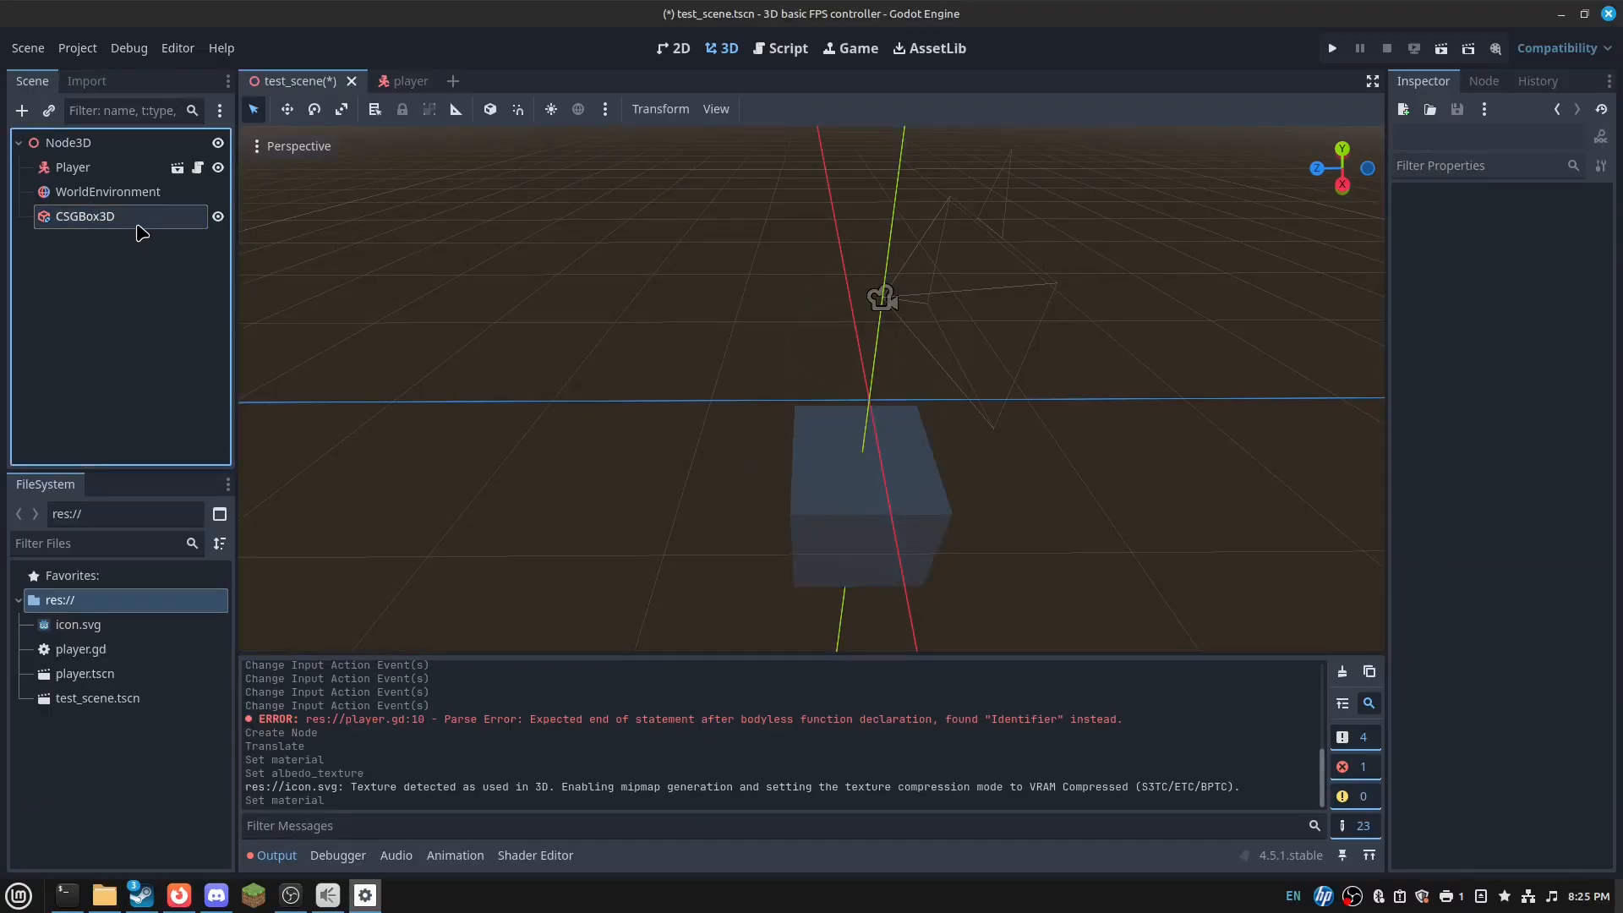
- Give the CSG box a new StandardMaterial3D with icon.svg as its albedo texture
click(137, 226)
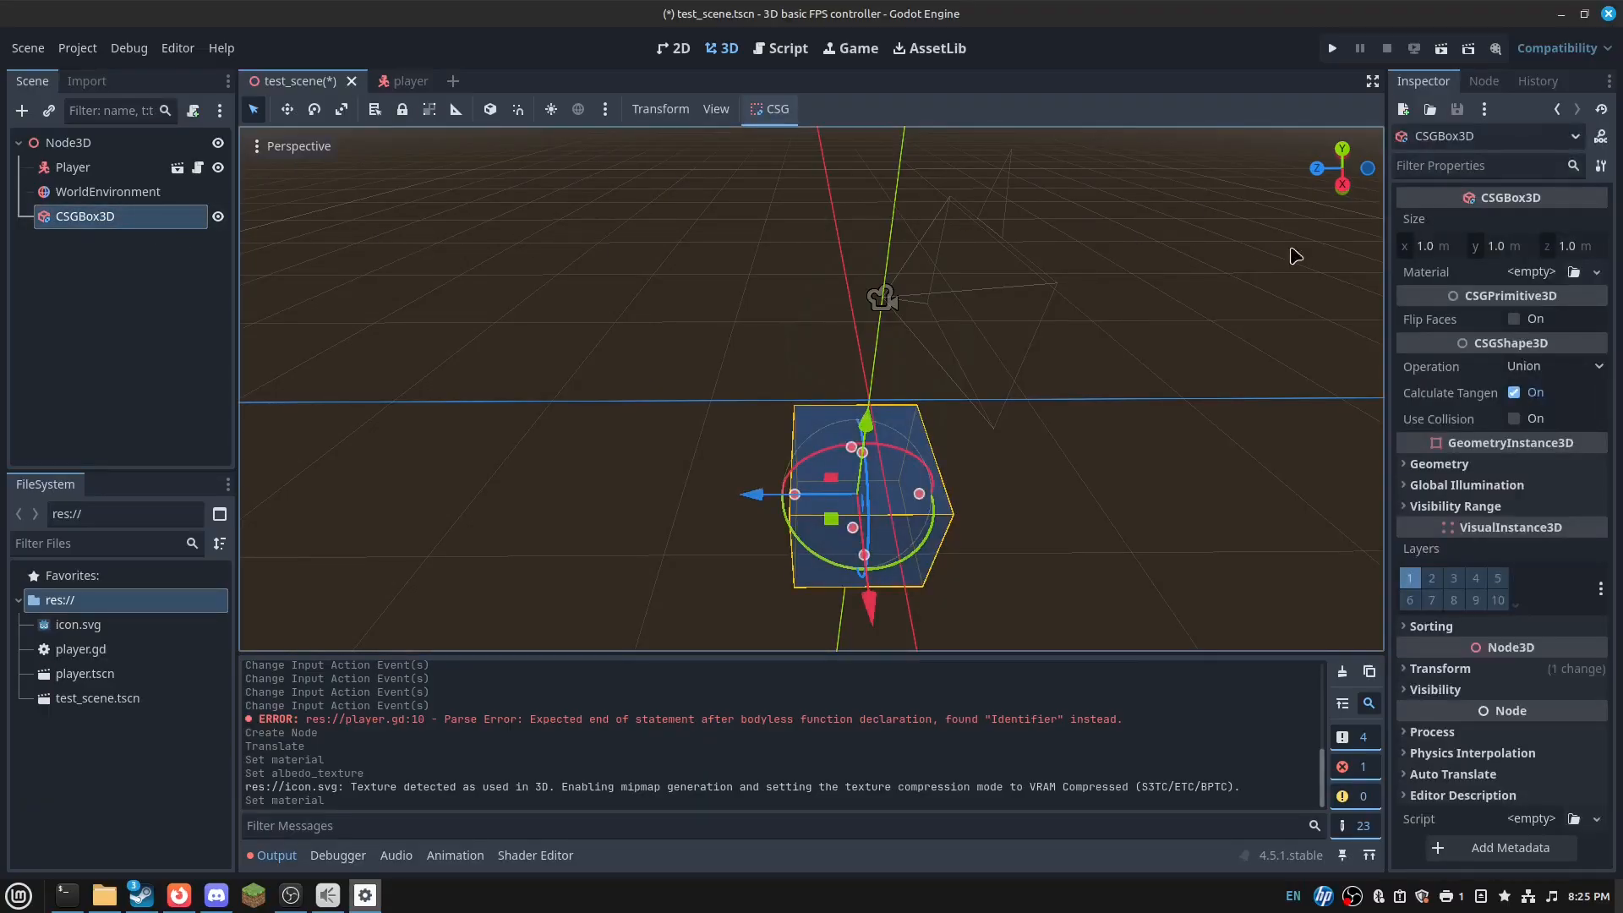
click(1532, 272)
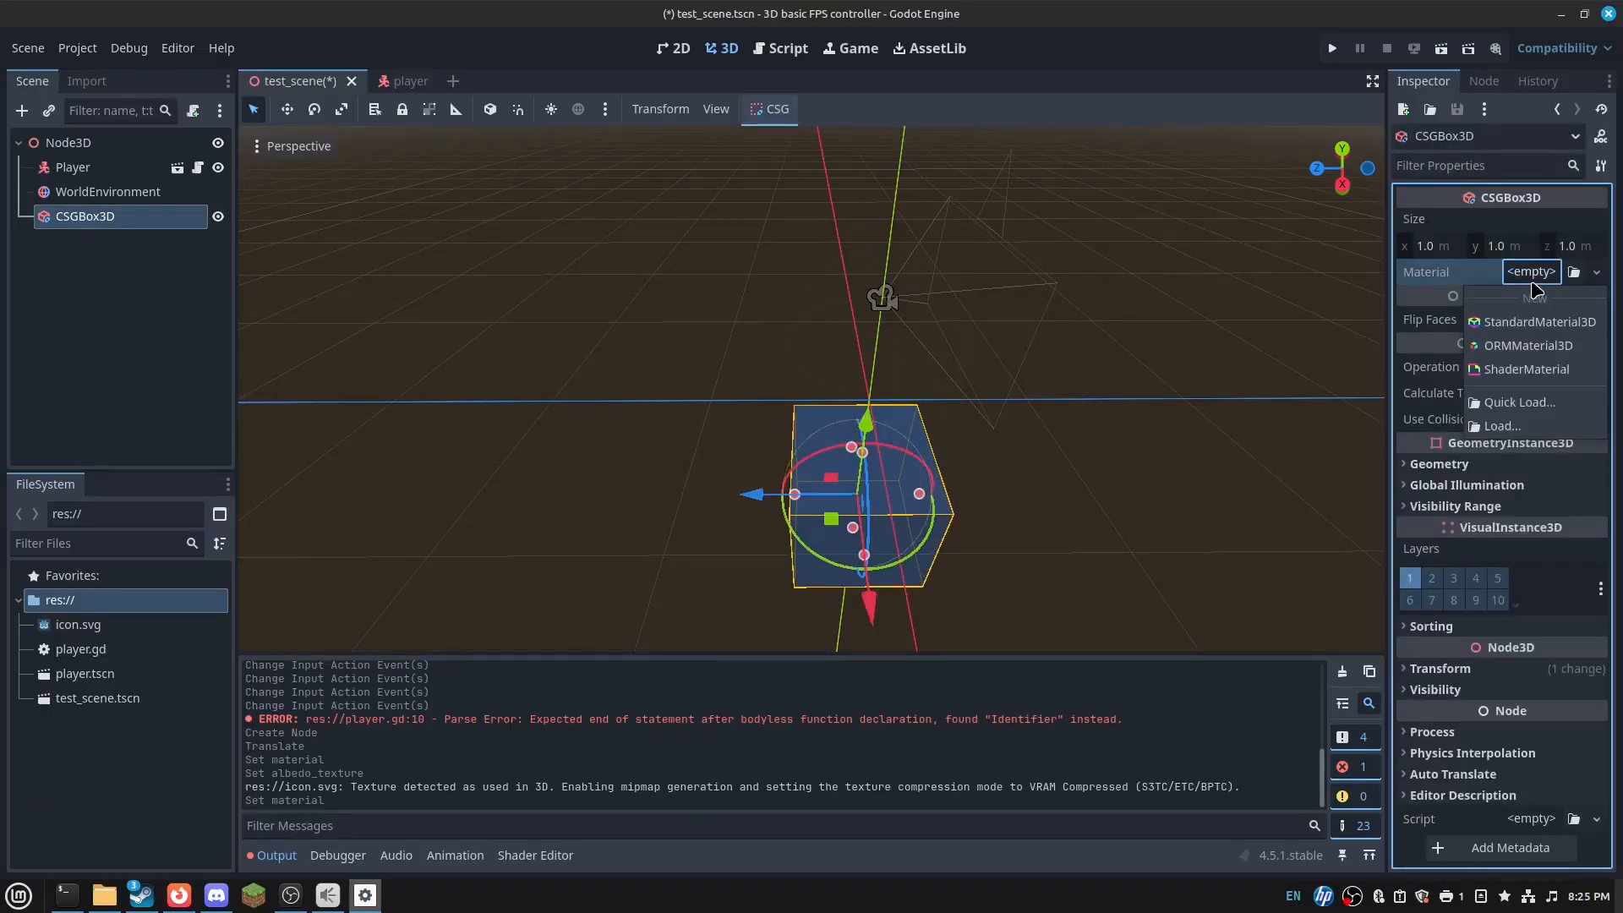
click(1518, 328)
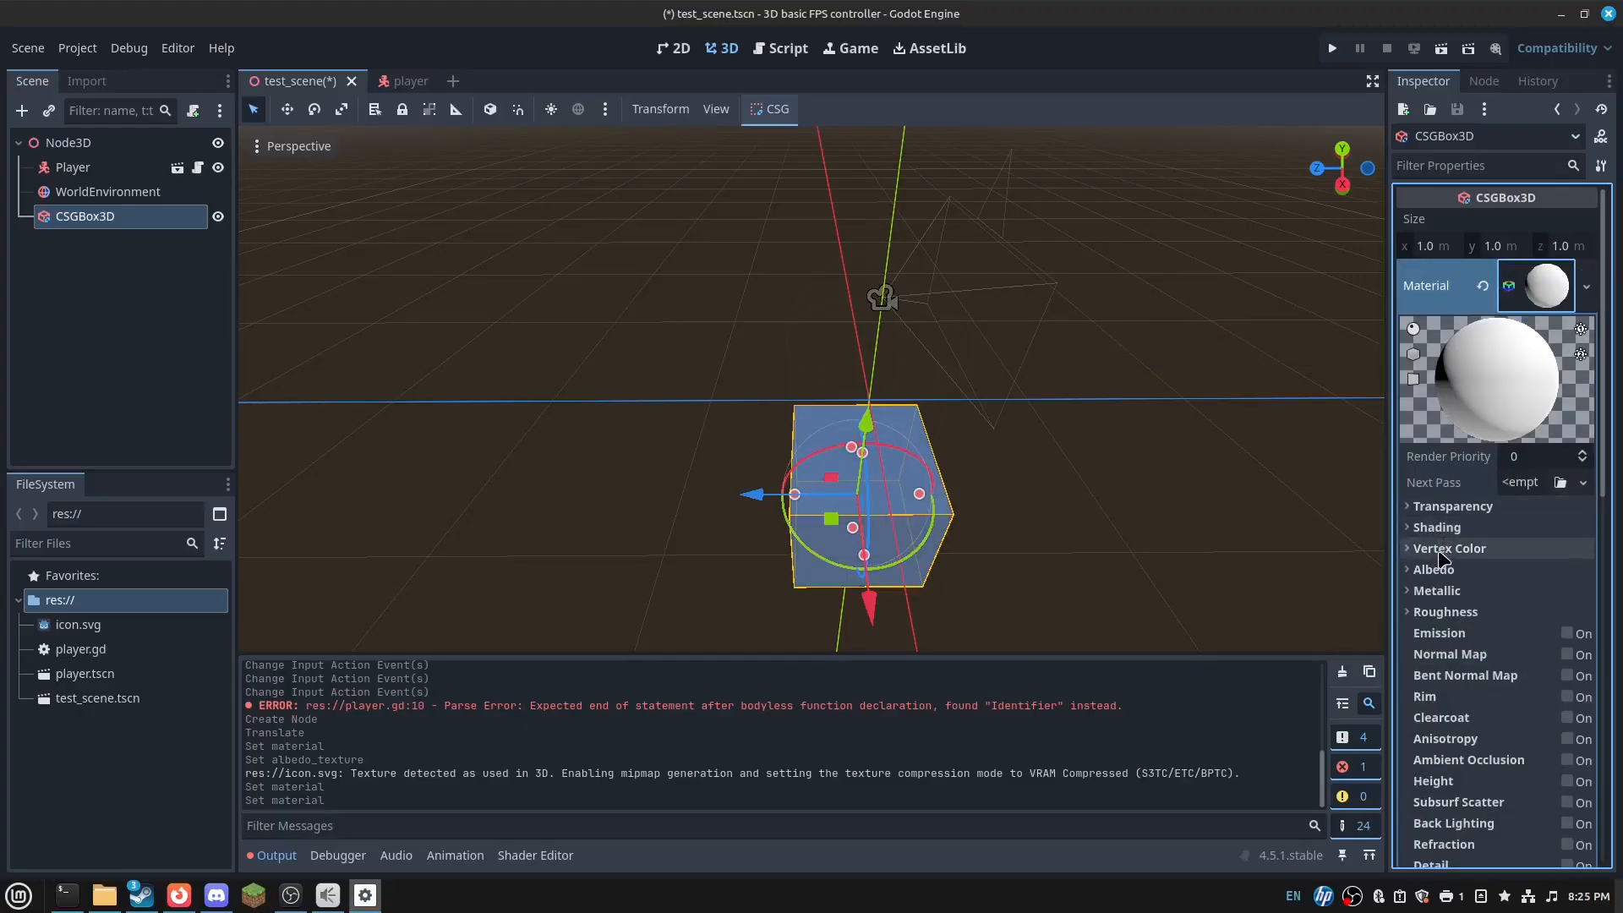
click(1561, 303)
click(1536, 282)
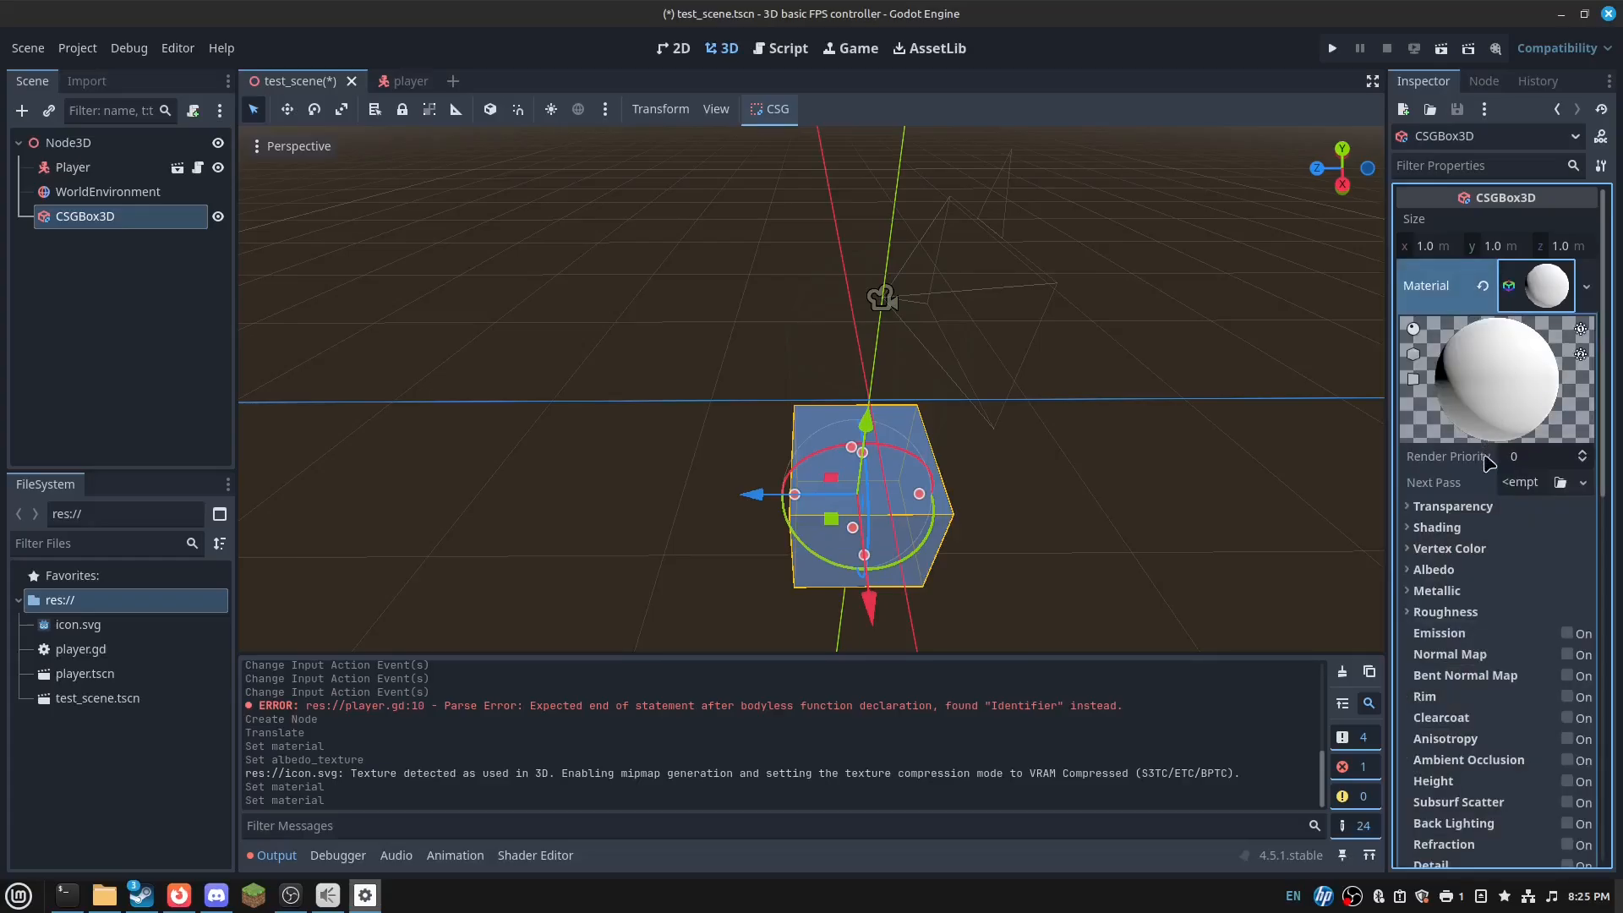
click(1450, 569)
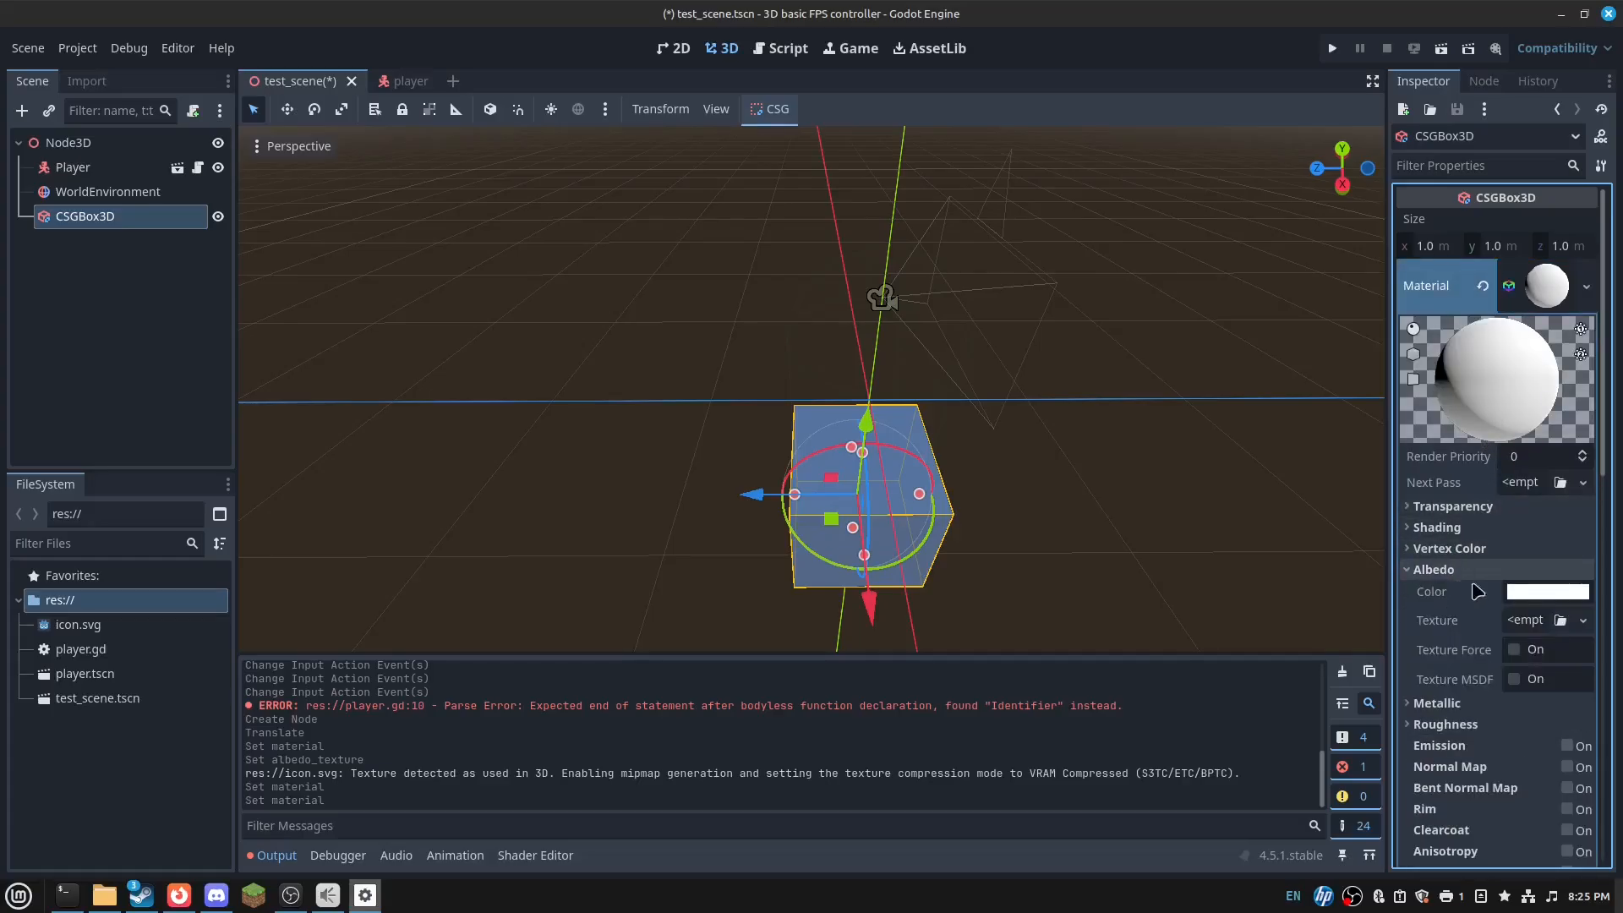
click(1525, 619)
click(1453, 845)
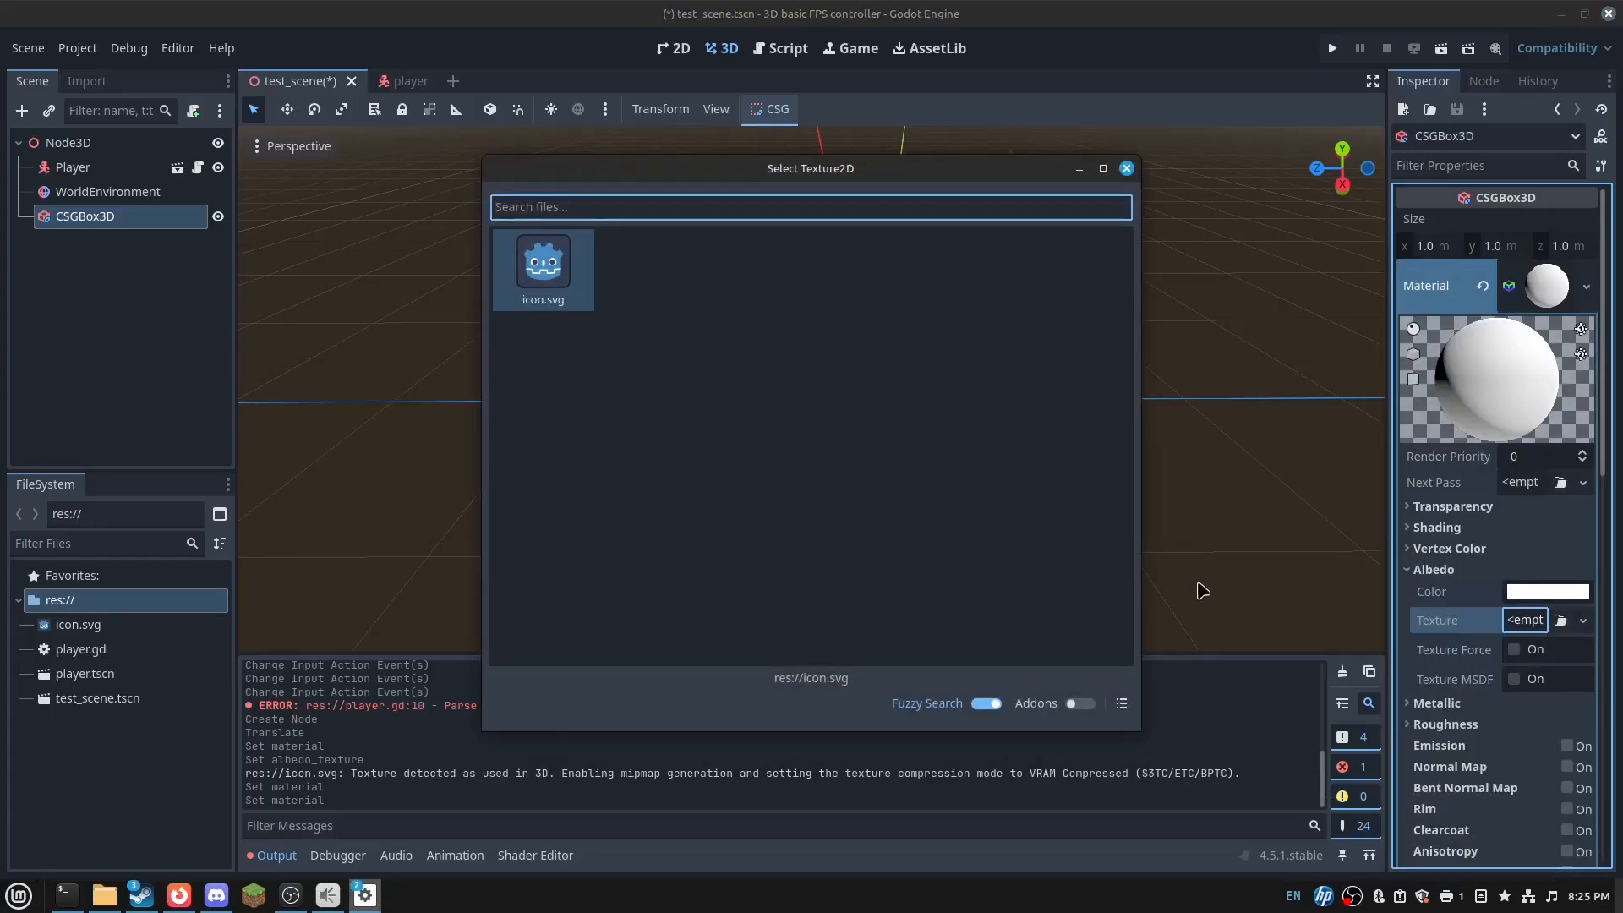
double_click(565, 300)
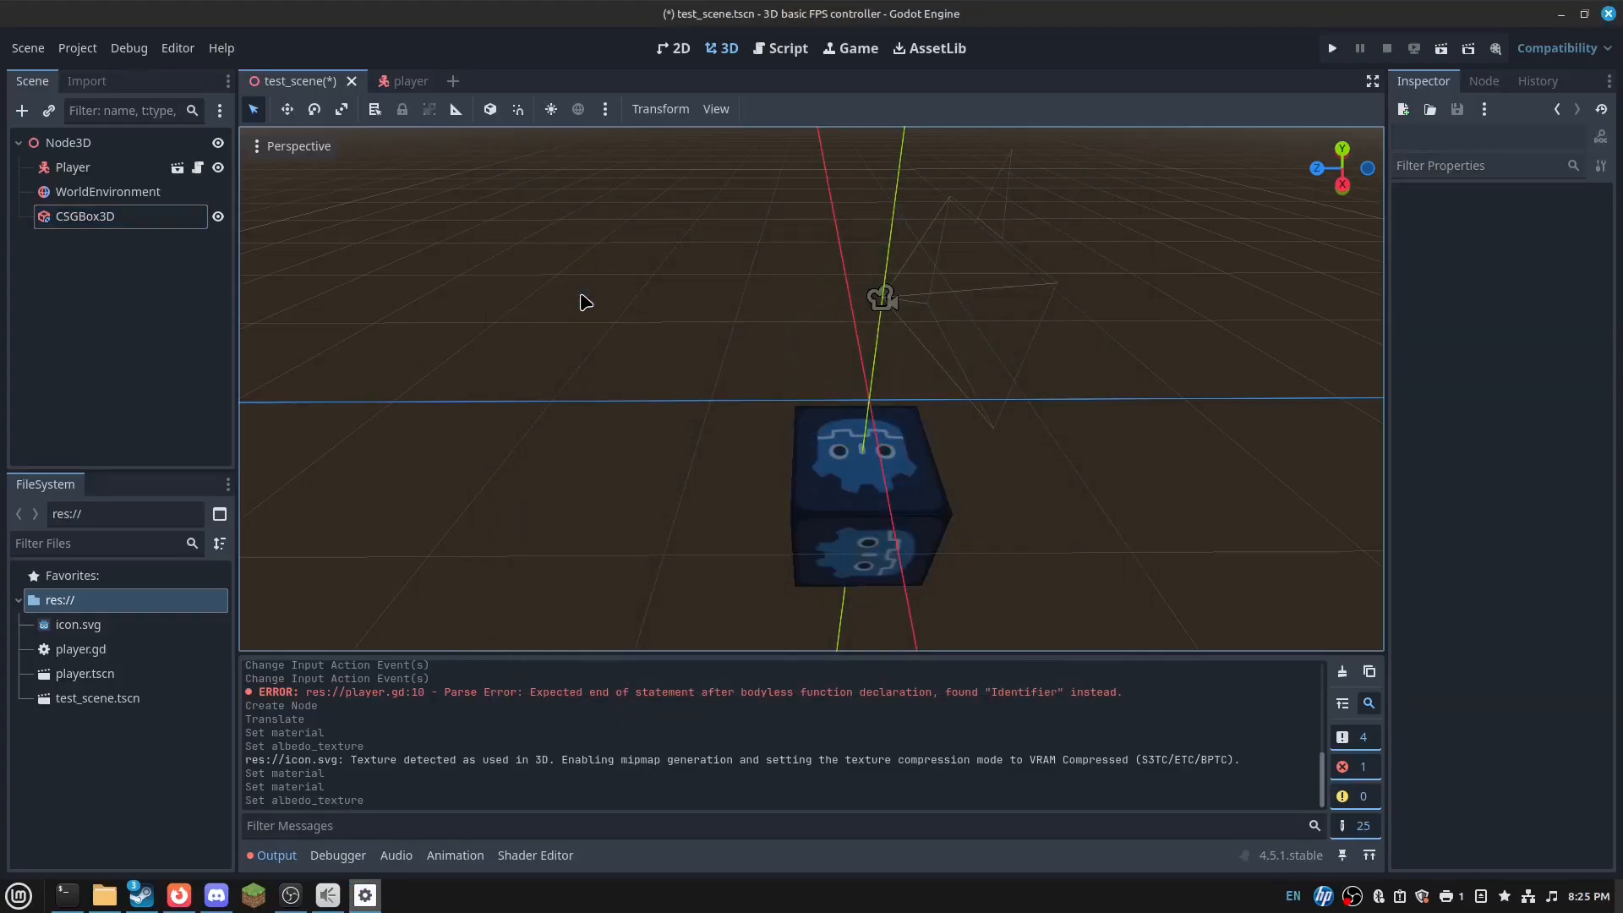
- Turn on triplanar UV1 mapping in the box's material
click(829, 503)
click(909, 549)
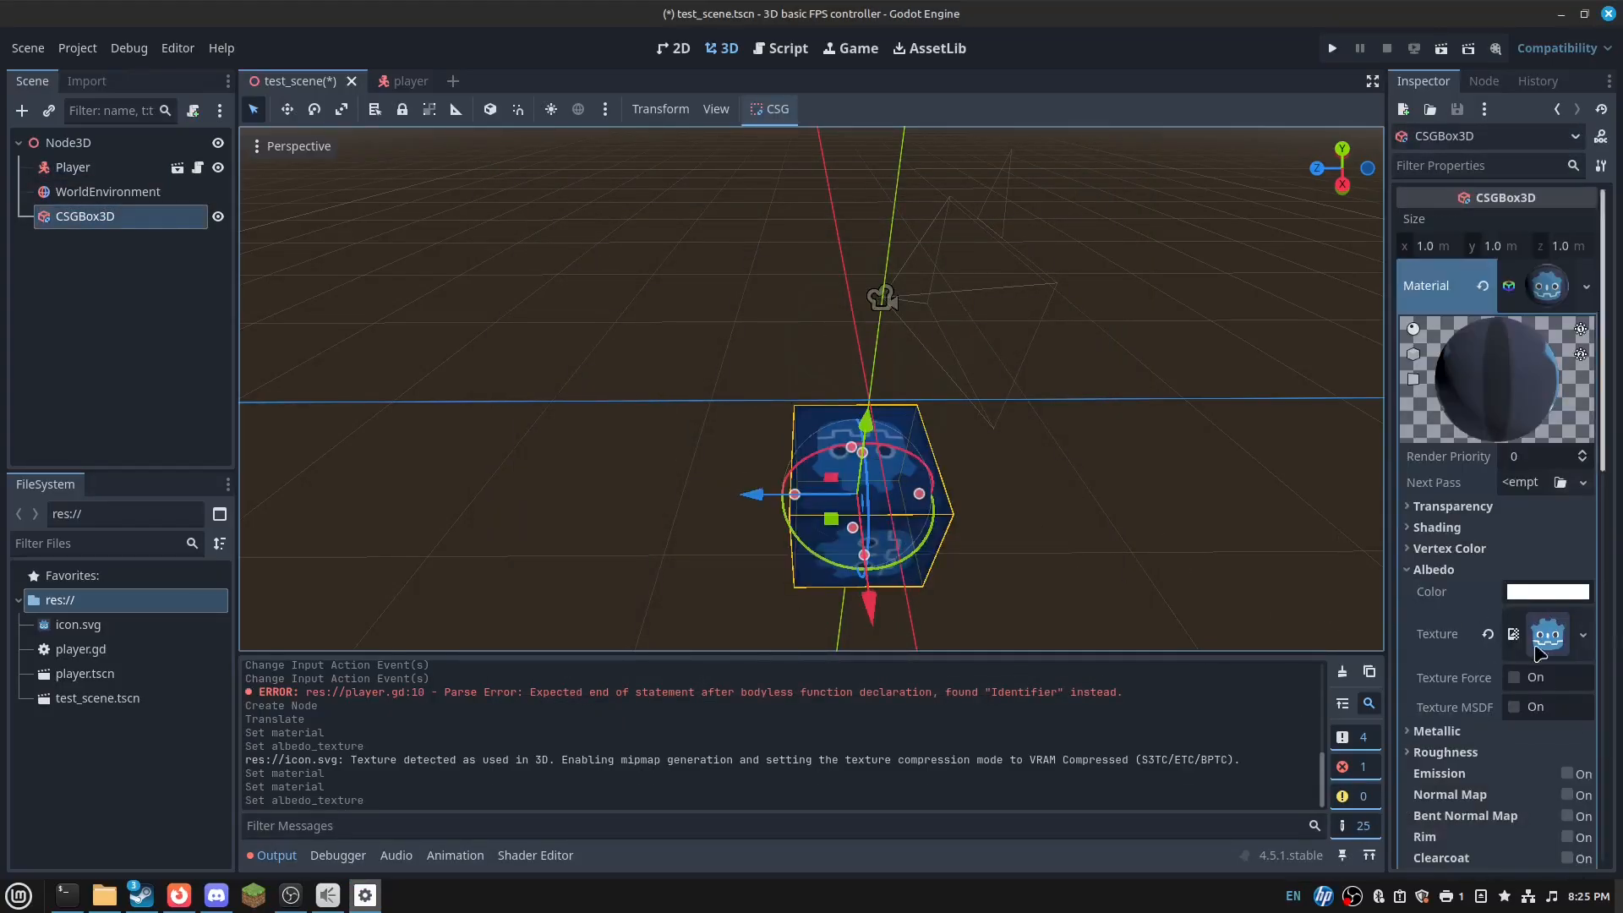
scroll(1488, 719, down, 5)
scroll(1471, 761, up, 1)
scroll(1476, 592, down, 5)
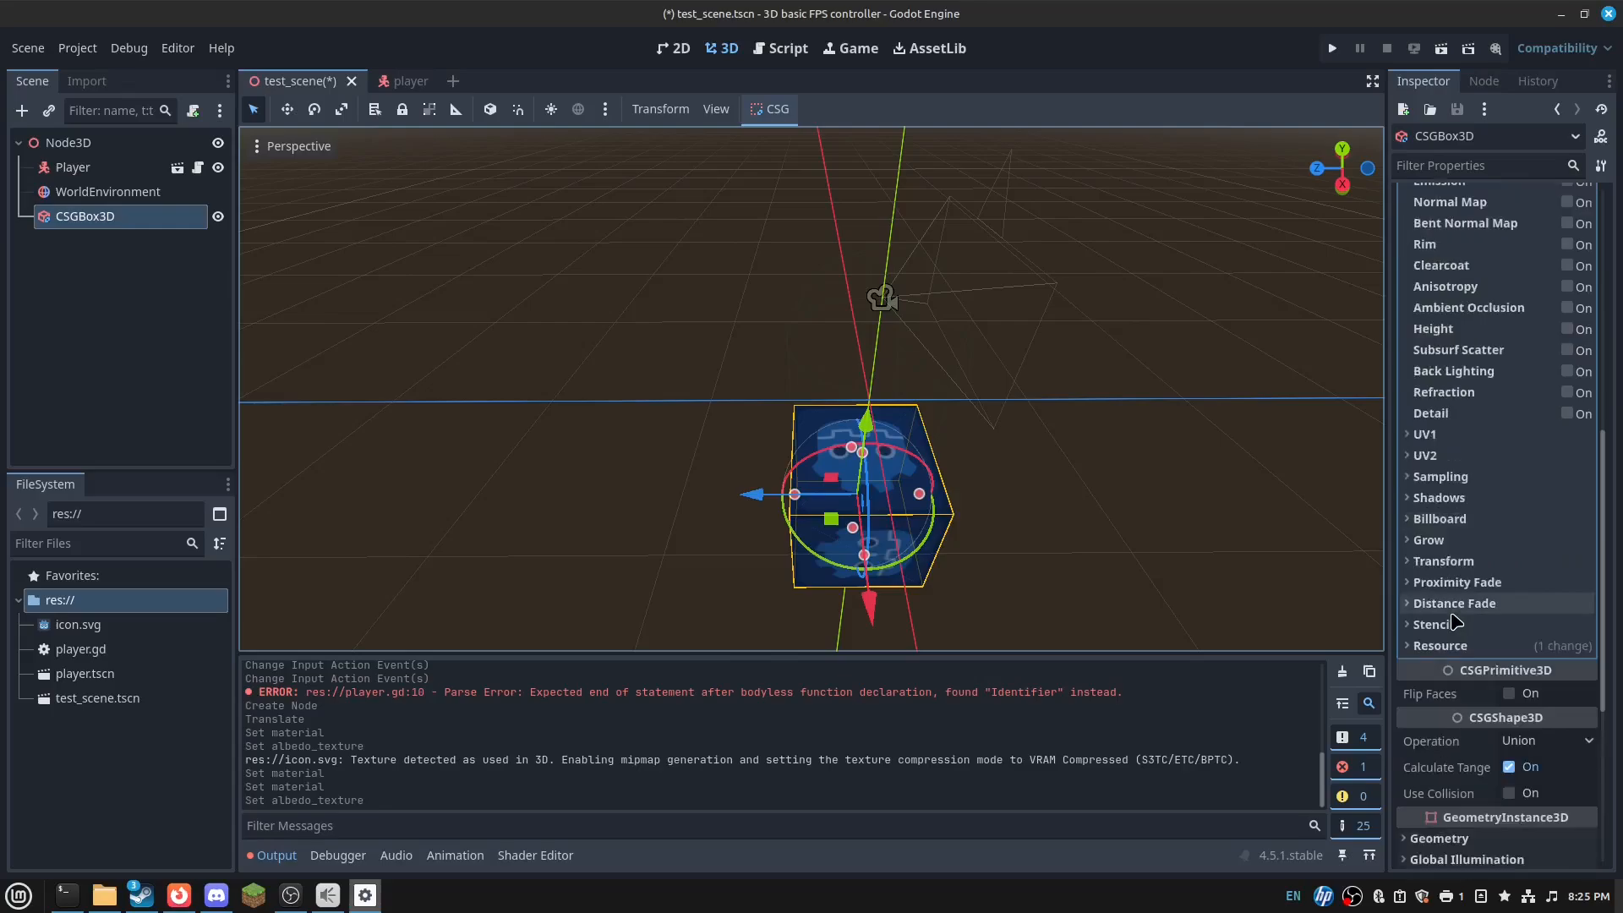
click(1476, 435)
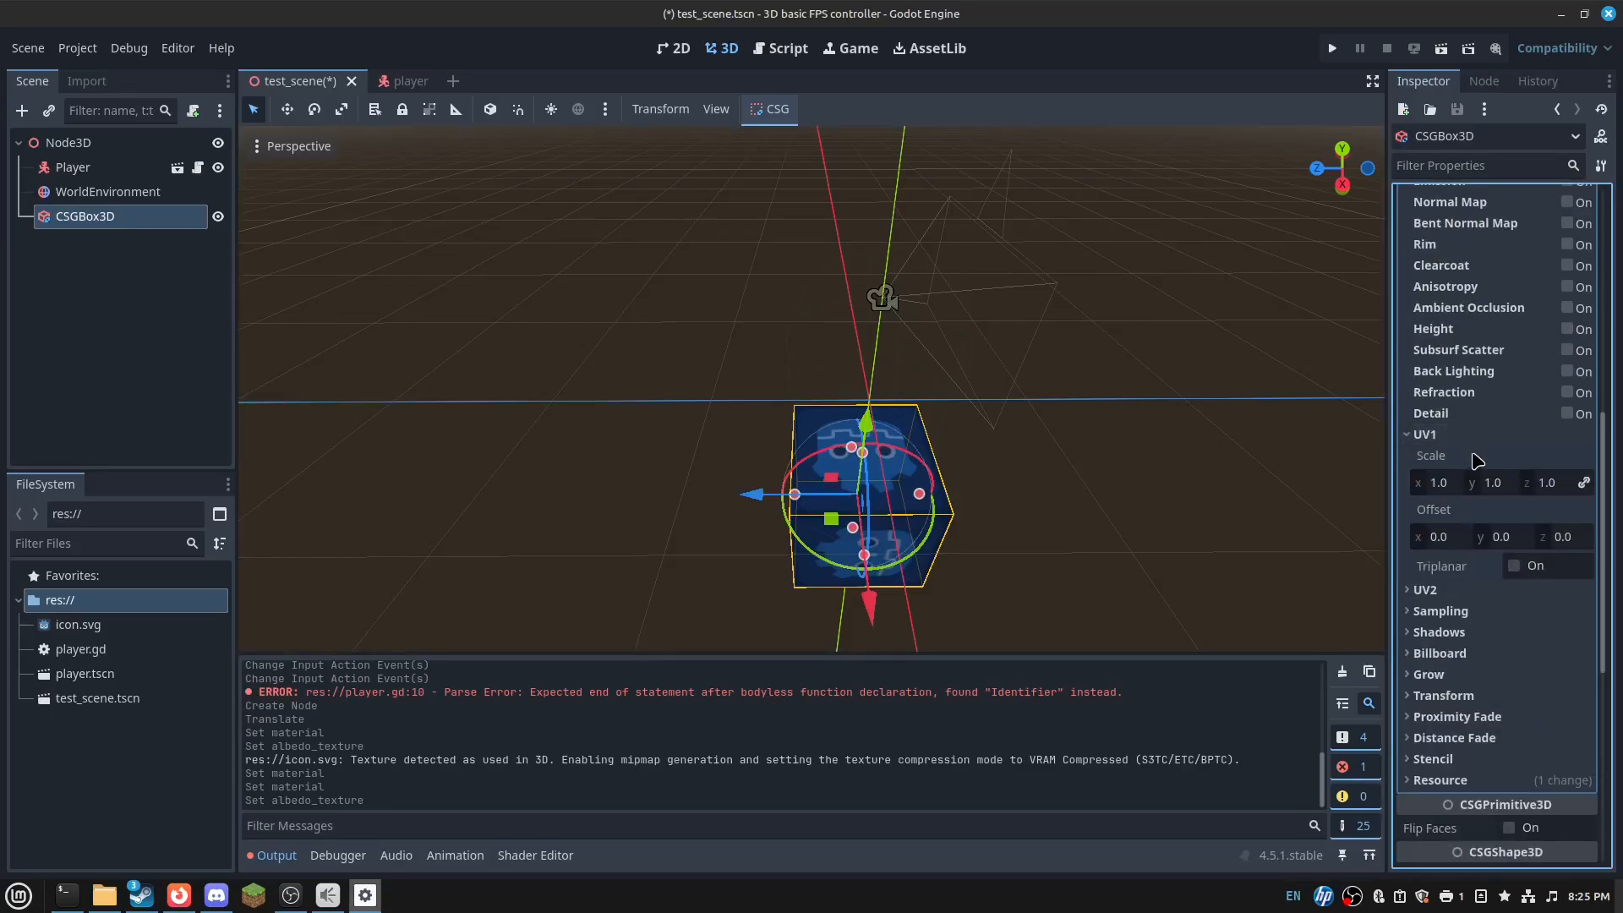
click(1515, 568)
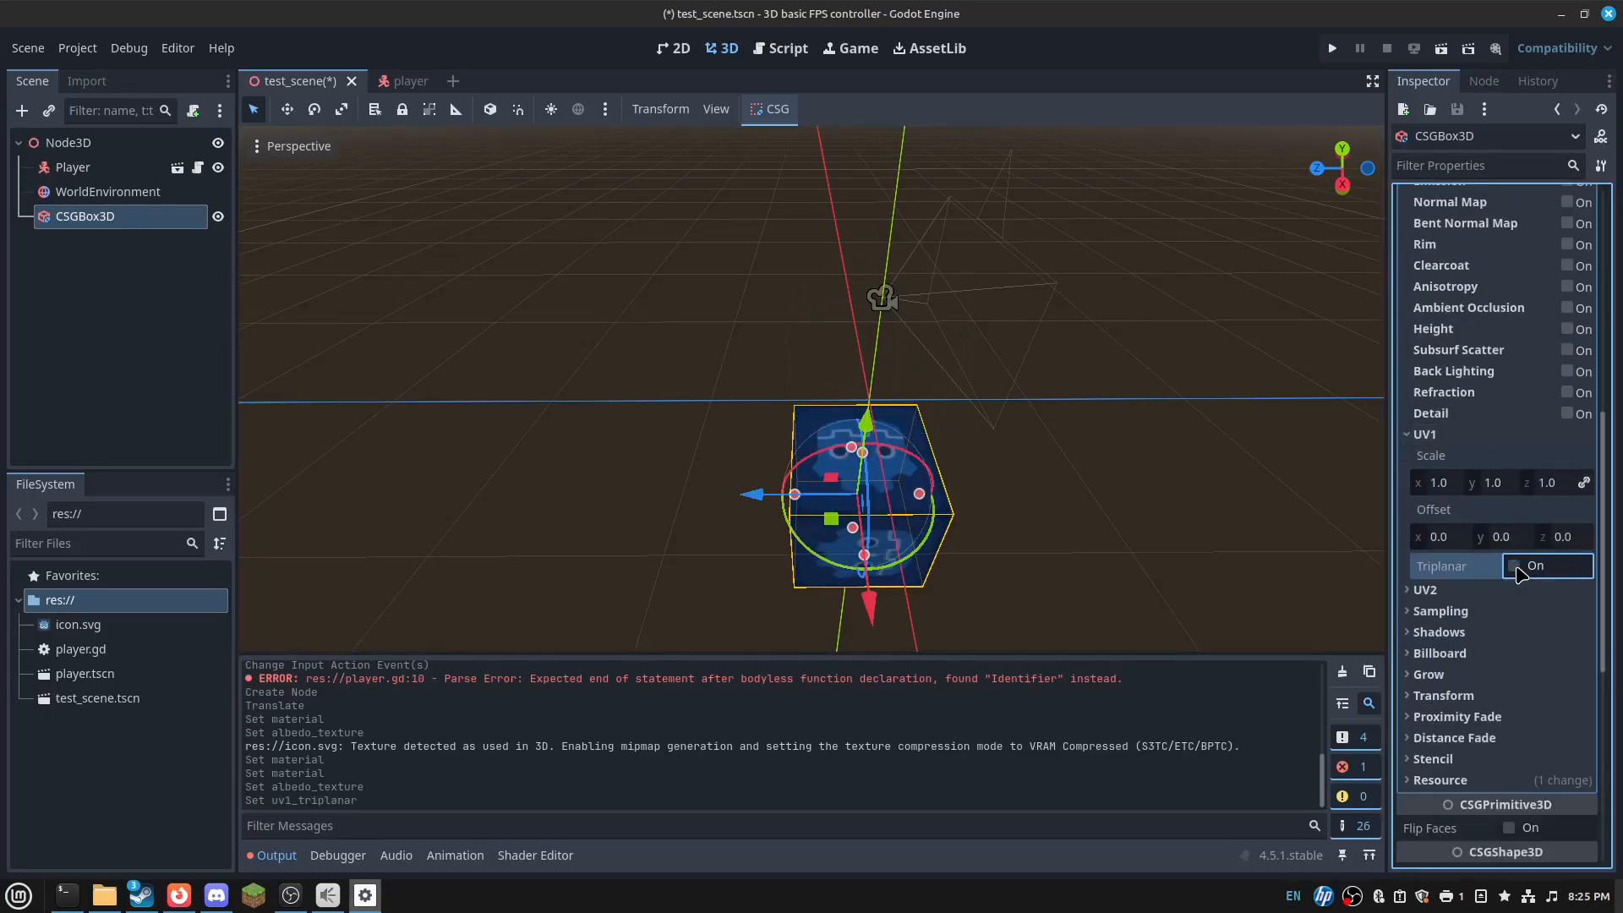
click(1515, 567)
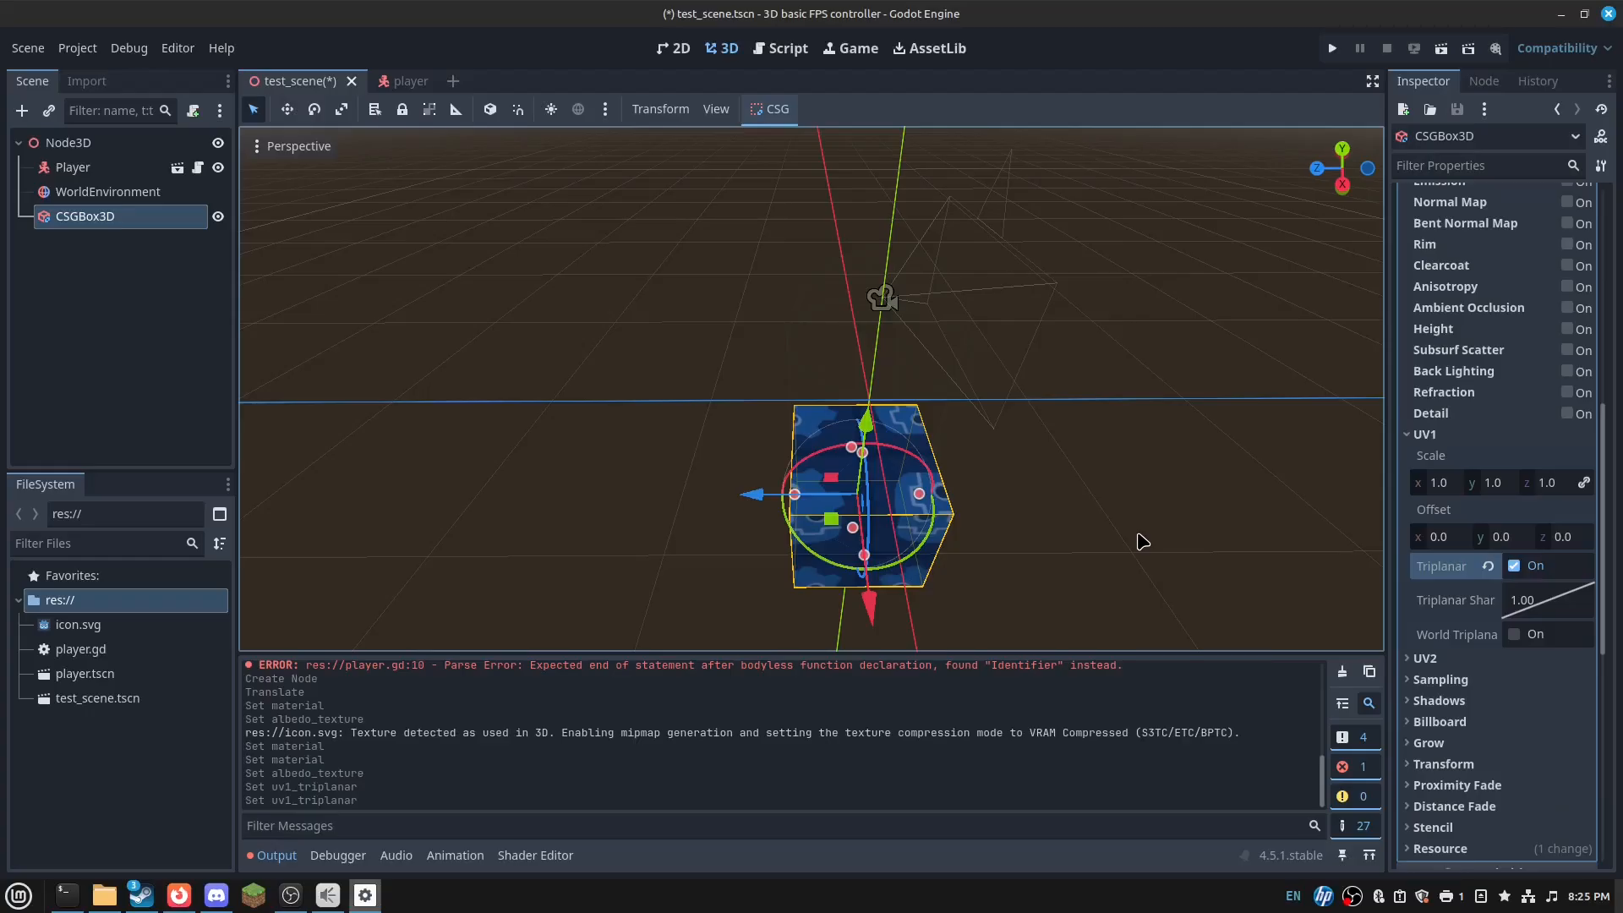
- Stretch the CSG box along the Z axis to 6 m
mouse_move(825, 432)
right_down()
mouse_move(795, 443)
mouse_move(825, 433)
right_up()
drag(771, 362, 625, 372)
drag(912, 348, 1184, 332)
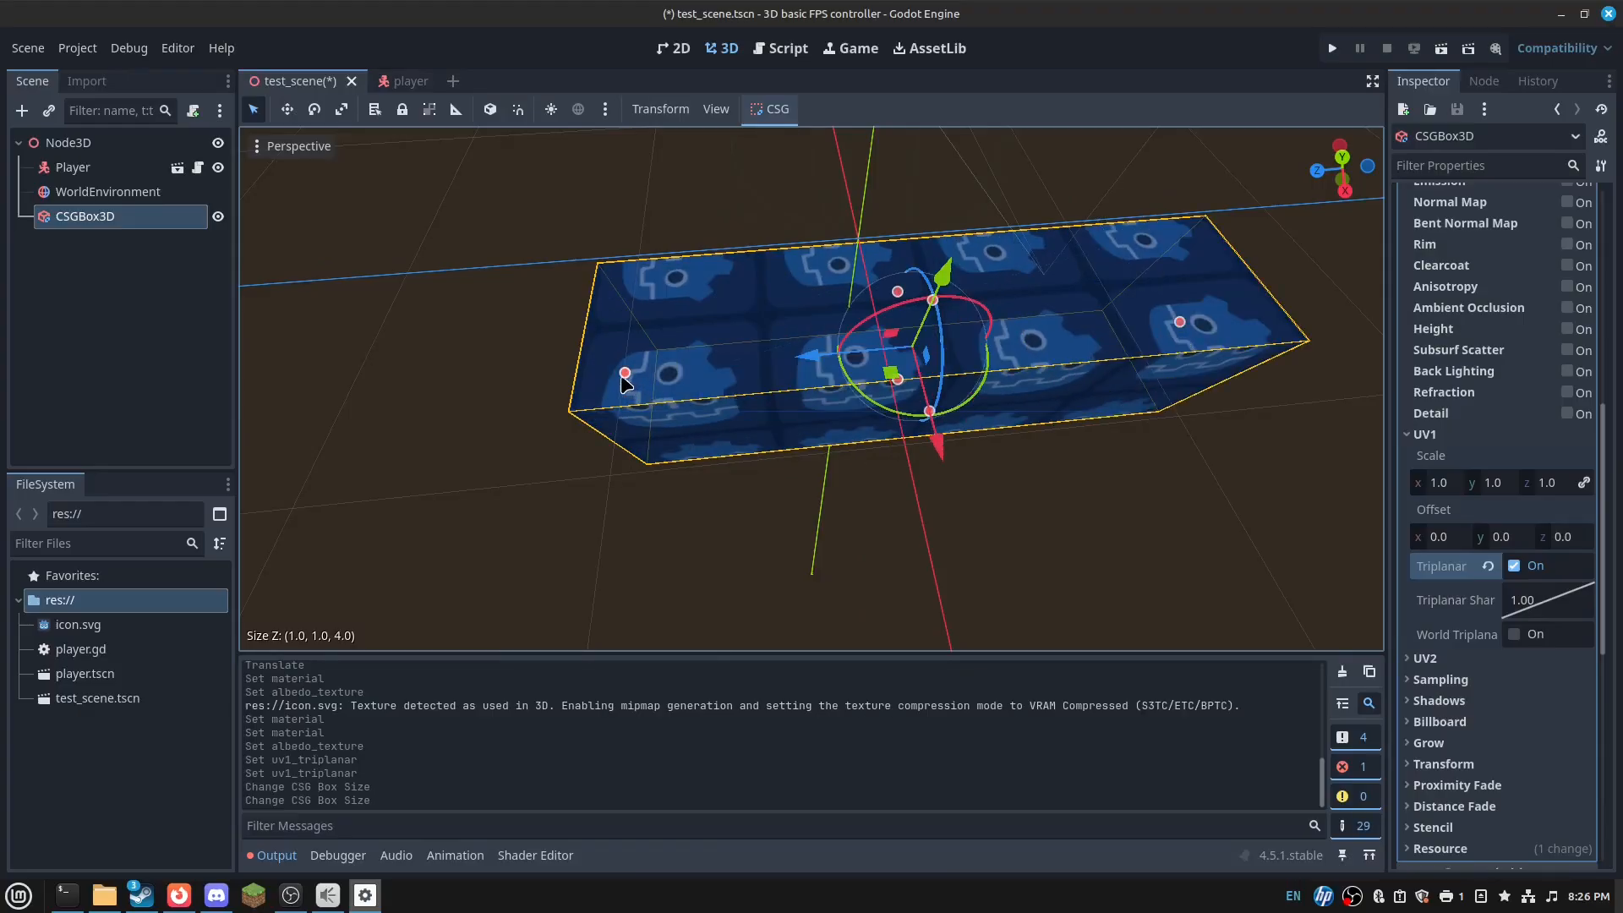
drag(623, 375, 338, 401)
click(747, 492)
key(s)
key(d)
right_drag(748, 492, 747, 492)
- Widen the box along the X axis into a floor slab
click(751, 373)
key(w)
key(a)
right_drag(782, 352, 786, 310)
scroll(1333, 310, up, 4)
scroll(1493, 352, up, 3)
scroll(1493, 355, up, 4)
key(s)
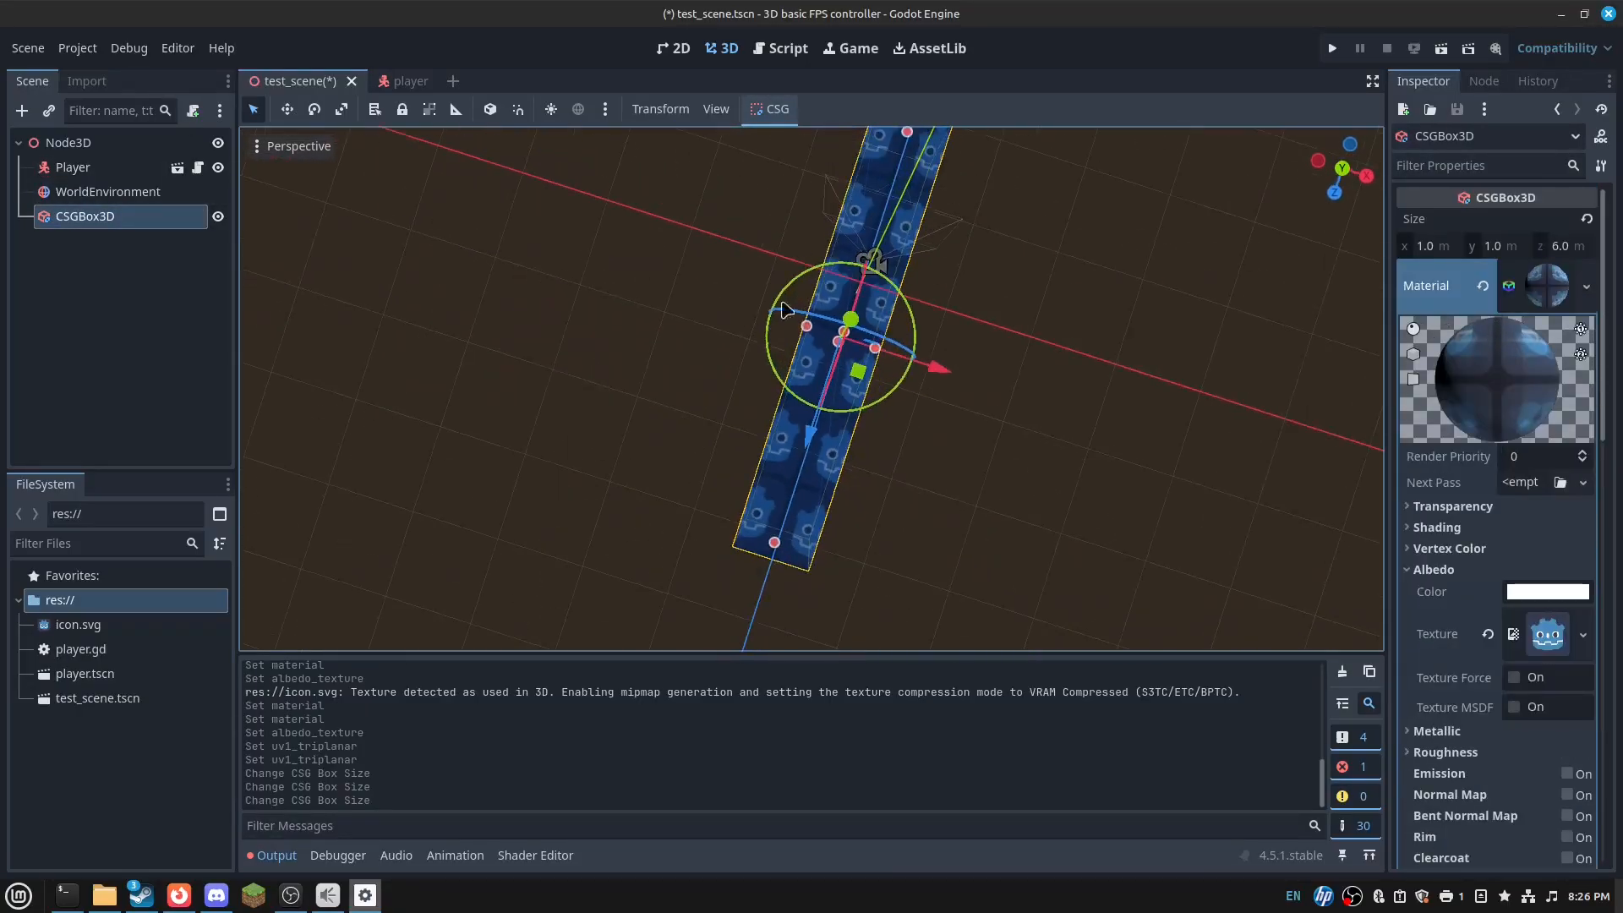
drag(805, 327, 1108, 393)
key(d)
right_drag(1109, 393, 1109, 393)
key(s)
- Enable Use Collision, lengthen the box to 8 m along Z, and shift it along Z
click(1524, 283)
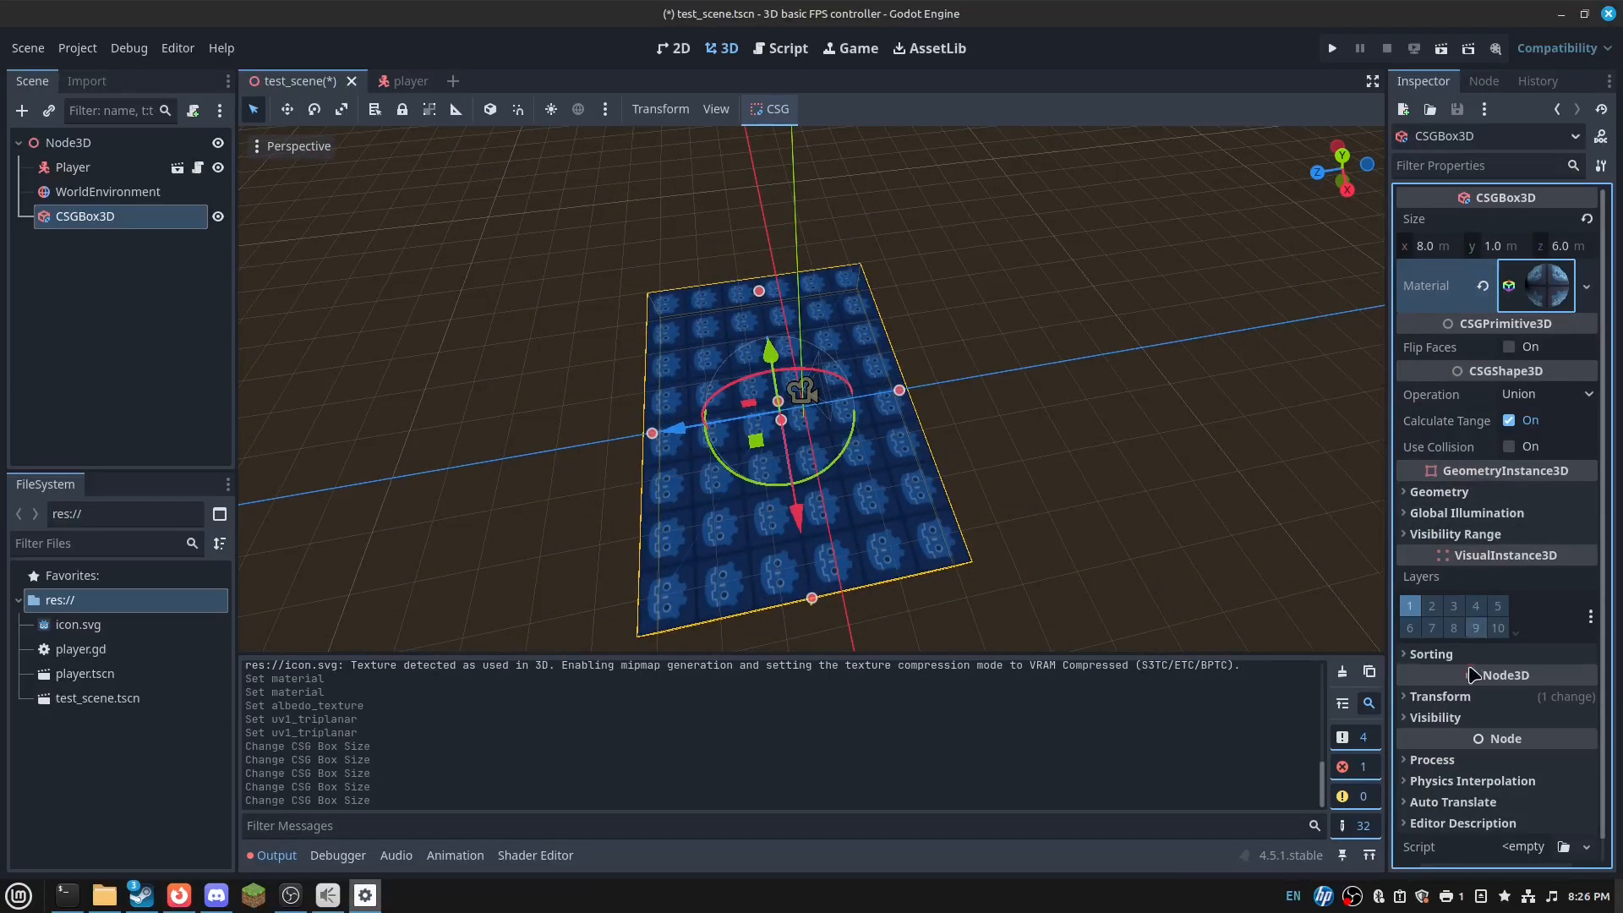
click(1509, 446)
scroll(936, 405, up, 3)
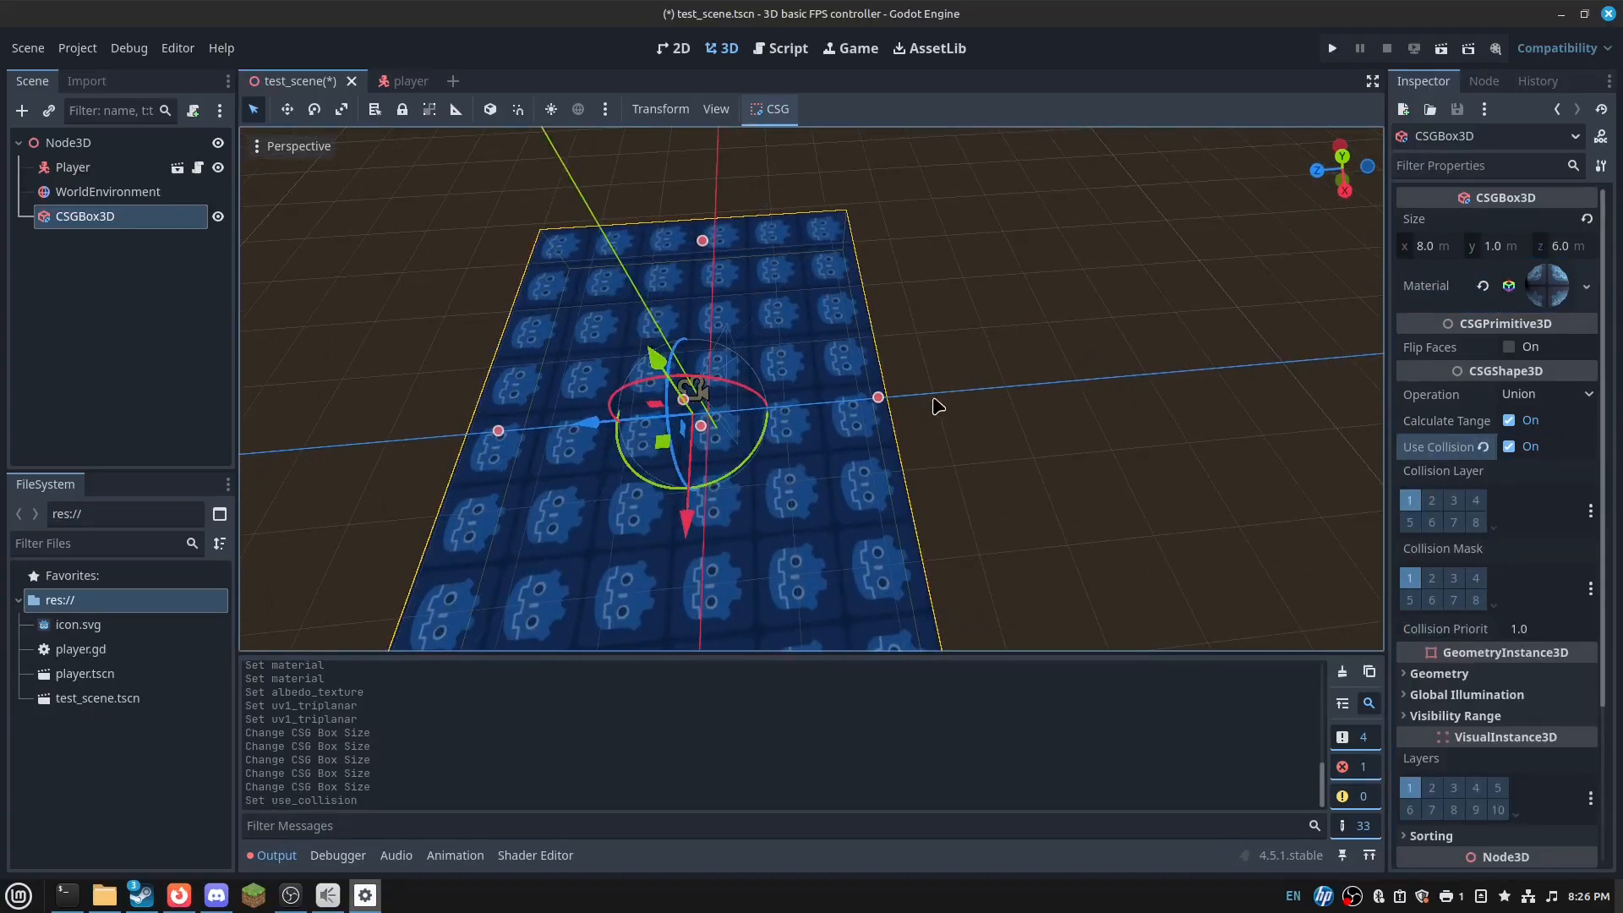
drag(901, 403, 829, 414)
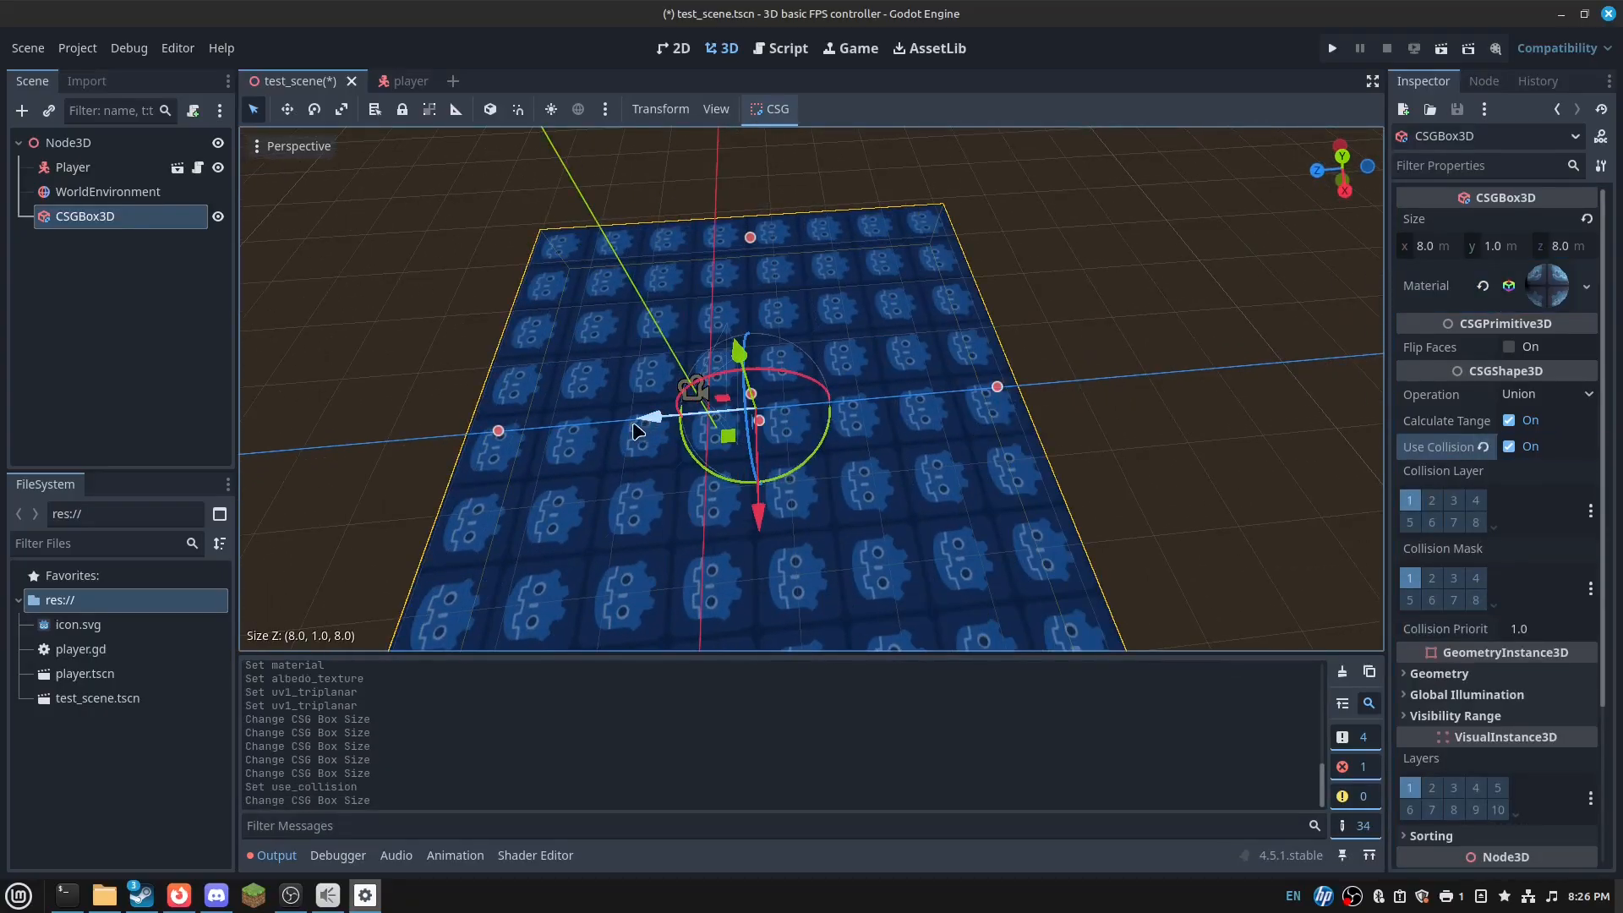
drag(634, 425, 577, 436)
- Save test_scene and run the game to test the floor
key(ctrl+s)
right_drag(986, 416, 1037, 409)
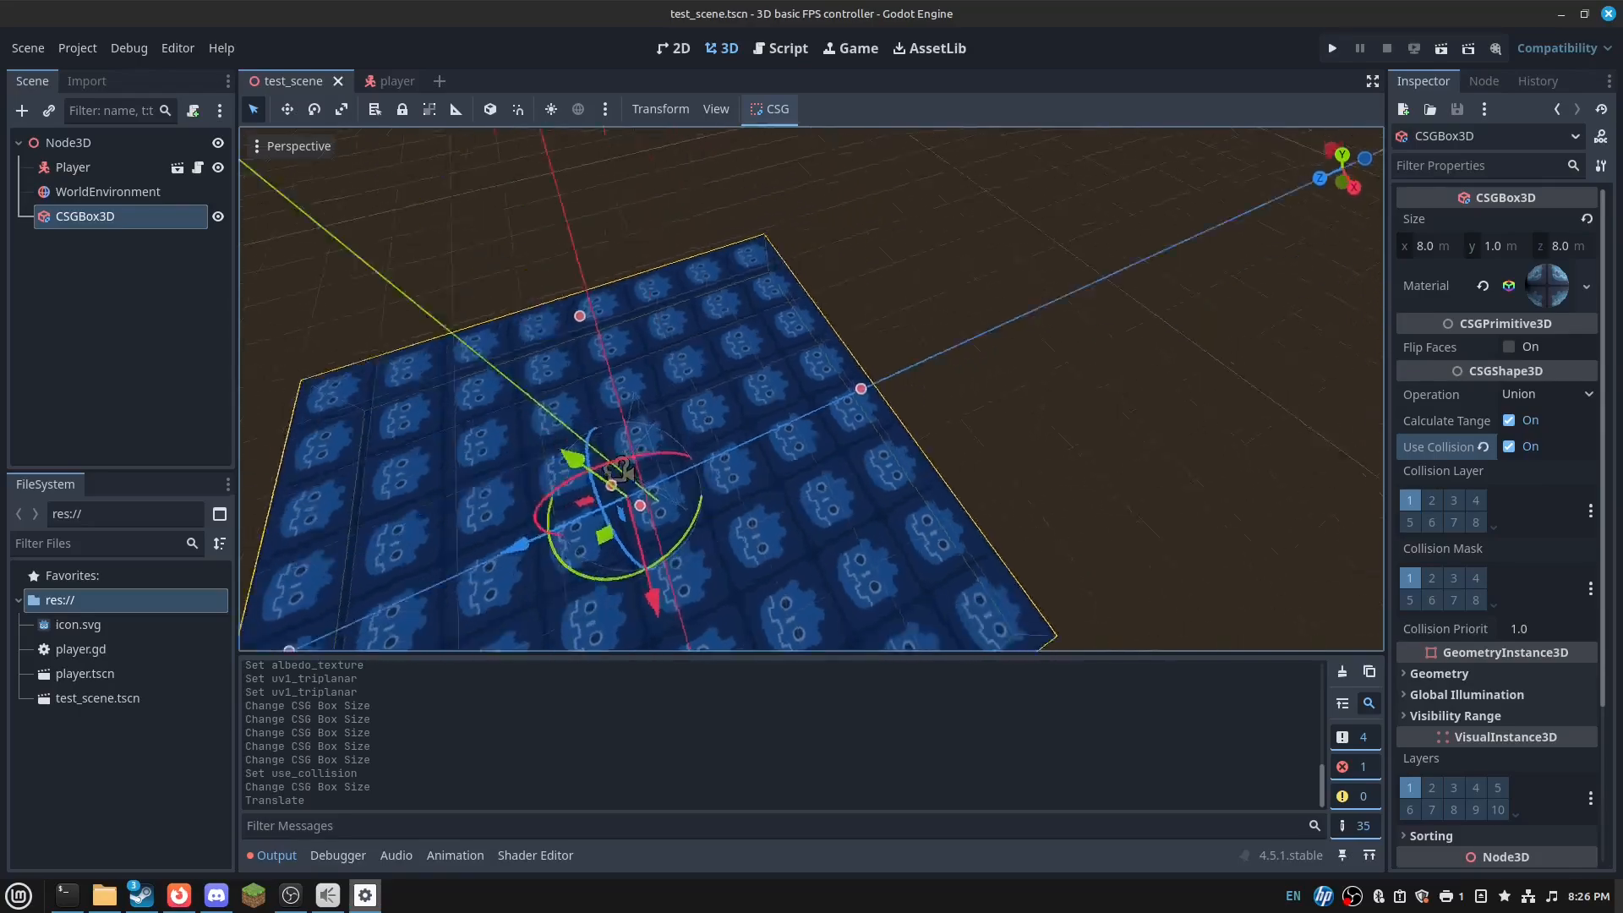
key(F5)
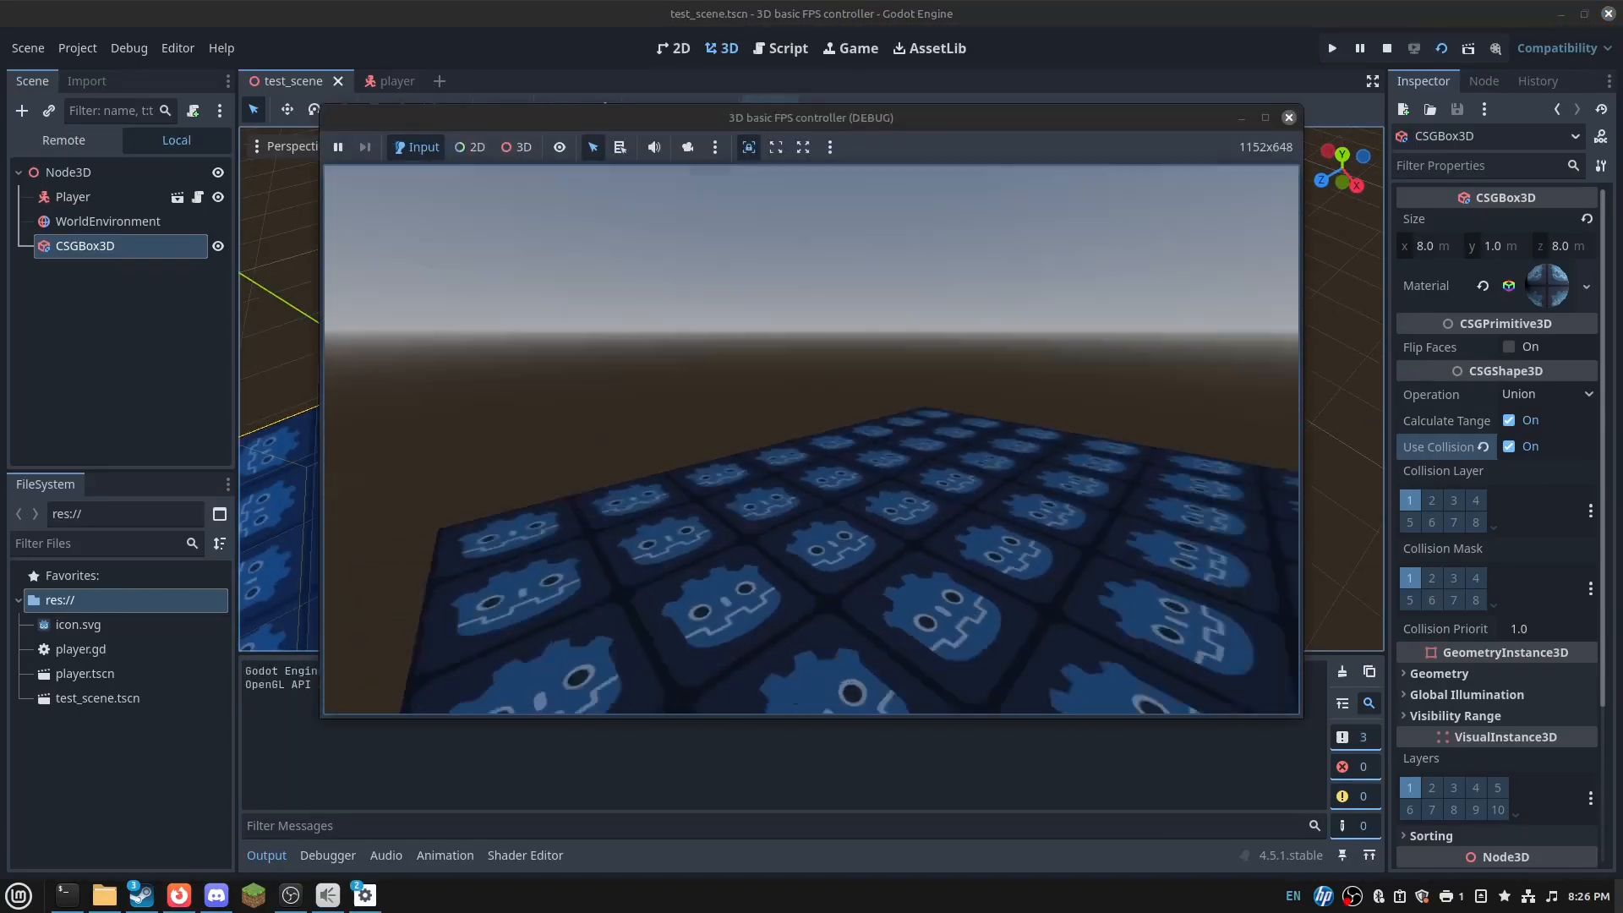
key(w)
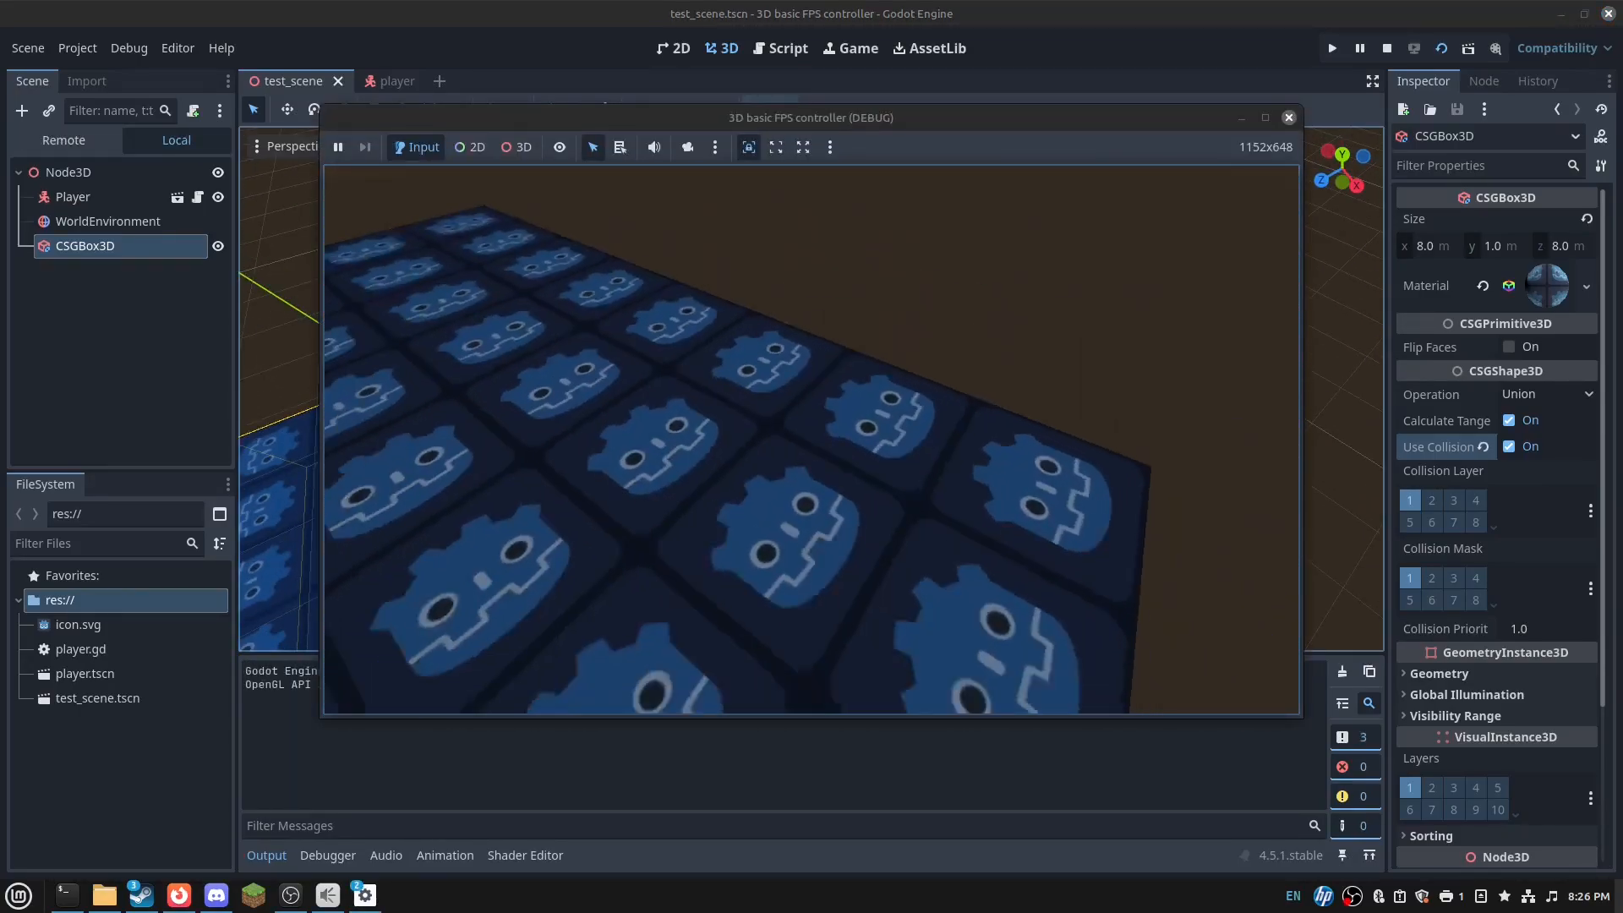
key(w)
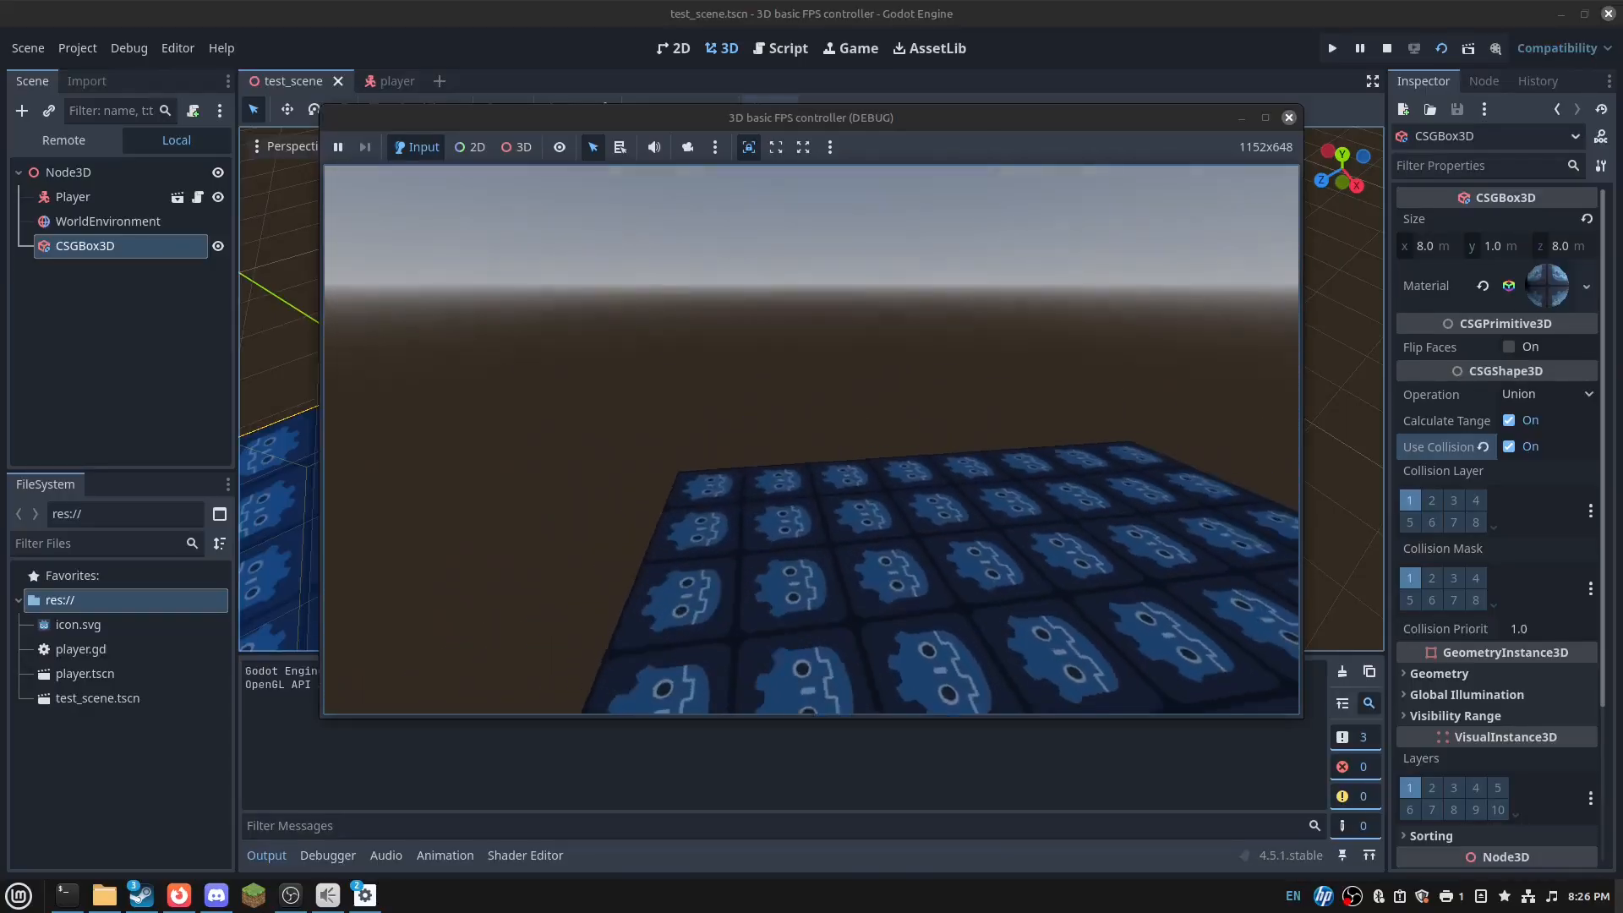
key(s)
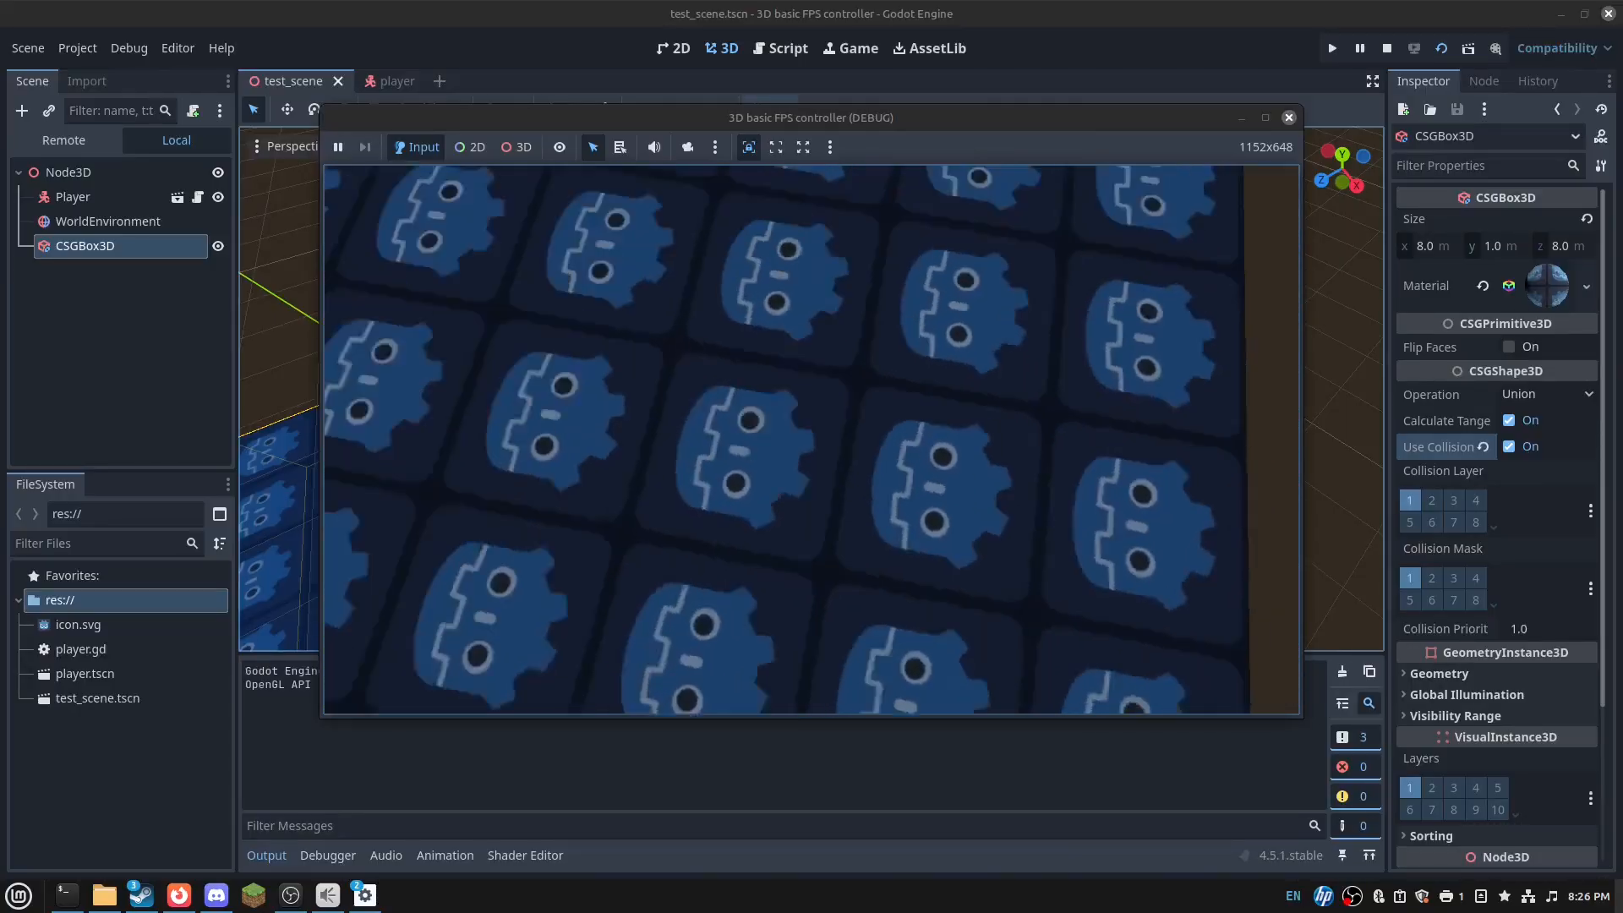
key(w)
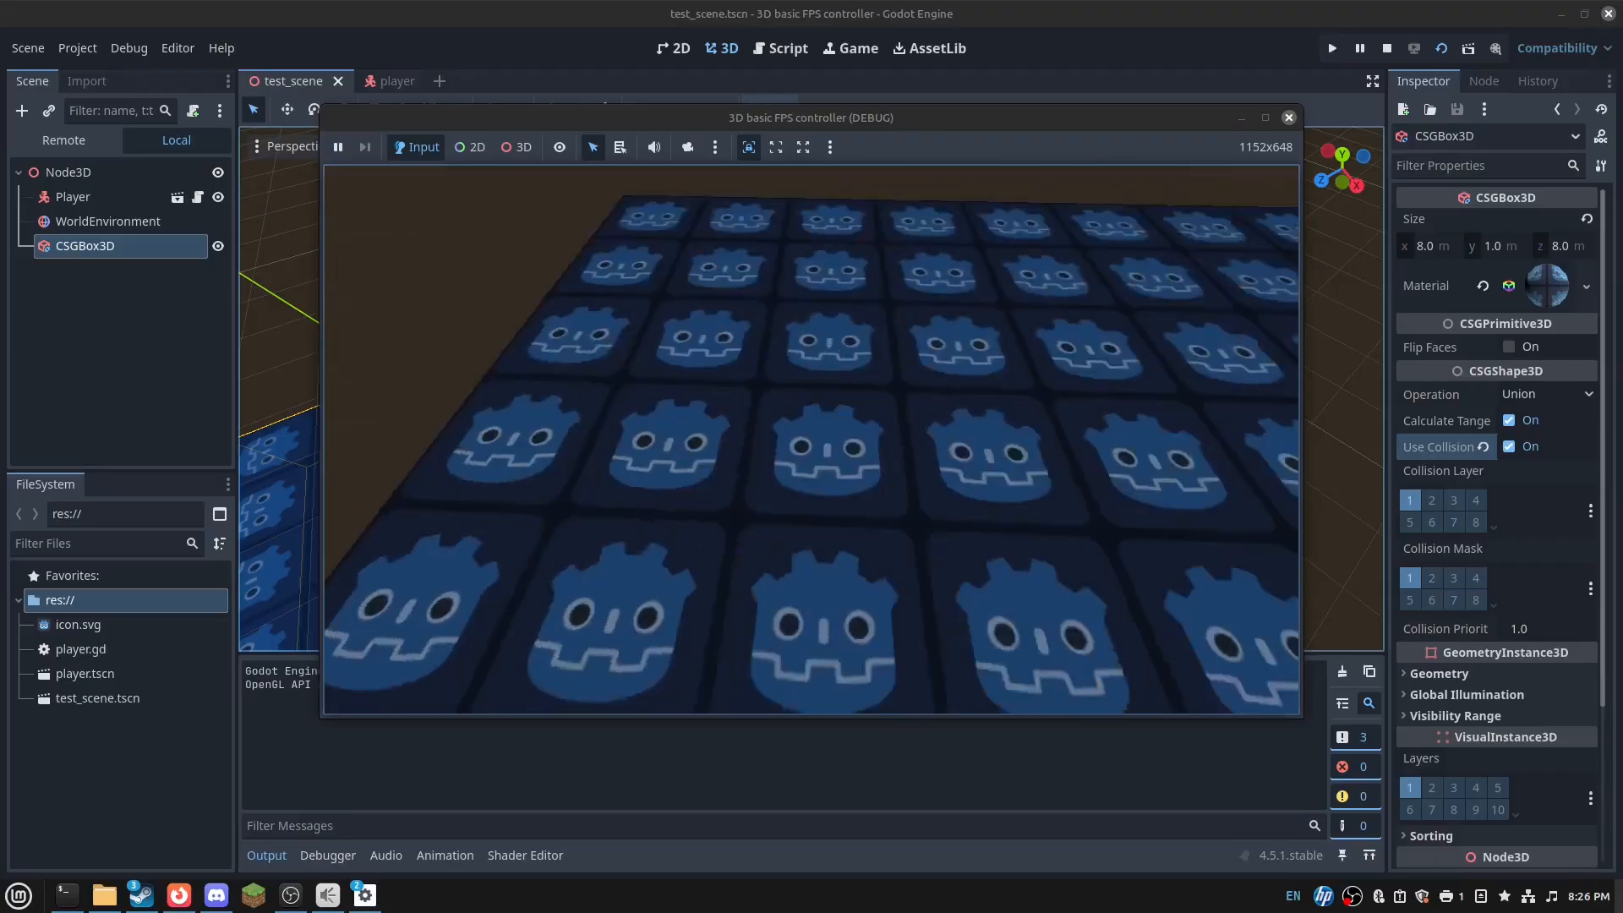
key(w)
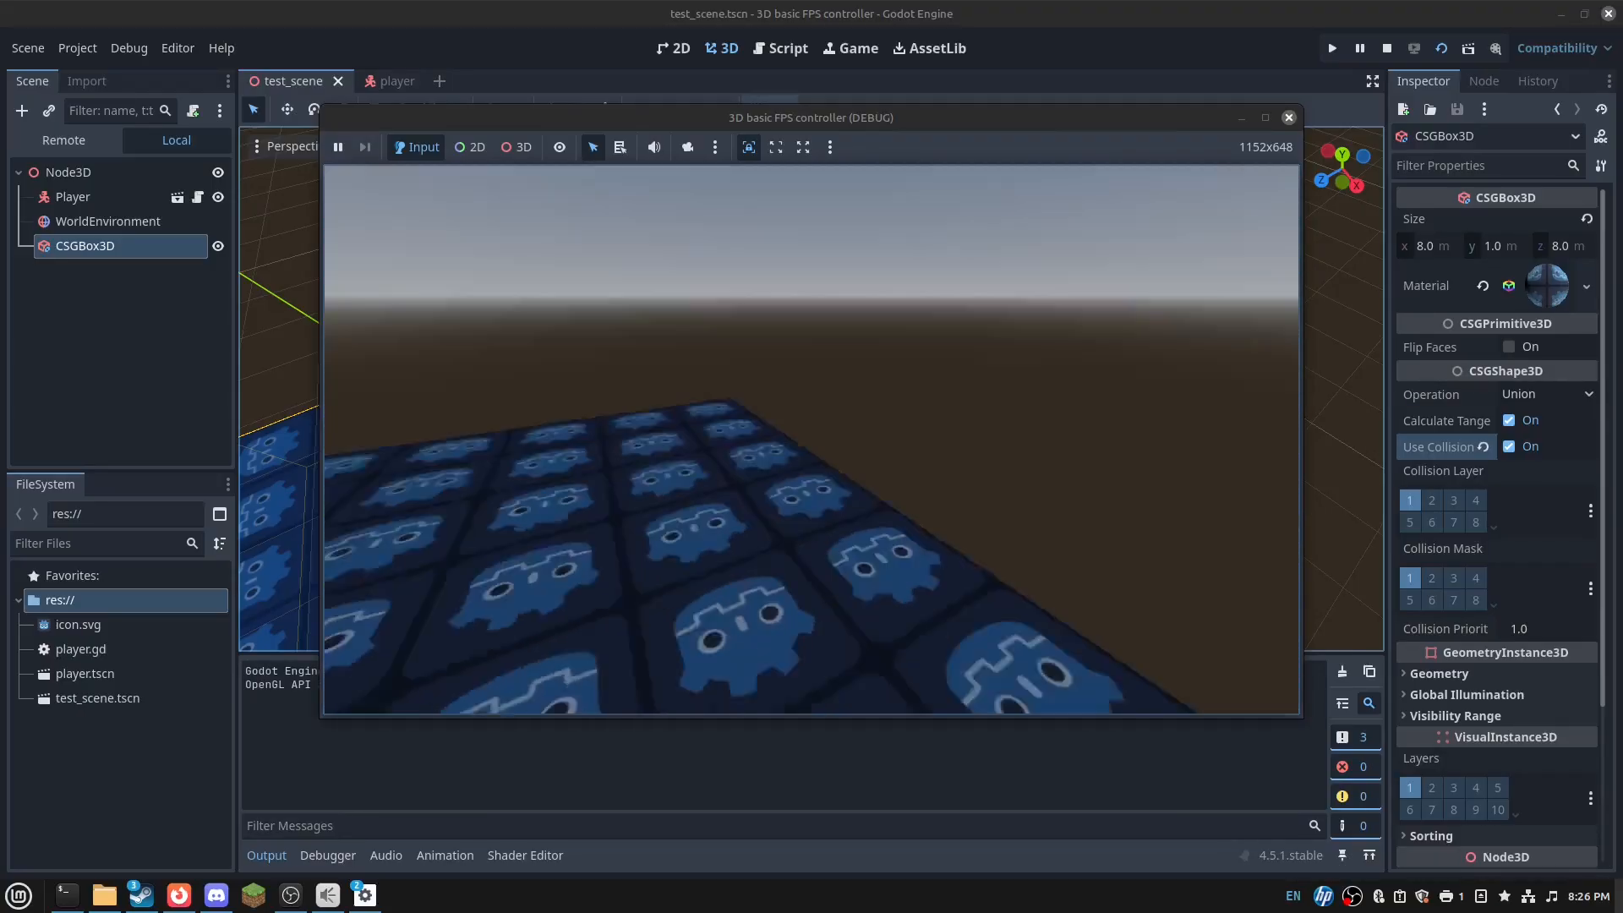
key(F8)
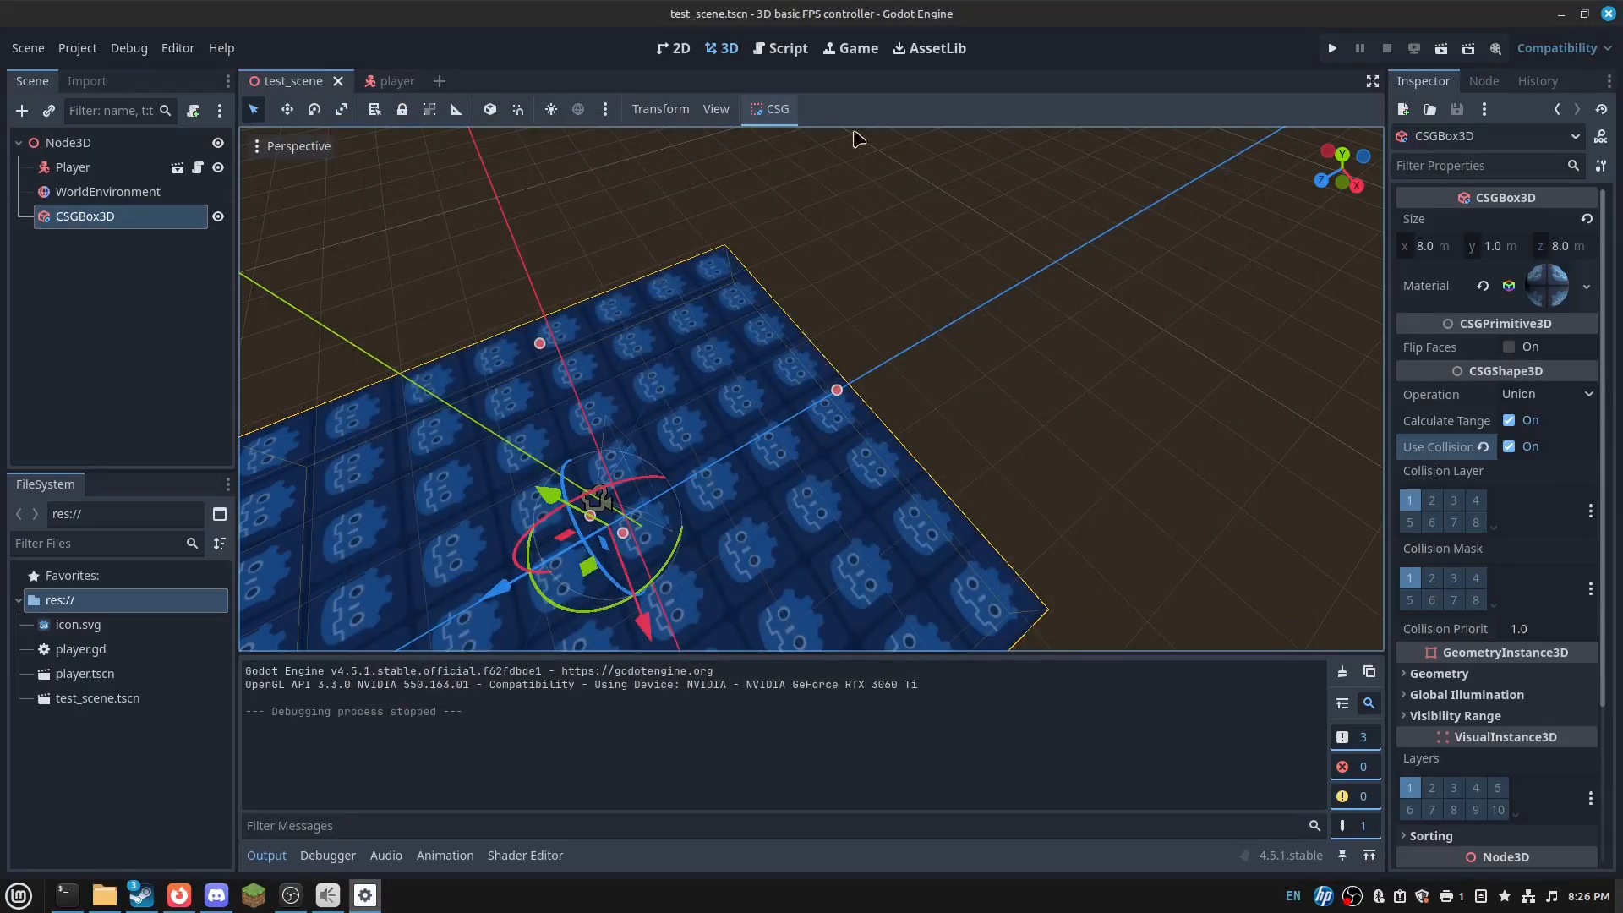
click(791, 52)
- Add a 'pause' input action bound to Escape in the Project Settings Input Map
scroll(714, 315, up, 6)
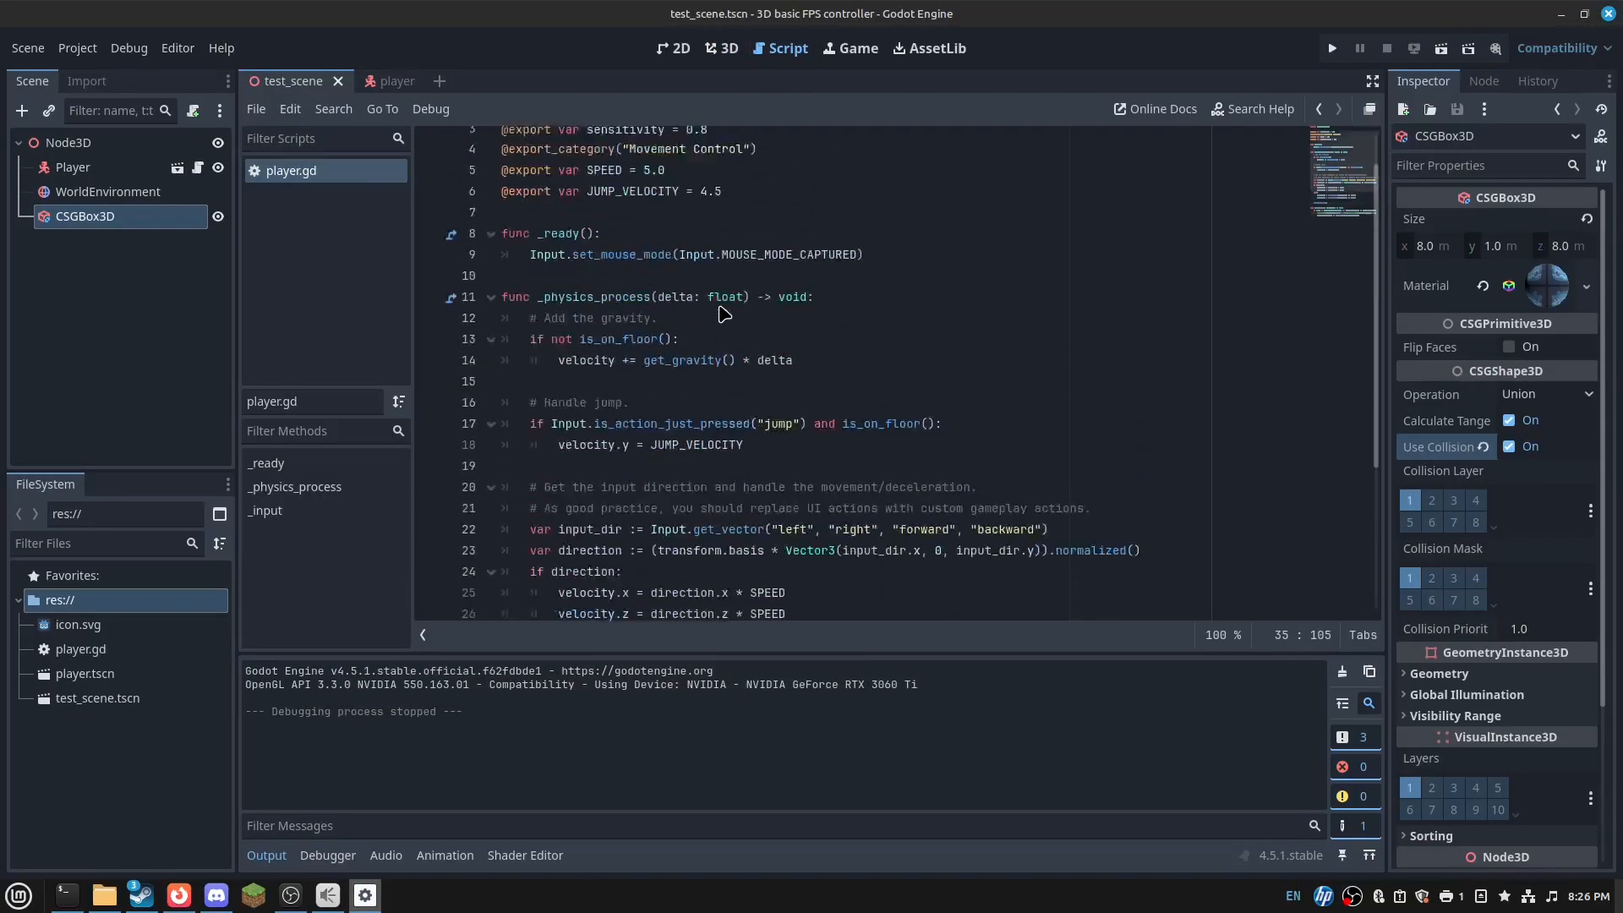
click(76, 48)
click(88, 76)
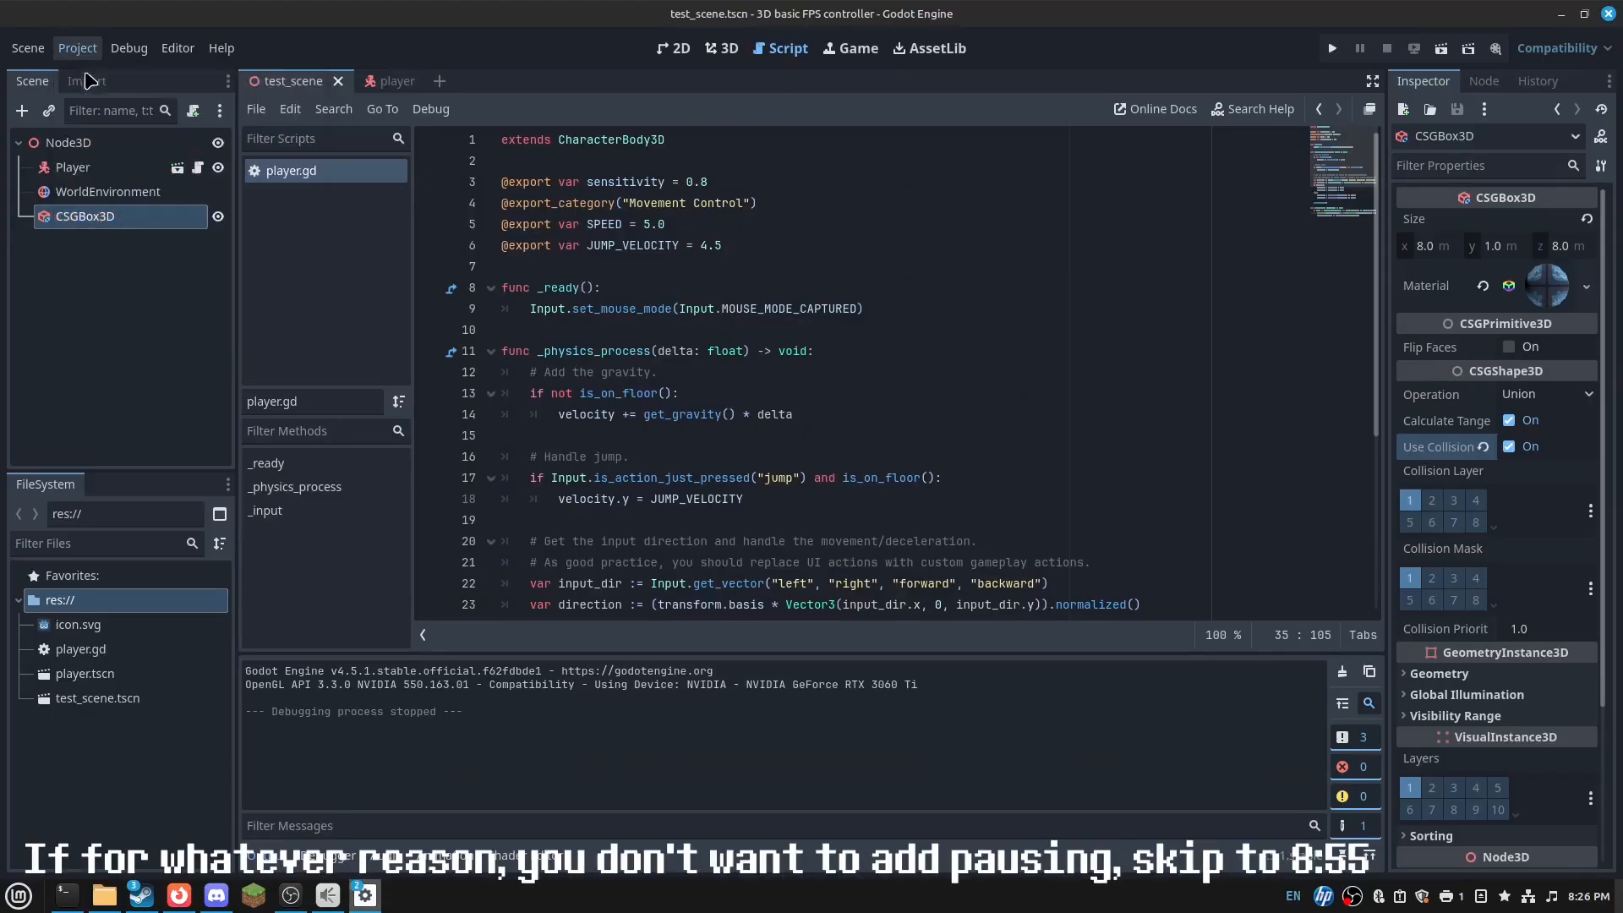
click(415, 245)
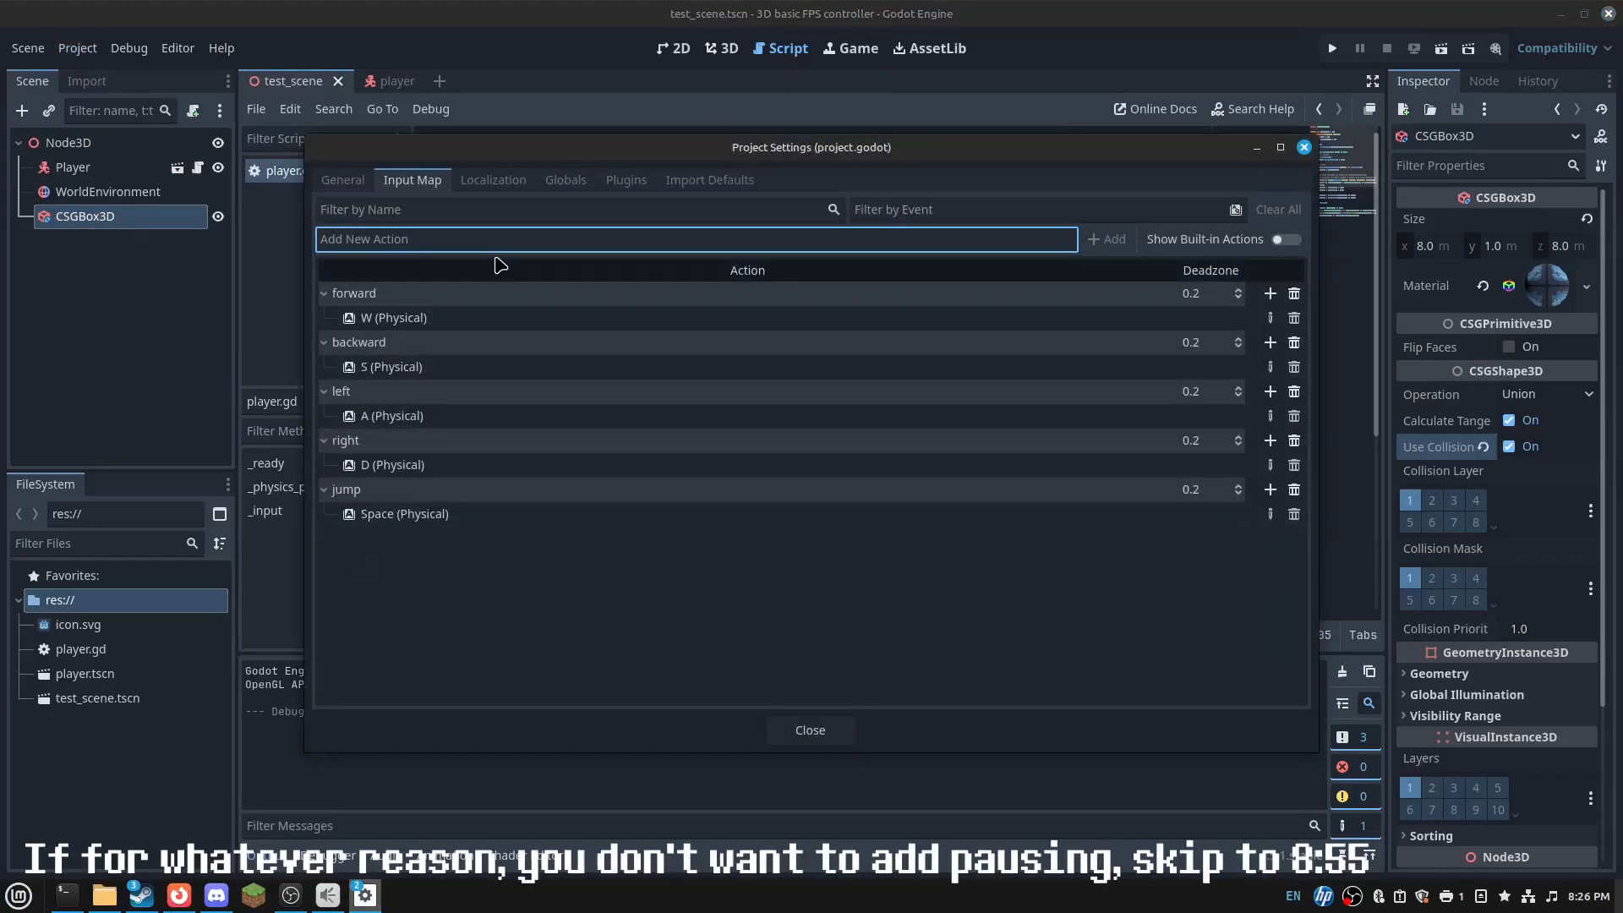
text(pause)
key(Return)
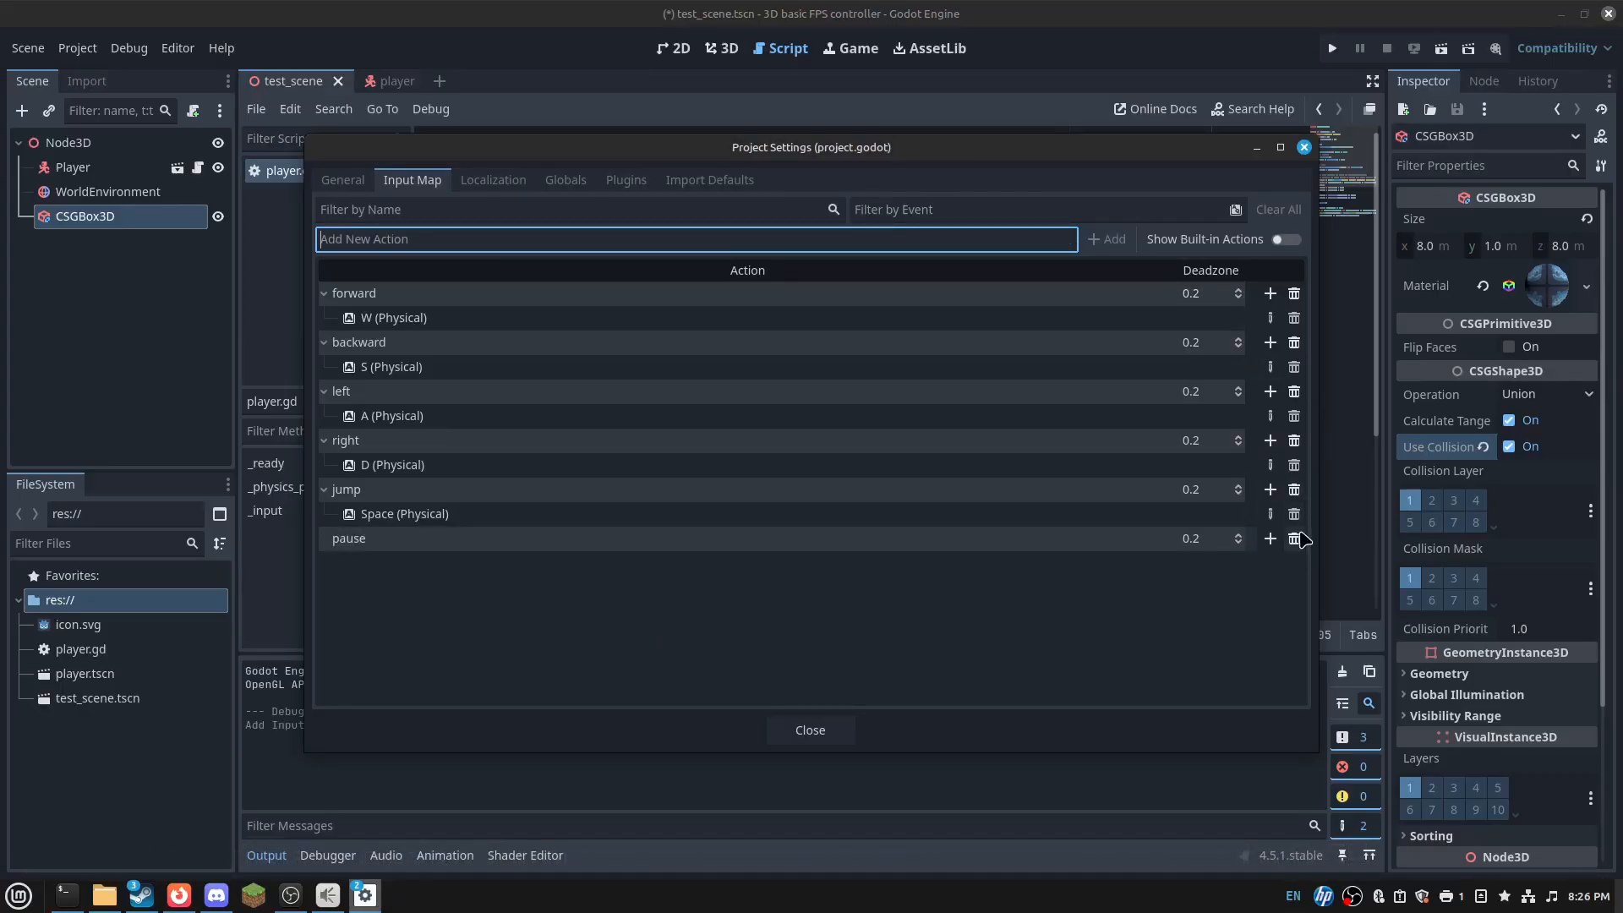
click(1270, 539)
key(Escape)
click(935, 606)
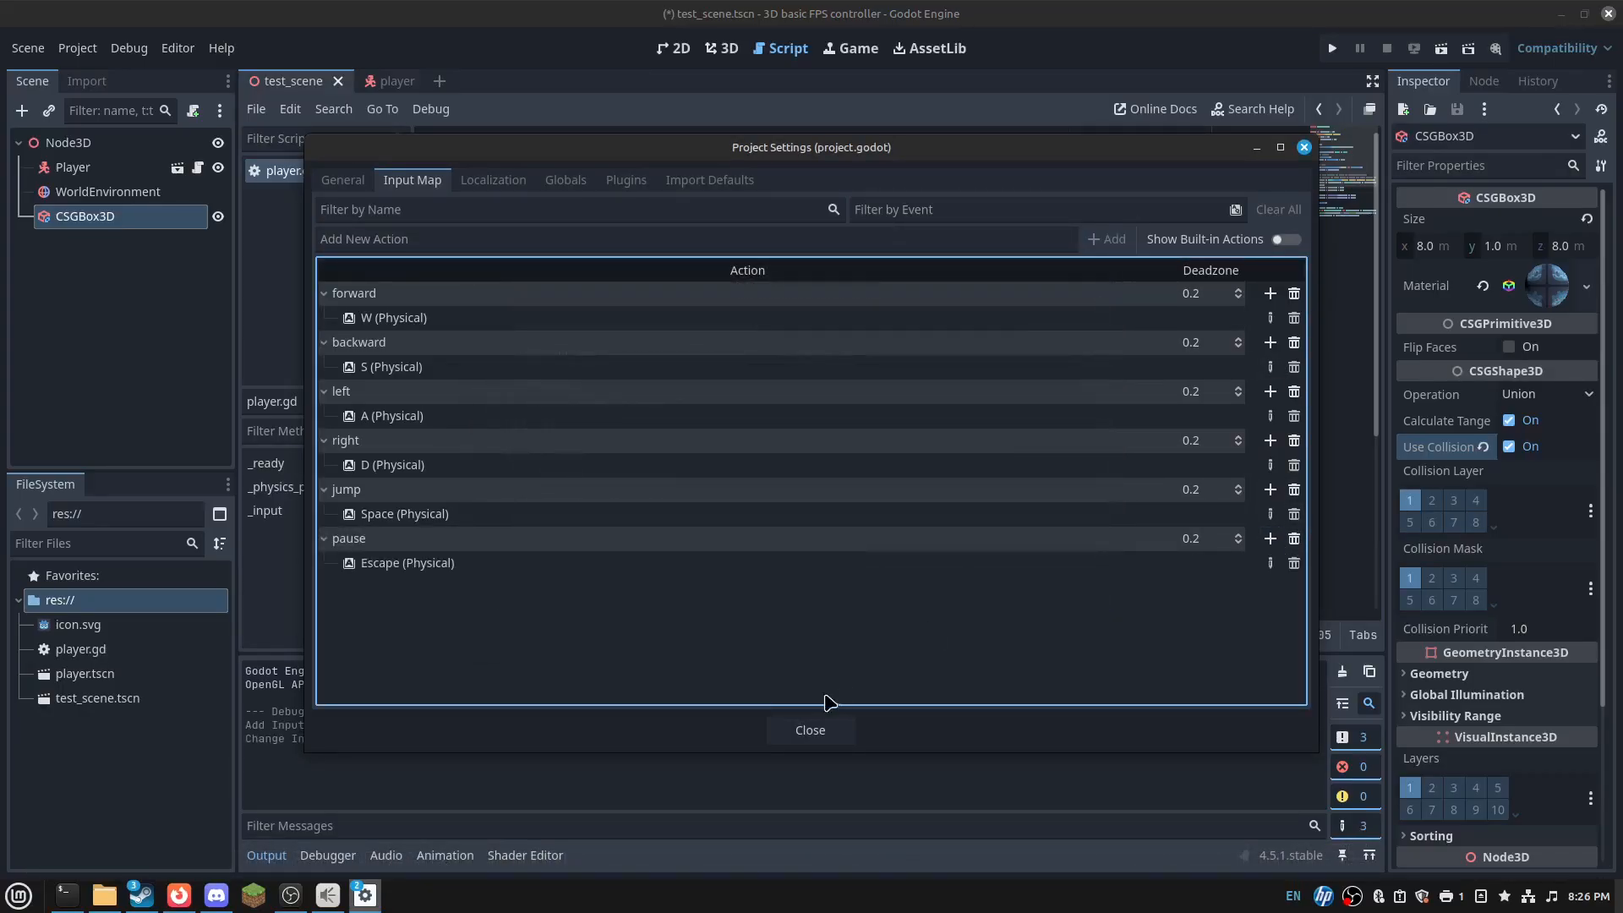
click(831, 732)
- Insert blank lines between _ready and _physics_process in player.gd
click(640, 337)
key(Return)
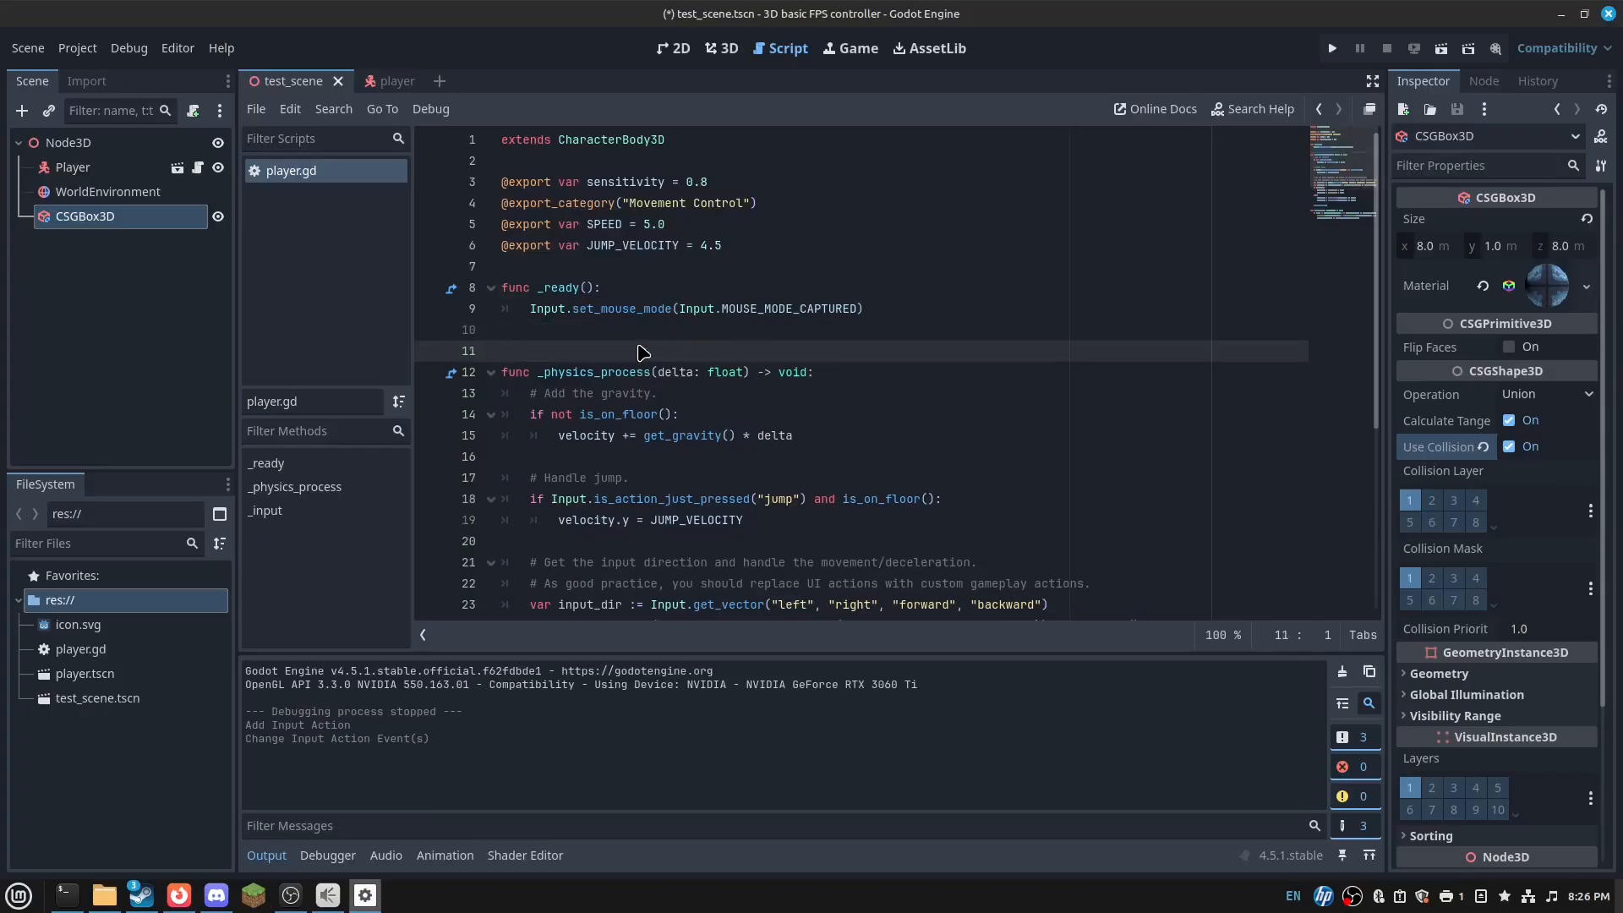
key(Return)
key(Up)
- Write the _process(delta: float) header with an Input.is_action_just_pressed("pause") check
text(func _process(delta: float) -> void:)
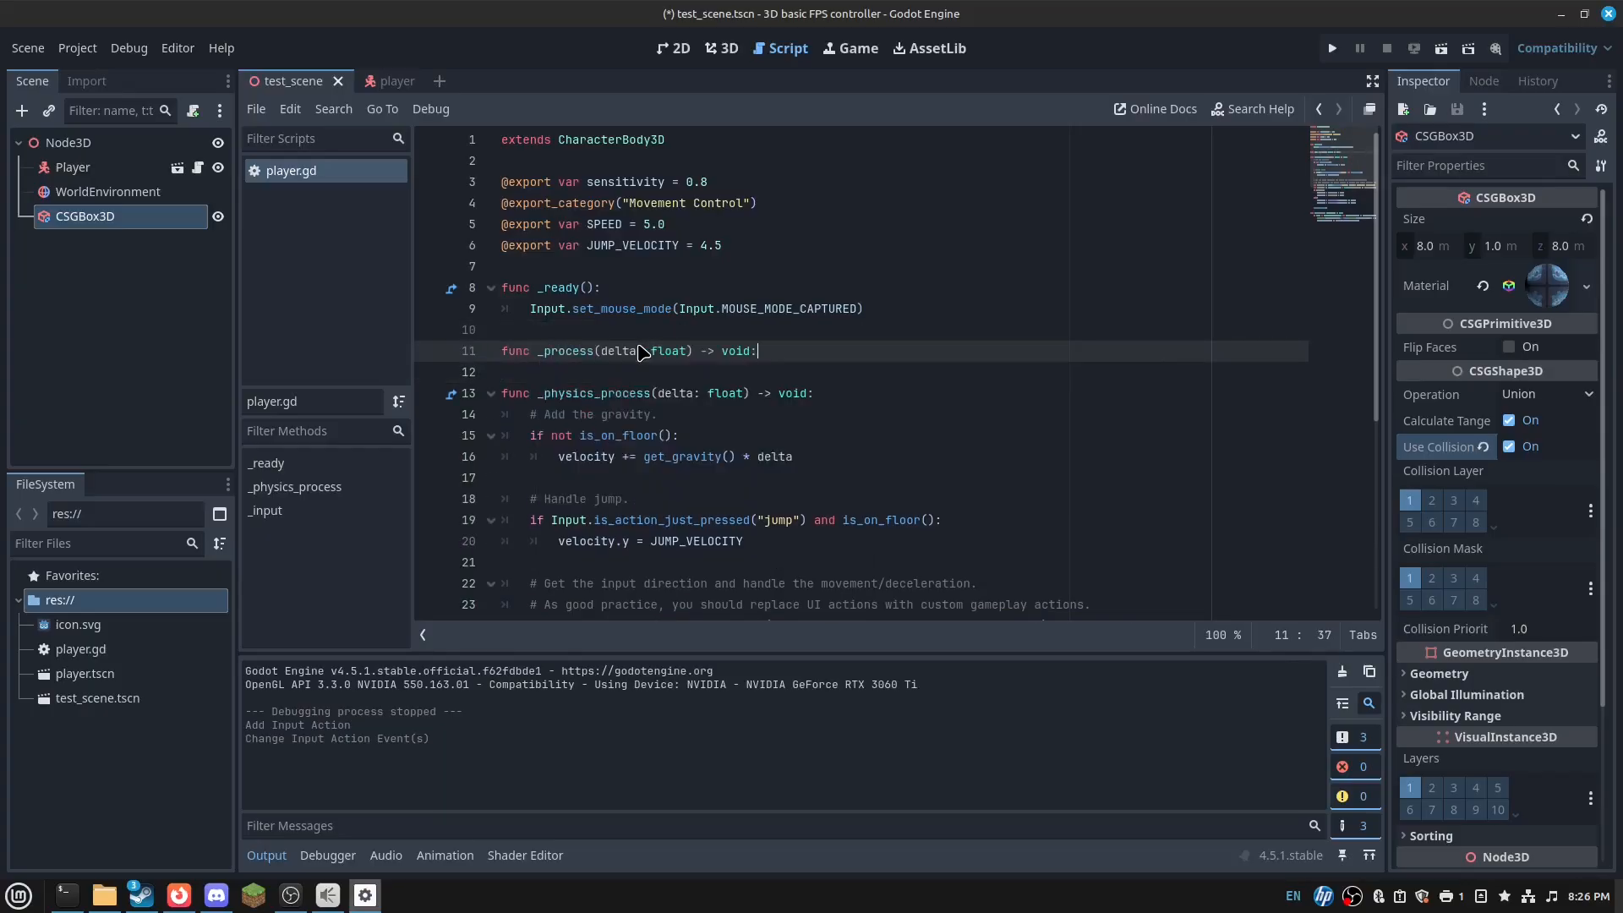
key(Return)
text(if )
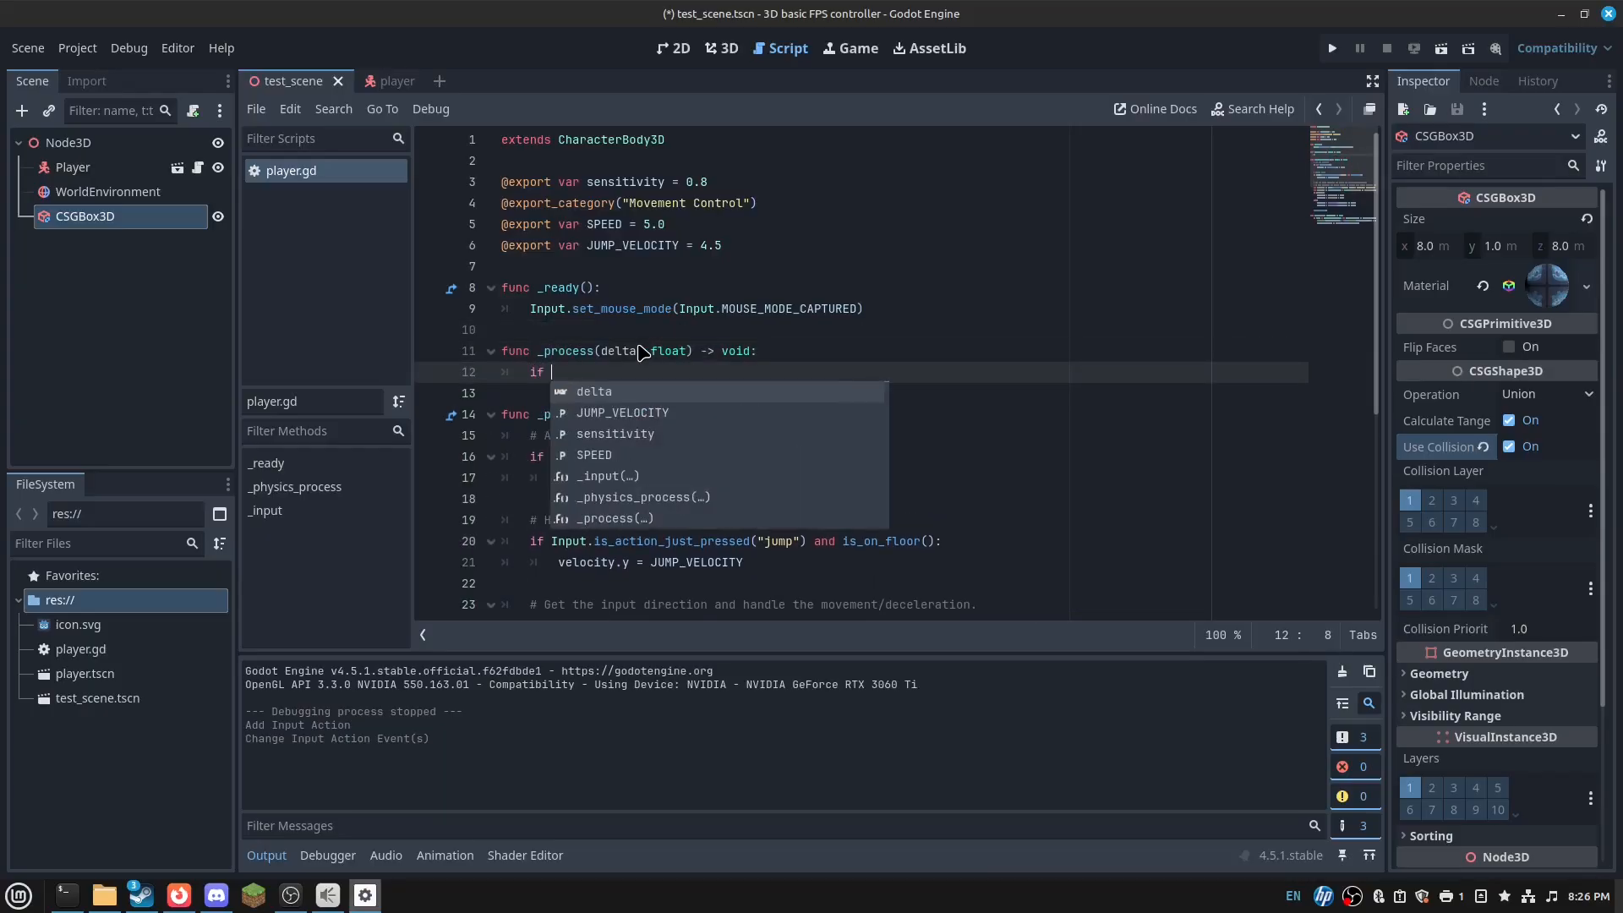
text(Inpu)
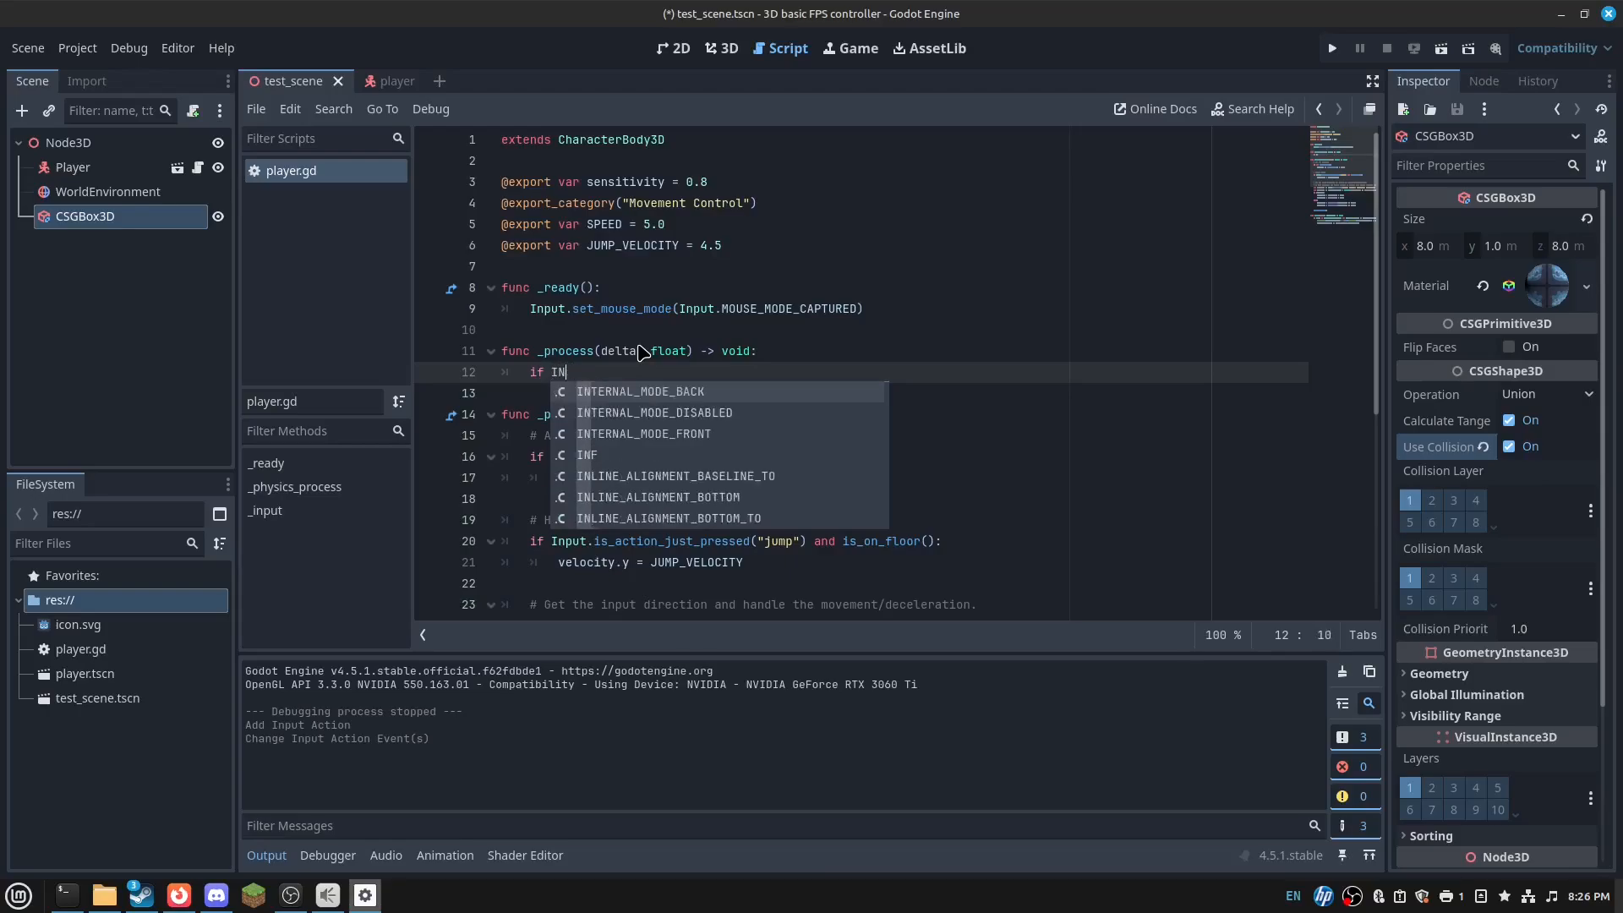
text(t.is_action_j)
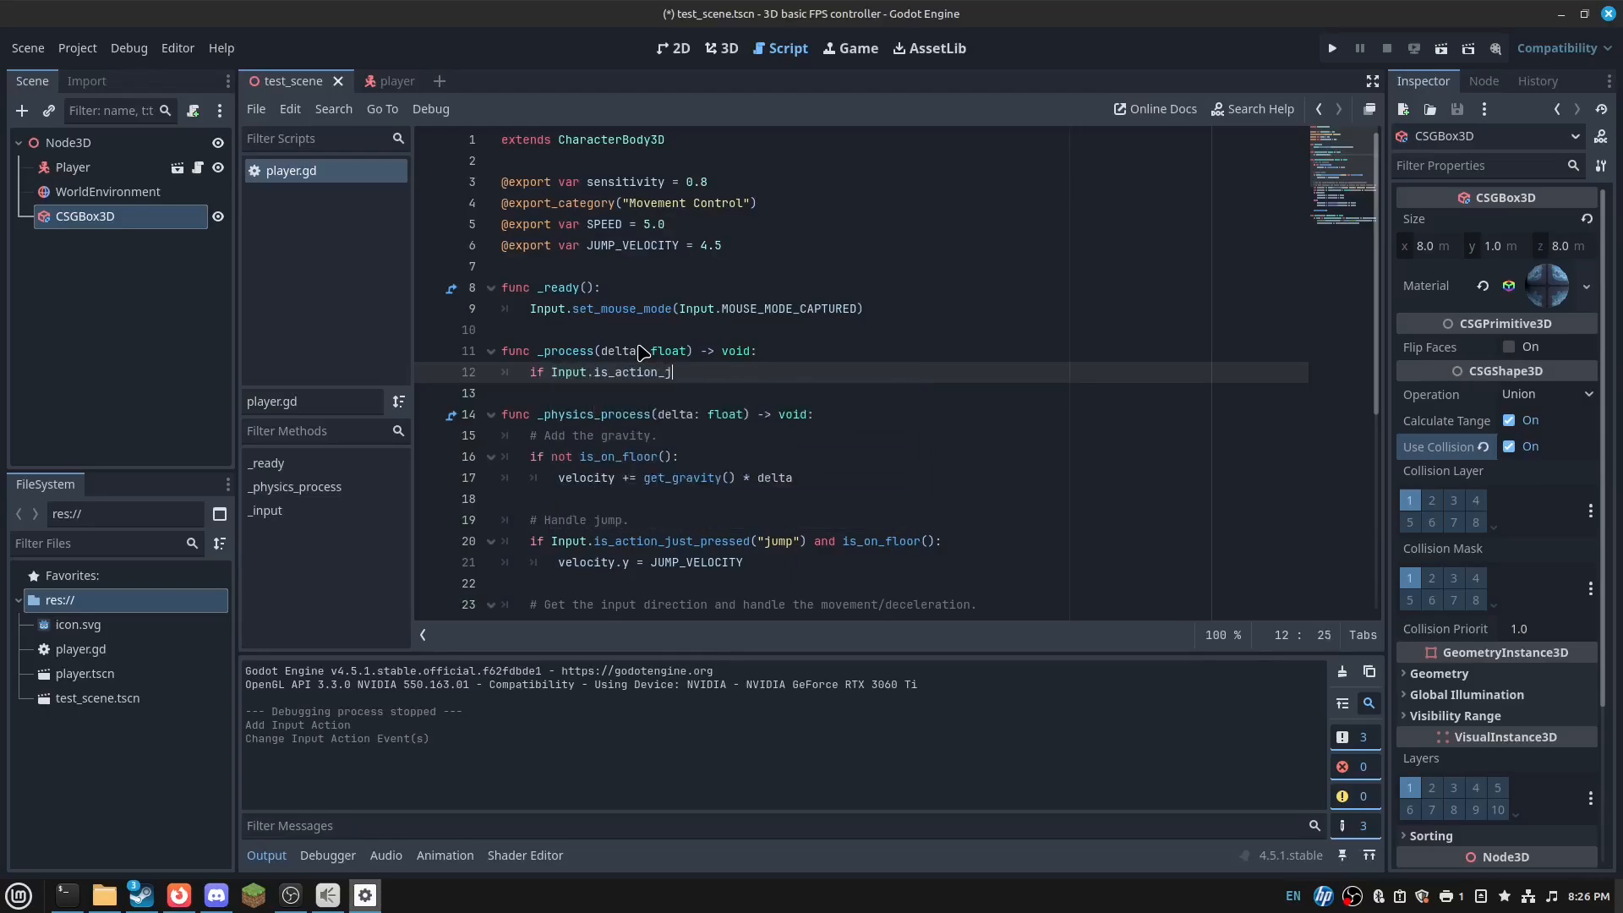
text(ust_pressed()
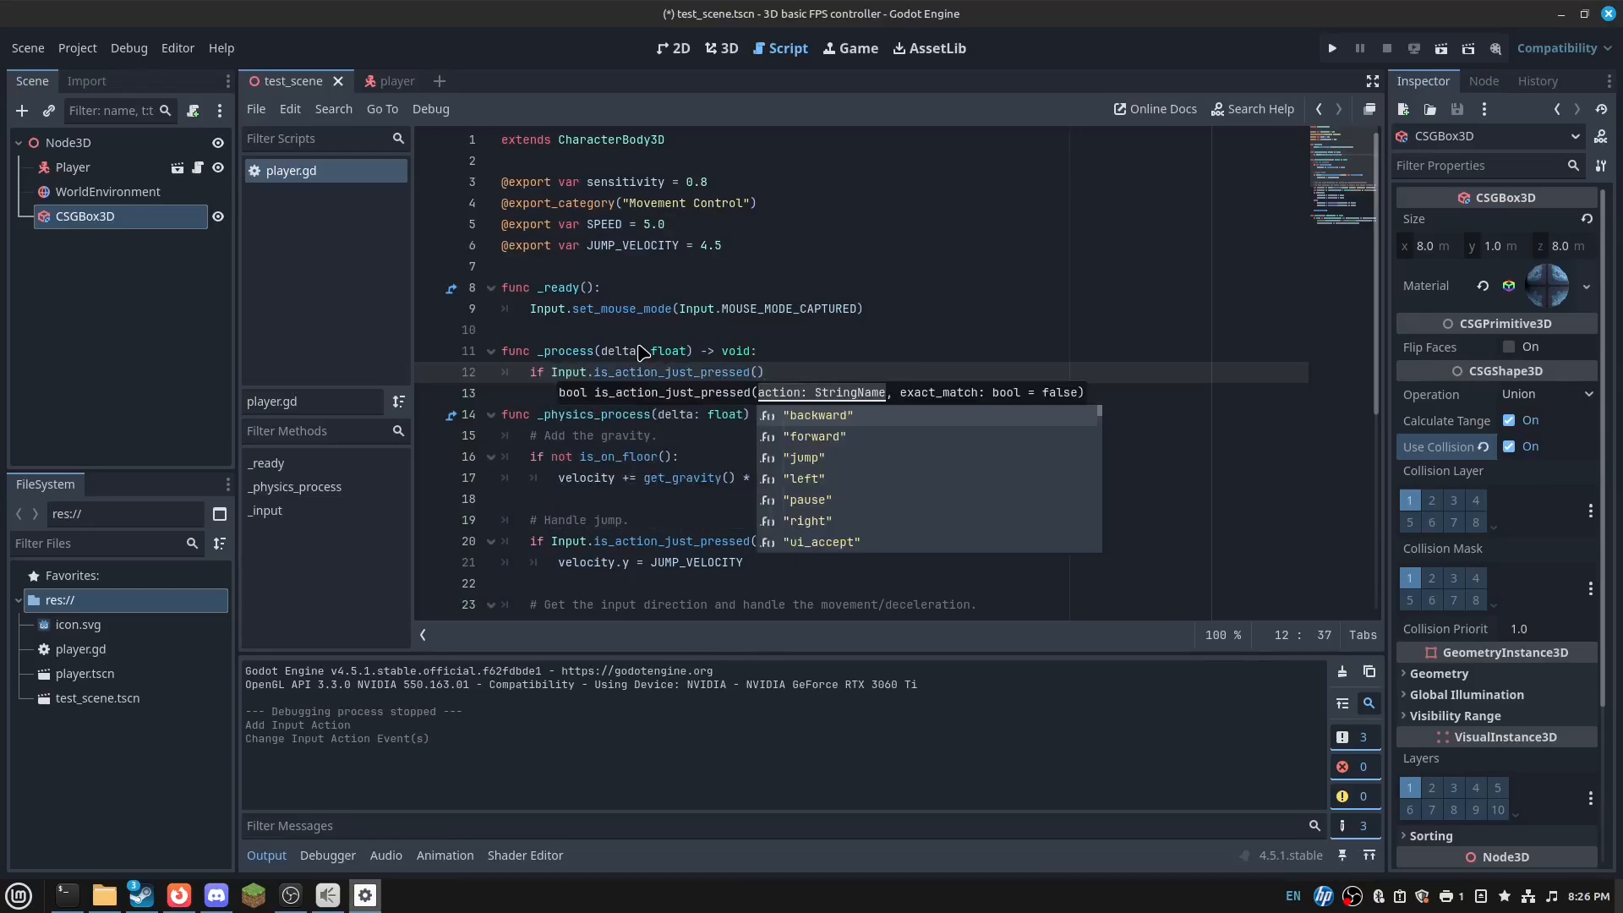
text("pause)
key(Return)
- Inside it, switch the mouse to MOUSE_MODE_VISIBLE when mouse_mode is MOUSE_MODE_CAPTURED
text(i)
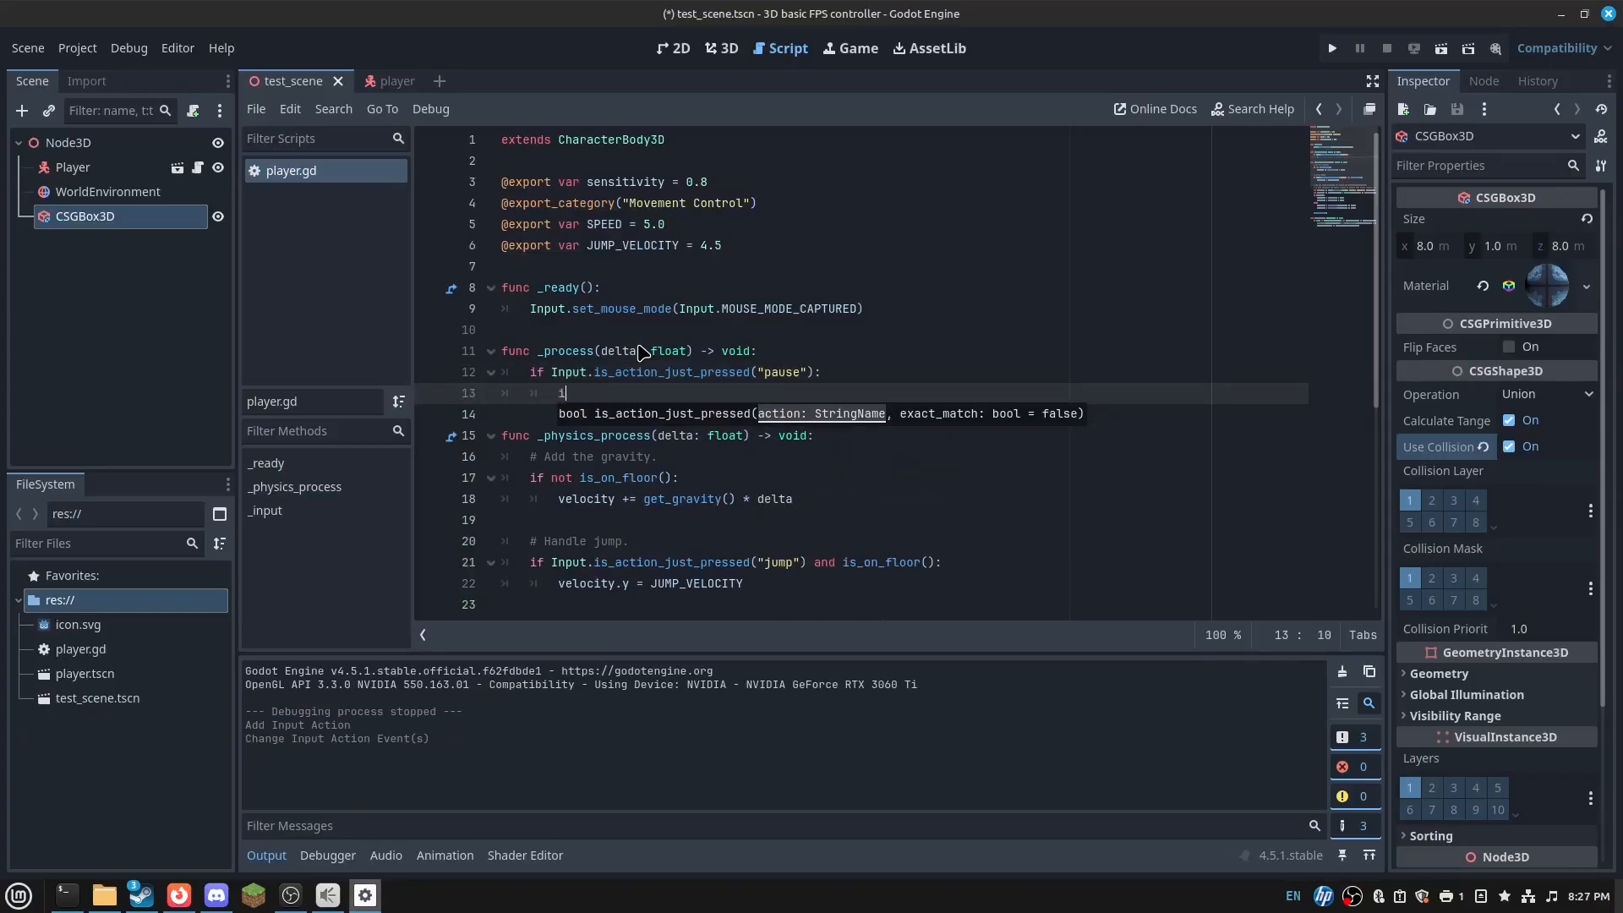
text(f Input.mos)
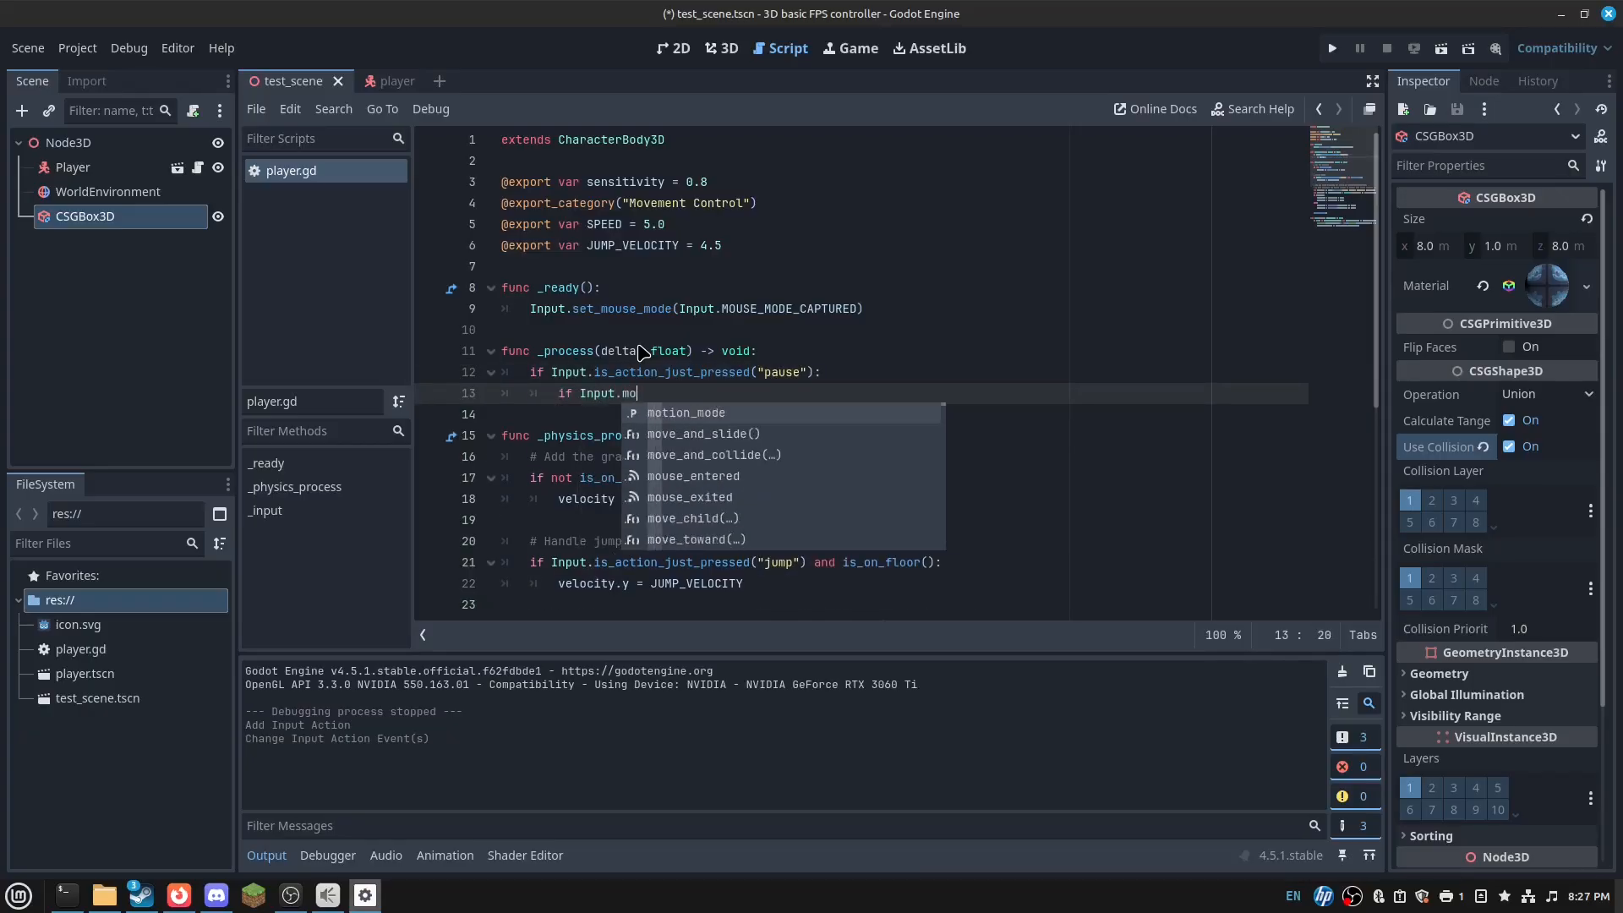
key(BackSpace)
text(ue)
key(BackSpace)
key(BackSpace)
text(se)
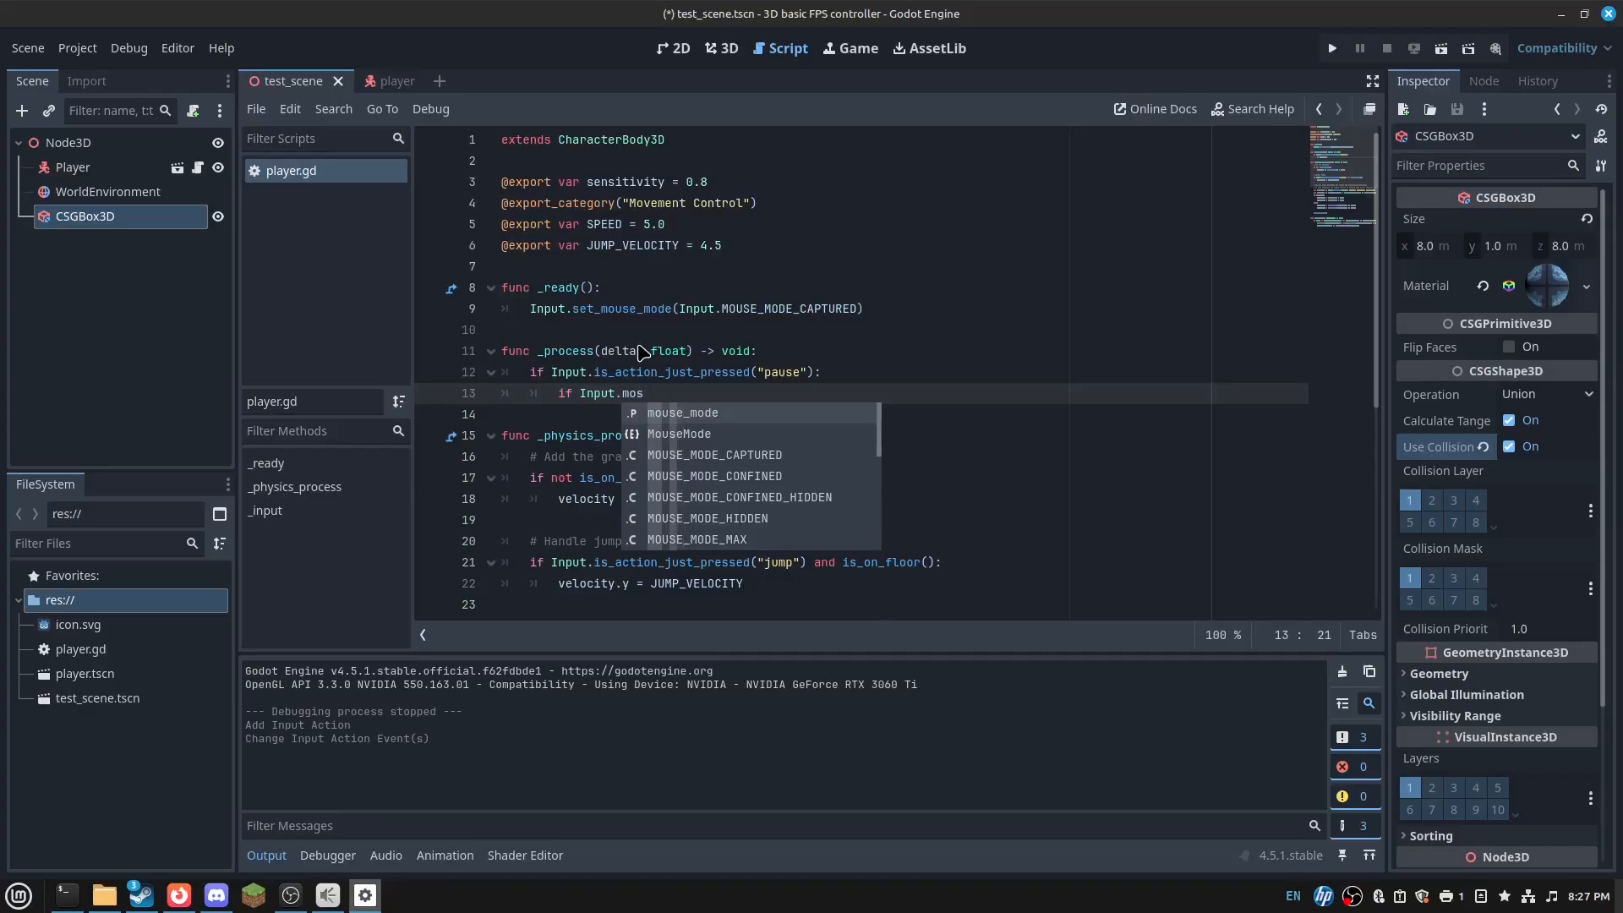
key(Return)
text(== Input.M)
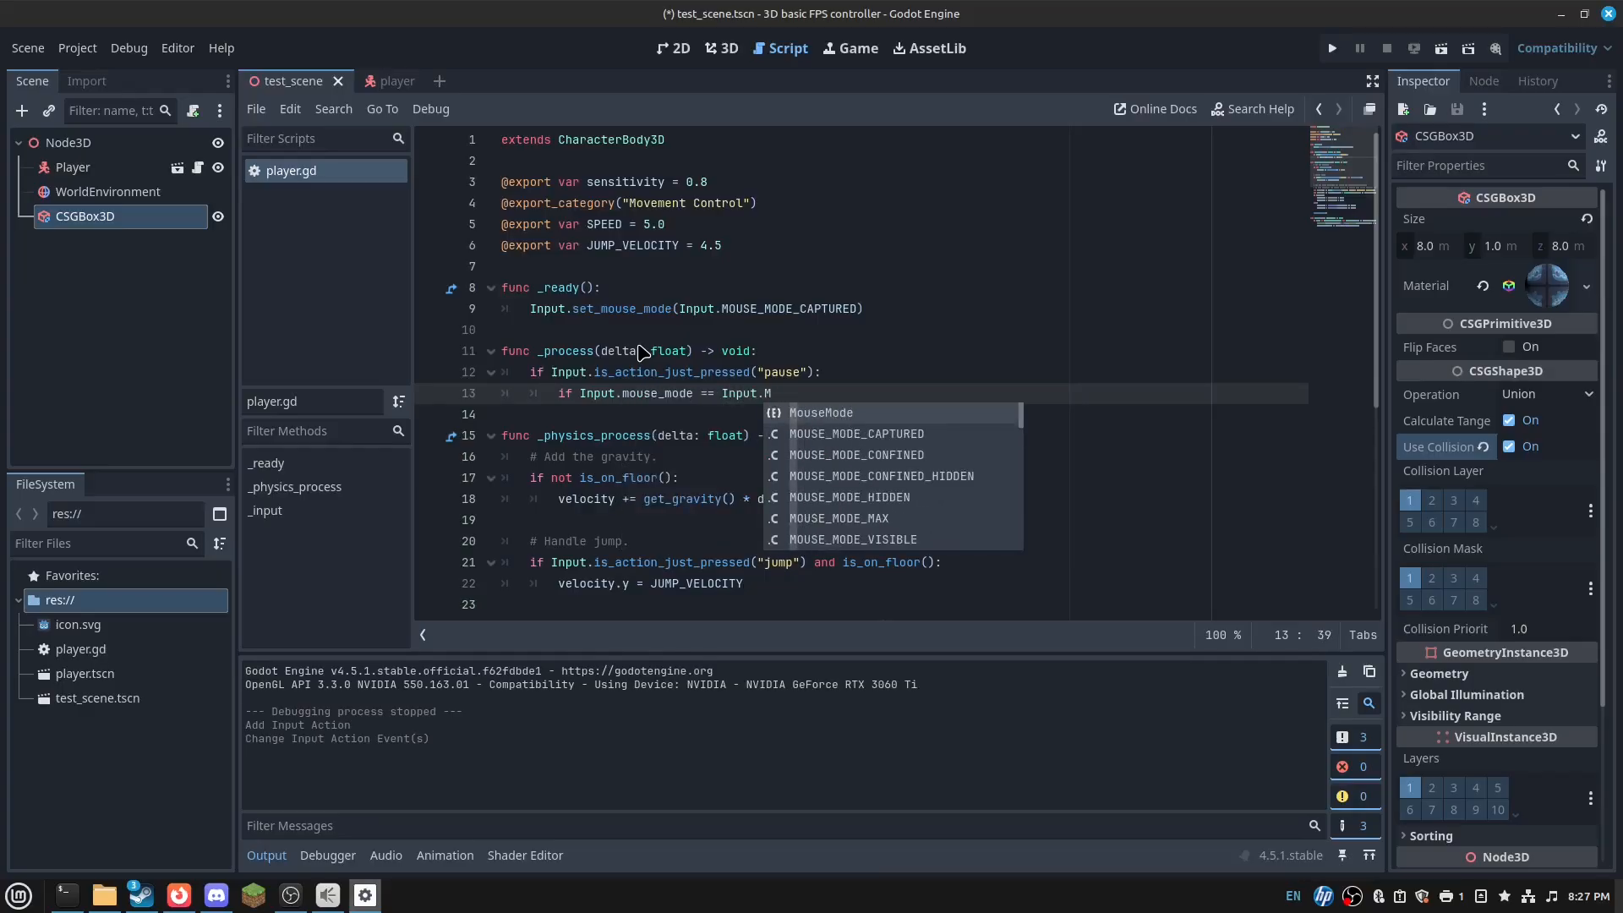
key(Down)
key(Return)
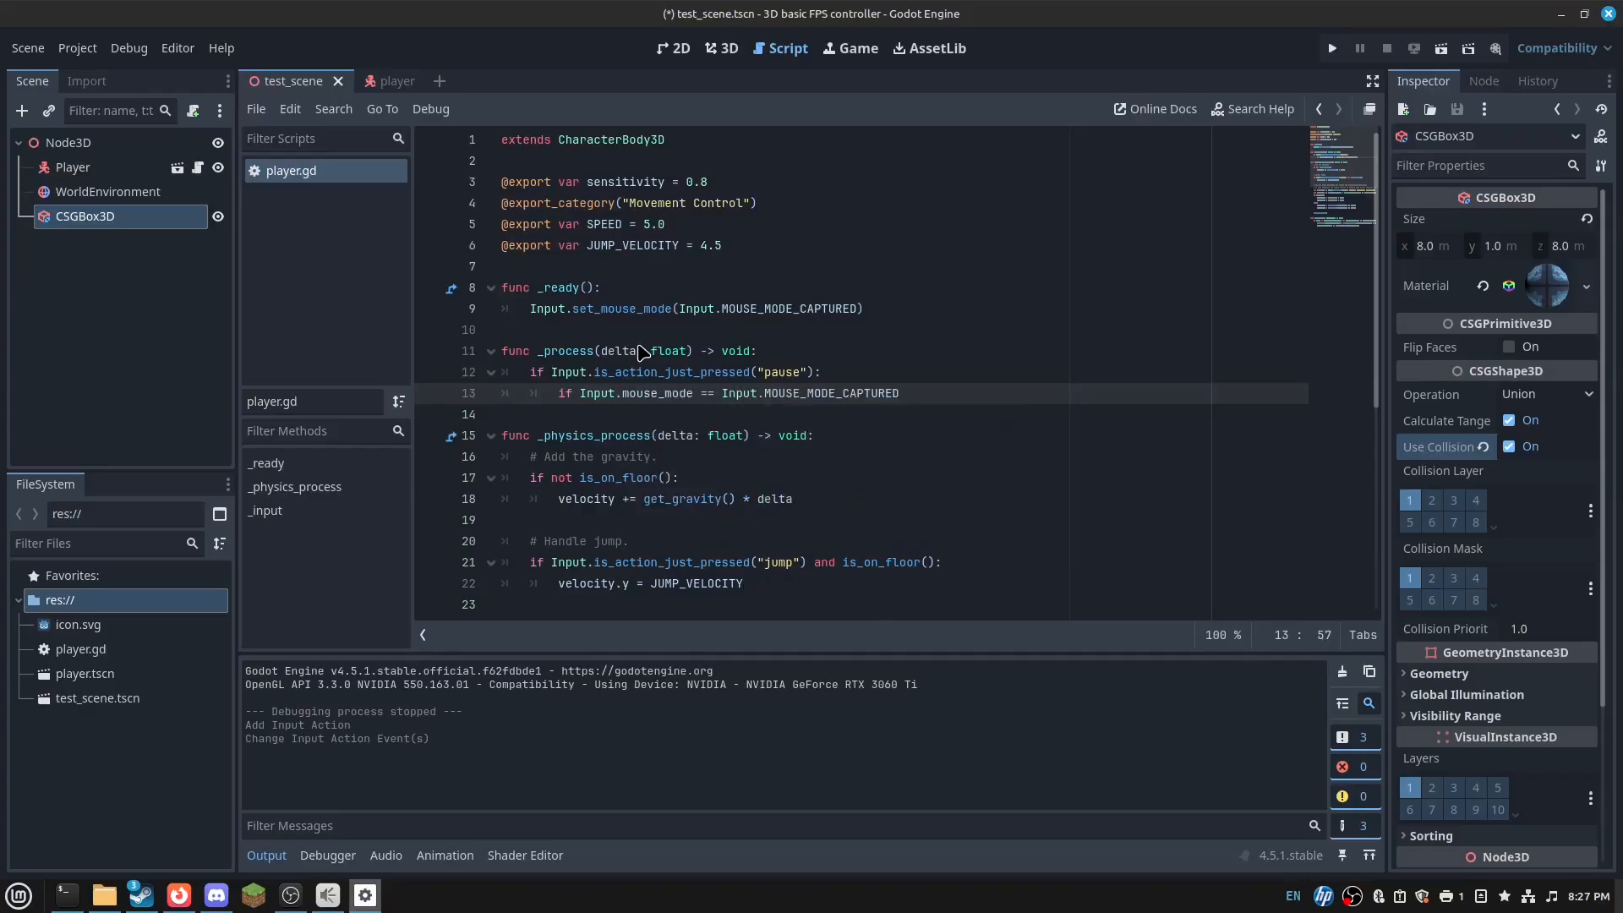
text(:)
key(Return)
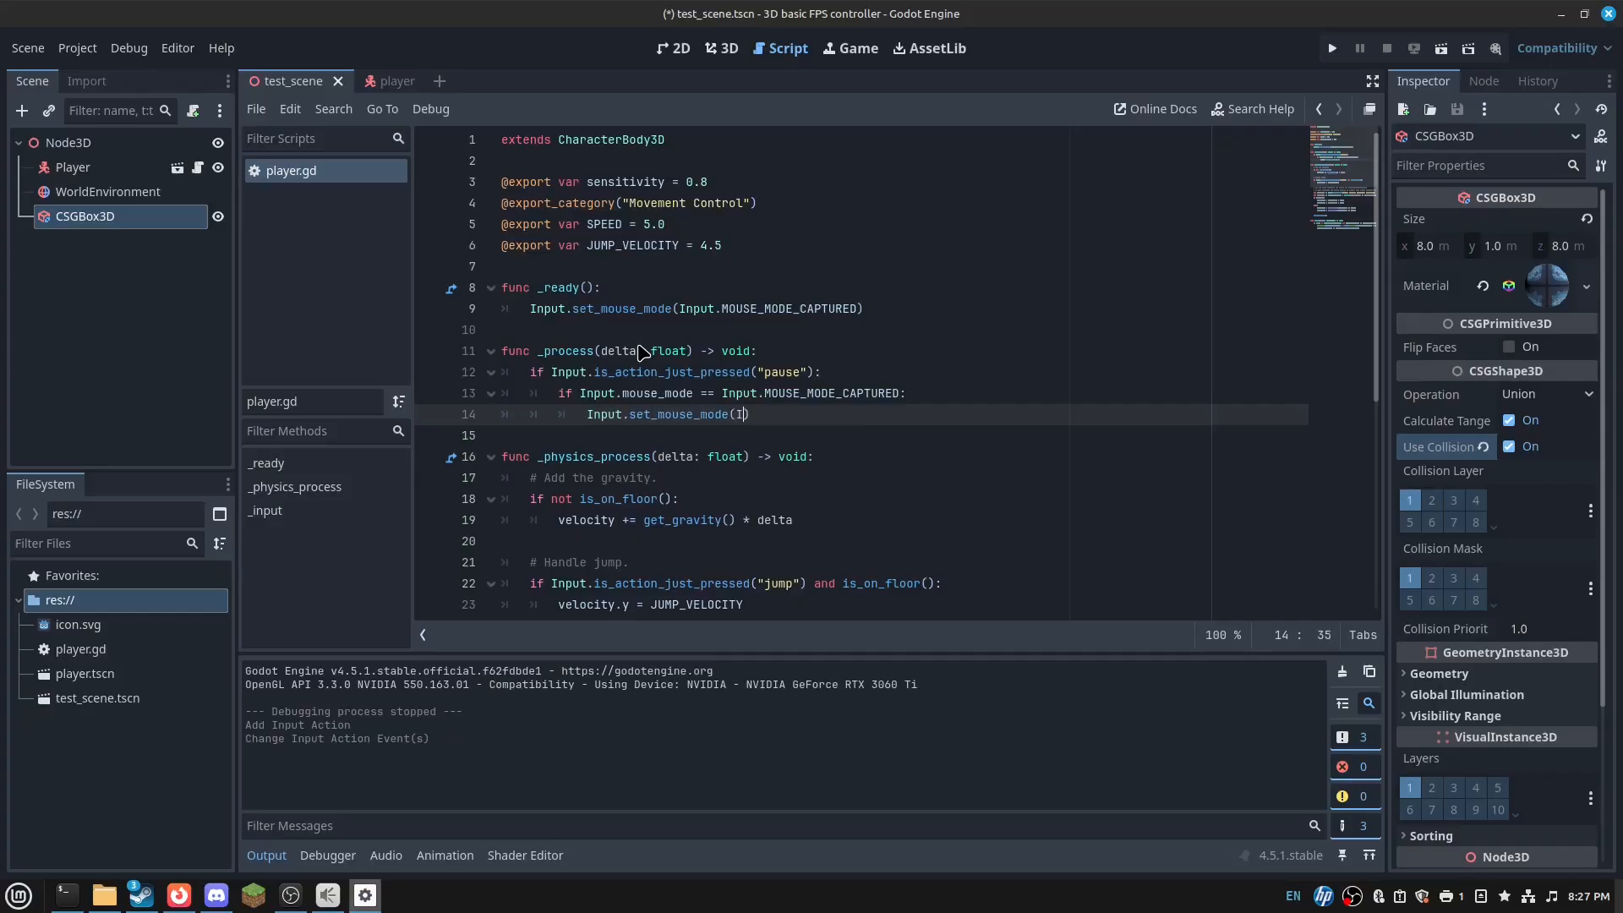
text(nput.MOUSE_M)
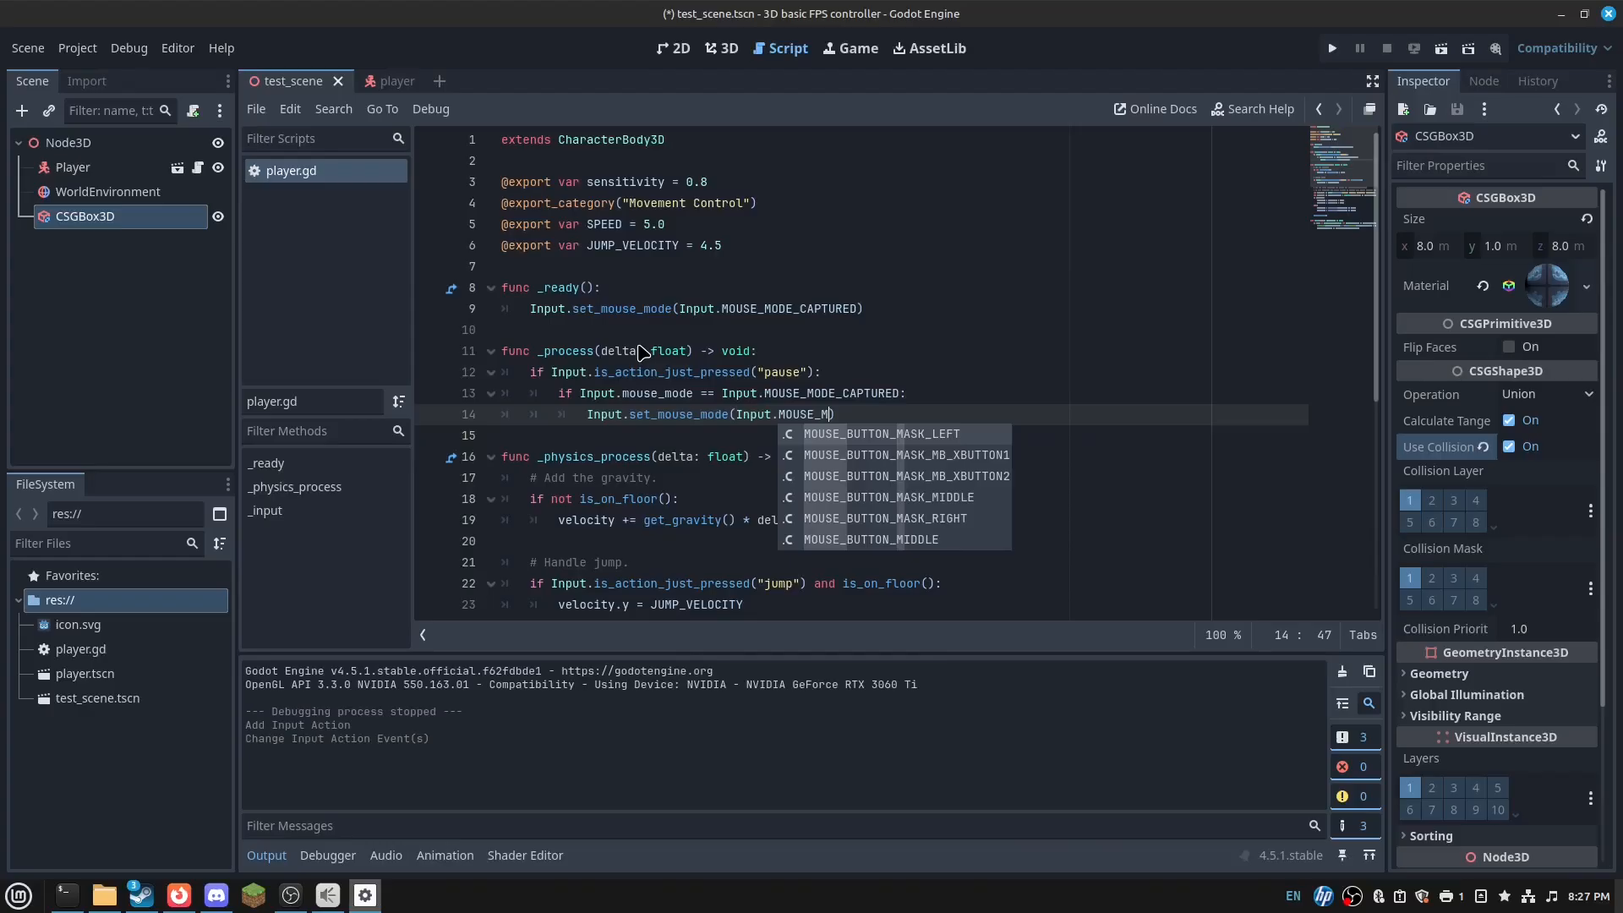
text(ODE_VISIBLE)
key(Right)
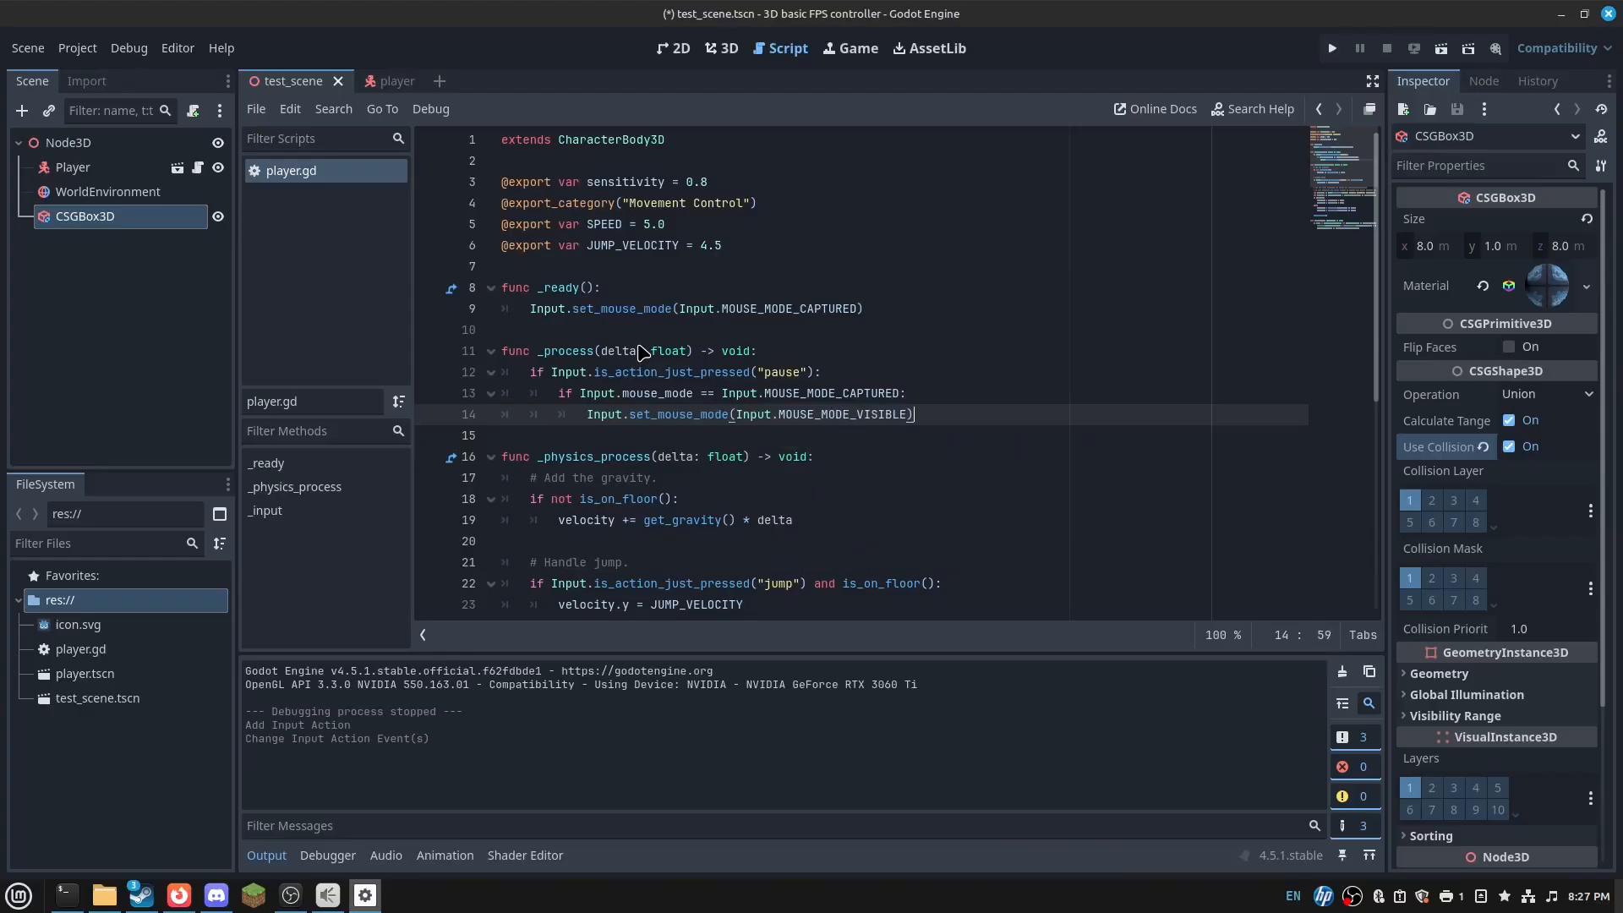
key(Return)
- Add an else branch that sets MOUSE_MODE_CAPTURED, then save player.gd
key(BackSpace)
text(else:)
key(Return)
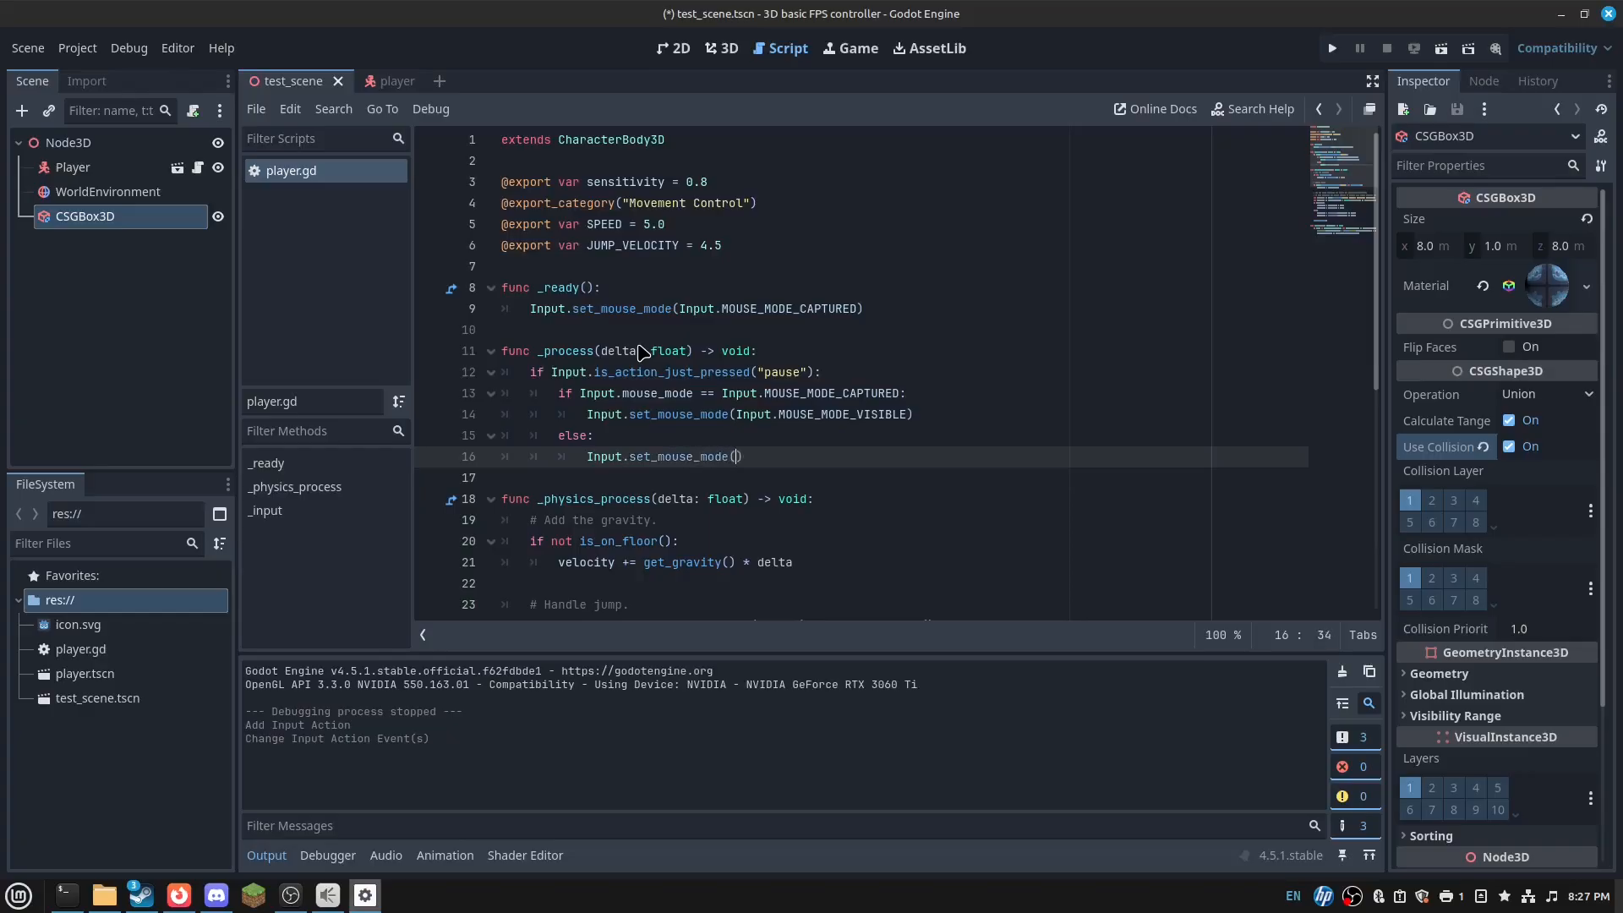
text(Input.)
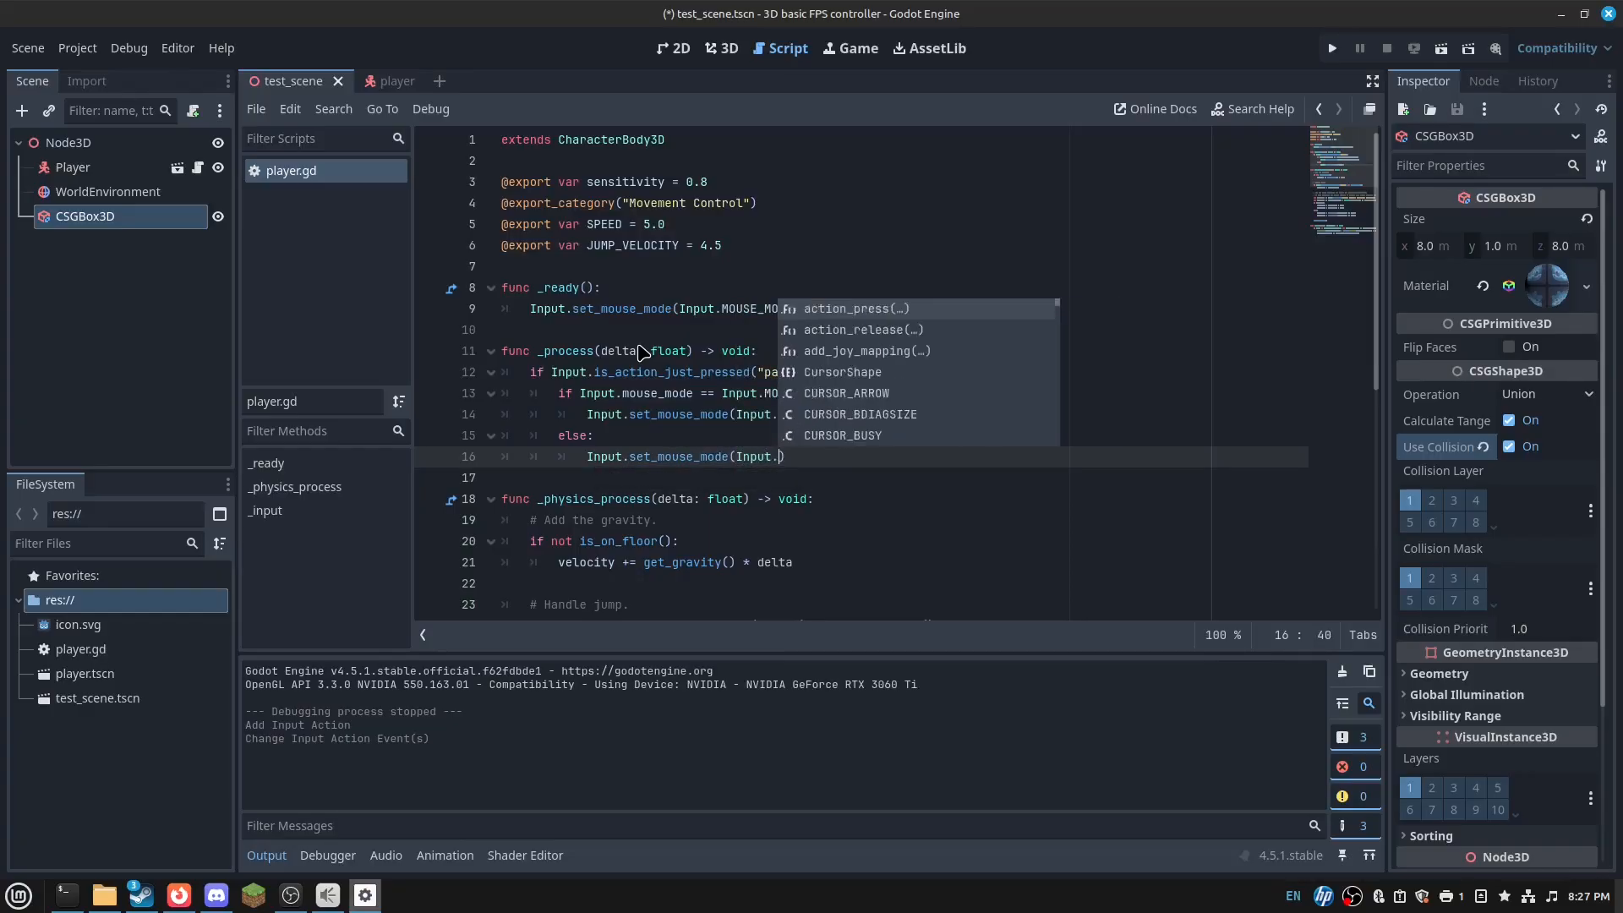
text(MOUSE_MODE_CAPT)
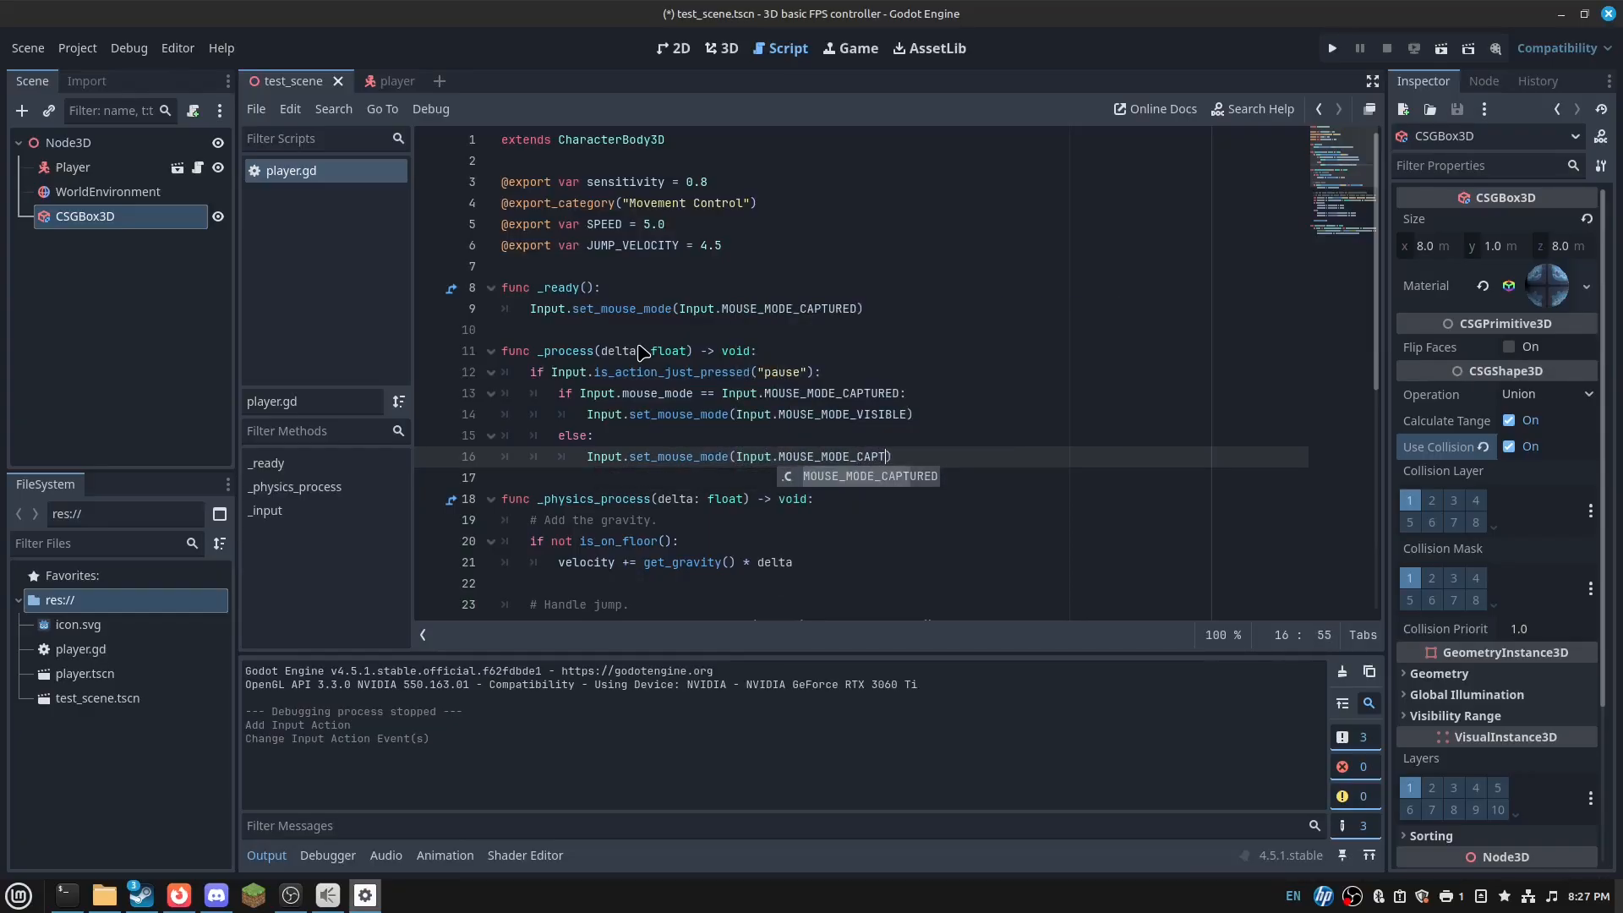
key(Return)
key(ctrl+s)
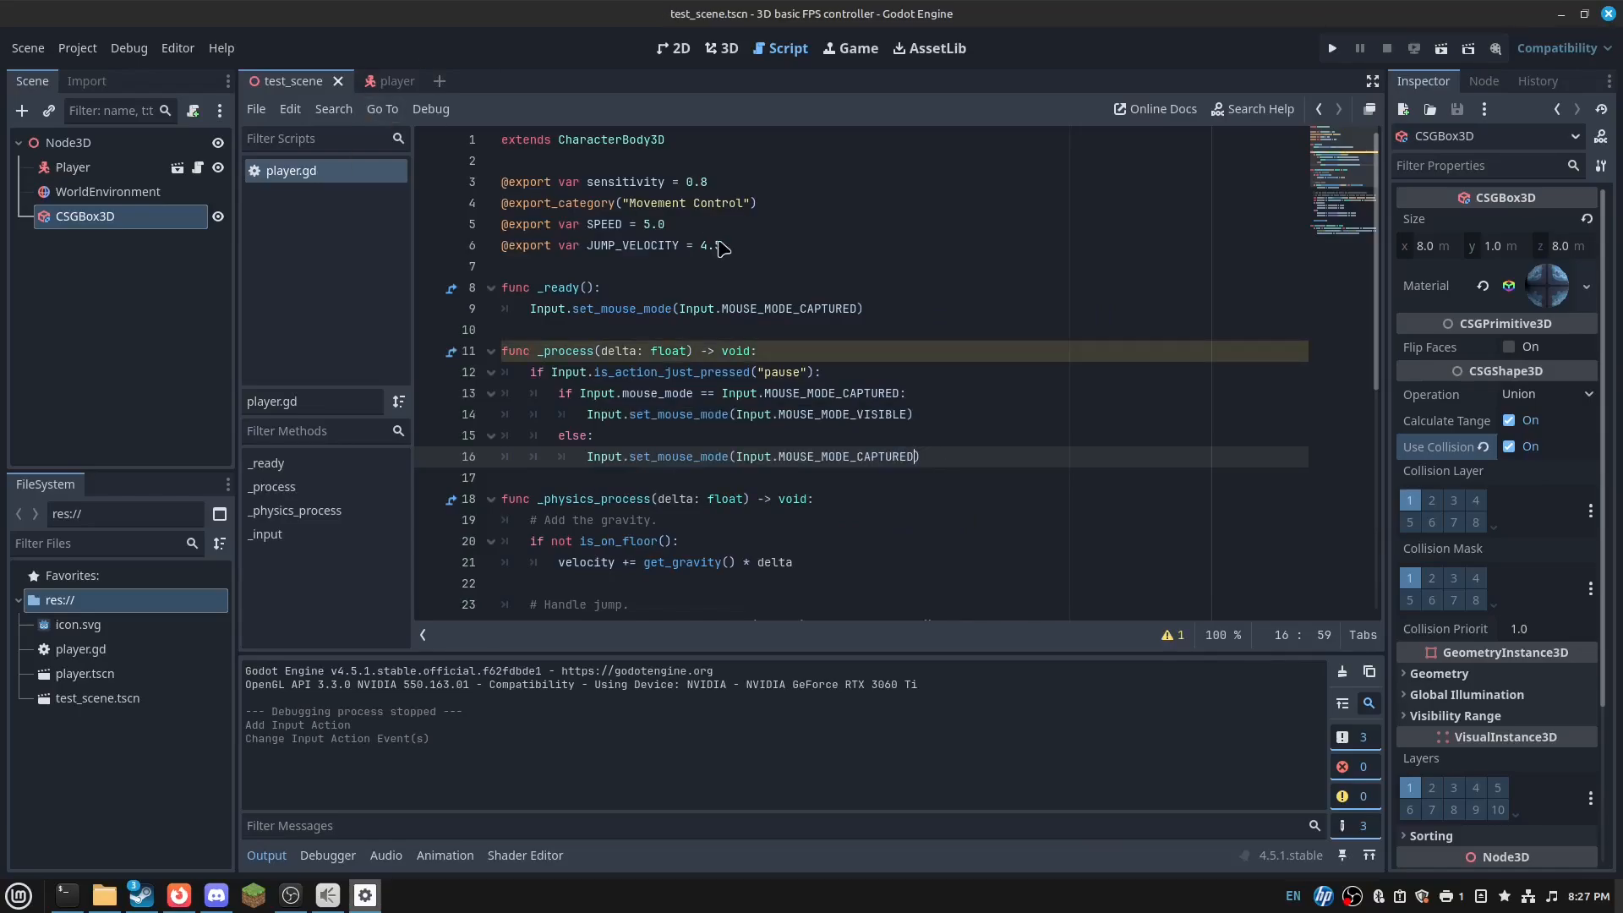
- Launch the file manager and navigate to the home folder
click(105, 899)
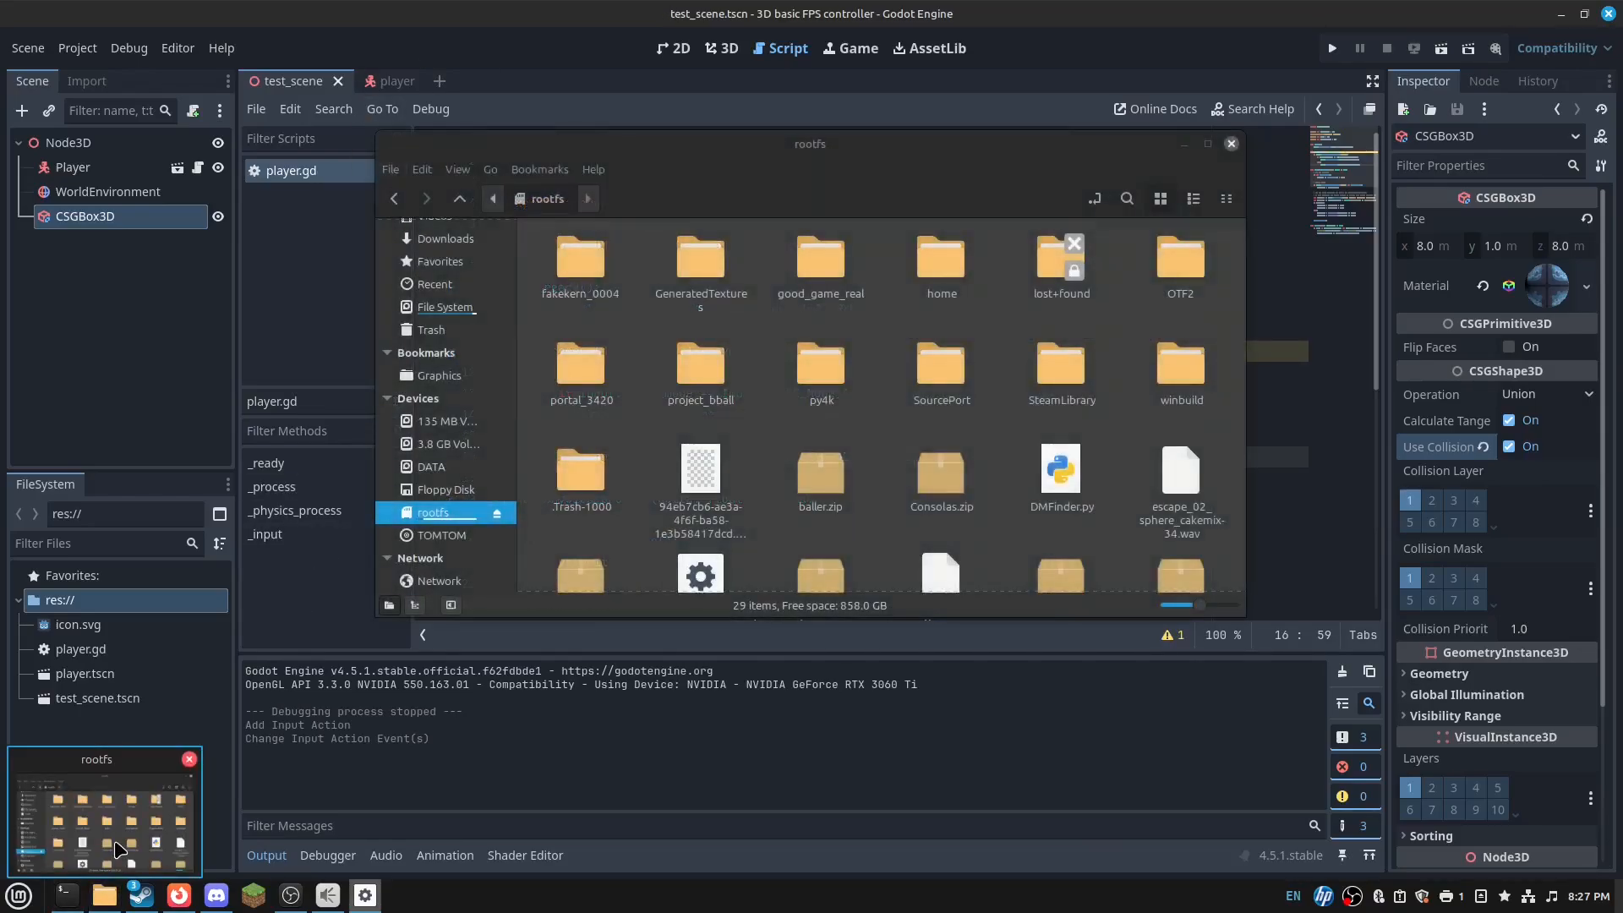
scroll(448, 338, up, 3)
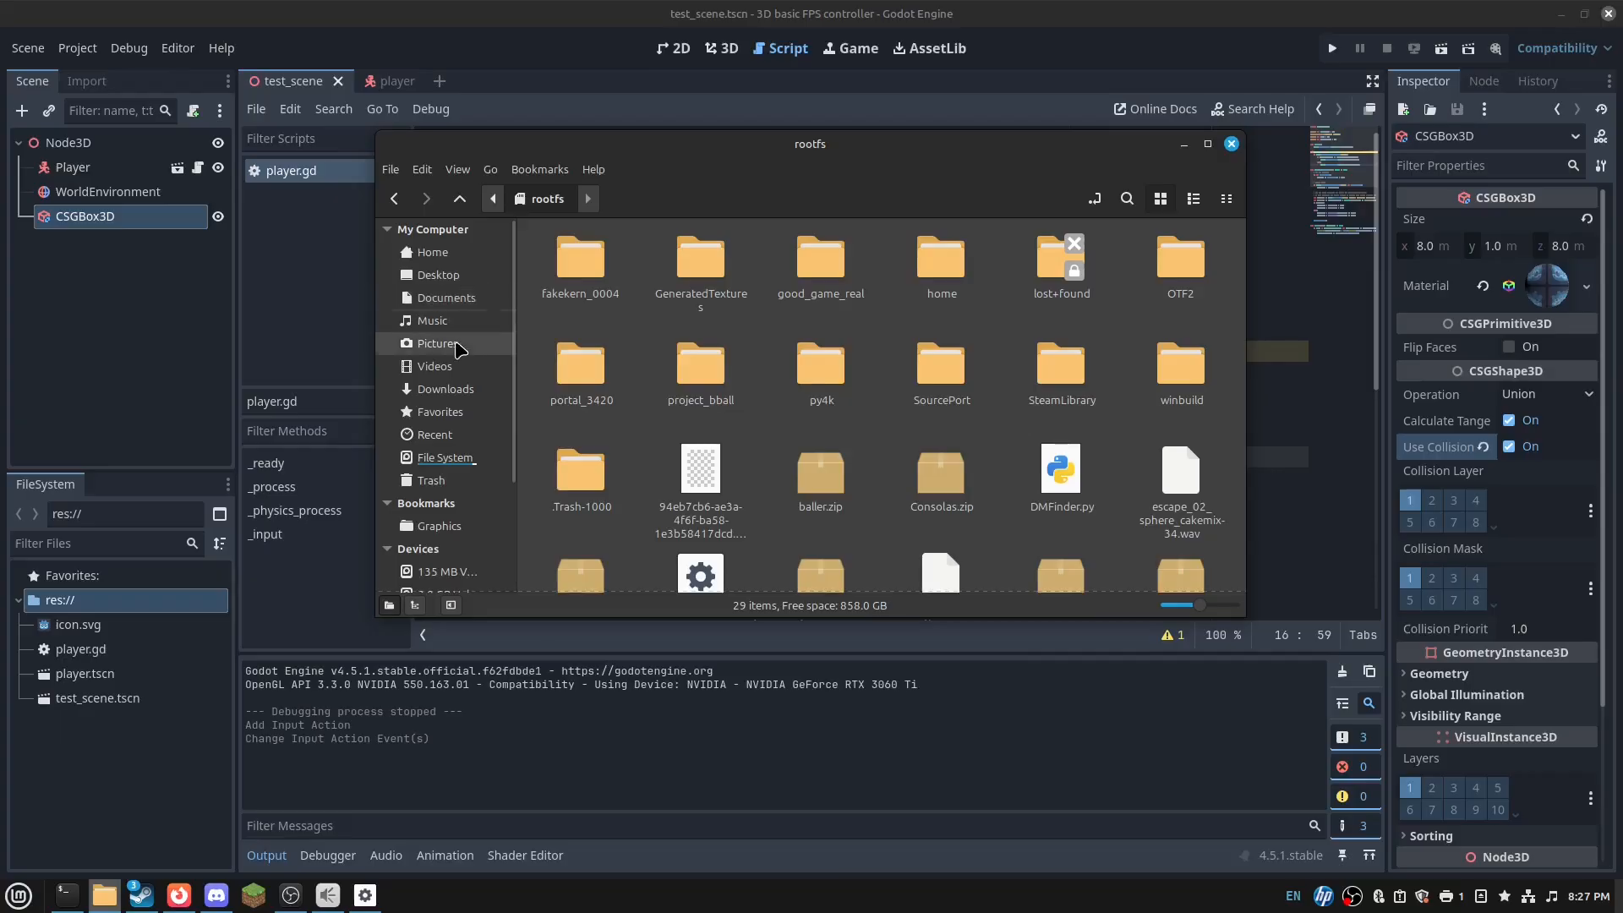
click(451, 388)
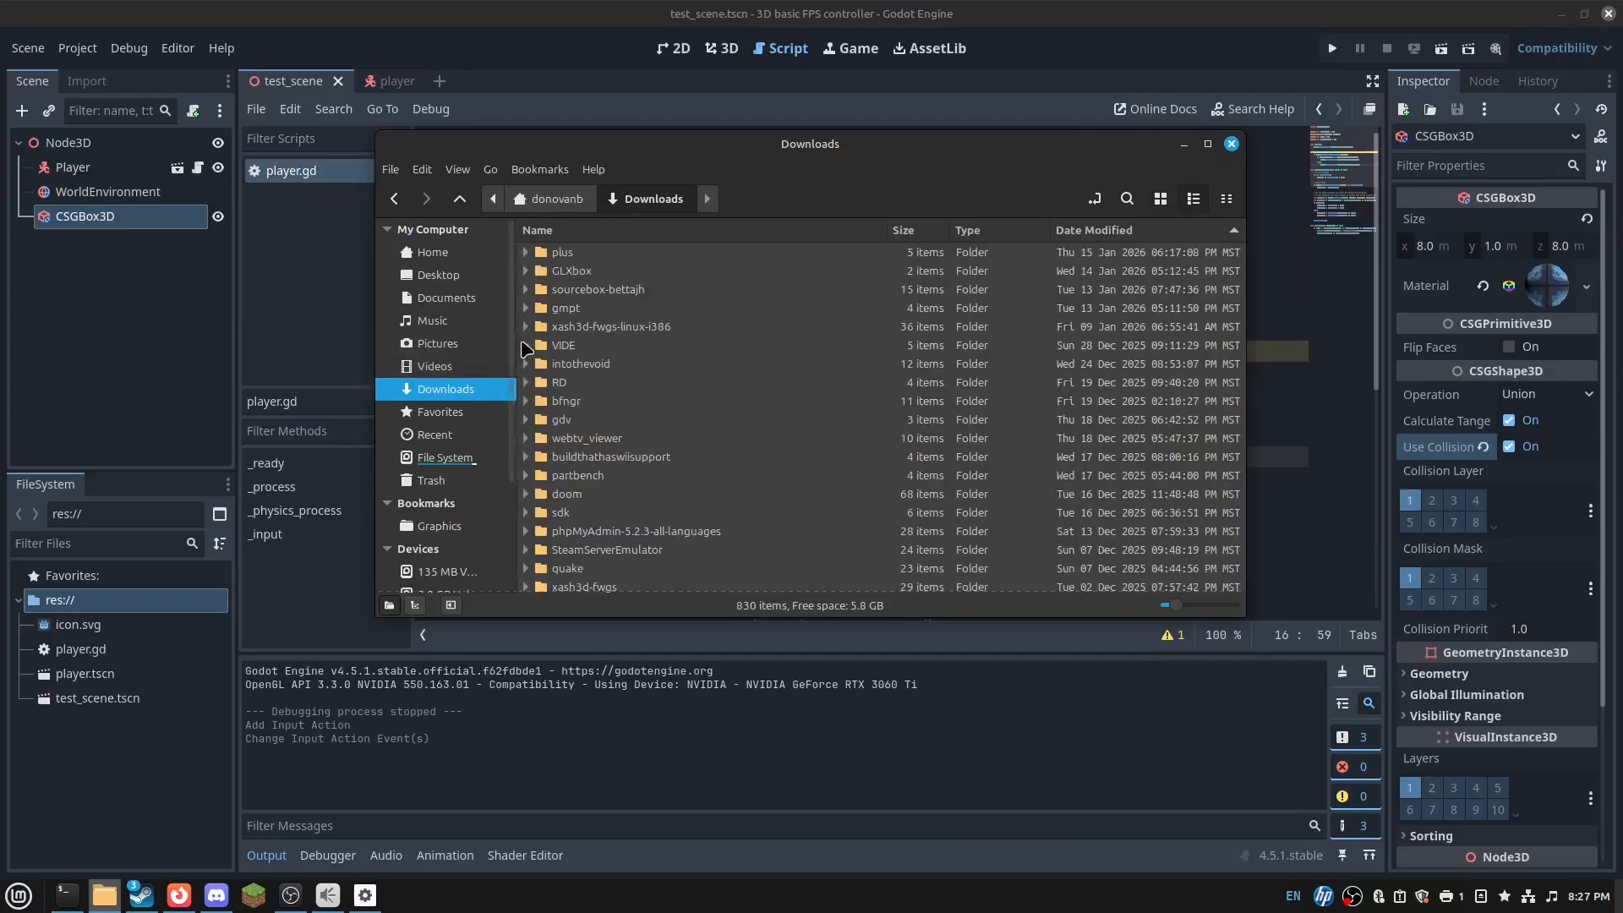
click(452, 253)
scroll(630, 488, down, 5)
scroll(645, 436, down, 6)
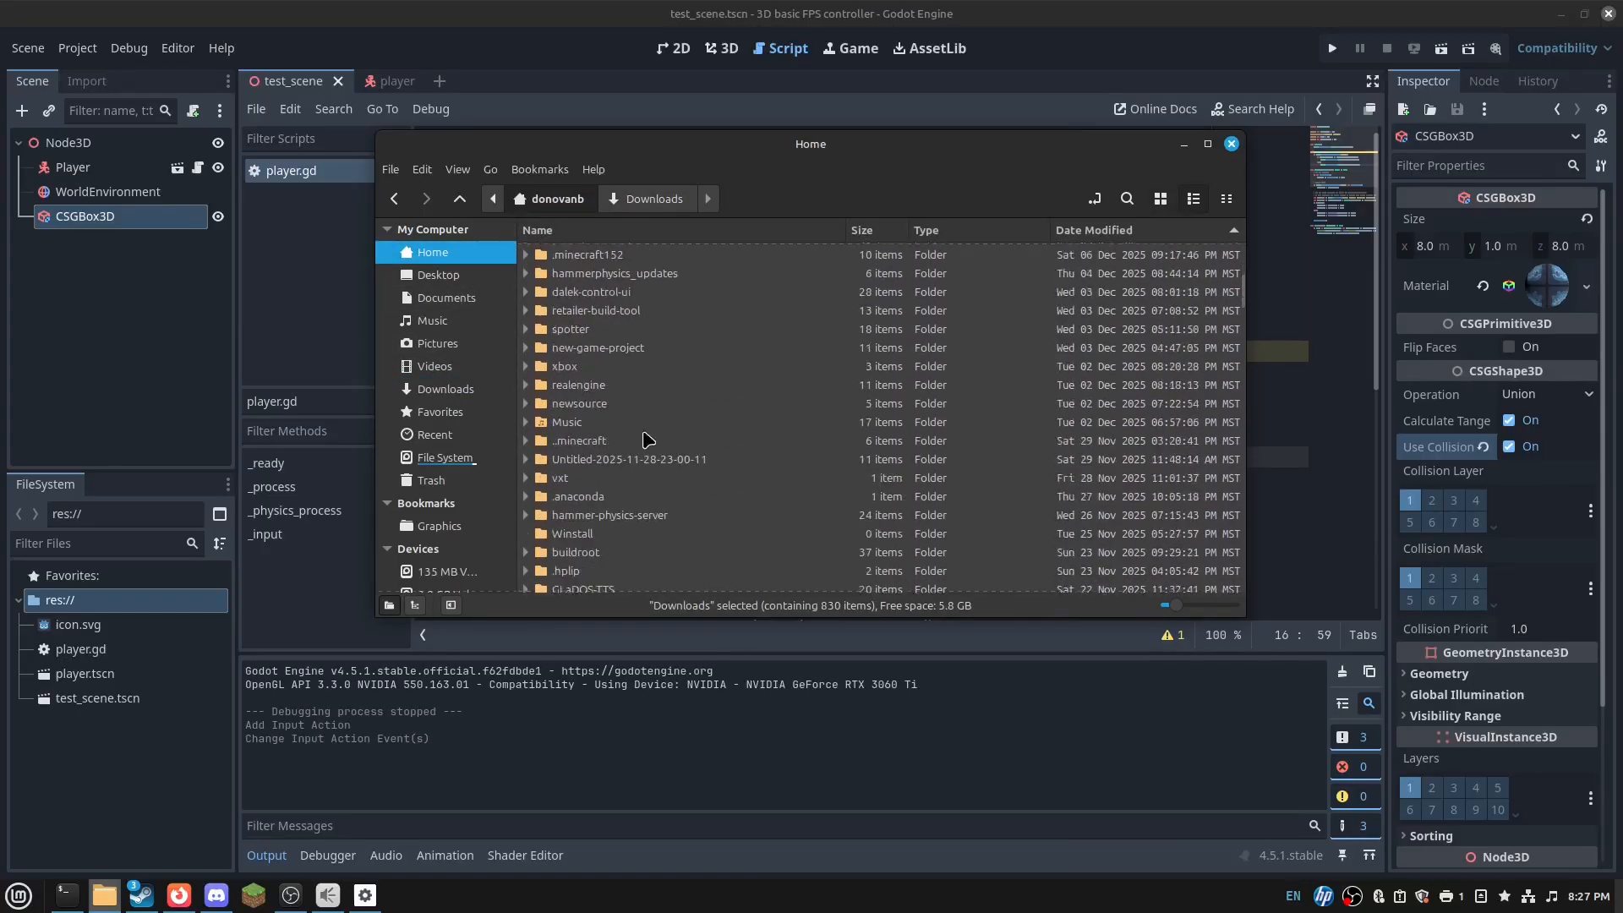
scroll(634, 397, up, 4)
- Open the hammer-physics folder and its player.gd in the text editor
double_click(624, 358)
key(alt+Left)
scroll(740, 439, up, 1)
scroll(740, 435, down, 2)
double_click(736, 425)
scroll(735, 448, down, 5)
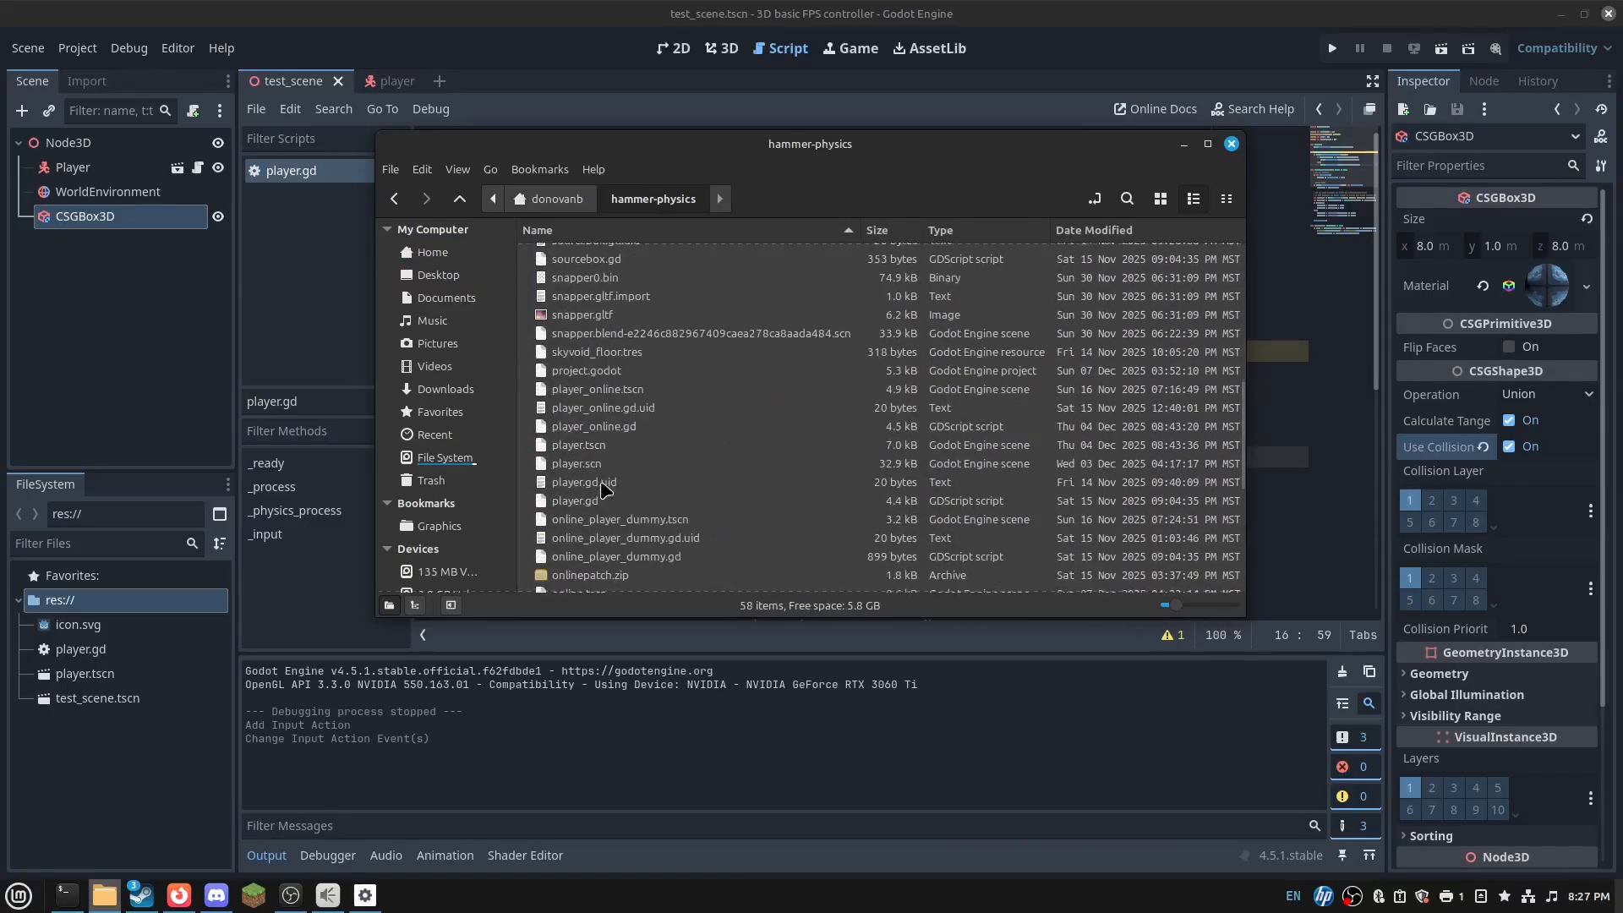
double_click(605, 499)
- Copy the two lerp_angle camera lines from the old script into Godot's player.gd at line 17
scroll(546, 446, up, 6)
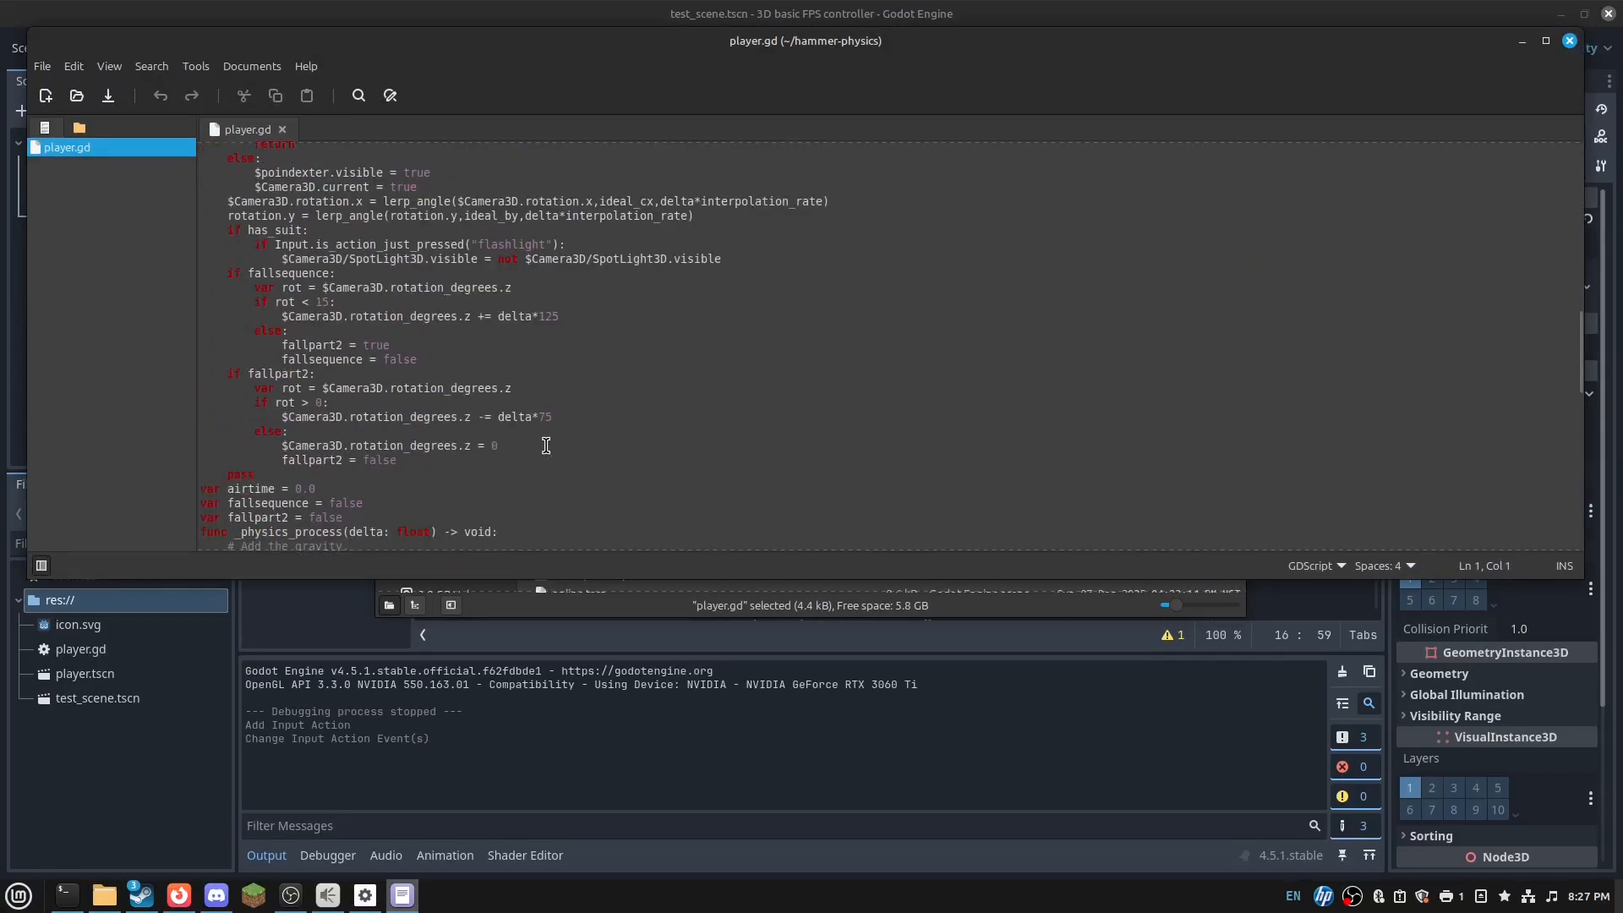
scroll(612, 375, down, 2)
drag(737, 270, 216, 254)
key(ctrl+c)
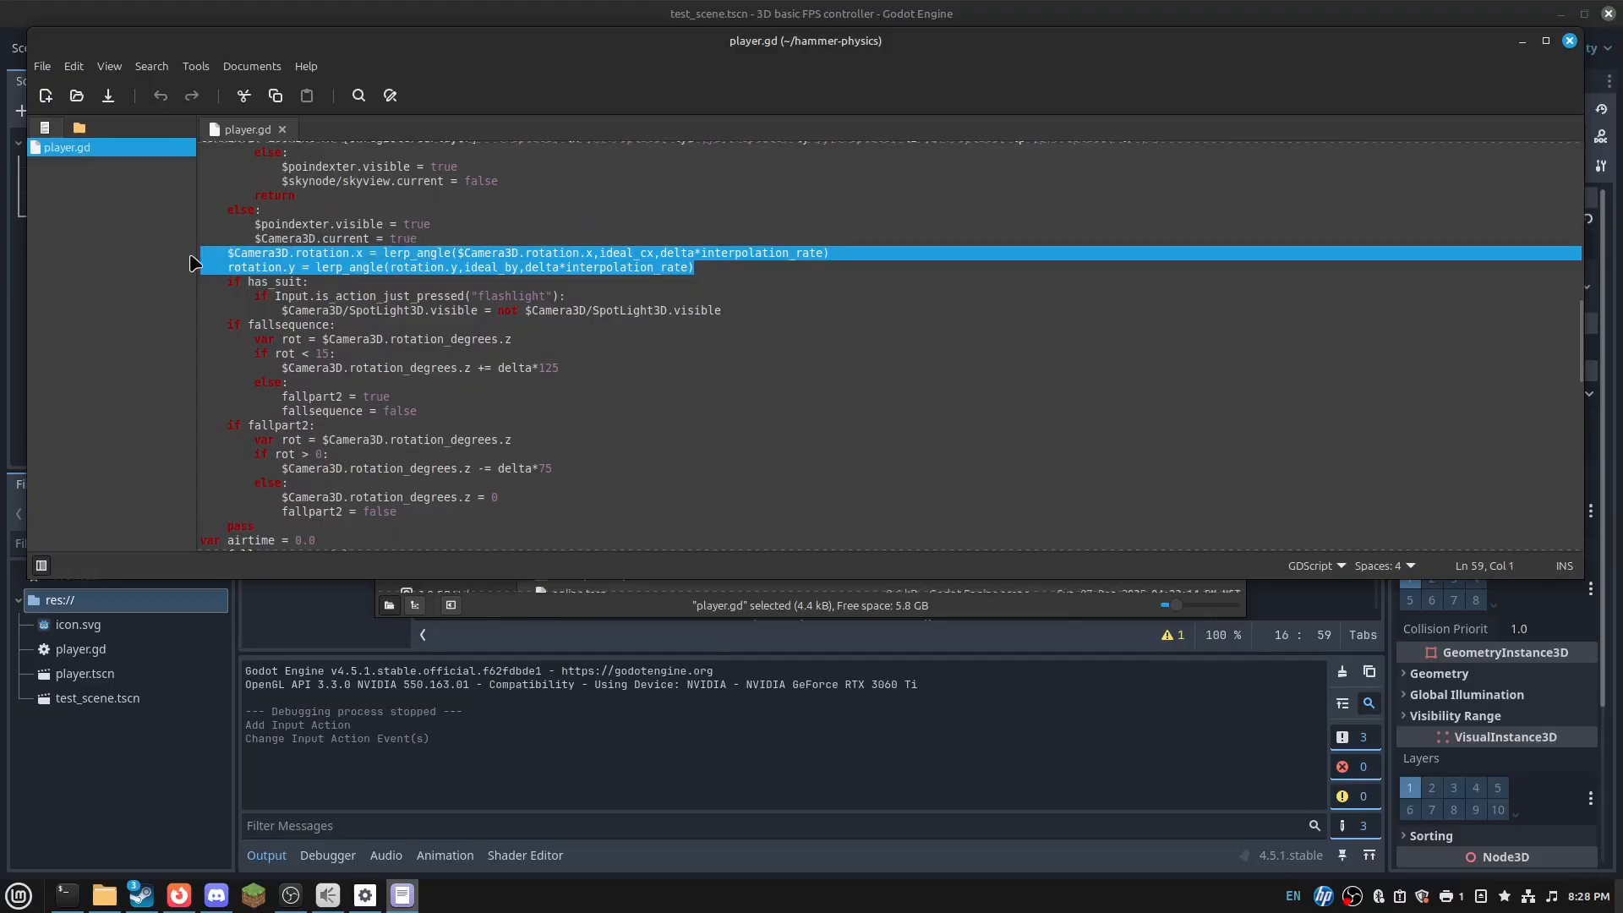
click(551, 734)
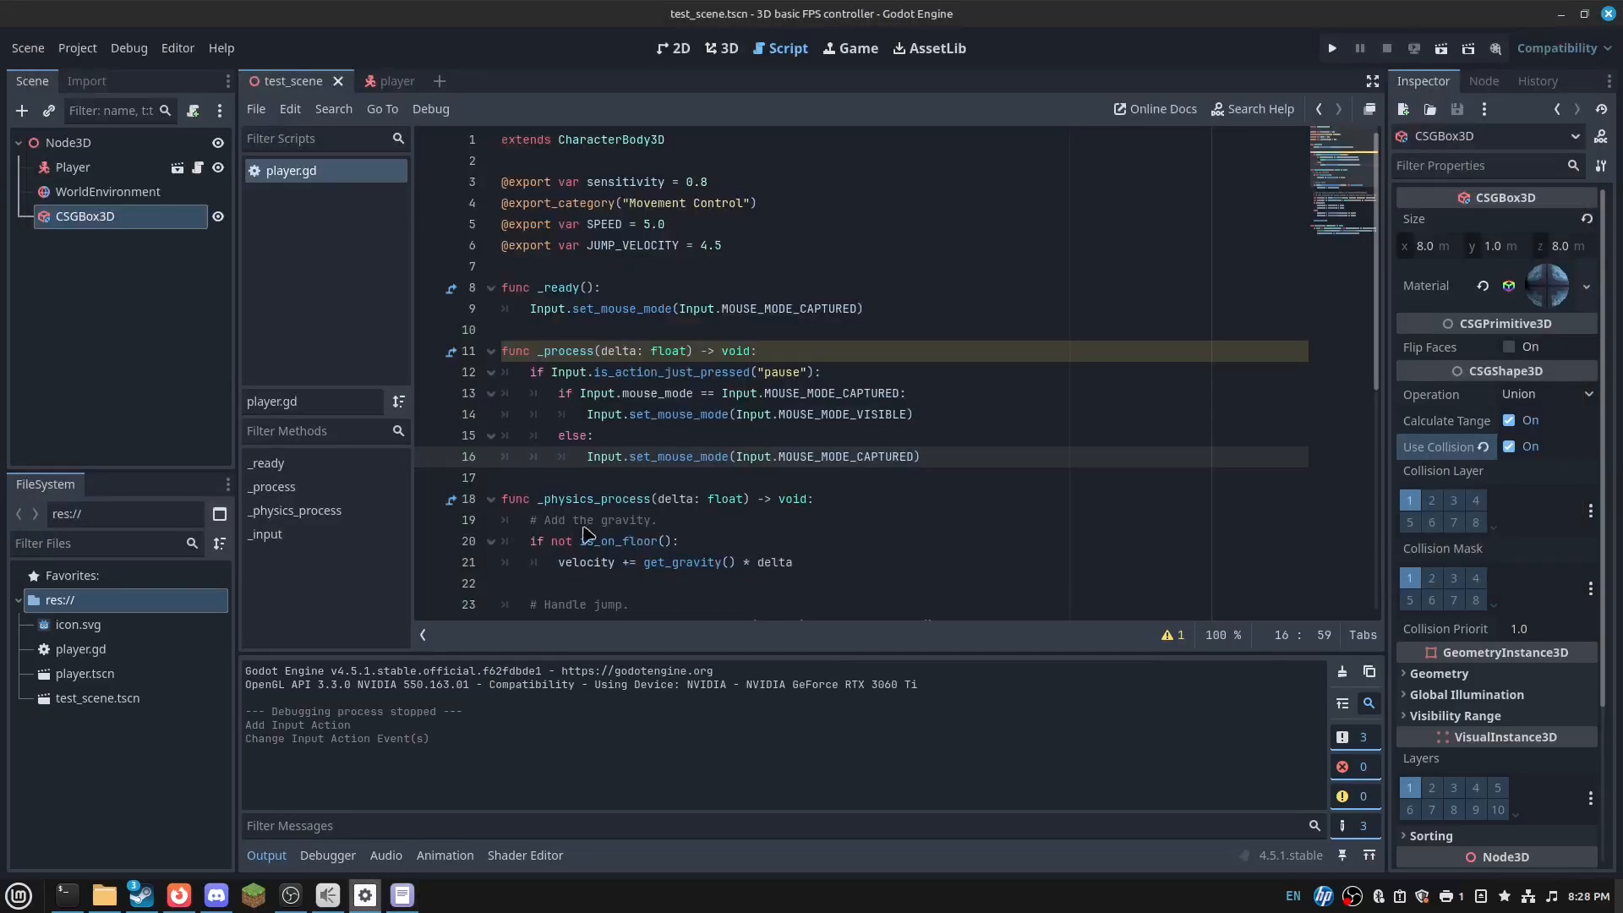
click(591, 414)
click(636, 482)
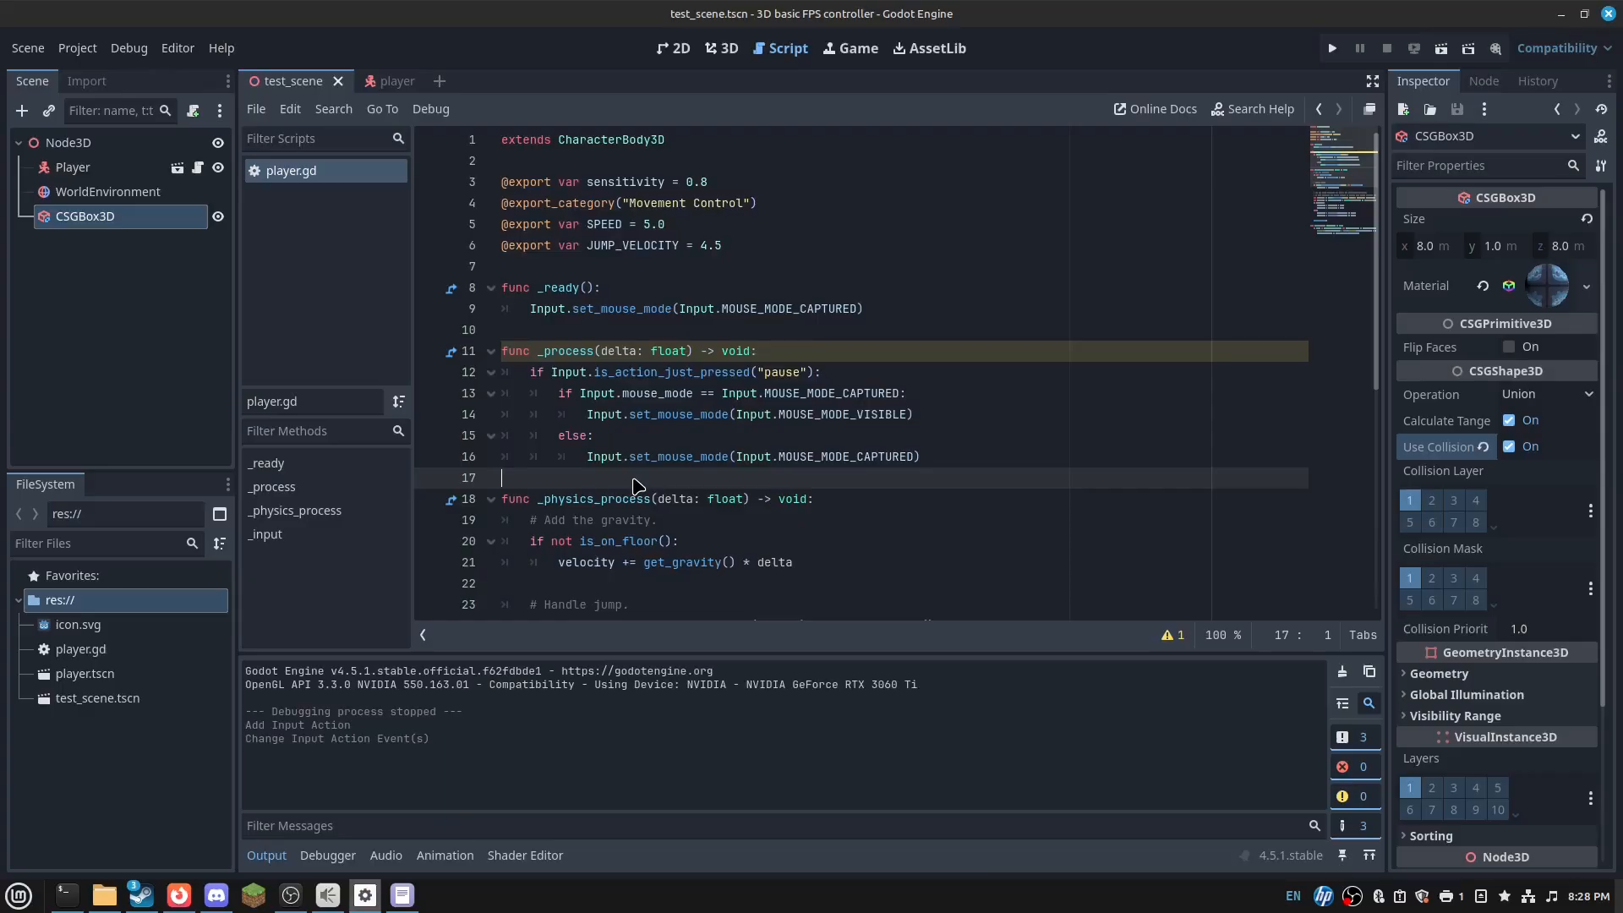
key(ctrl+v)
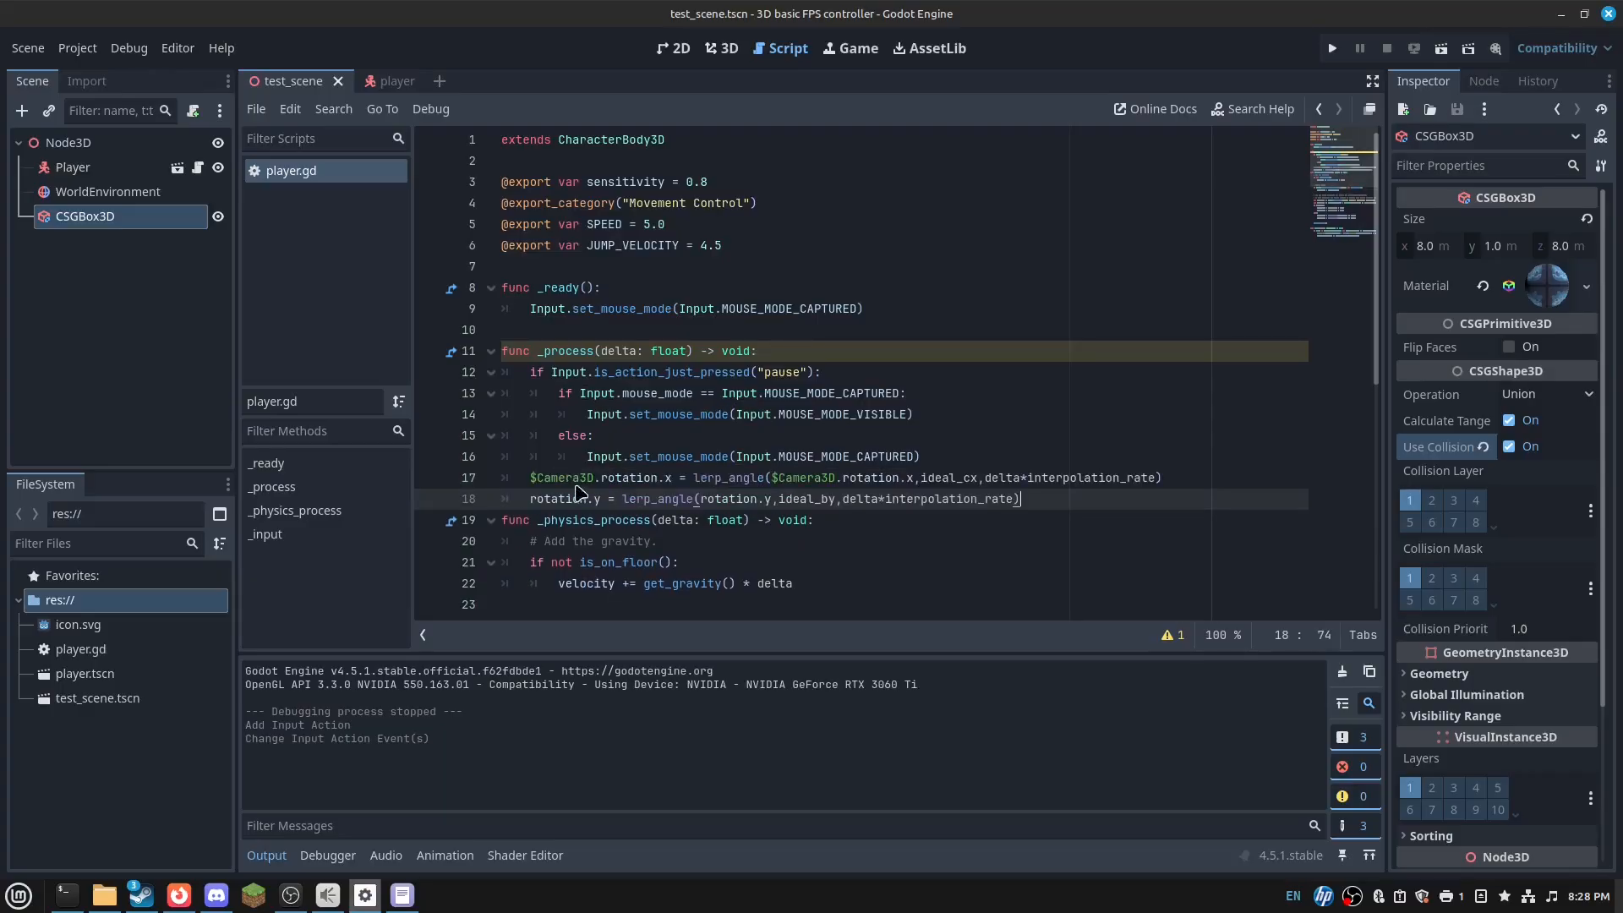
key(Return)
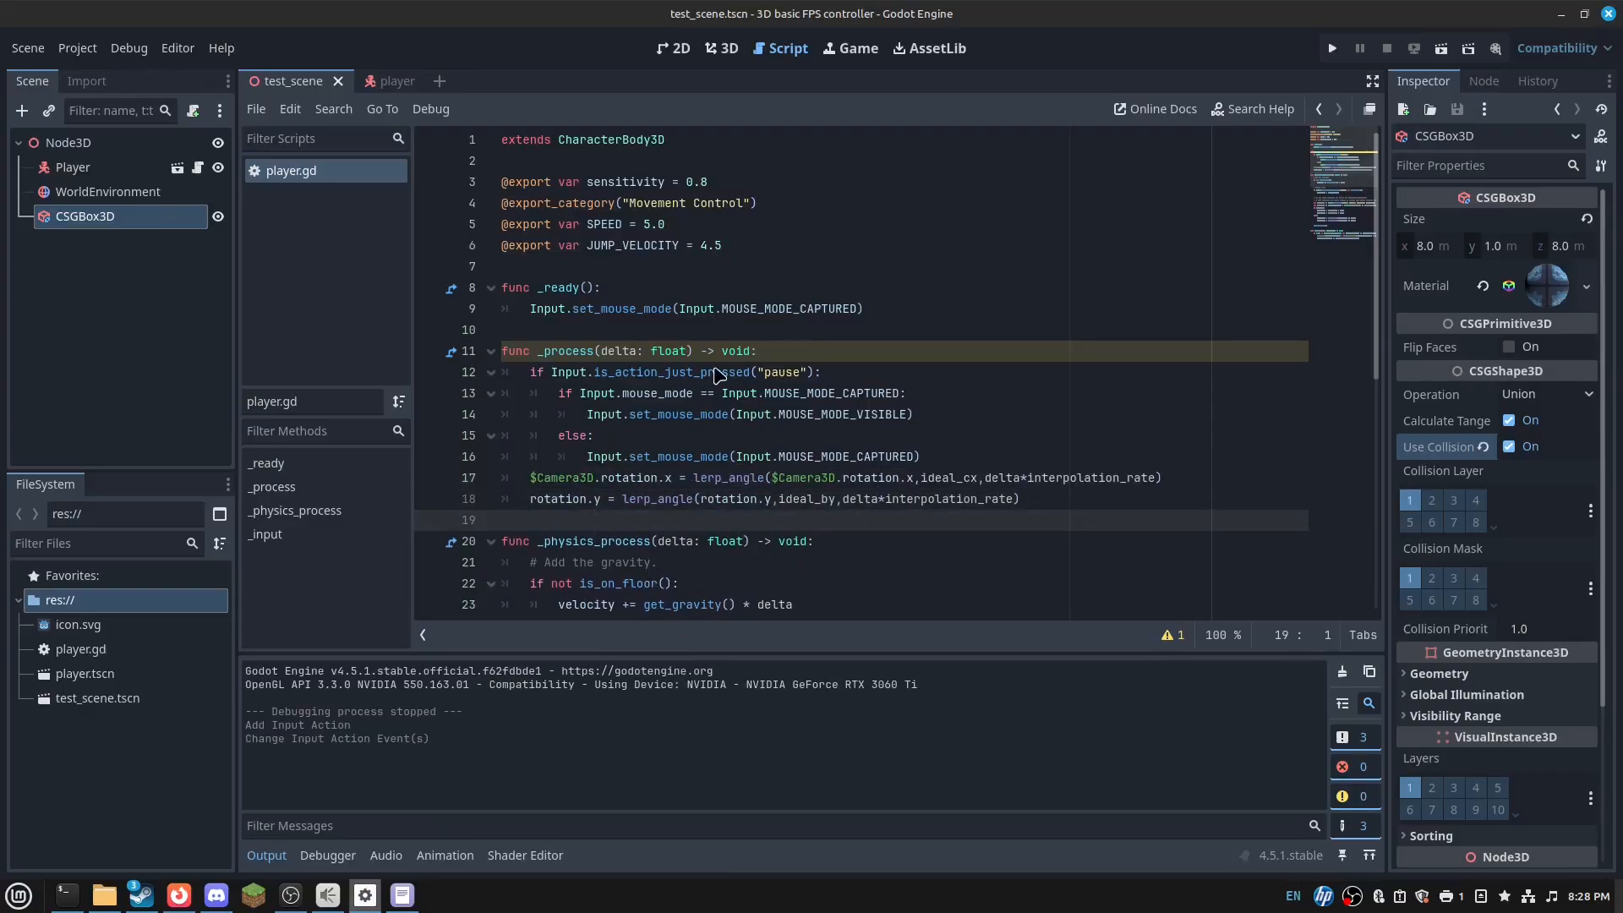
- Add var declarations for ideal_cx and ideal_by near the top of player.gd
click(577, 332)
key(Return)
key(Return)
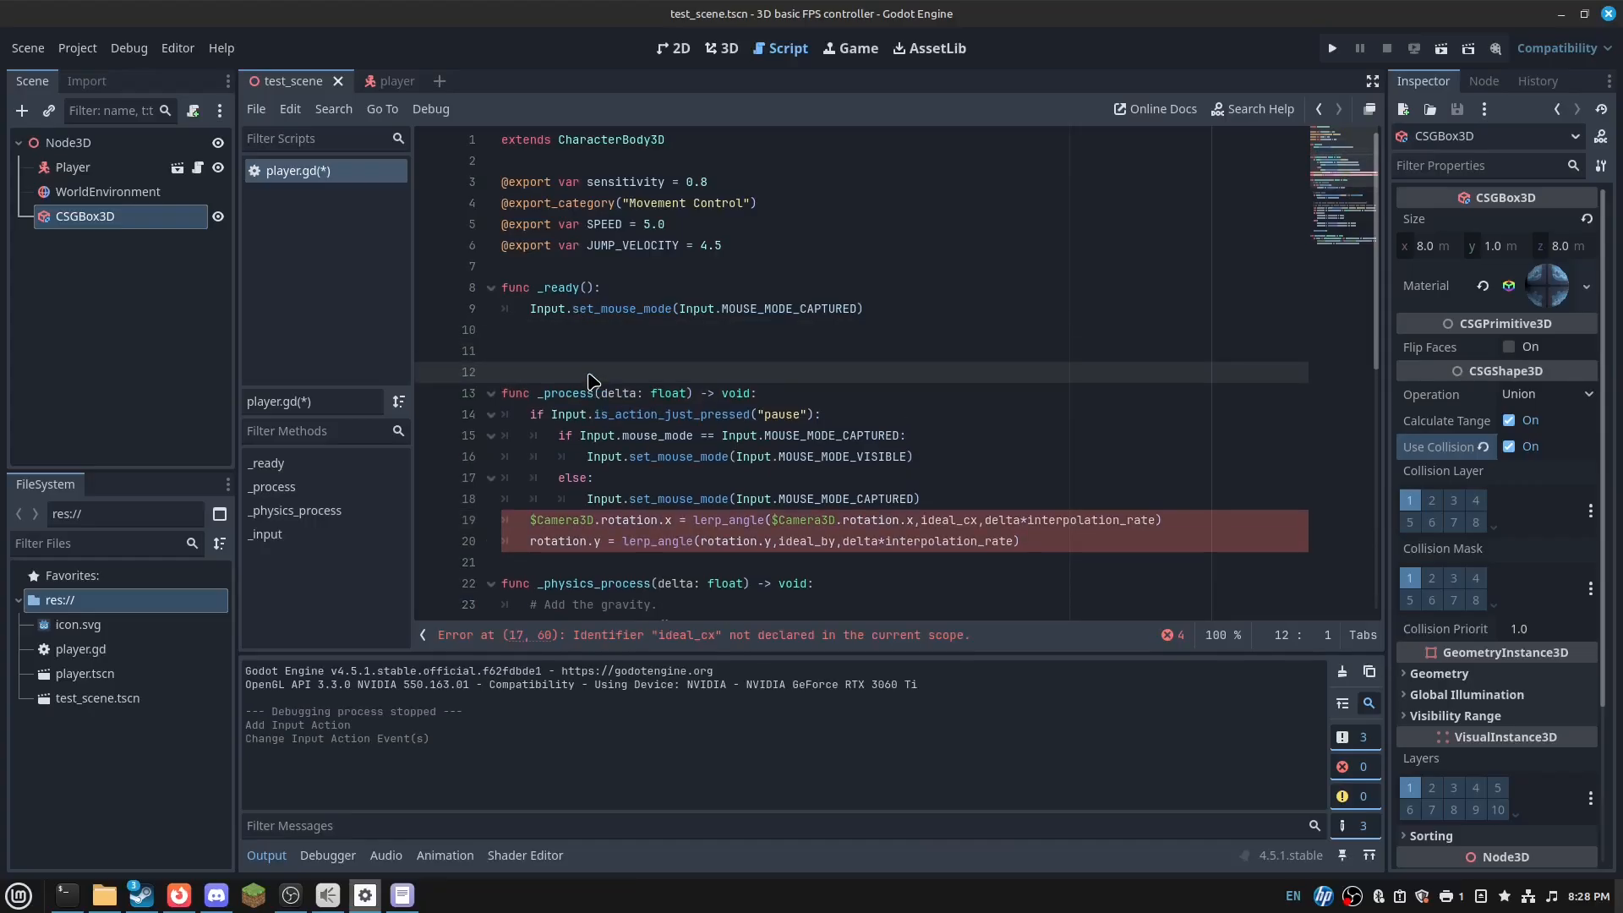
key(Up)
text(var)
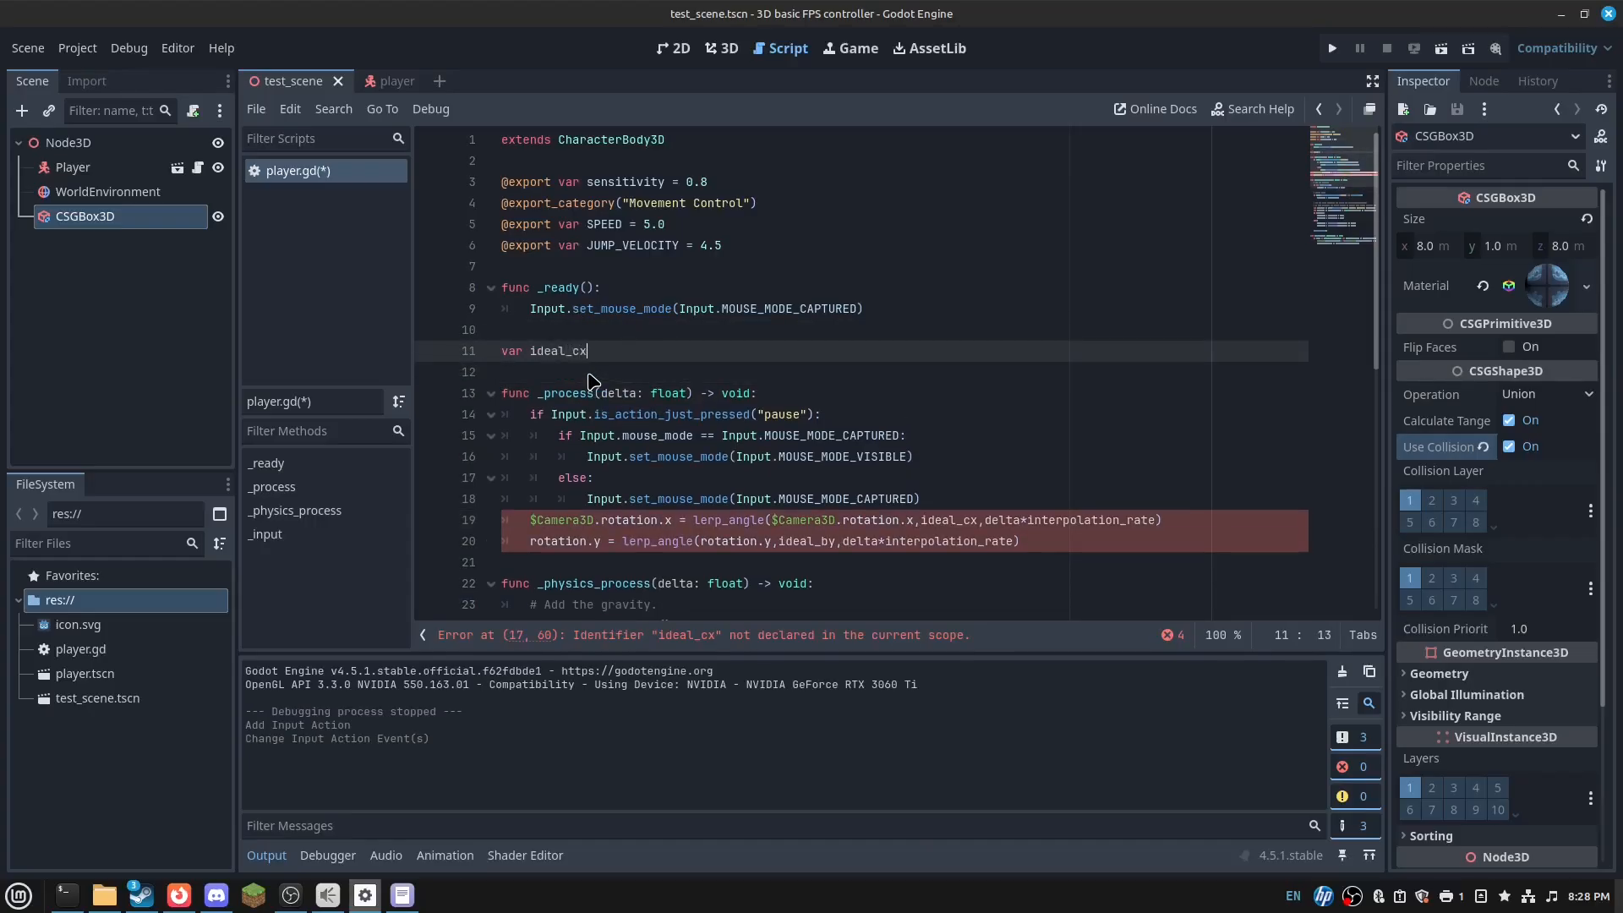
key(Return)
text(var ideal)
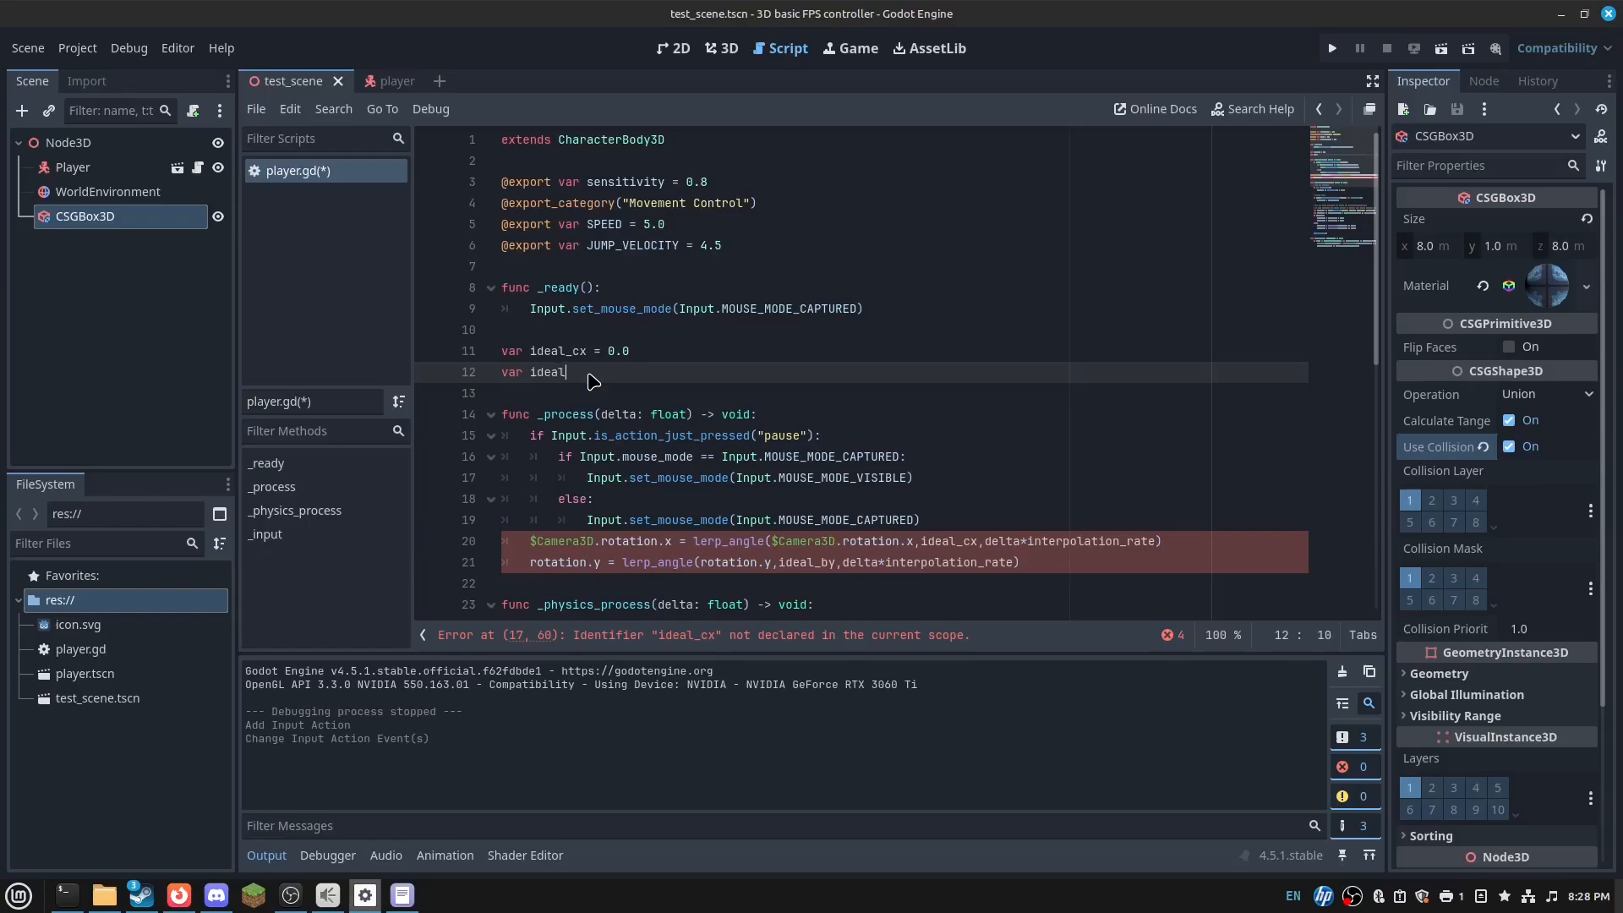
- Copy 'var interpolation_rate = 10' from the old script into player.gd and save
key(alt+Tab)
scroll(518, 279, up, 12)
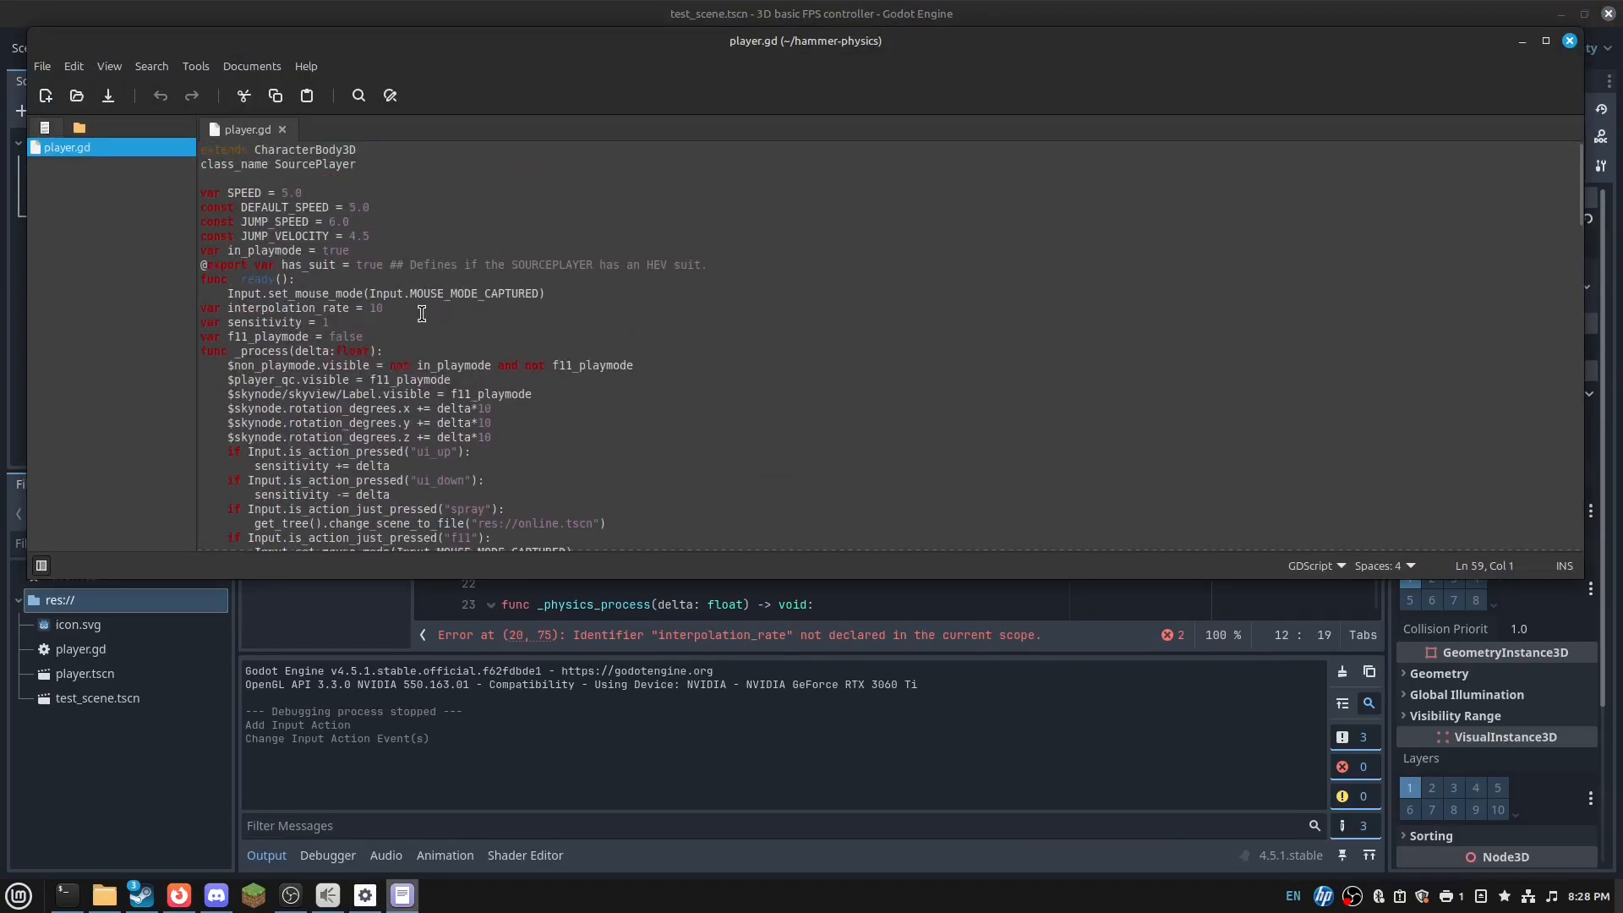
drag(397, 311, 633, 290)
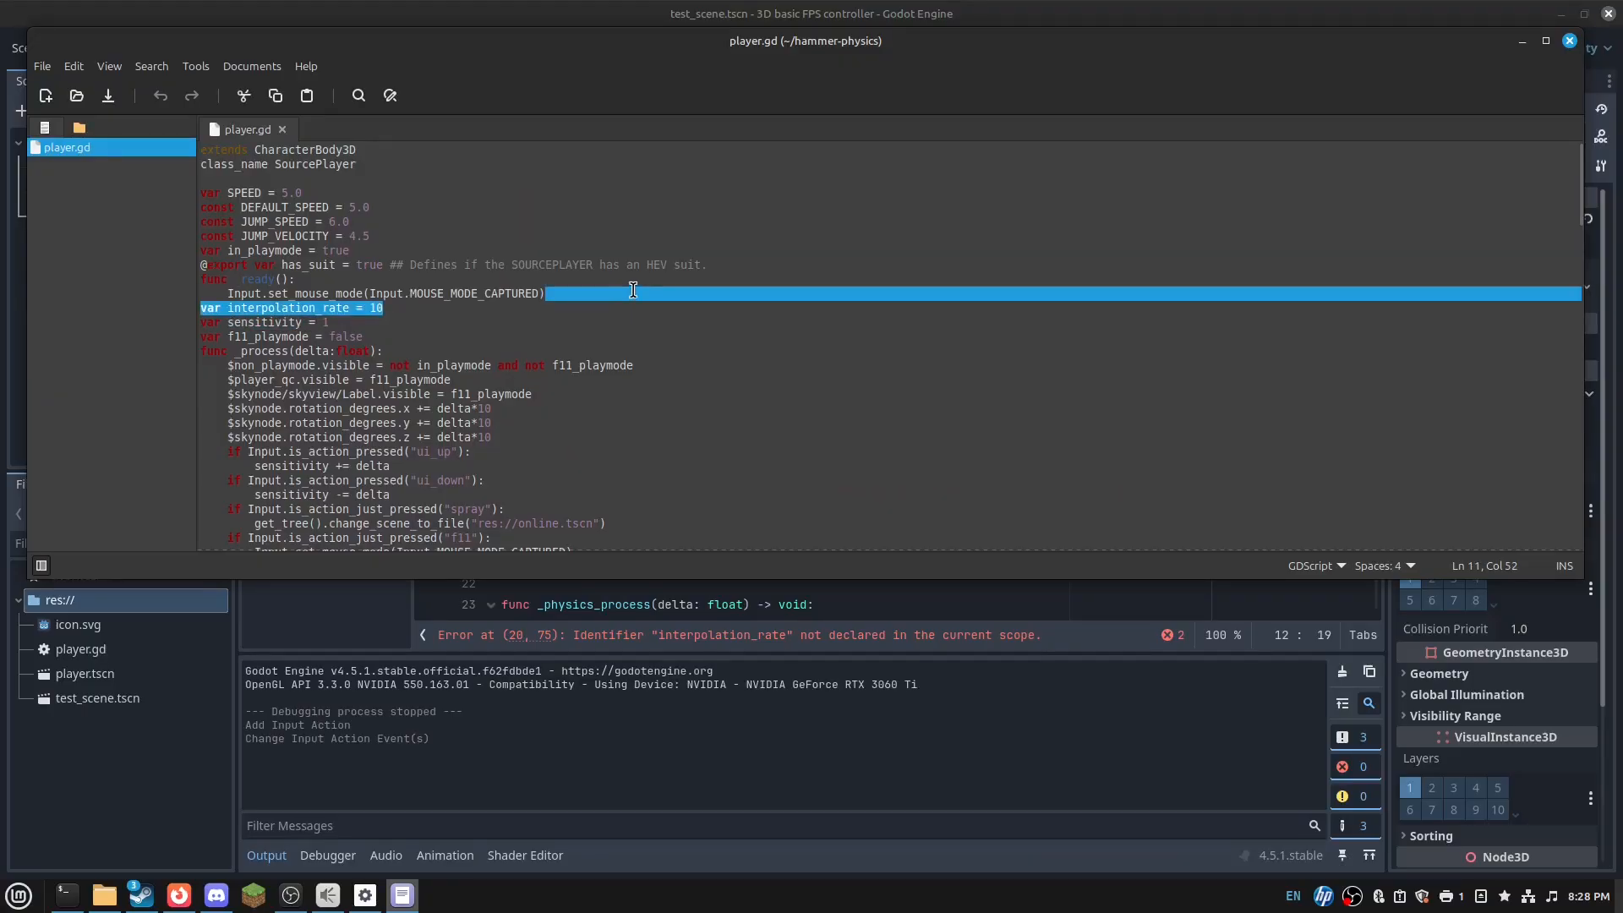
key(ctrl+c)
key(alt+Tab)
scroll(676, 381, up, 3)
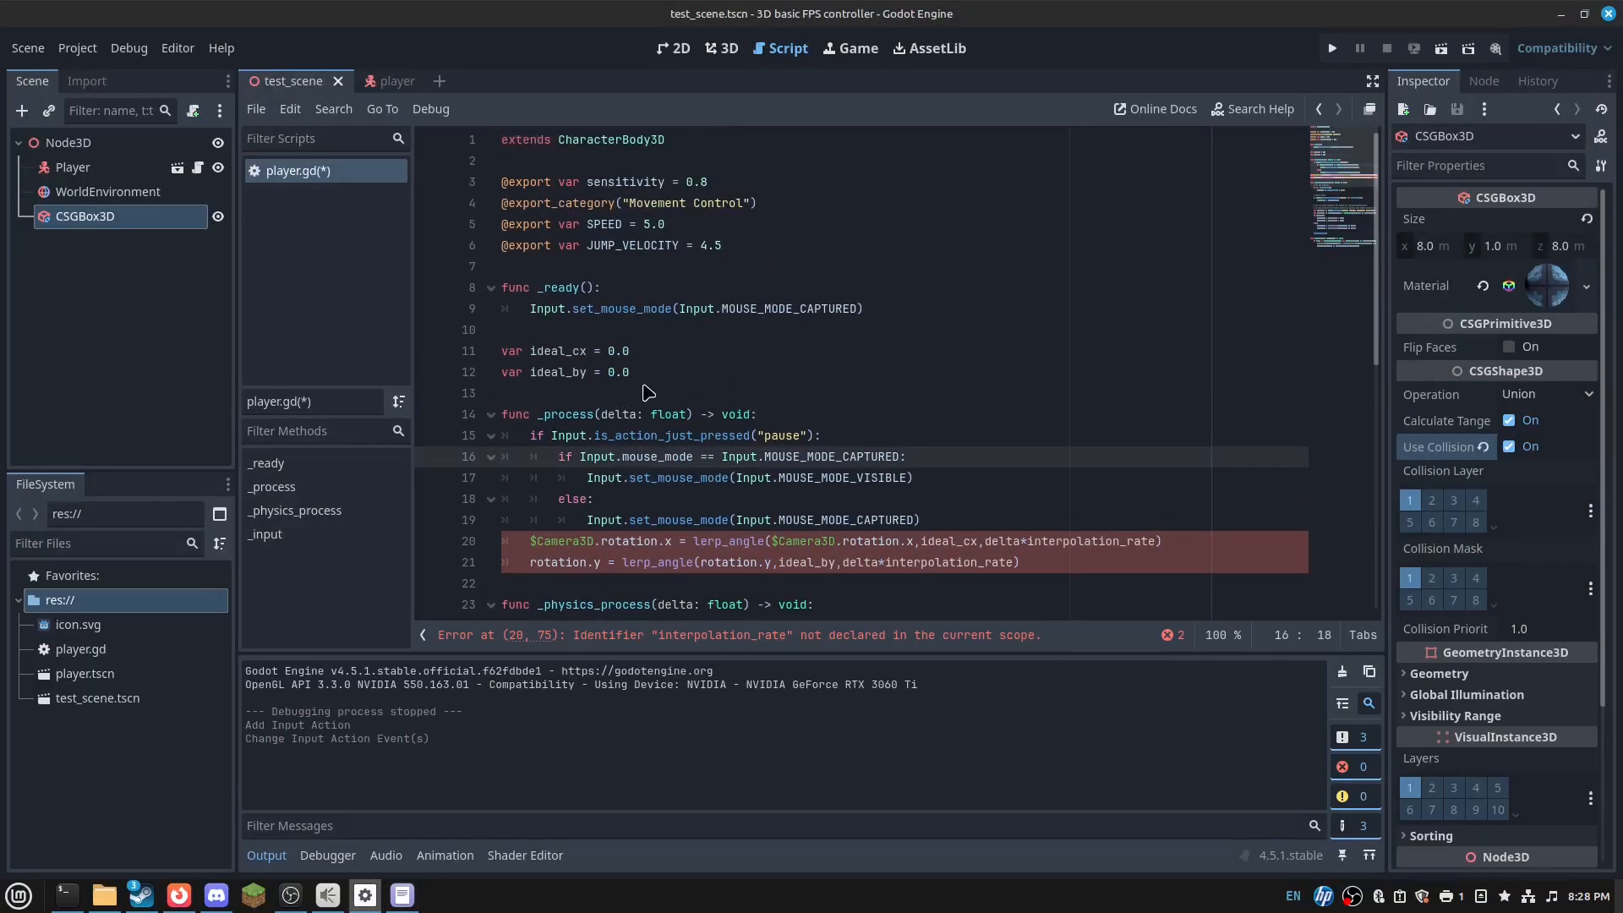
click(667, 375)
key(ctrl+v)
key(ctrl+s)
scroll(840, 463, down, 4)
- Select the InputEventMouseMotion mouse-look block in the old player.gd
click(840, 462)
scroll(840, 462, down, 2)
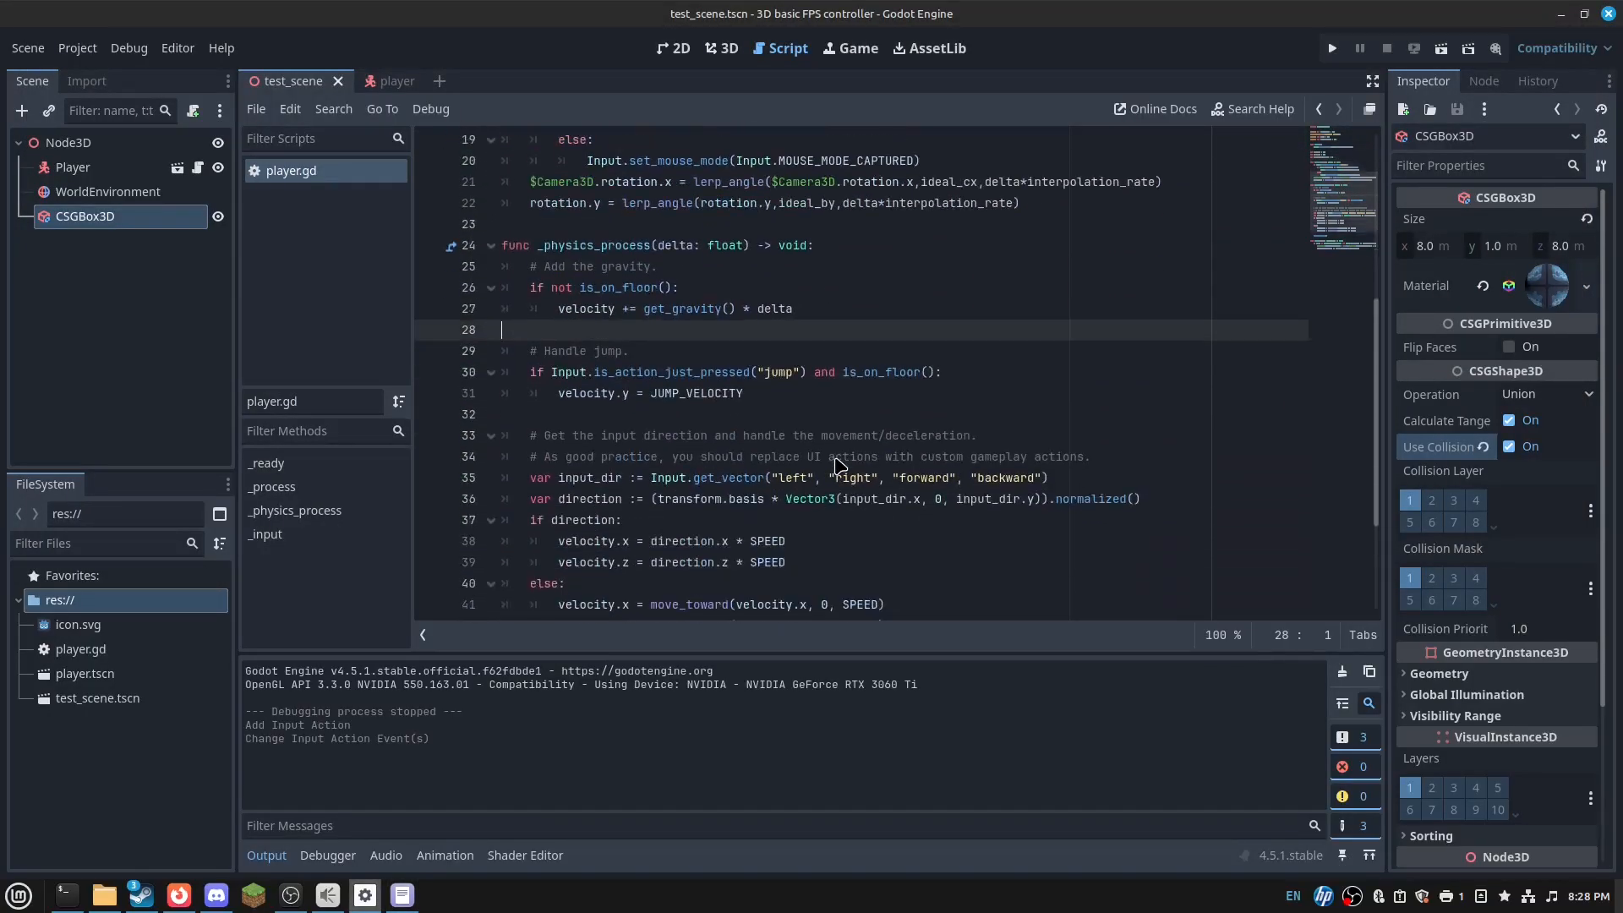
scroll(839, 462, up, 1)
scroll(839, 462, down, 2)
scroll(839, 463, up, 2)
scroll(840, 454, down, 1)
scroll(932, 205, down, 1)
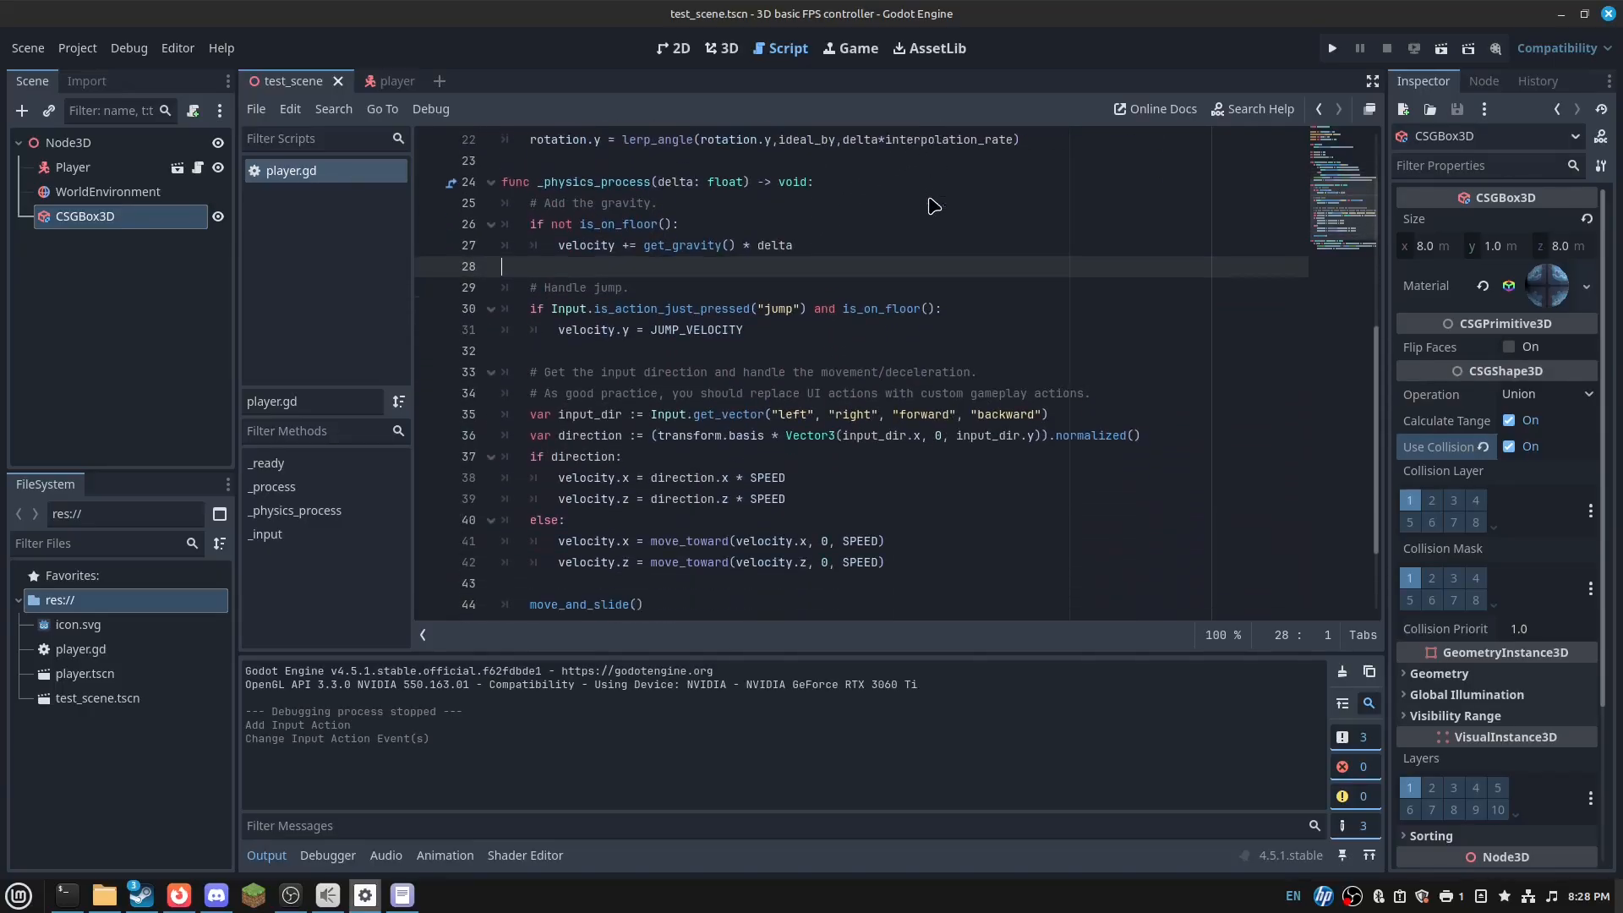
scroll(932, 205, up, 1)
scroll(843, 313, down, 3)
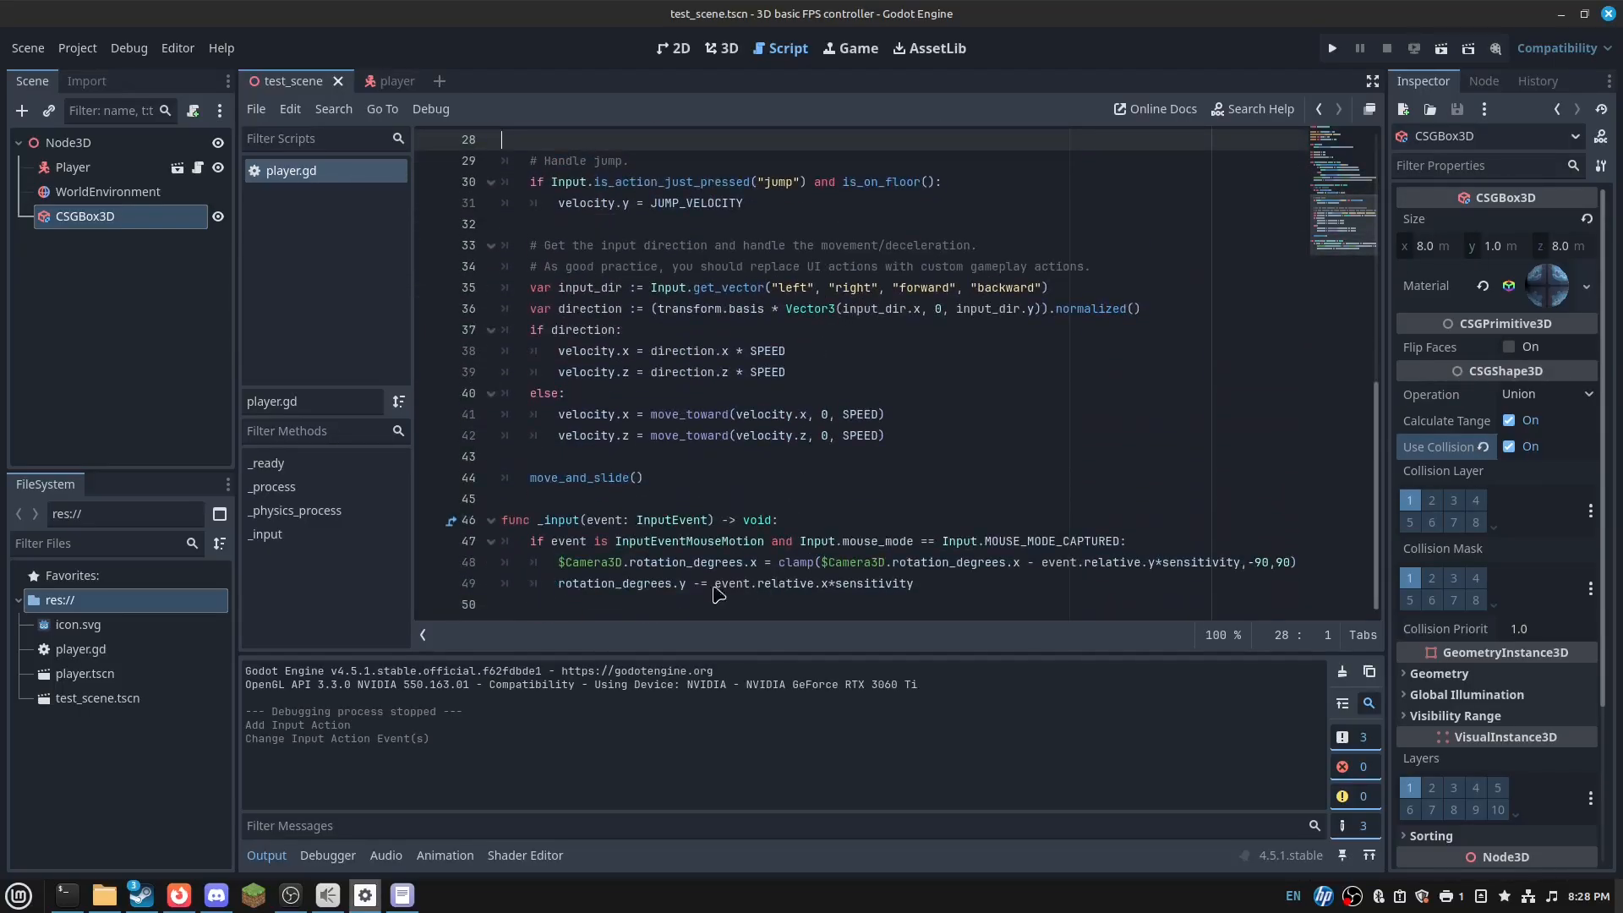
scroll(653, 590, up, 1)
scroll(765, 560, down, 1)
key(alt+Tab)
scroll(765, 499, down, 15)
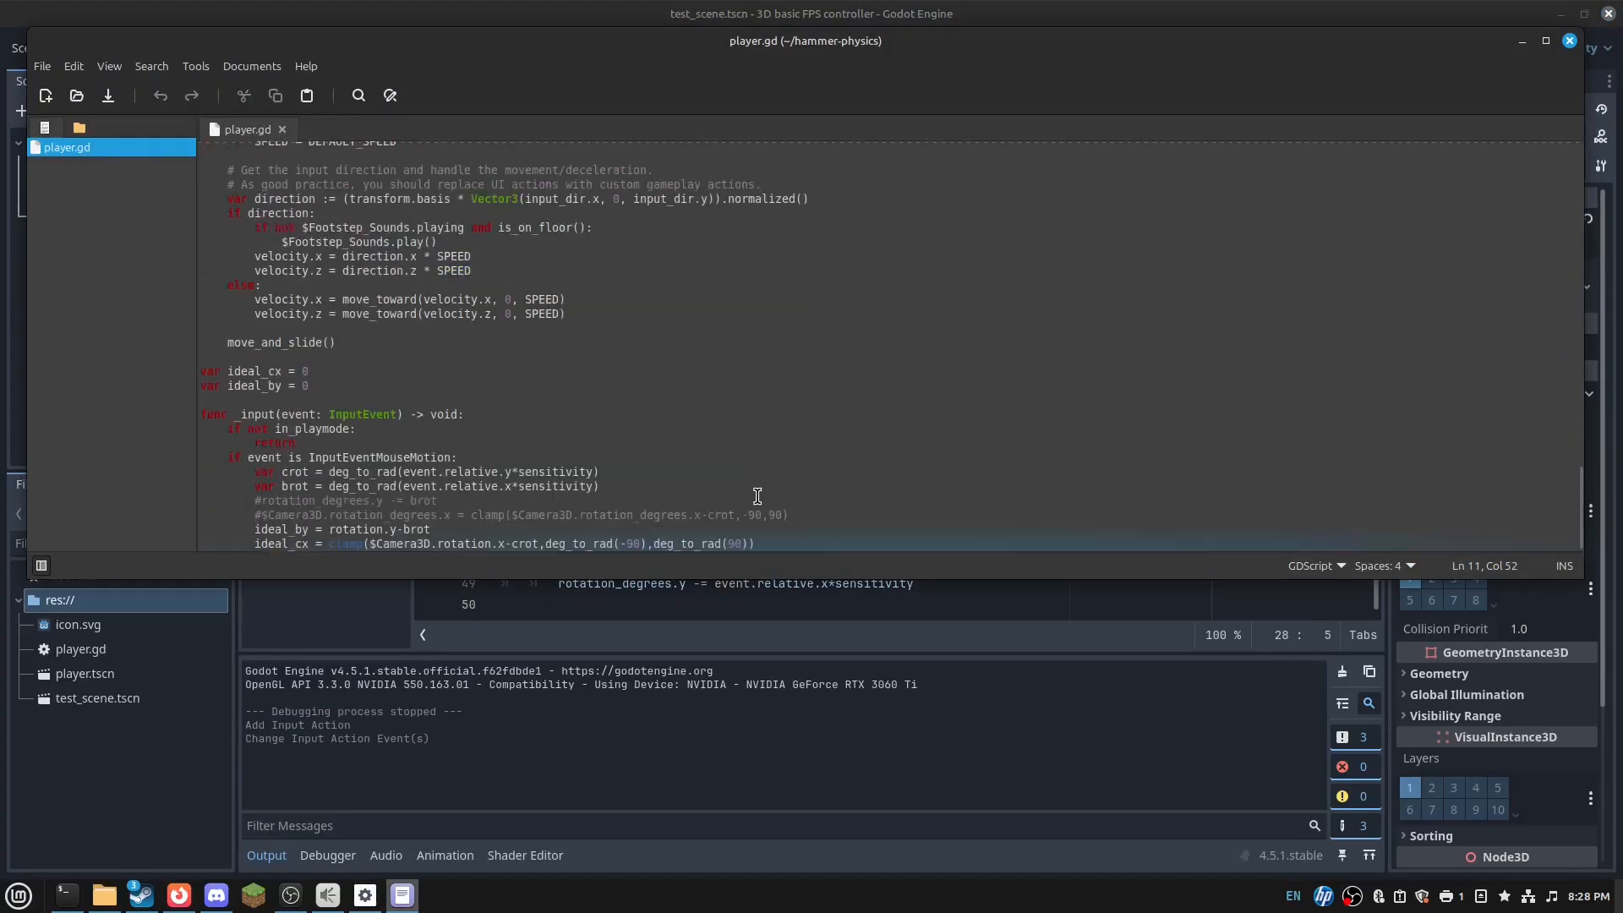
drag(755, 544, 748, 452)
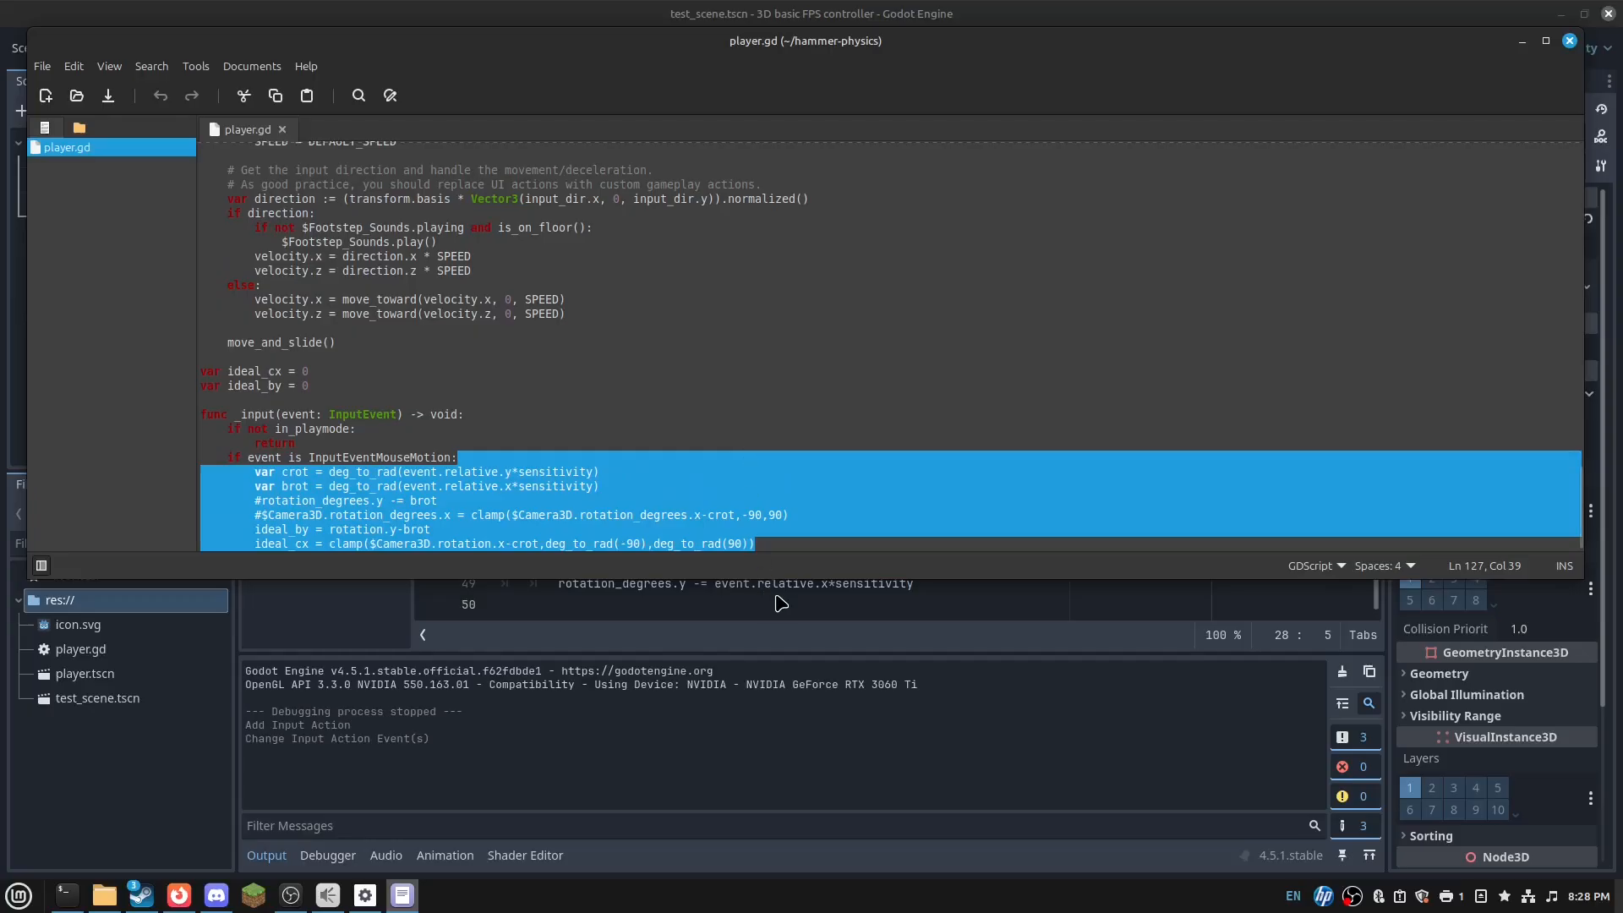
- Replace mouse-look lines 48–50 in Godot's _input with the copied code
click(947, 611)
drag(972, 602, 1187, 551)
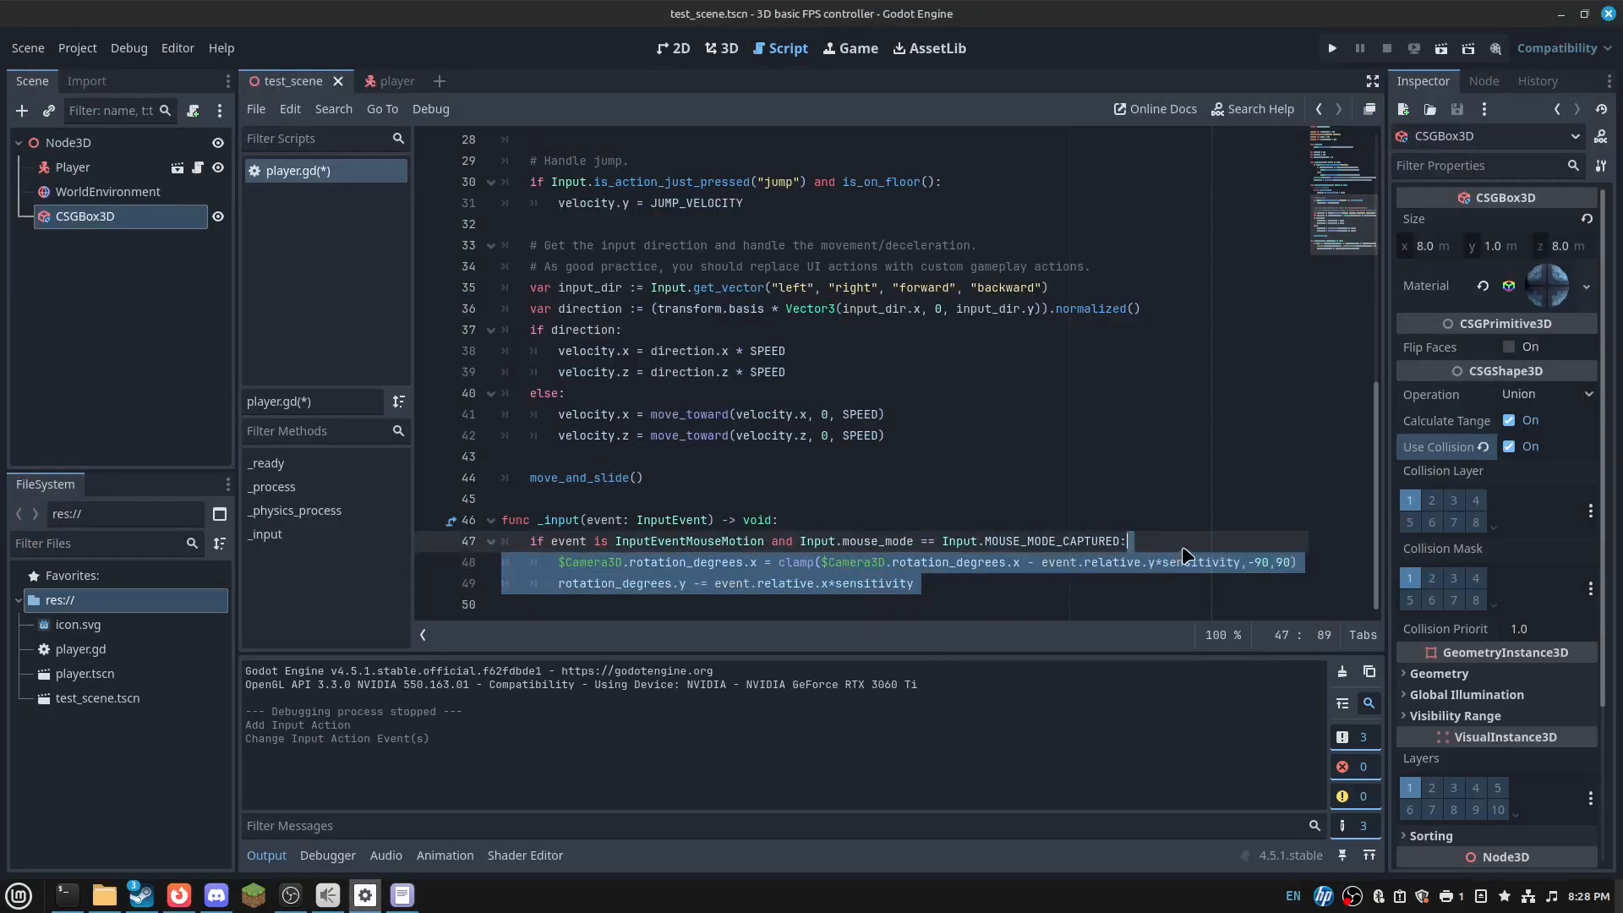
key(ctrl+v)
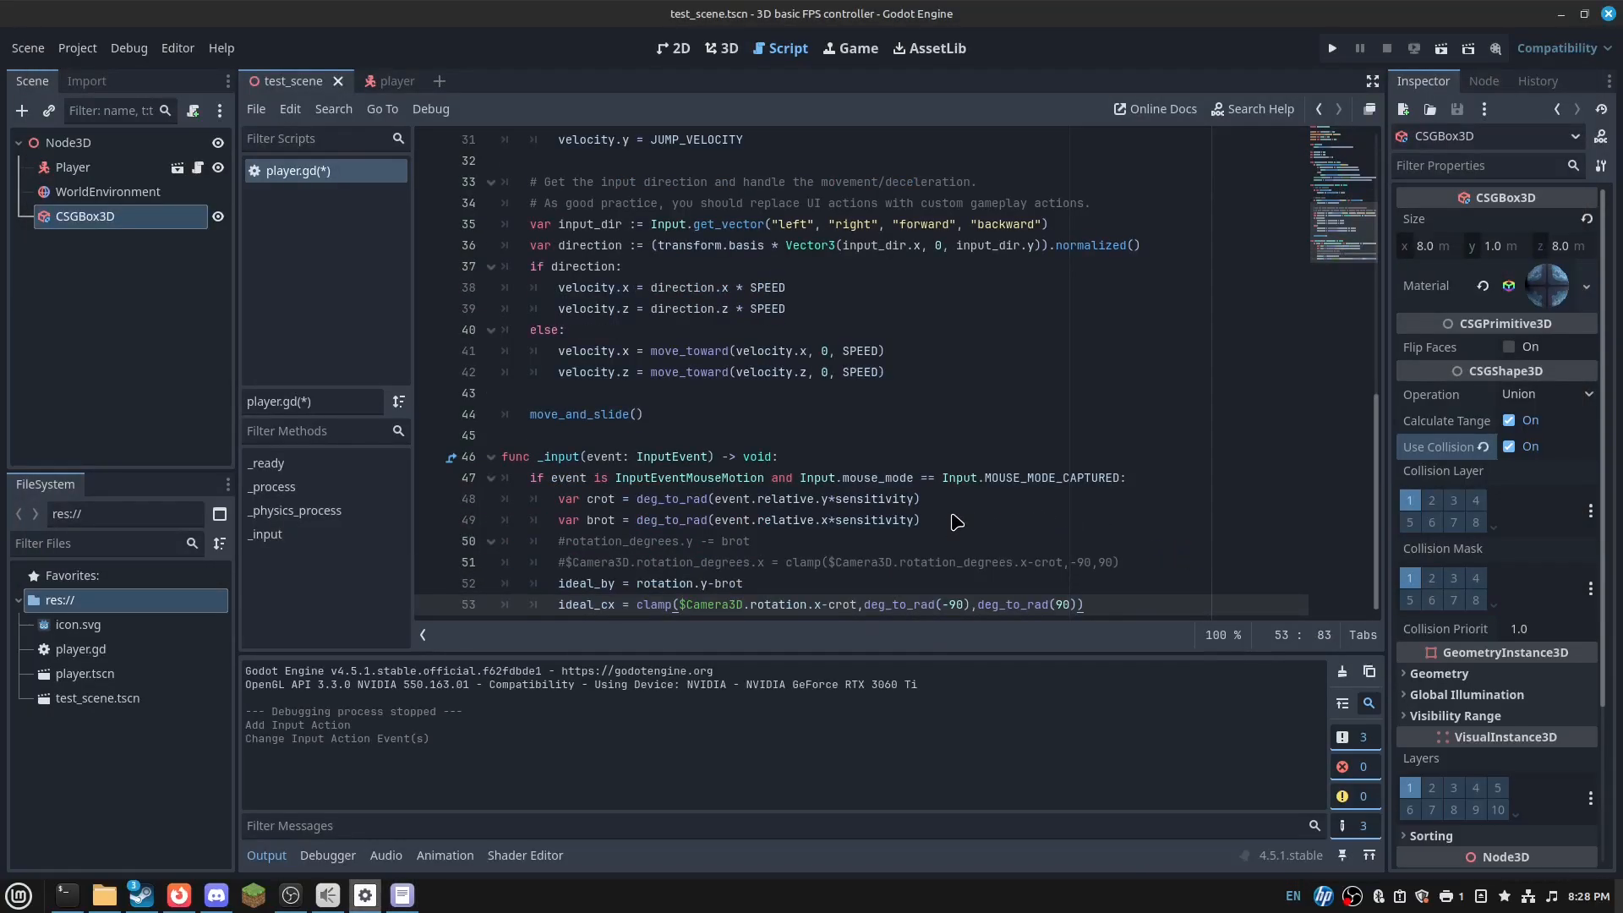
click(1049, 507)
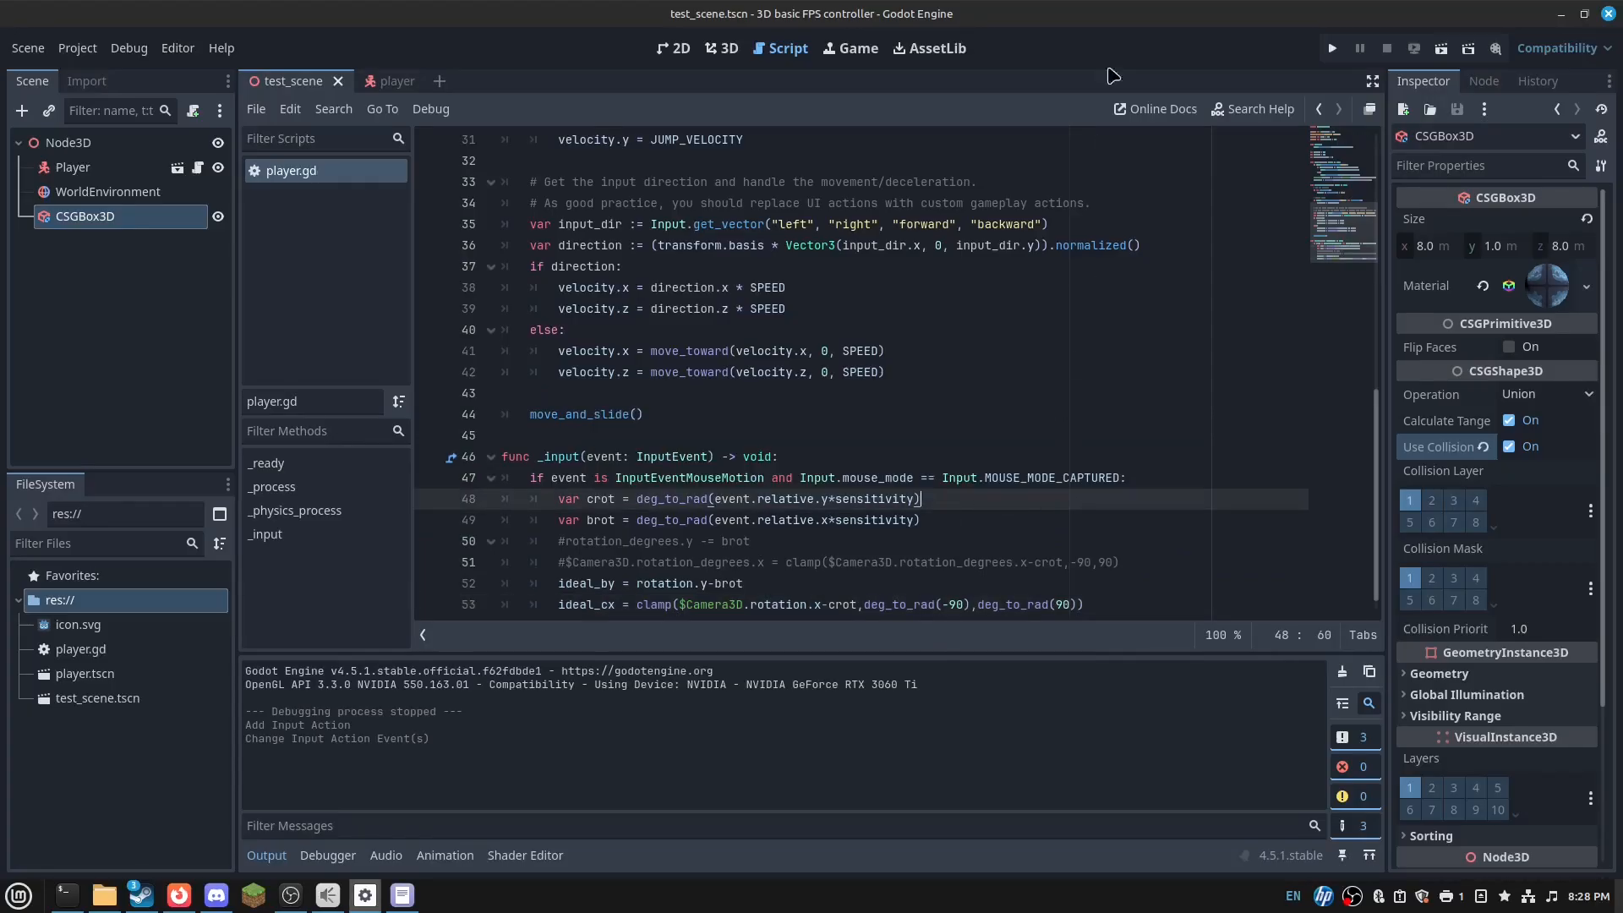
- Run the scene, test jumping and walking on the floor, then close the game window
click(1440, 47)
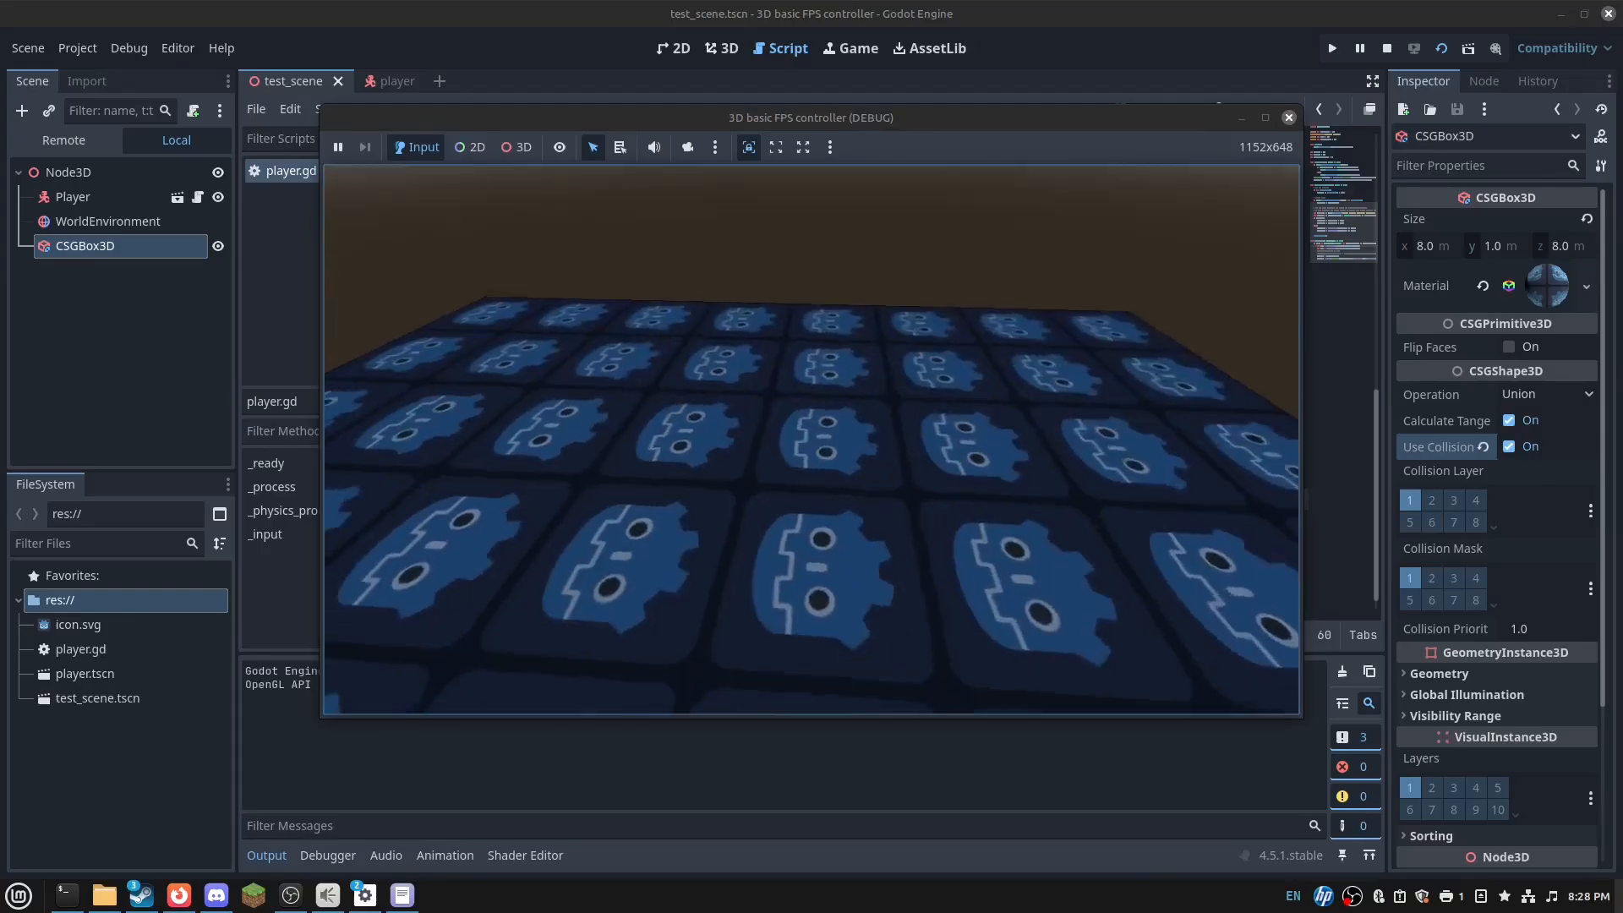
key(space)
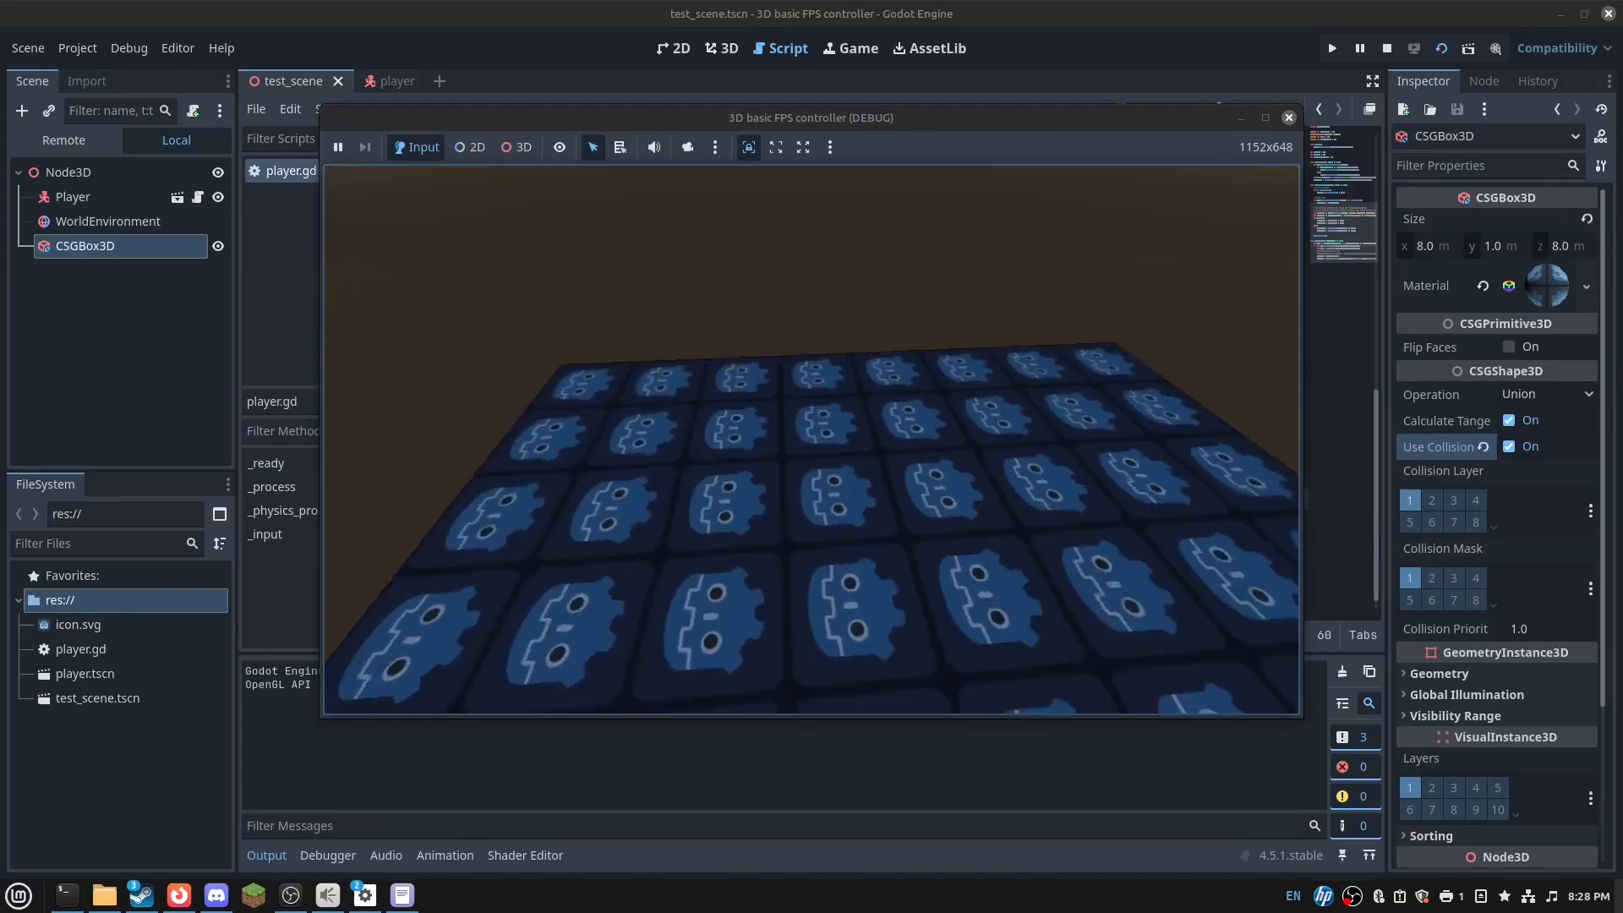
key(a)
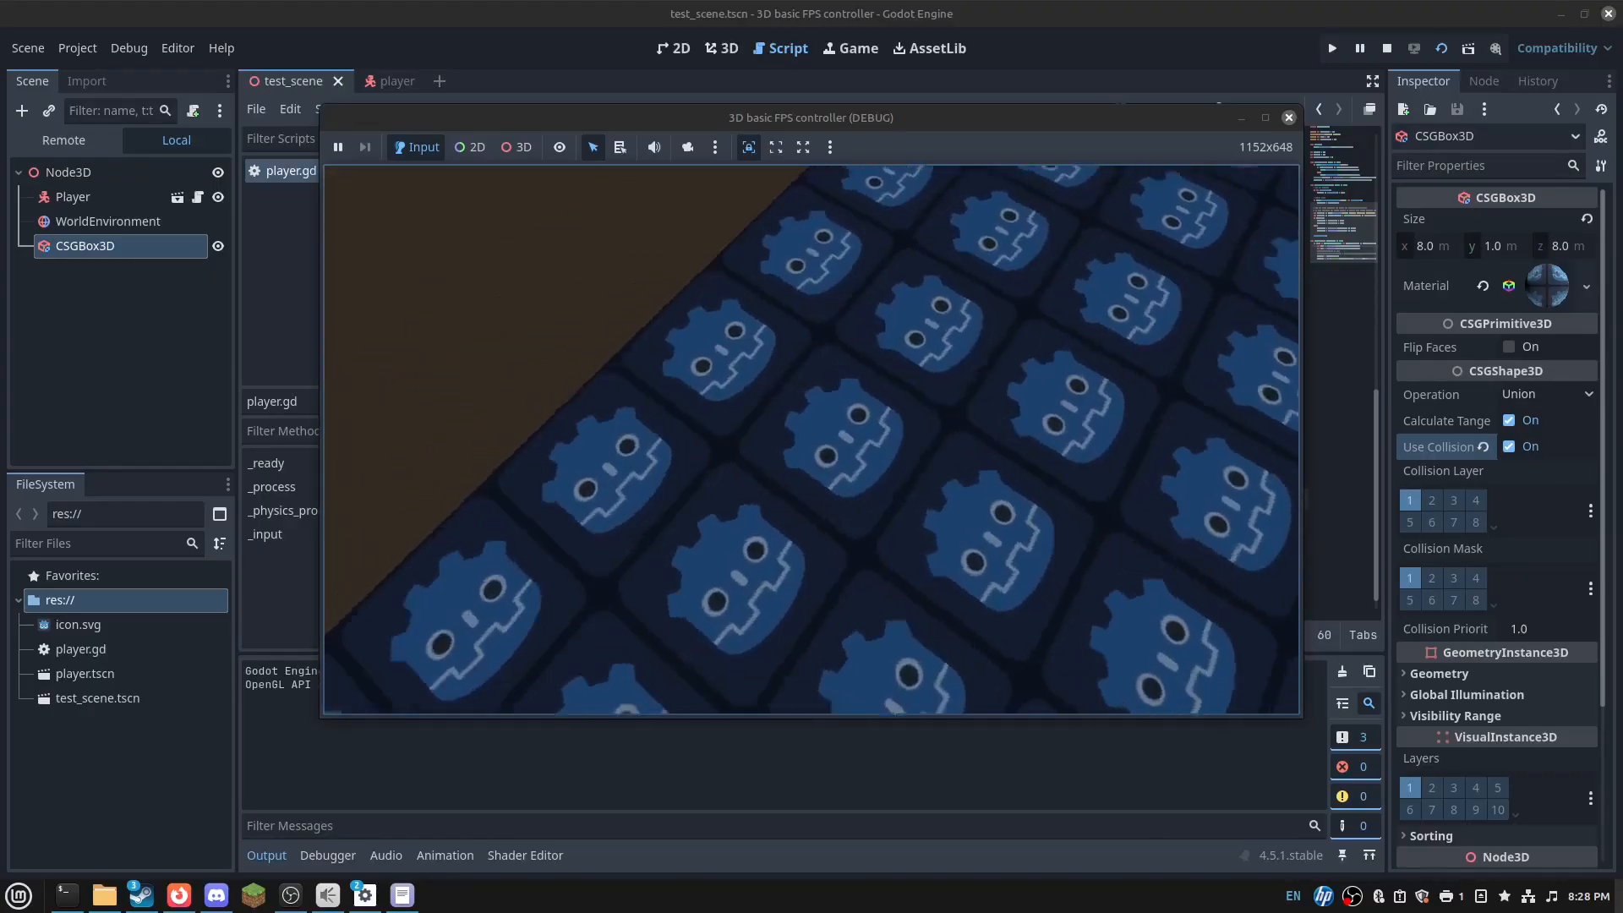
click(1289, 118)
right_drag(736, 321, 905, 347)
- Duplicate the floor box and position the tilted copy CSGBox3D2 as a ramp meeting the floor edge
key(ctrl+d)
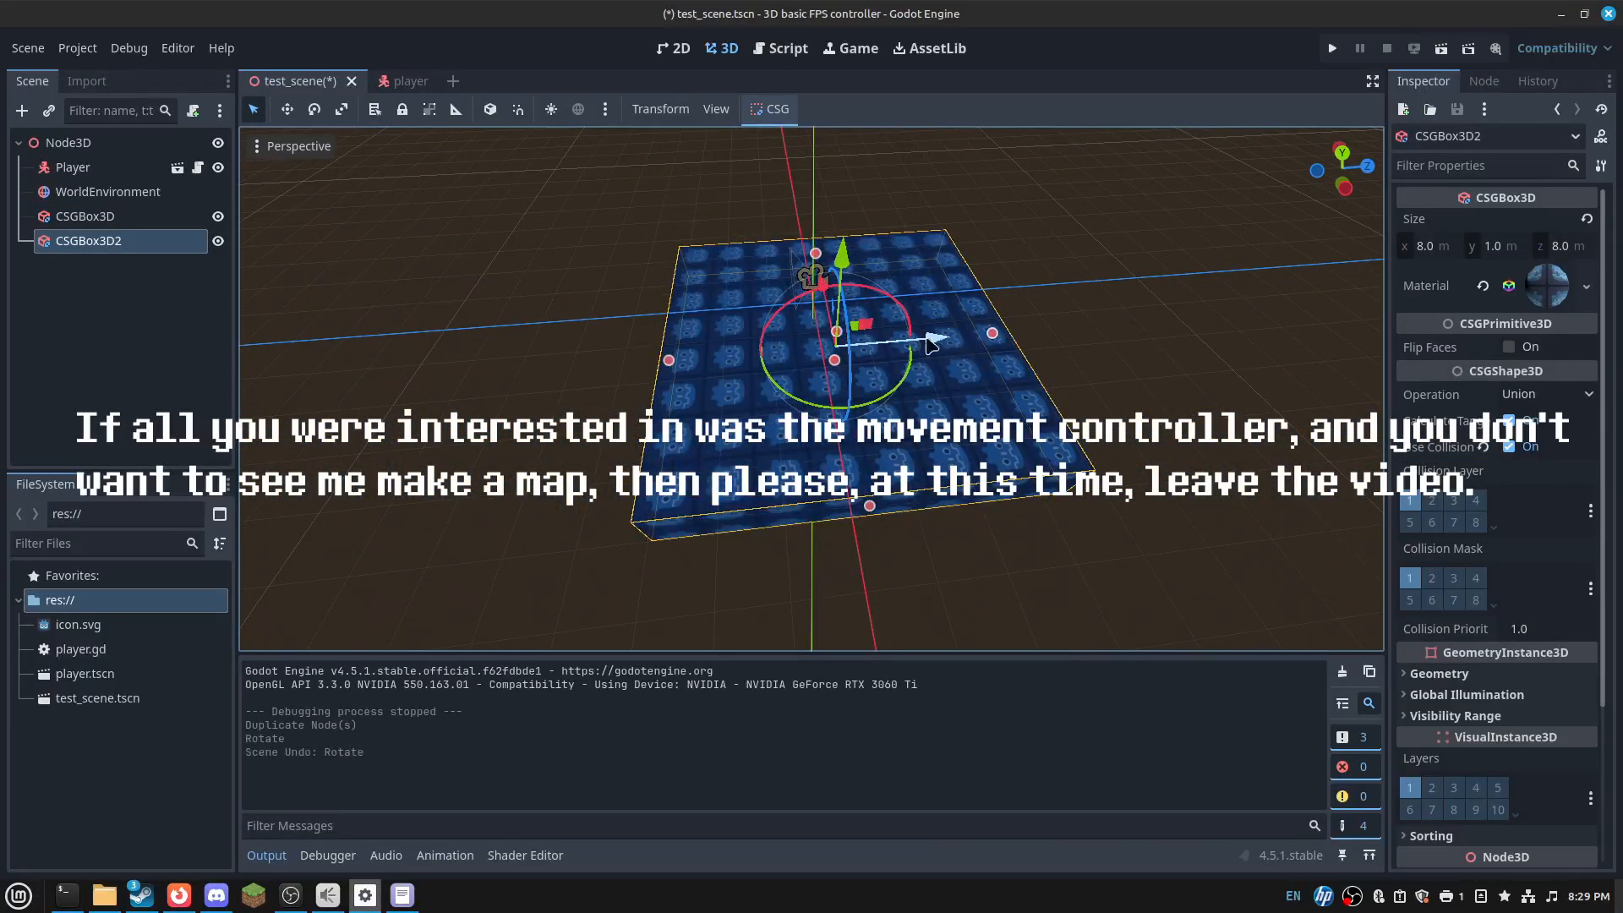
drag(922, 323, 598, 335)
drag(396, 289, 372, 216)
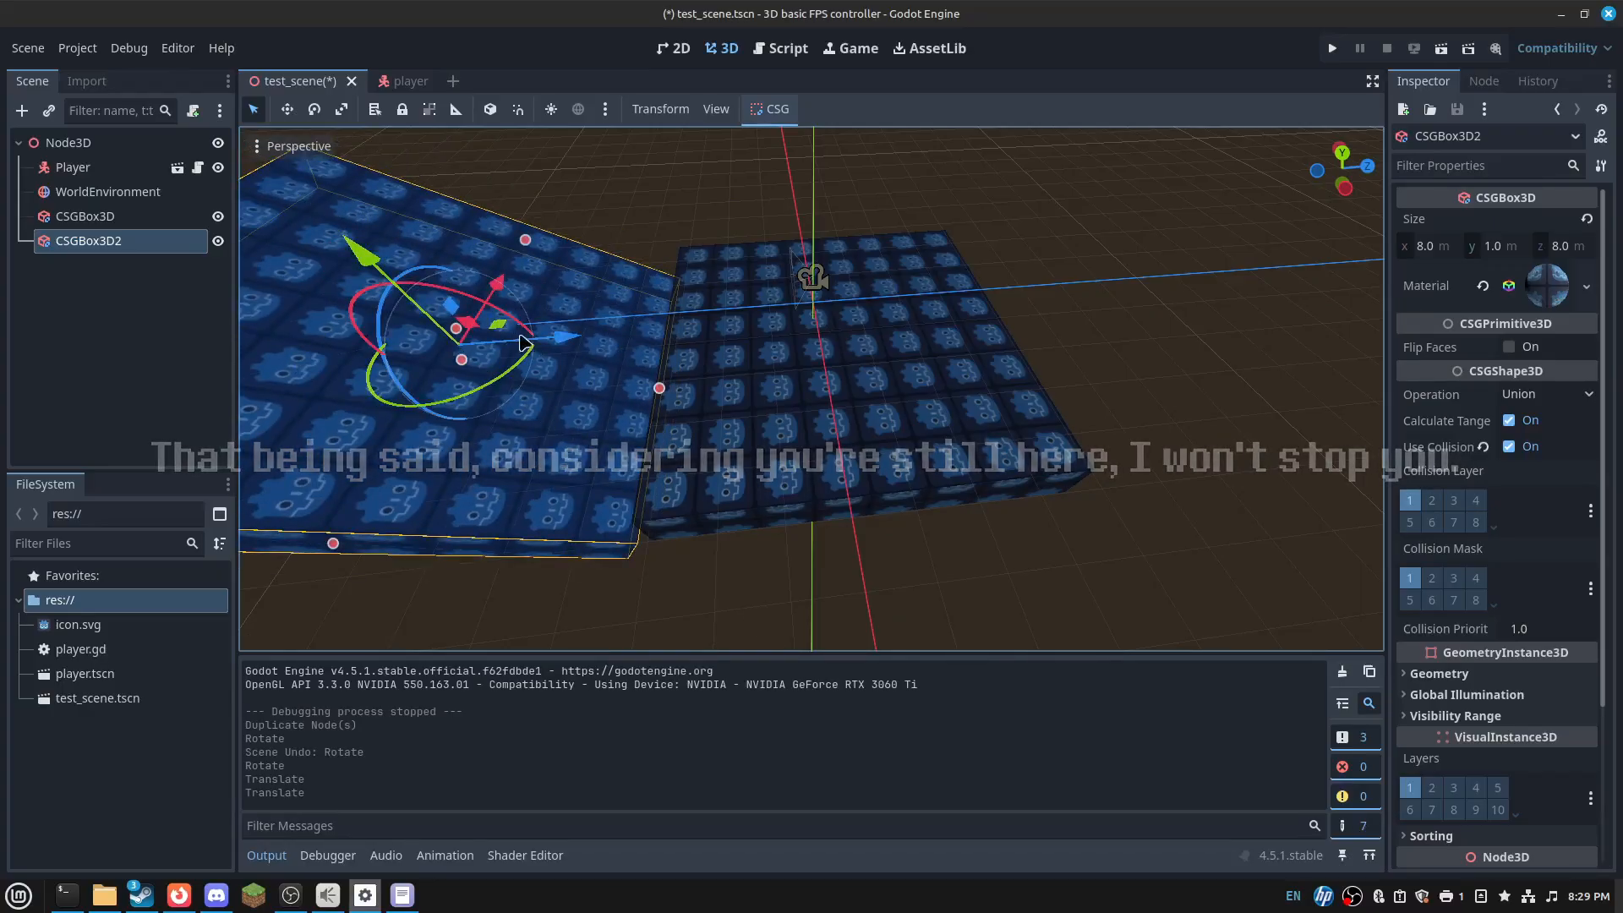
drag(564, 337, 613, 334)
drag(437, 266, 413, 203)
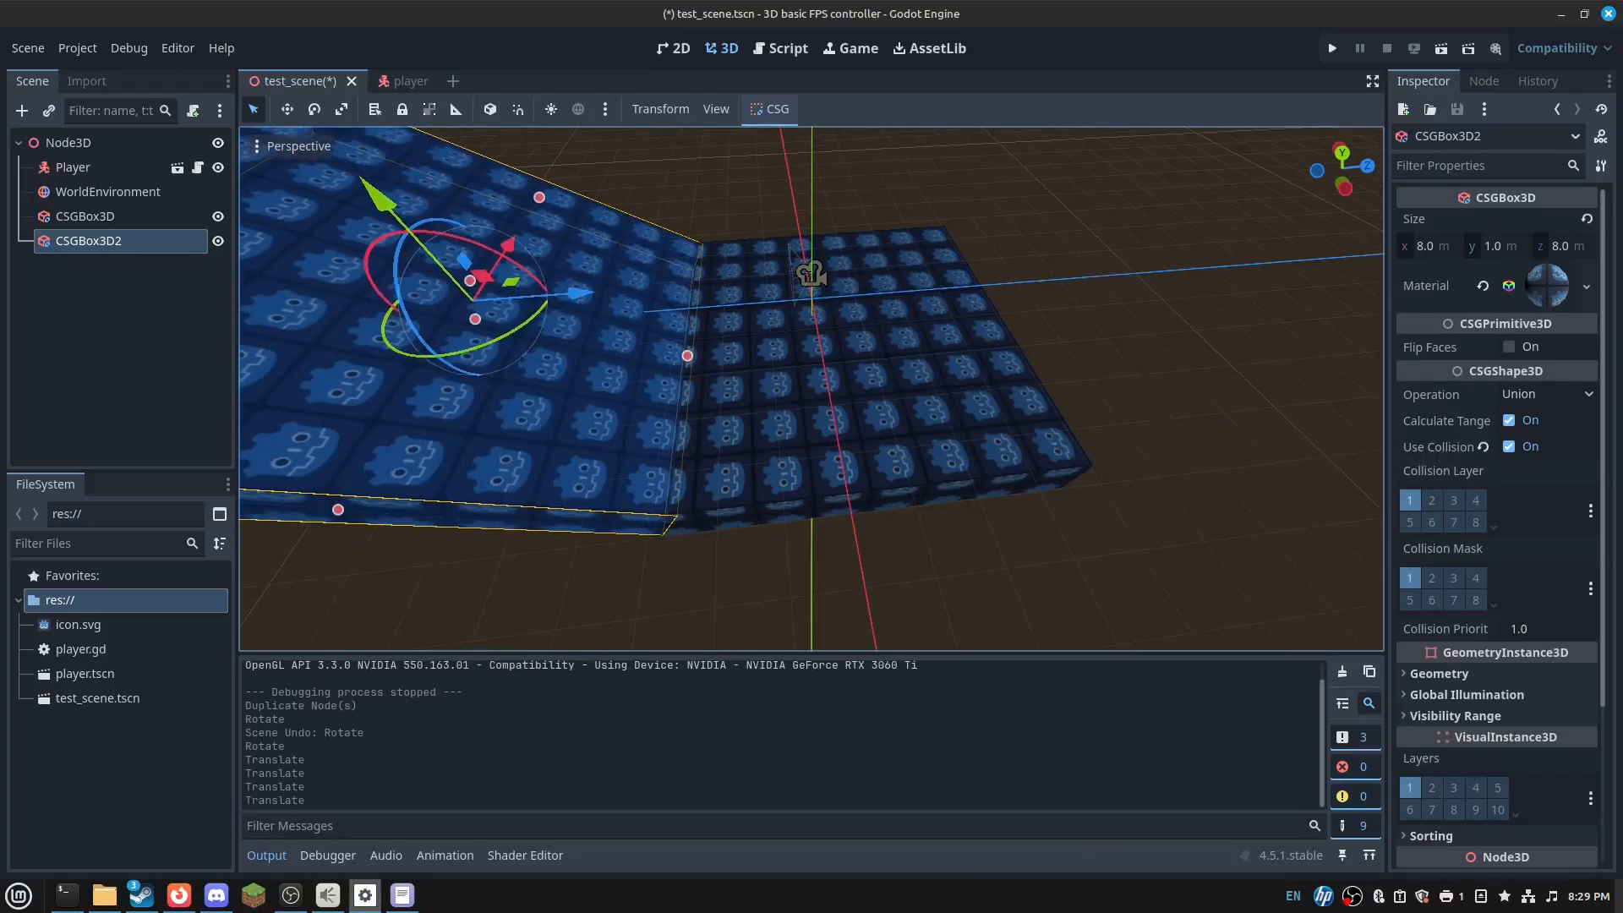
- Duplicate the box again as CSGBox3D3 to start a raised platform
scroll(541, 279, down, 4)
shift+middle_drag(575, 330, 981, 435)
key(ctrl+d)
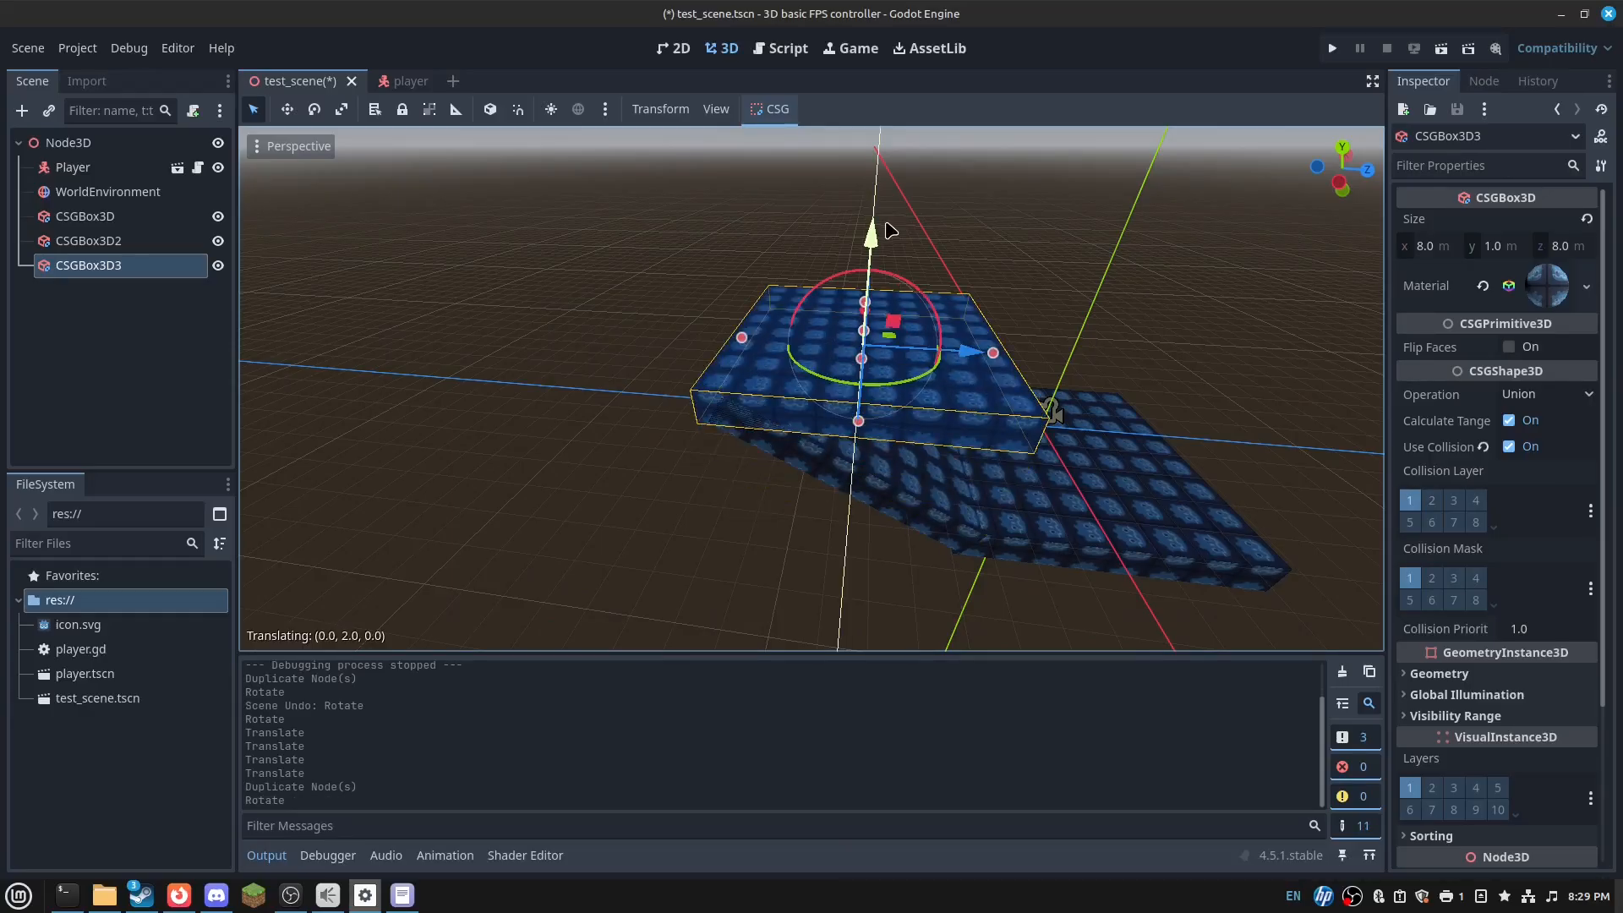
- Move CSGBox3D3 8 m along Z and widen it to 18 m in X
drag(949, 353, 759, 354)
right_drag(723, 286, 863, 355)
drag(883, 333, 1008, 348)
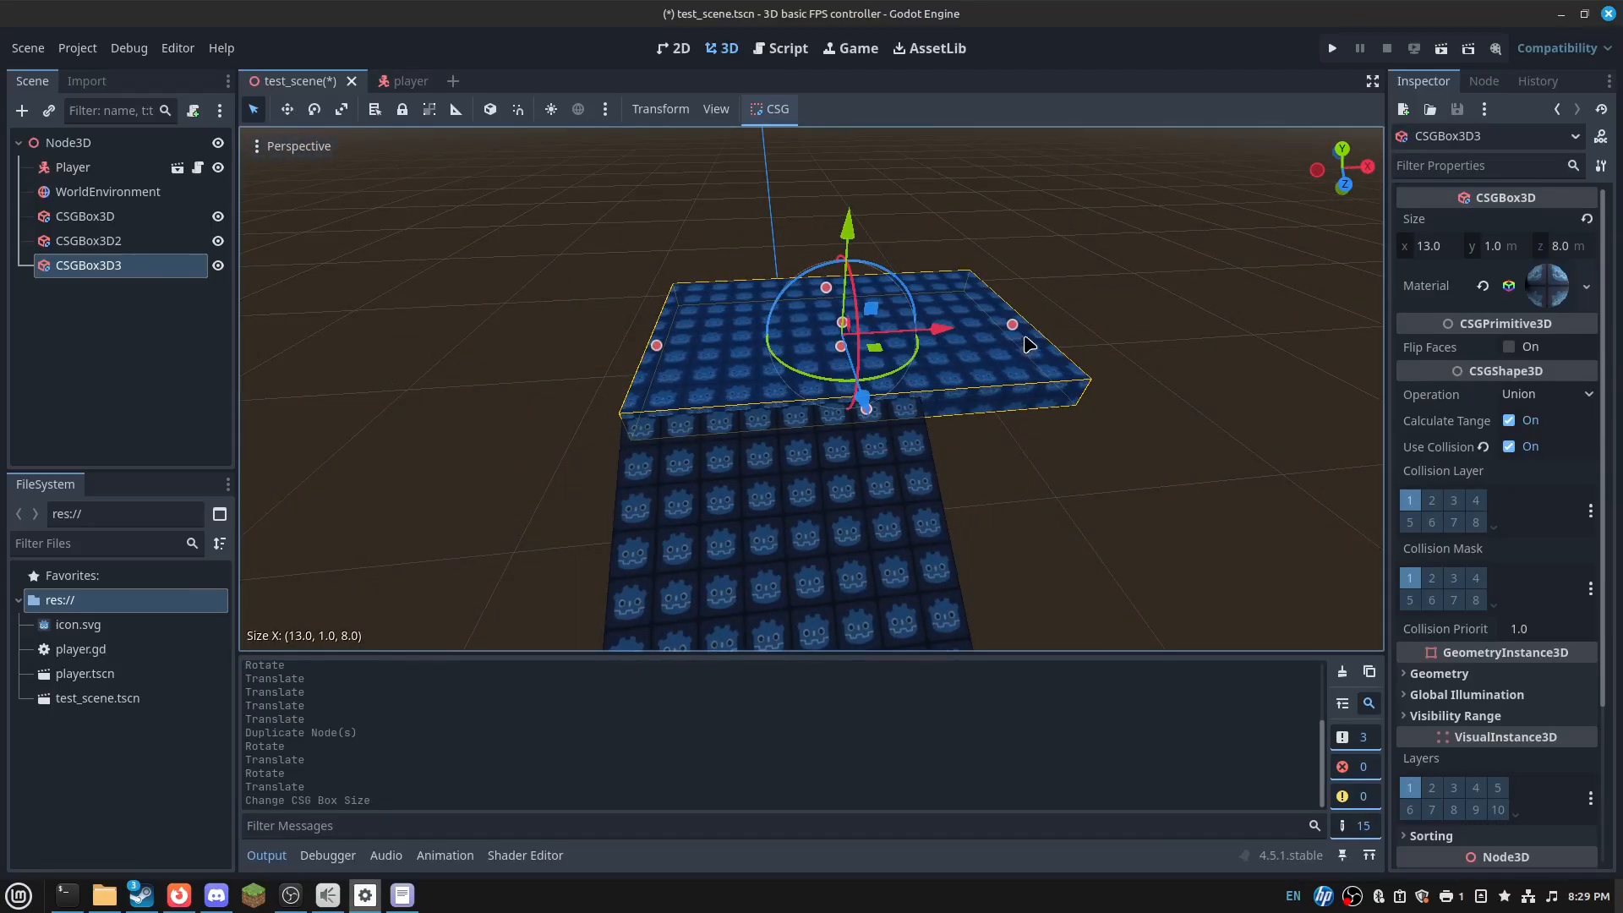
drag(657, 345, 508, 354)
right_drag(508, 354, 622, 241)
- Inspect the platform, undo a 1 m drop, and select the ramp CSGBox3D2
key(s)
key(w)
key(s)
key(s)
key(w)
key(w)
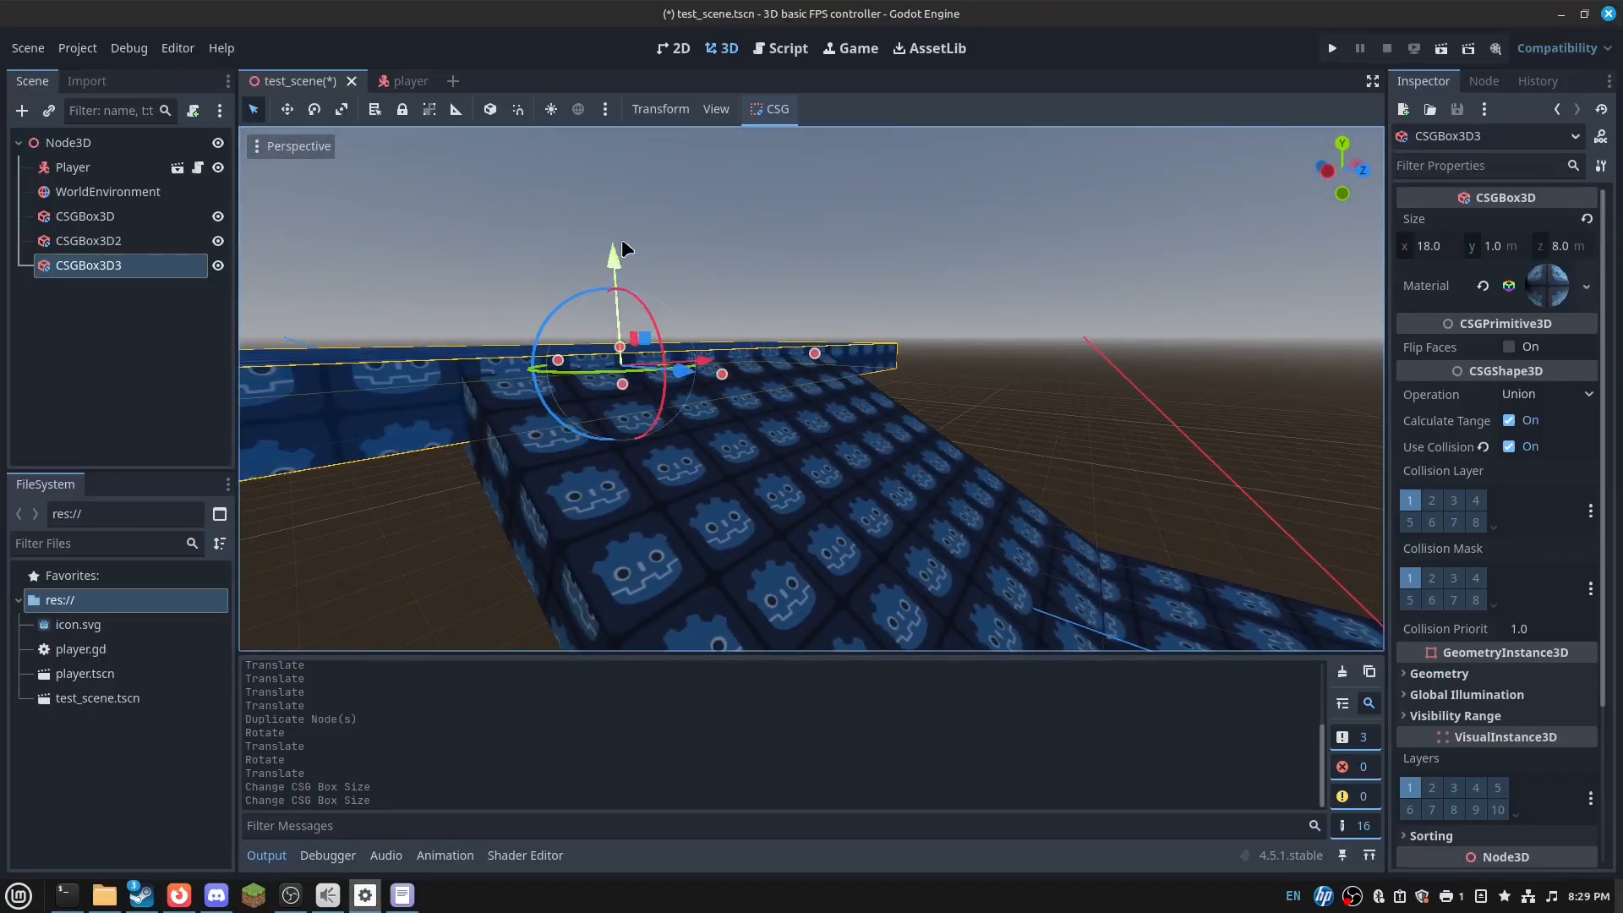
mouse_move(621, 241)
mouse_down()
mouse_move(617, 292)
mouse_move(621, 252)
mouse_move(643, 250)
mouse_up()
key(ctrl+z)
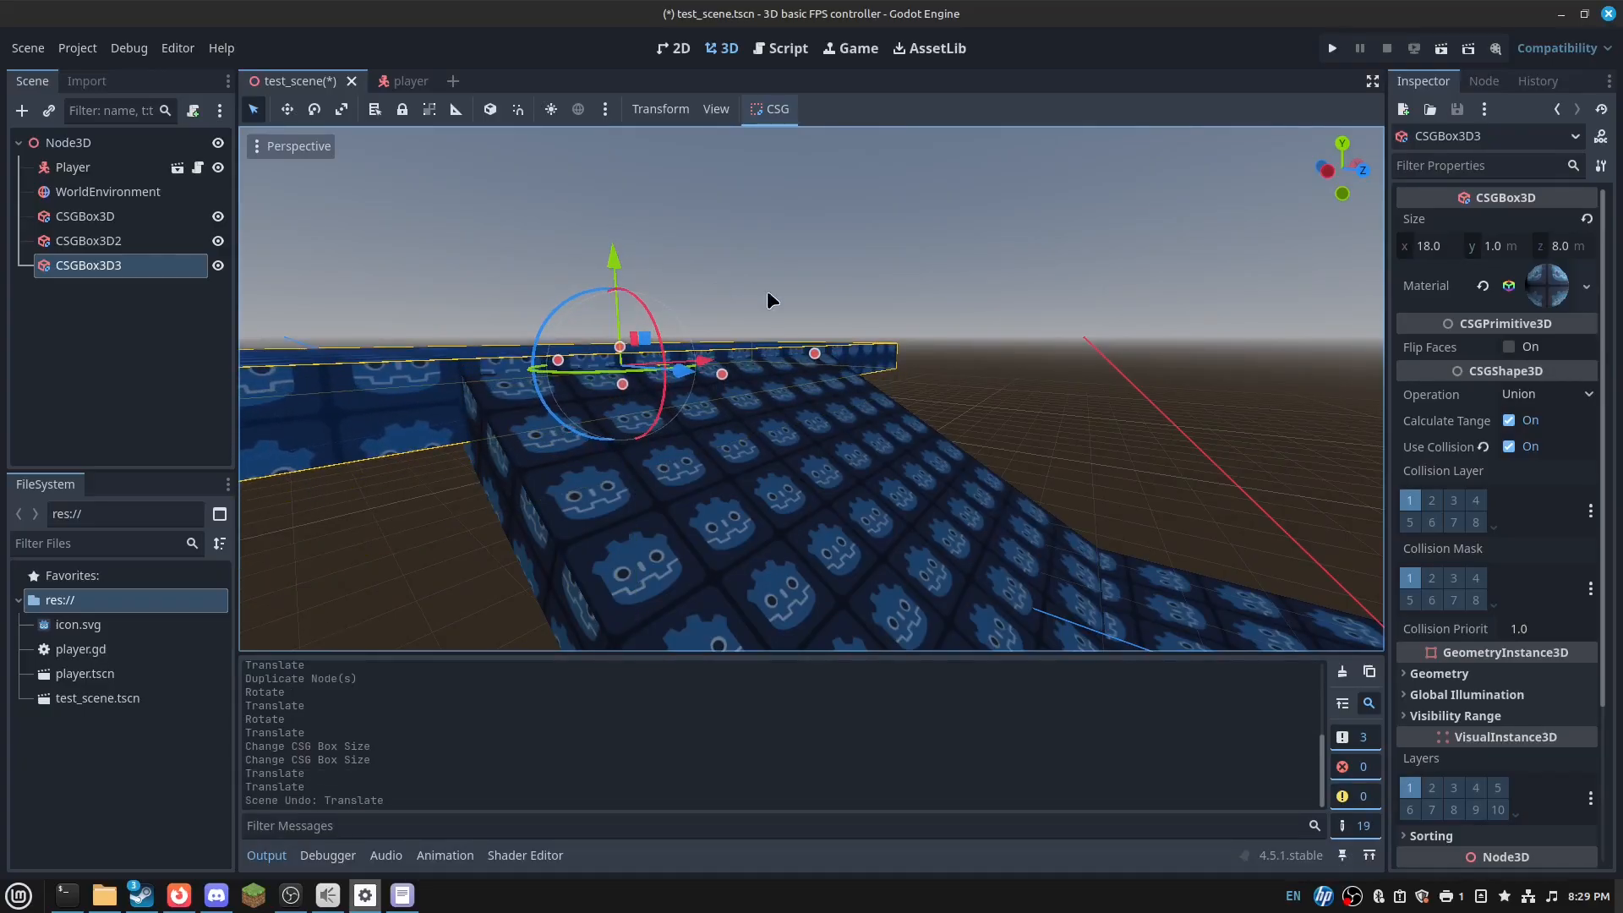
right_drag(767, 291, 752, 305)
right_drag(812, 473, 883, 465)
click(826, 474)
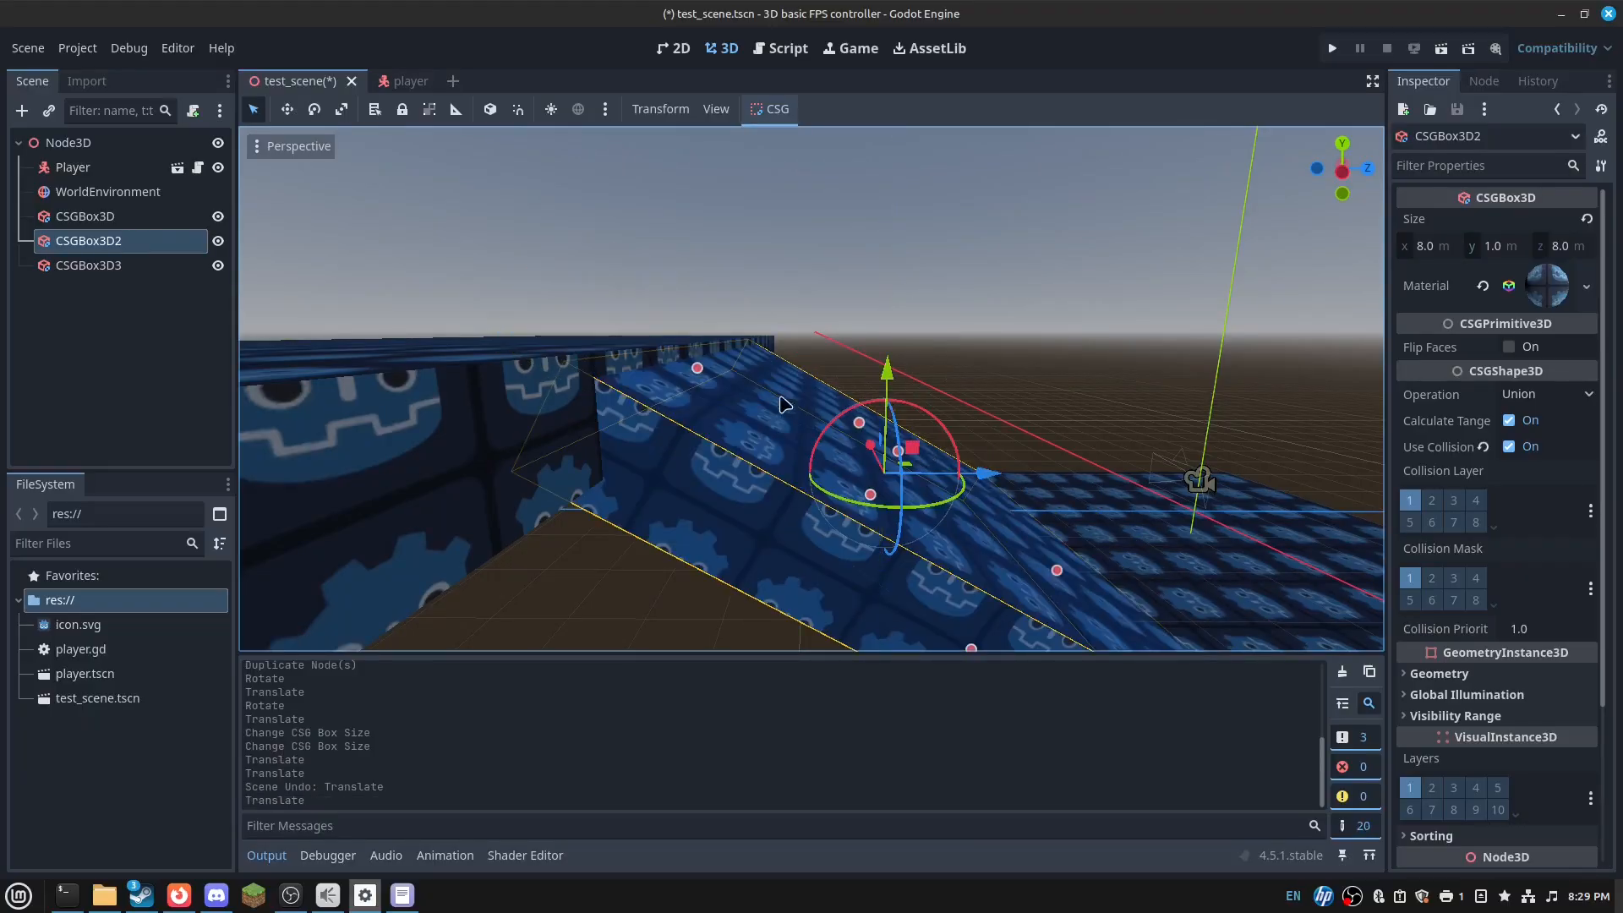
- Undo a trial ramp length change, then shift CSGBox3D2 along Z to meet the platform
drag(666, 355, 721, 437)
key(ctrl+z)
right_drag(721, 437, 979, 439)
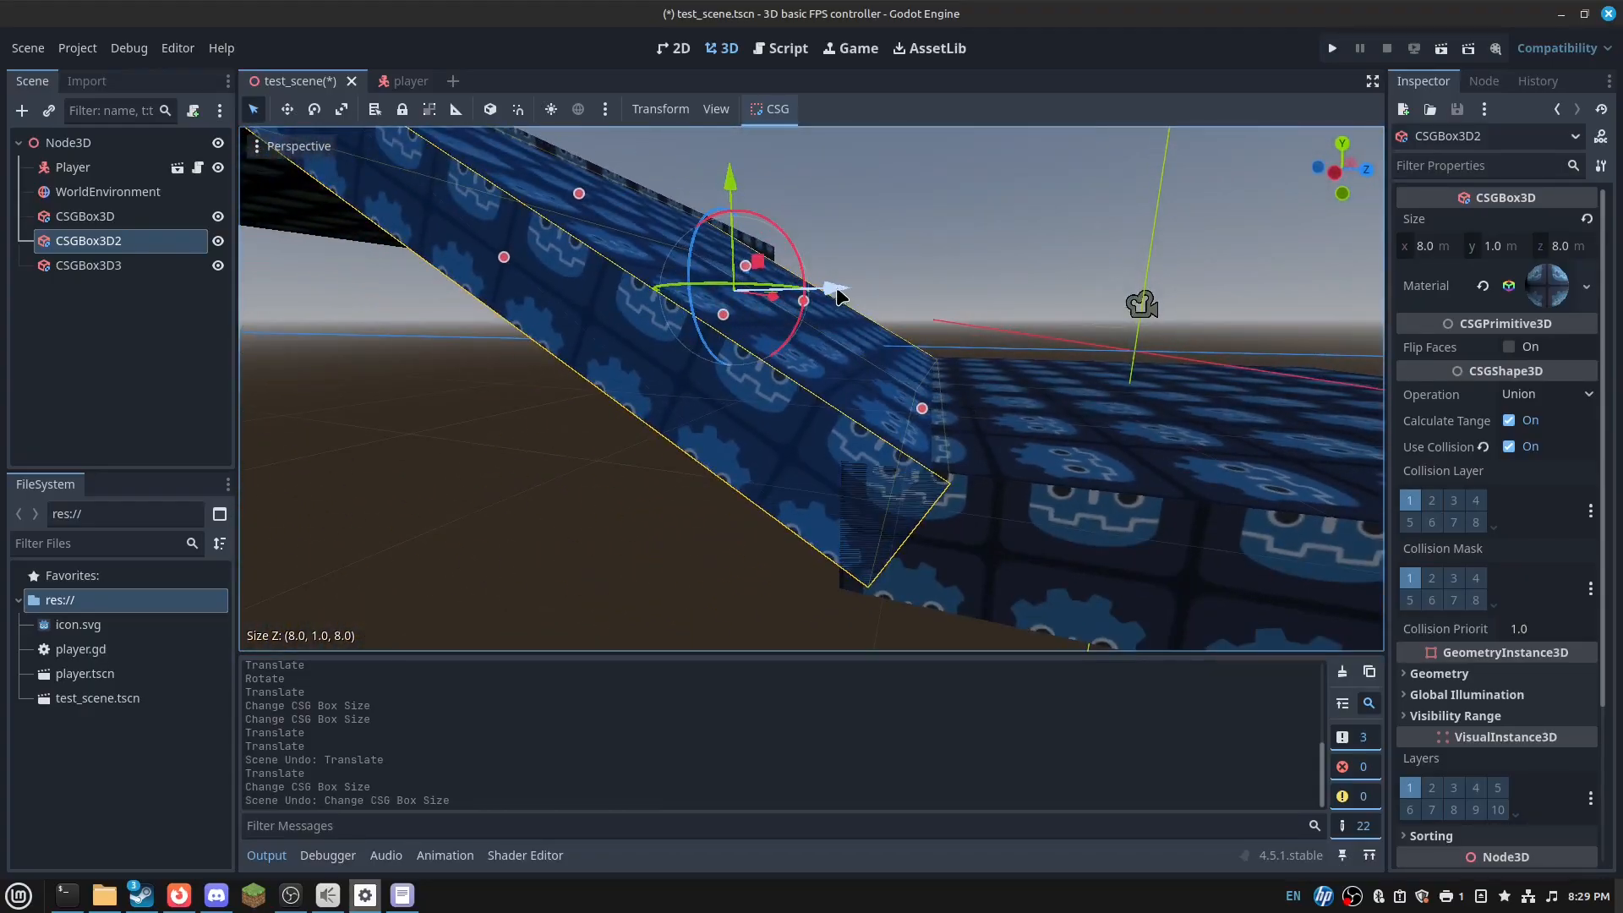
mouse_move(836, 294)
ctrl+mouse_down()
mouse_move(797, 294)
mouse_move(833, 295)
ctrl+mouse_up()
mouse_move(832, 295)
right_down()
mouse_move(550, 482)
mouse_move(685, 322)
mouse_move(787, 372)
mouse_move(829, 338)
mouse_move(879, 334)
mouse_move(835, 304)
right_up()
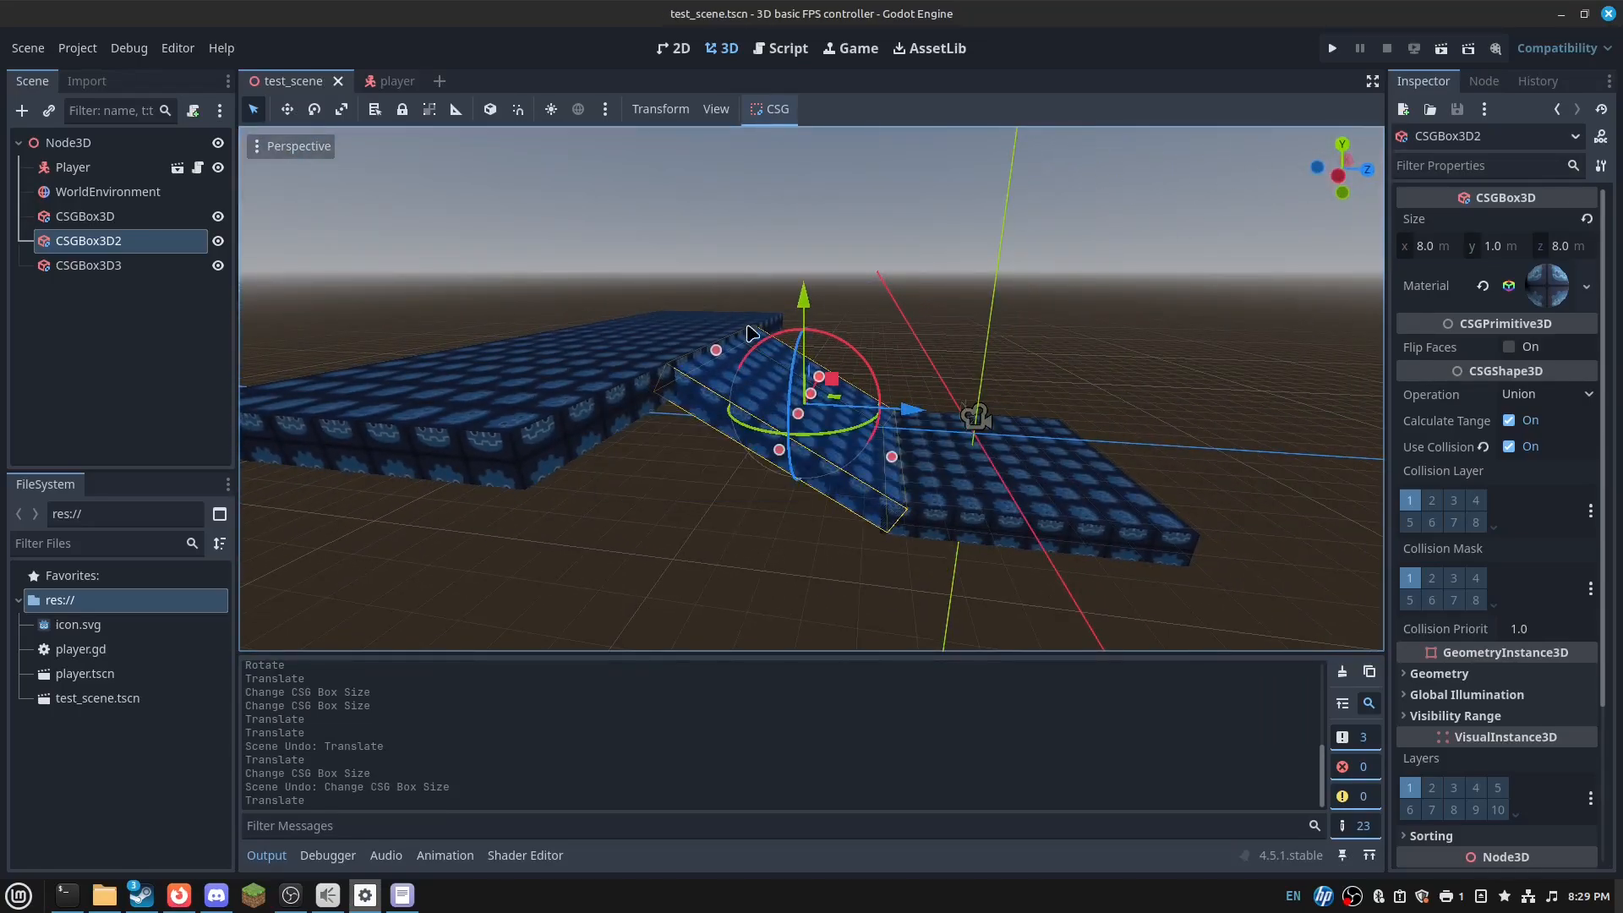
right_drag(752, 334, 493, 326)
- Nest the ramp and platform under CSGBox3D, then inspect the ramp from several angles
shift+click(105, 267)
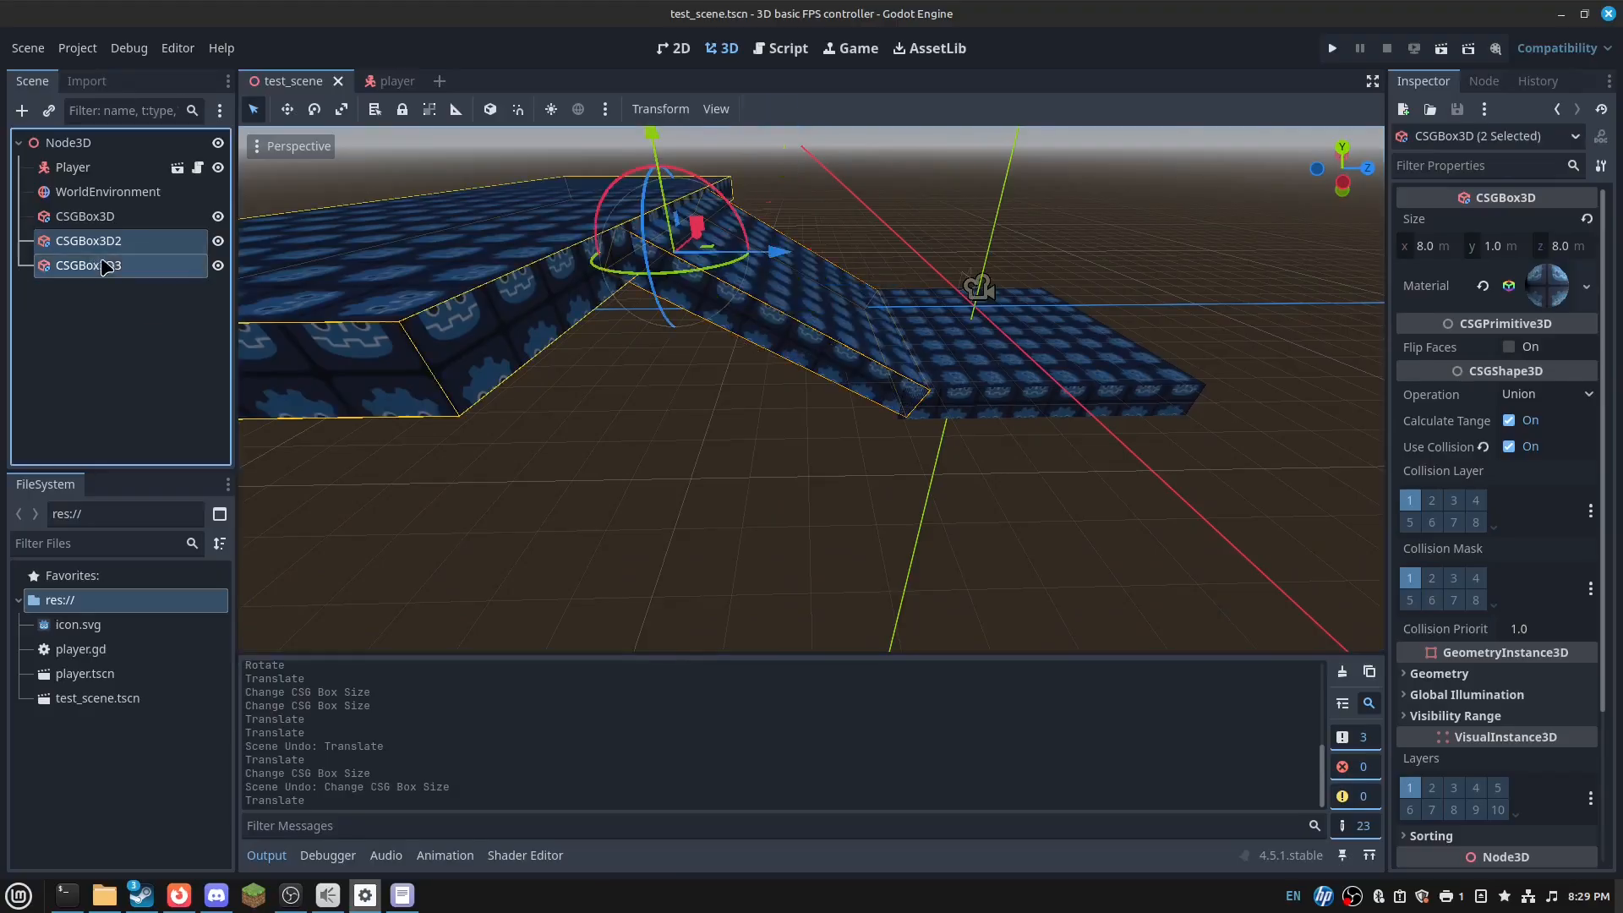
drag(134, 232, 137, 220)
right_drag(676, 339, 338, 338)
key(s)
key(a)
key(d)
click(1053, 330)
right_drag(1072, 279, 1086, 279)
right_drag(1105, 378, 996, 345)
key(s)
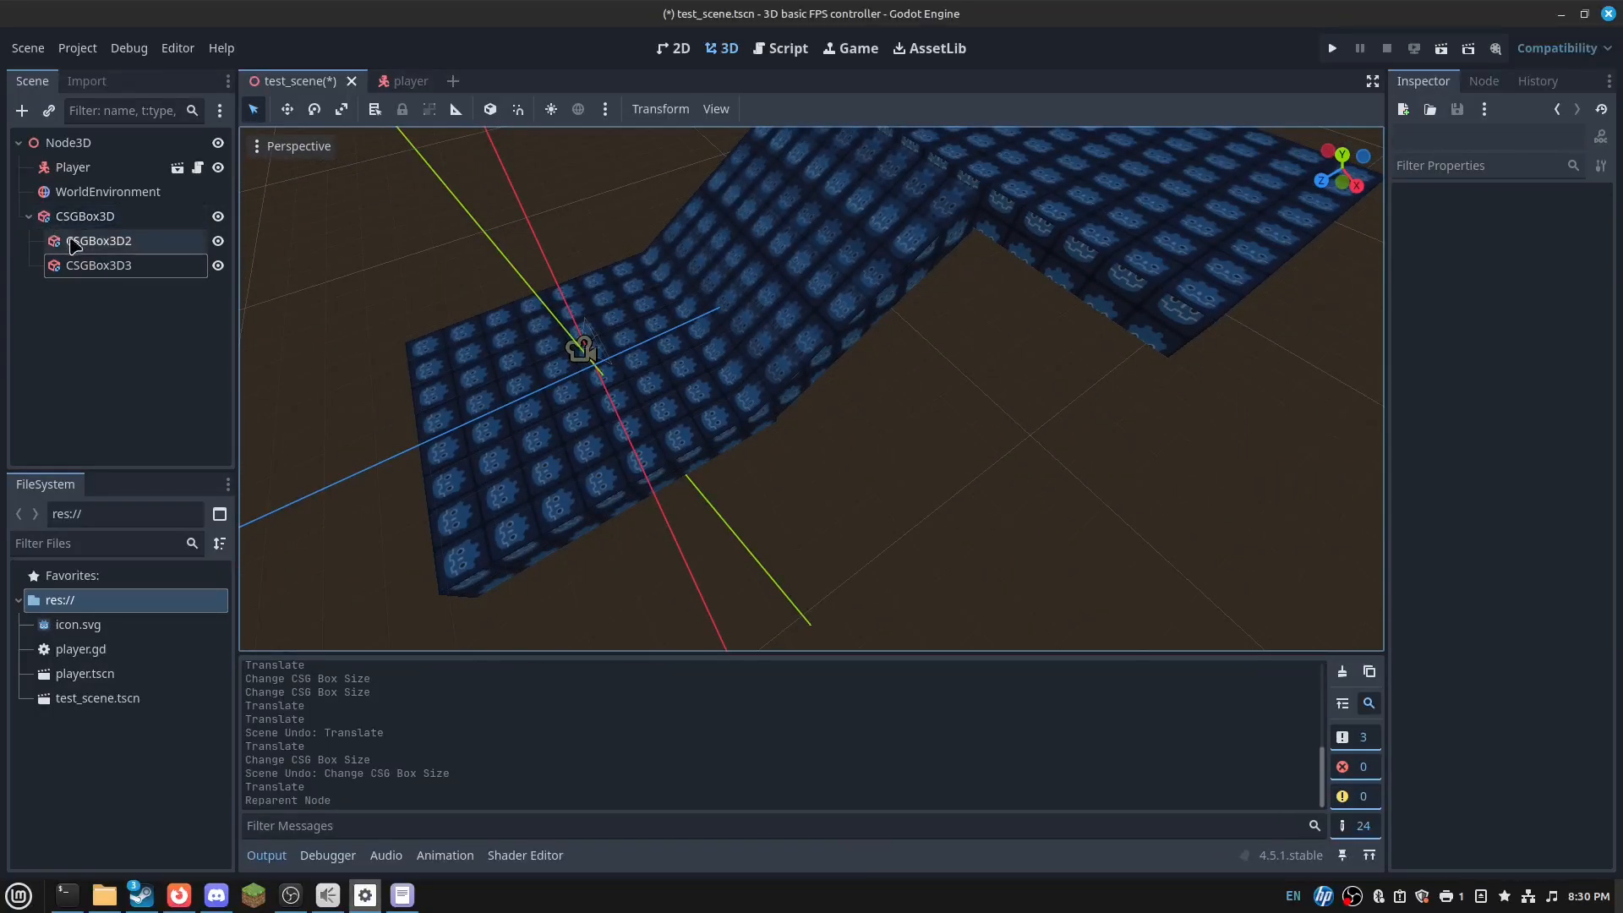
- Select the floor, ramp and finally the platform box CSGBox3D3
click(83, 265)
right_drag(538, 234, 626, 234)
key(w)
key(d)
right_drag(1031, 431, 858, 395)
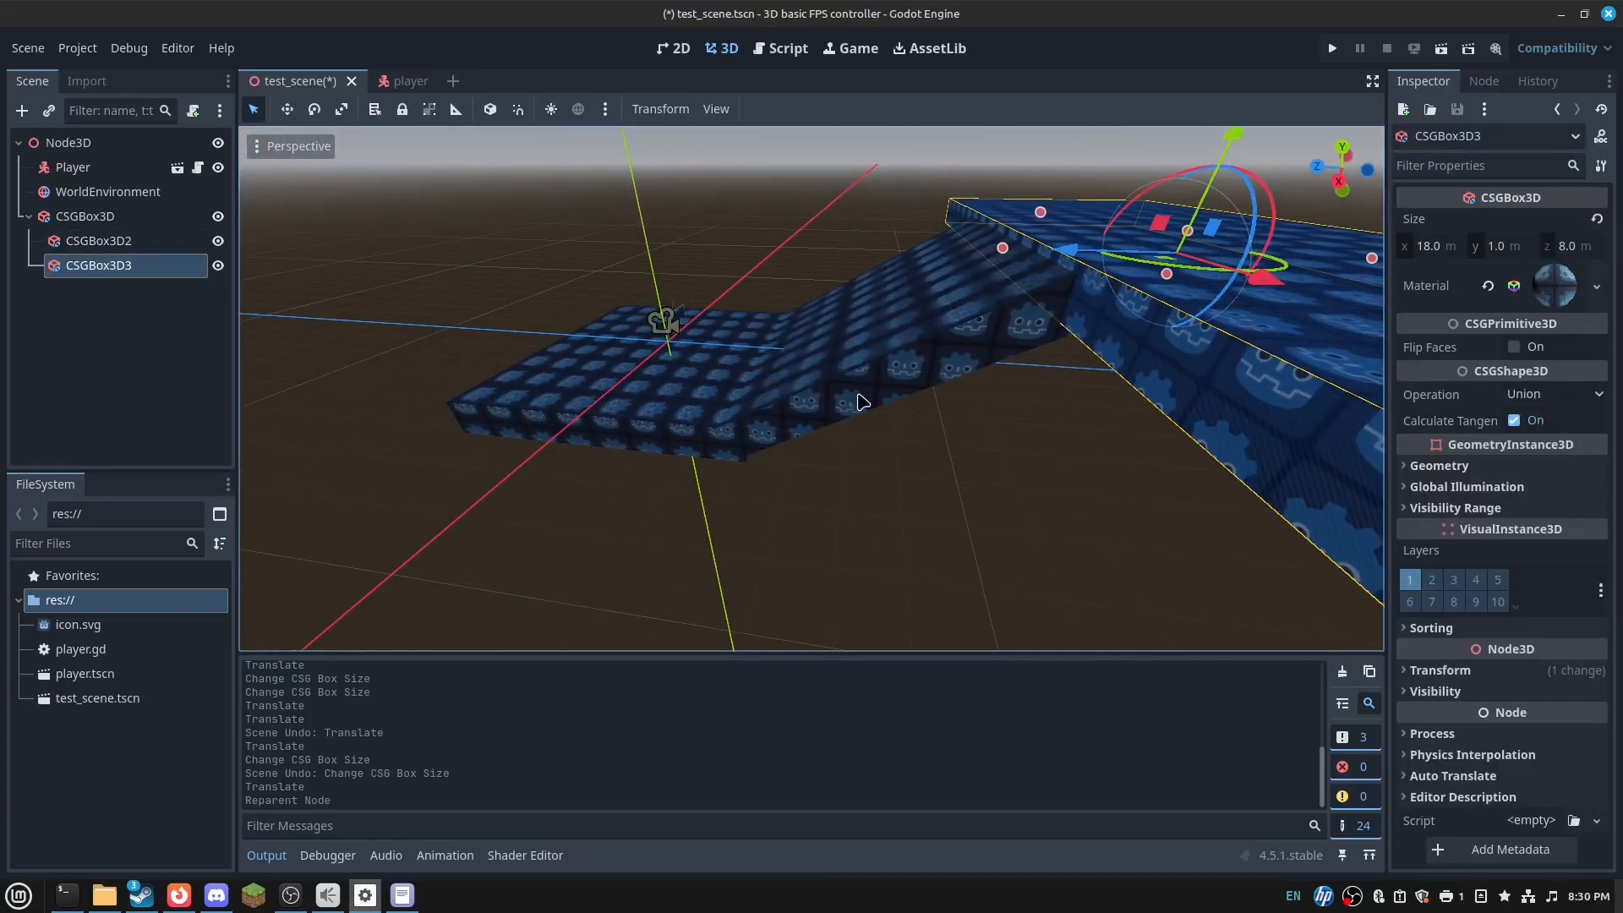
click(705, 410)
click(146, 240)
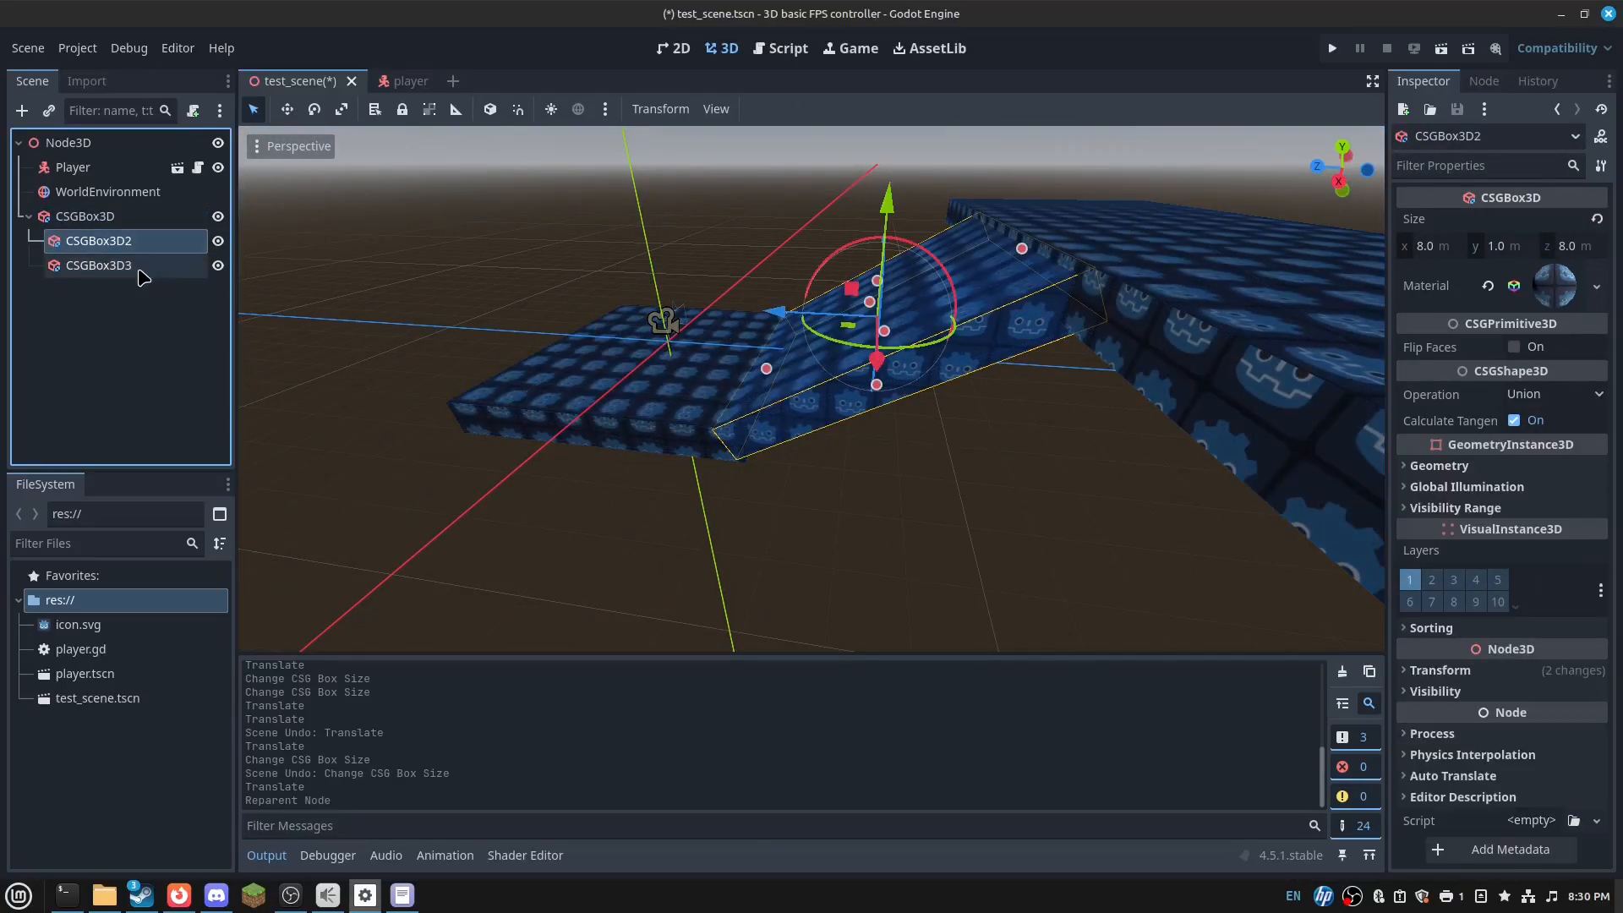
click(144, 266)
- Duplicate the platform, stand the copy upright as a wall, shift it along X, then delete it
key(ctrl+d)
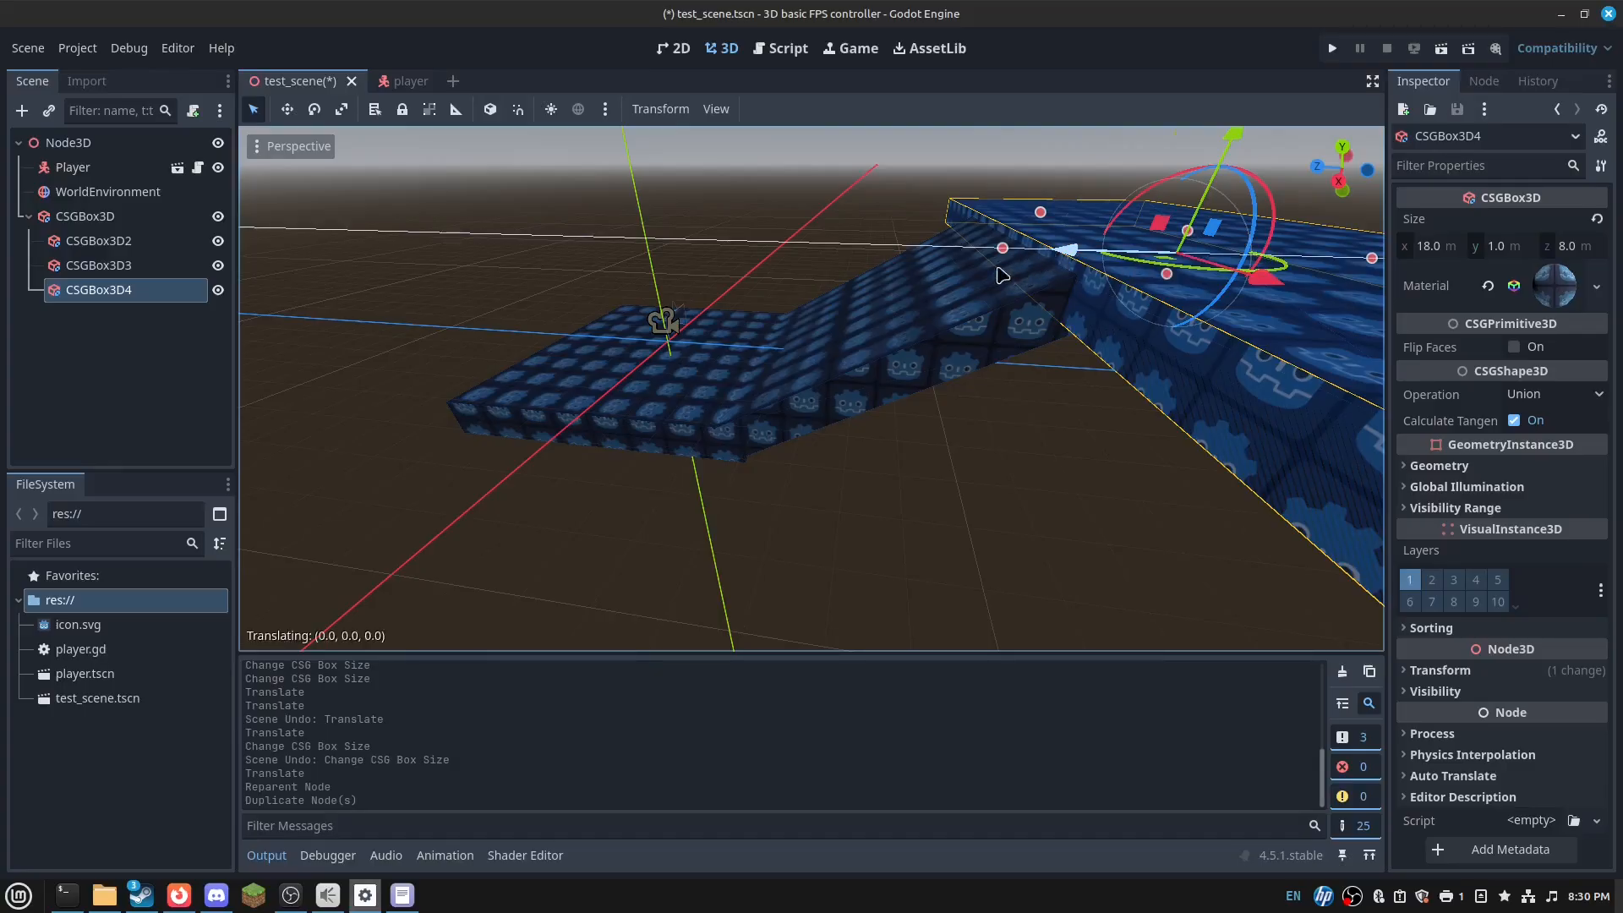
click(749, 413)
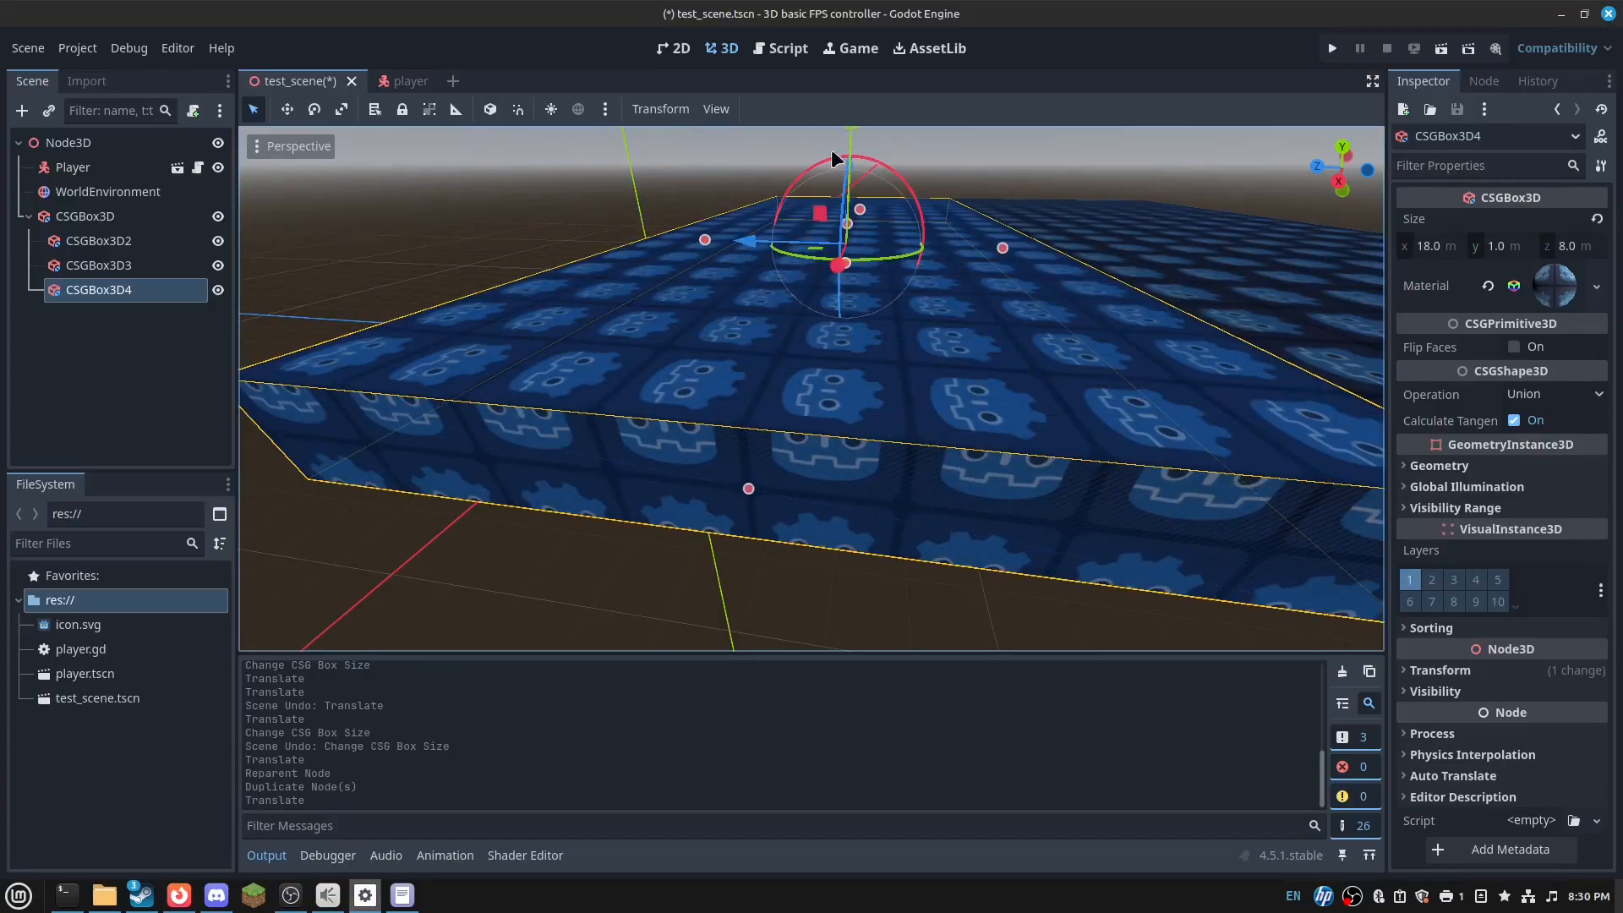
drag(854, 138, 922, 436)
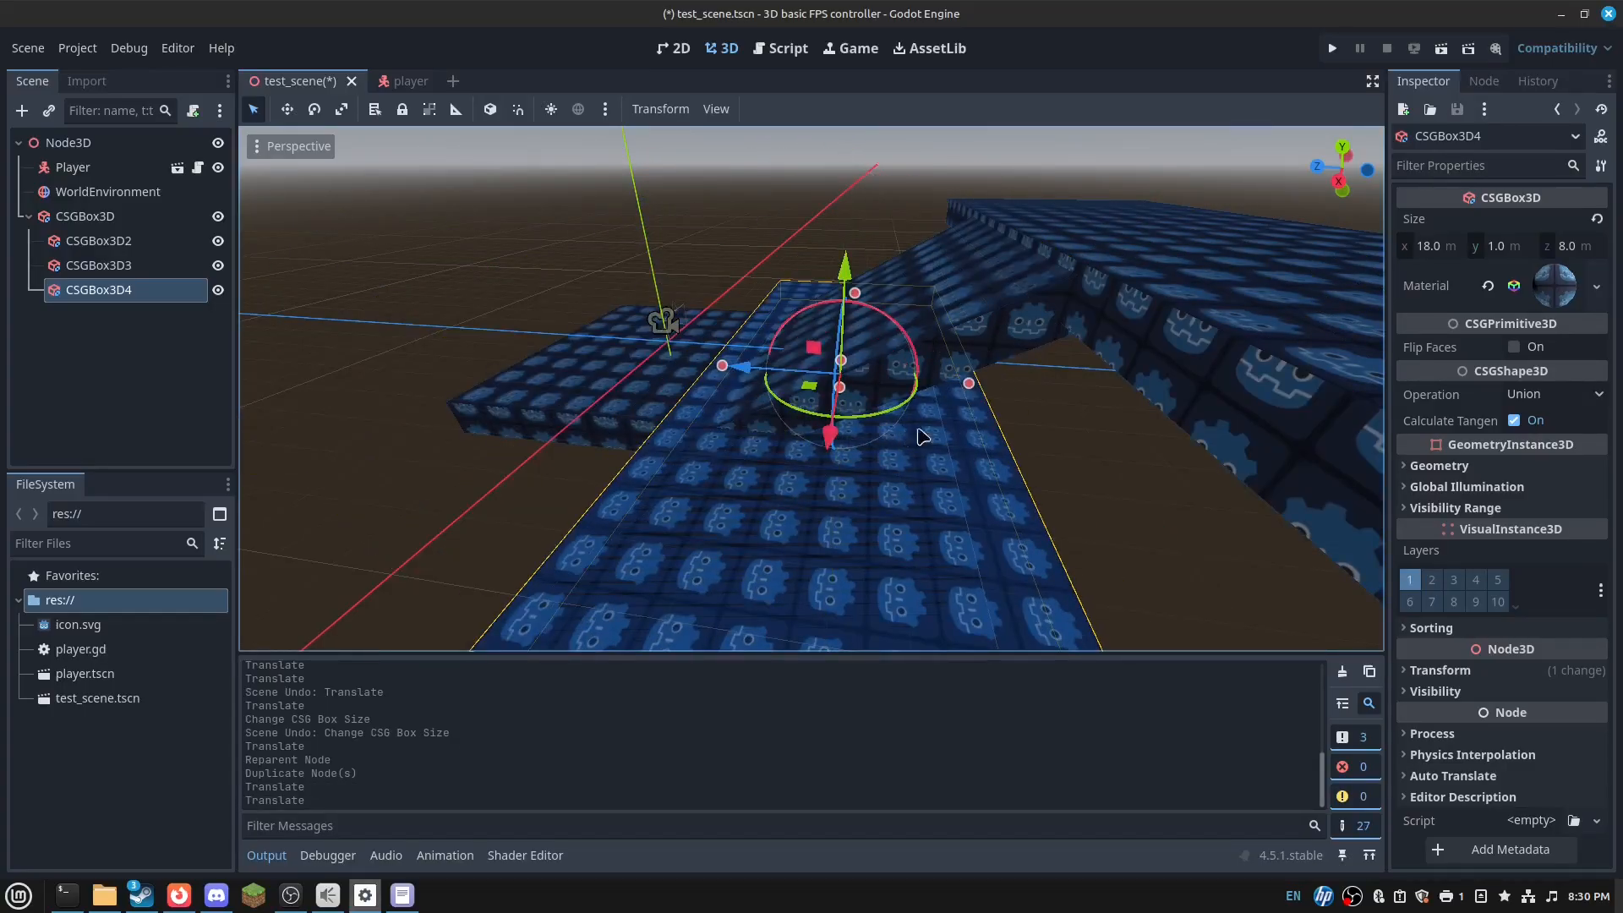
drag(723, 376, 800, 391)
drag(917, 374, 894, 382)
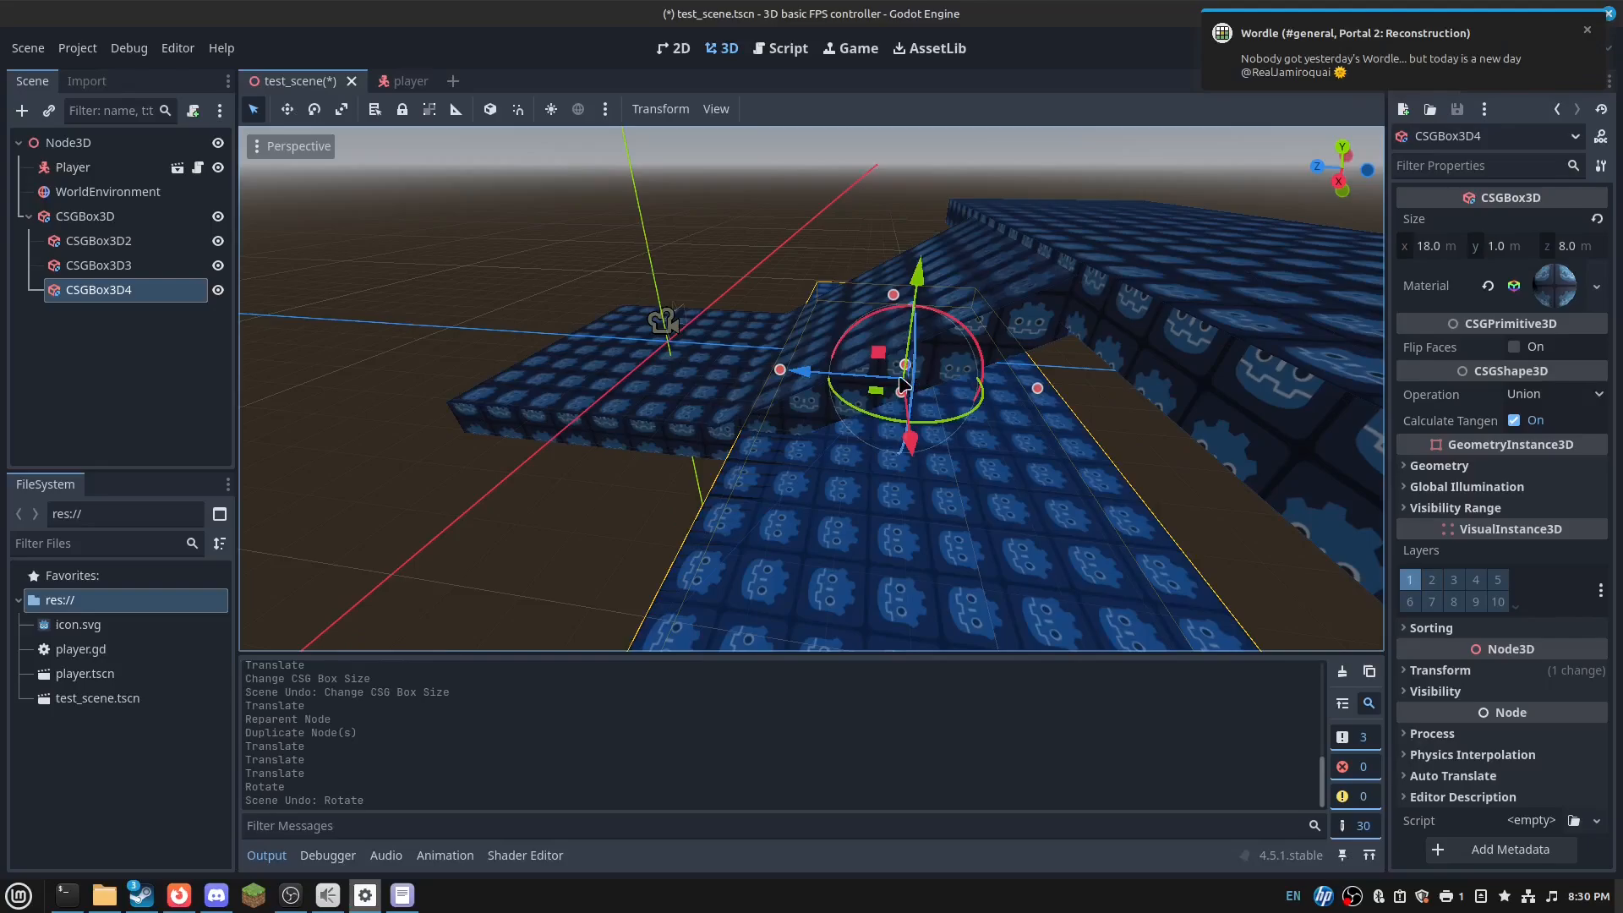
drag(922, 372, 928, 320)
drag(958, 146, 959, 85)
middle_drag(1073, 220, 913, 267)
drag(1045, 573, 1087, 560)
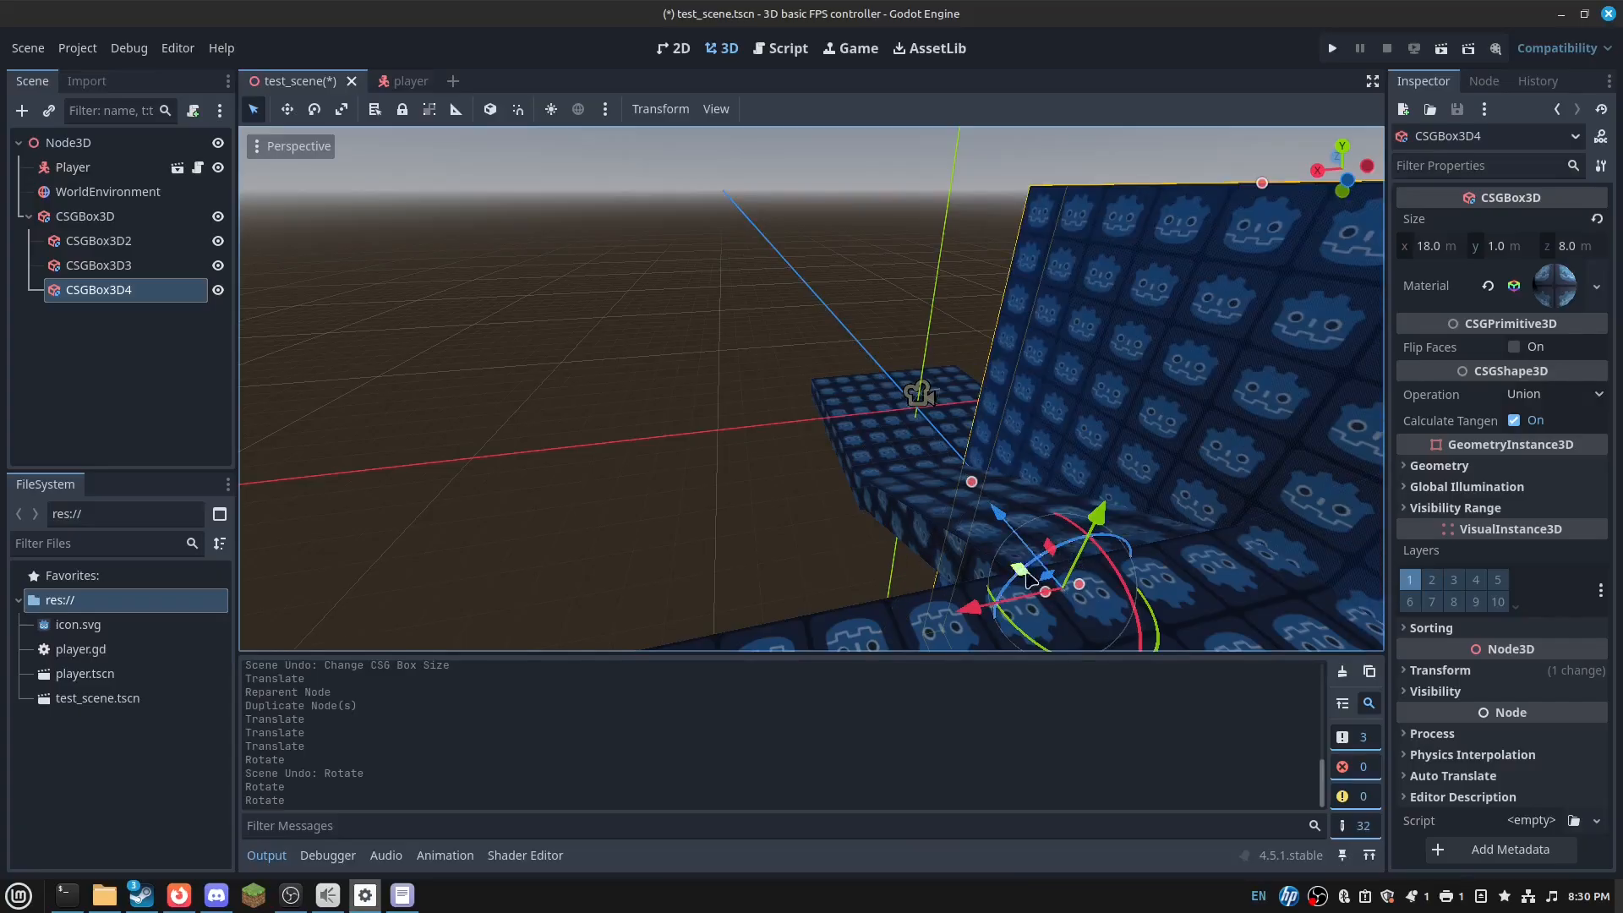
drag(966, 607, 801, 642)
right_drag(801, 642, 1068, 619)
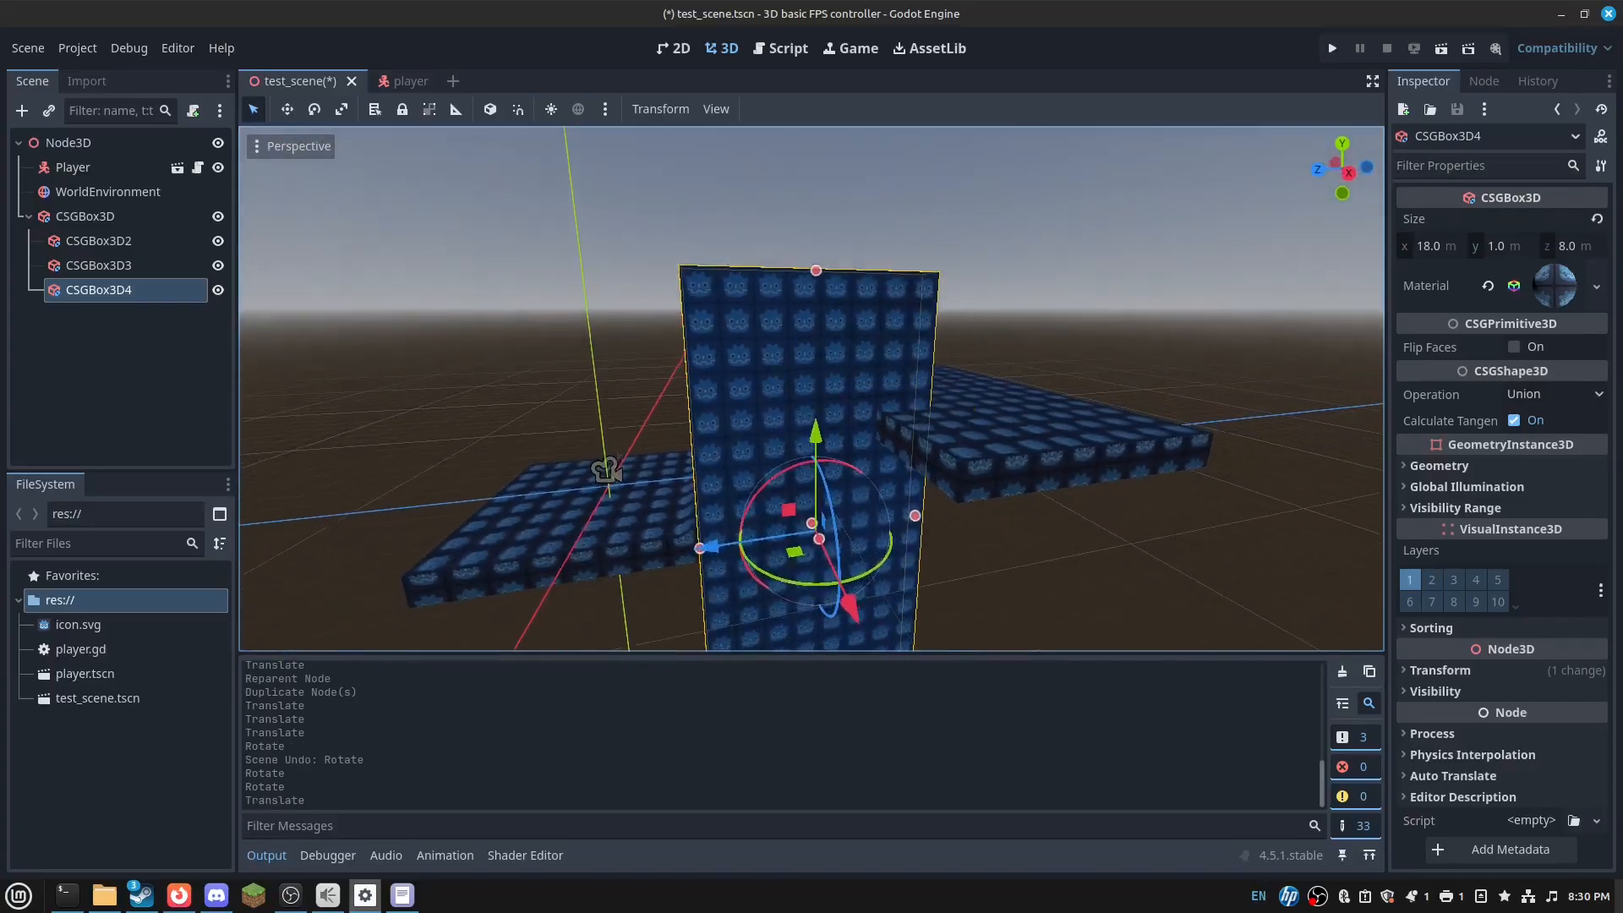
key(Delete)
- Confirm the wall's removal and grow the ramp block CSGBox3D2 to 9 m tall
key(Return)
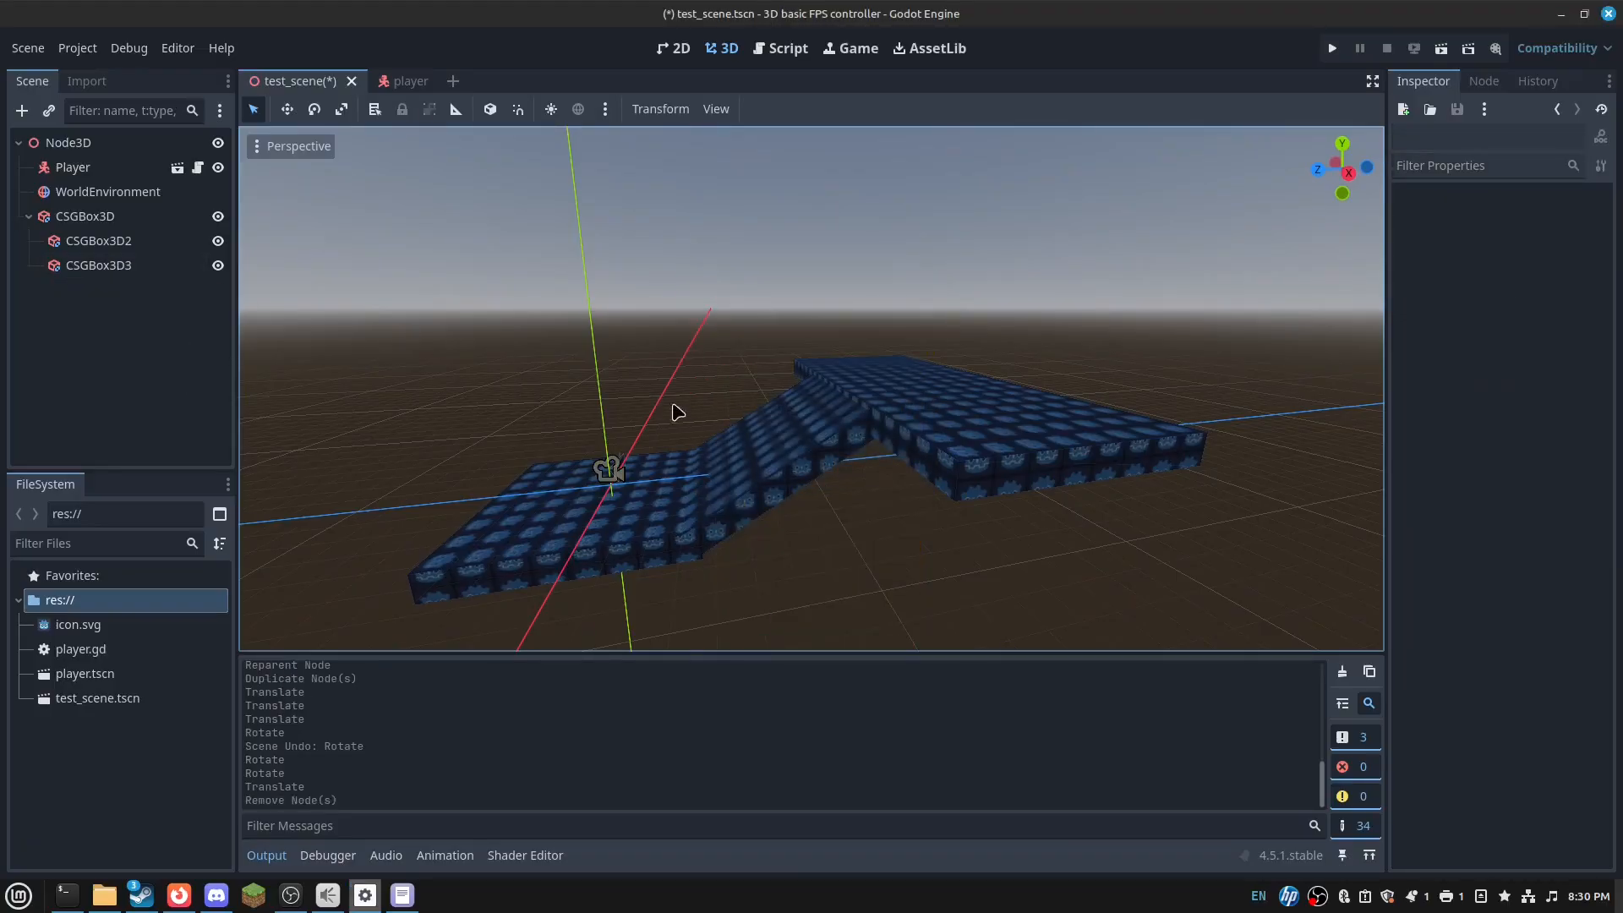
click(756, 465)
drag(778, 458, 834, 554)
click(995, 467)
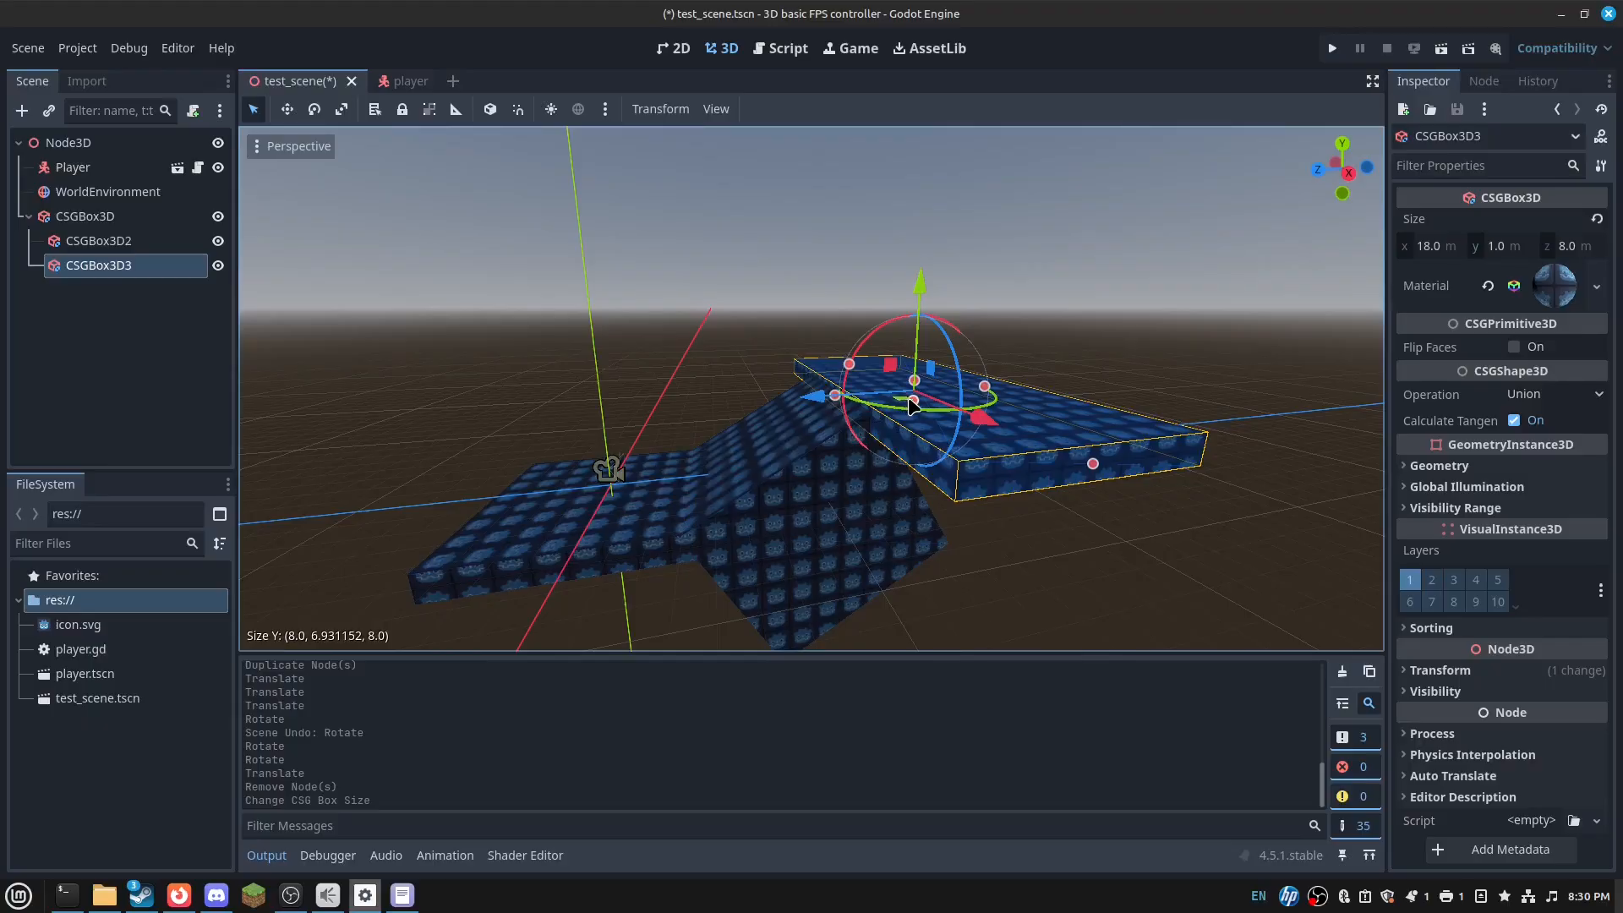
click(791, 488)
key(ctrl+z)
drag(778, 462, 862, 571)
- Try tilting CSGBox3D3 by 60 degrees, then undo it
click(964, 438)
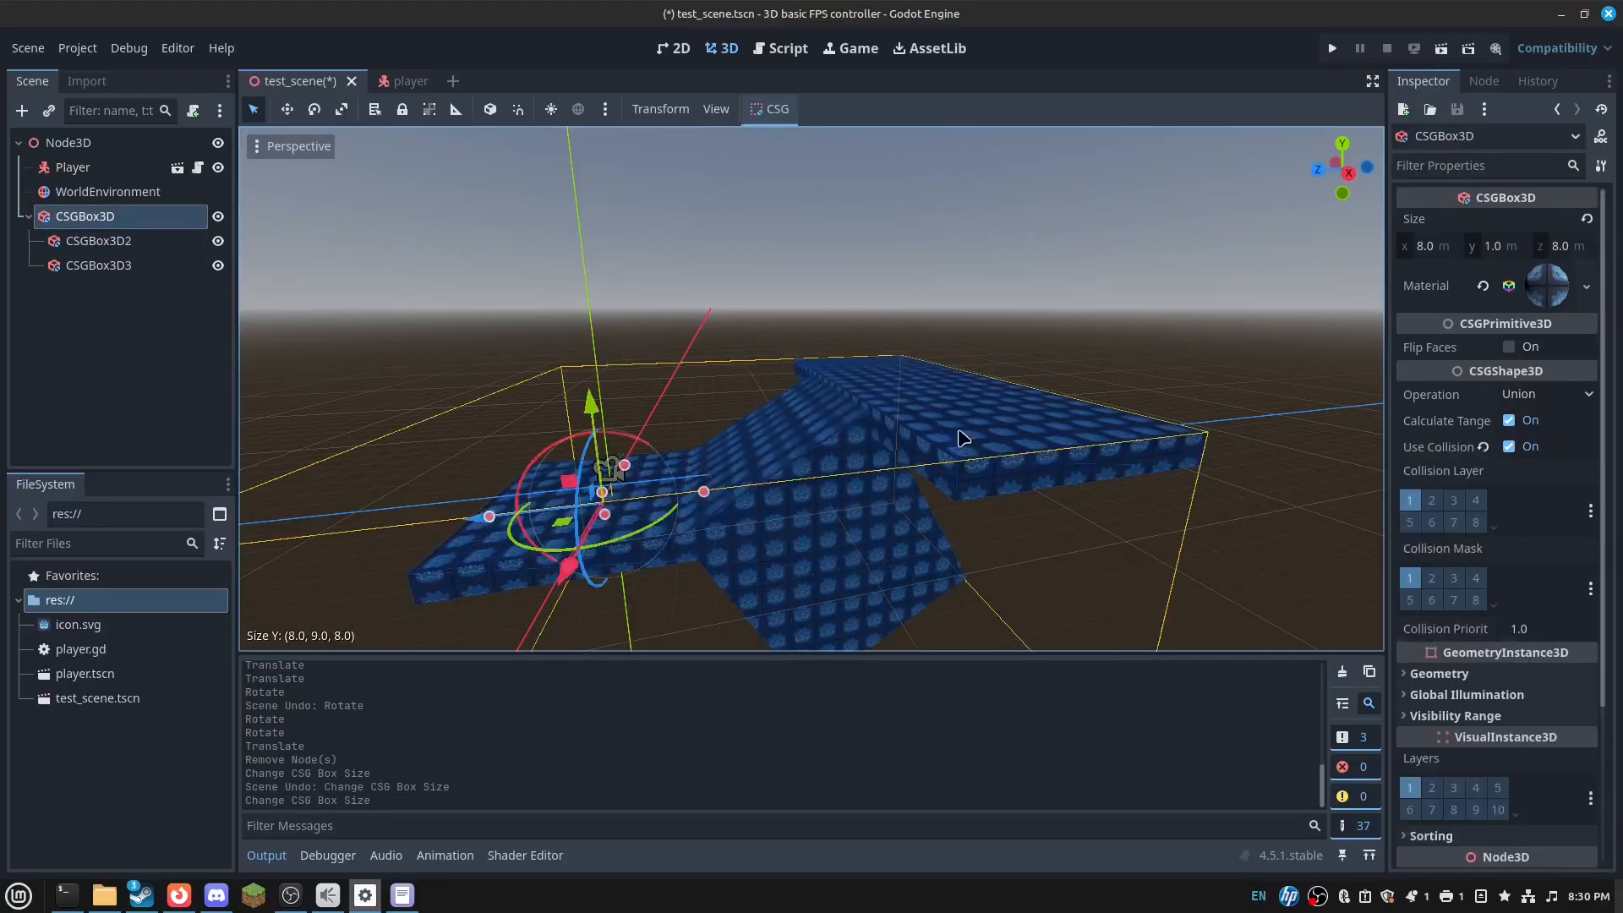
click(169, 265)
drag(896, 384, 908, 497)
key(ctrl+z)
key(ctrl+z)
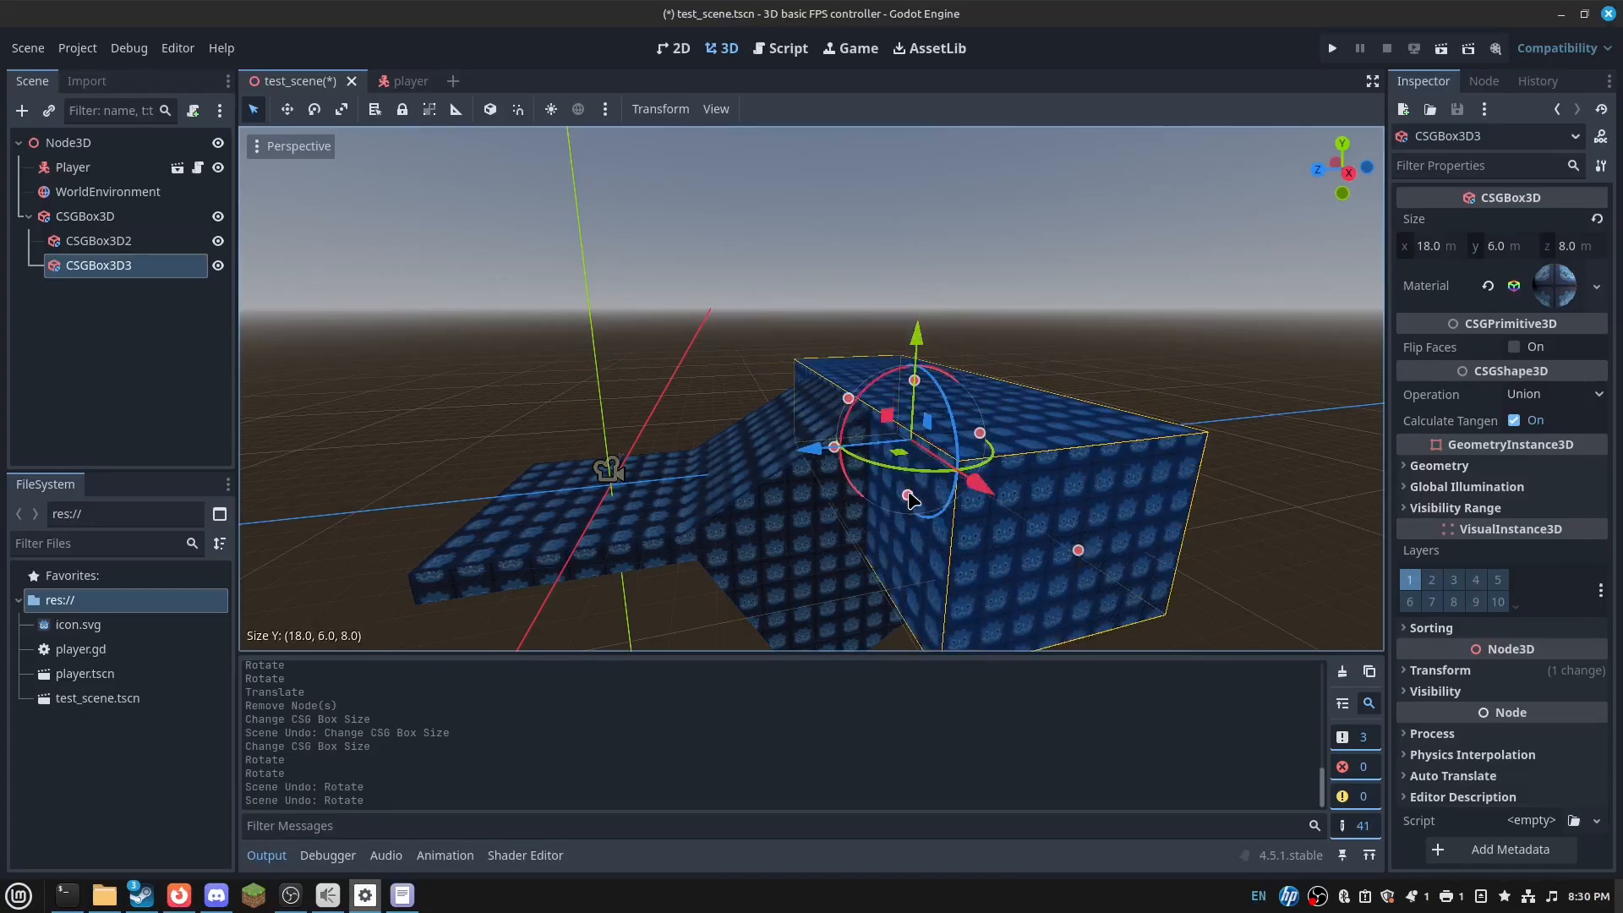
click(640, 518)
middle_drag(640, 518, 887, 600)
- Move CSGBox3D2 and CSGBox3D3 out from under CSGBox3D, keeping CSGBox3D first
click(98, 241)
shift+click(93, 267)
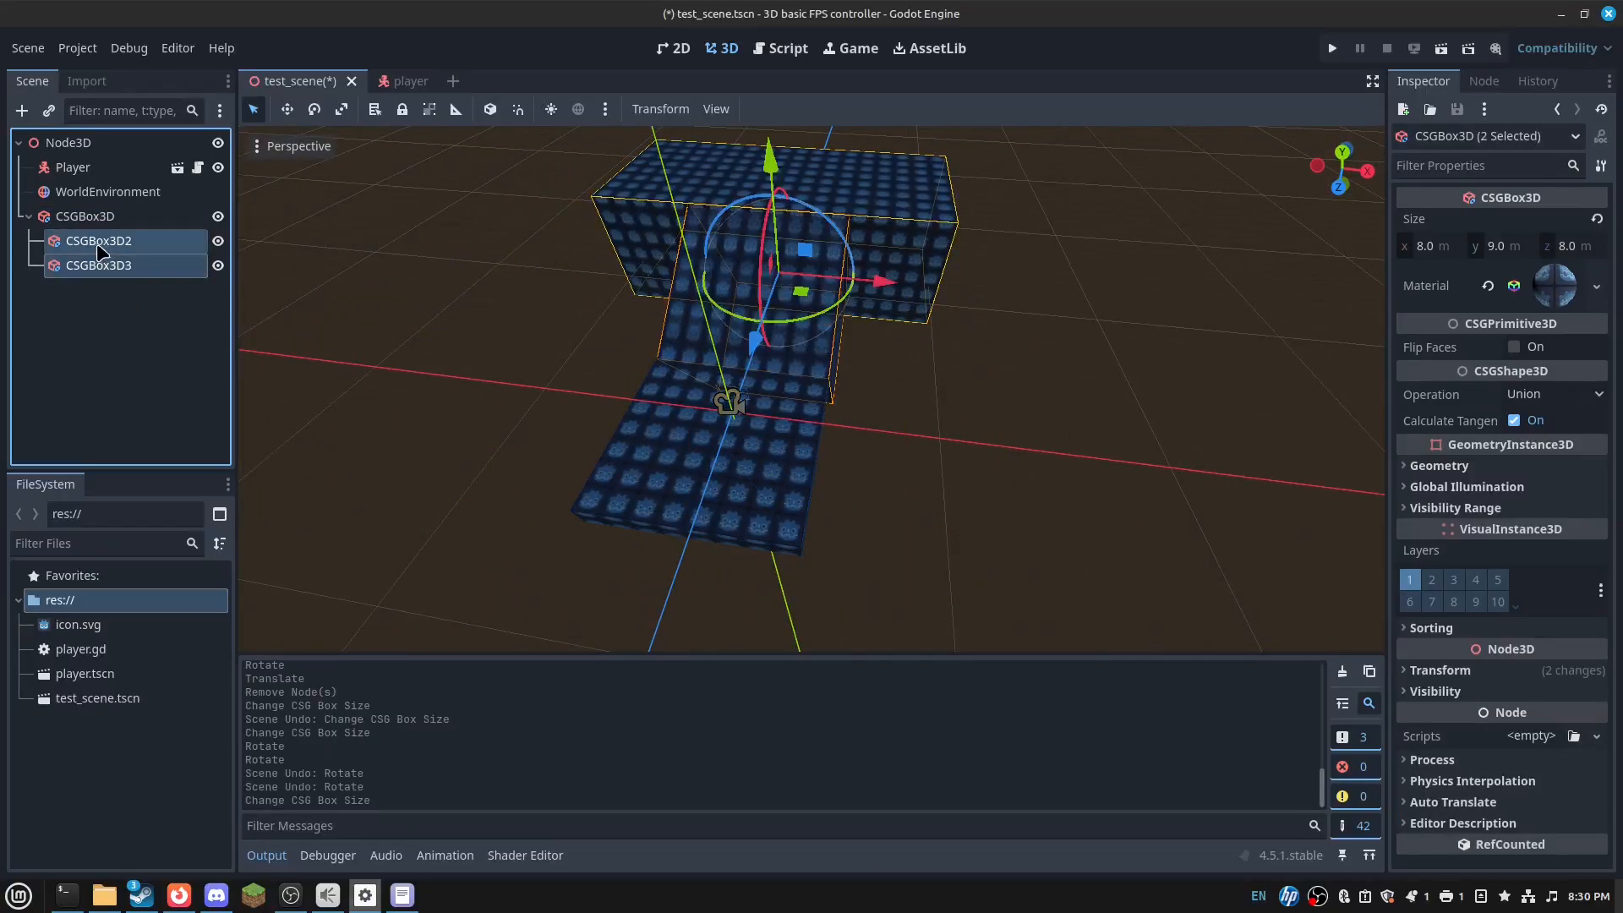
mouse_move(108, 207)
mouse_down()
mouse_move(75, 221)
mouse_move(95, 209)
mouse_up()
middle_drag(508, 372, 334, 241)
right_drag(609, 389, 757, 517)
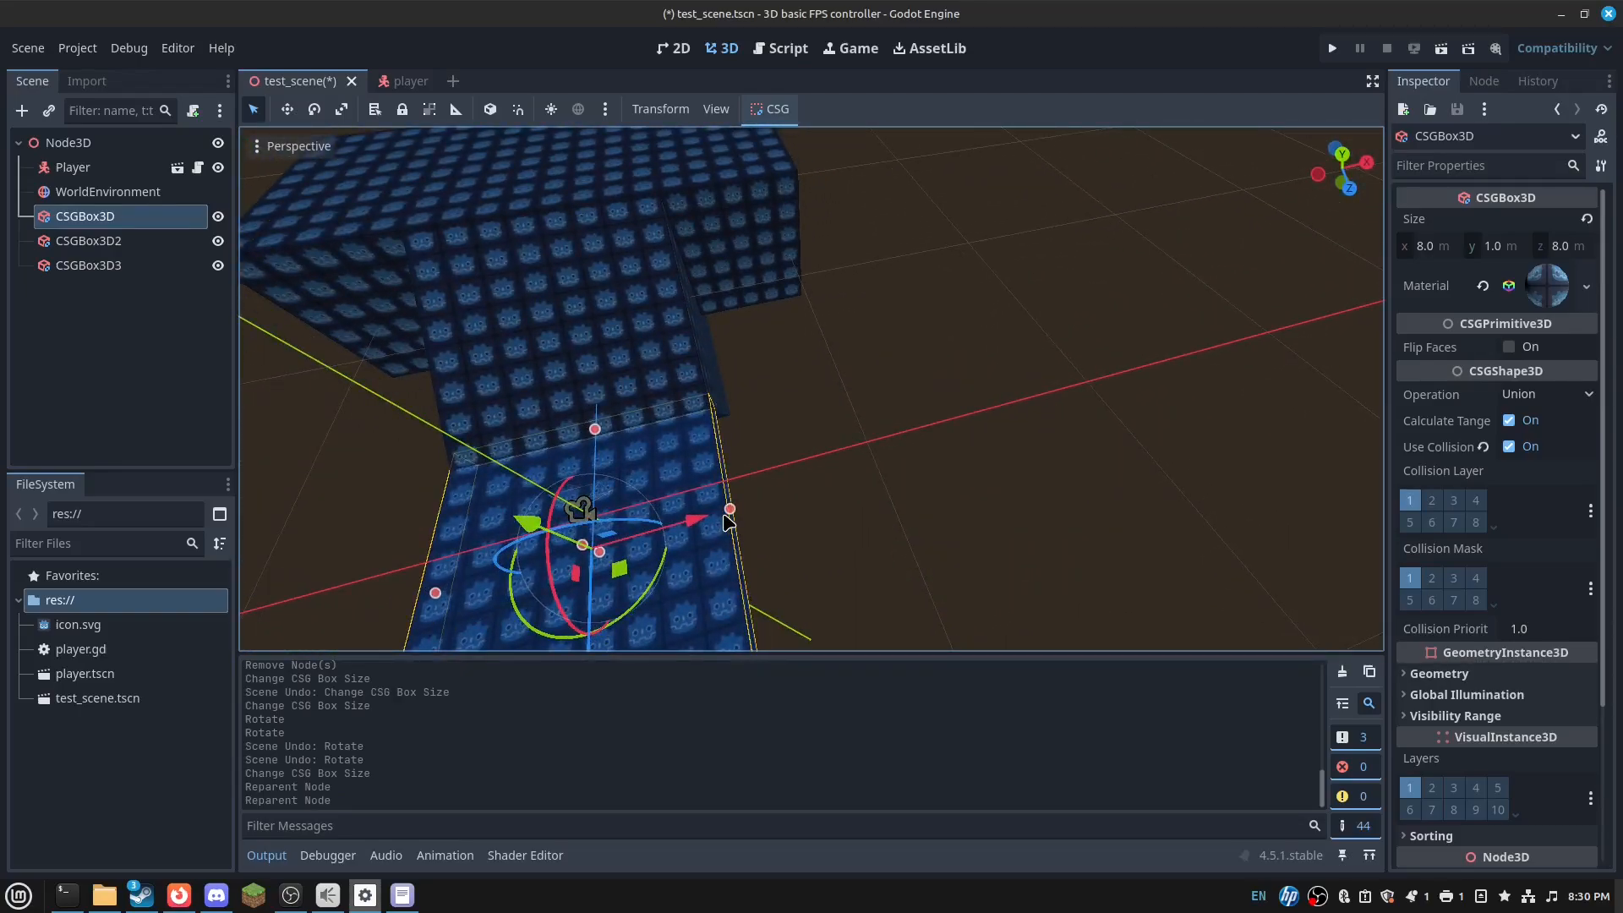
- Widen the floor slab CSGBox3D to 16 m in X and lengthen it to 13 m in Z
drag(734, 513, 895, 526)
right_drag(894, 525, 786, 512)
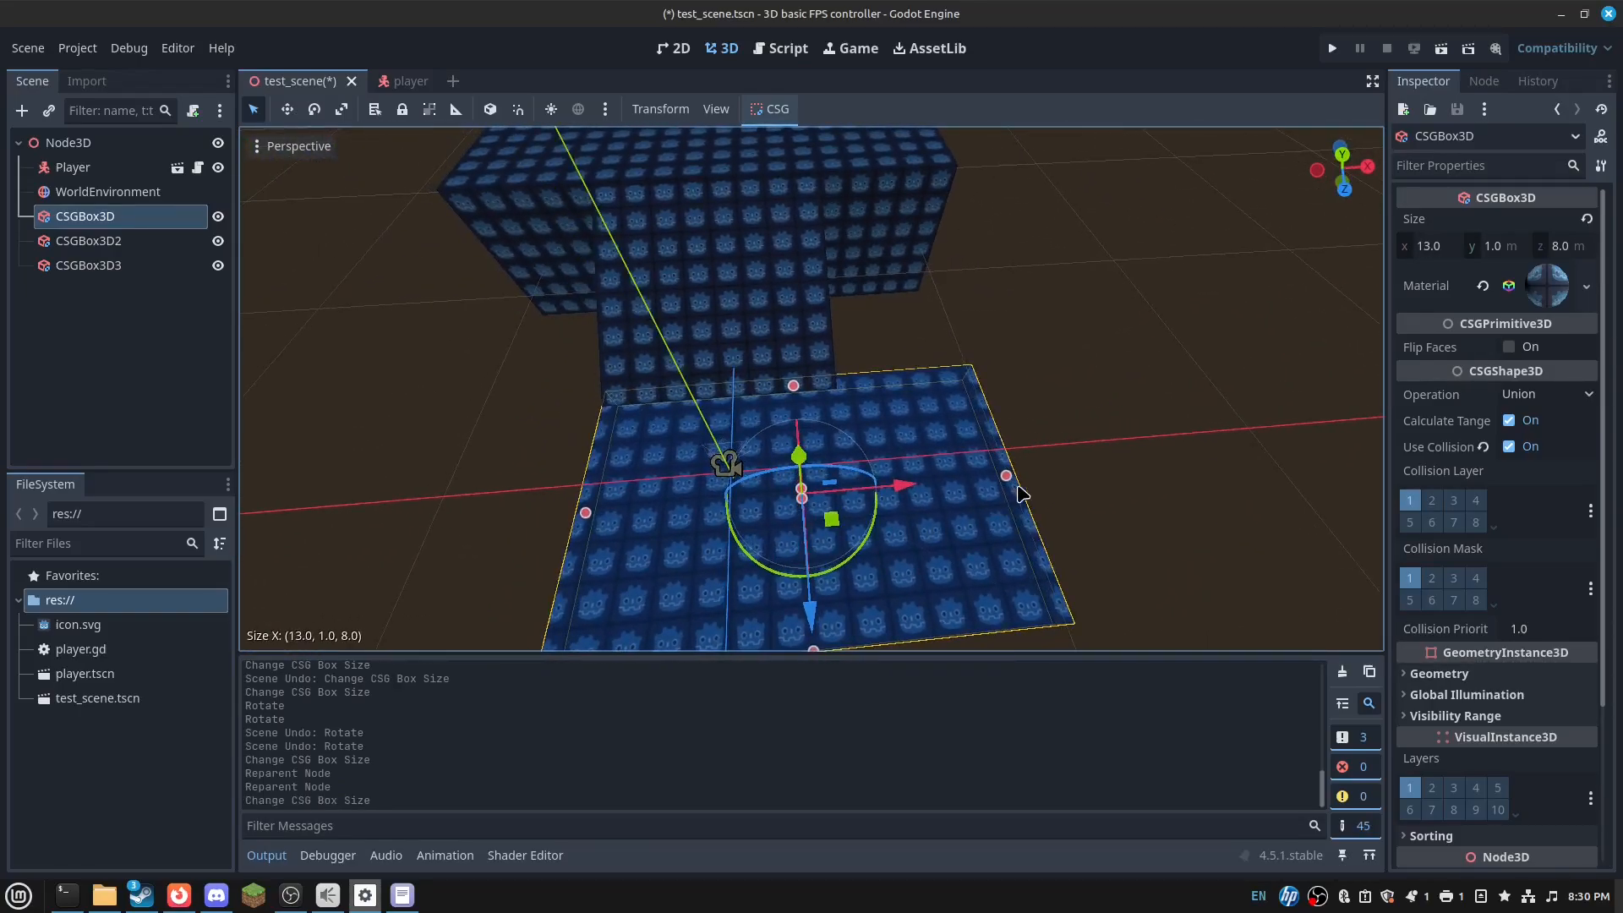
drag(1014, 483, 982, 479)
drag(585, 513, 493, 527)
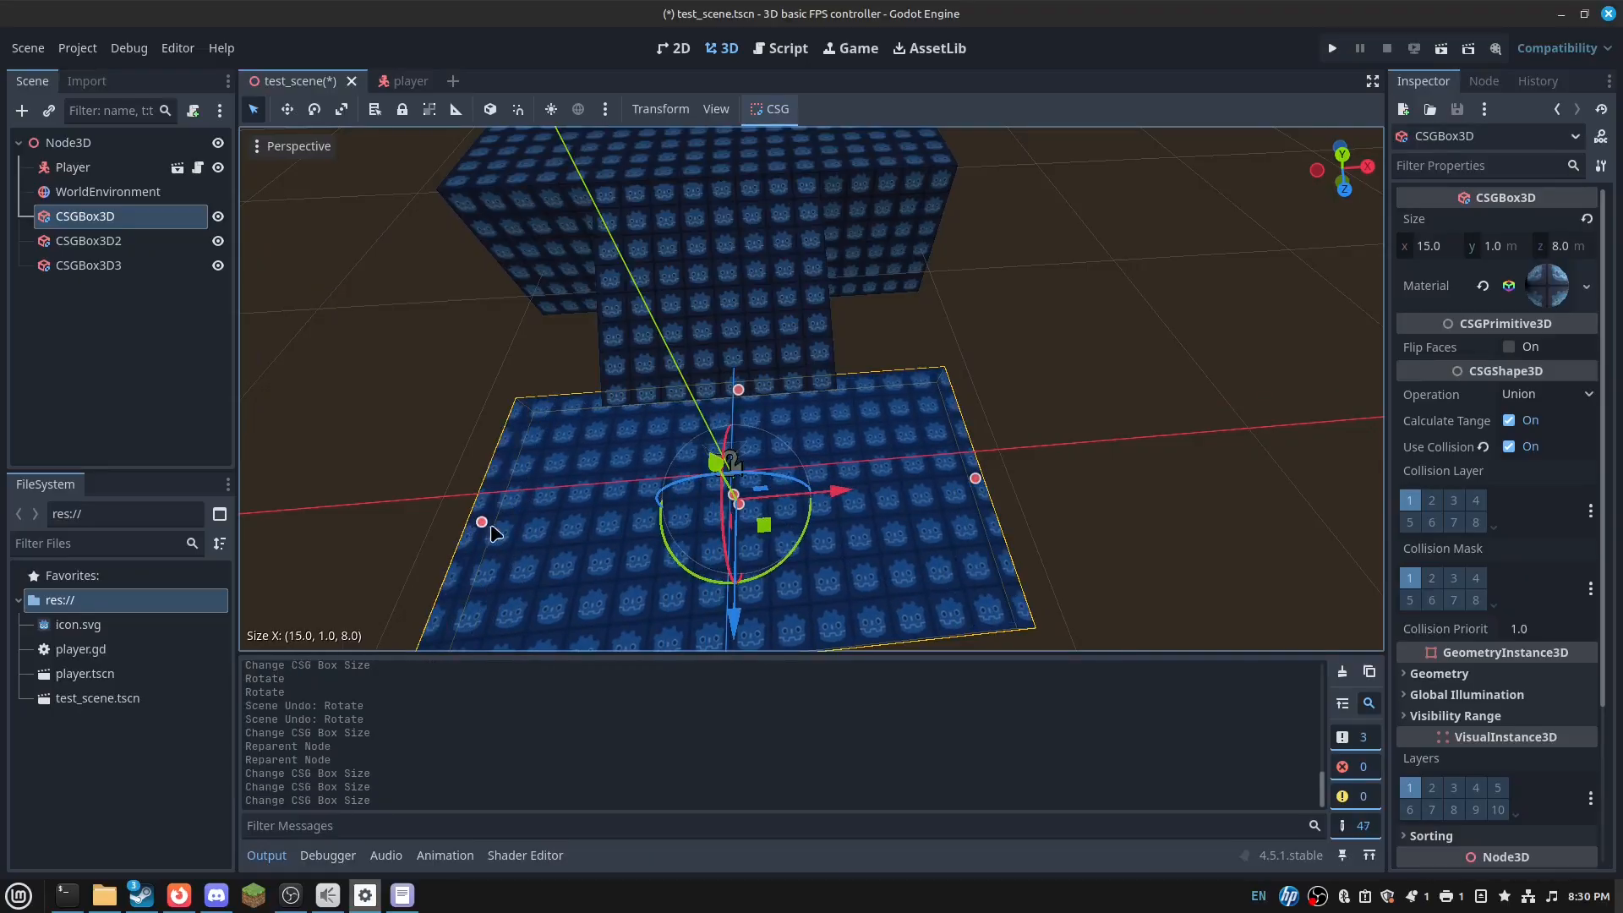
right_drag(493, 528, 562, 538)
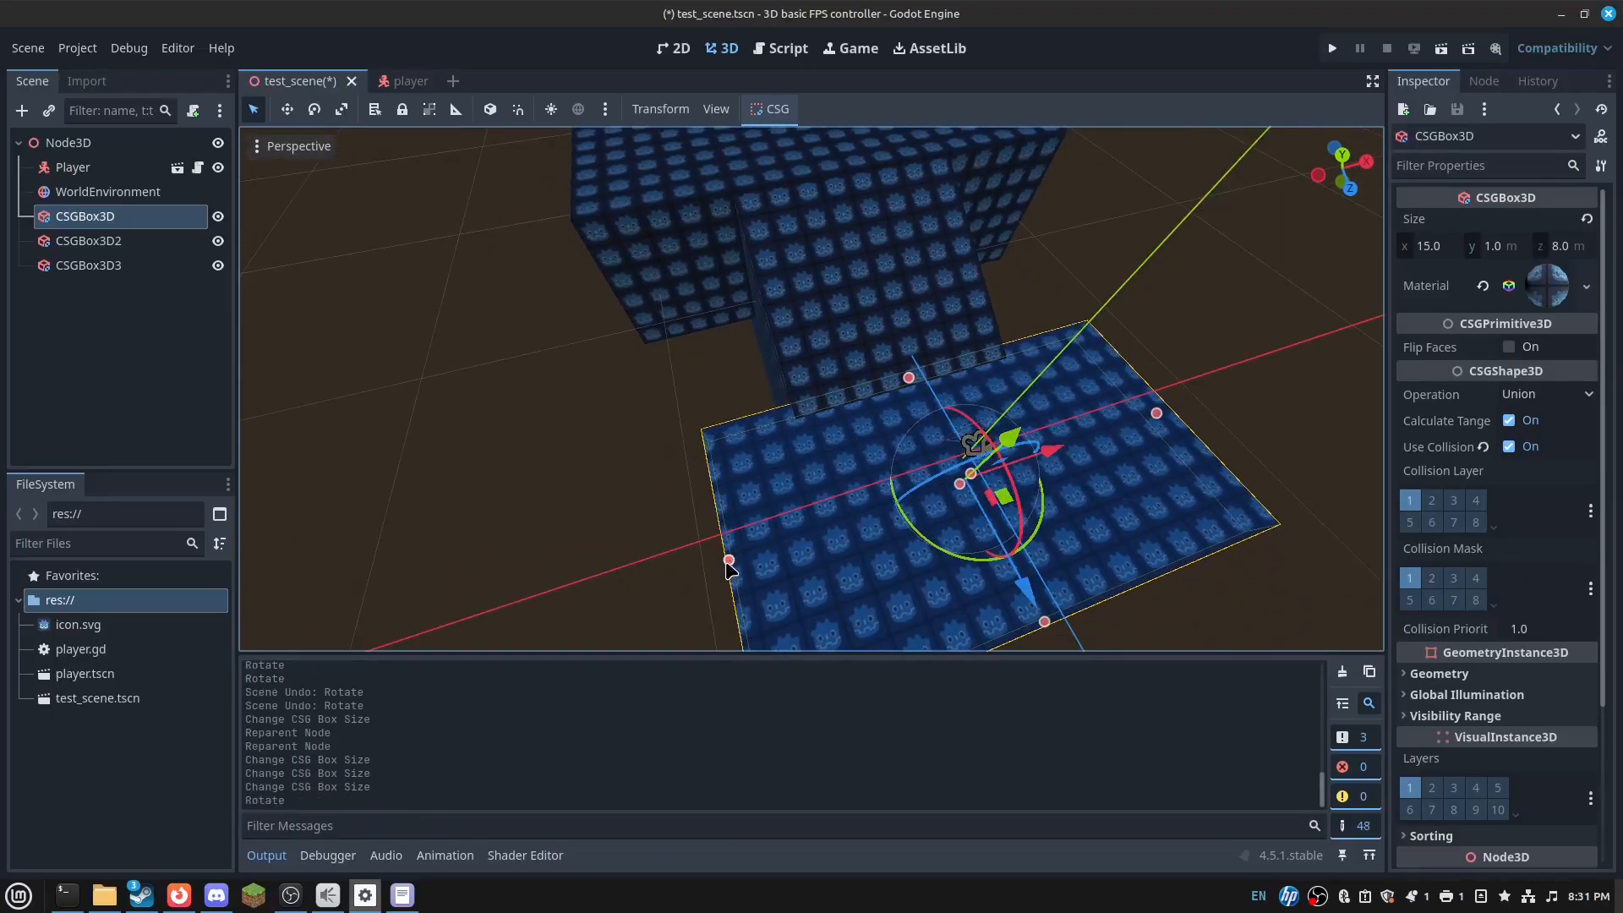
drag(729, 560, 685, 586)
drag(896, 382, 864, 297)
right_drag(864, 296, 867, 297)
key(a)
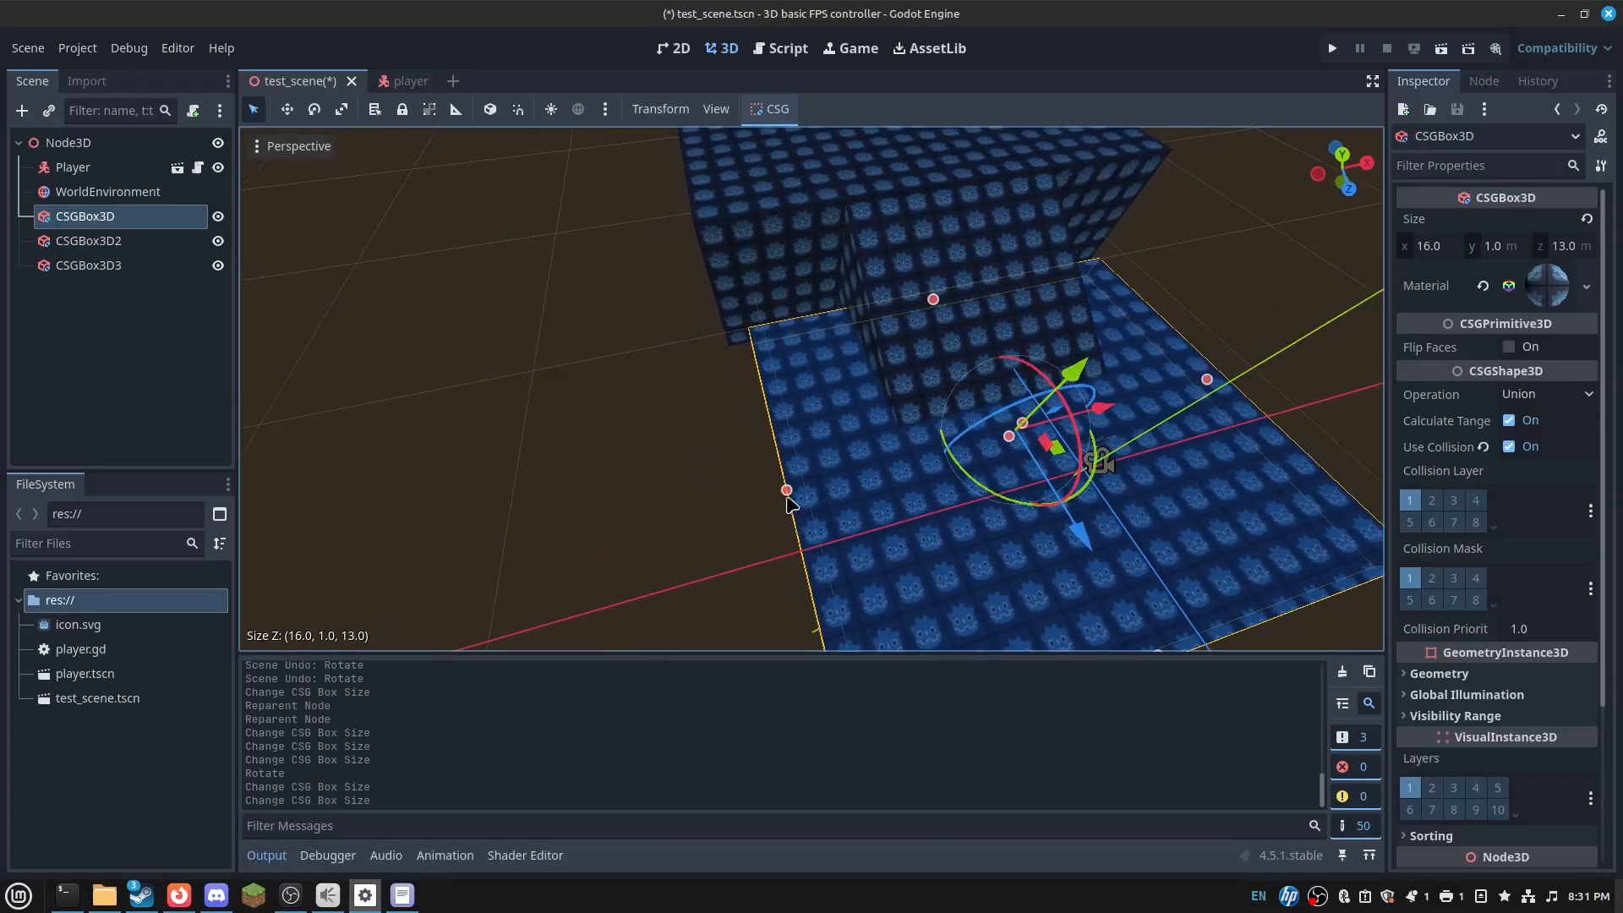
- Finish sizing the floor slab to 18 × 1 × 14 m and duplicate it
drag(786, 495, 759, 501)
middle_drag(759, 501, 880, 433)
scroll(880, 433, up, 5)
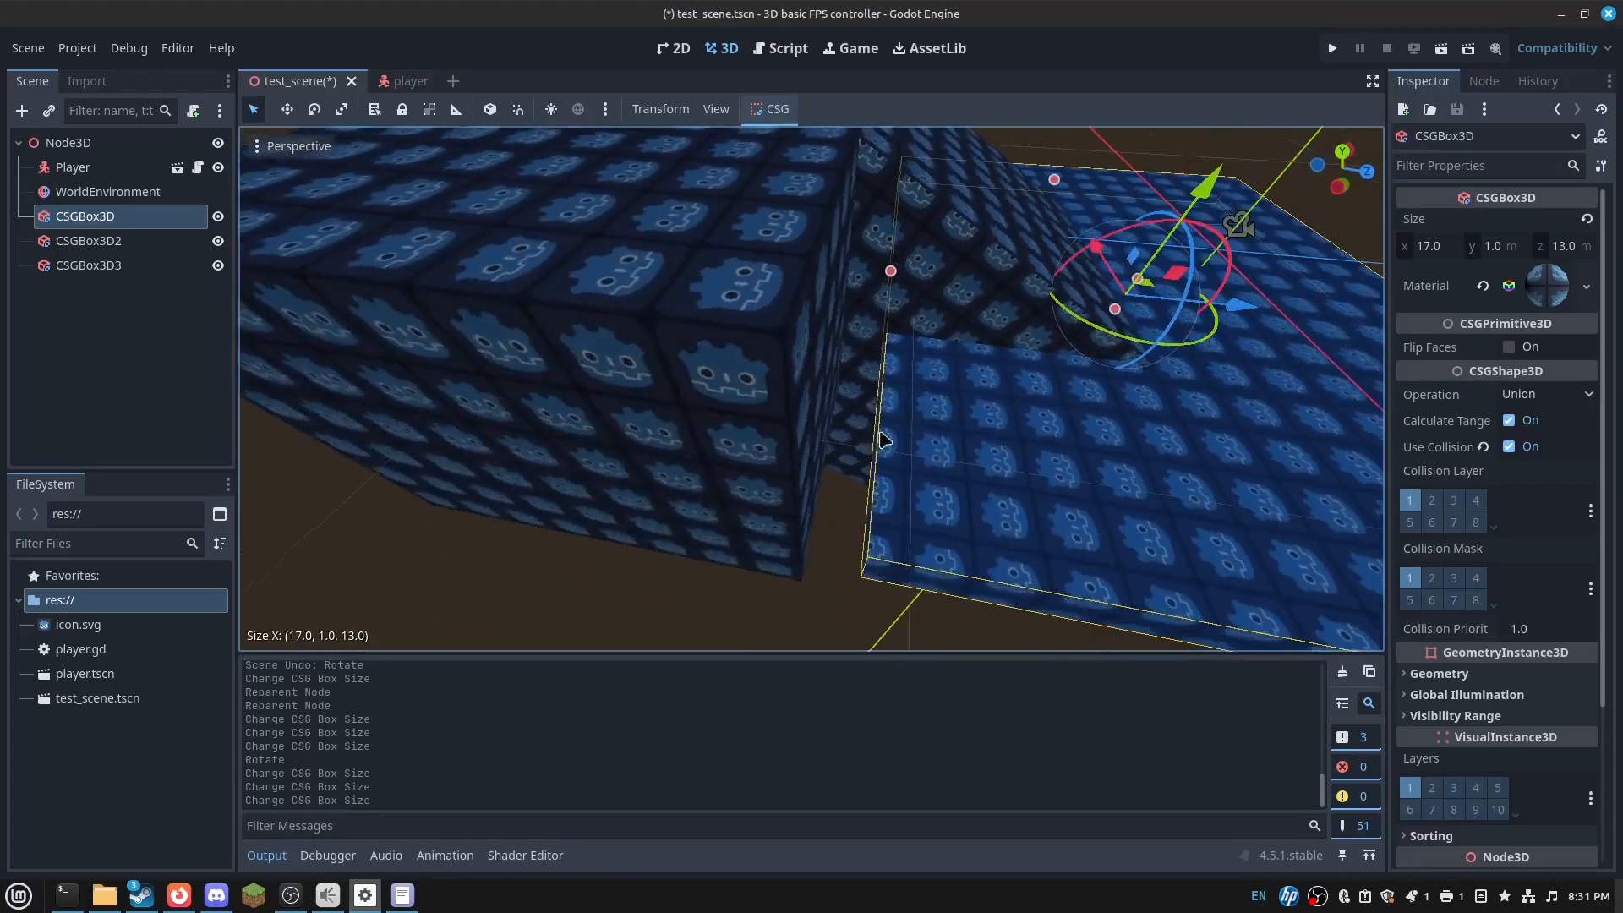
drag(885, 275, 854, 277)
key(d)
right_drag(854, 277, 1003, 286)
key(w)
key(s)
key(s)
drag(893, 433, 908, 432)
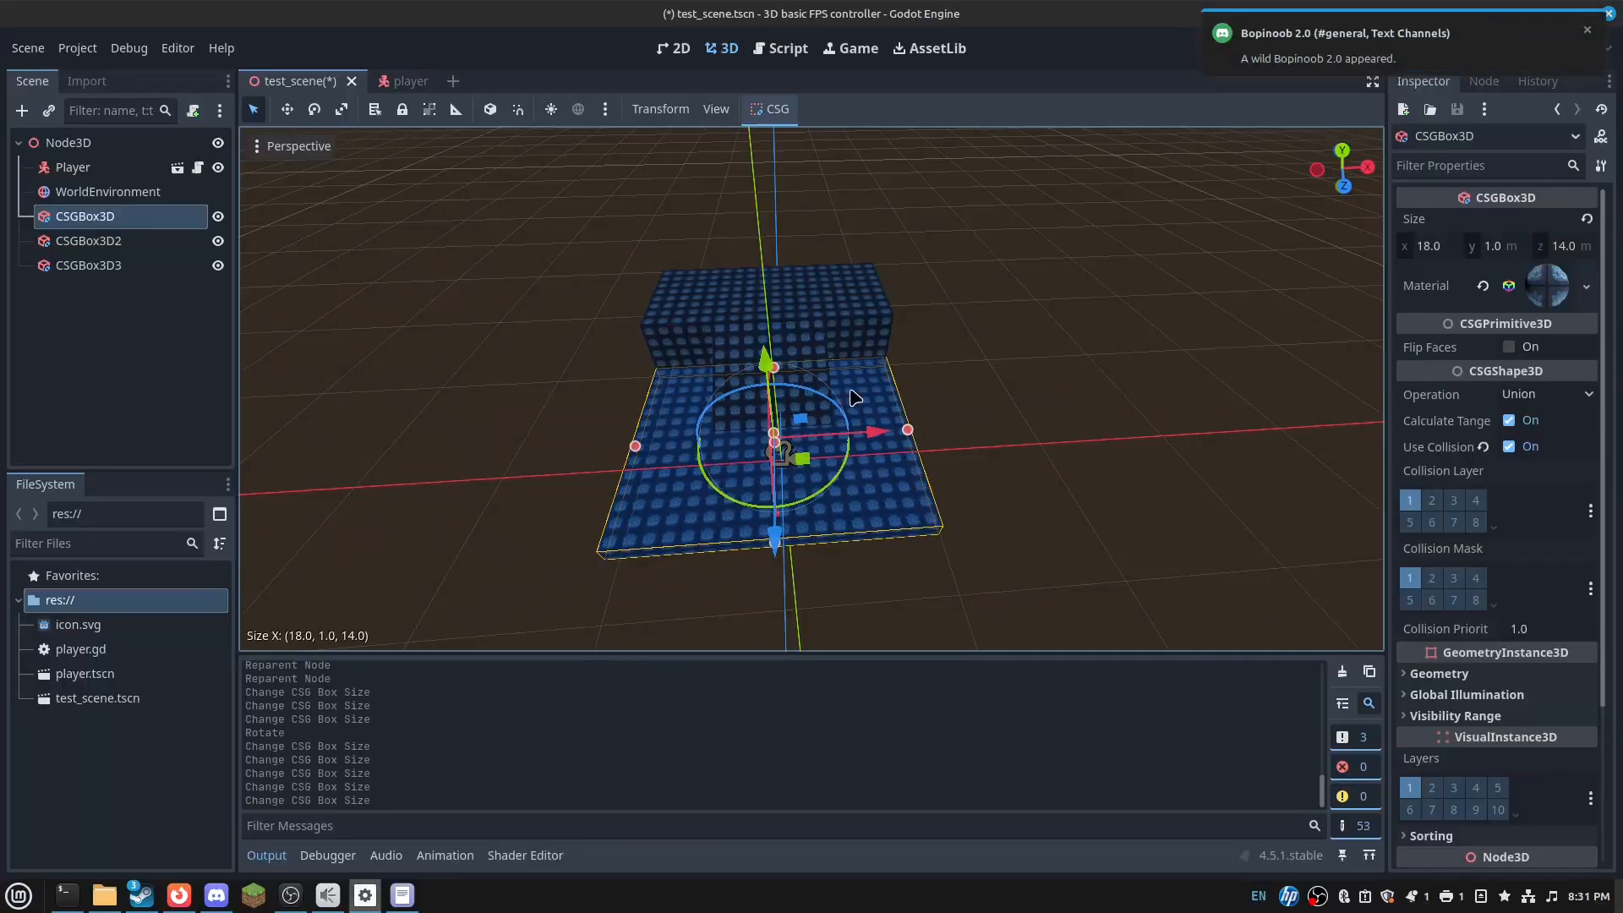
right_drag(850, 398, 787, 430)
key(w)
key(ctrl+d)
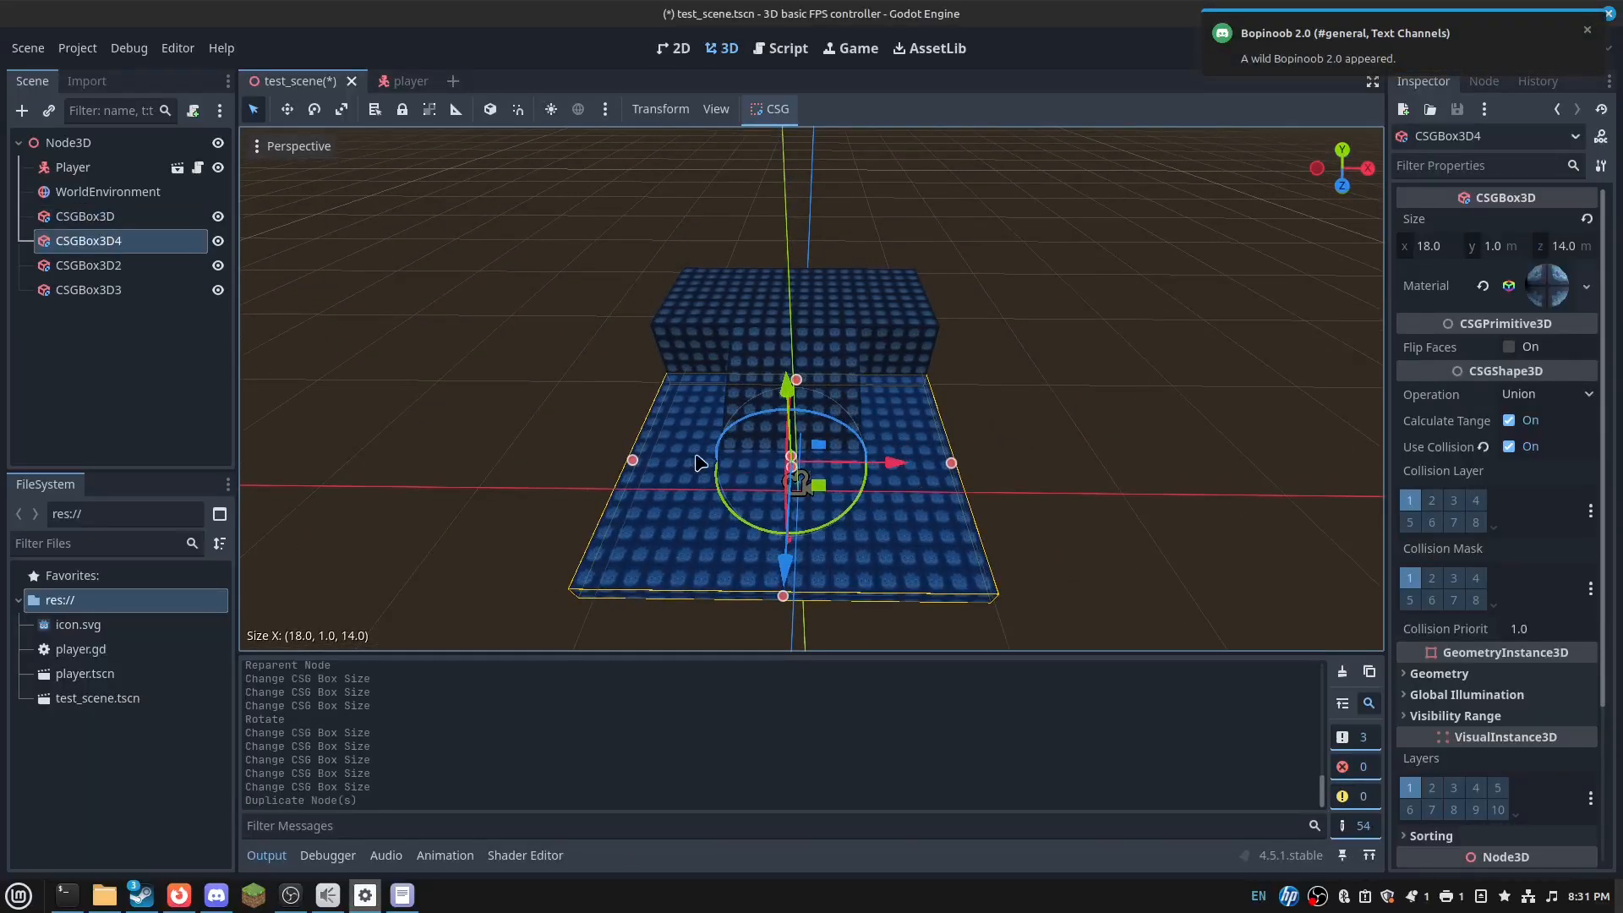
- Turn the floor copy CSGBox3D4 into a thin, 10 m tall wall
drag(633, 460, 954, 506)
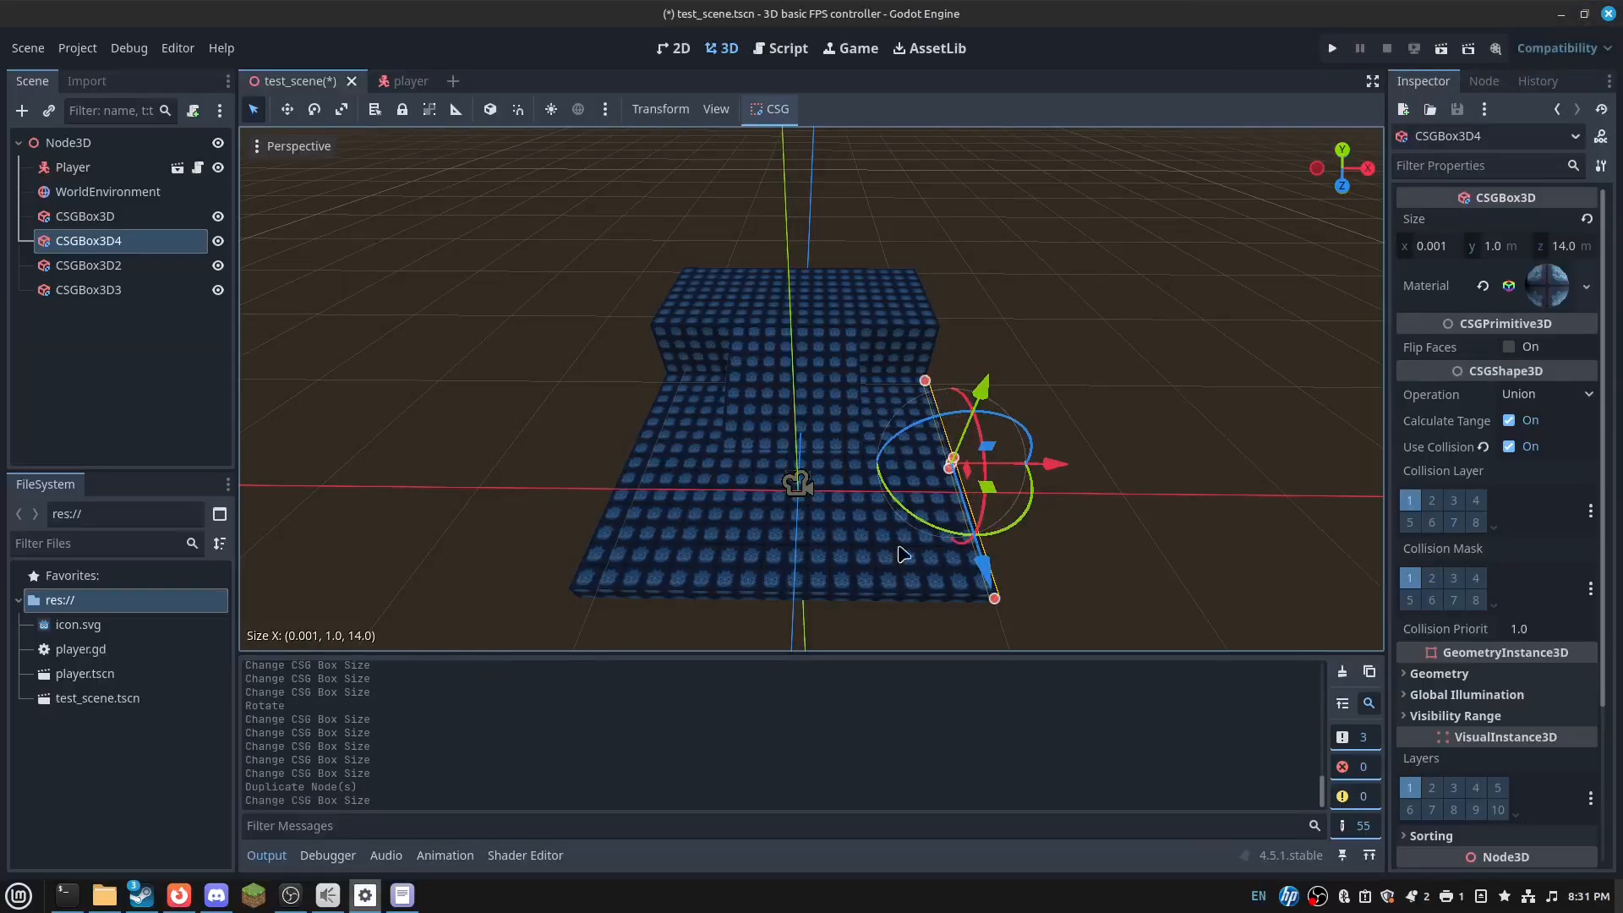
right_drag(975, 479, 1074, 503)
key(w)
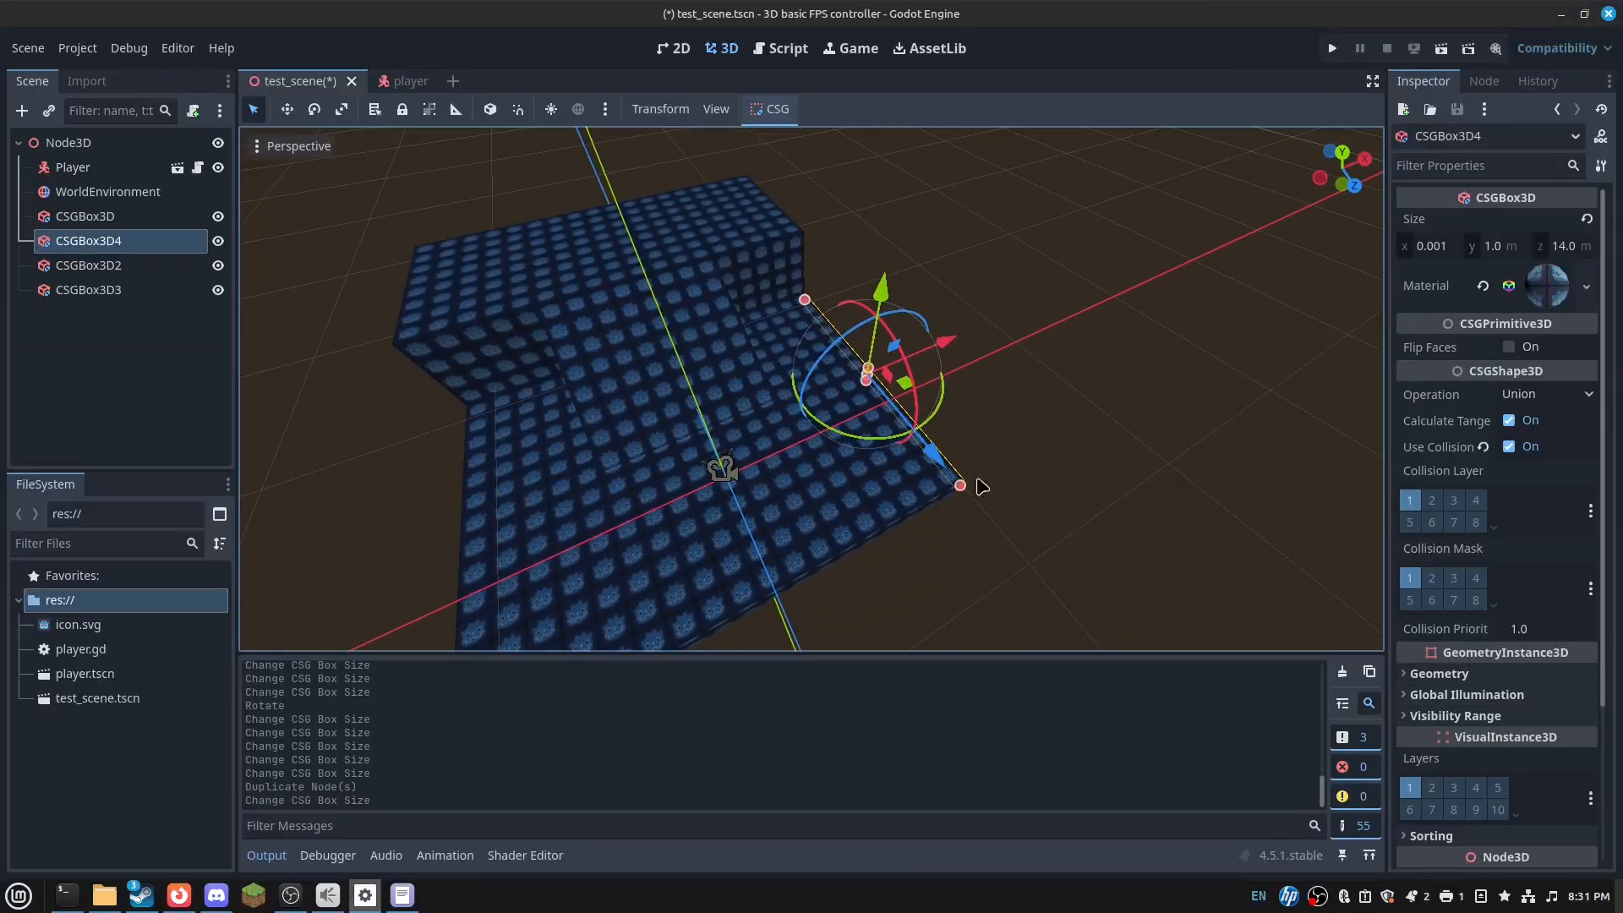
key(ctrl+z)
drag(470, 545, 852, 476)
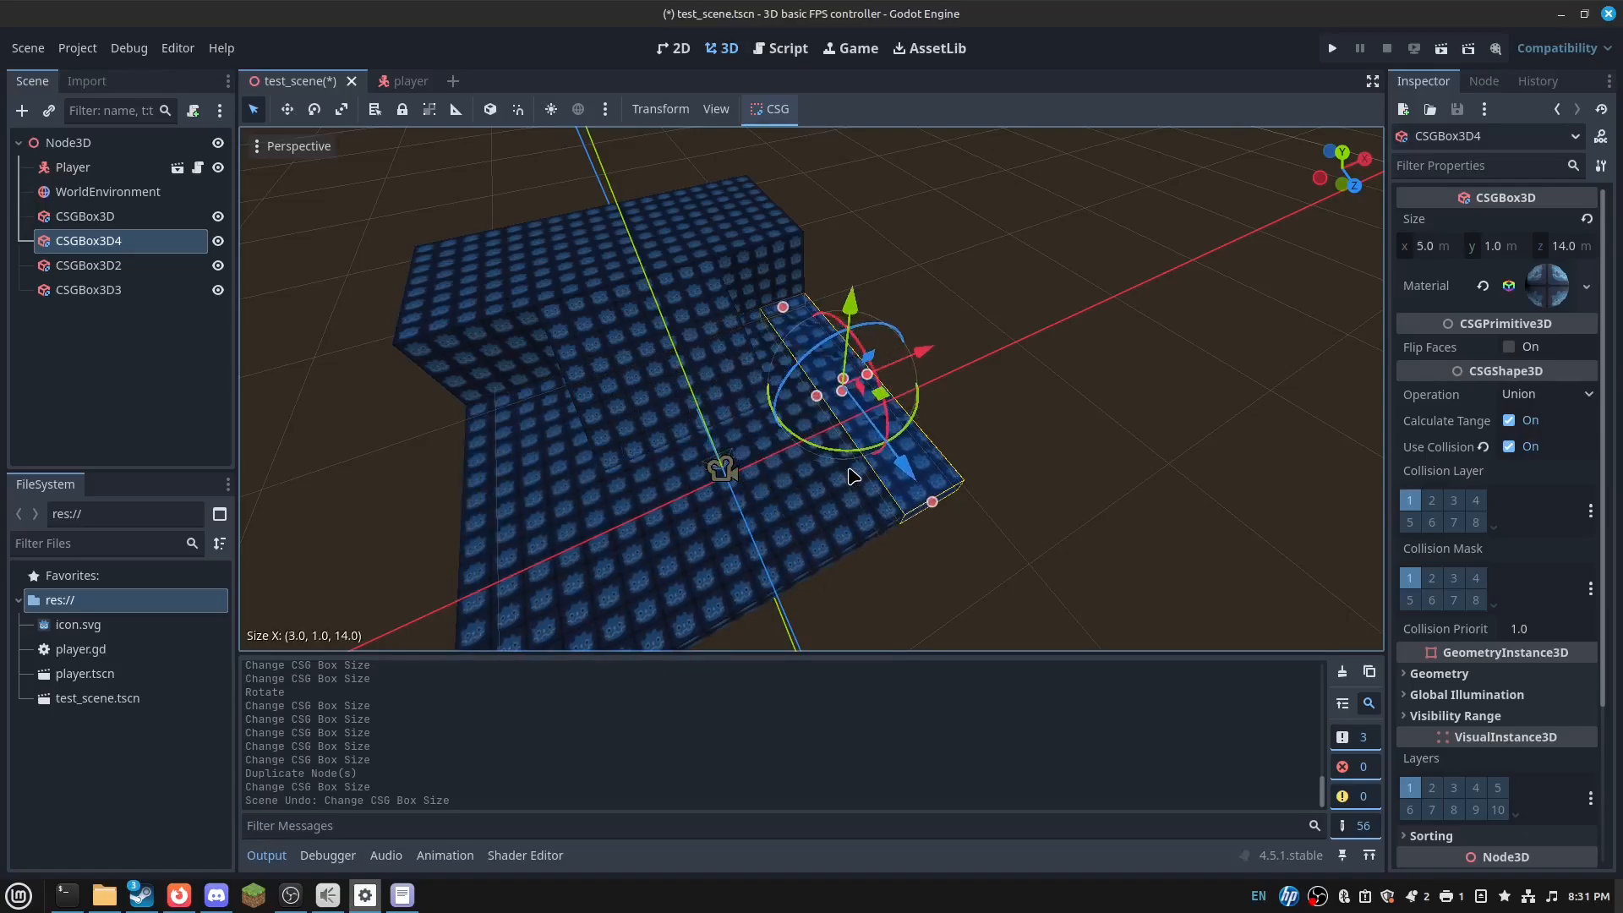
drag(861, 372, 921, 185)
right_drag(921, 185, 1014, 131)
key(a)
key(w)
right_drag(940, 255, 1040, 241)
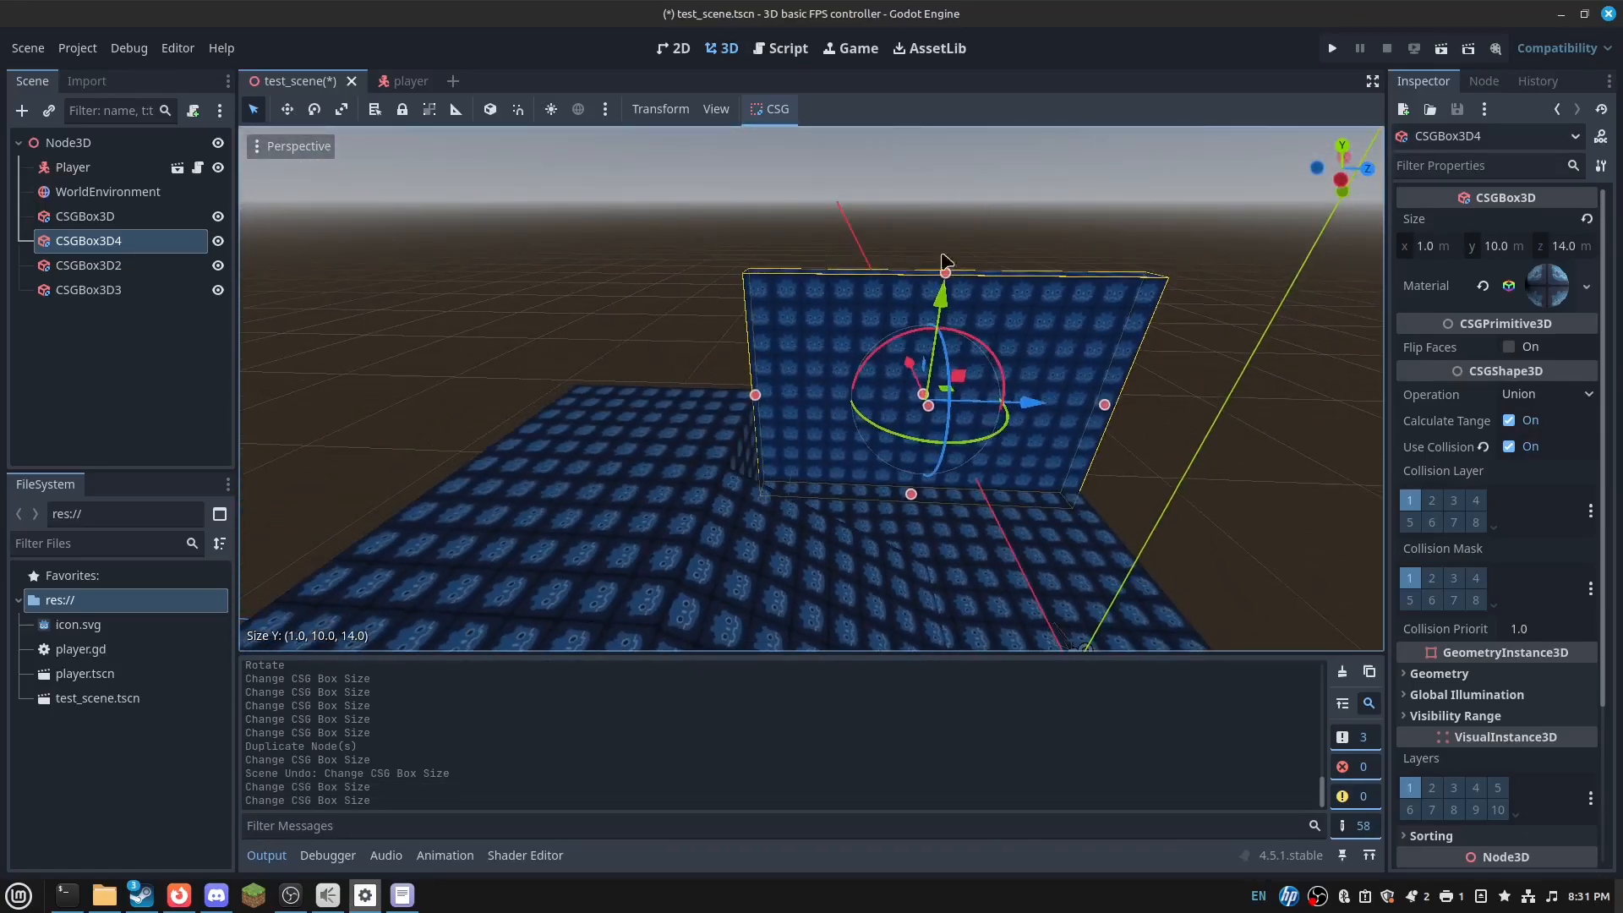
- Duplicate the tall wall, shift the copy 8 m along Z and make it 6 m tall
key(ctrl+d)
drag(1024, 399, 763, 435)
drag(682, 485, 712, 393)
right_drag(712, 392, 808, 343)
key(w)
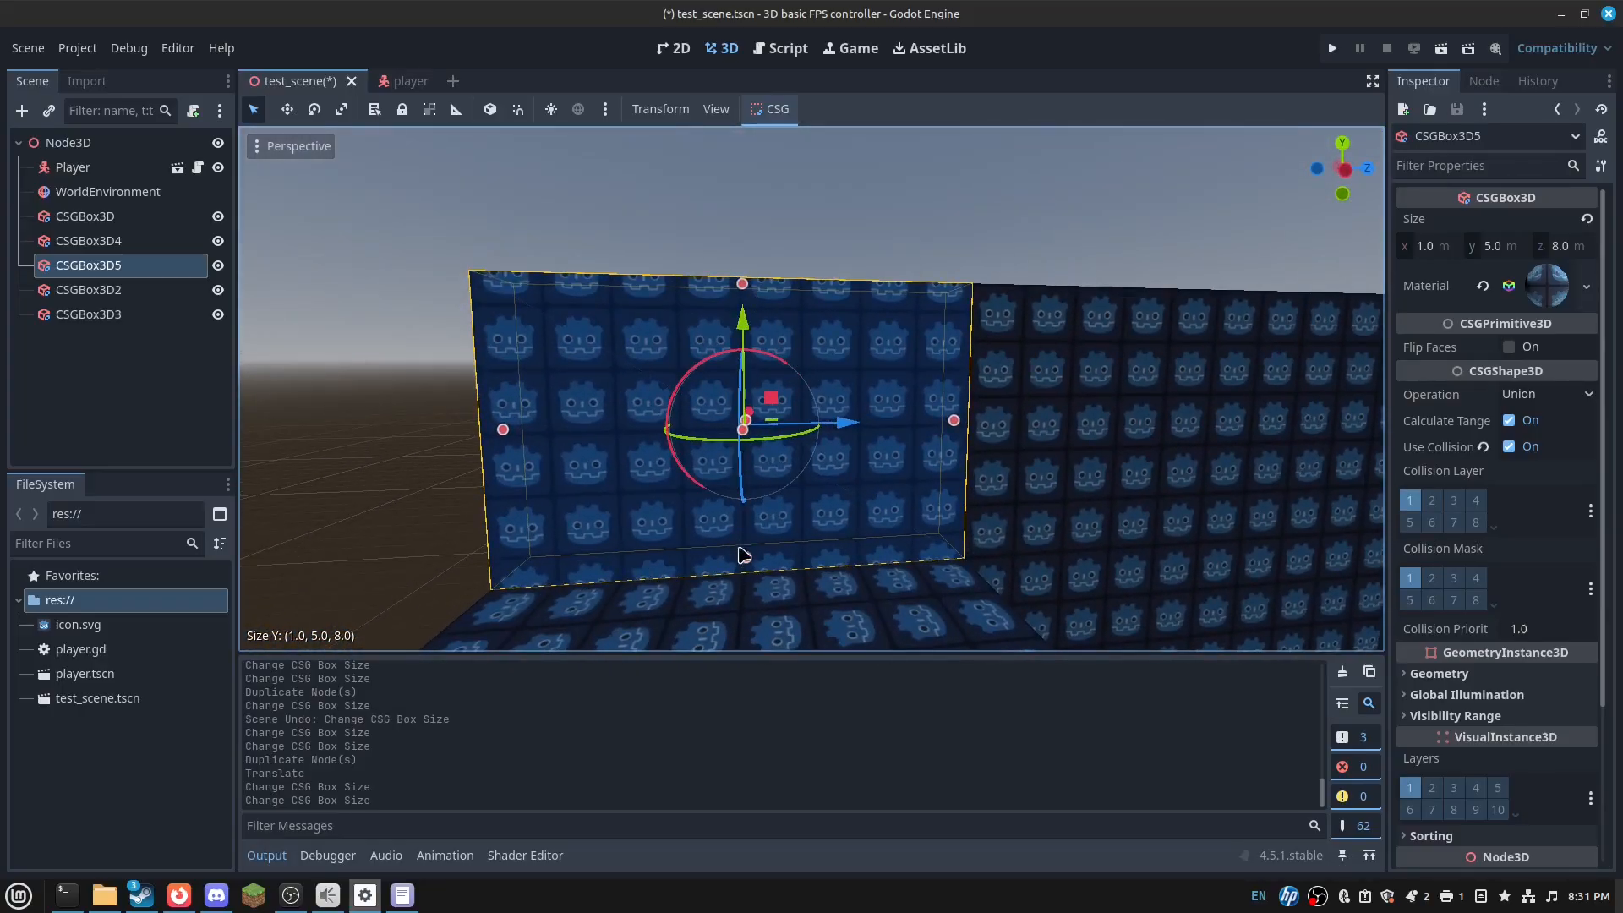
ctrl+drag(739, 577, 739, 611)
right_drag(739, 611, 699, 610)
key(s)
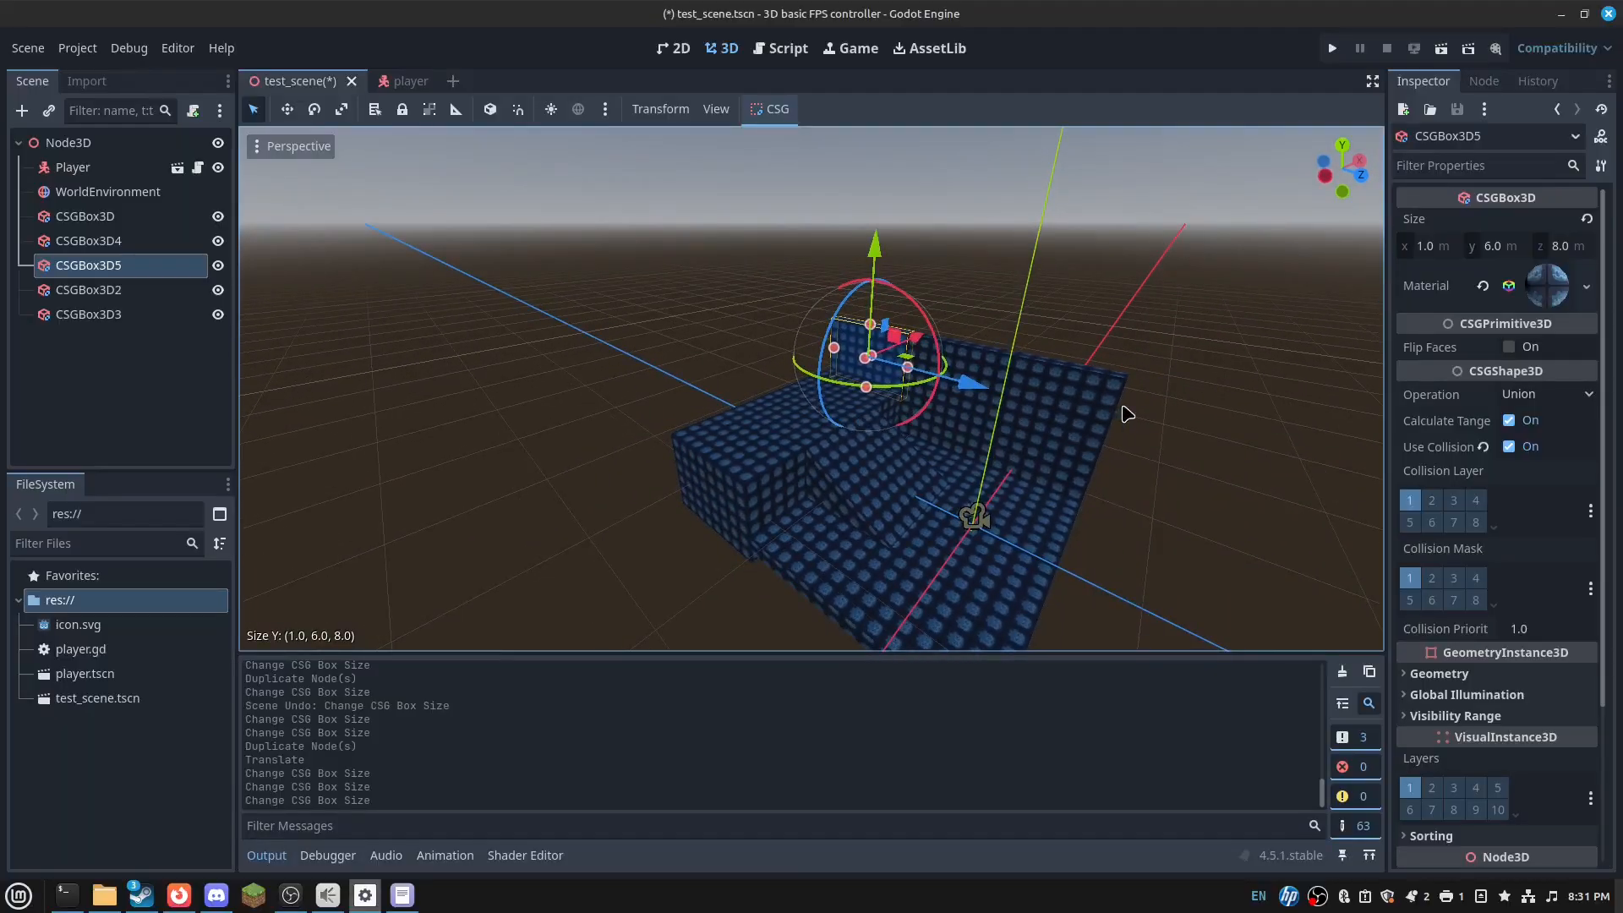
- Duplicate both walls and move the copies to the opposite side
shift+click(1030, 428)
key(ctrl+d)
ctrl+drag(975, 356, 906, 459)
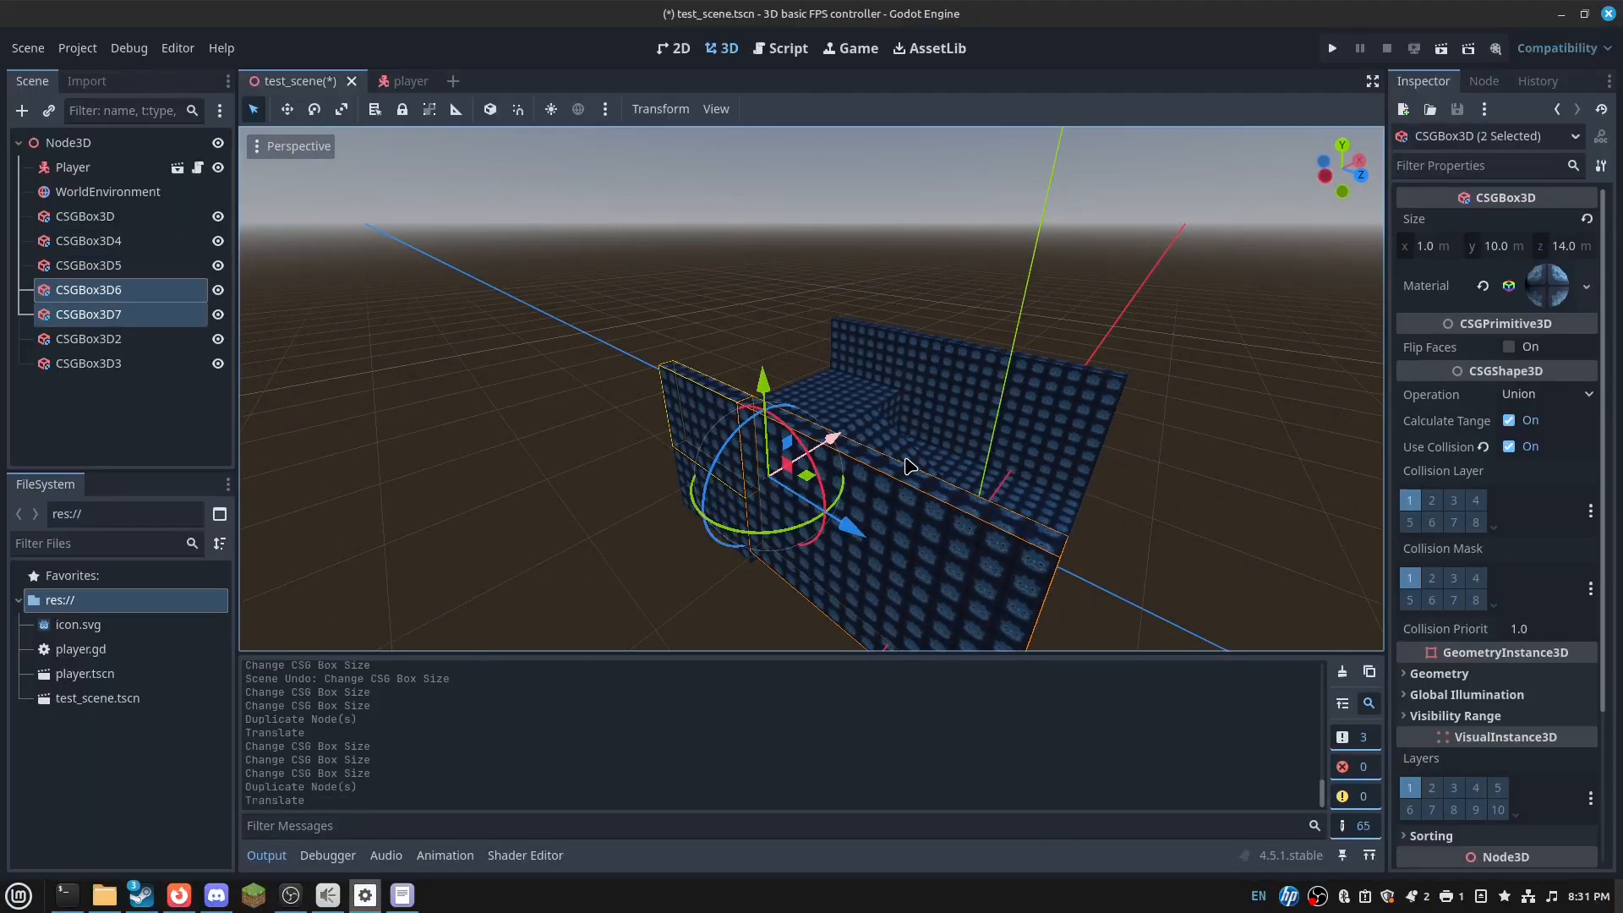
- Duplicate the floor slab into an 18×1×22 m ceiling slab, CSGBox3D8
middle_drag(910, 466, 967, 444)
click(966, 392)
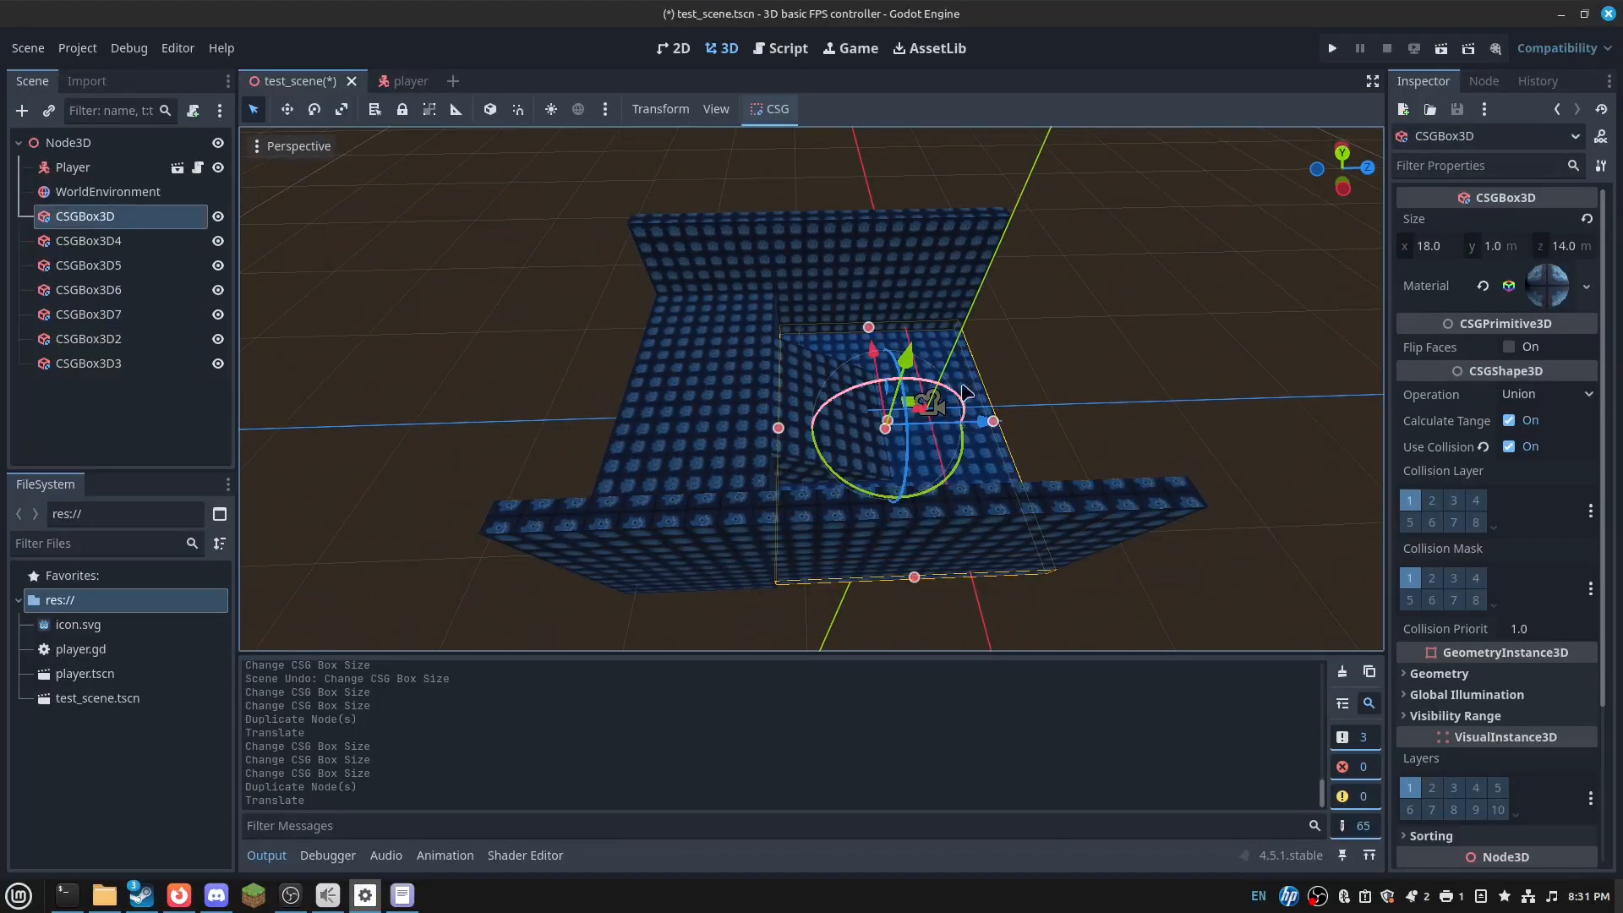
key(ctrl+d)
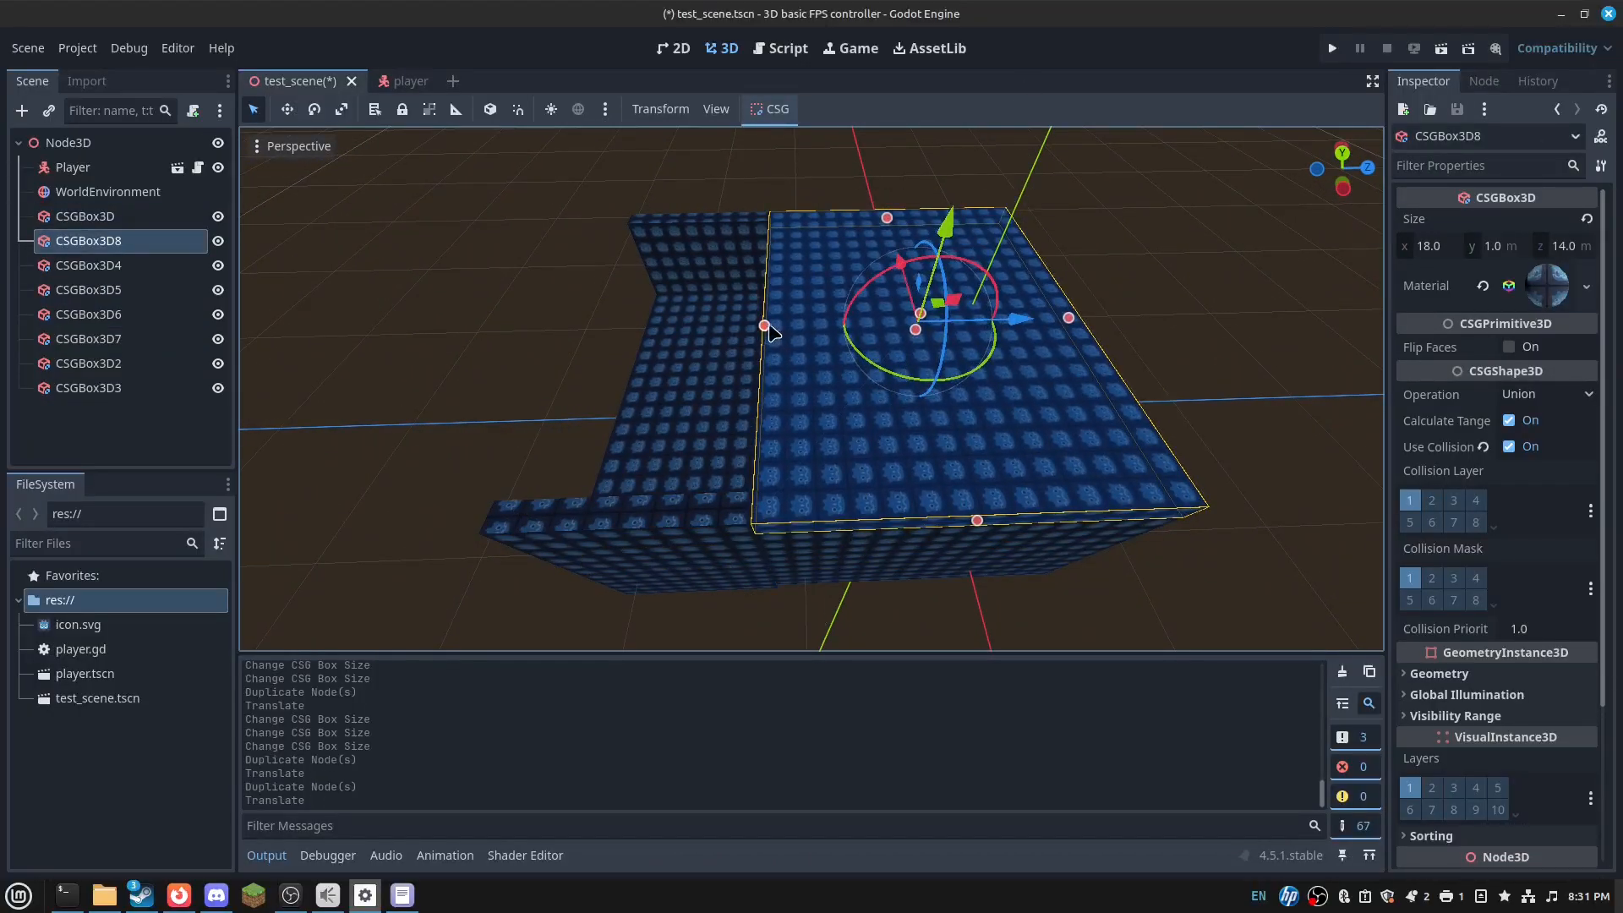
drag(578, 332, 554, 332)
middle_drag(553, 325, 538, 218)
drag(619, 247, 644, 253)
- Duplicate an inner wall box to start an 18×11×1 m end wall, CSGBox3D9
right_drag(644, 253, 487, 182)
key(a)
key(w)
key(s)
key(d)
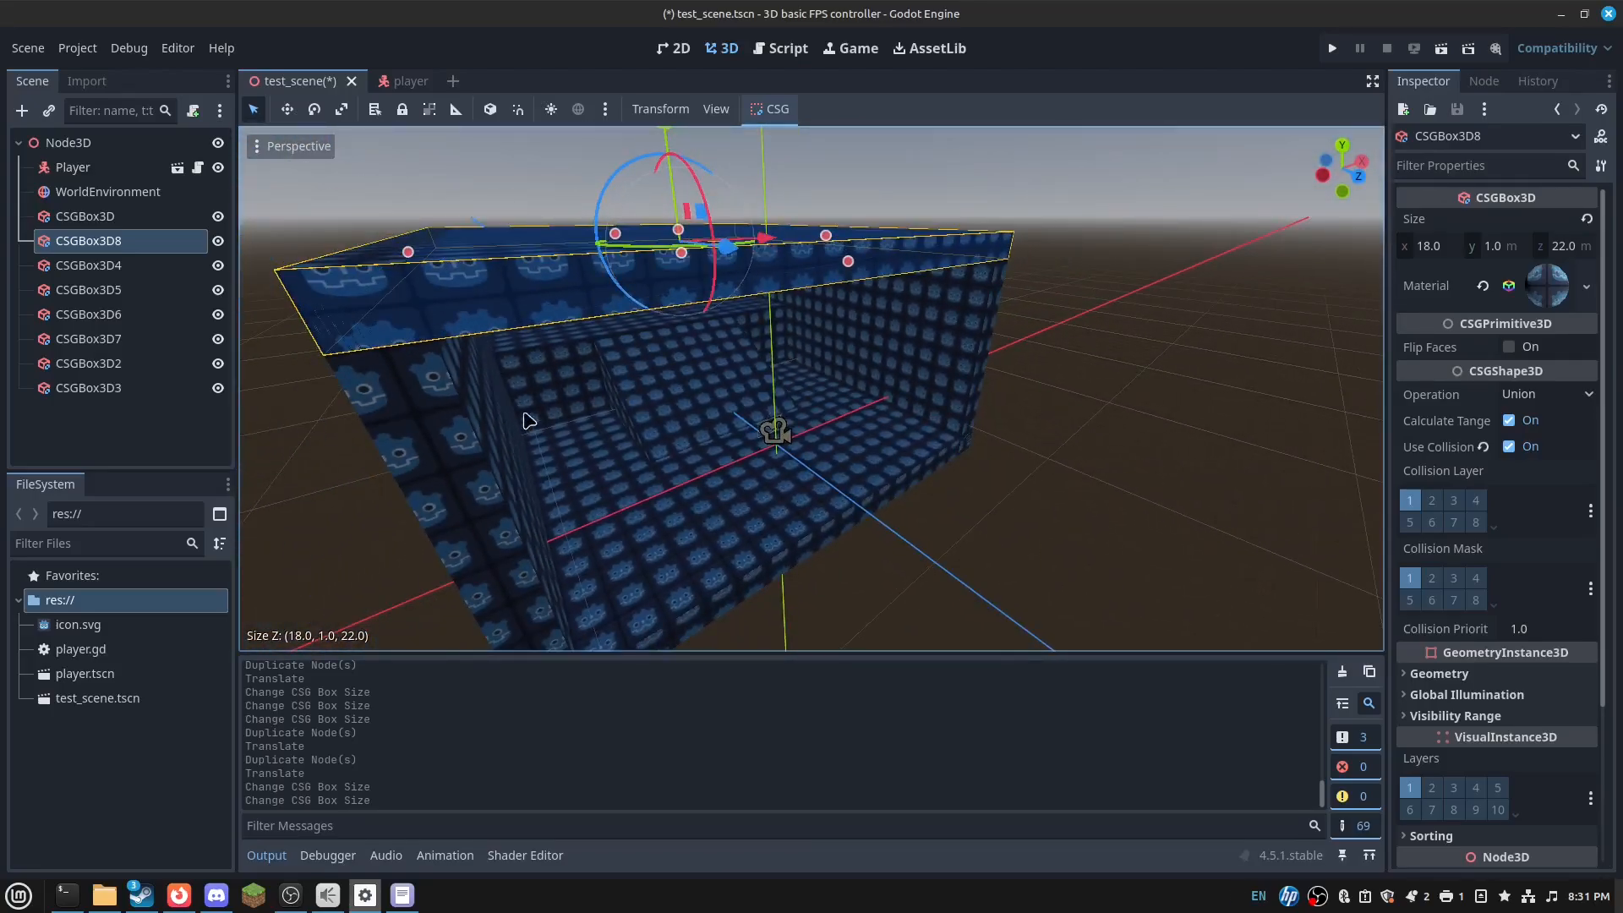
click(660, 343)
key(ctrl+d)
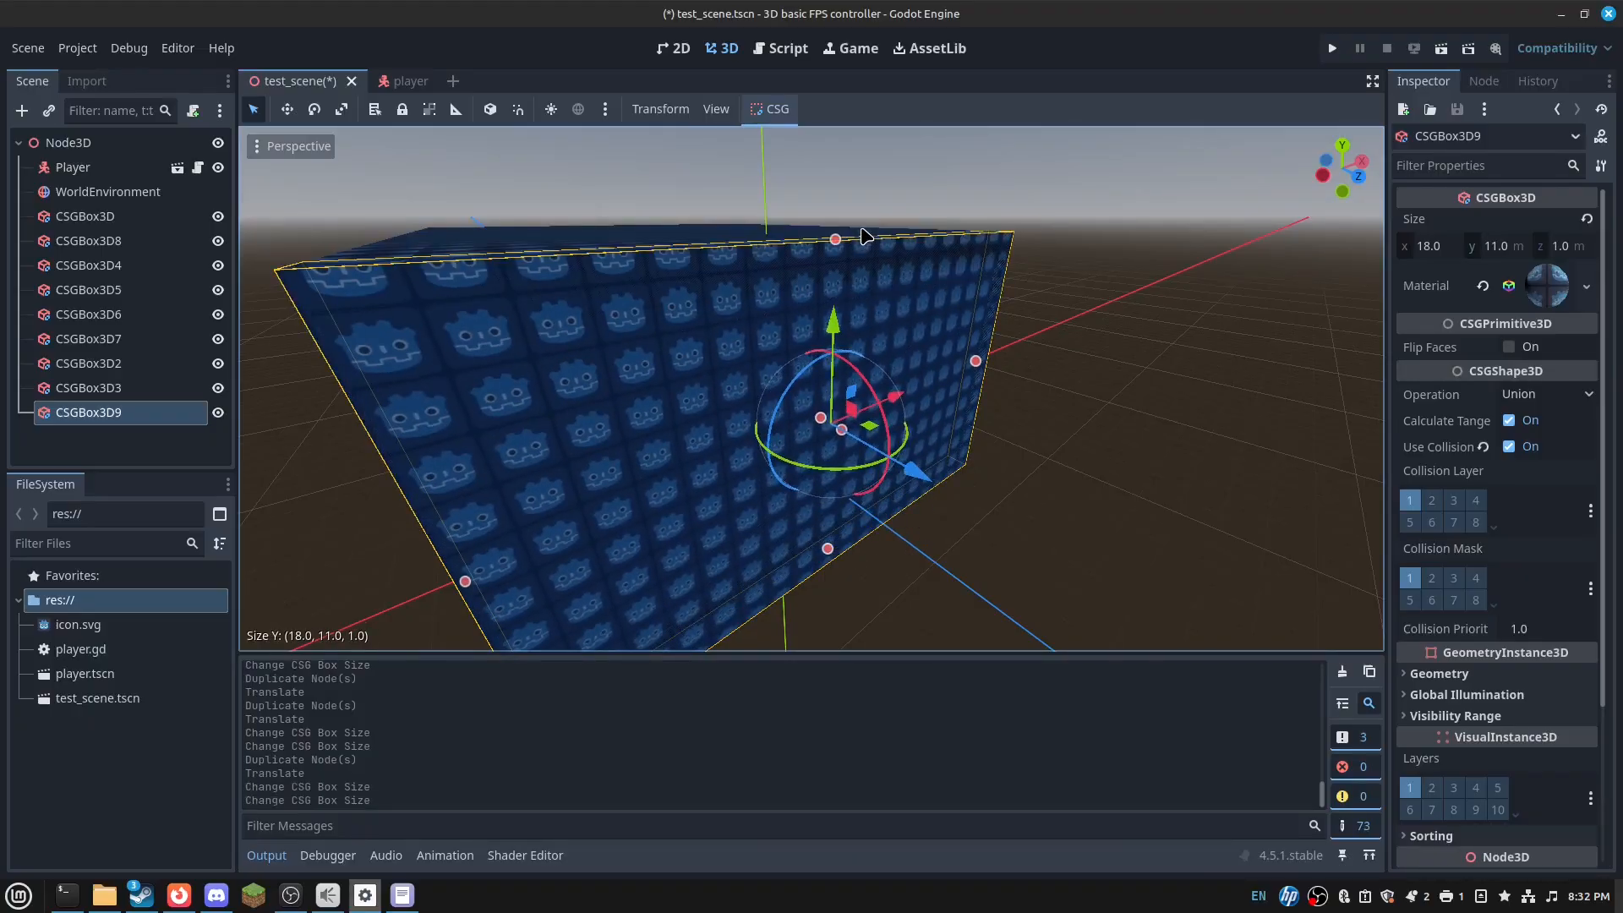
- Duplicate the end wall for the far side of the room
key(w)
right_drag(867, 237, 1103, 257)
key(s)
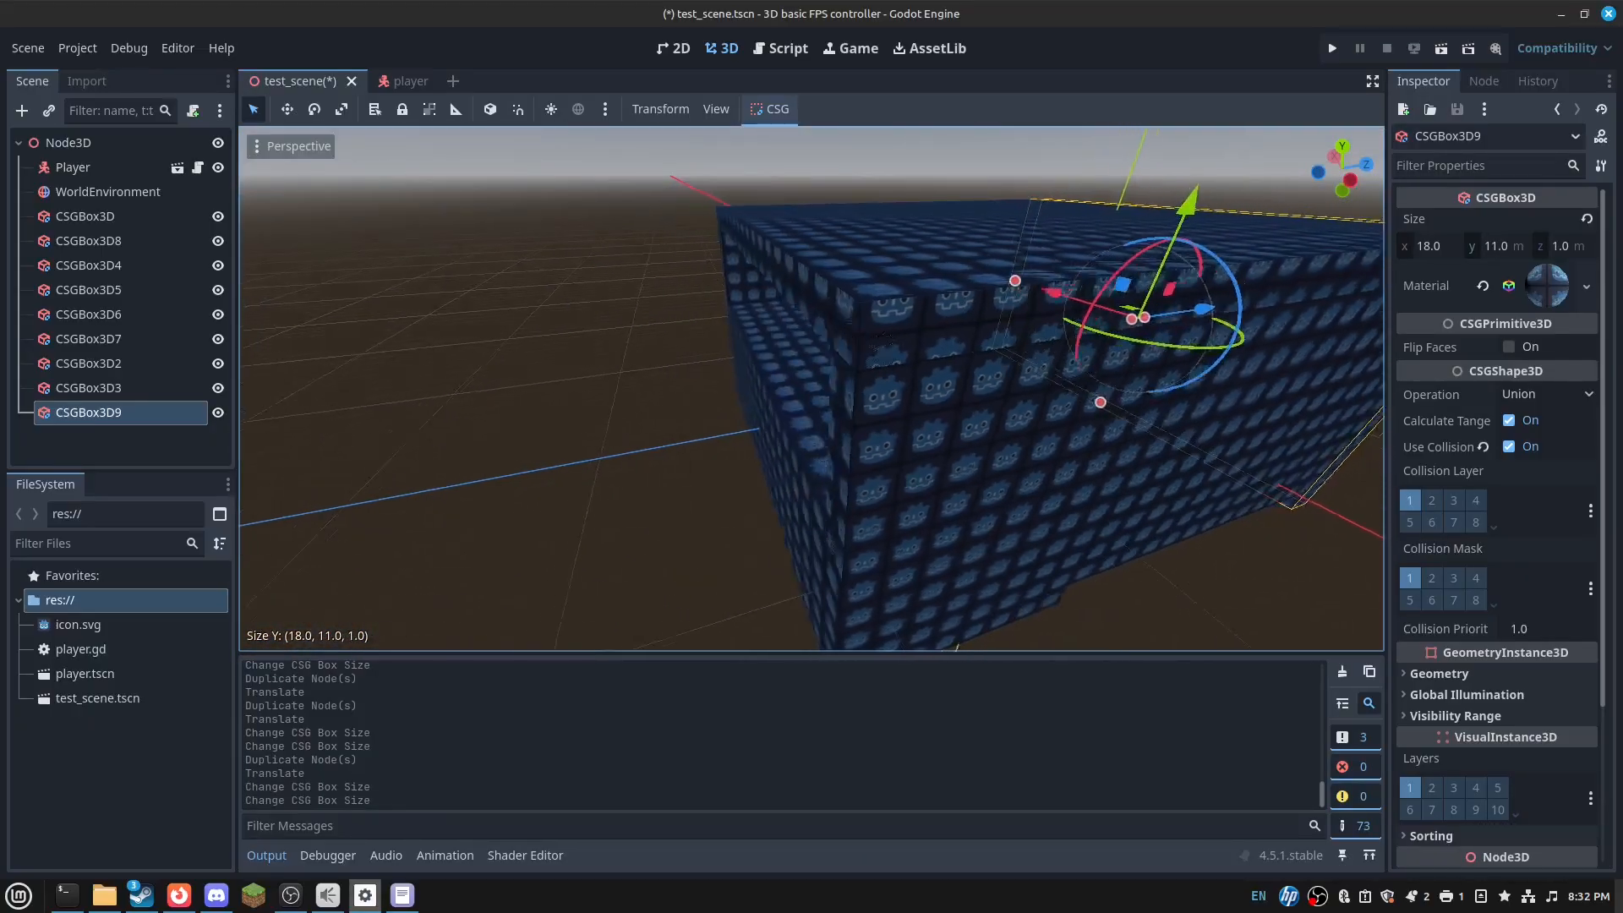
key(a)
key(ctrl+d)
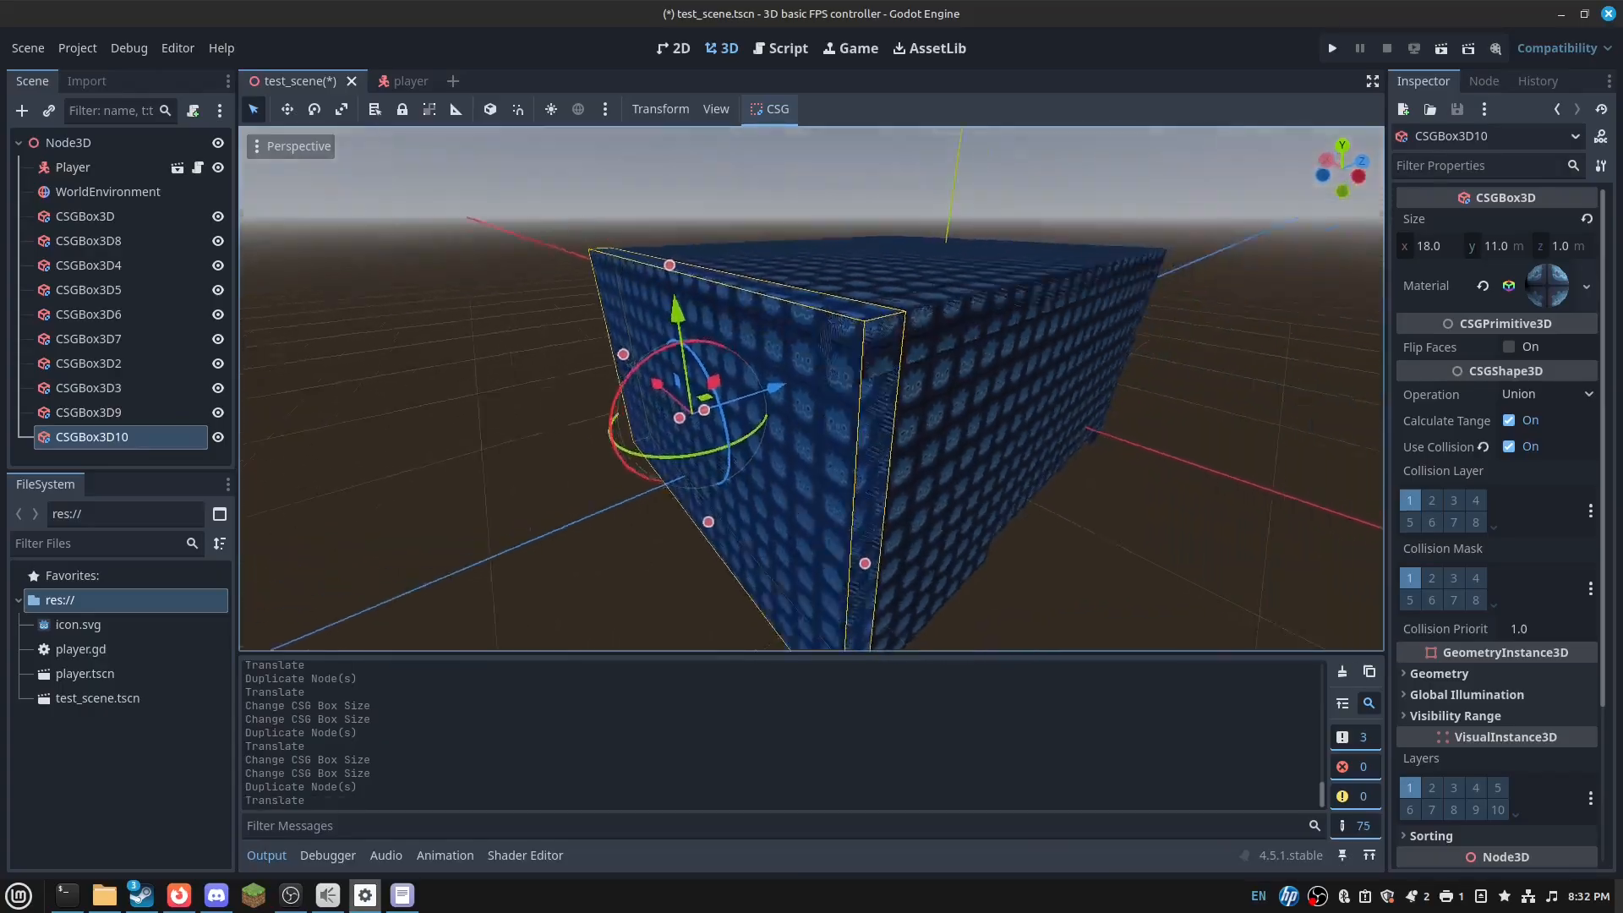
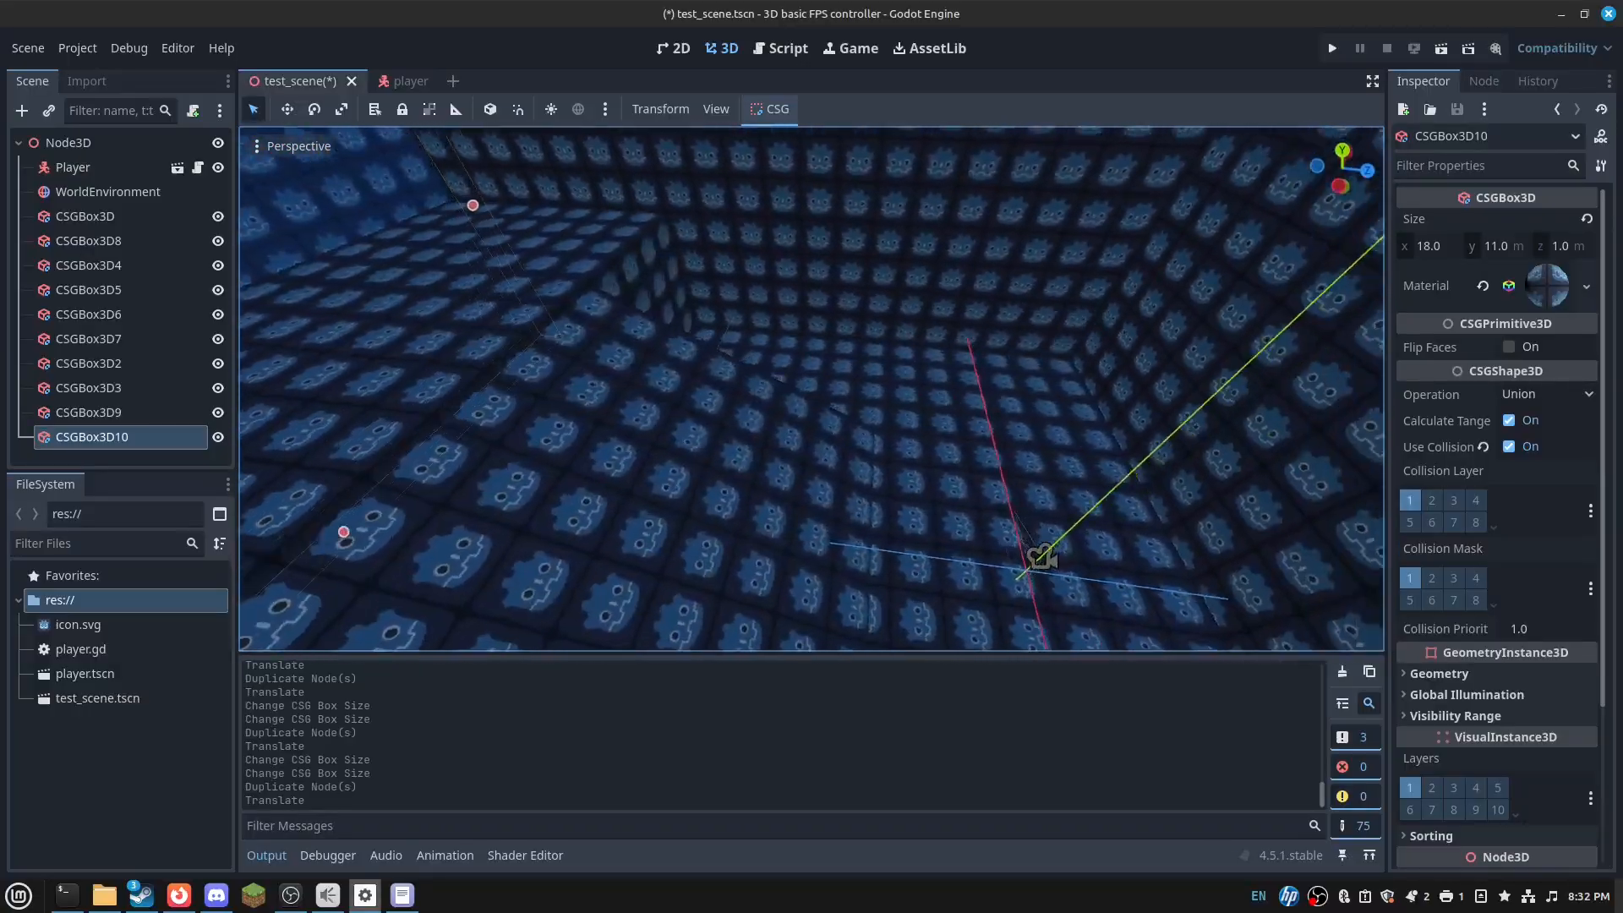
- Duplicate the tall tiled block CSGBox3D2 and slide the copy along X
click(927, 361)
key(ctrl+d)
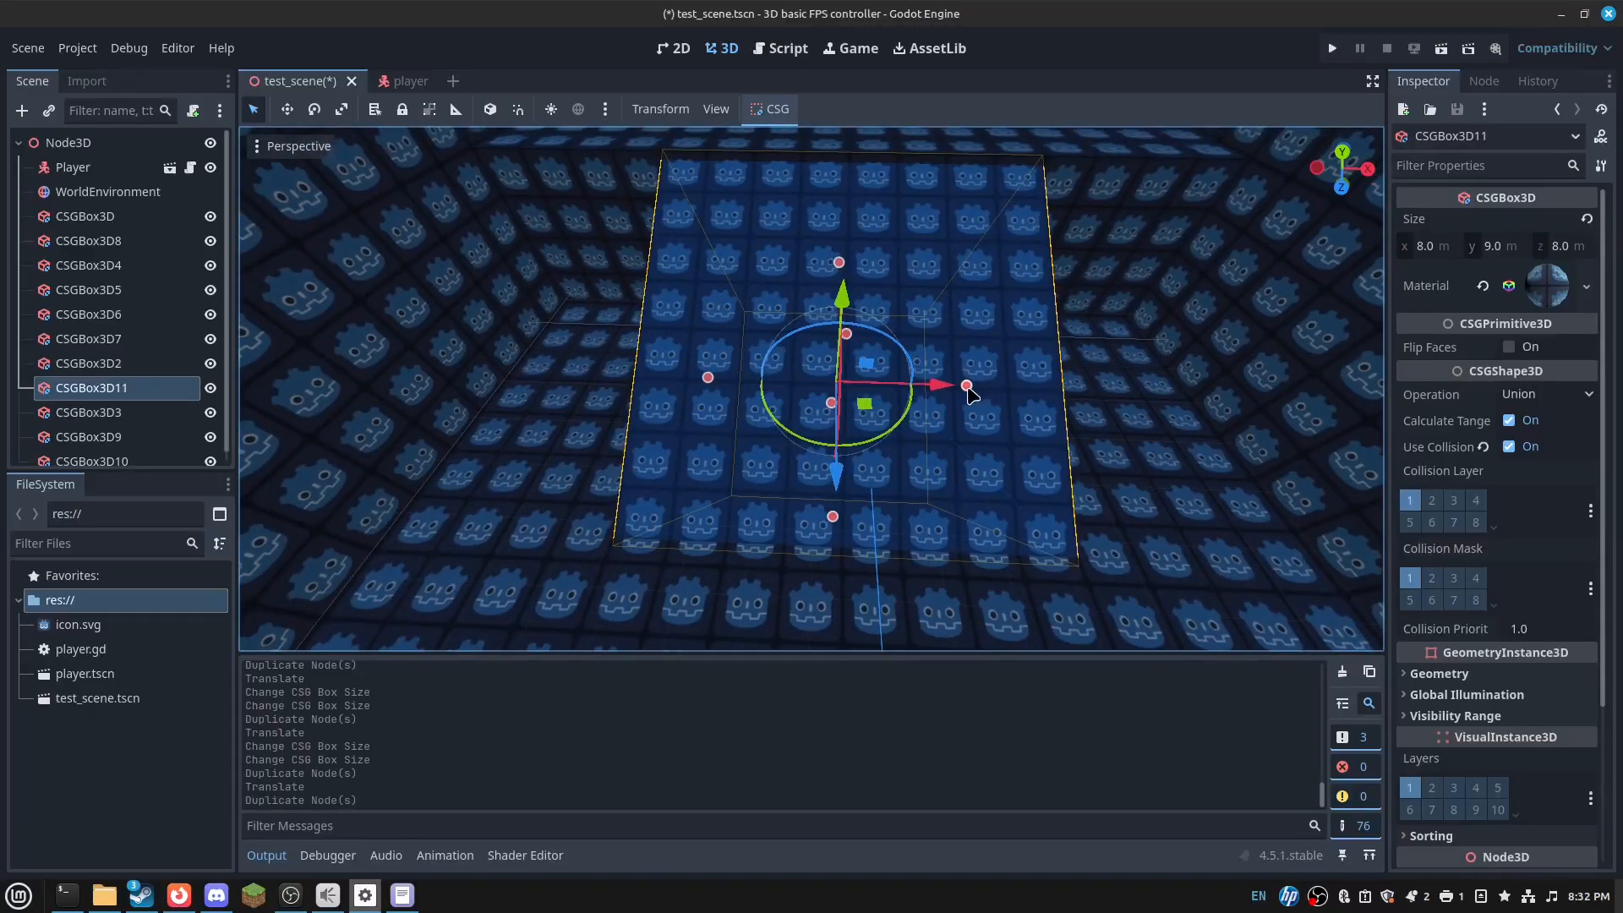
key(ctrl+z)
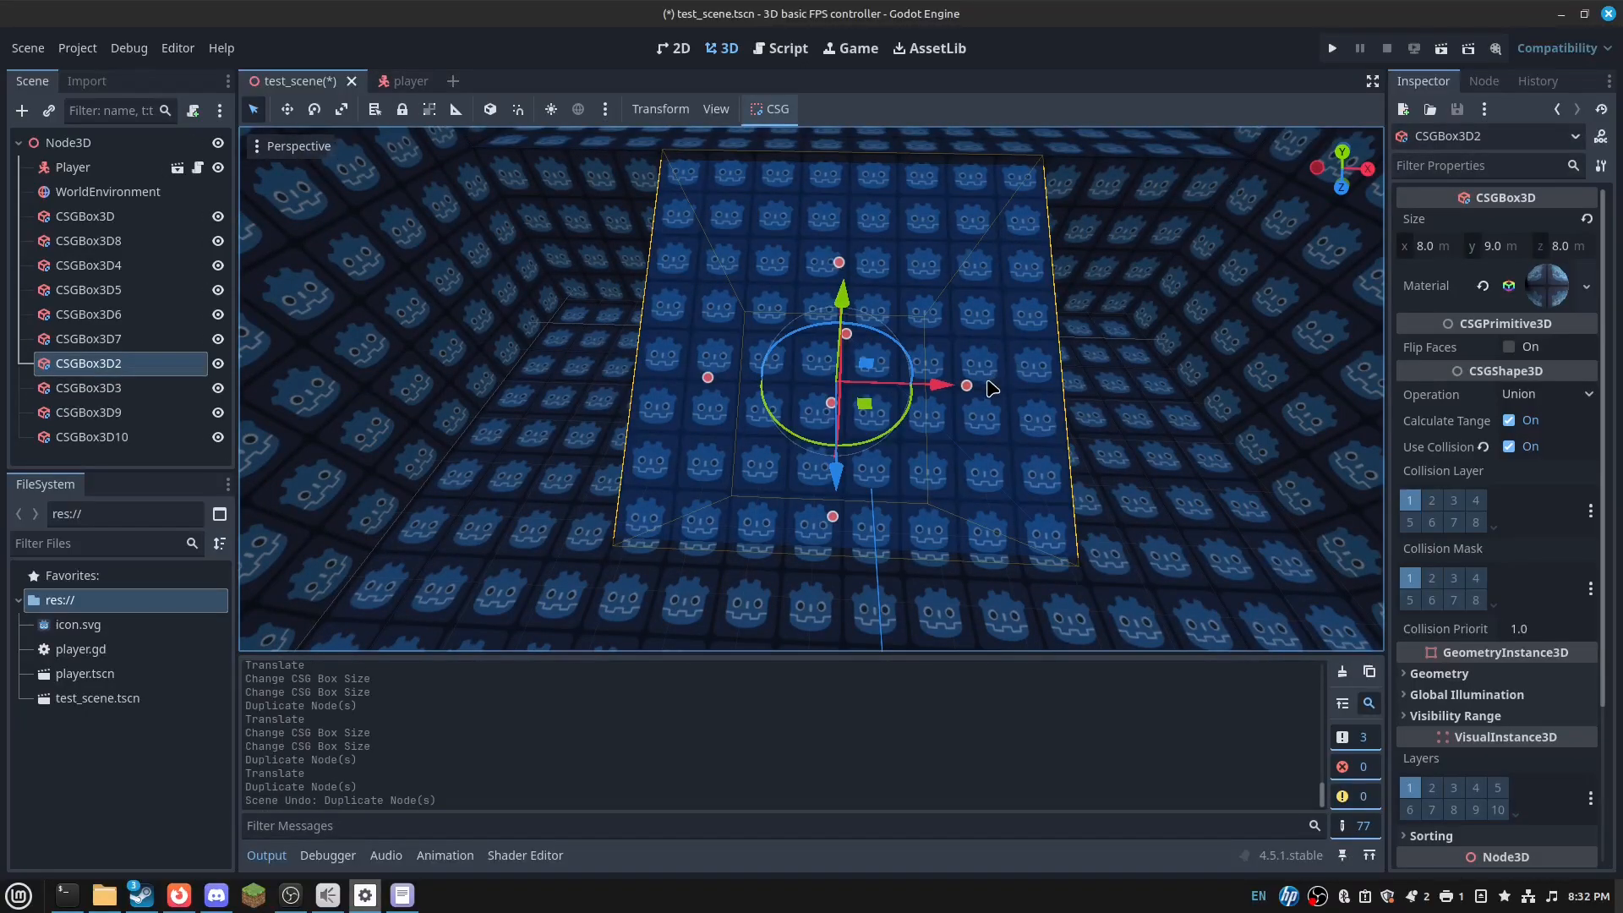
drag(960, 395, 970, 395)
drag(788, 378, 972, 410)
key(ctrl+d)
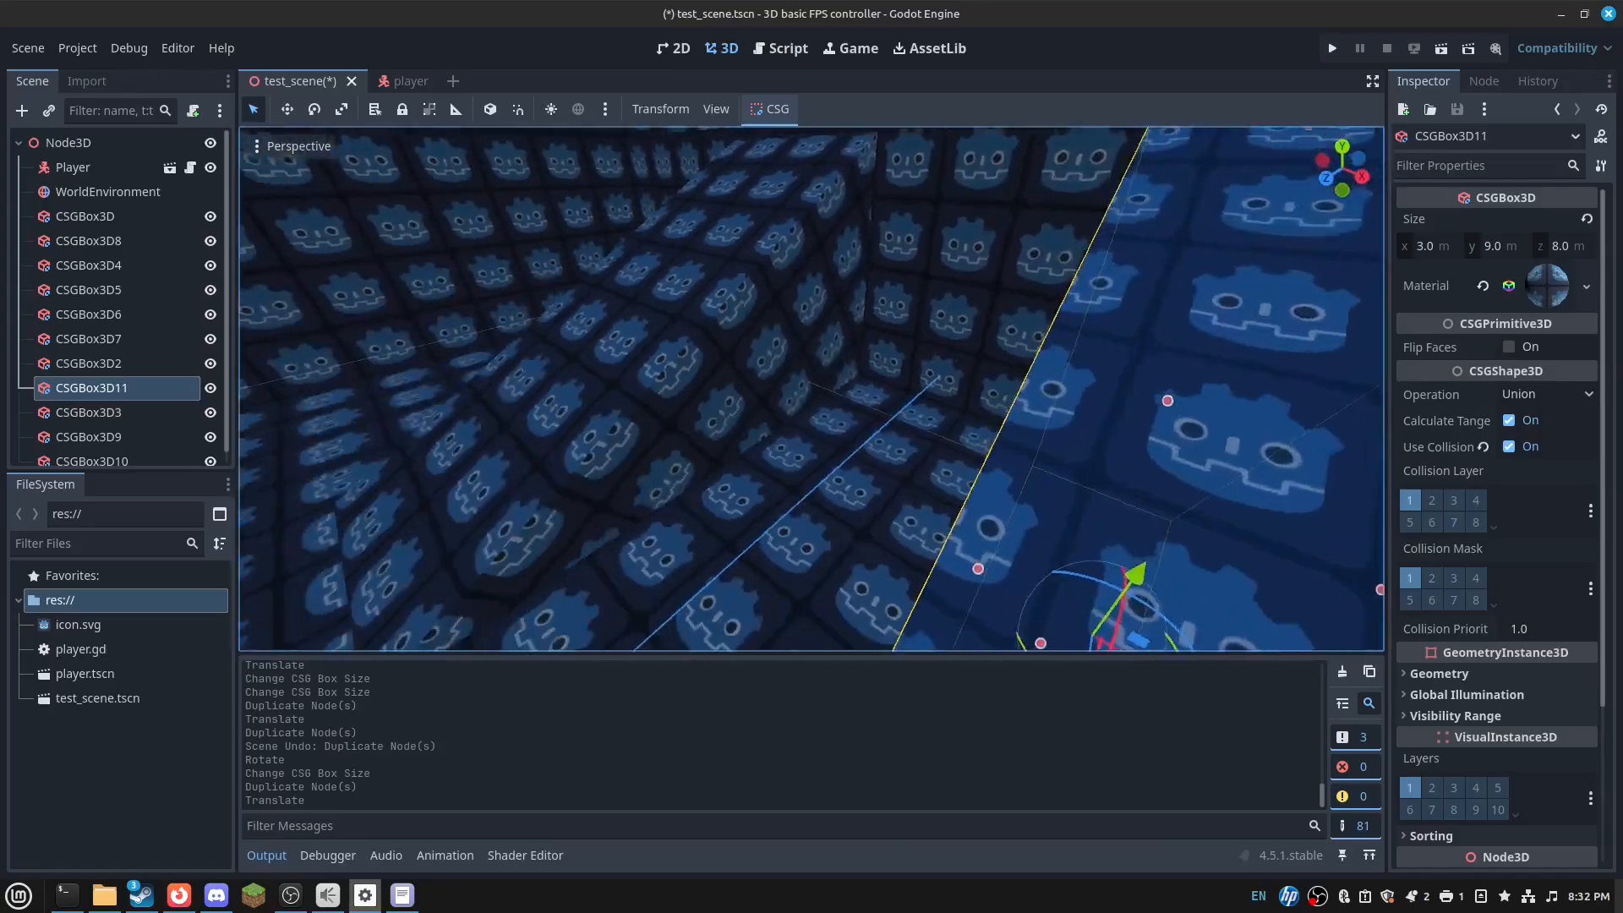
- Fly the view around the room to locate the new copy, CSGBox3D11
right_drag(811, 389, 837, 317)
key(s)
key(w)
key(s)
right_drag(732, 366, 732, 366)
key(w)
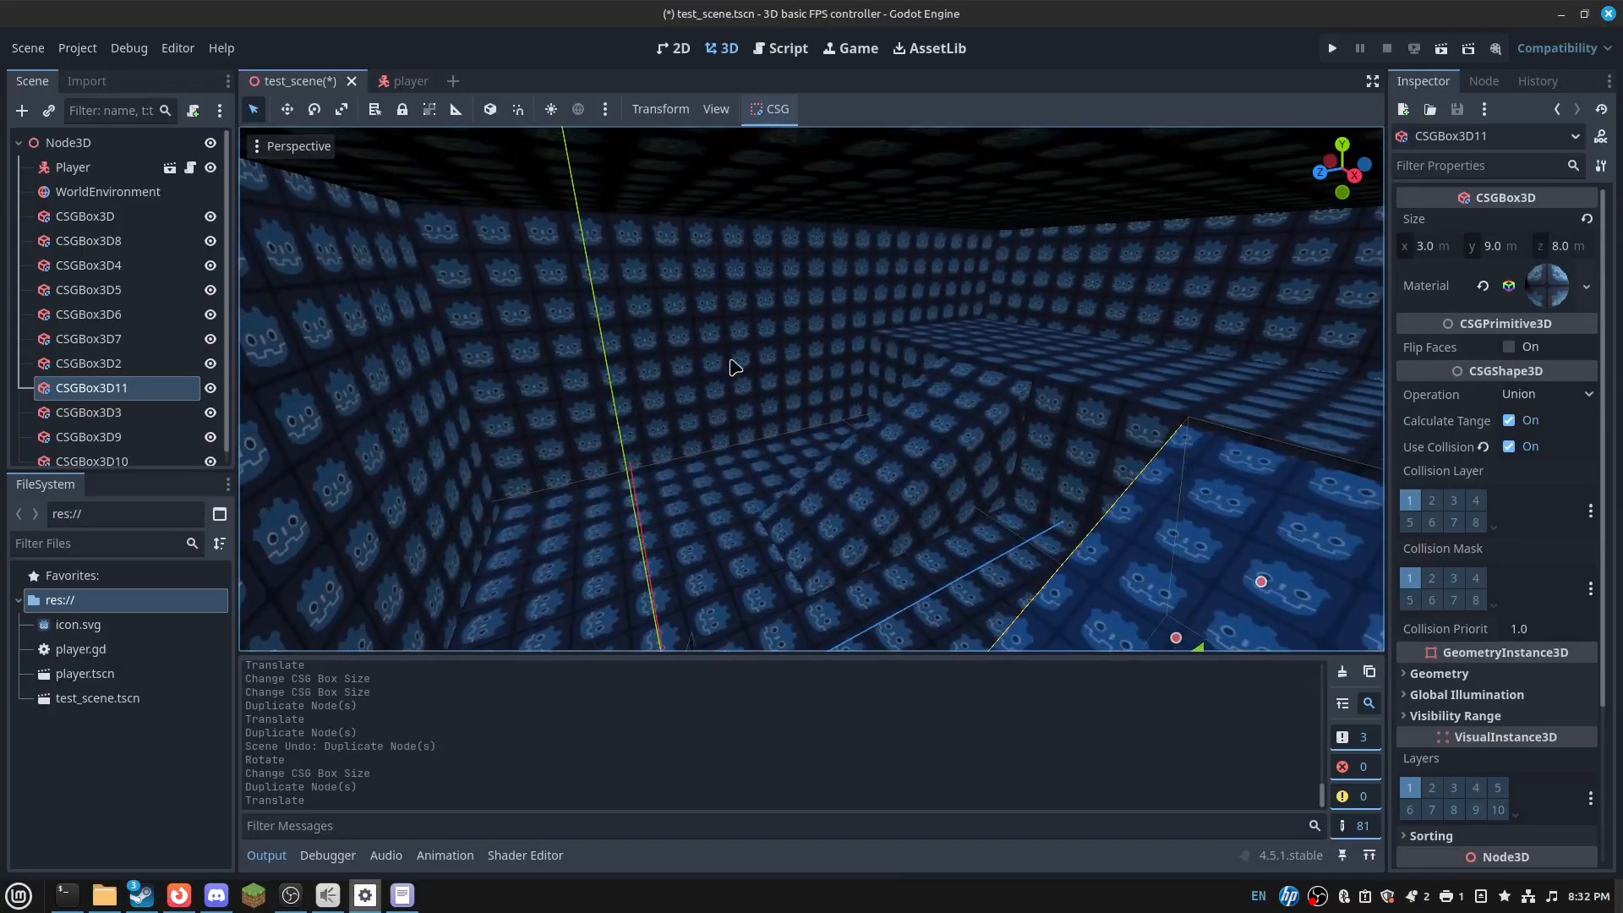
right_click(221, 143)
- Add an OmniLight3D high in the room with a 13 m radius and shadows enabled
click(245, 160)
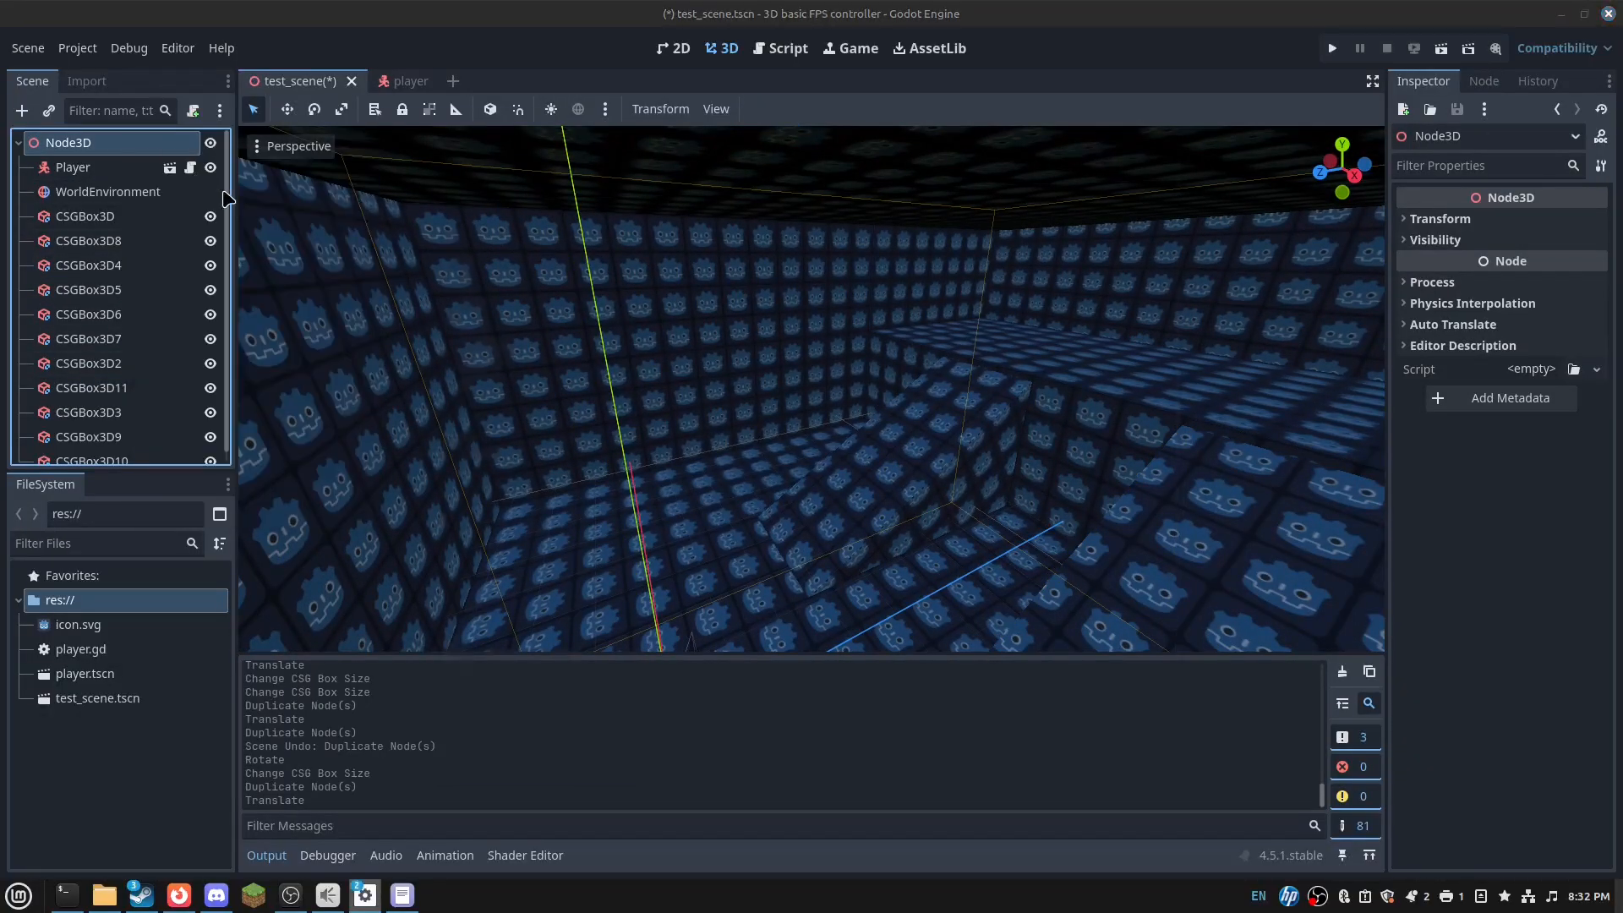
text(Pmni)
key(Return)
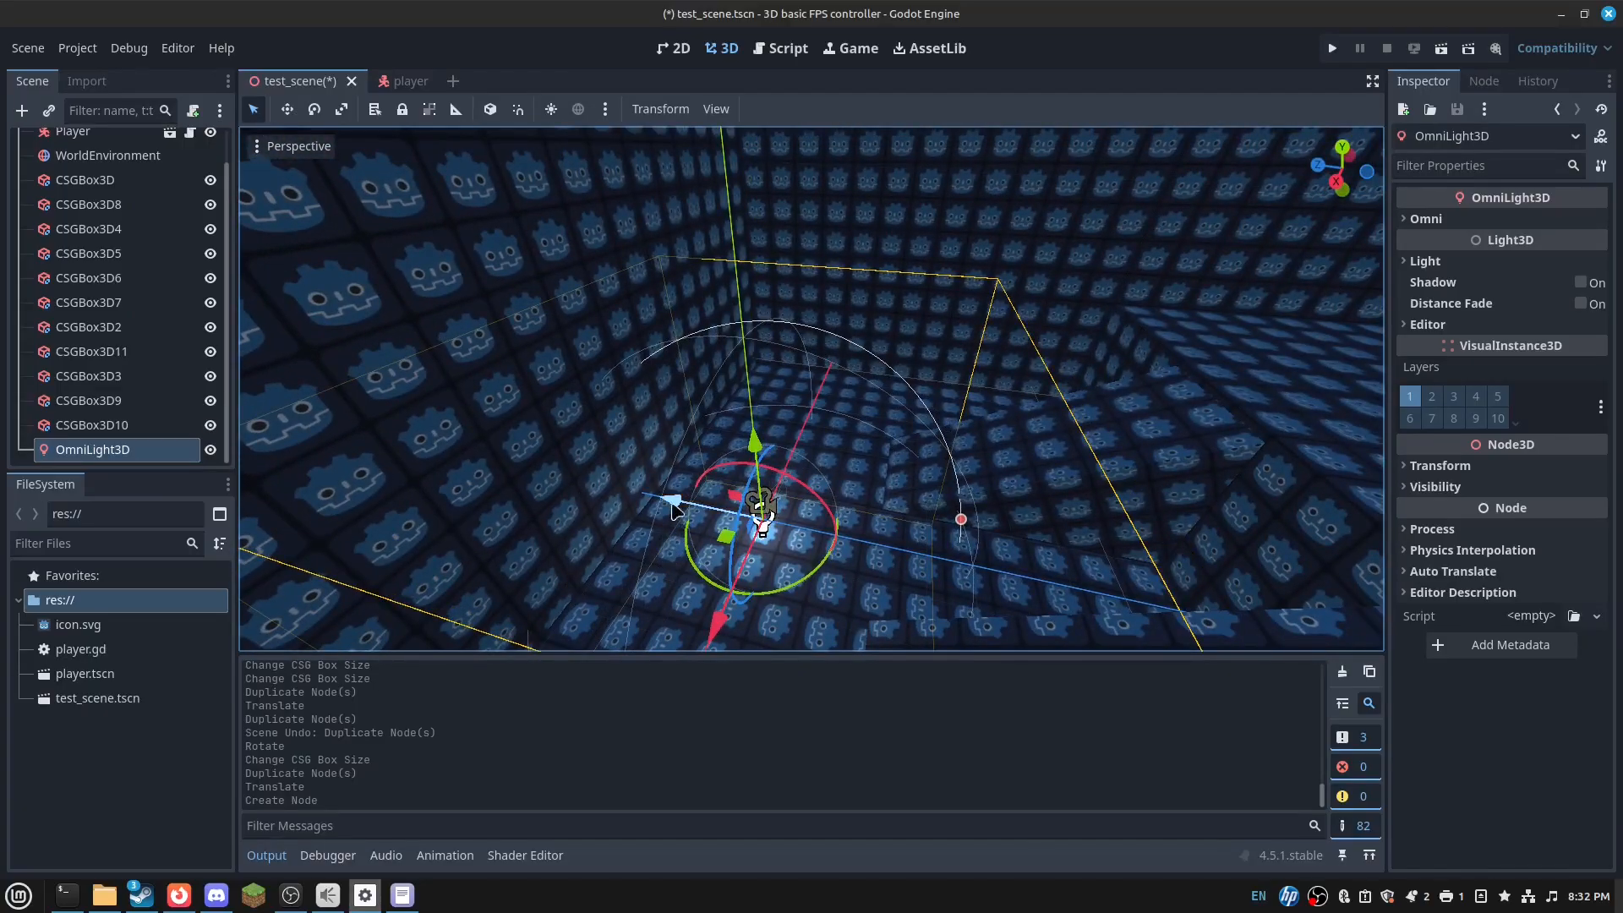
drag(674, 510, 1048, 367)
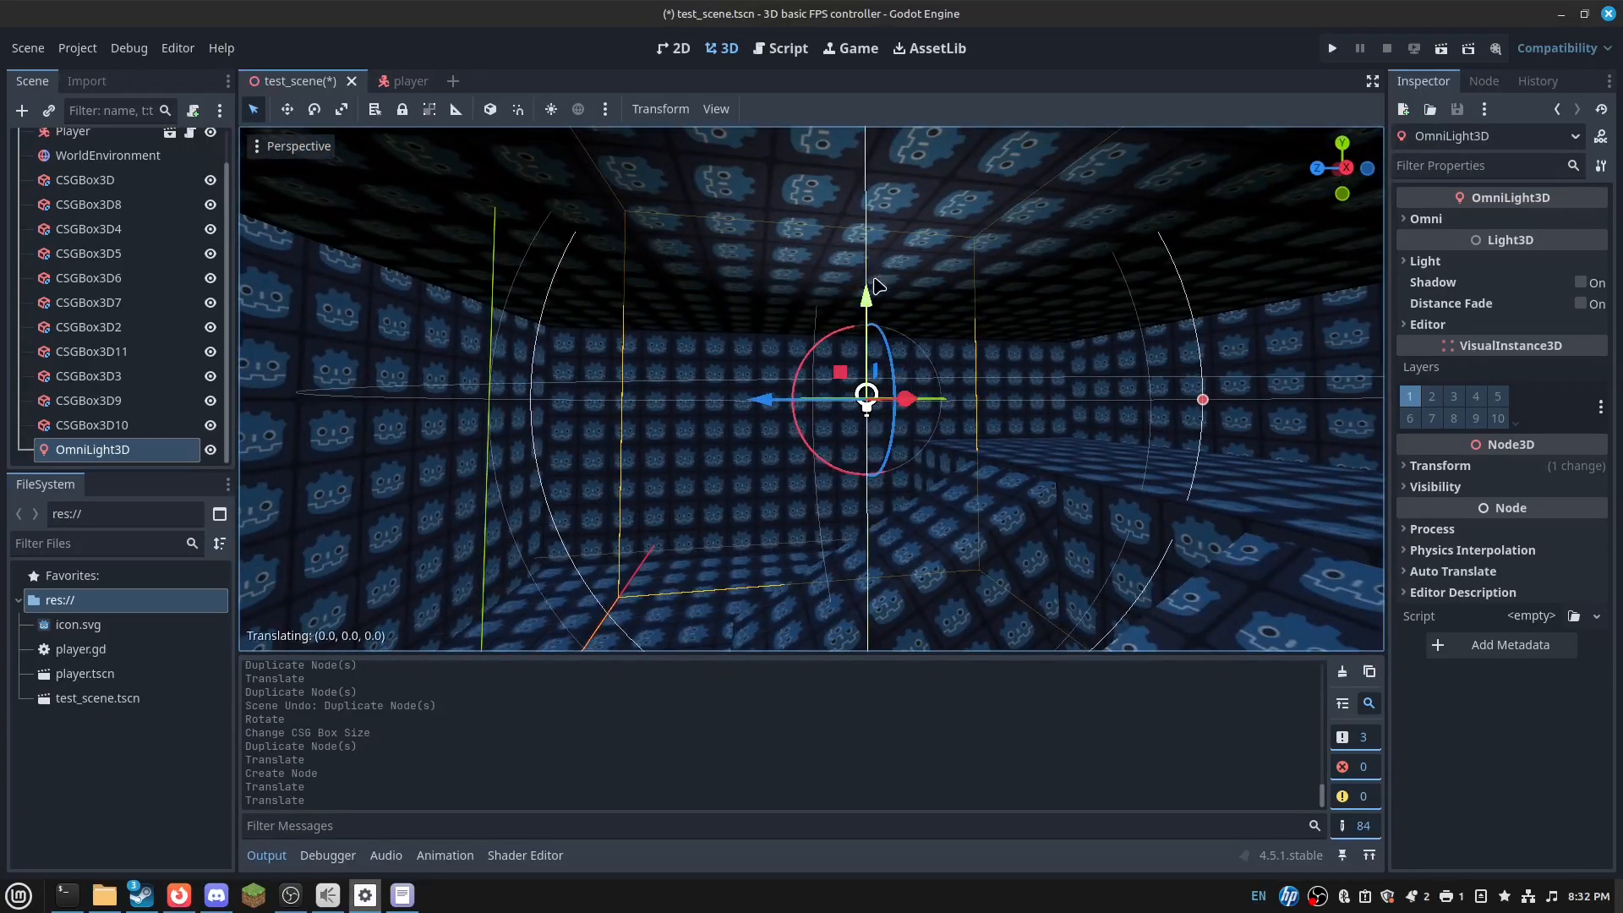
drag(880, 286, 1074, 271)
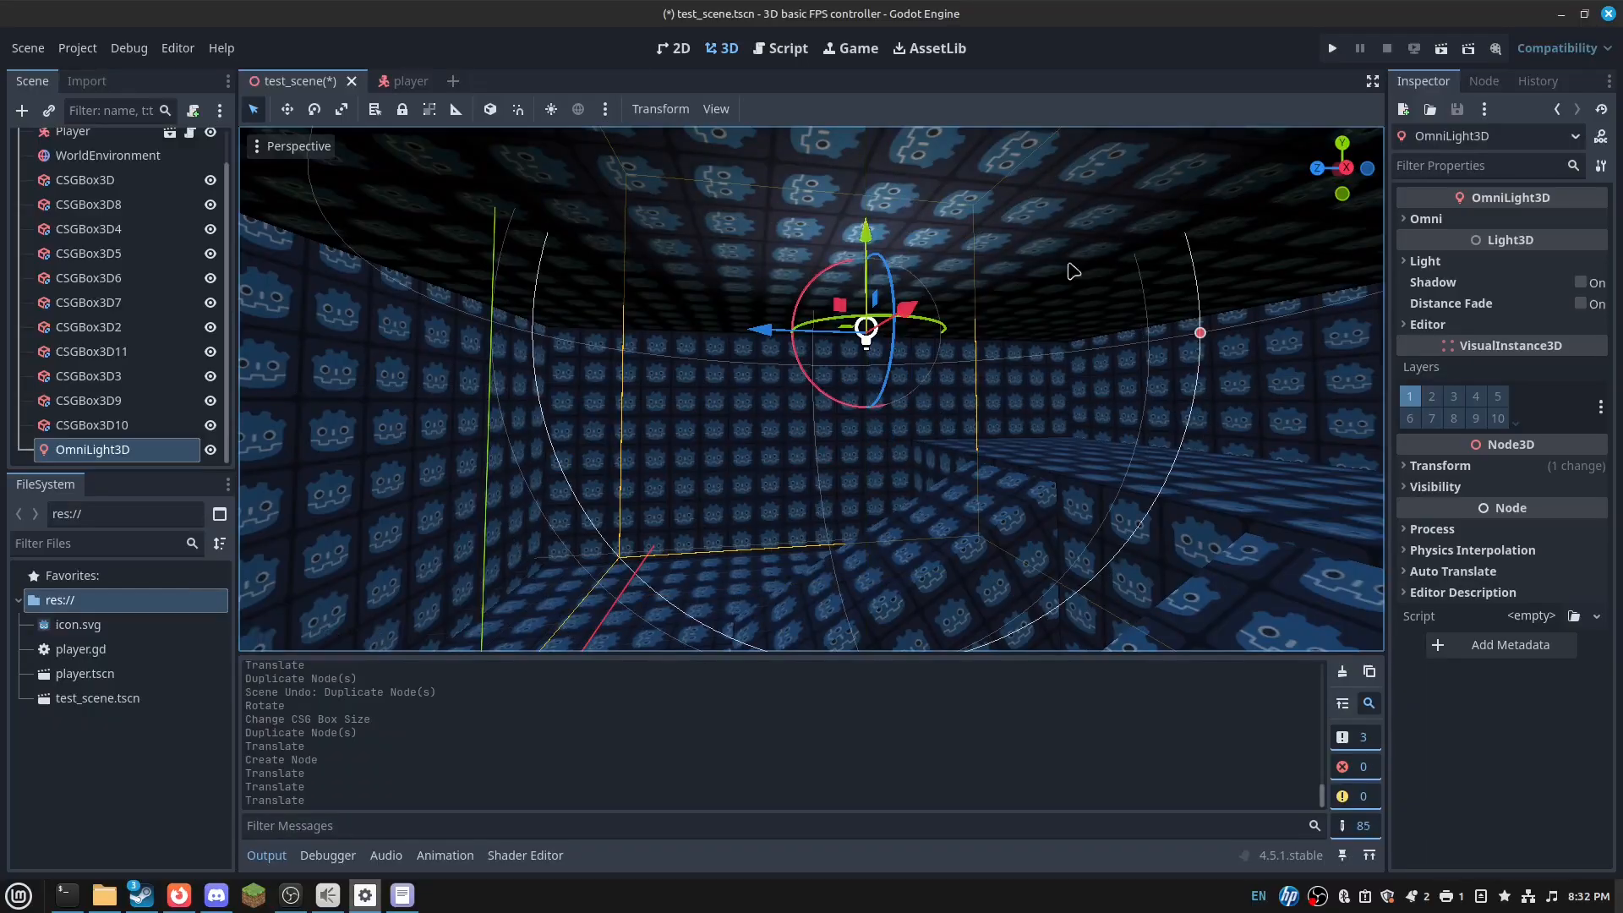
drag(1200, 332, 1370, 325)
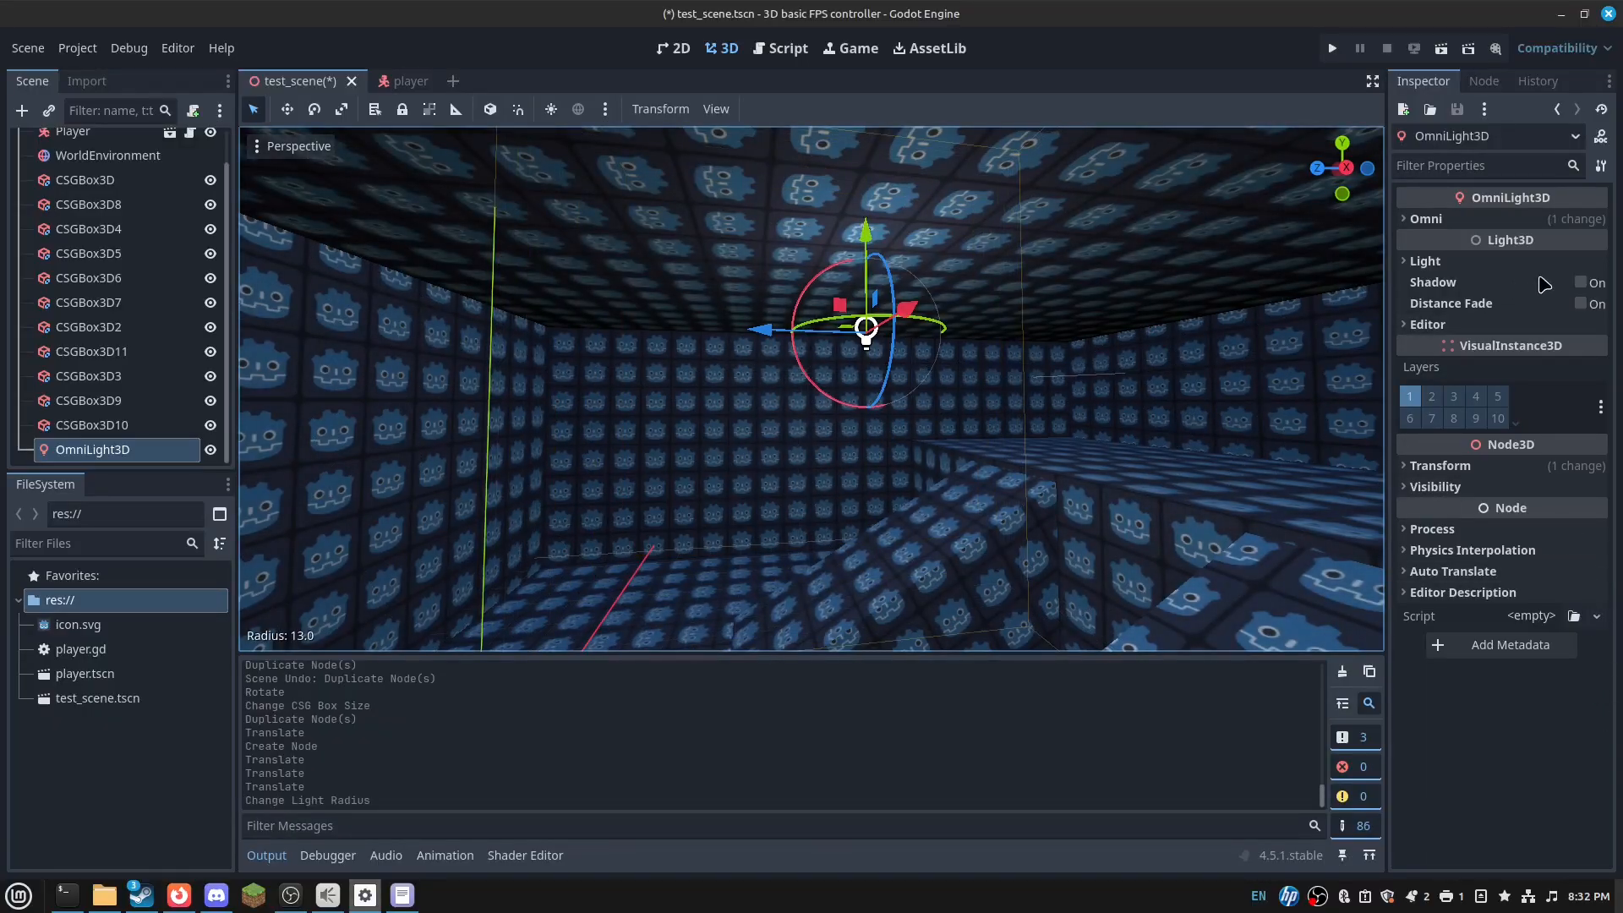
click(1580, 282)
right_drag(845, 287, 845, 355)
drag(752, 192, 809, 197)
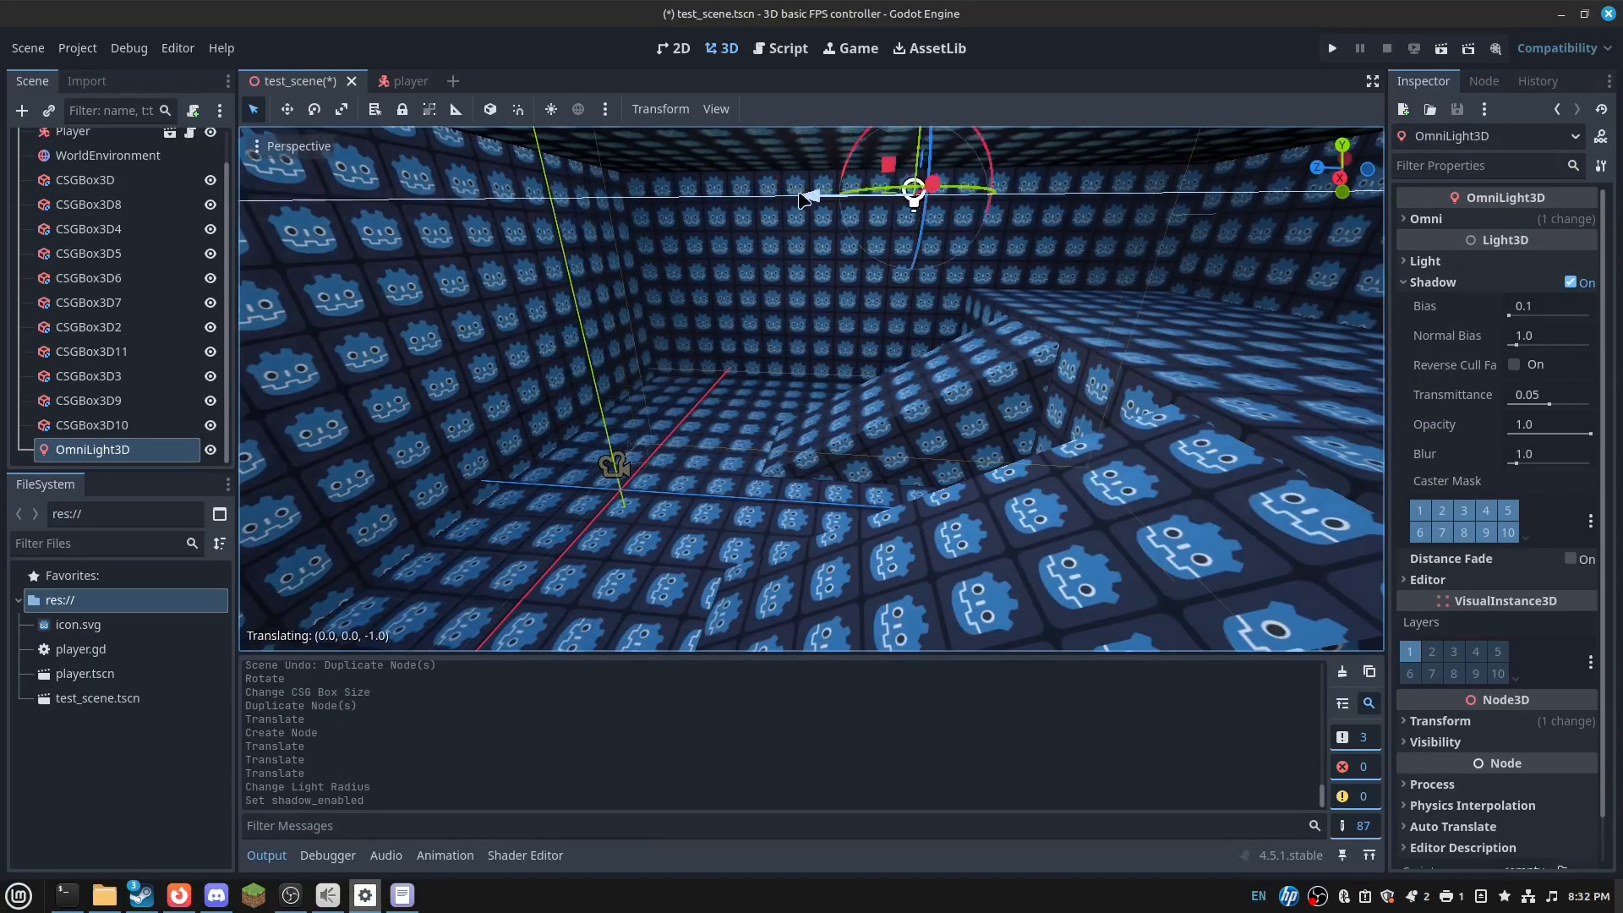
right_drag(807, 203, 676, 330)
- Duplicate the narrow 3 m block and place it under the floor CSGBox3D as a Subtraction
click(903, 517)
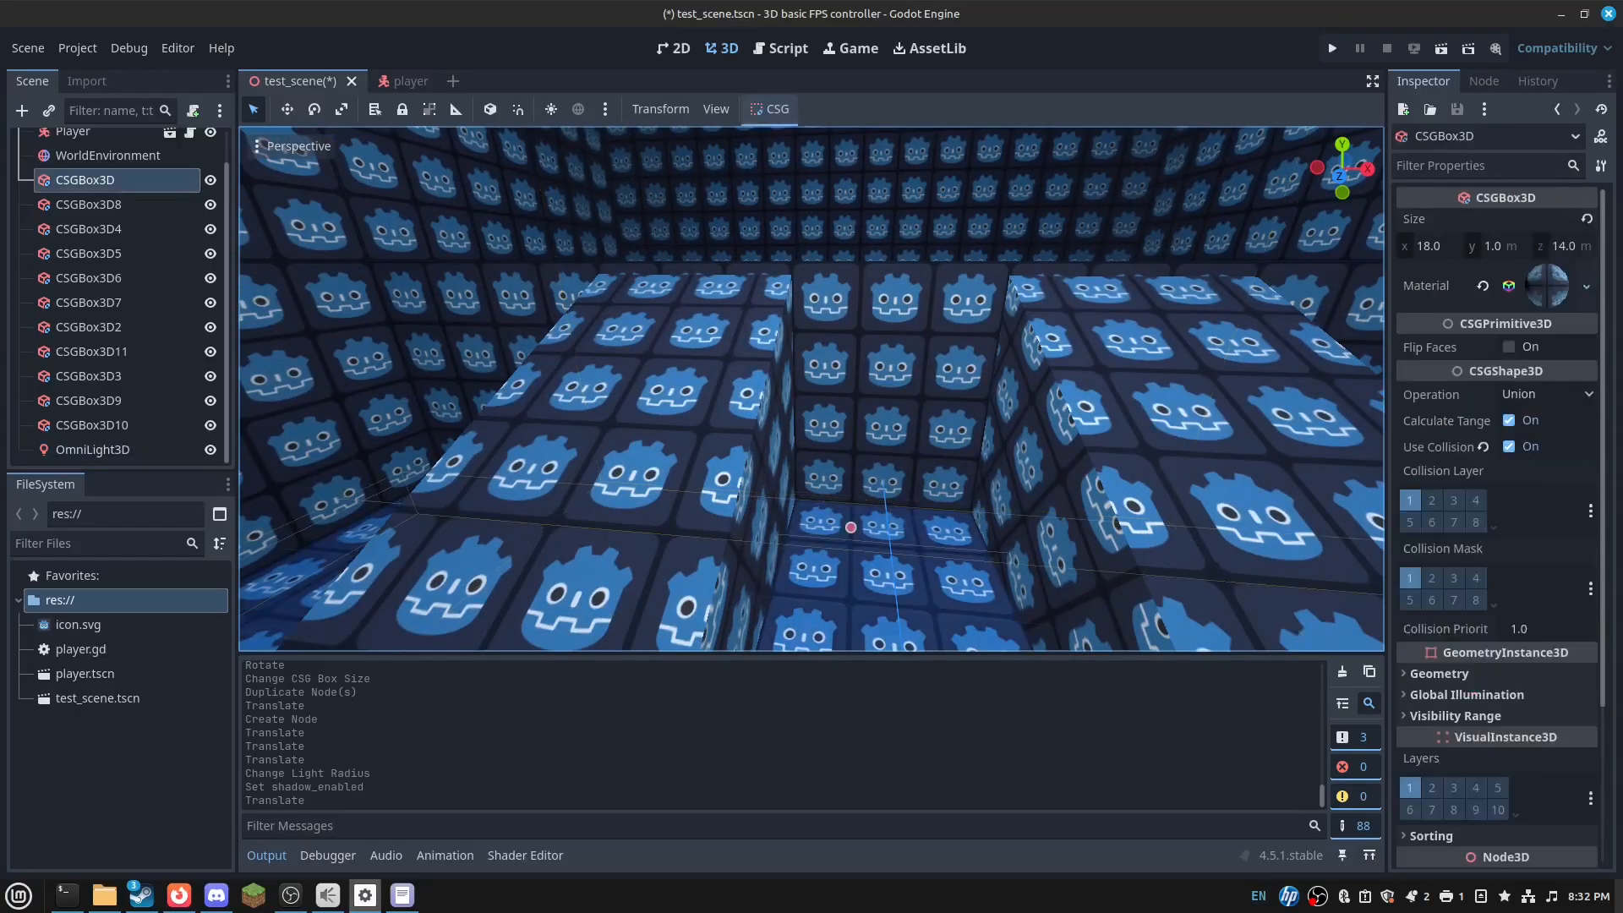
right_drag(903, 517, 938, 575)
right_drag(879, 397, 930, 408)
click(947, 422)
key(ctrl+d)
drag(971, 448, 909, 454)
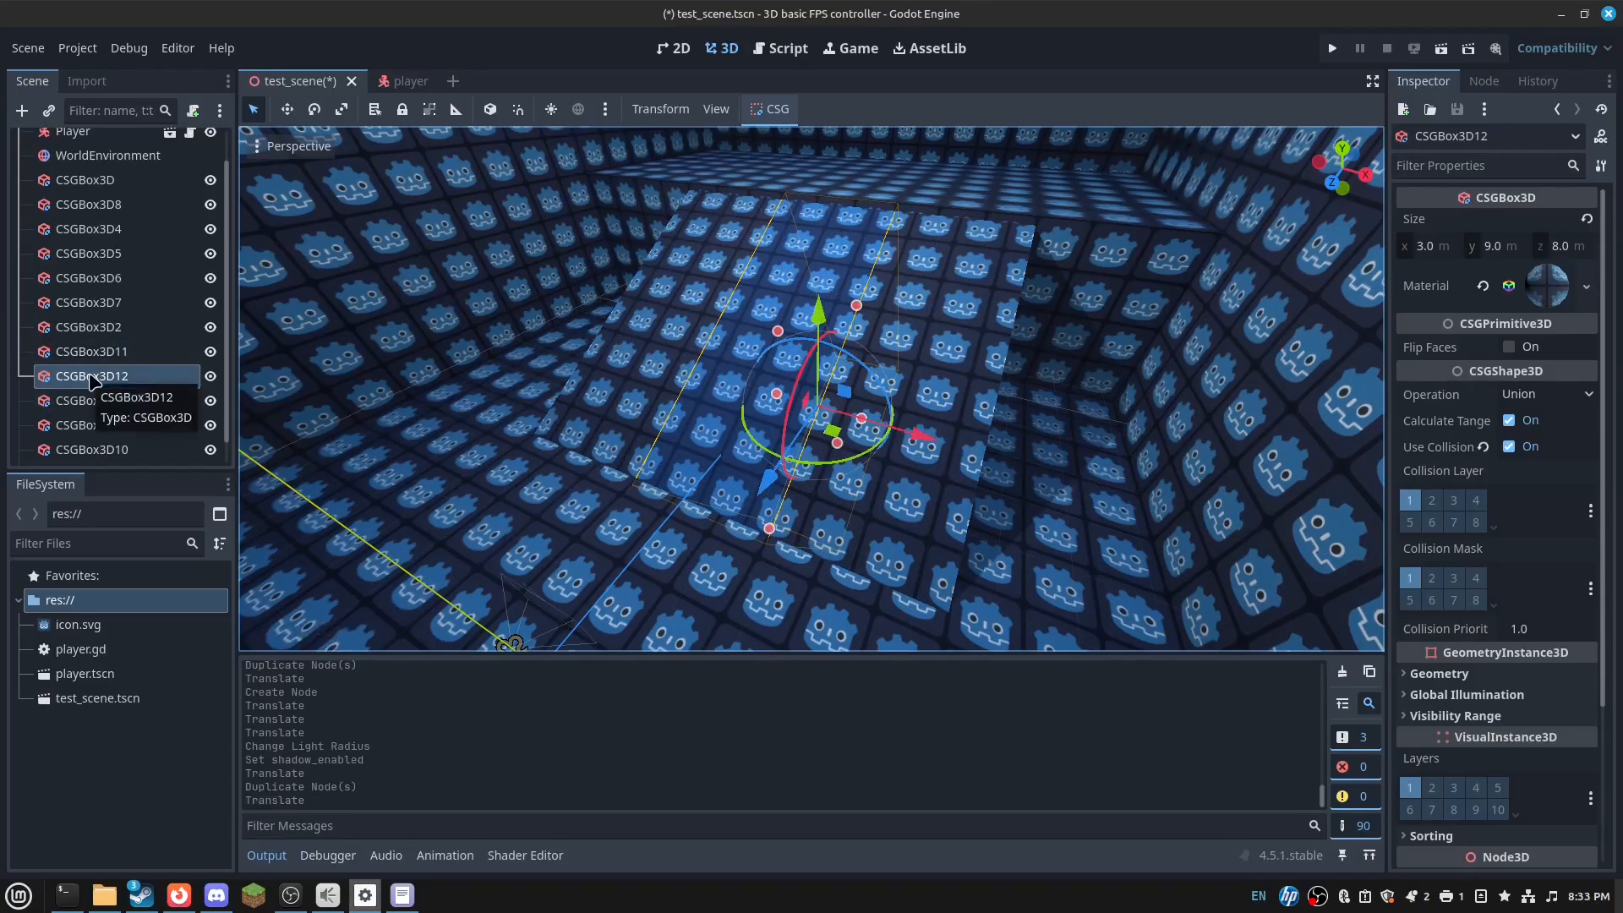
drag(99, 378, 95, 216)
drag(1576, 282, 1549, 299)
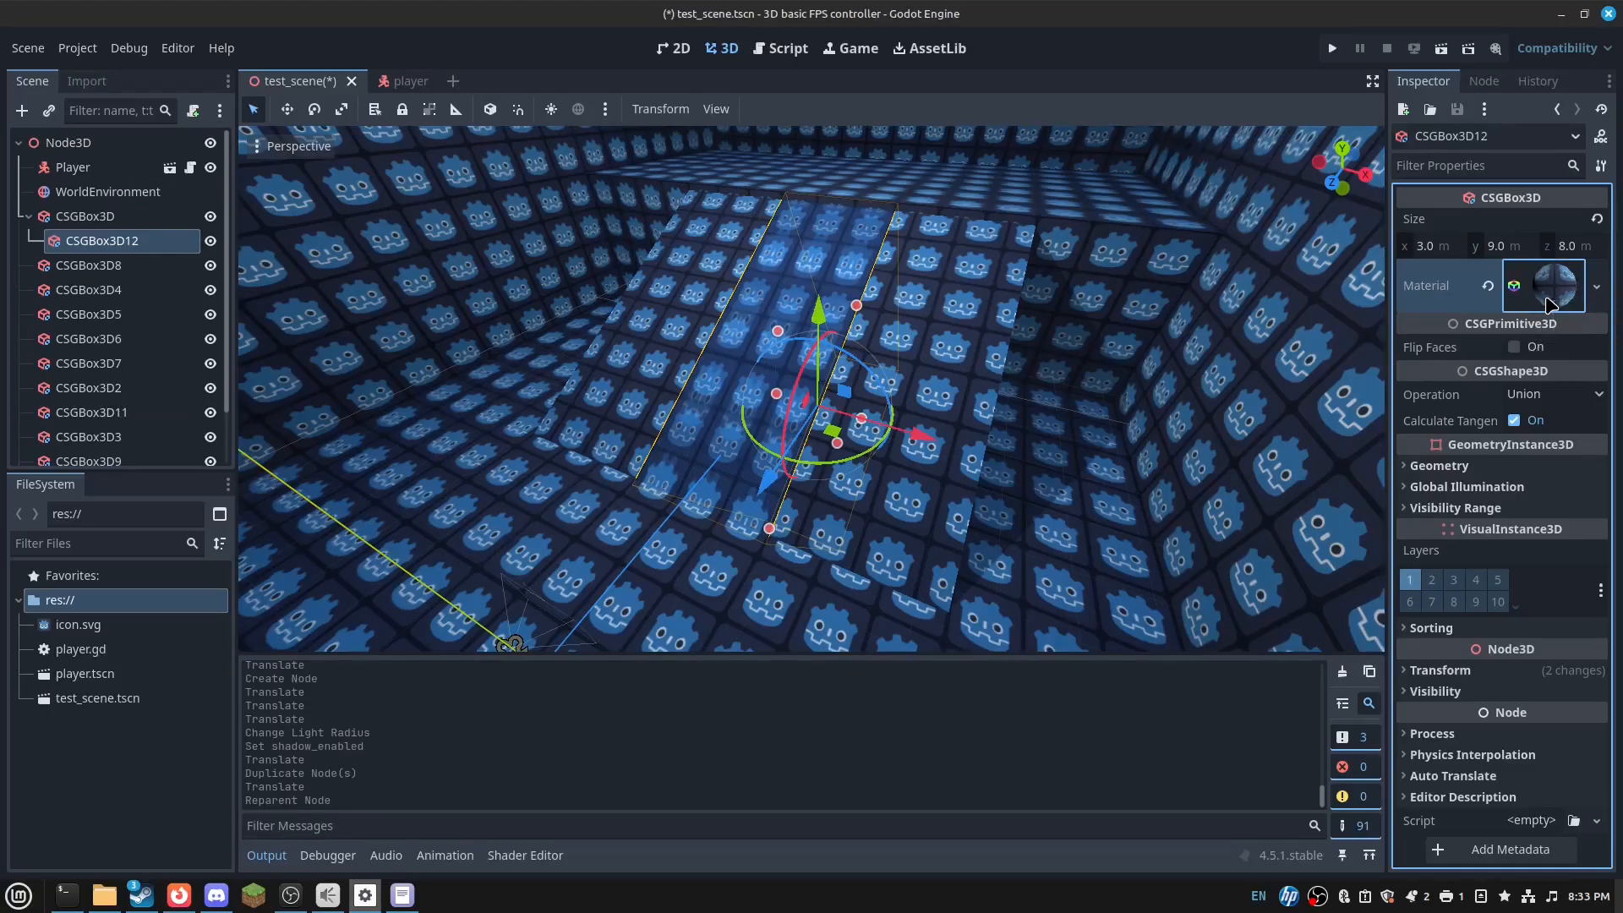
click(1576, 395)
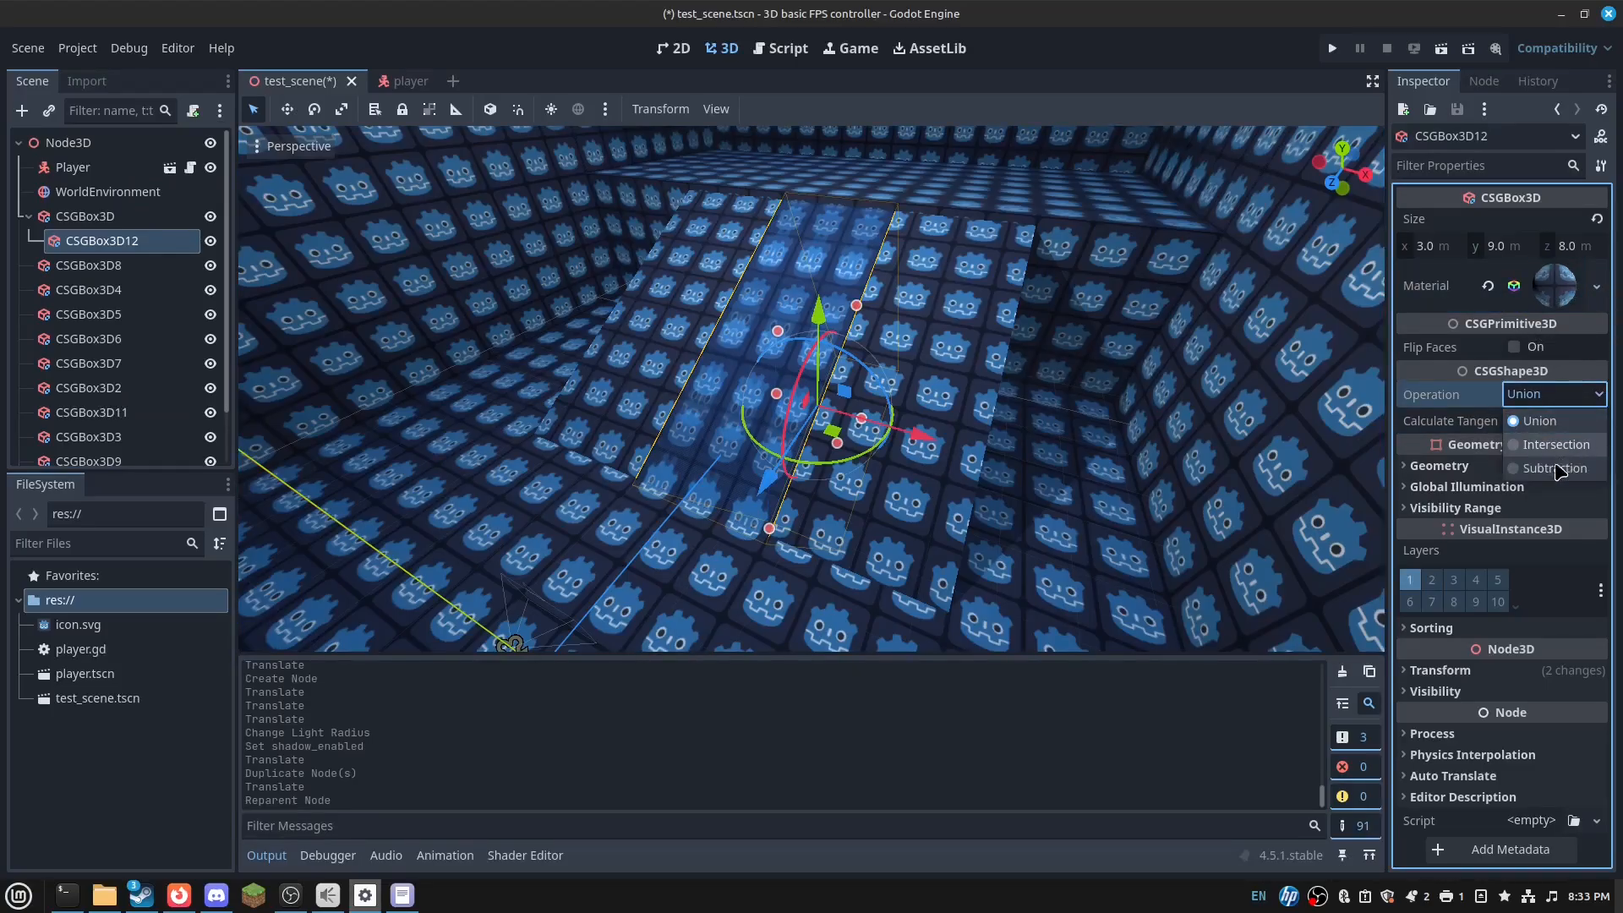
click(1514, 473)
mouse_move(1066, 373)
right_down()
mouse_move(1044, 397)
mouse_move(1336, 398)
mouse_move(1133, 372)
mouse_move(1184, 406)
mouse_move(1124, 380)
mouse_move(1200, 364)
mouse_move(1184, 440)
mouse_move(1124, 422)
mouse_move(1120, 368)
mouse_move(1099, 376)
right_up()
key(w)
key(s)
key(w)
key(w)
key(s)
key(w)
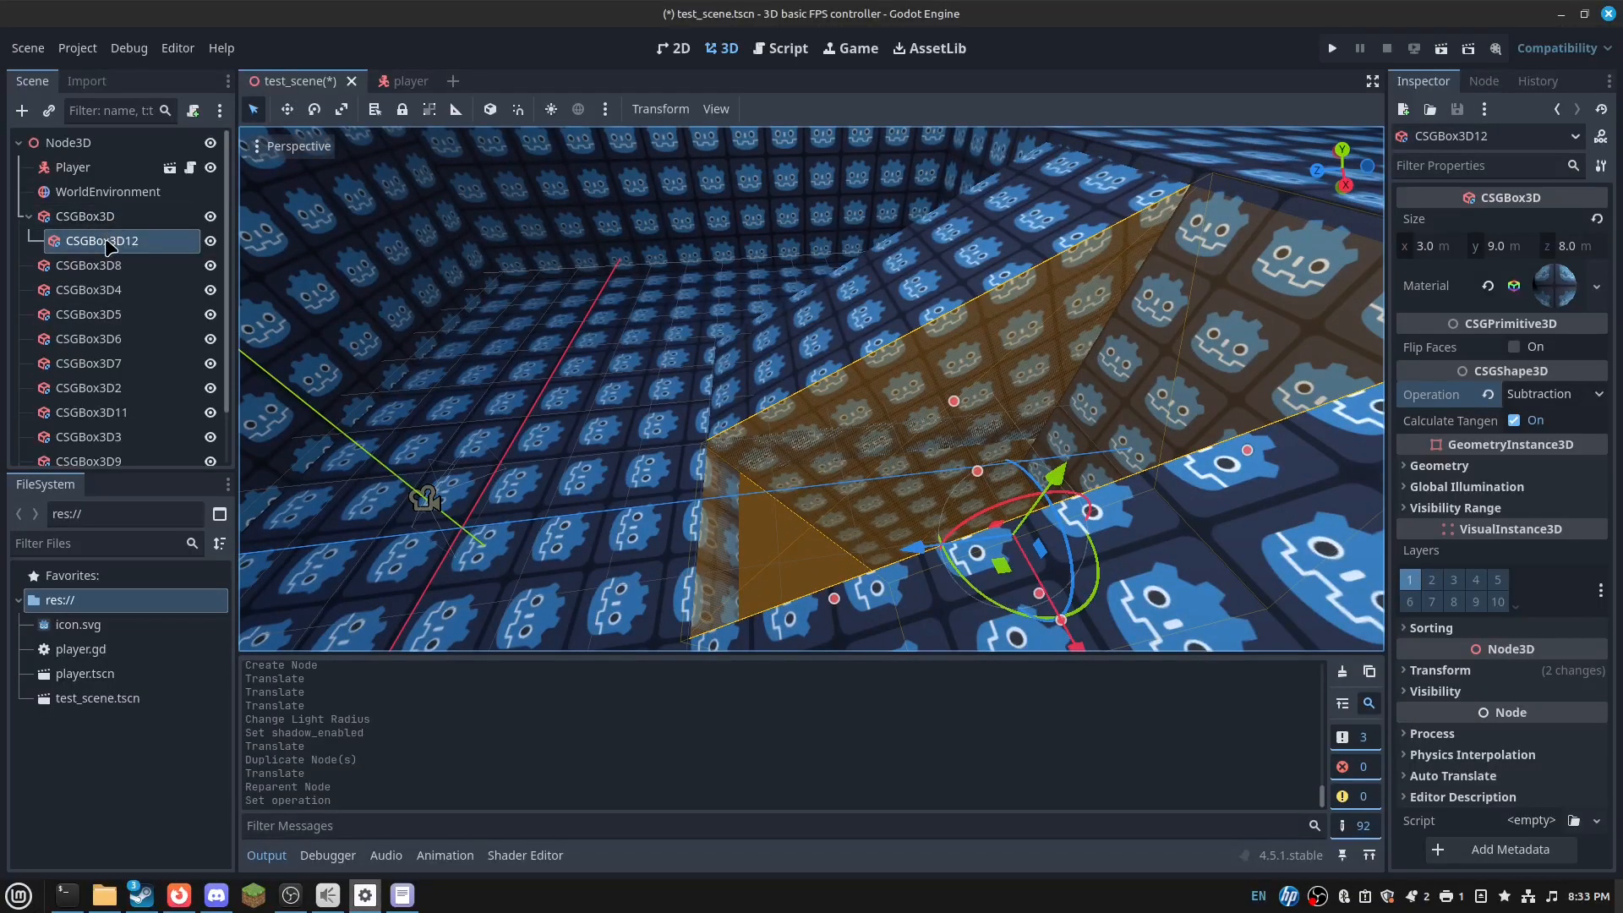
- Duplicate the narrow block again beside it and thin the copy to a 3×9×1 m slab
scroll(114, 251, down, 3)
double_click(91, 351)
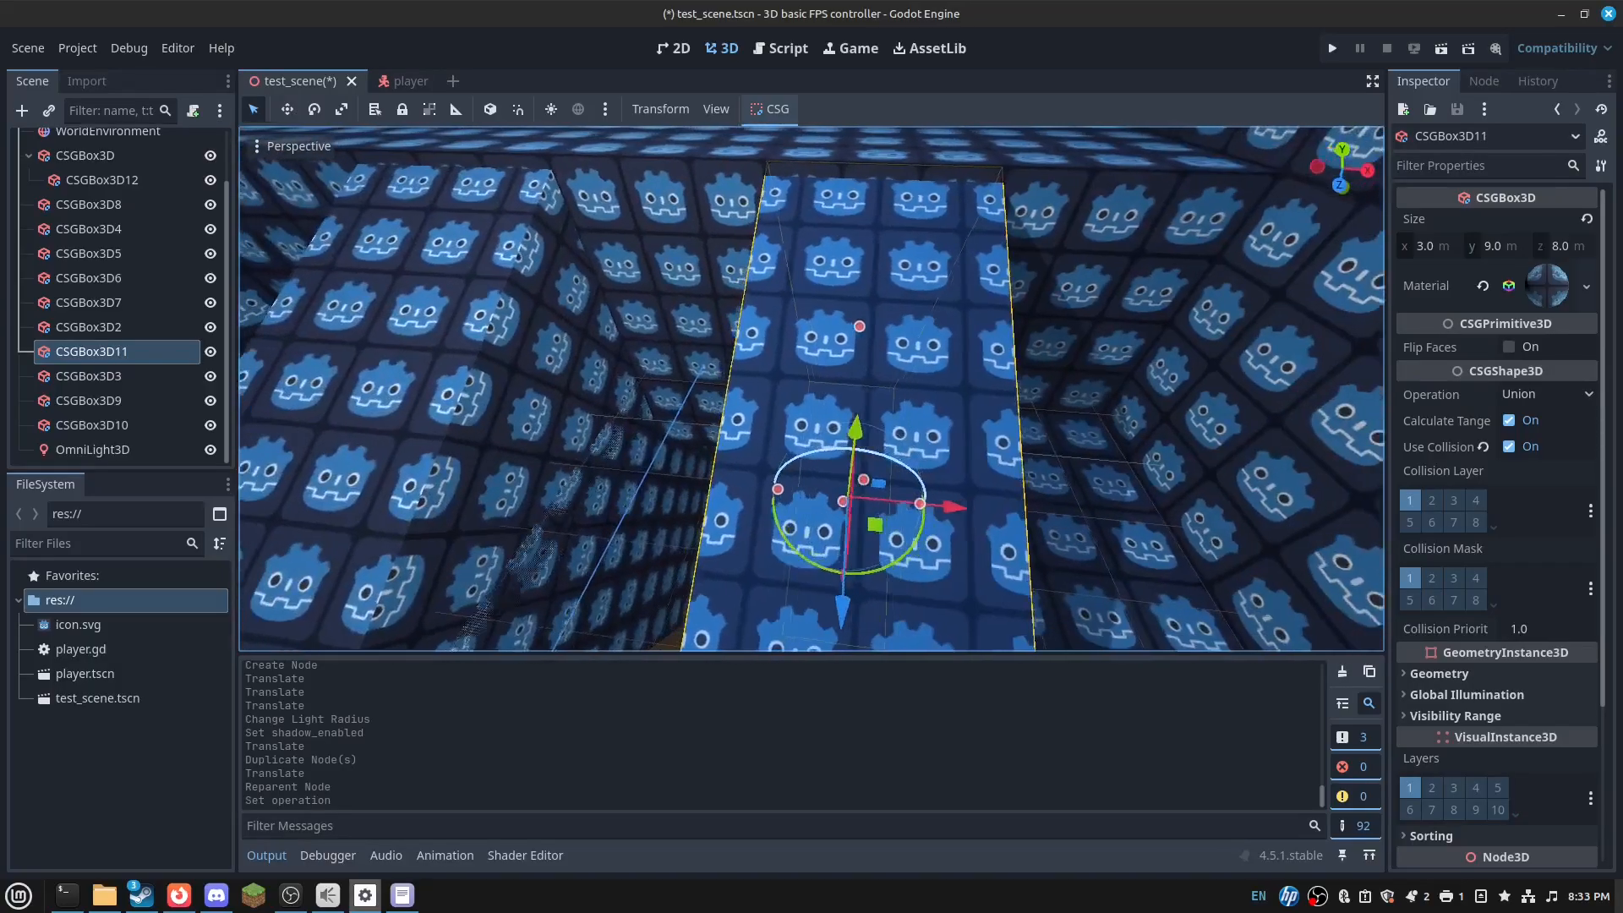
key(s)
key(a)
key(ctrl+d)
drag(985, 500, 851, 484)
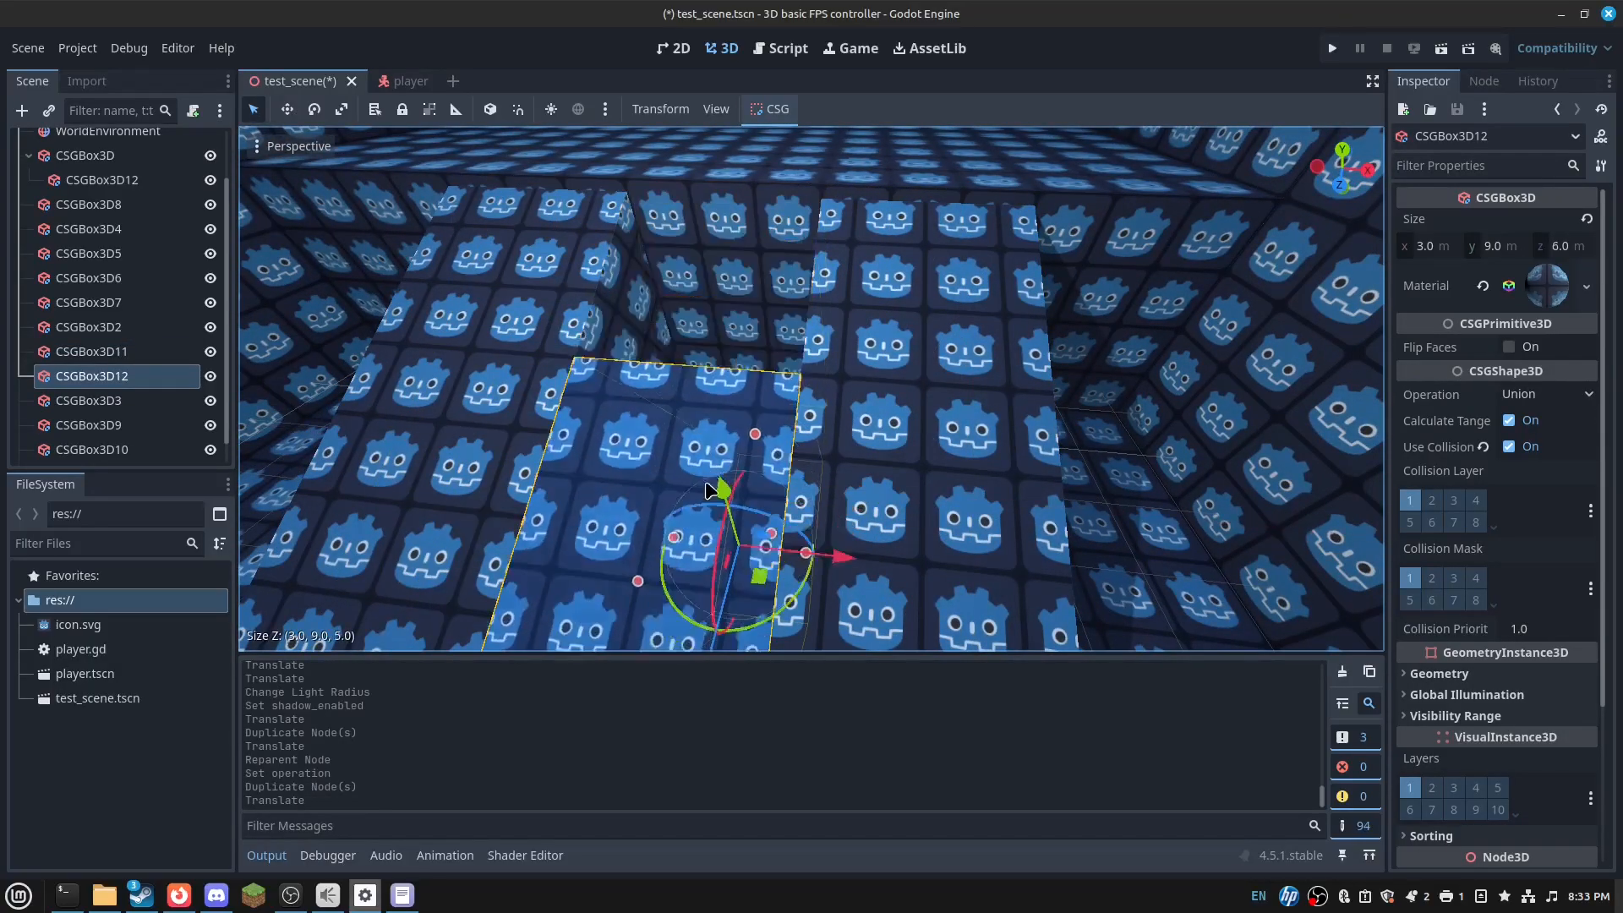
drag(709, 490, 699, 568)
right_drag(698, 568, 550, 646)
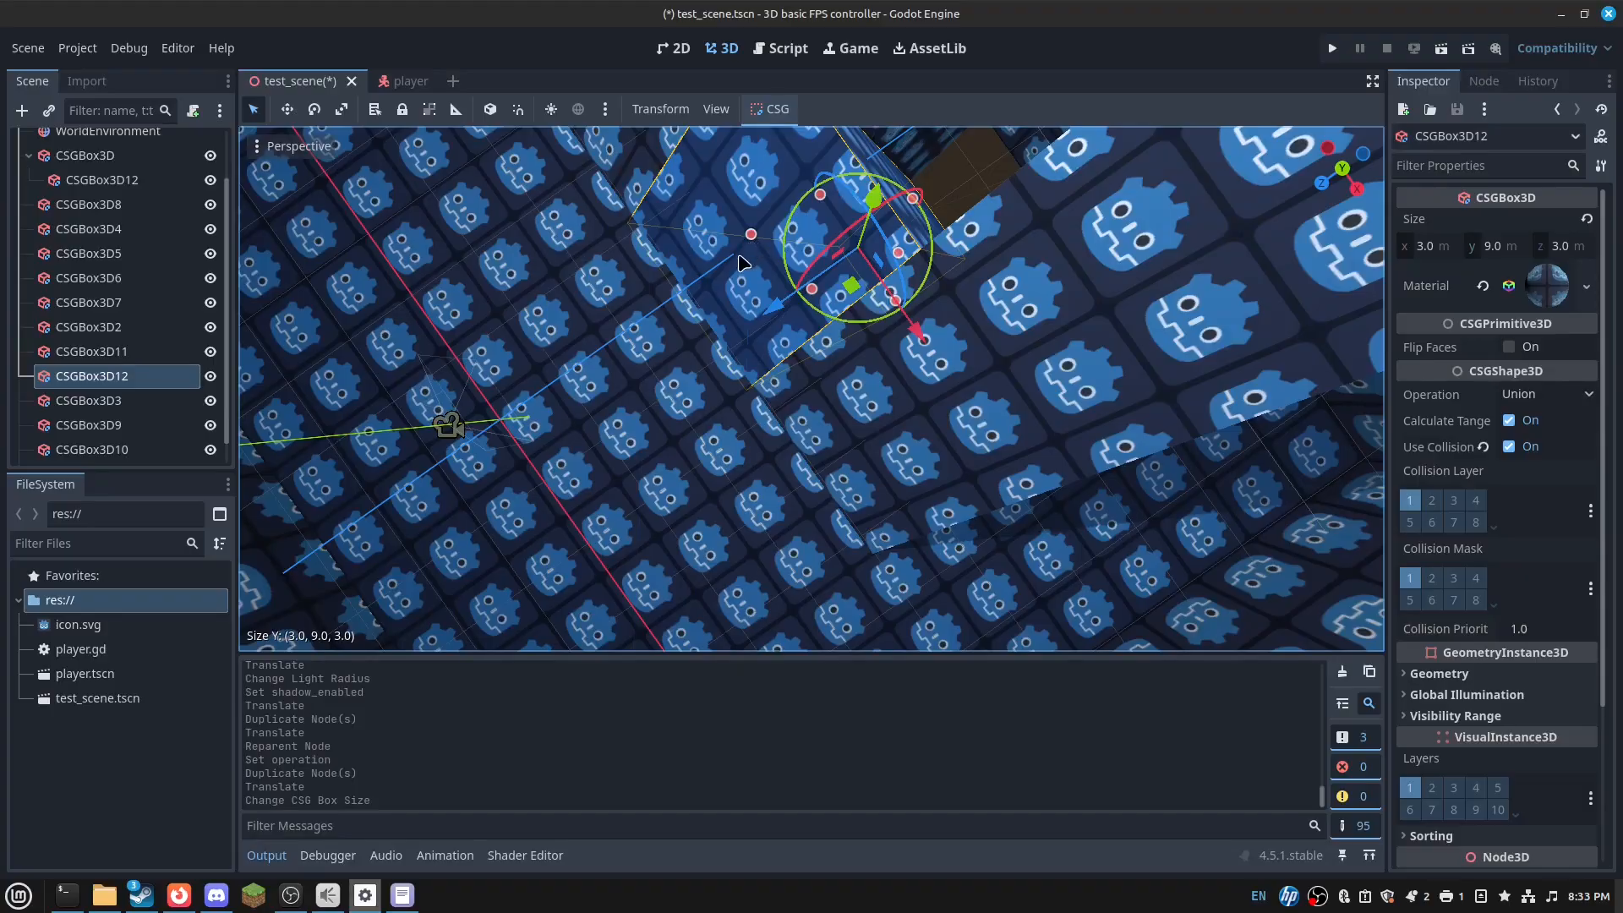
drag(743, 263, 799, 312)
key(ctrl+z)
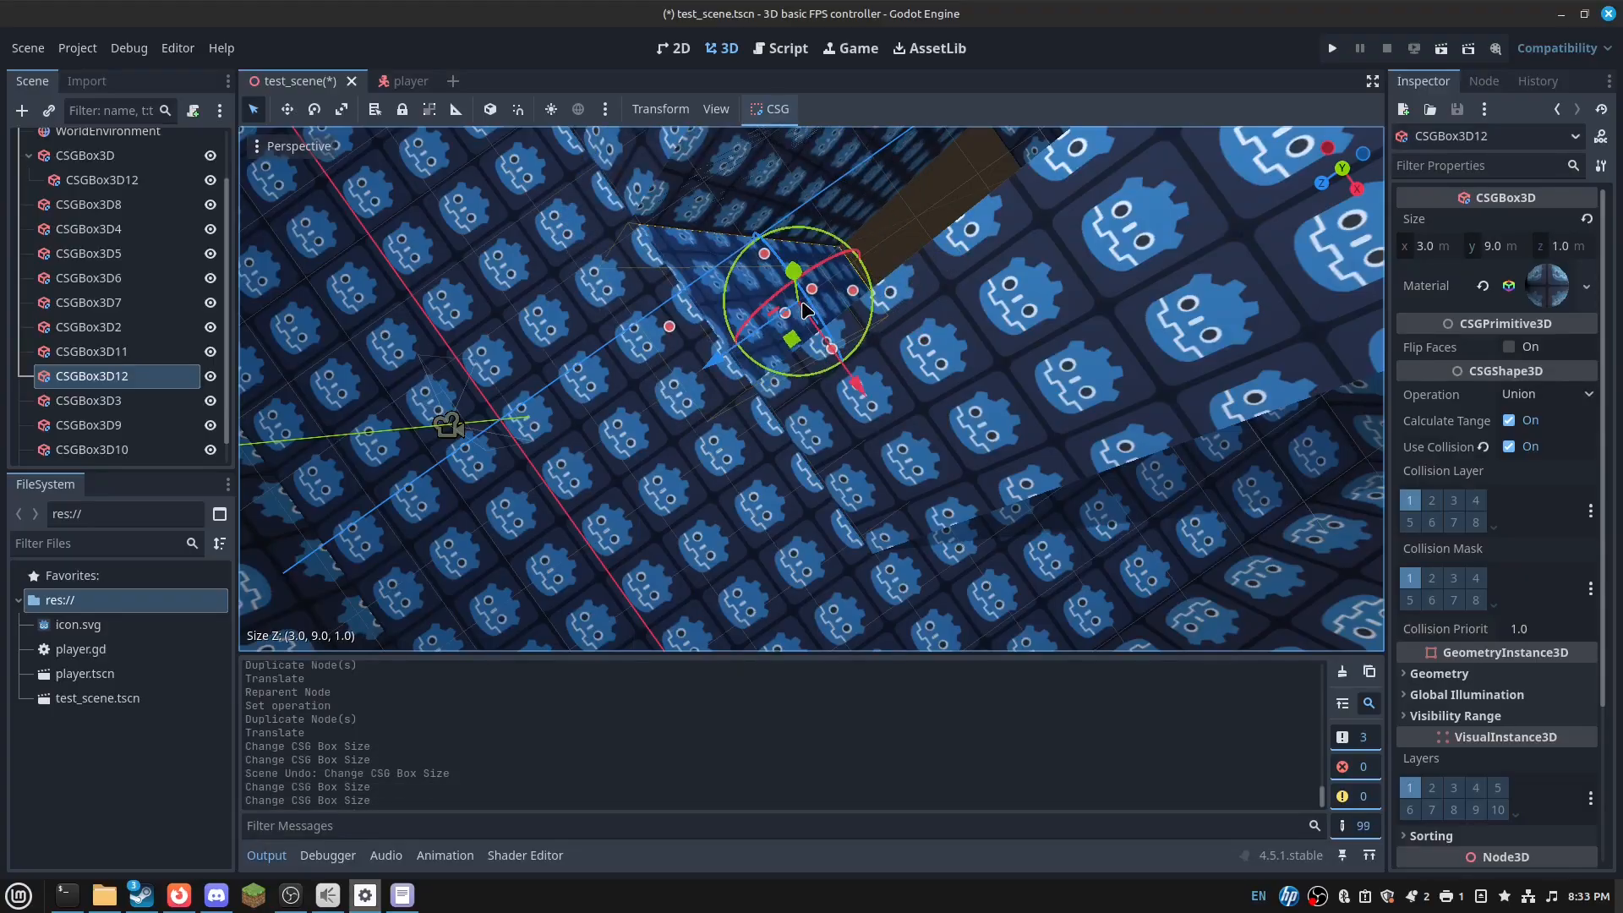
right_drag(799, 311, 759, 207)
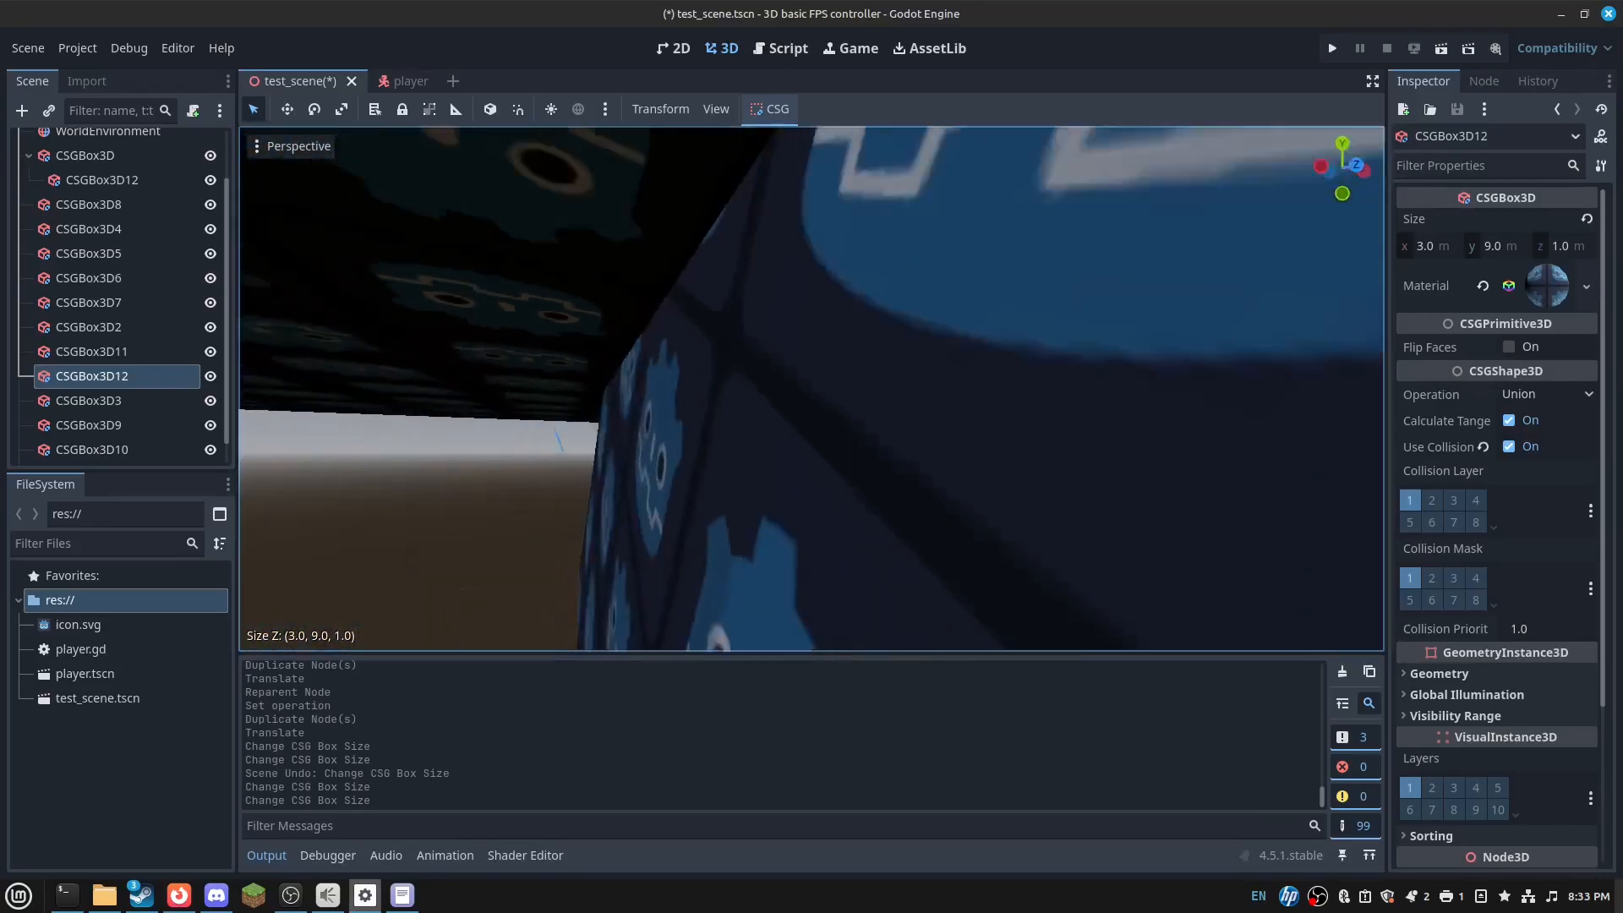
right_drag(811, 389, 972, 313)
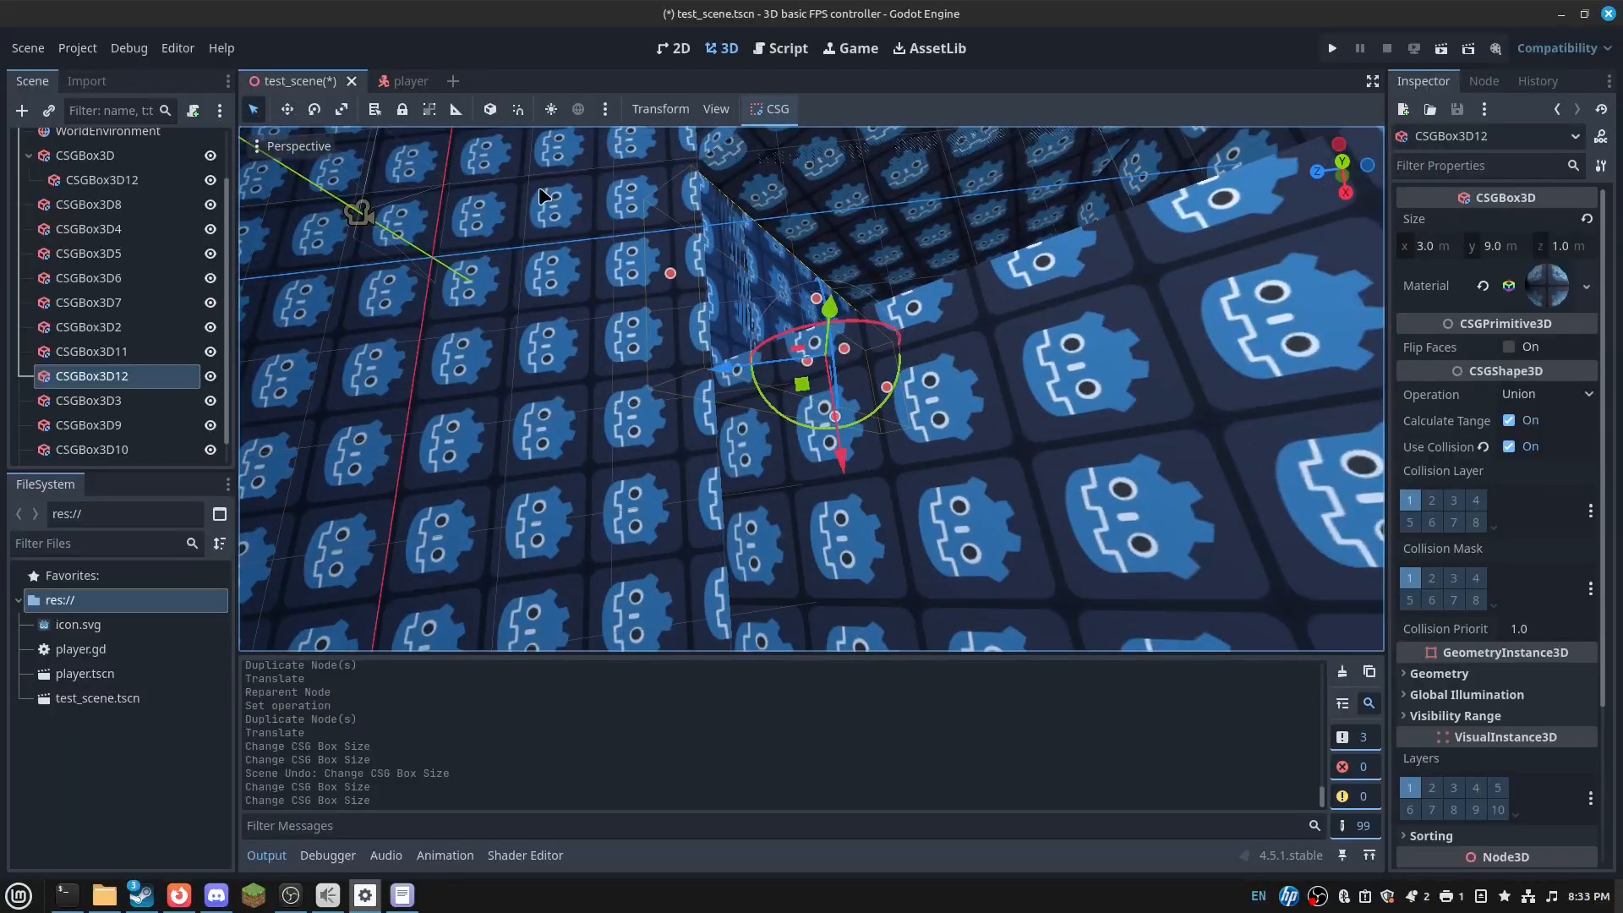
- Duplicate the 18×1×14 floor slab and move the copy along Z and 1 m lower
click(539, 190)
right_drag(539, 189, 636, 276)
key(ctrl+d)
drag(649, 375, 457, 412)
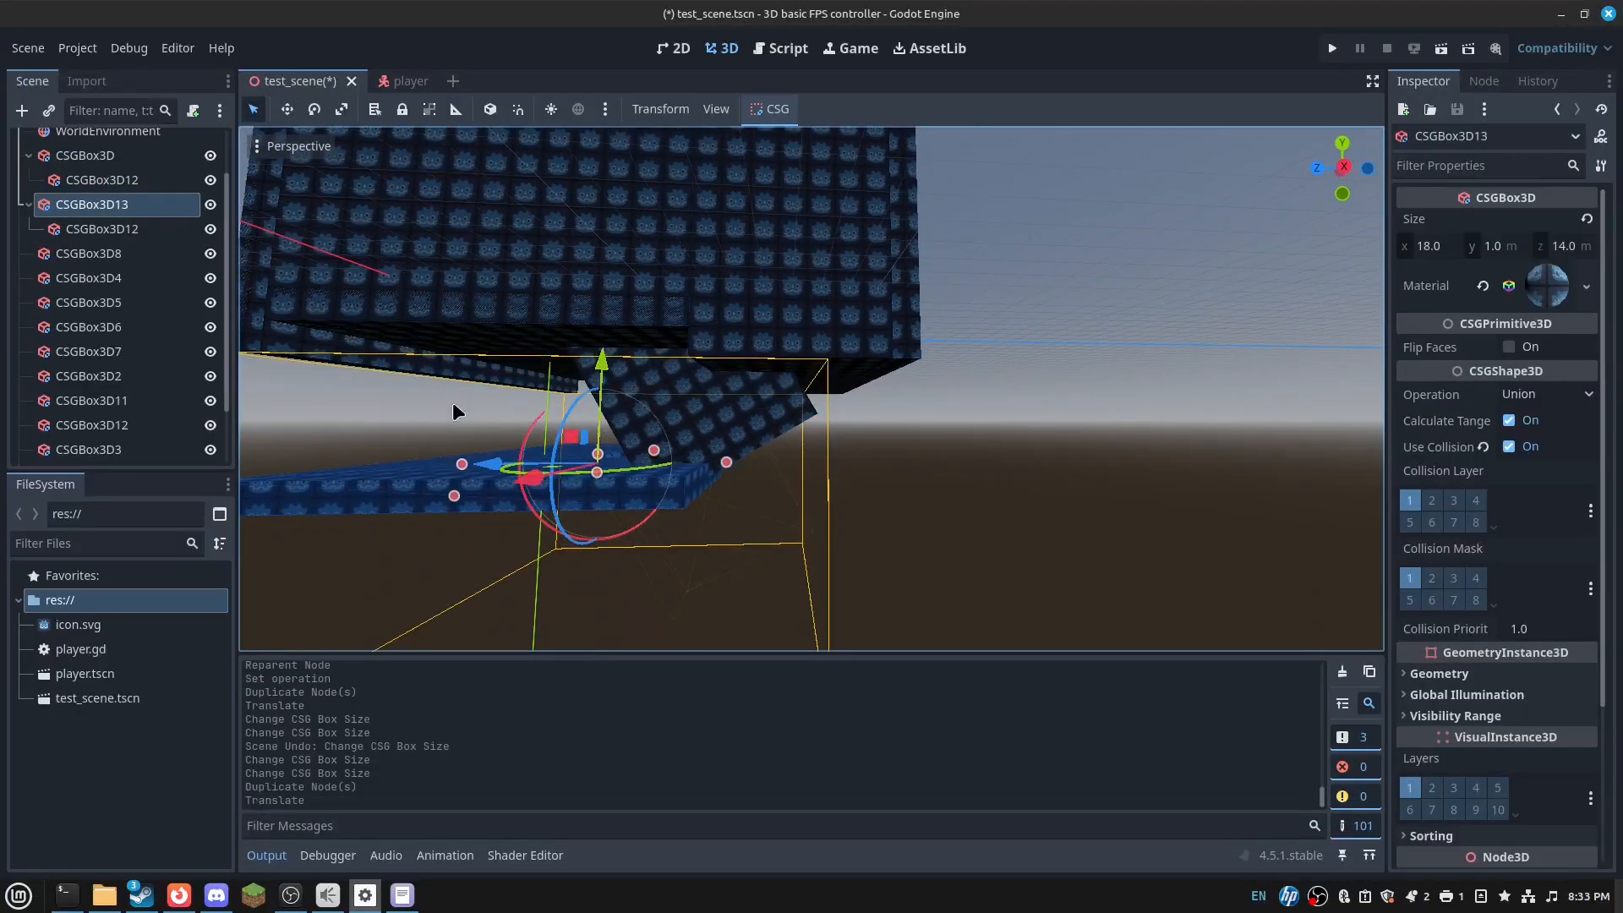
drag(491, 476, 751, 500)
key(w)
right_drag(751, 500, 858, 503)
key(s)
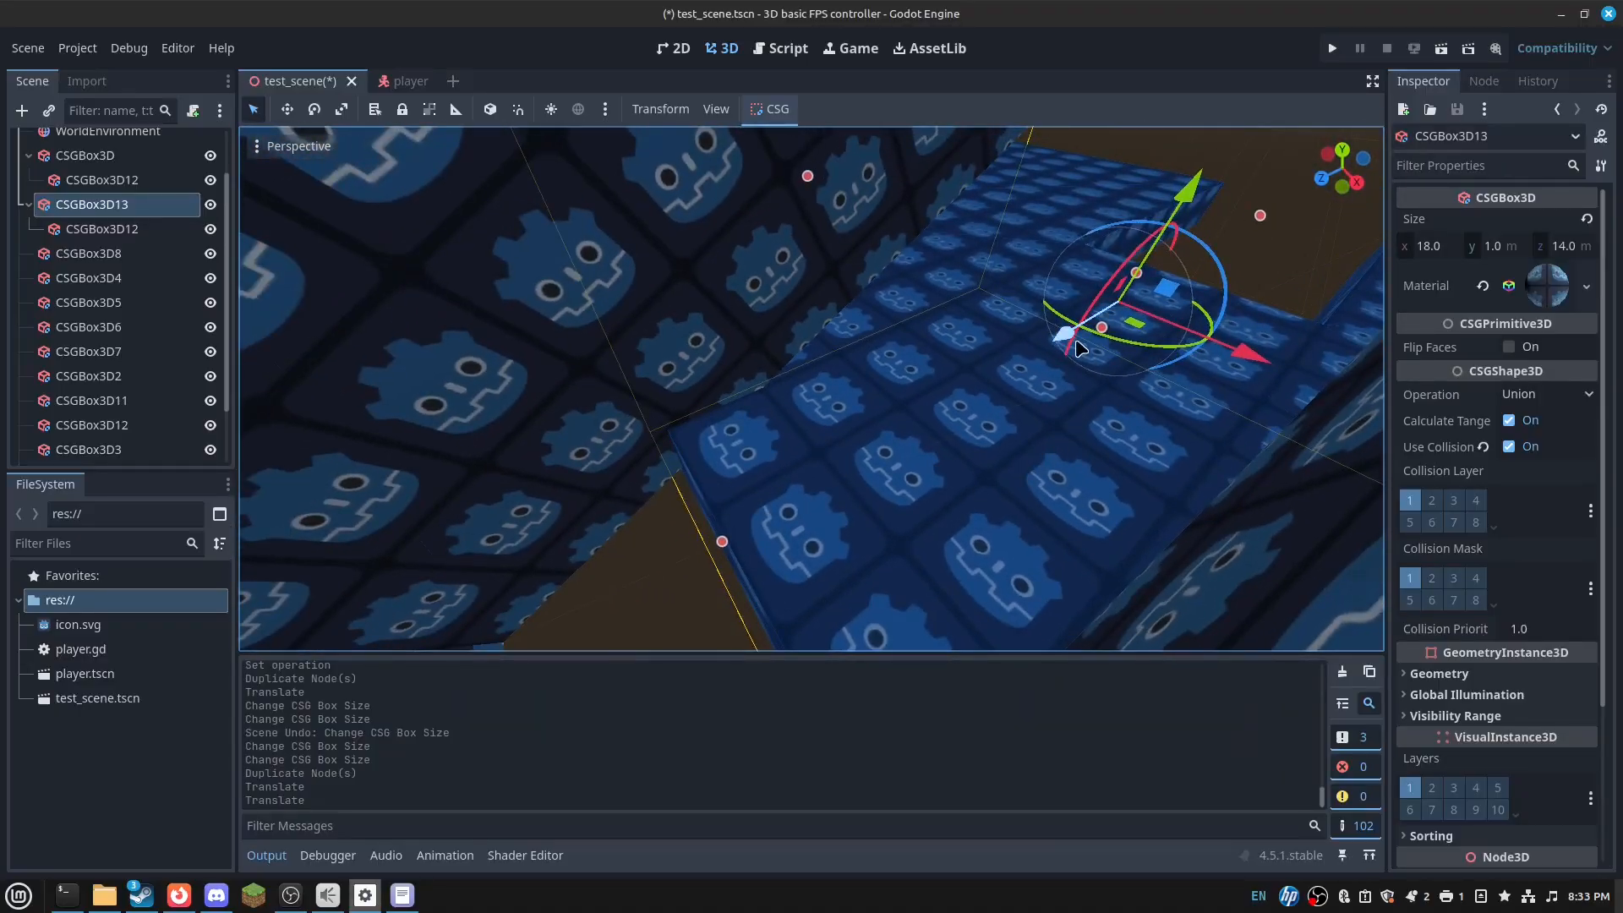
drag(1078, 348, 845, 488)
key(w)
right_drag(846, 488, 516, 499)
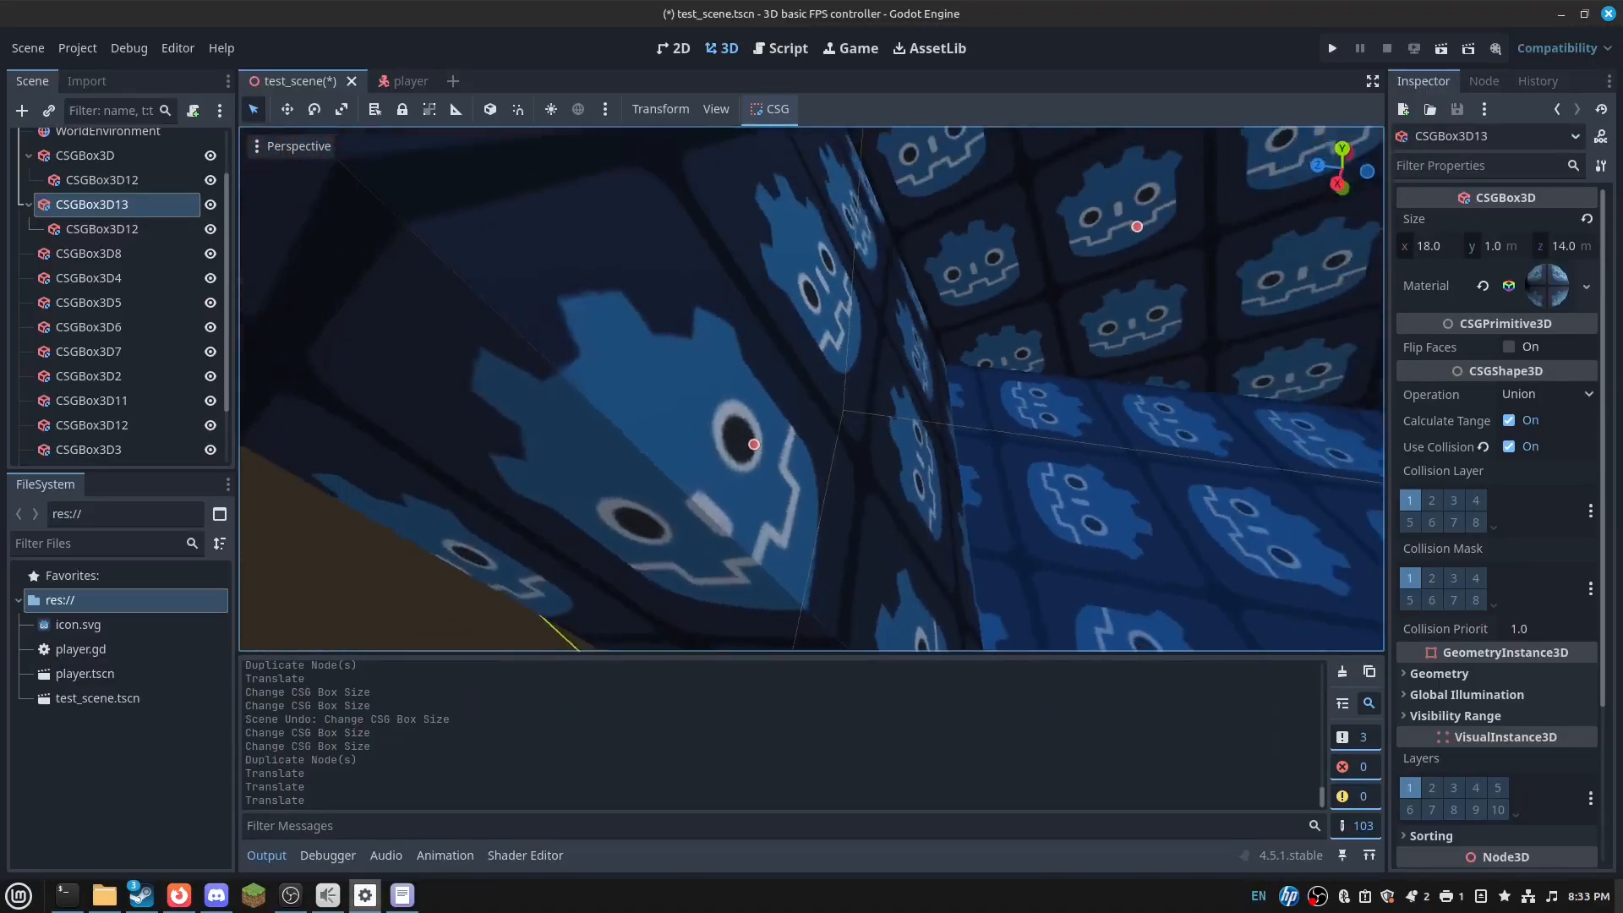
right_drag(770, 499, 815, 504)
key(s)
drag(897, 410, 1048, 461)
drag(1136, 299, 1112, 378)
- Delete the copied cutout box from inside the new floor slab
drag(1106, 550, 1116, 570)
click(117, 229)
right_drag(648, 351, 735, 333)
key(Delete)
- Stretch the 18×11 end wall and CSGBox3D6 to 17 m tall
click(833, 364)
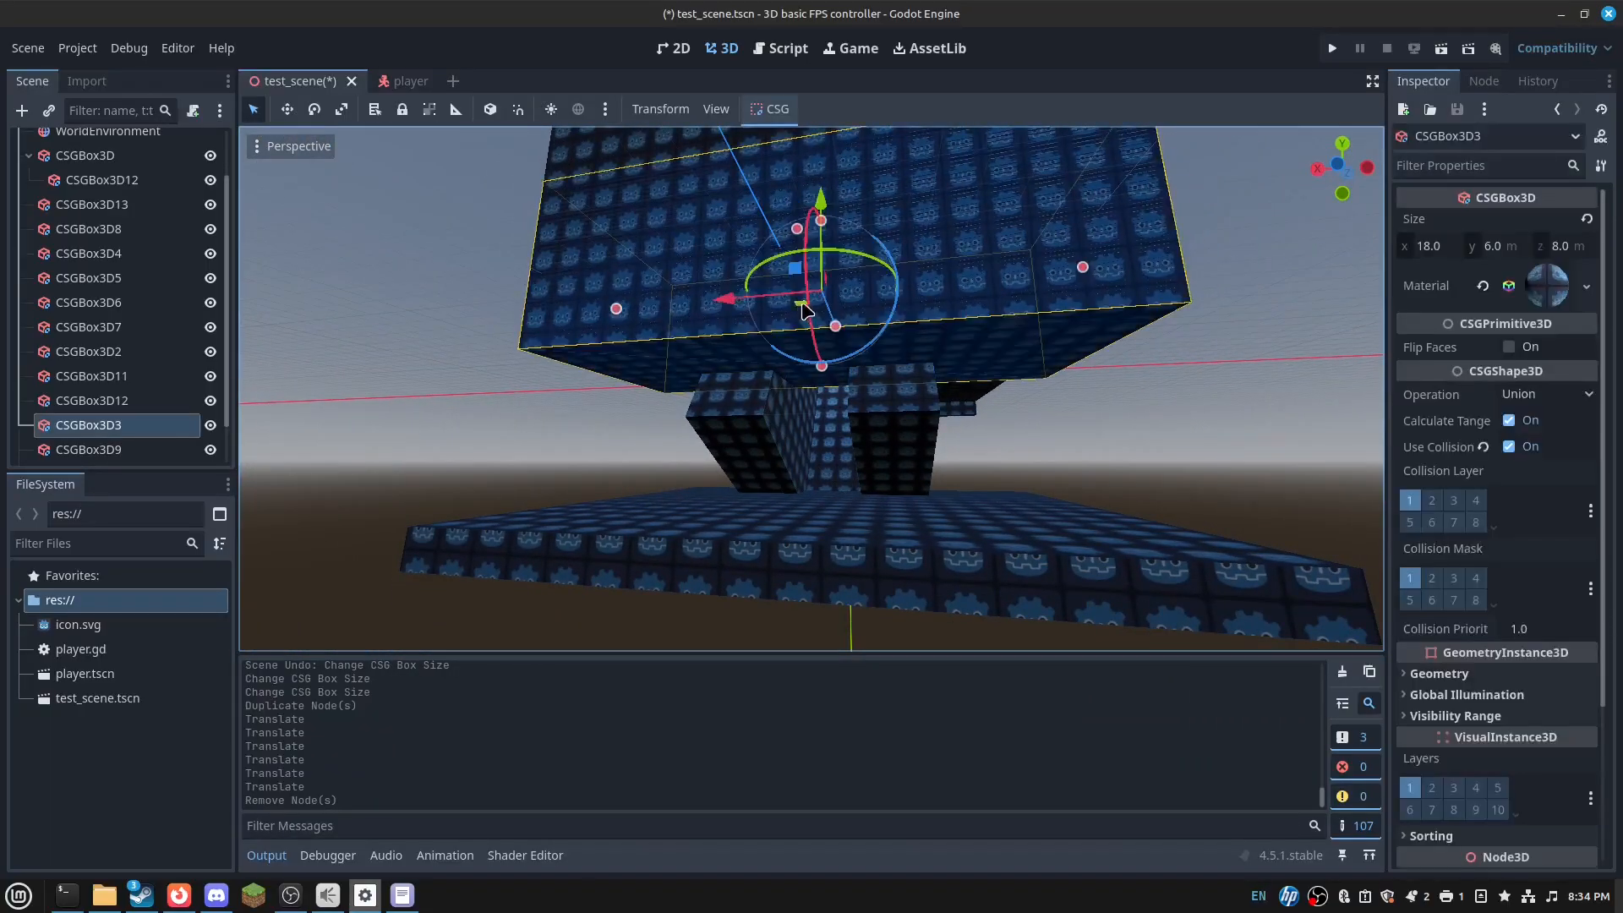
right_drag(832, 365, 833, 365)
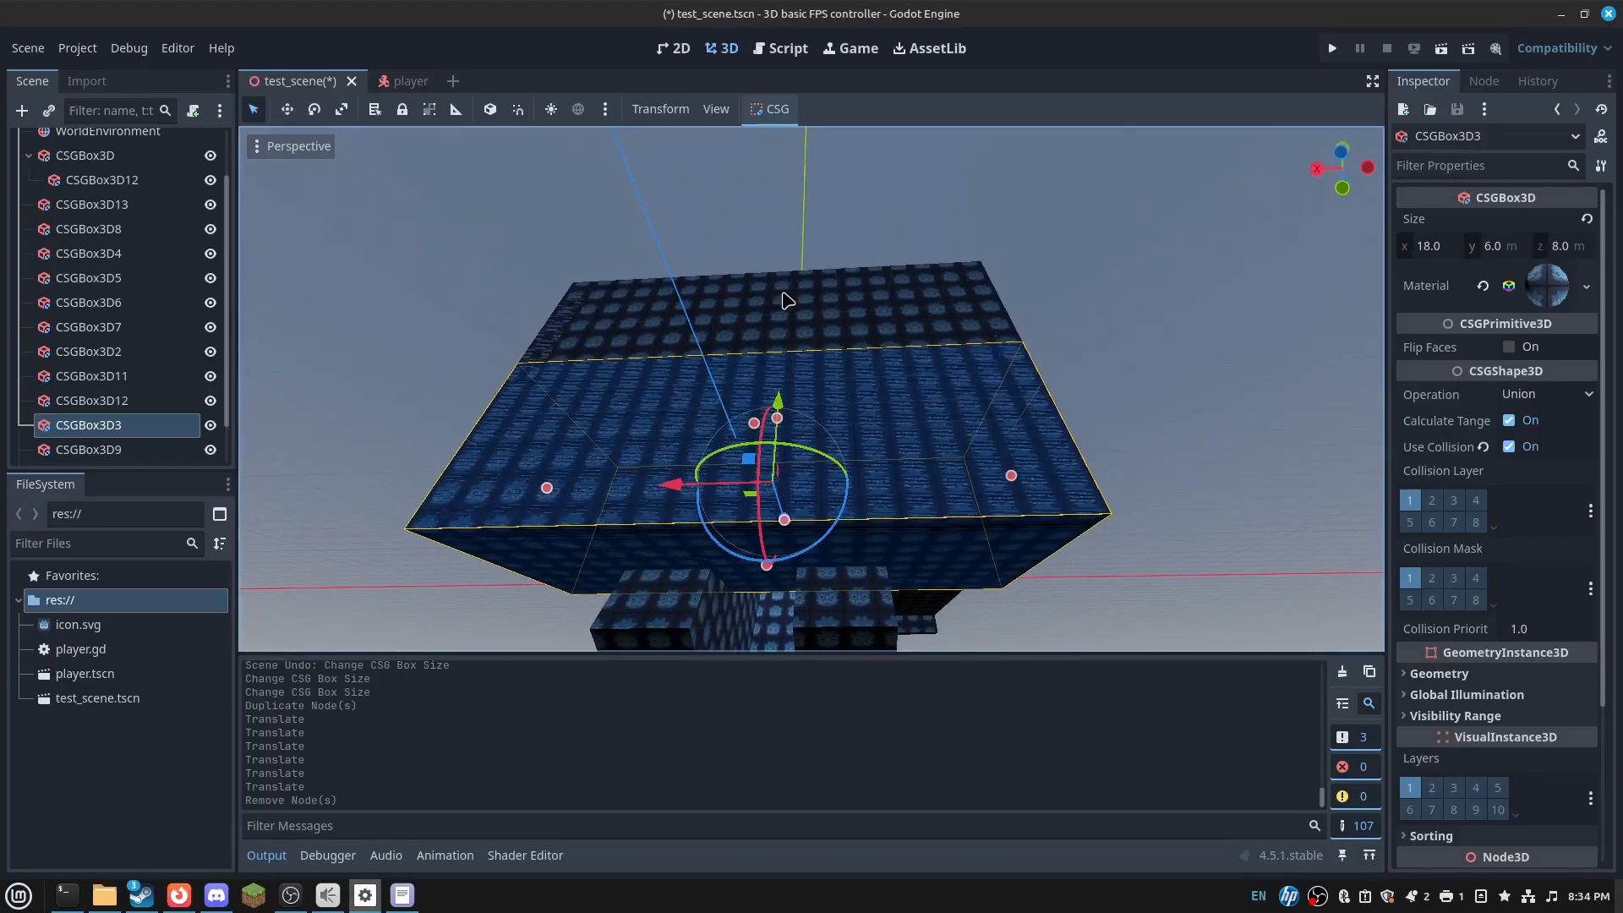
click(788, 302)
click(806, 328)
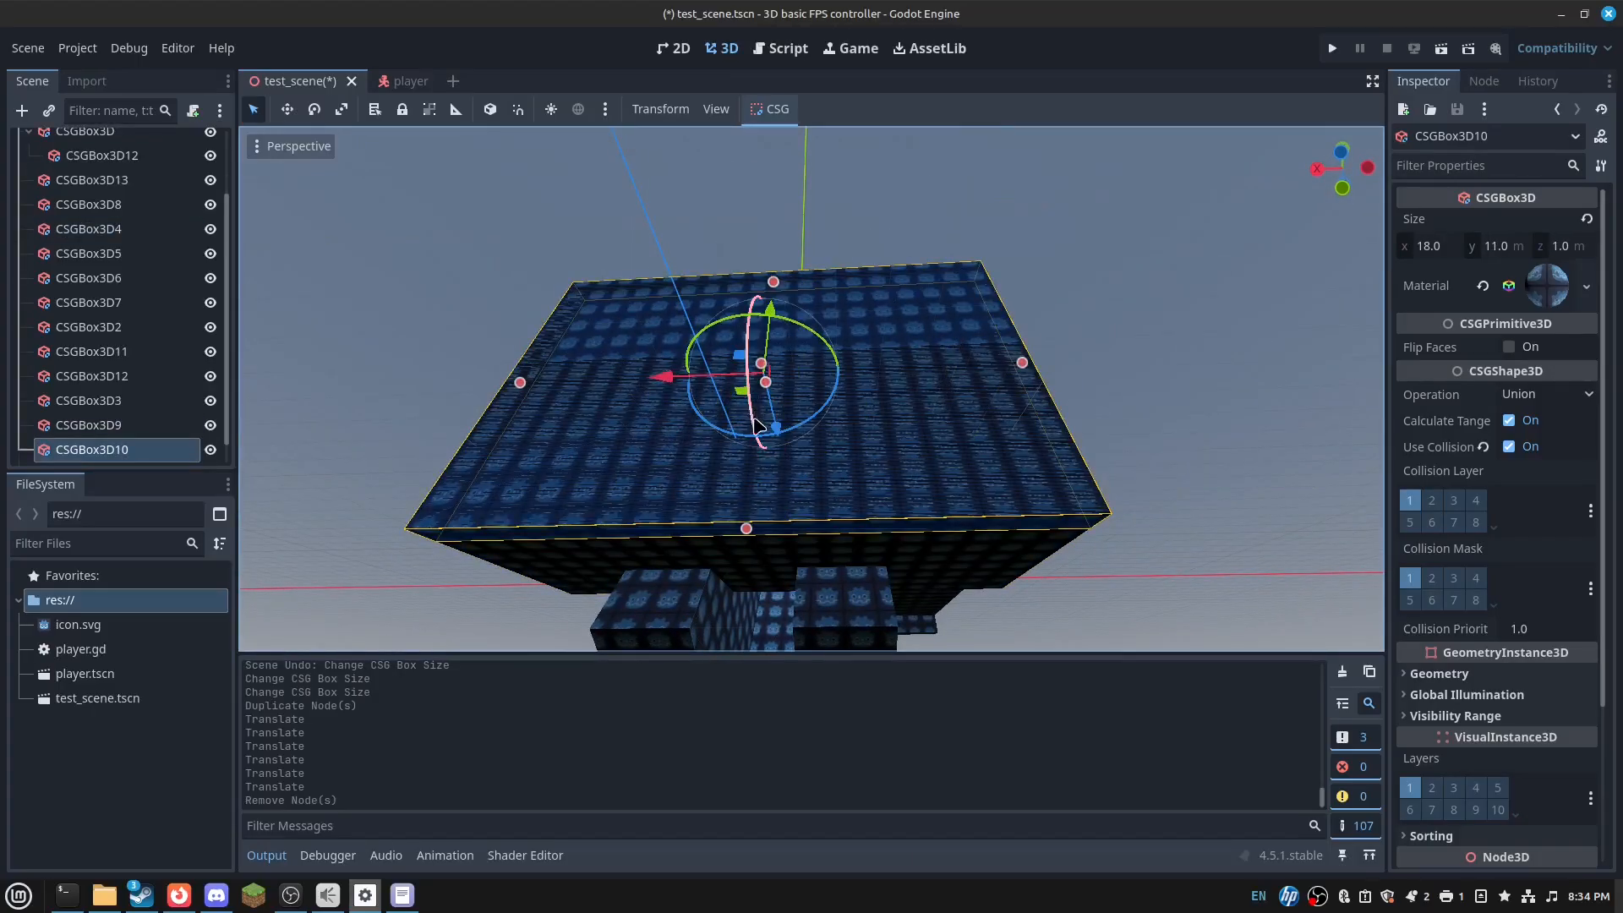
drag(749, 531, 809, 765)
right_drag(766, 497, 766, 497)
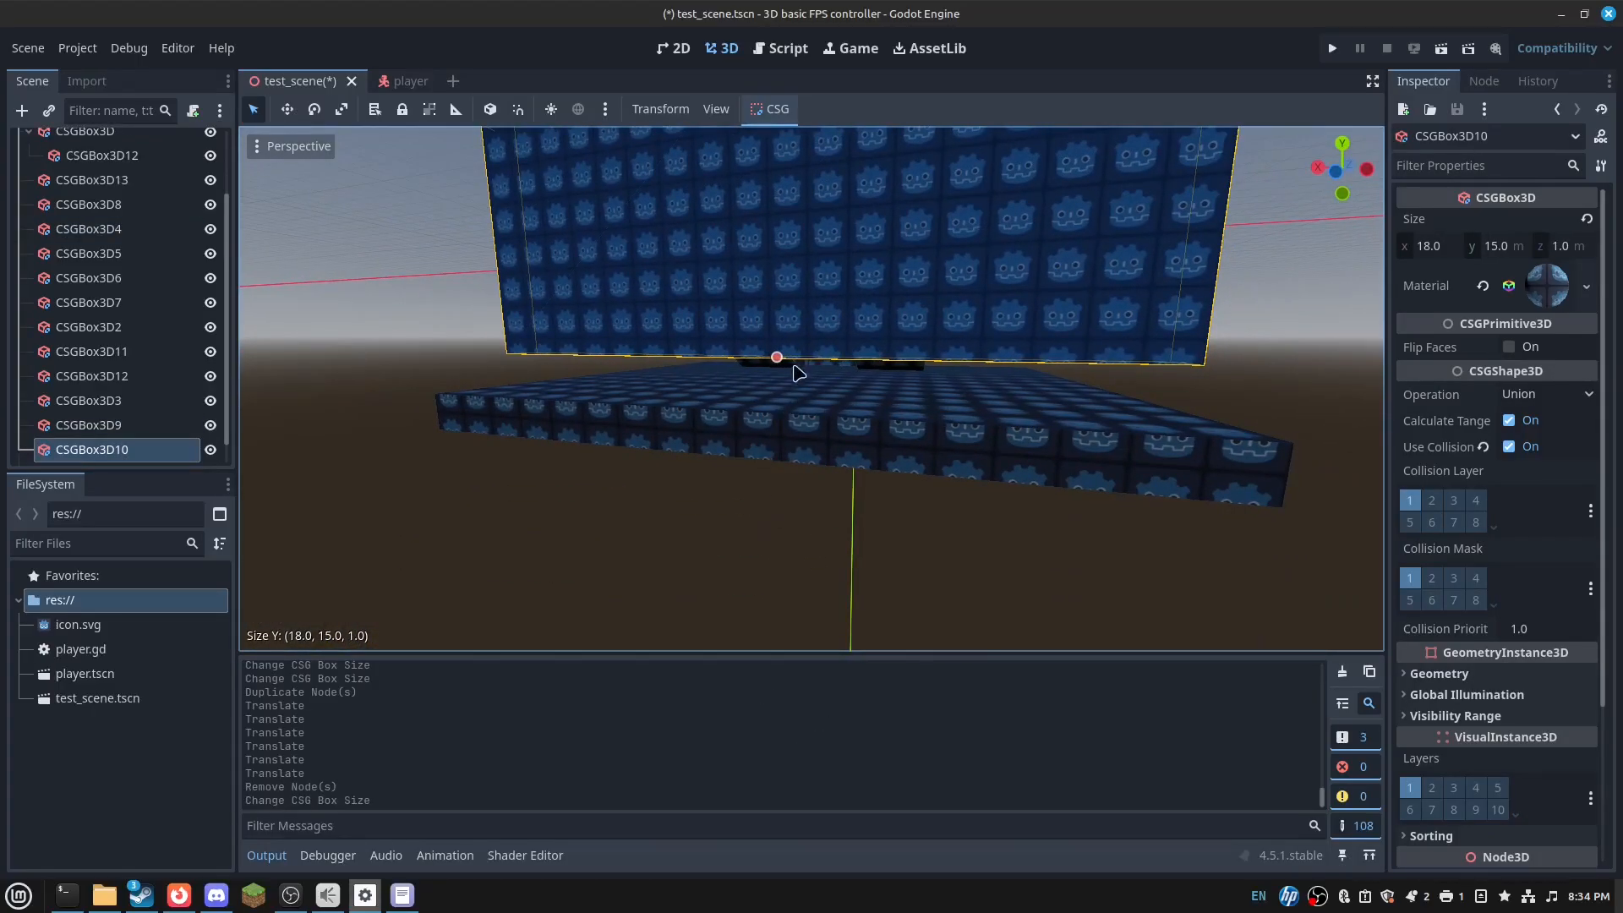
drag(776, 365, 785, 413)
right_drag(802, 342, 802, 343)
click(803, 342)
click(834, 258)
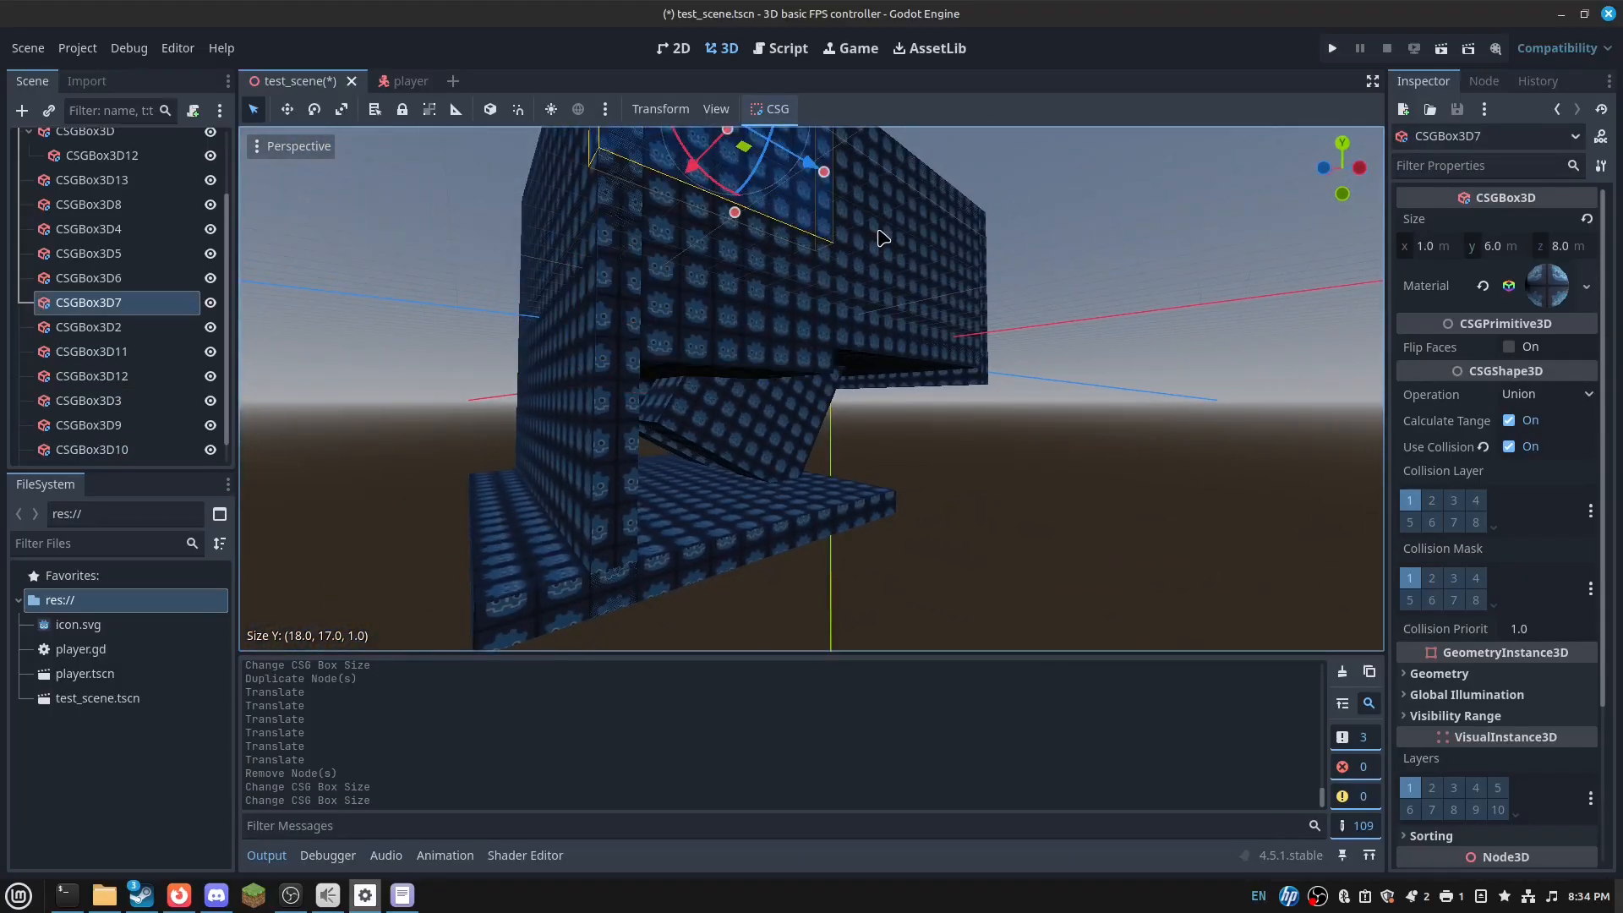
click(911, 341)
drag(921, 365, 927, 494)
drag(849, 336, 638, 365)
right_drag(637, 365, 693, 348)
key(ctrl+z)
- Delete wall boxes CSGBox3D7 and CSGBox3D5, extending CSGBox3D6 to 22 m long
click(788, 353)
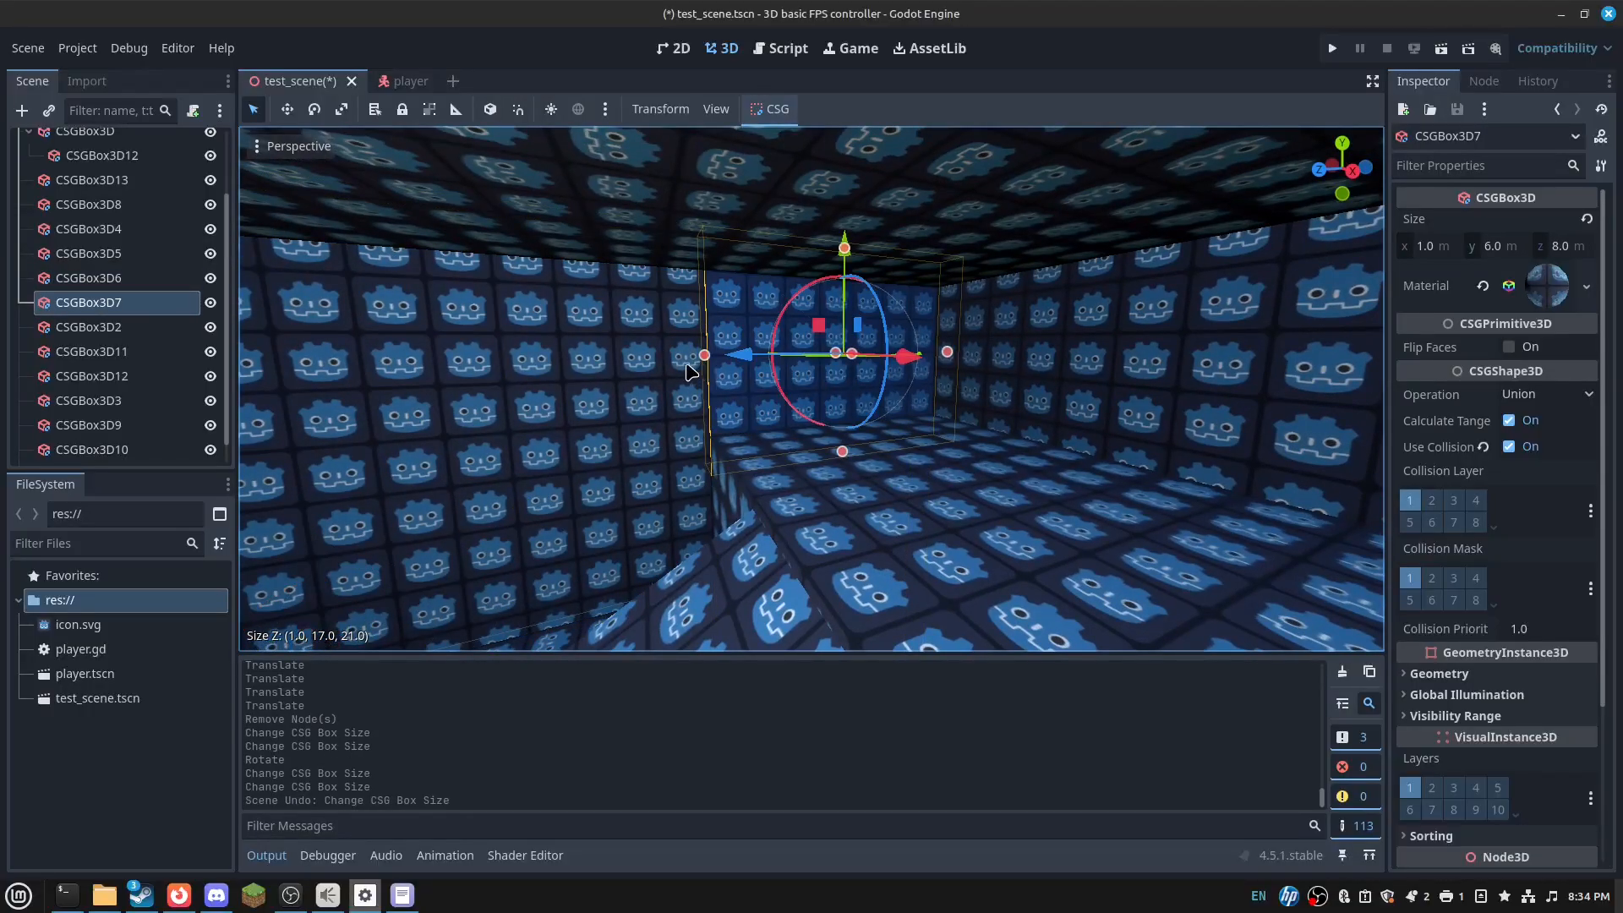
key(Delete)
drag(711, 558, 917, 518)
right_drag(917, 519, 941, 509)
key(w)
key(s)
drag(855, 466, 881, 467)
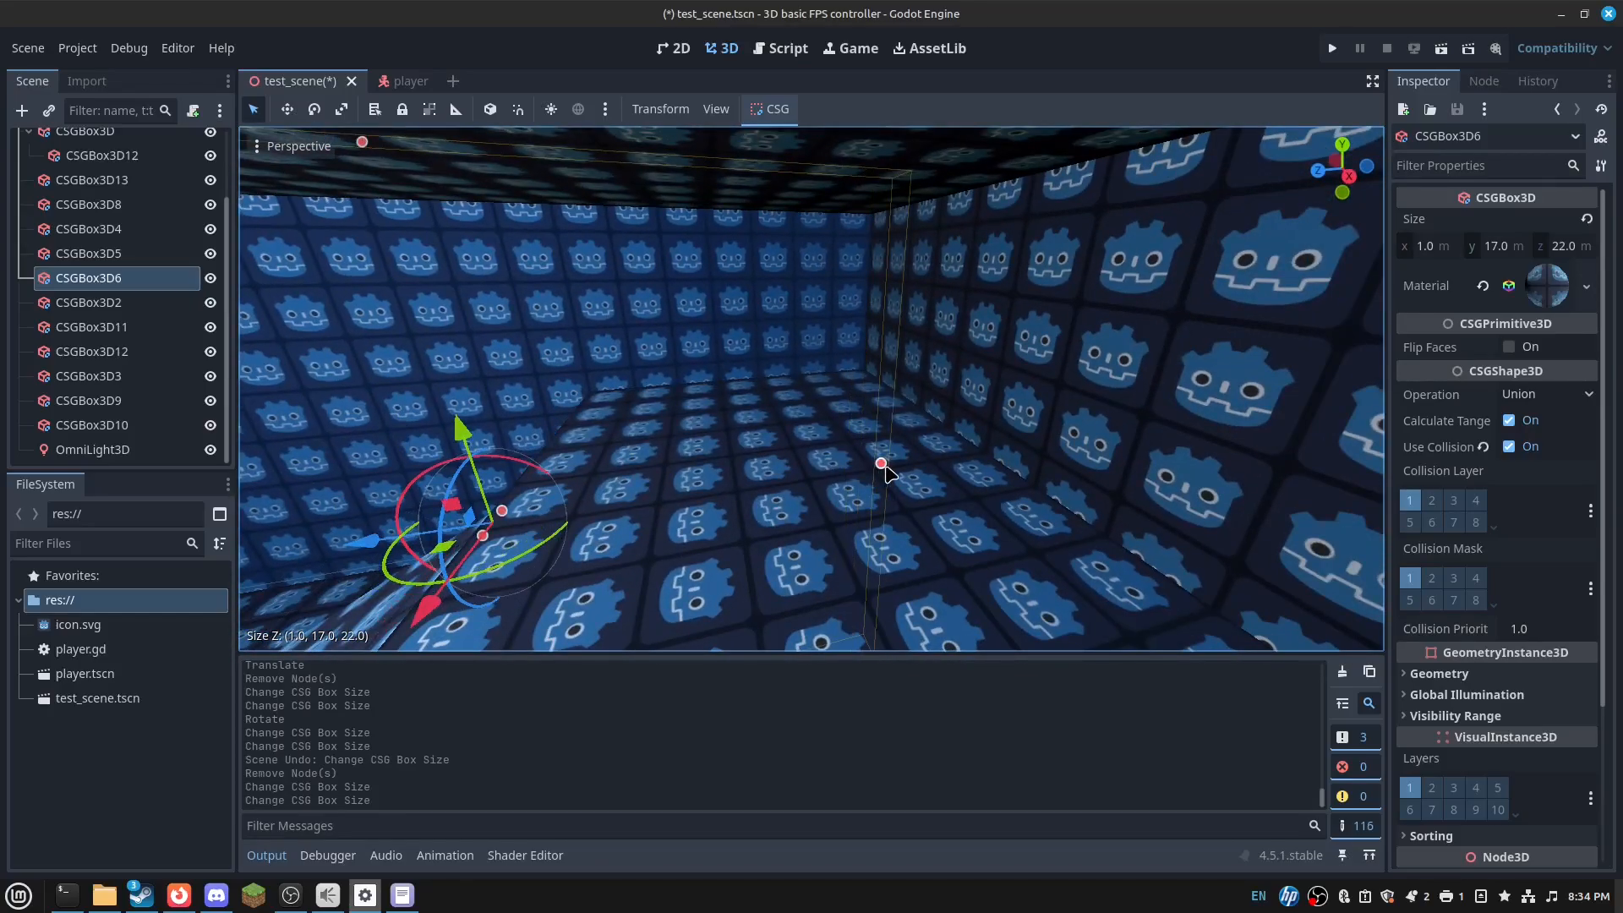
right_drag(881, 467, 964, 408)
click(969, 414)
key(Delete)
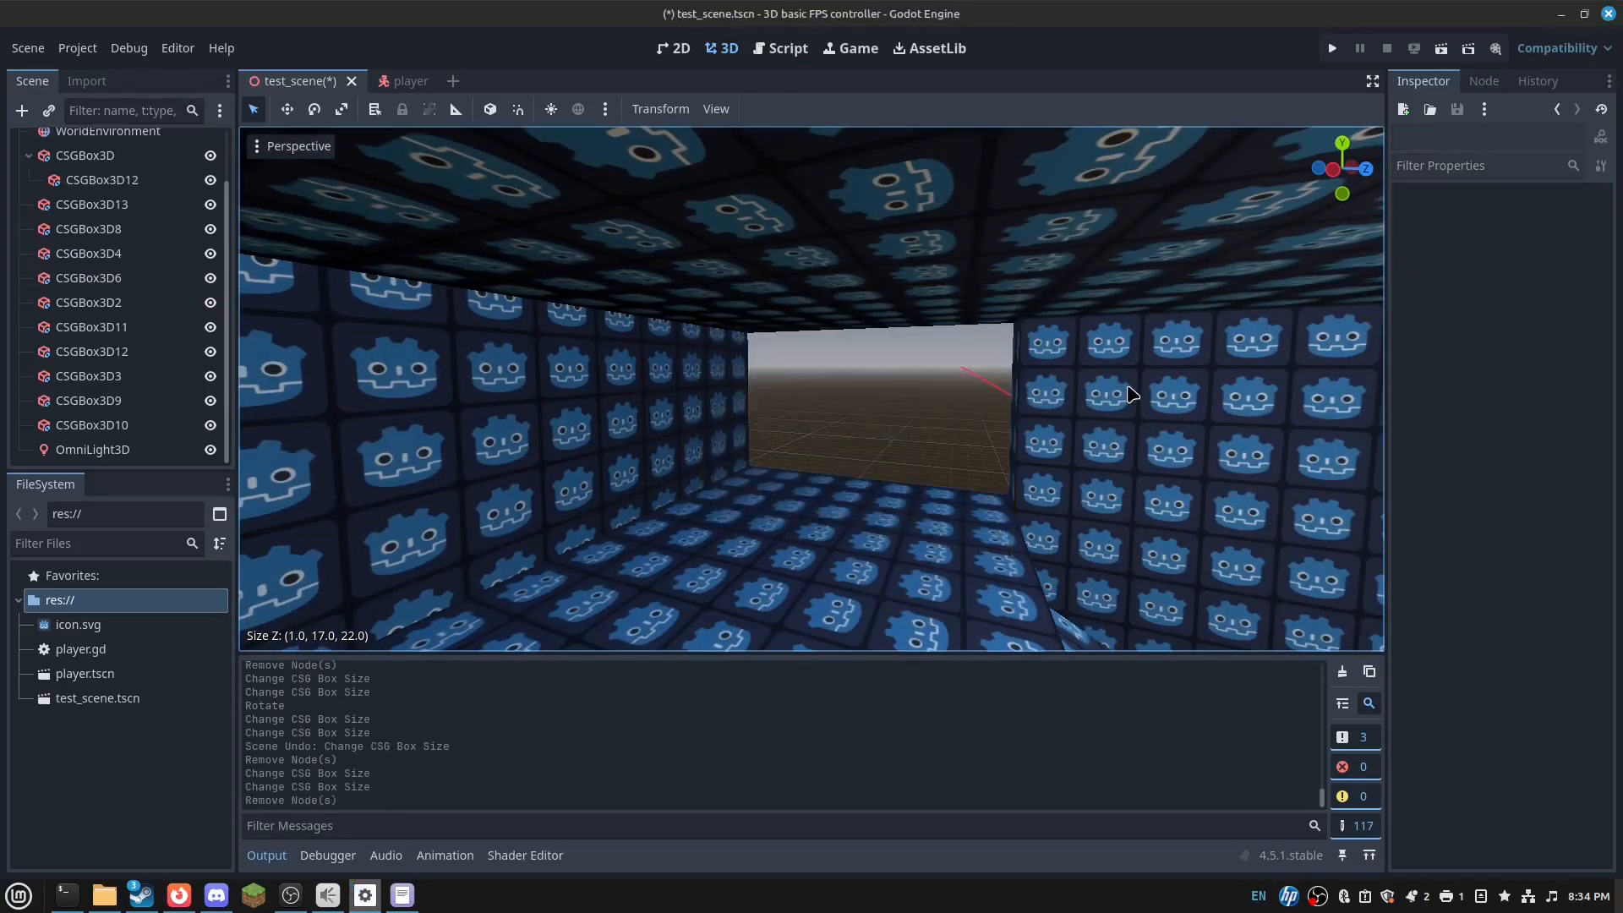
- Lengthen the right wall CSGBox3D4 to 22 m and raise it to 16 m
click(1044, 524)
drag(1012, 505, 720, 476)
right_drag(720, 476, 1184, 452)
key(w)
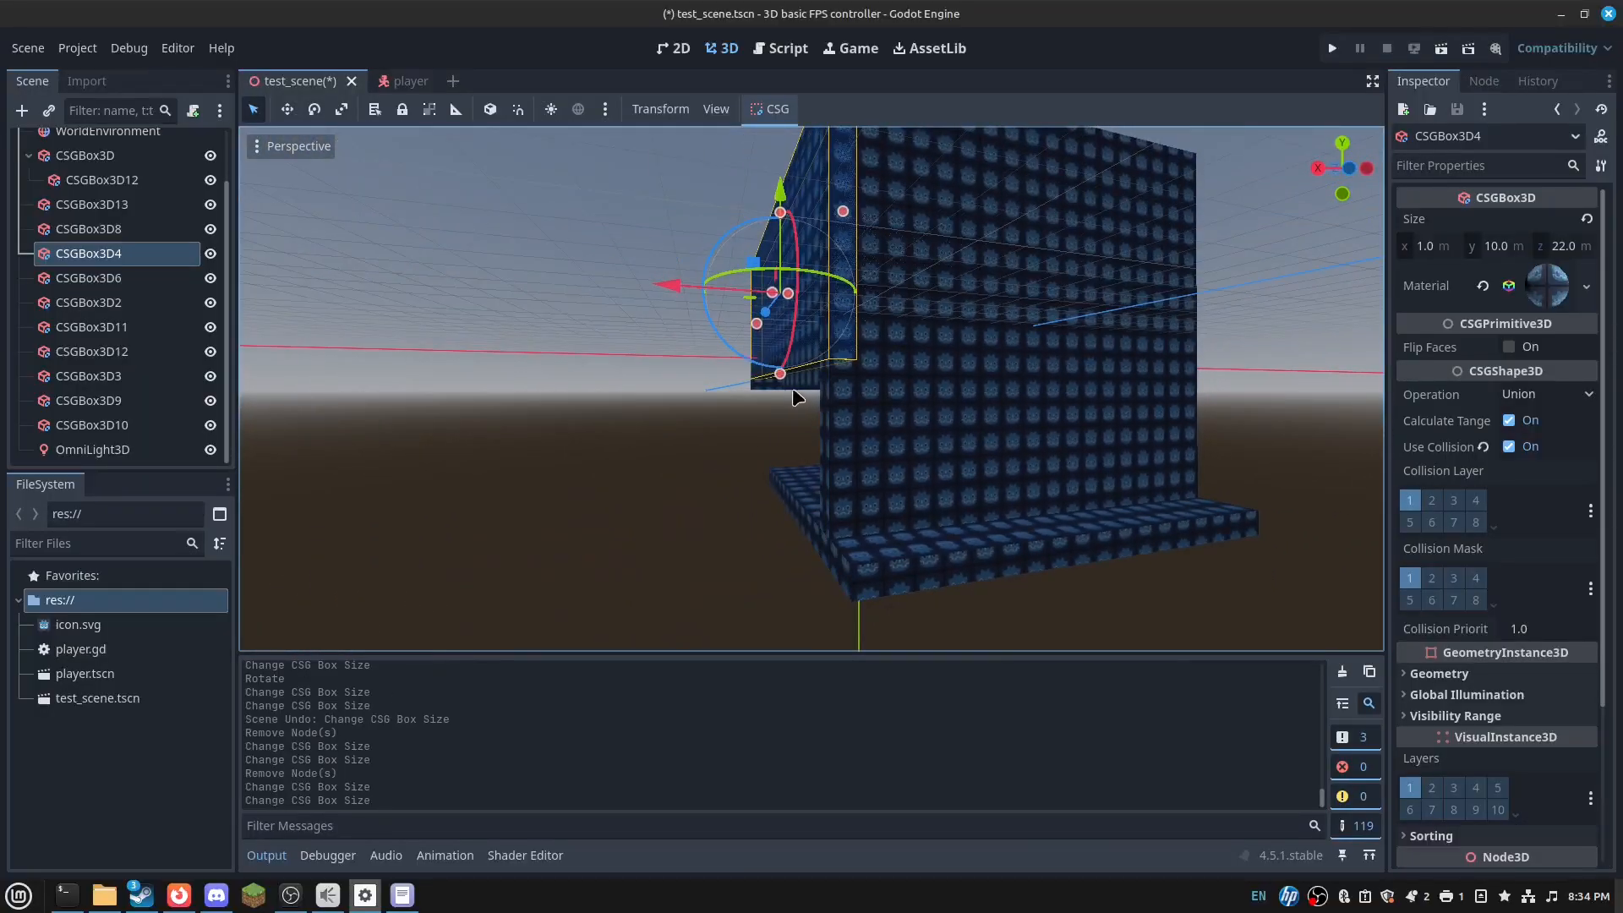
drag(782, 477, 782, 477)
right_drag(782, 478, 845, 474)
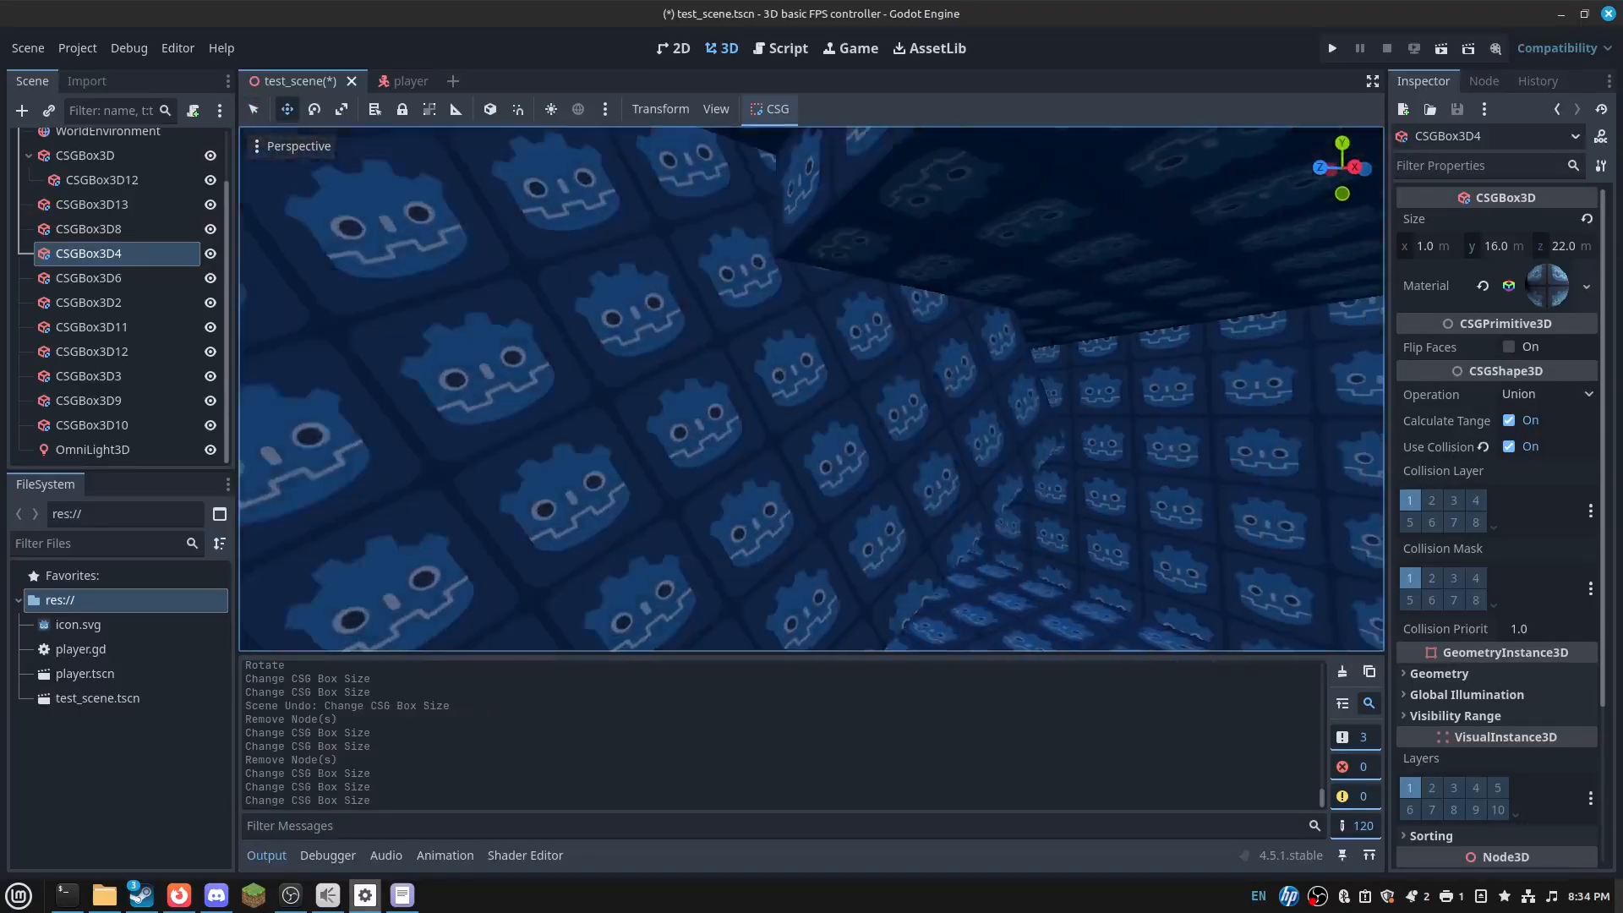
- Try shortening CSGBox3D11 to 6 m, undo it, and duplicate CSGBox3D3
right_drag(731, 386, 757, 376)
click(763, 373)
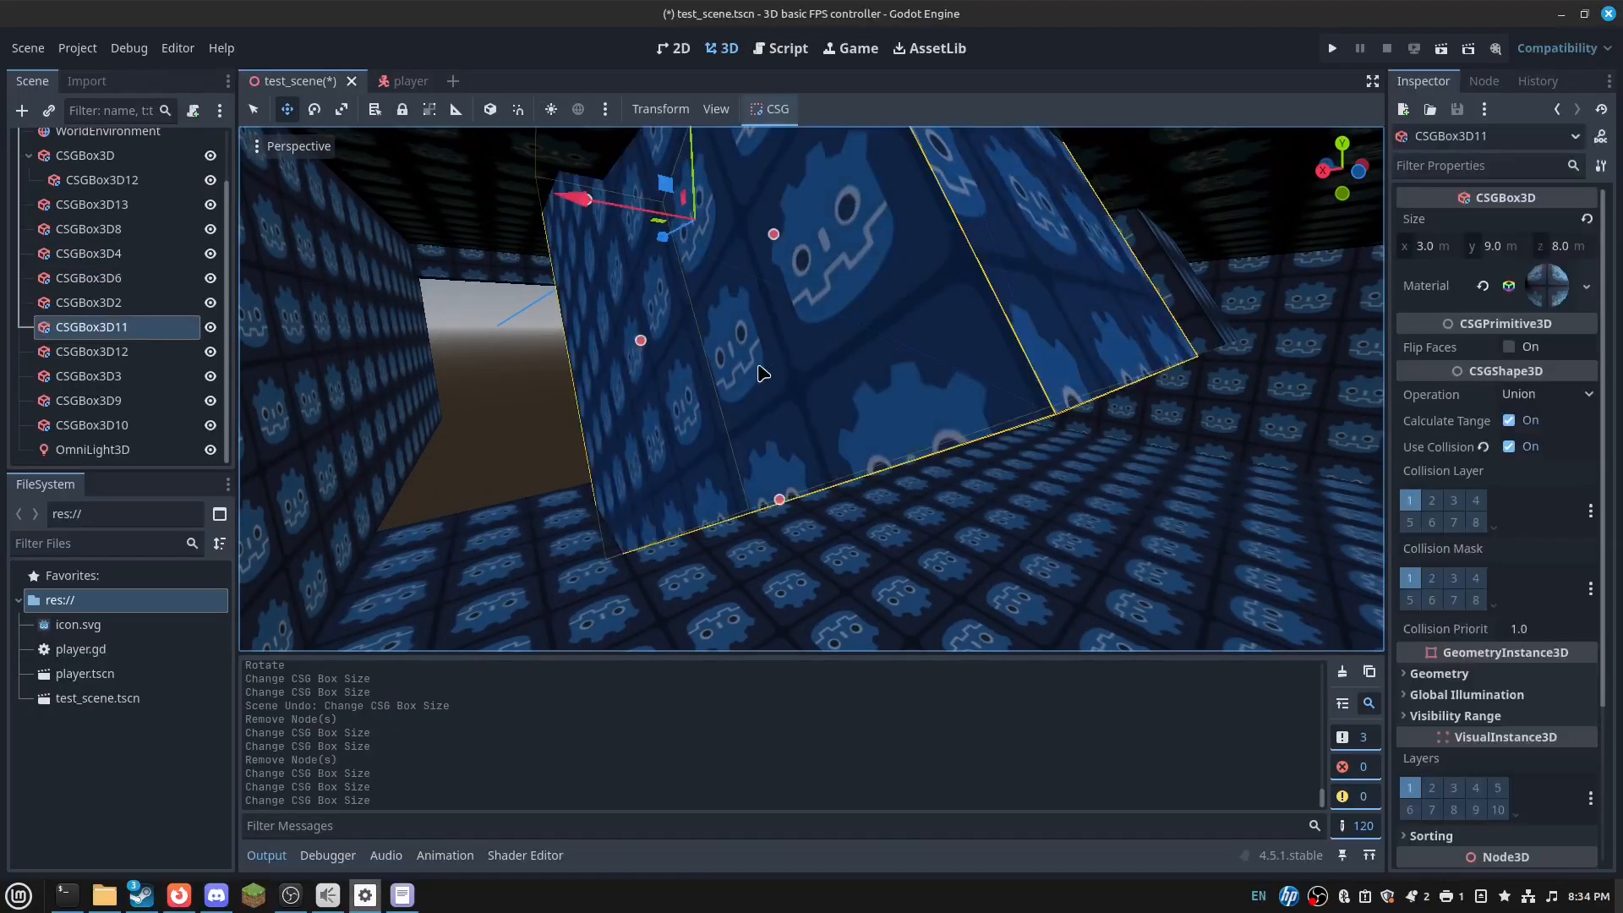
drag(715, 321, 715, 322)
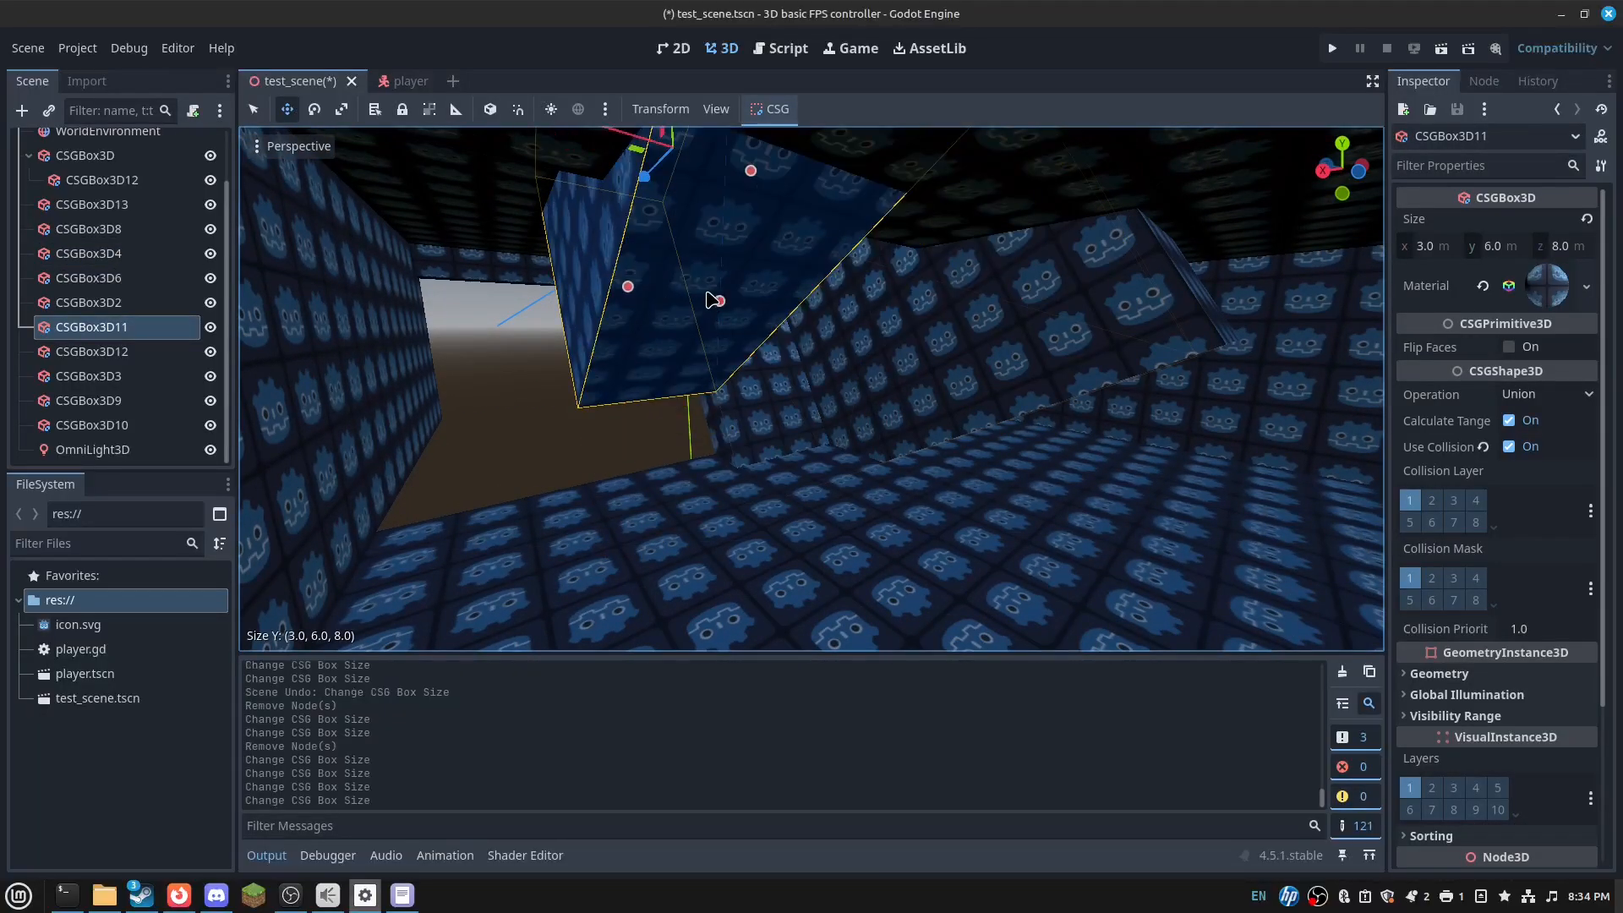
right_drag(716, 322, 516, 309)
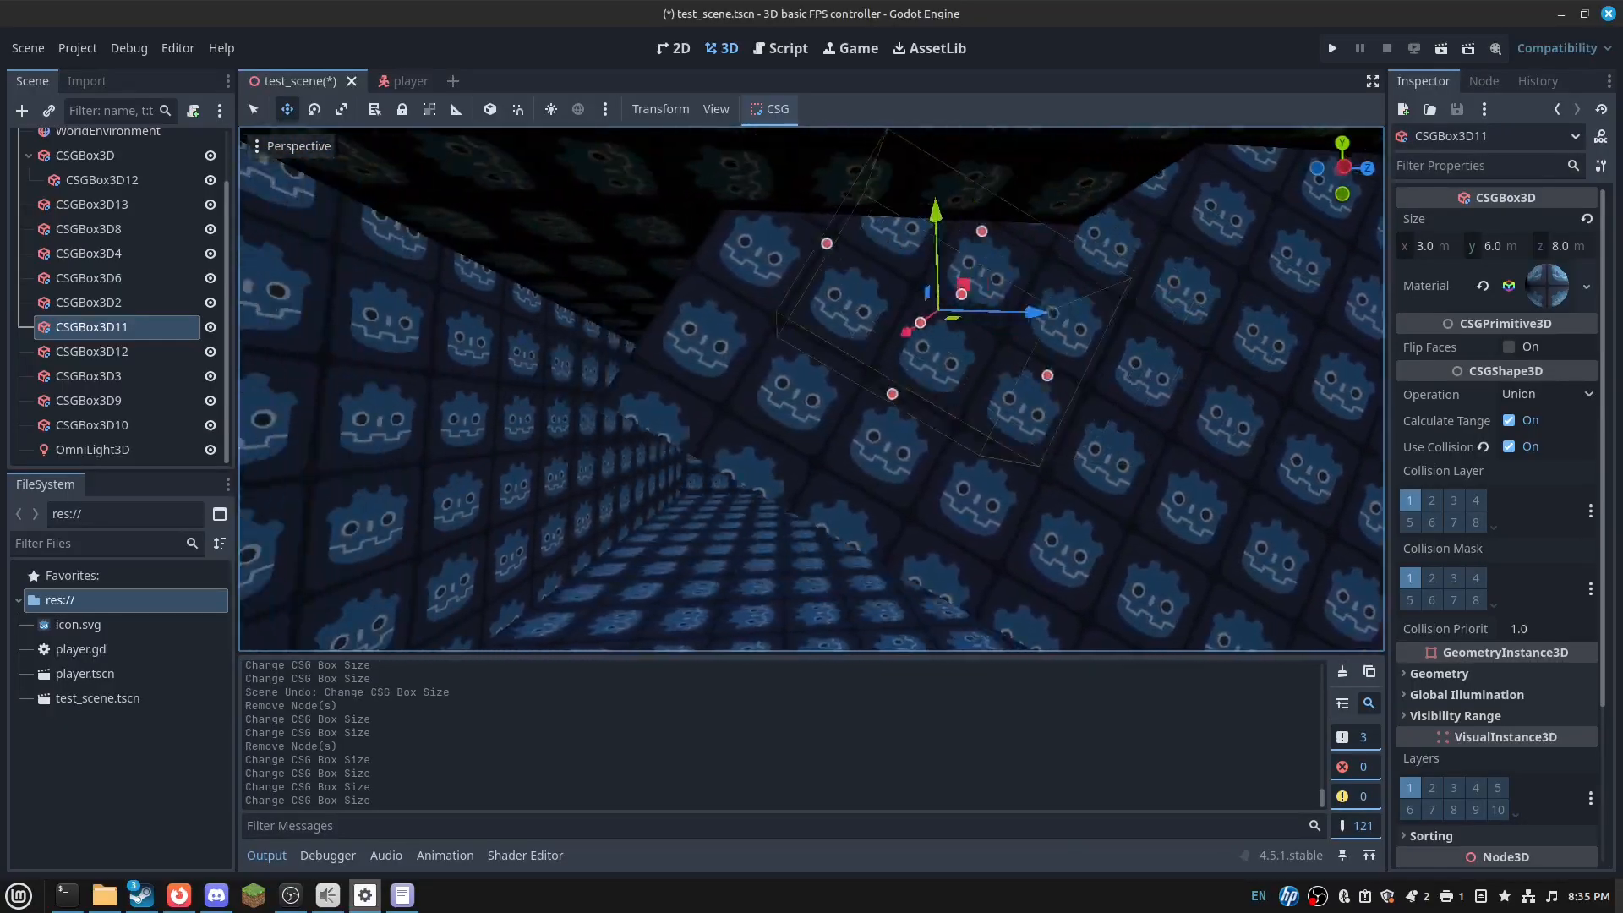
key(ctrl+z)
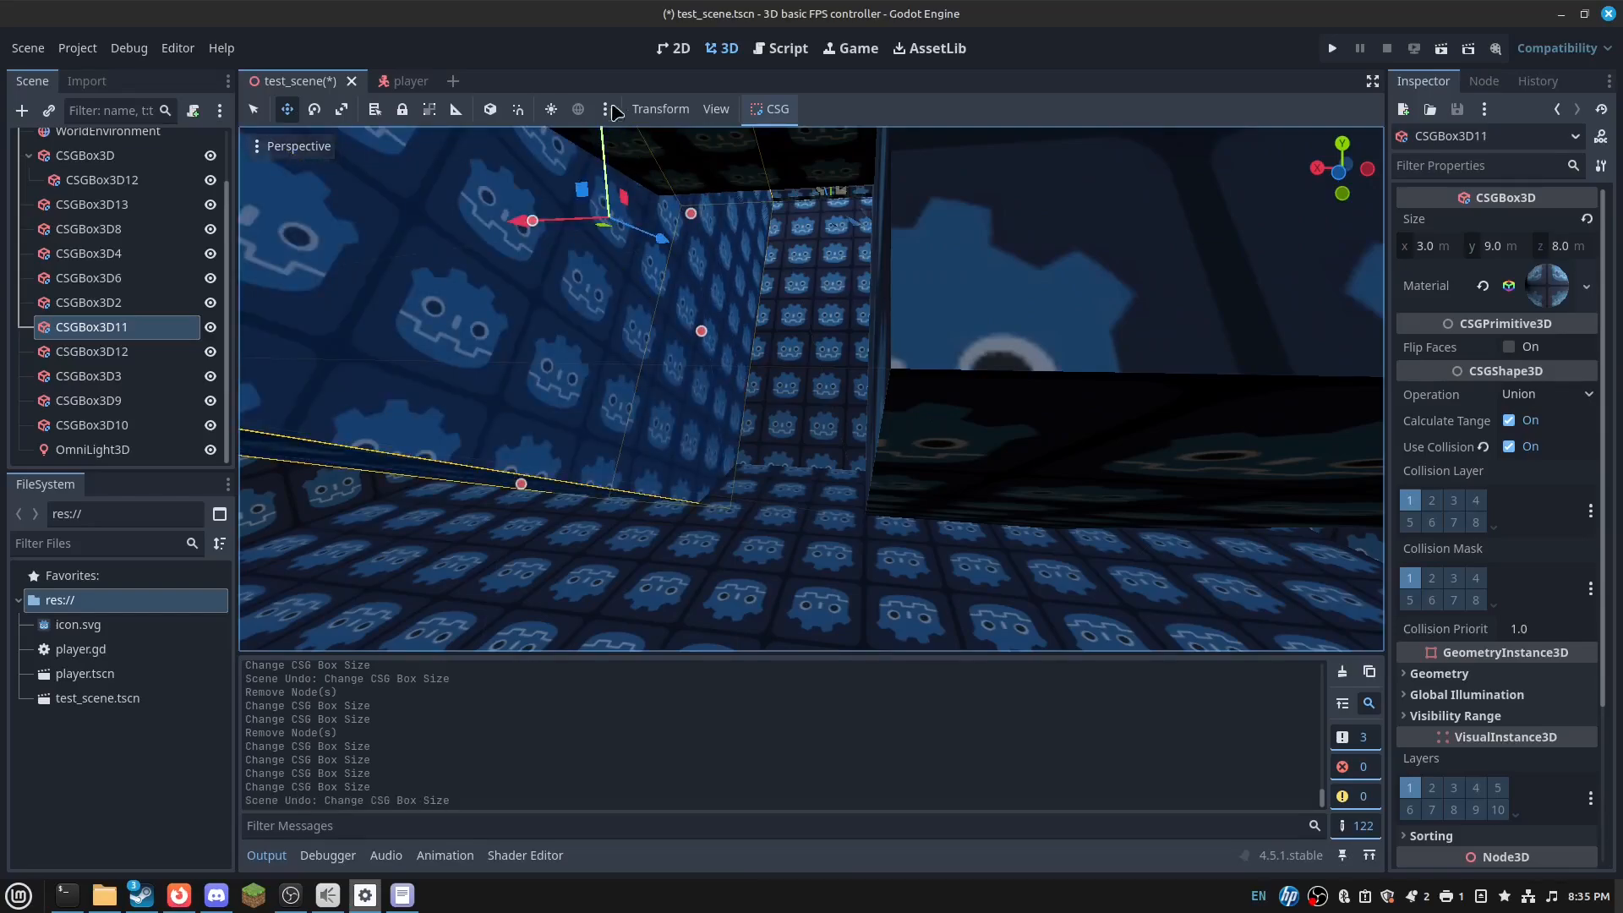
click(760, 173)
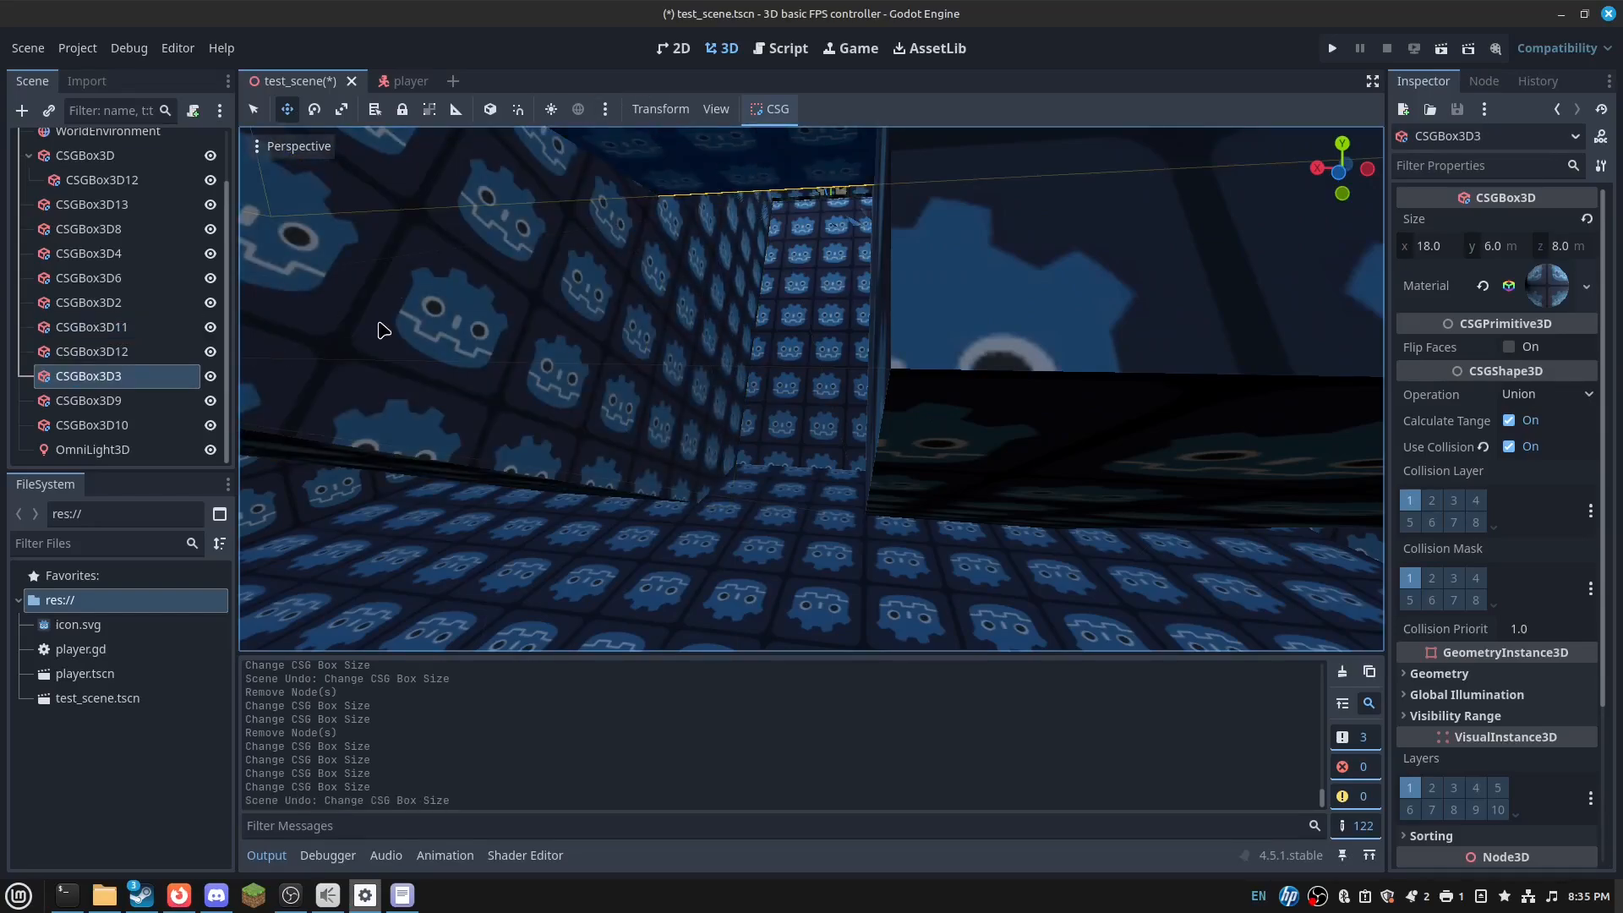
key(ctrl+d)
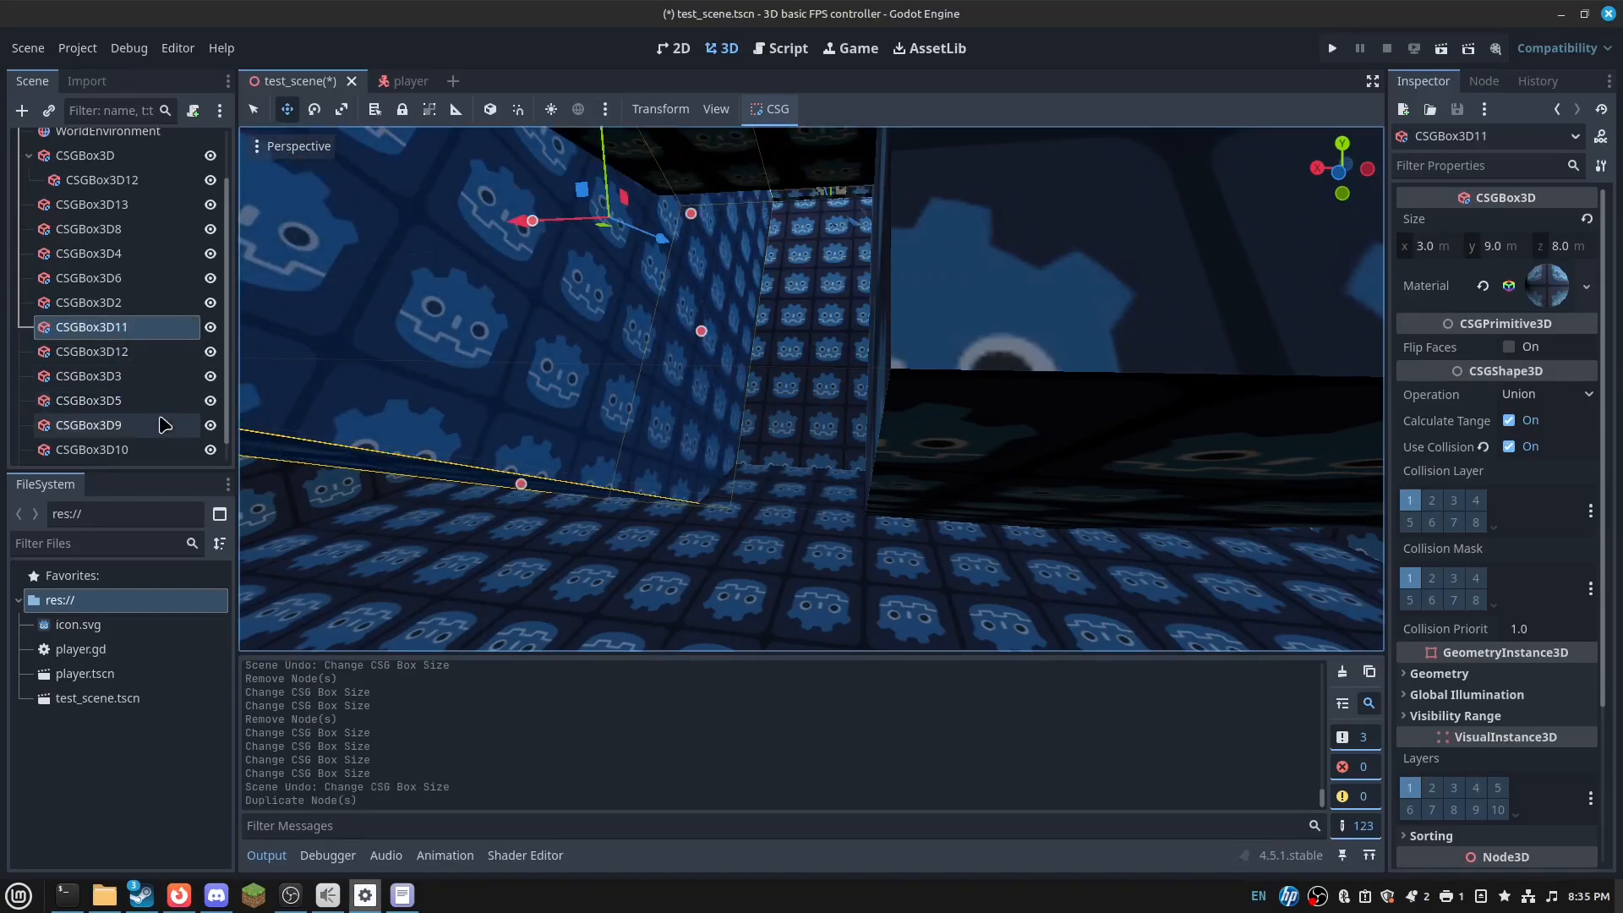
- Parent CSGBox3D3 under CSGBox3D11, lower it 2 m, make it 16 m deep and subtracting
drag(120, 377, 145, 327)
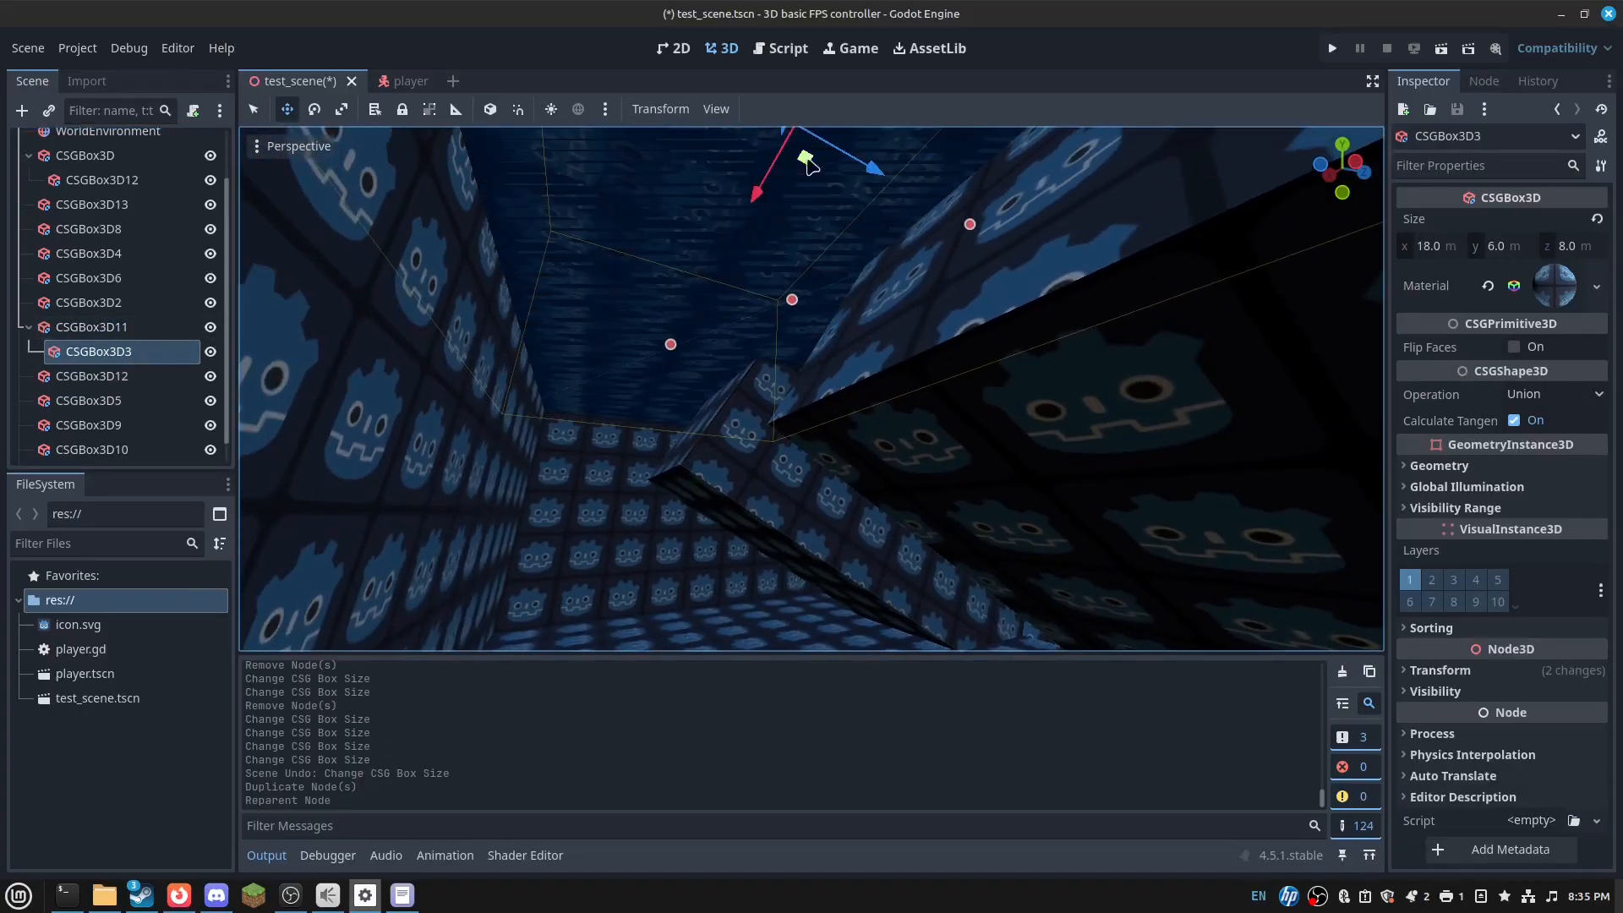
right_drag(812, 167, 814, 141)
drag(786, 200, 779, 388)
right_drag(779, 389, 706, 398)
drag(723, 324, 721, 361)
right_drag(672, 394, 795, 482)
drag(607, 384, 868, 745)
click(1566, 396)
click(1549, 466)
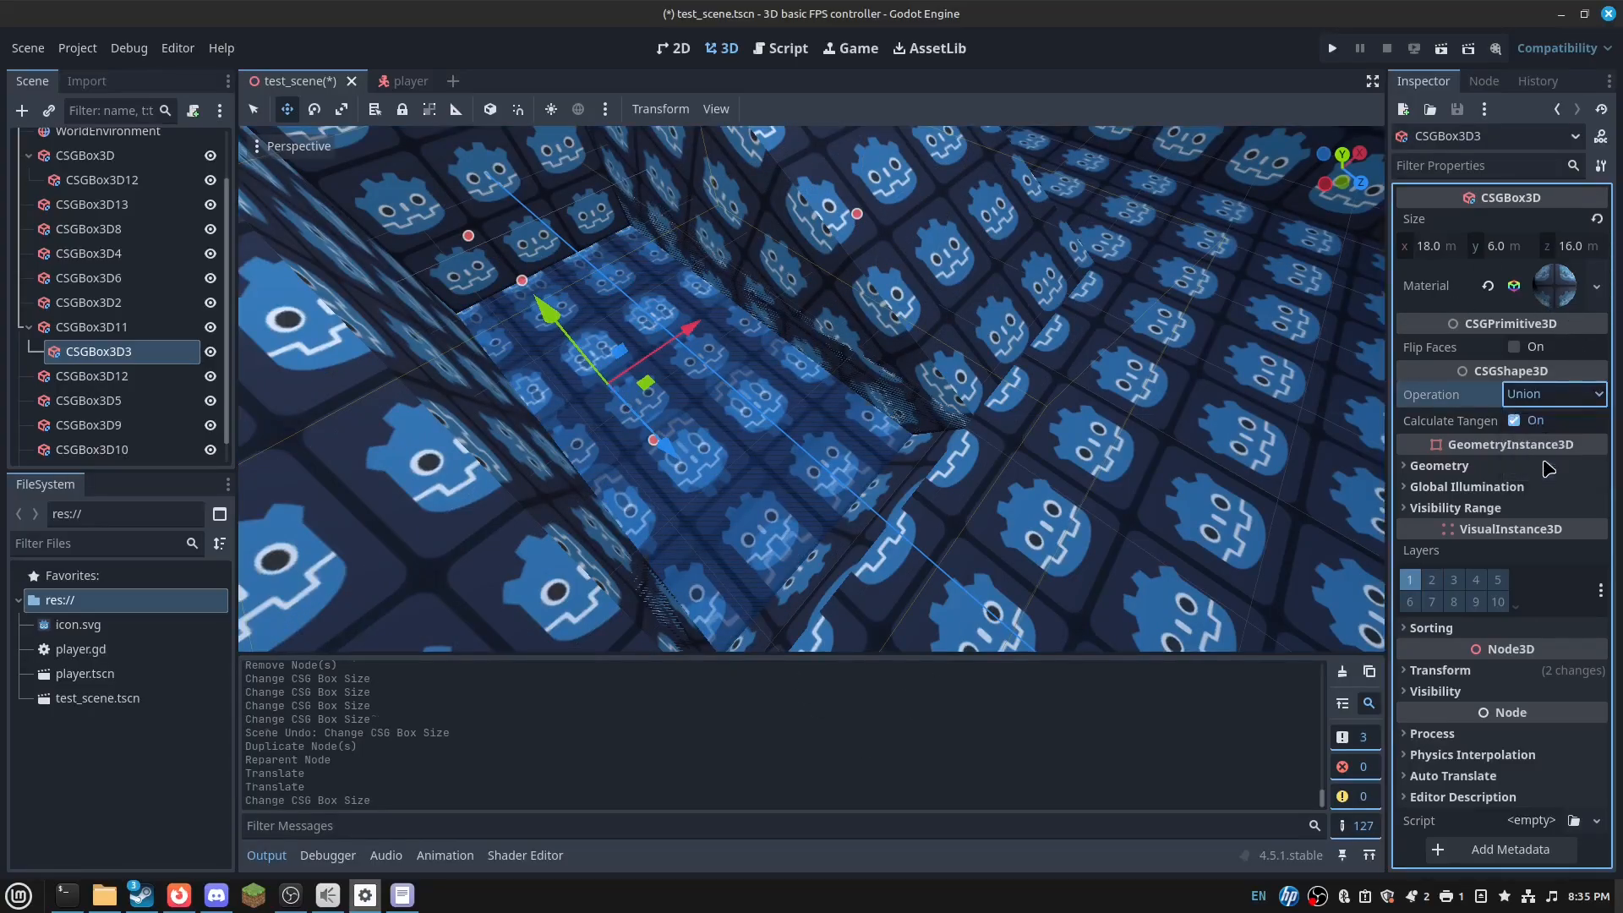
key(w)
right_drag(1099, 423, 1222, 387)
key(s)
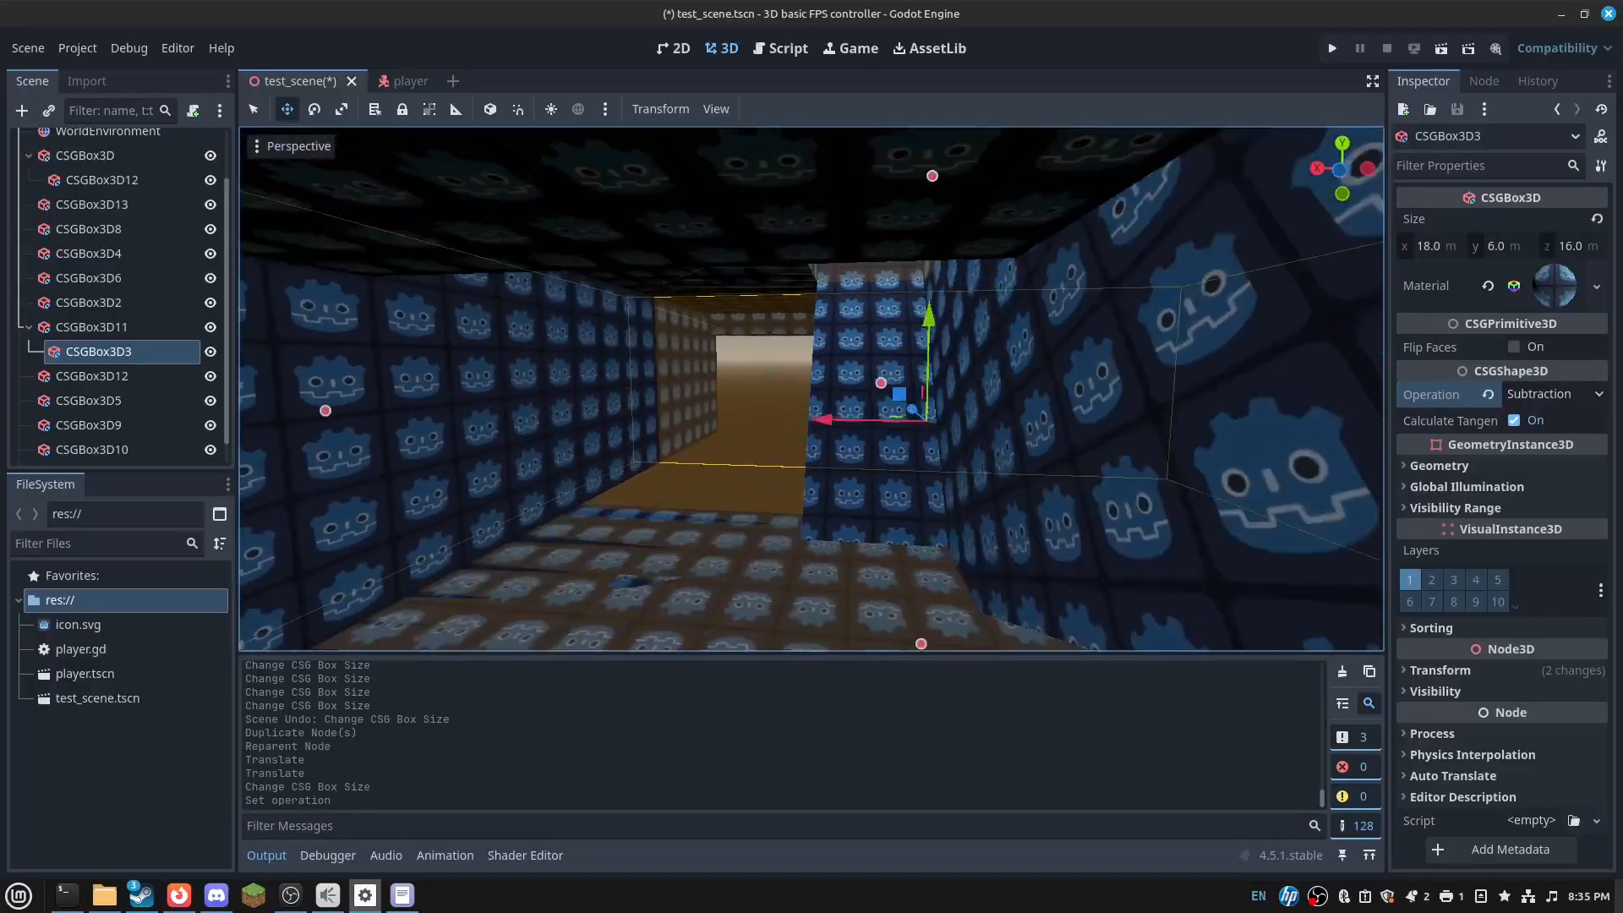
- Adjust the doorway cutout's height, trying 8 m and settling on 7 m
click(727, 477)
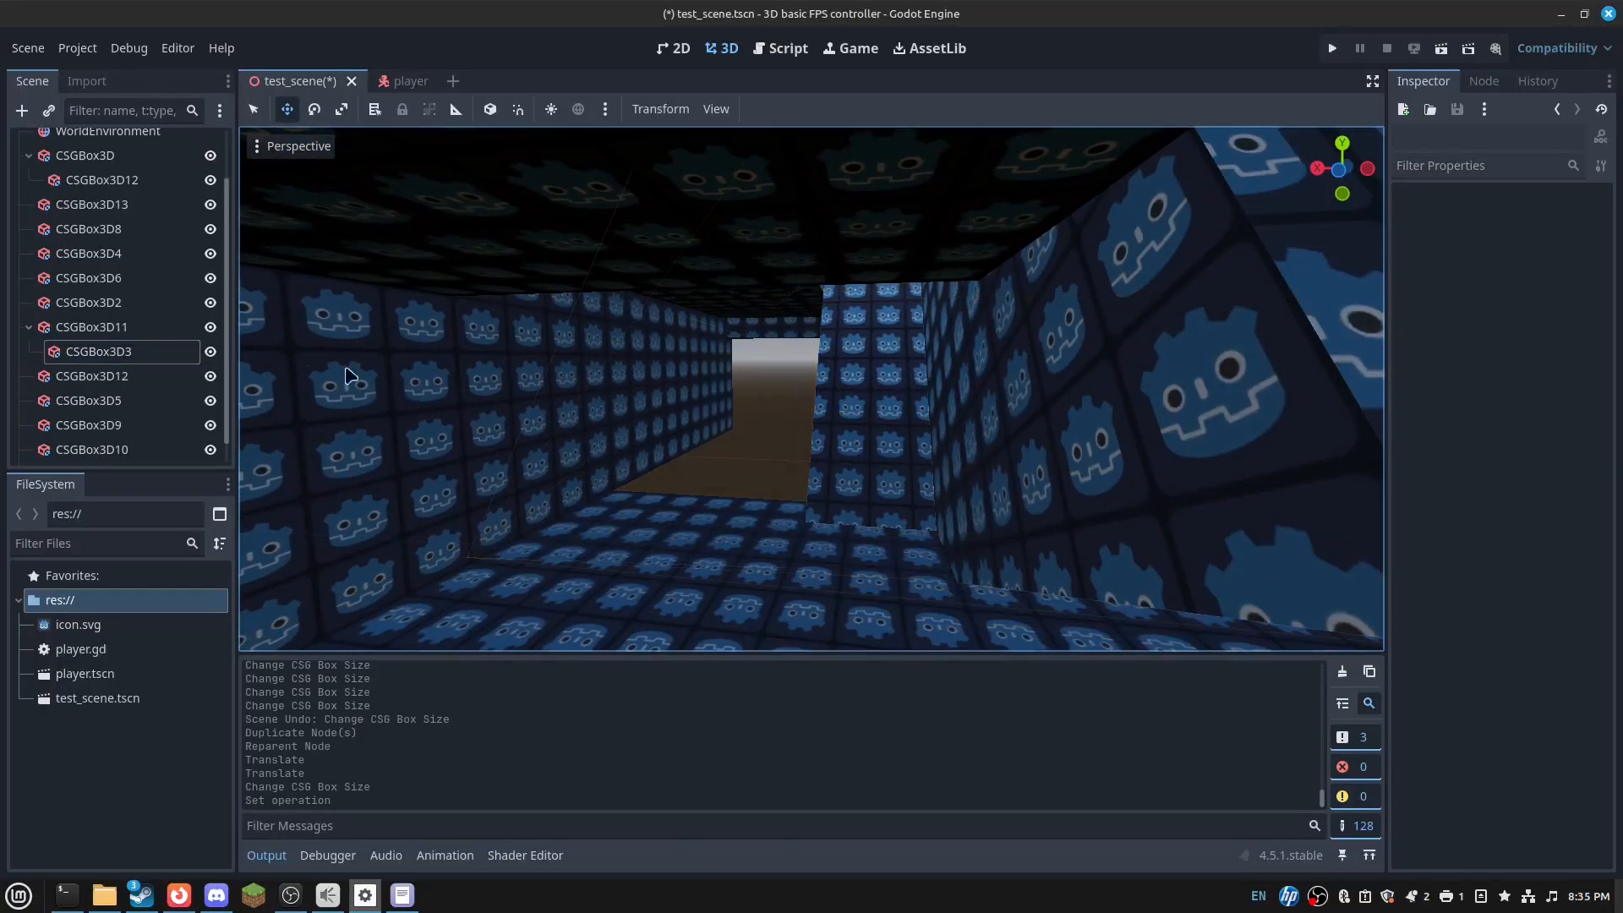
click(184, 351)
drag(903, 604, 900, 667)
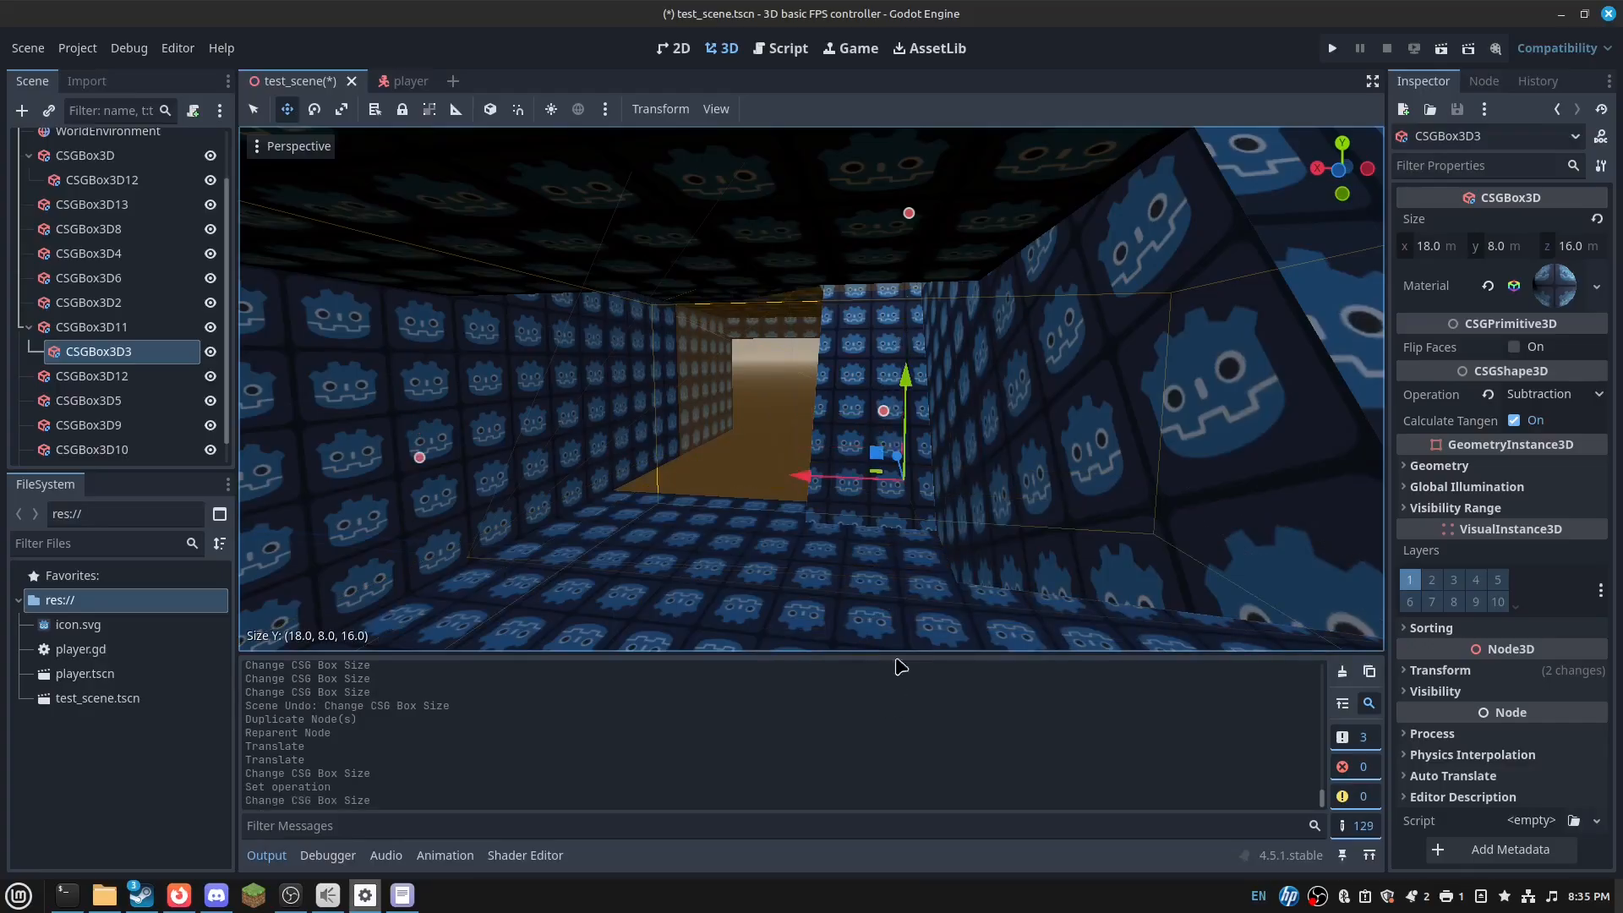
key(s)
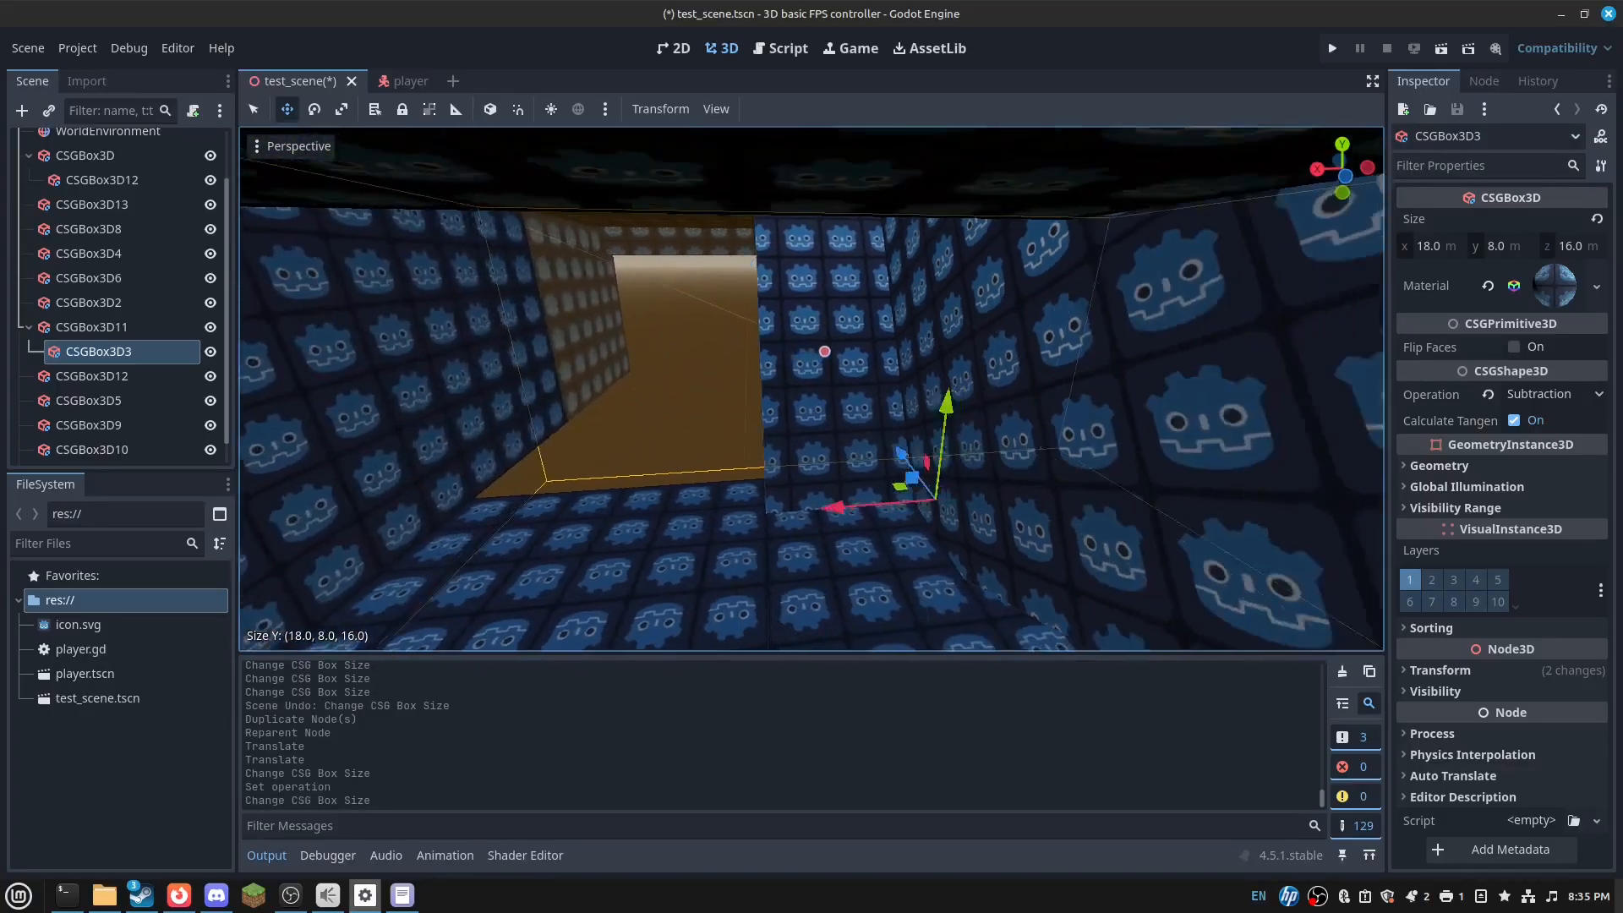
right_drag(812, 388, 904, 278)
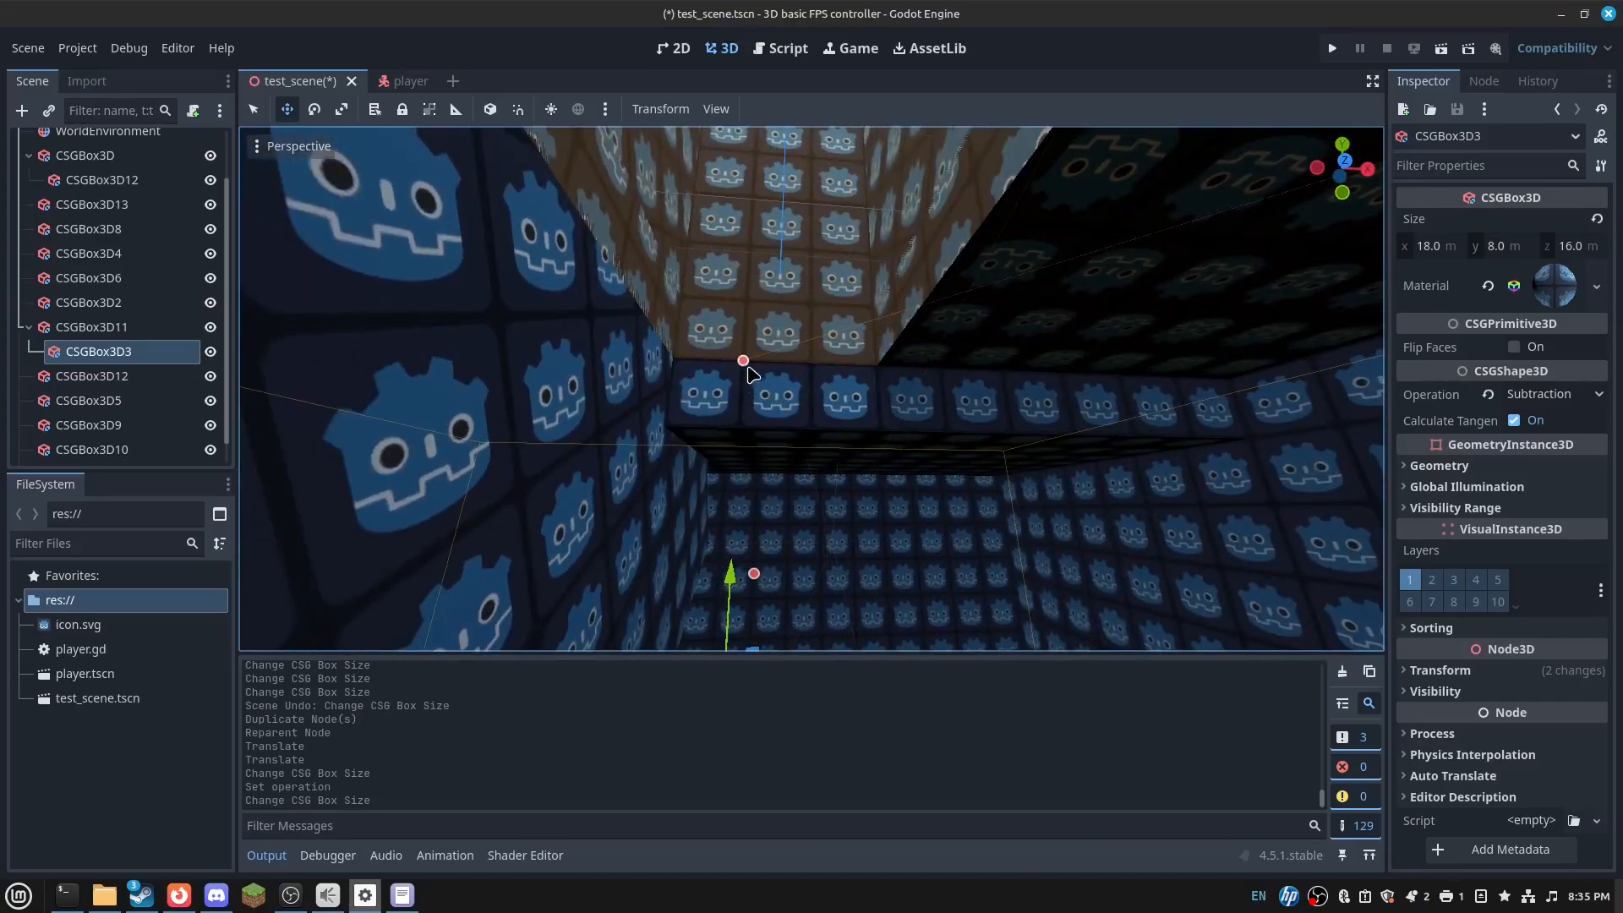
drag(751, 427, 751, 428)
right_drag(751, 428, 728, 513)
right_drag(812, 388, 1087, 427)
- Paste the doorway cutout box into the right wall CSGBox3D2
click(126, 377)
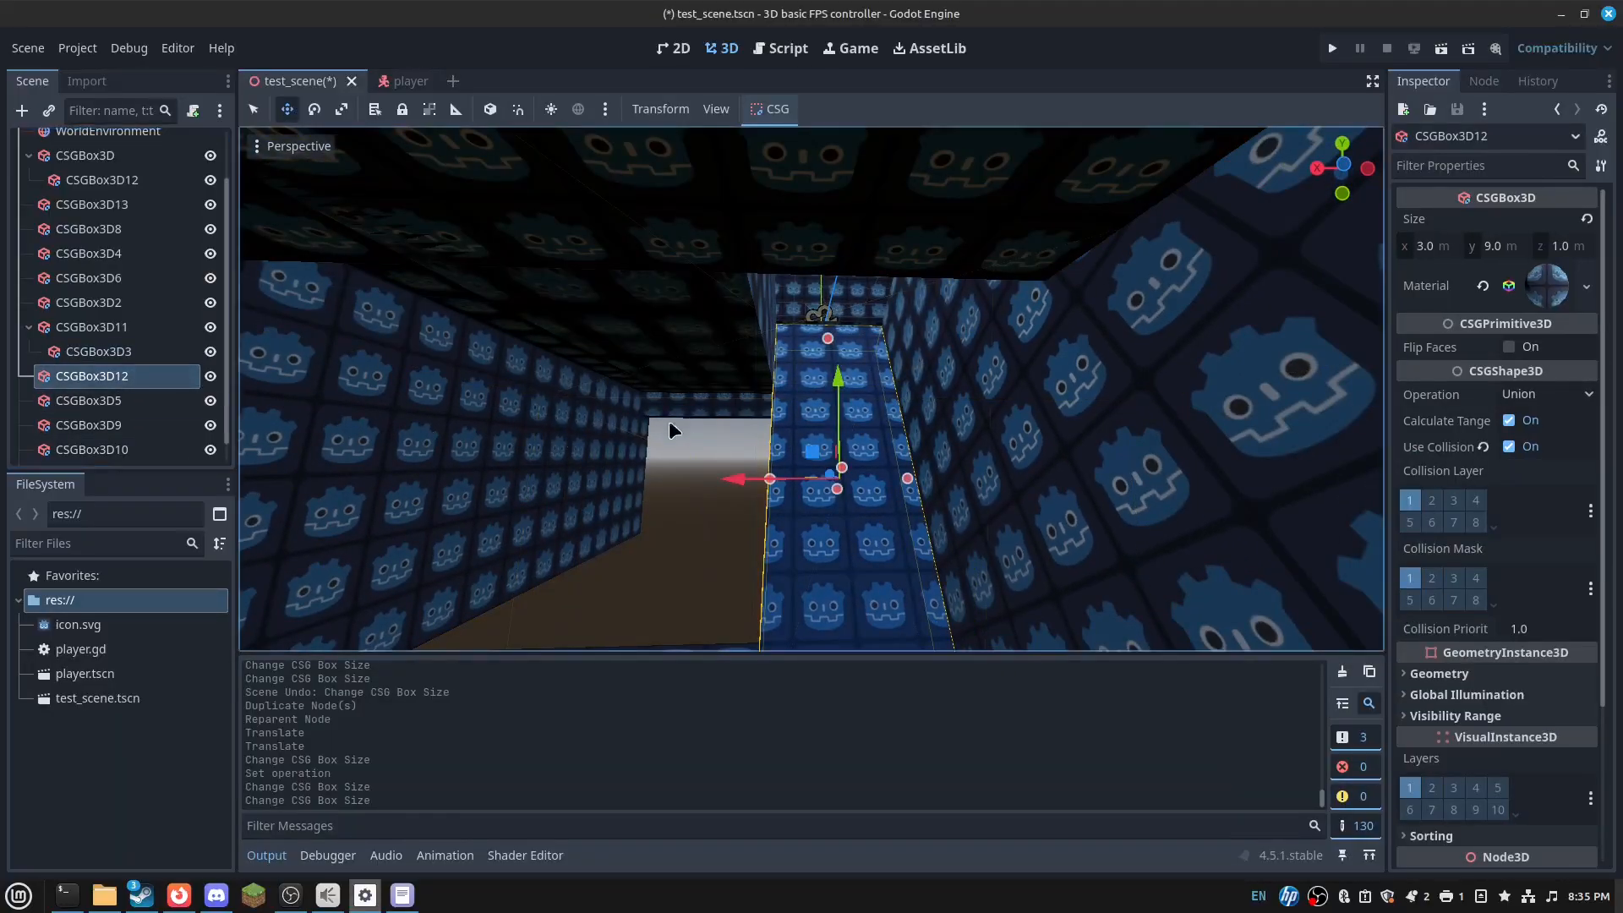
click(1147, 440)
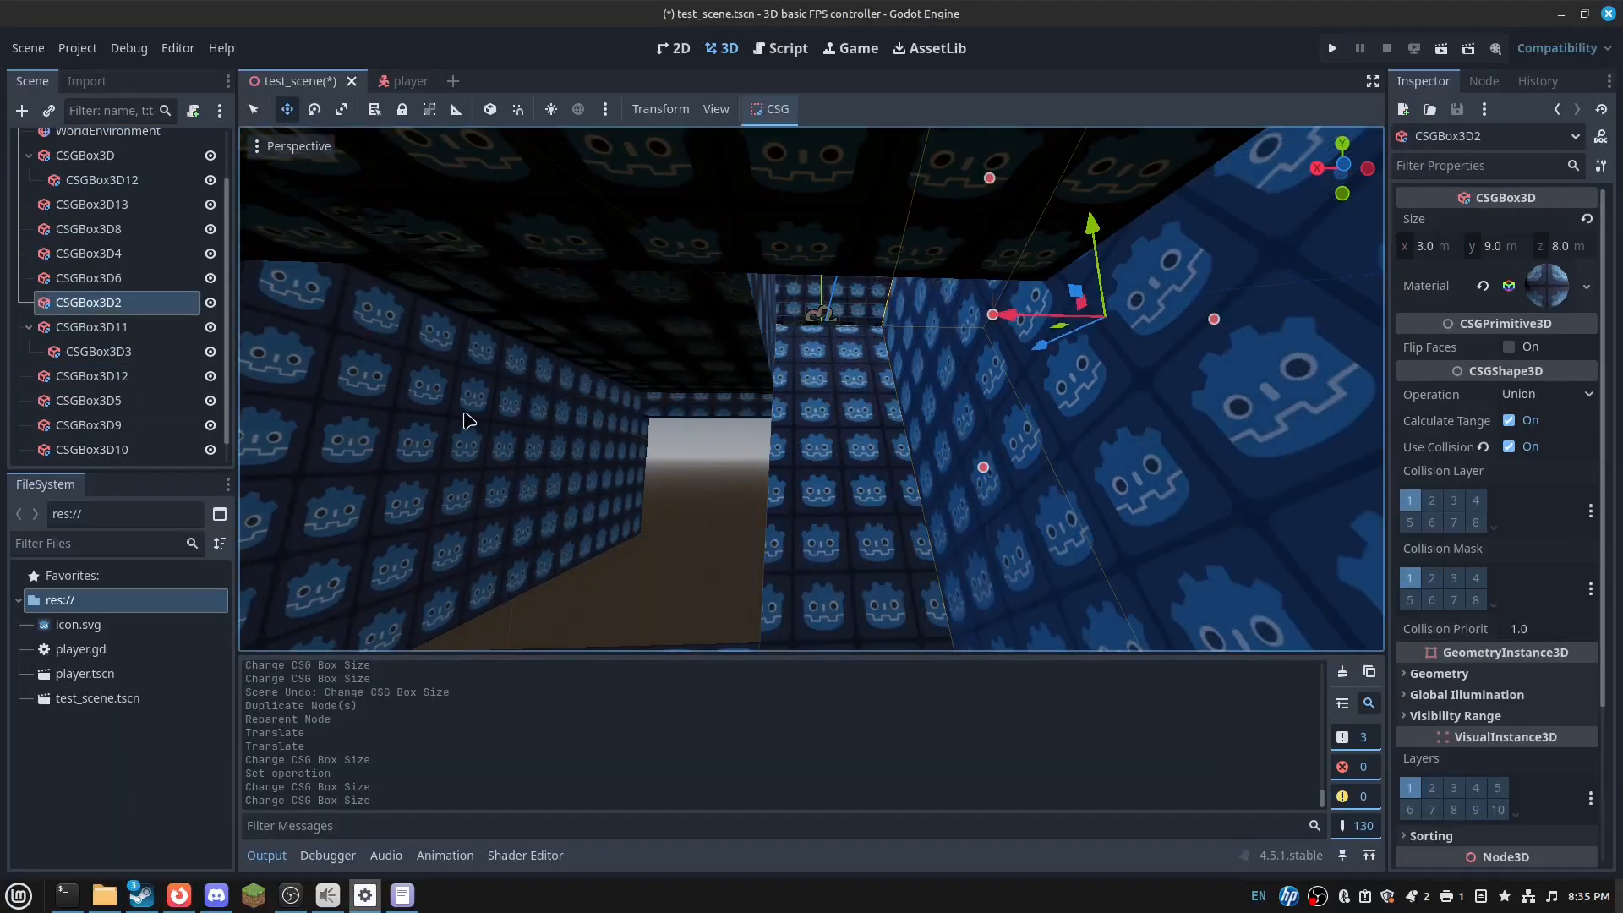
key(ctrl+v)
right_drag(469, 421, 450, 336)
click(531, 329)
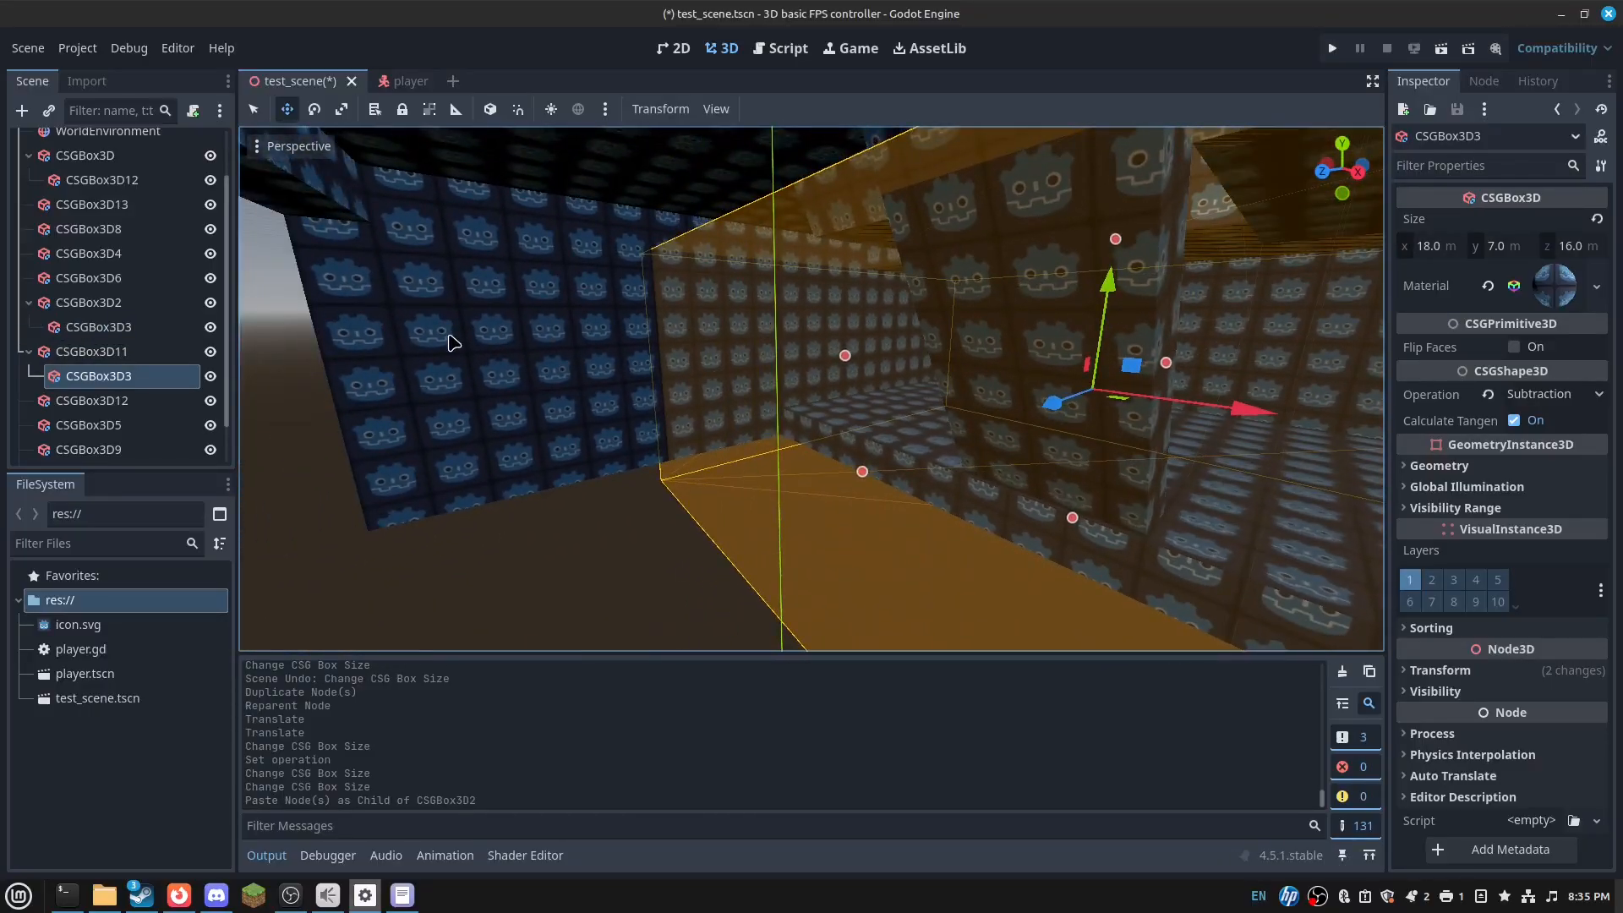
click(450, 336)
- Shorten CSGBox3D9 to 16 m, make floor CSGBox3D13 24 m deep, and save the scene
click(351, 219)
right_drag(352, 218, 110, 207)
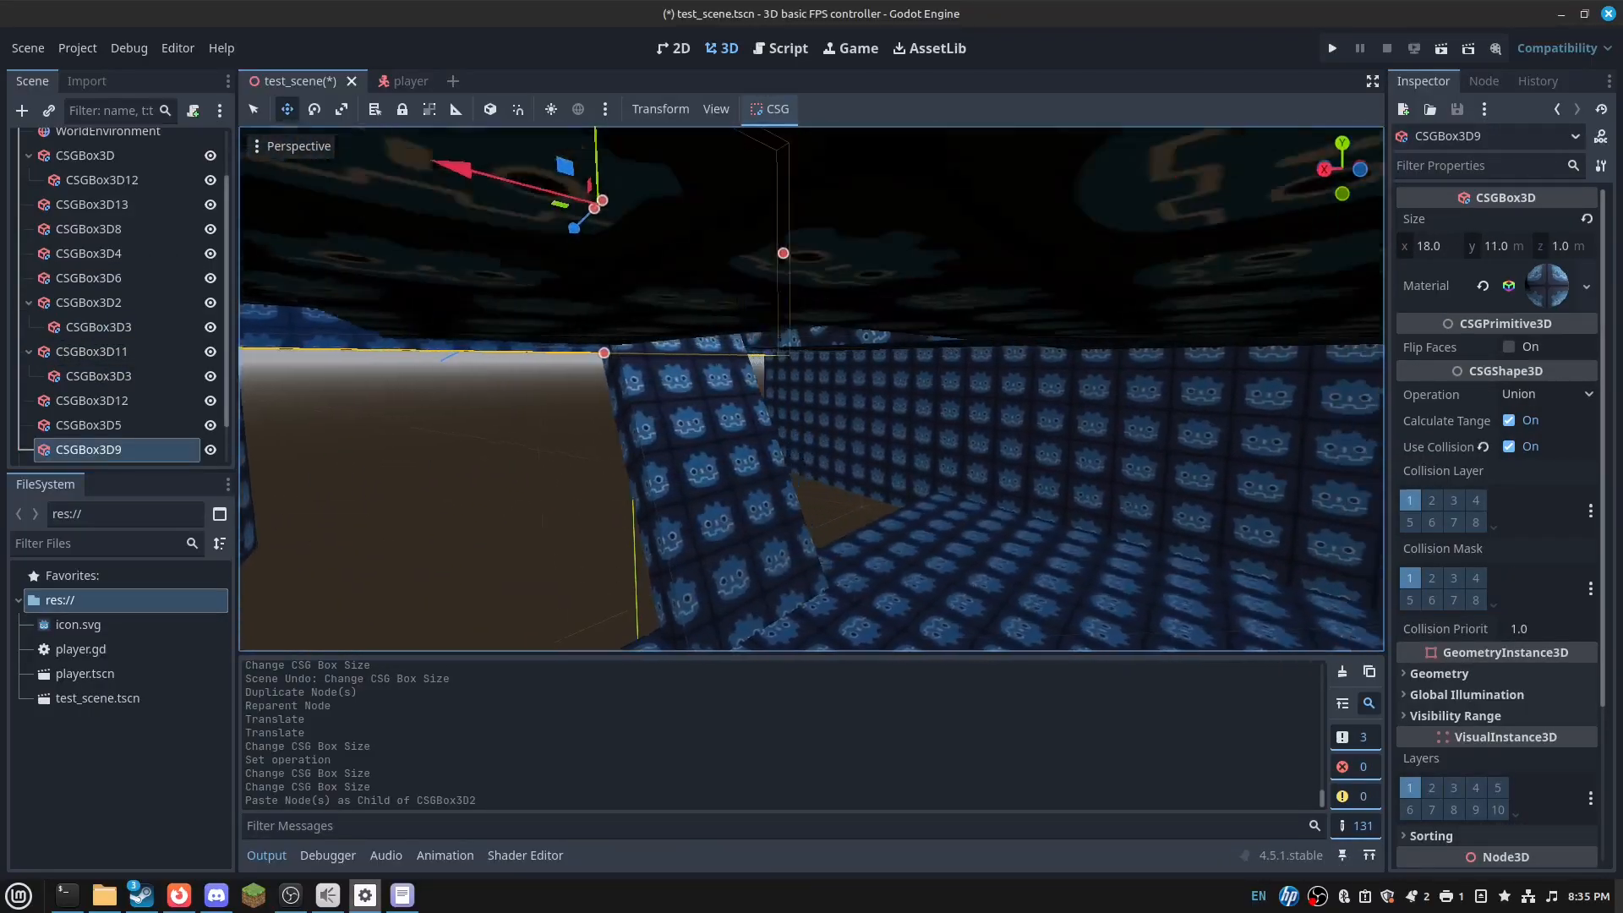
right_drag(722, 224, 613, 249)
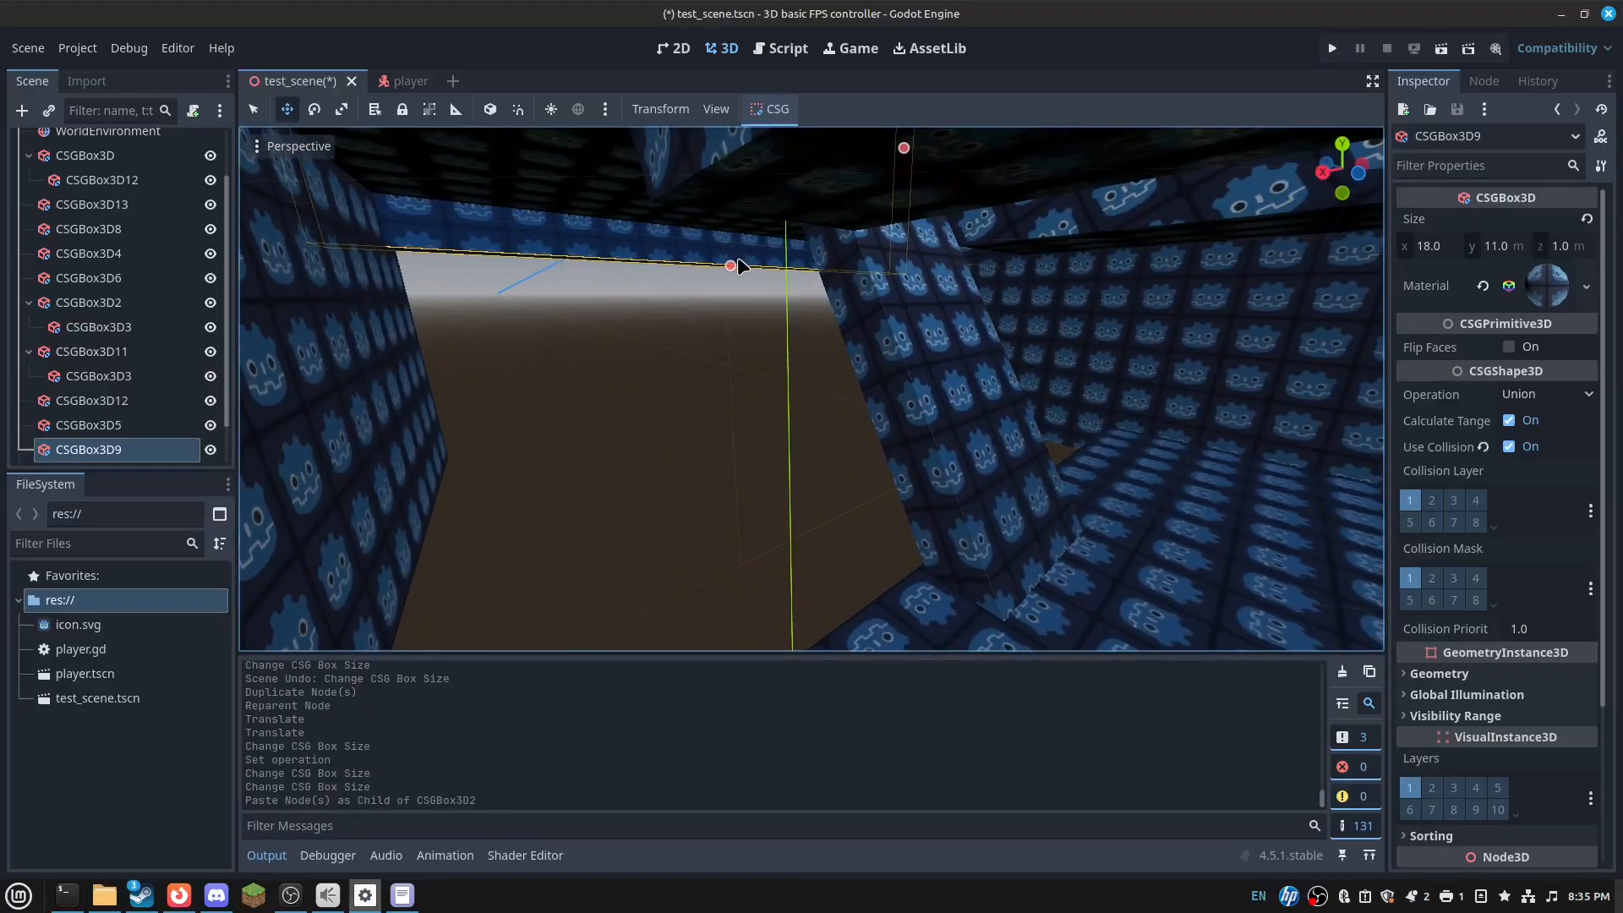
drag(802, 415, 810, 408)
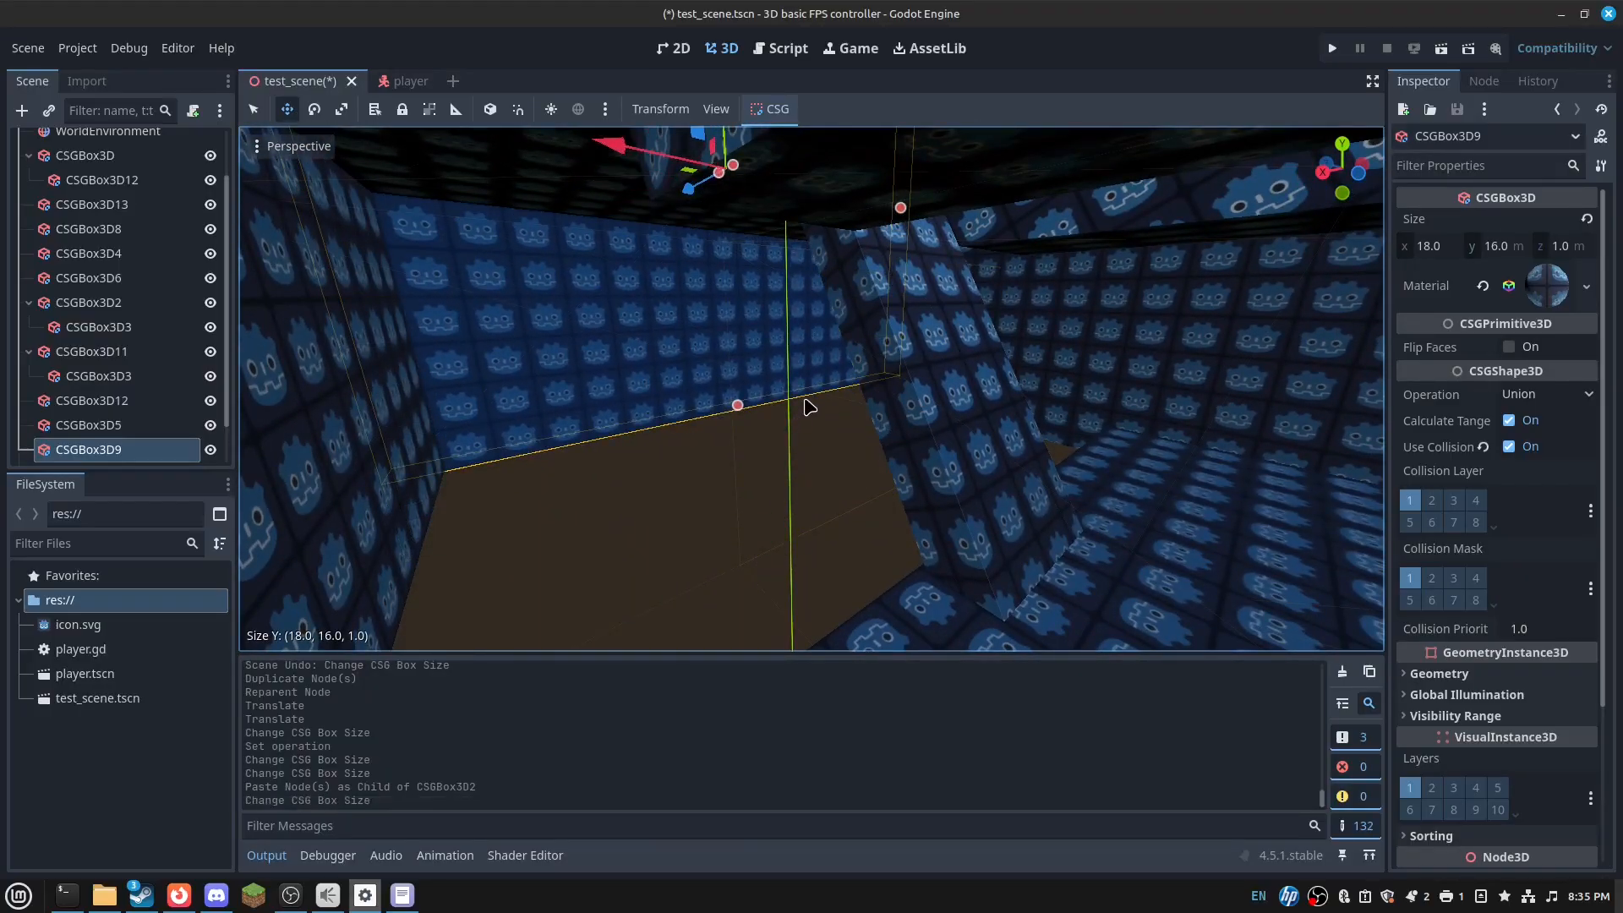
click(1252, 552)
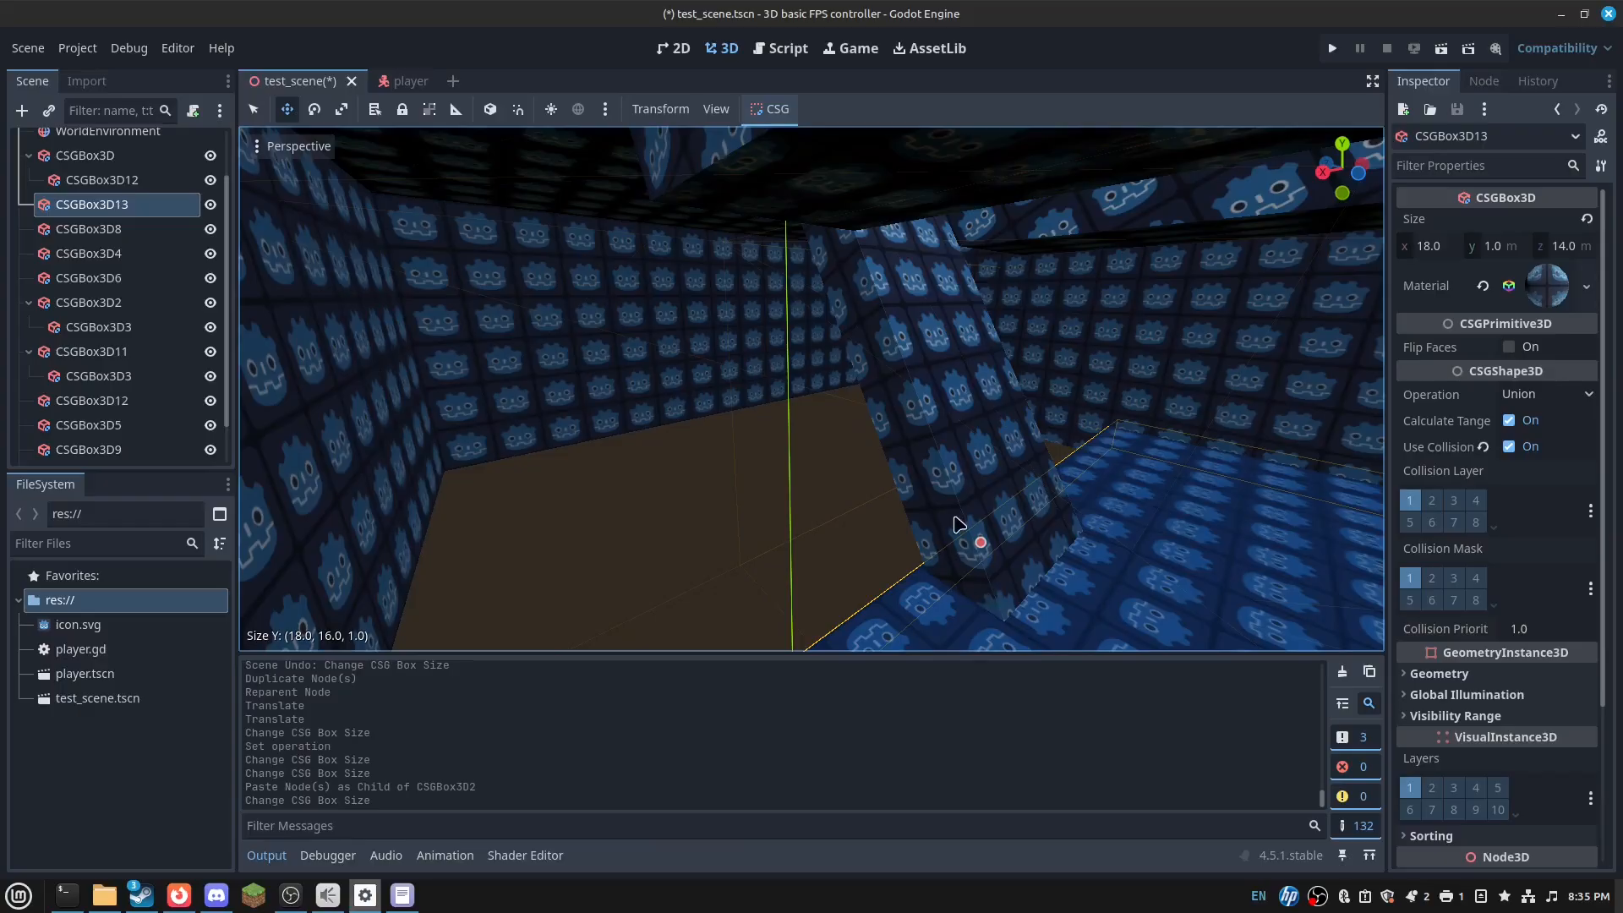
key(ctrl+s)
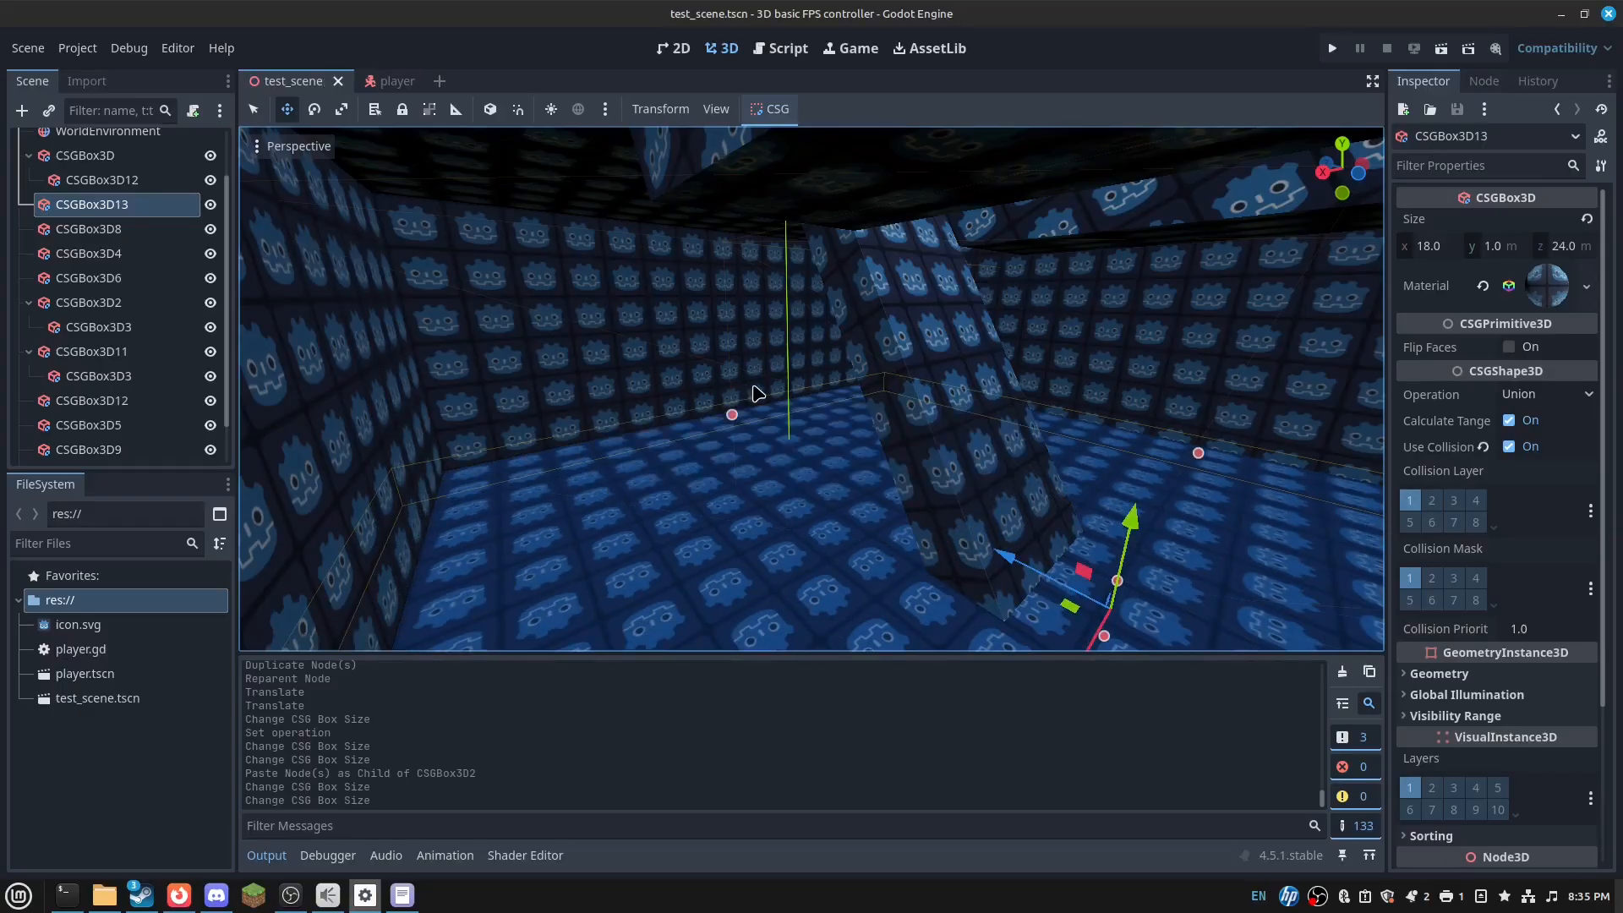
- Run the scene, walk forward and jump through the level, then close the game window
click(1441, 48)
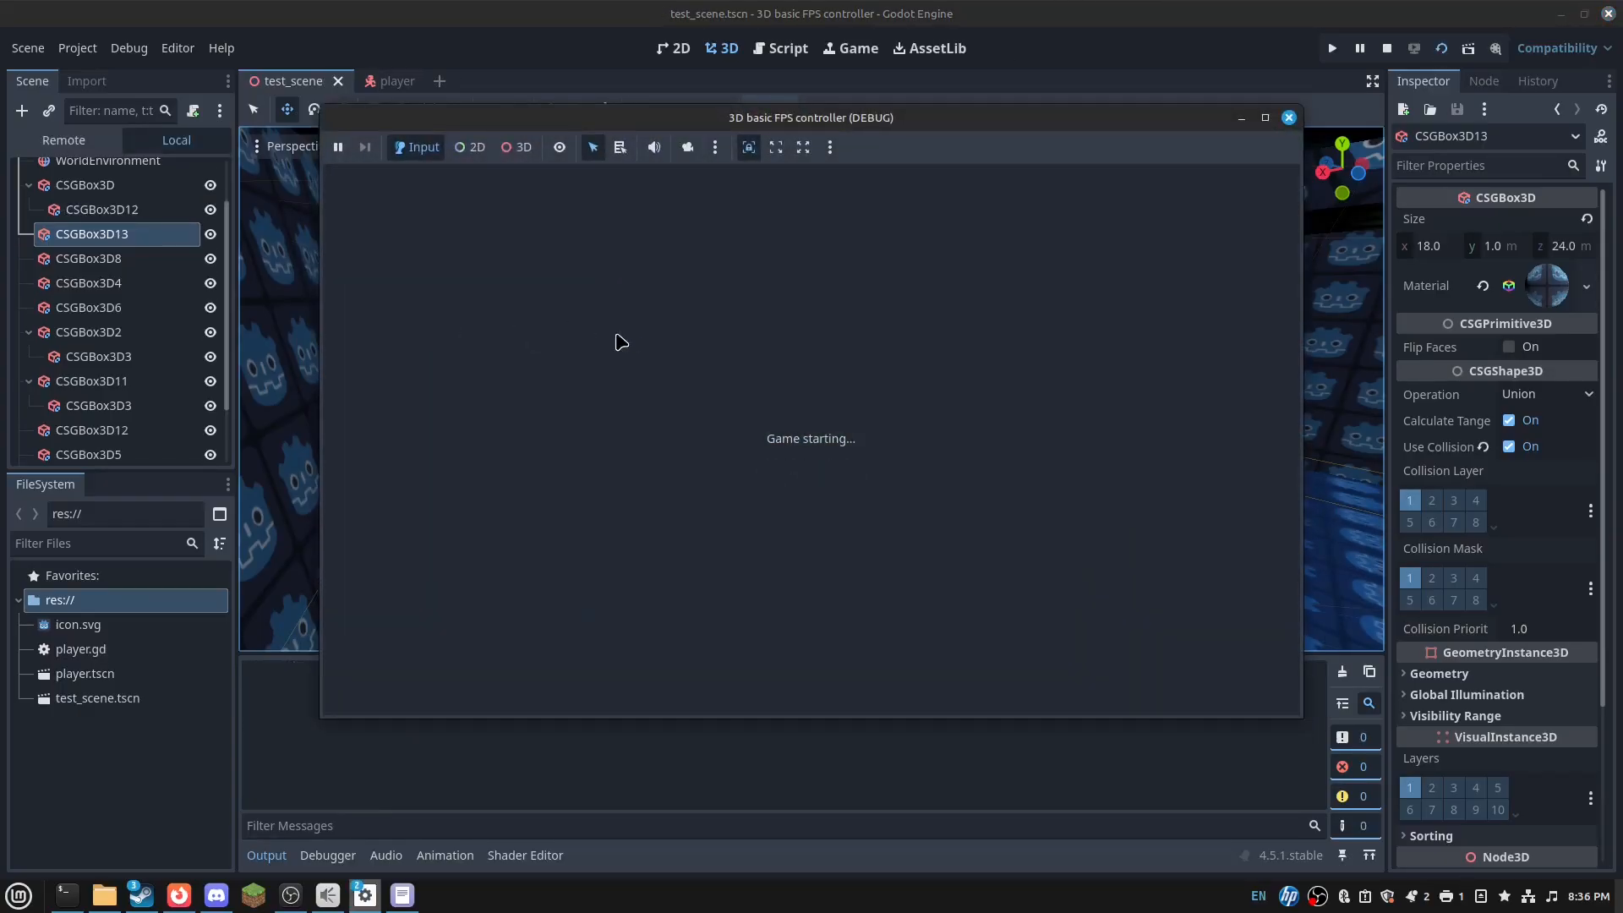
key(w)
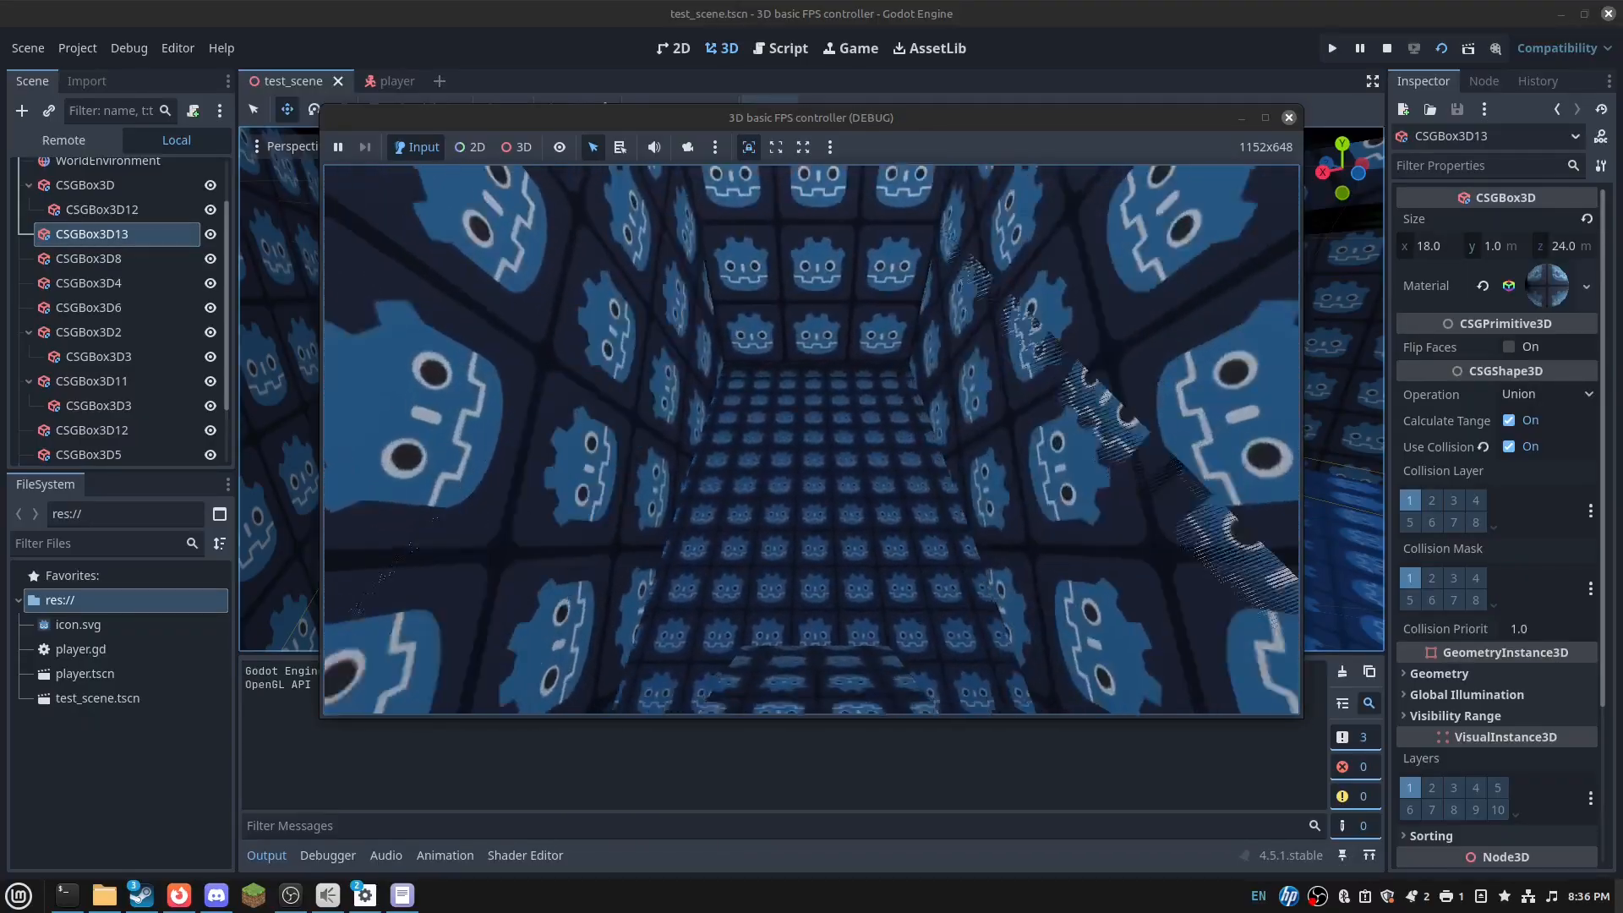
key(w)
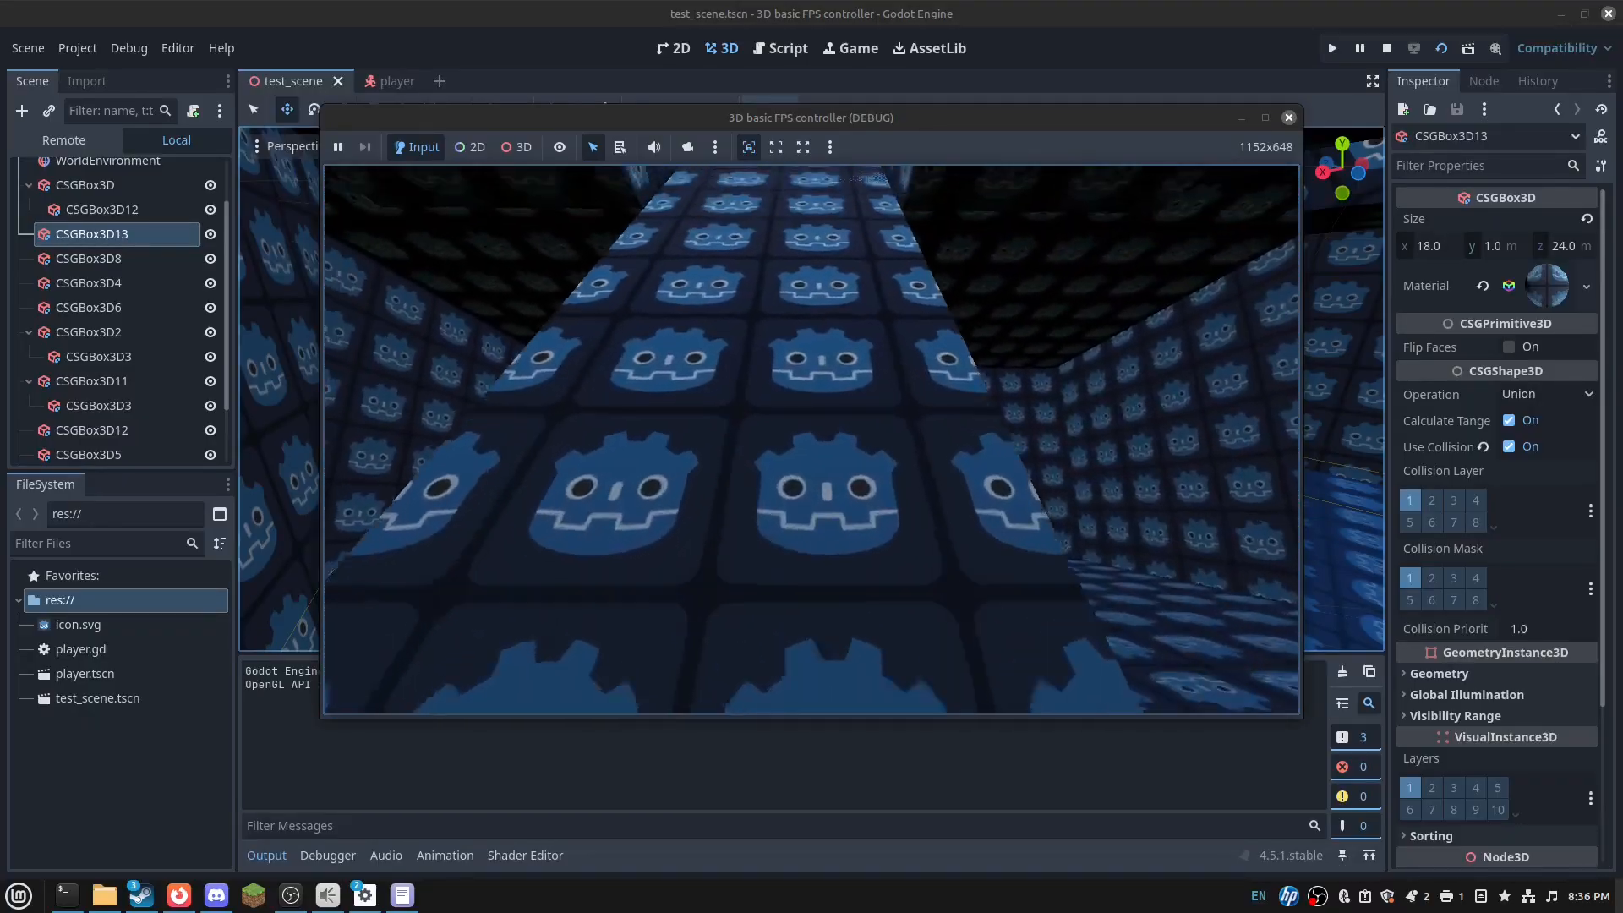
key(space)
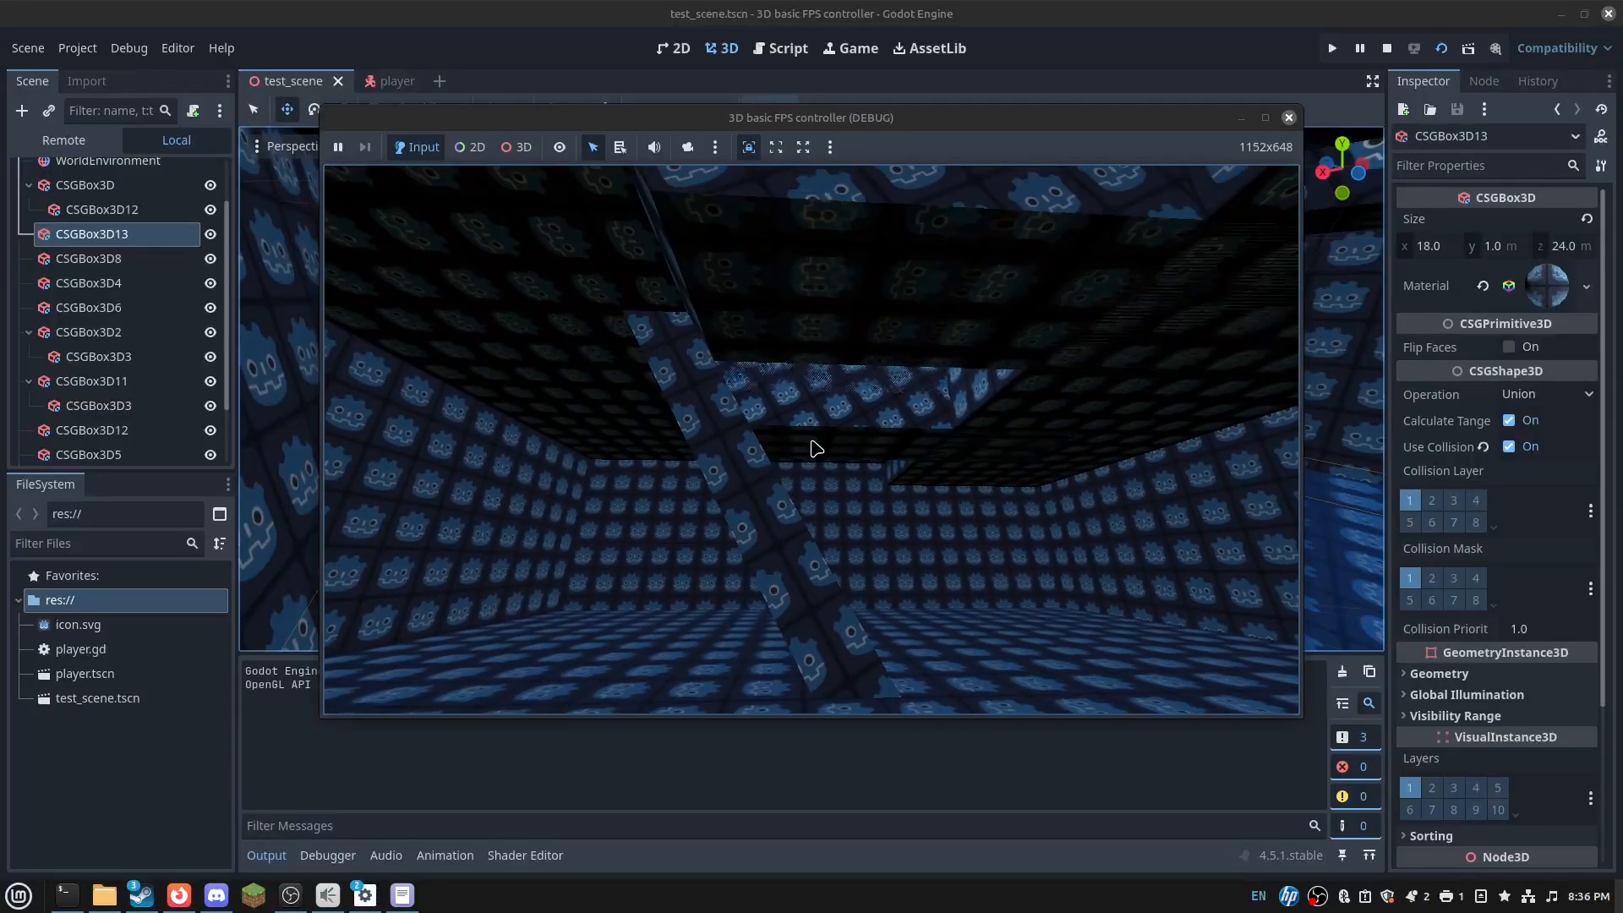
click(1222, 273)
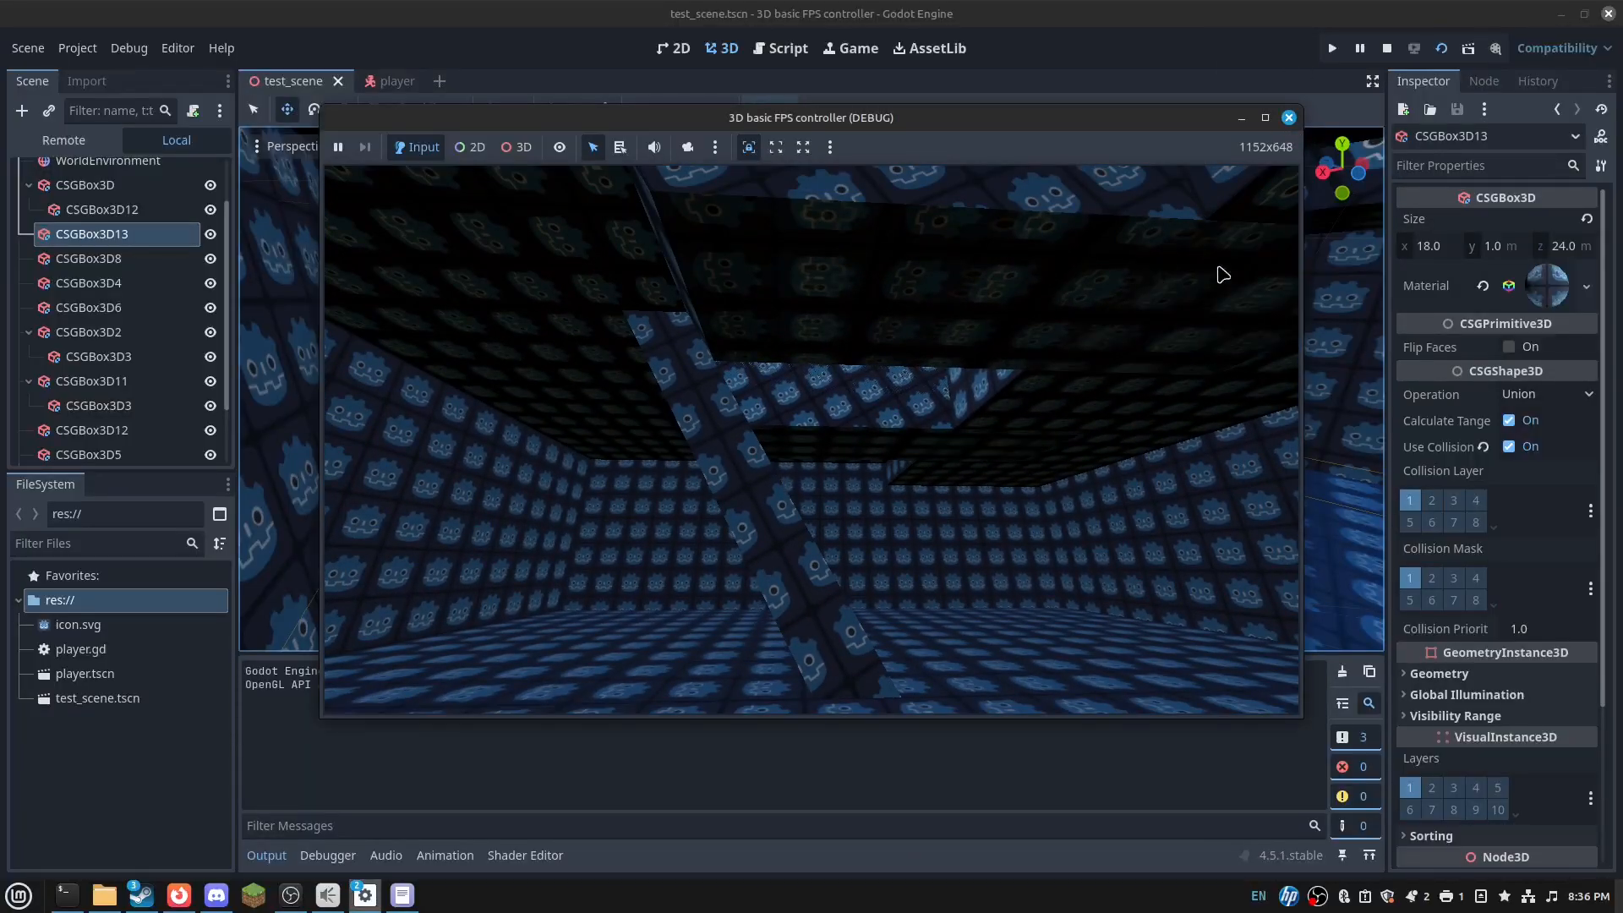
click(1288, 118)
- Back in the 3D editor, rotate the slanted CSGBox3D12 and shift it along Z
click(718, 50)
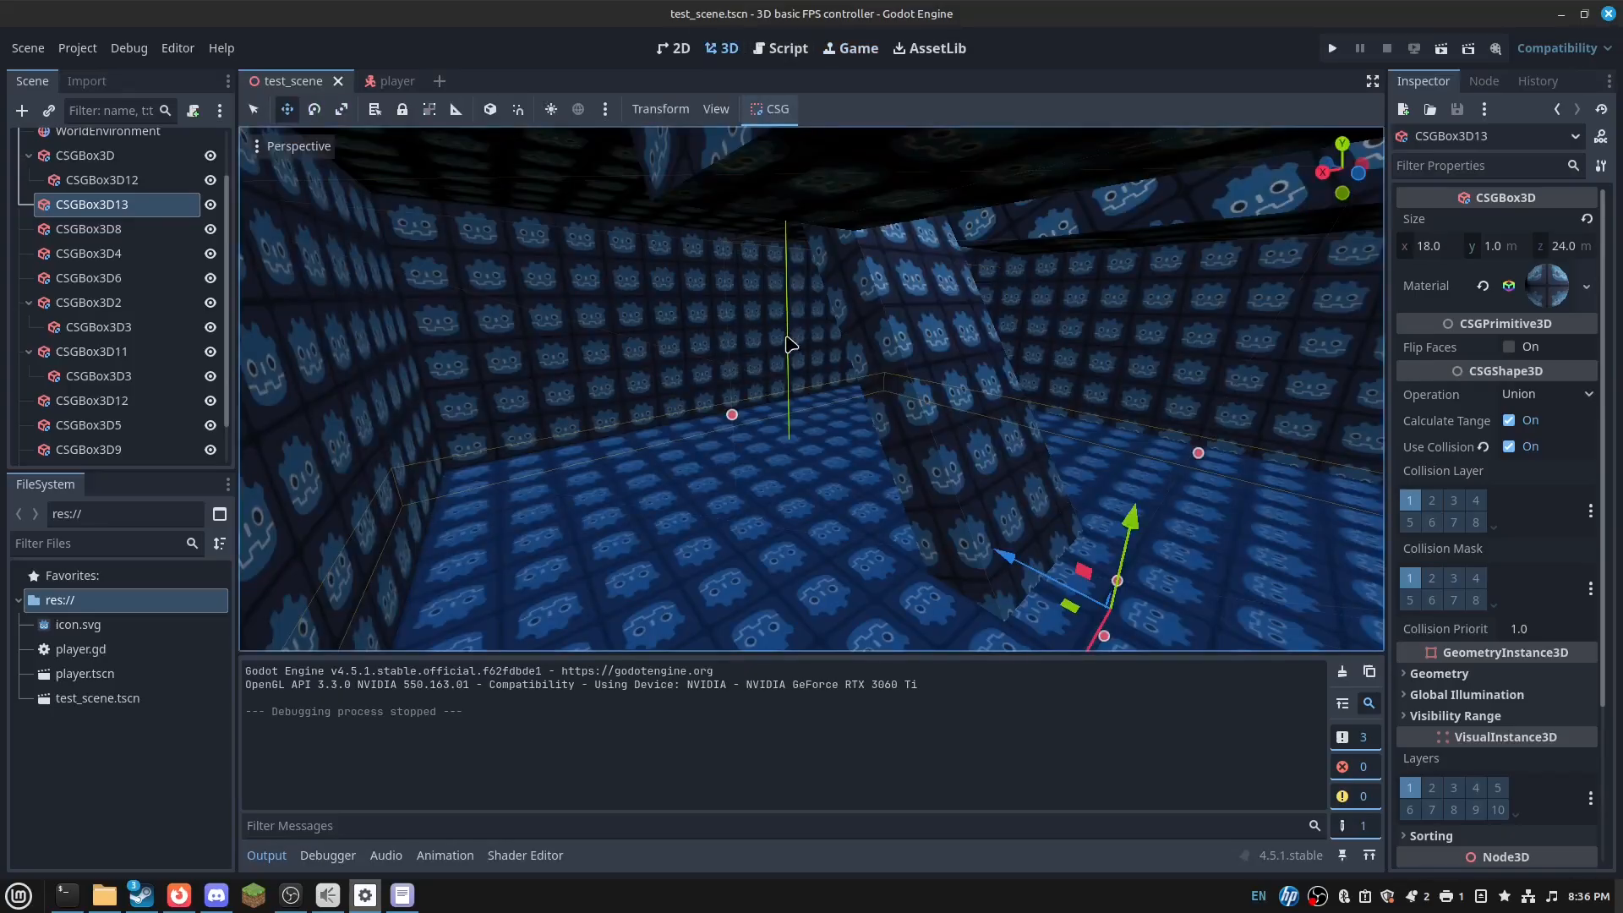
click(903, 330)
middle_drag(902, 330, 693, 228)
key(q)
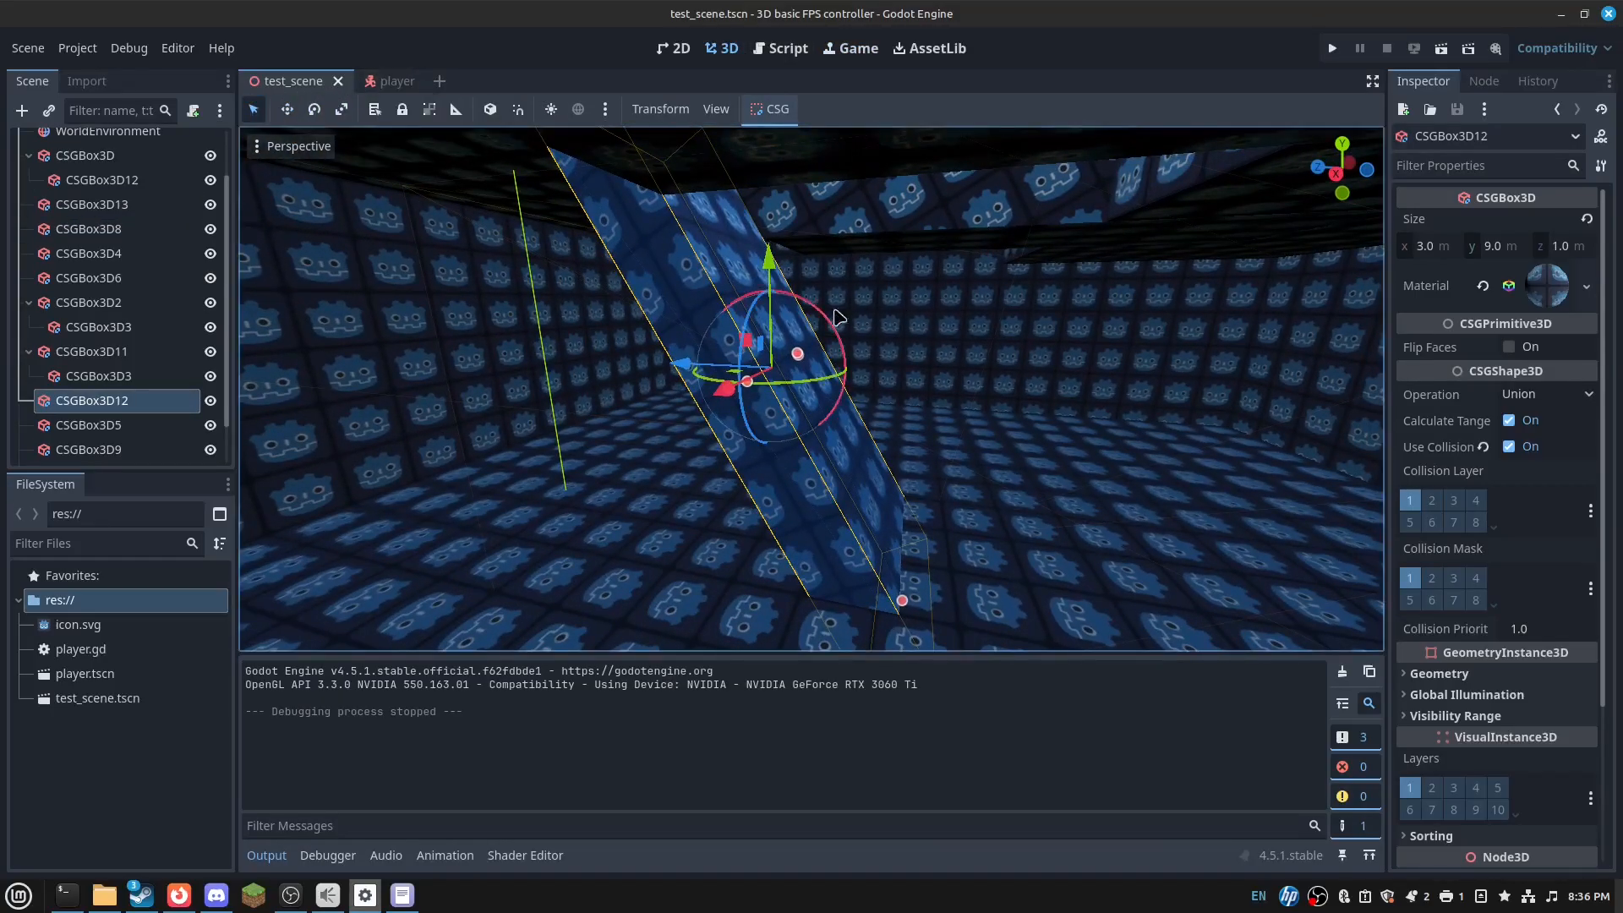
drag(814, 322, 820, 311)
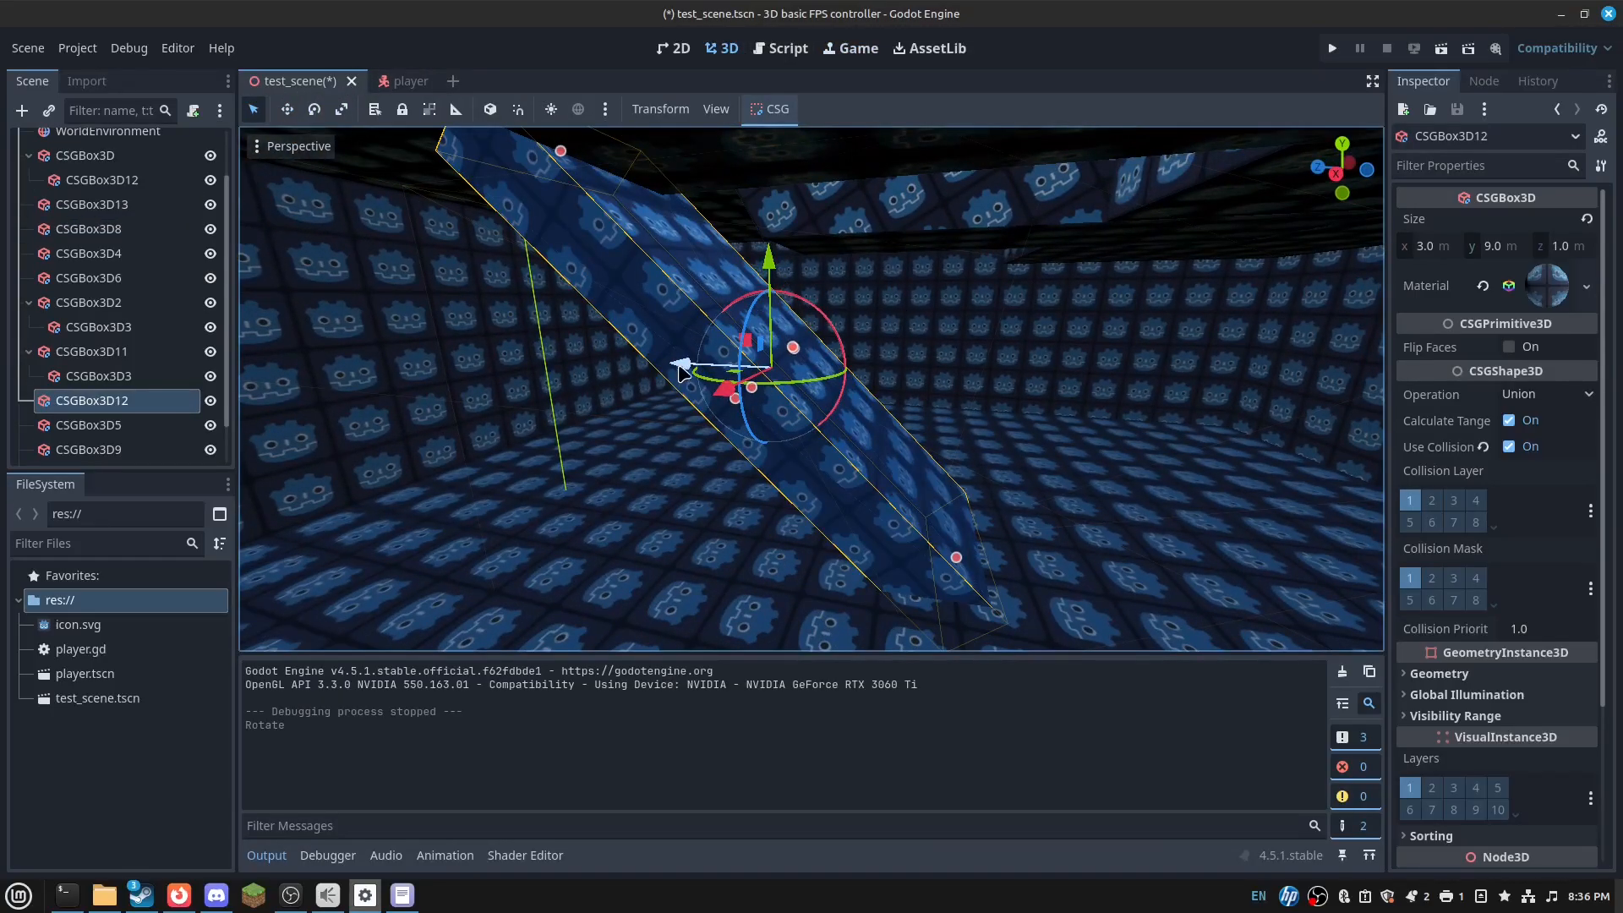
drag(683, 374, 746, 376)
key(w)
right_drag(745, 376, 980, 308)
key(s)
- Select the CSGBox3D12 subtraction box and frame the view around it
key(s)
click(980, 320)
key(s)
click(407, 212)
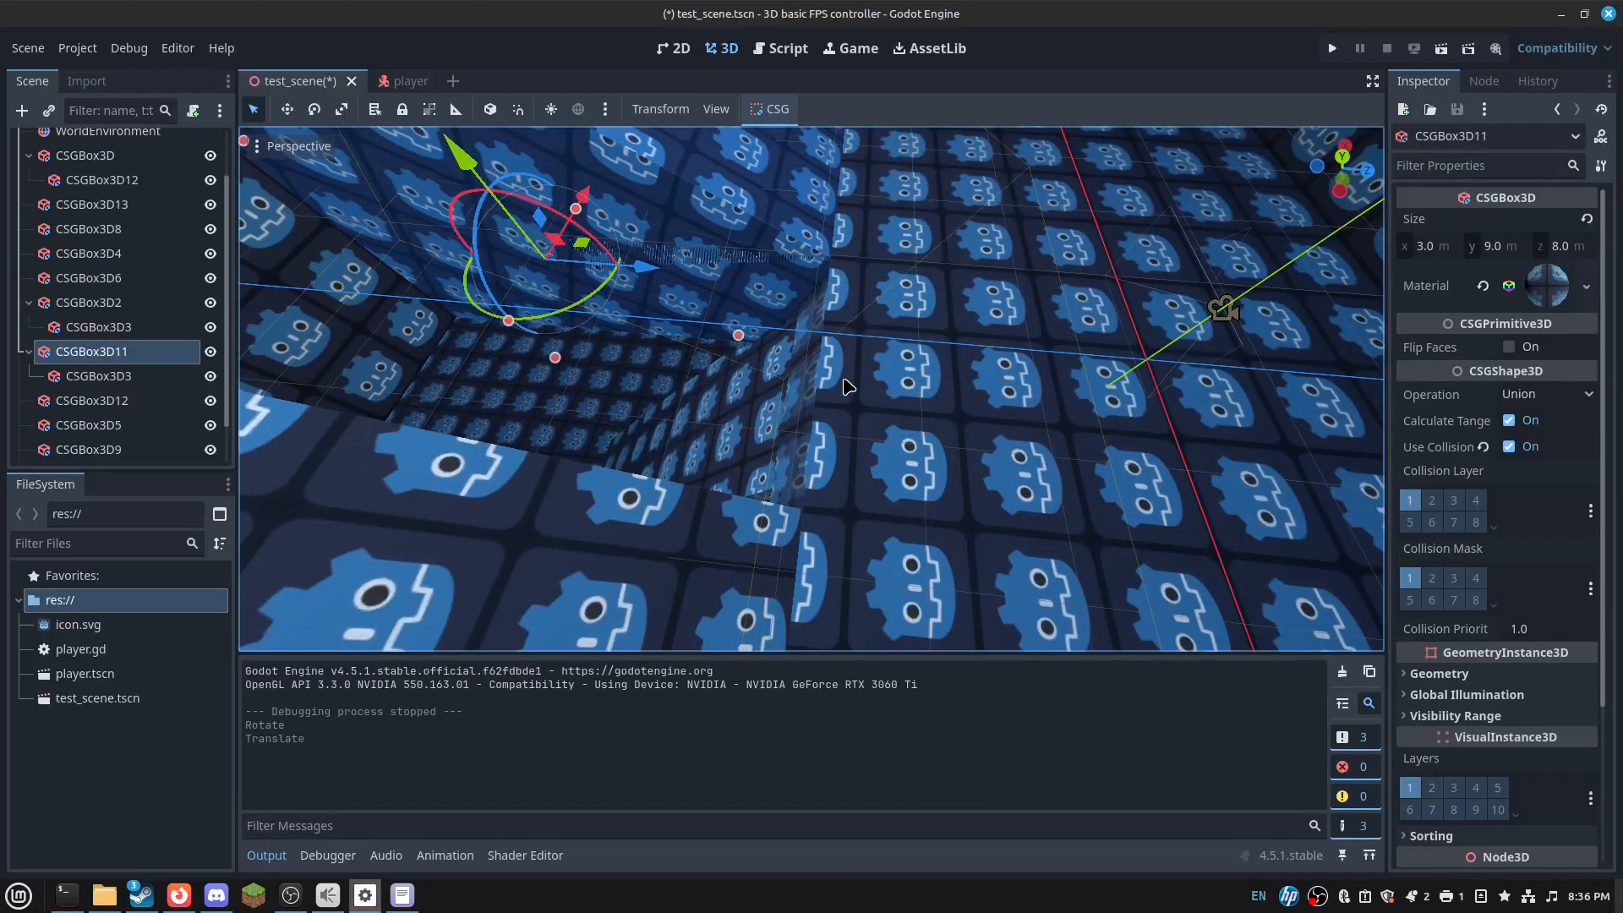
click(807, 326)
key(s)
right_drag(549, 325, 541, 279)
key(w)
key(s)
right_drag(558, 436, 590, 442)
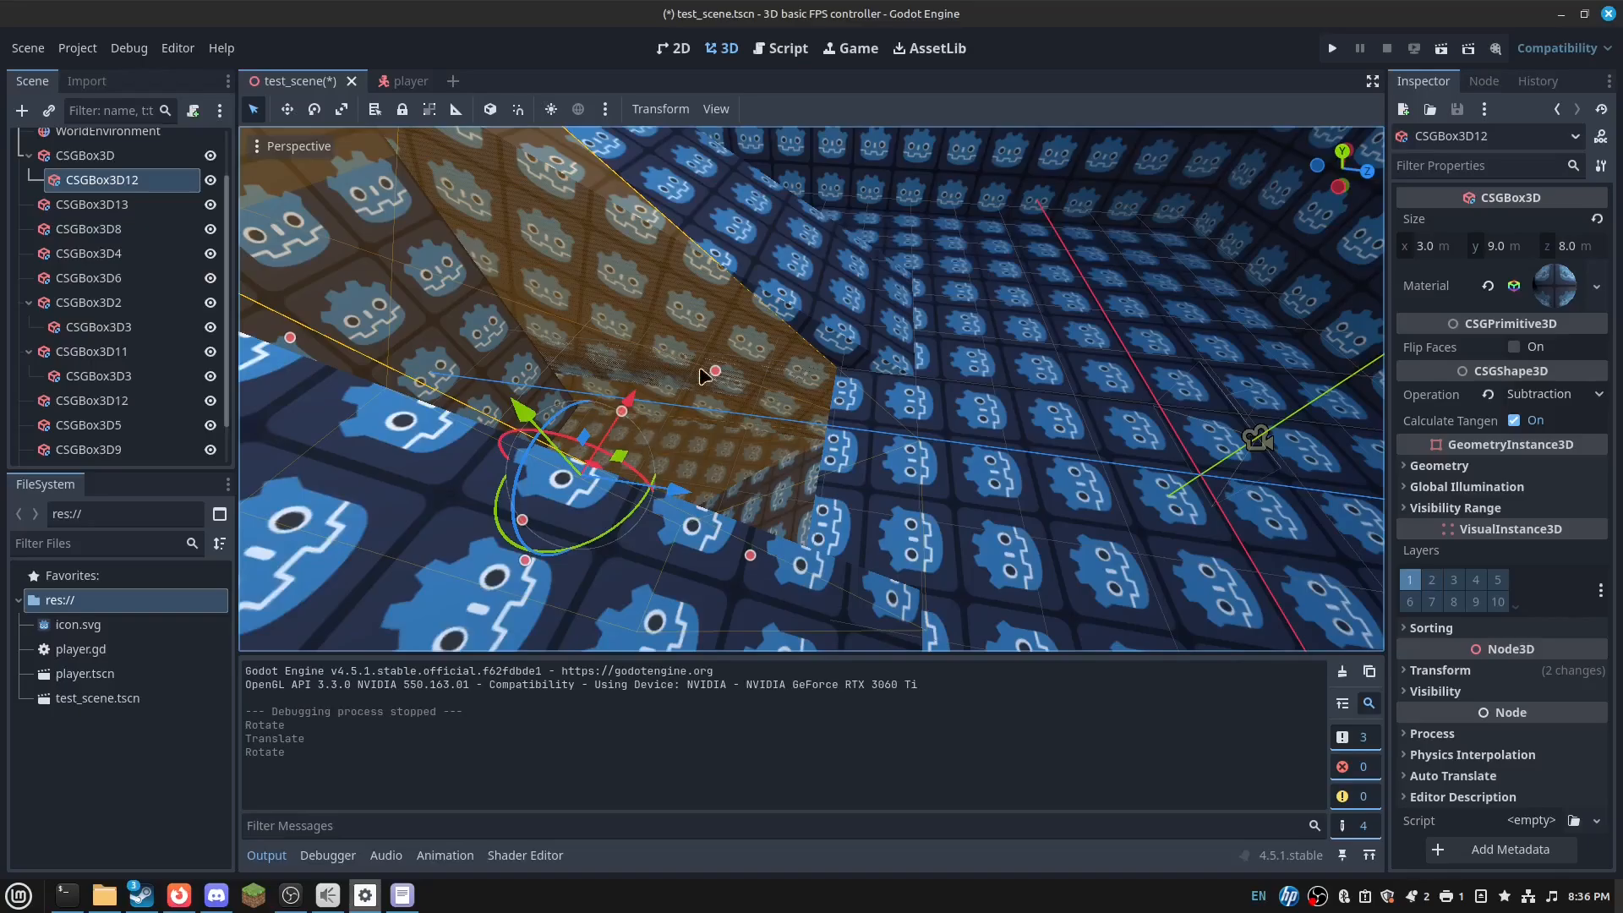
- Stretch the cutout box taller, then undo that and the earlier rotate and move
drag(877, 306, 1051, 268)
key(w)
right_drag(1052, 268, 1008, 341)
key(s)
key(ctrl+z)
key(a)
key(ctrl+z)
key(ctrl+z)
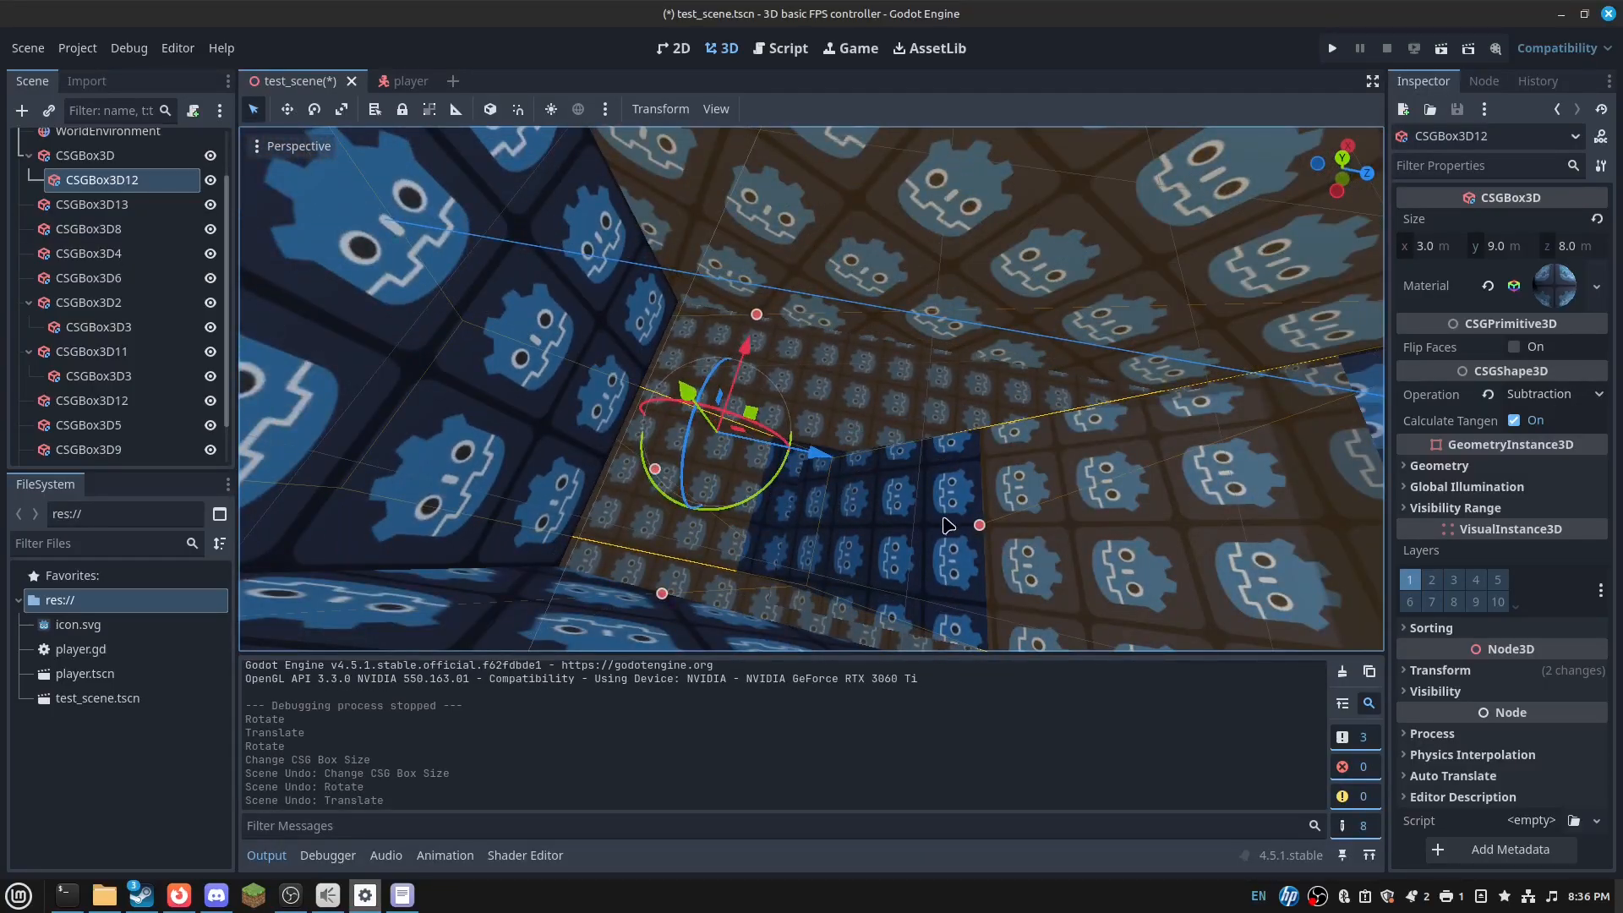
- Undo the ramp CSGBox3D12's rotation and an accidental nudge of it
click(926, 520)
key(f)
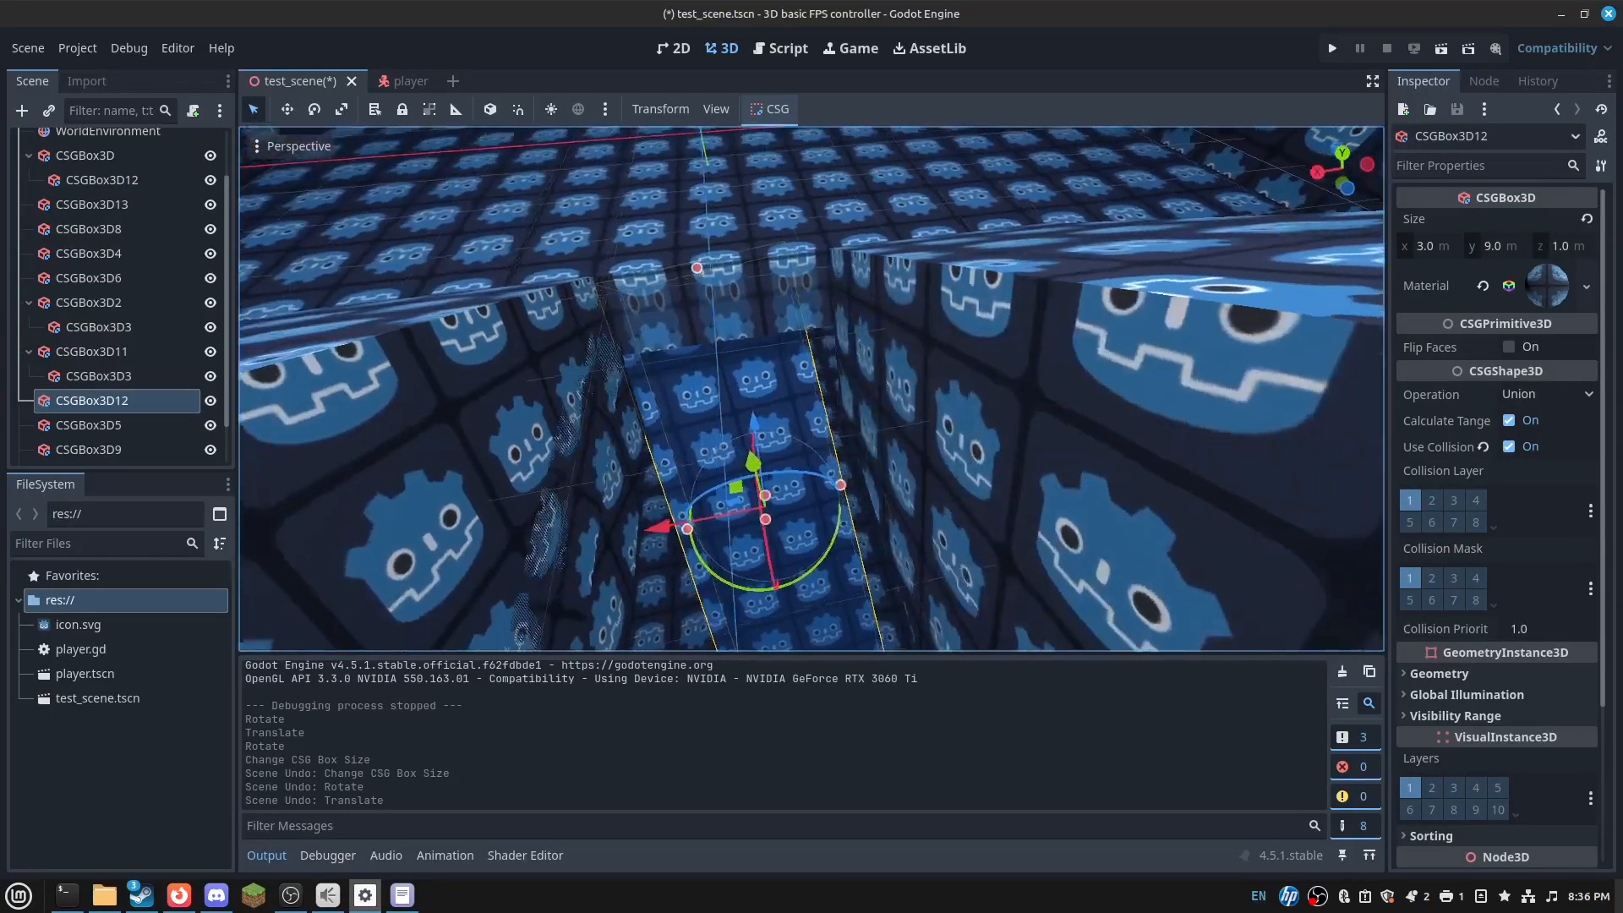
key(ctrl+z)
key(d)
right_drag(762, 444, 528, 448)
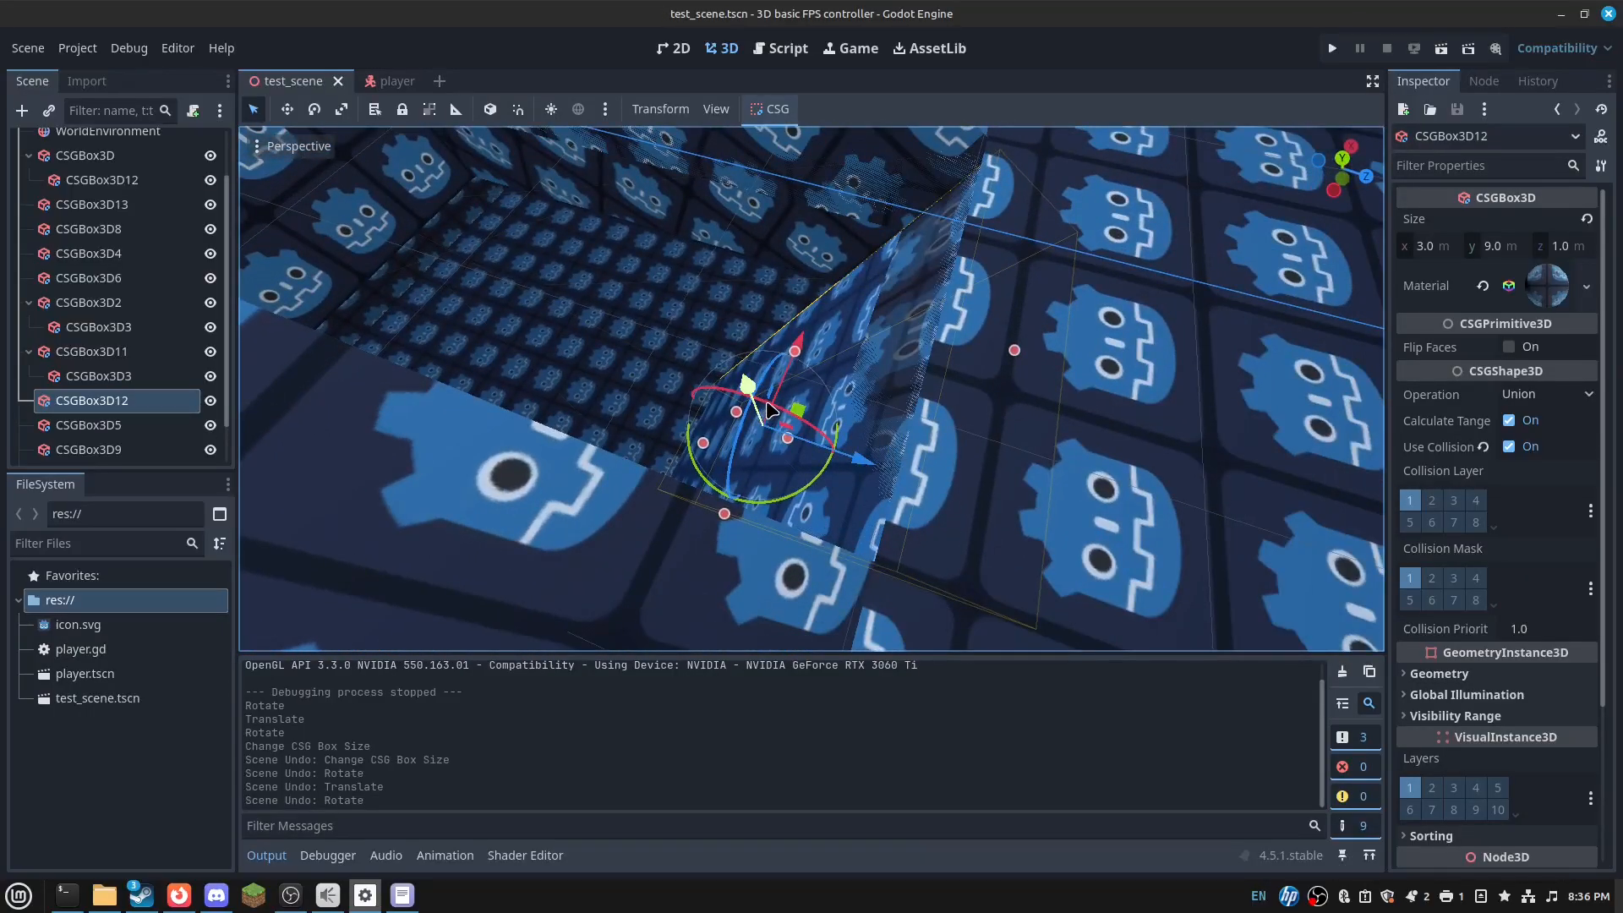
mouse_move(767, 403)
mouse_down()
mouse_move(799, 436)
mouse_move(775, 405)
mouse_up()
key(ctrl+z)
- Deepen the CSGBox3D12 cutout to about 9.25 m and raise its height to about 10.27 m
click(996, 394)
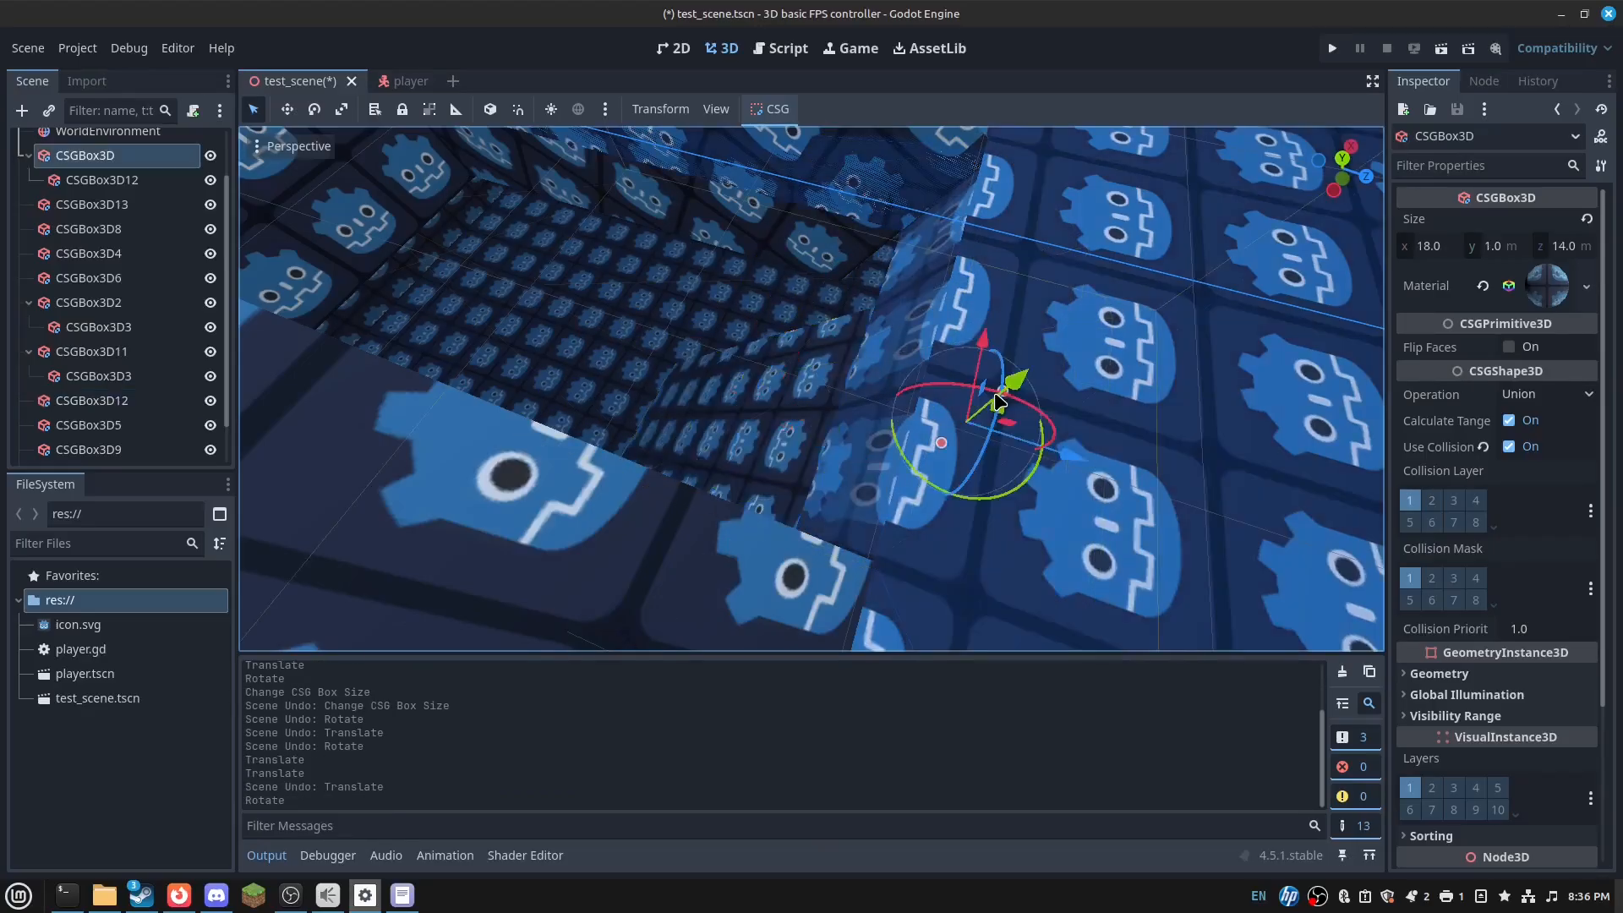
key(s)
right_drag(996, 394, 996, 393)
click(181, 179)
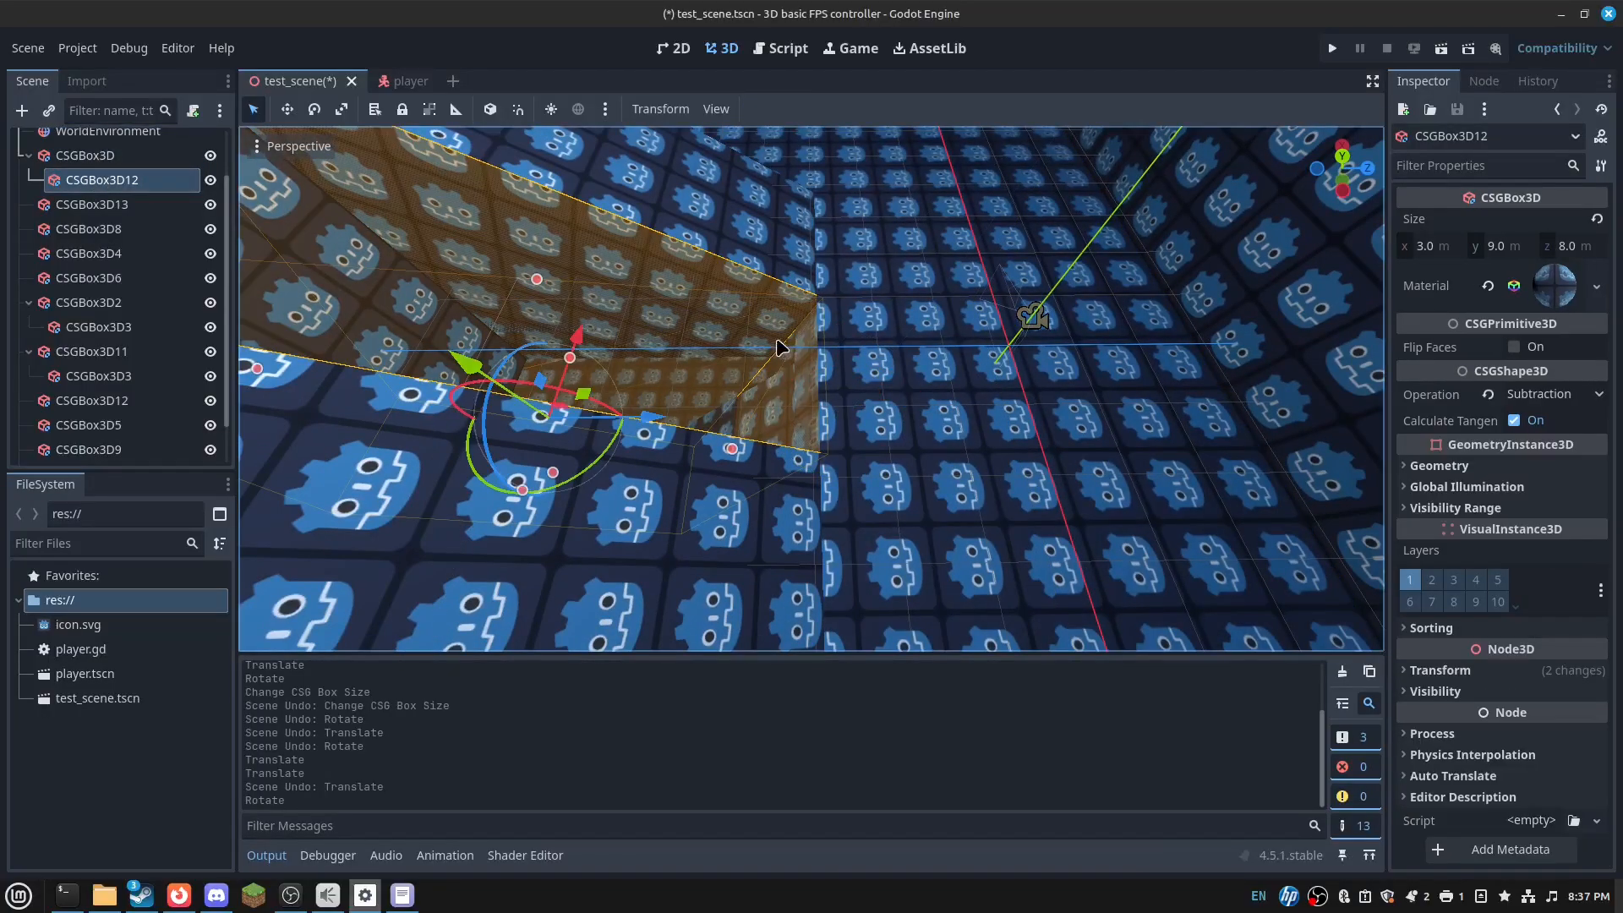
drag(732, 449, 662, 357)
drag(595, 303, 711, 283)
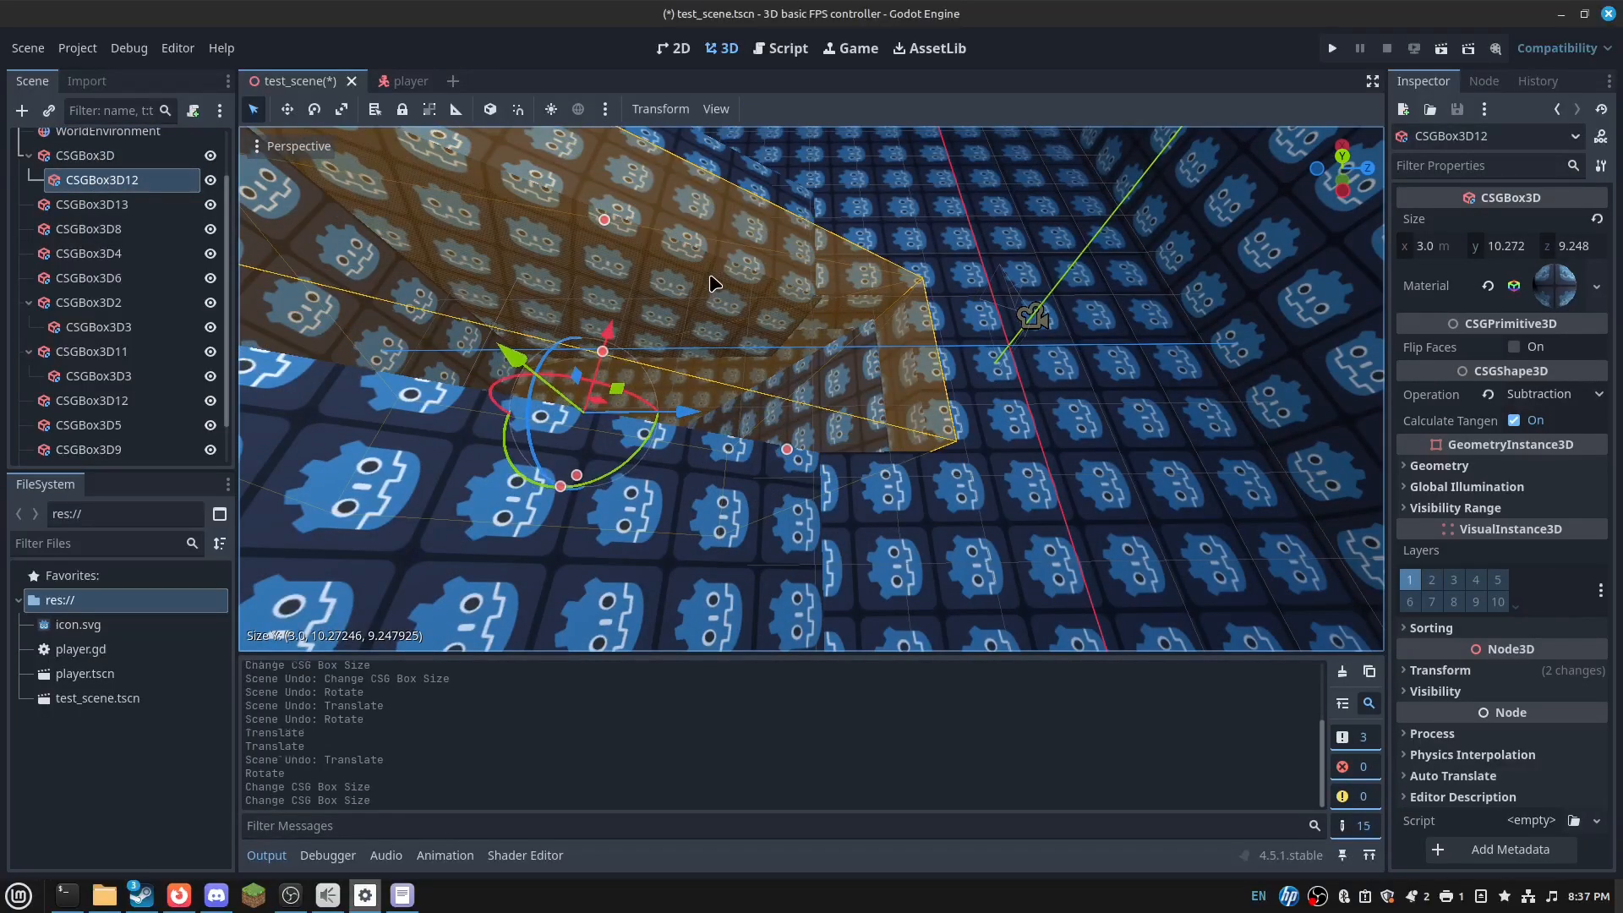
drag(785, 446, 789, 449)
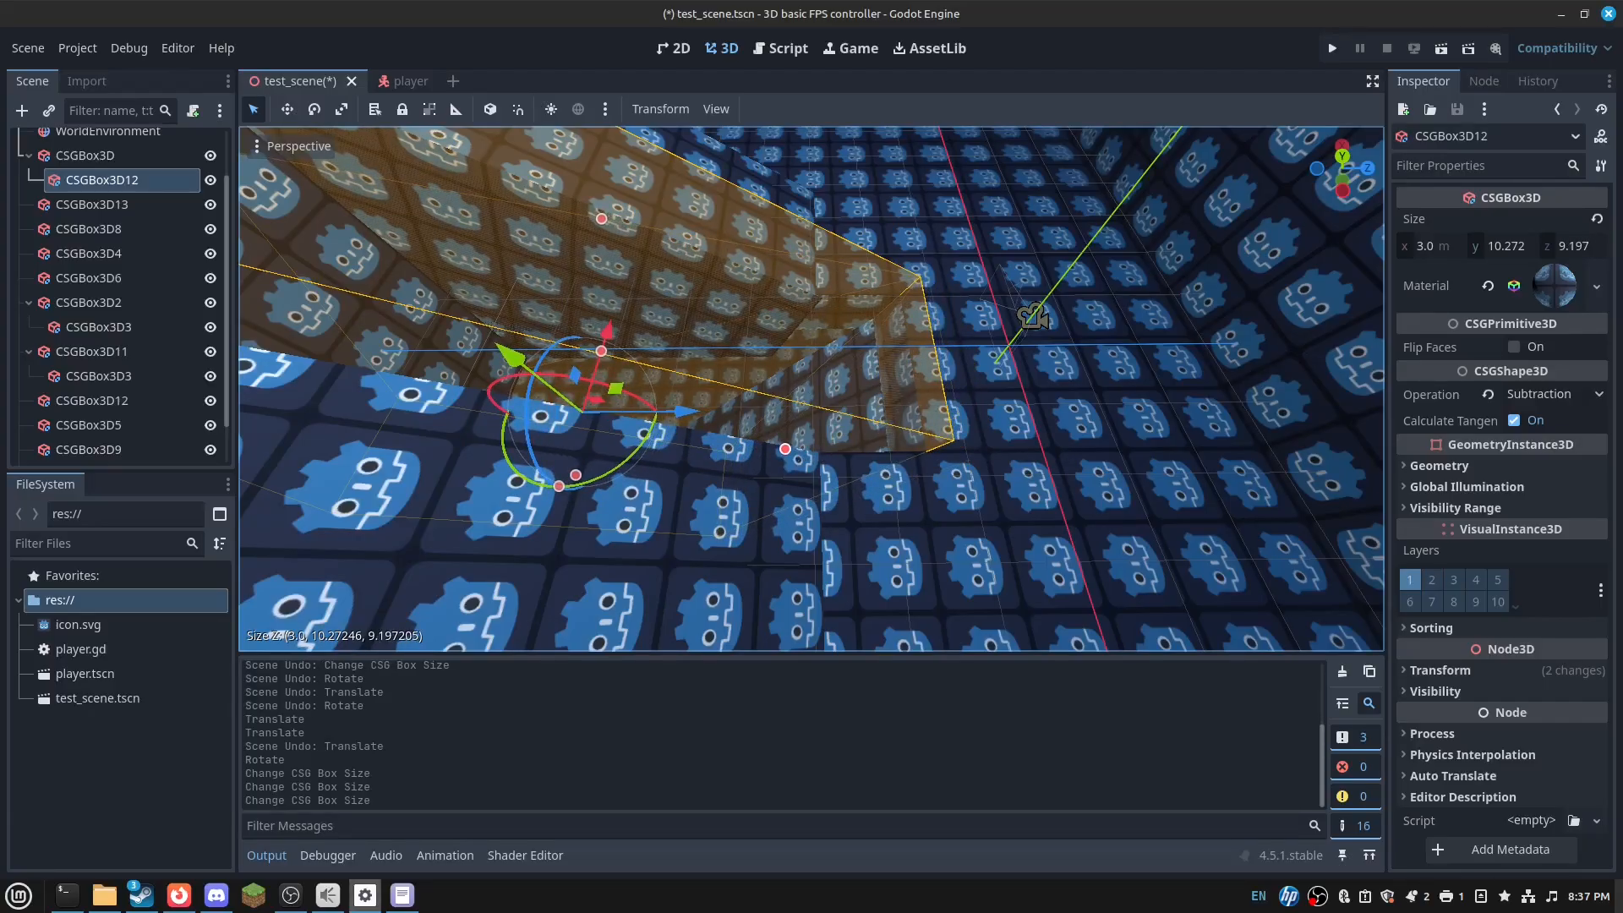
scroll(791, 406, up, 5)
click(795, 351)
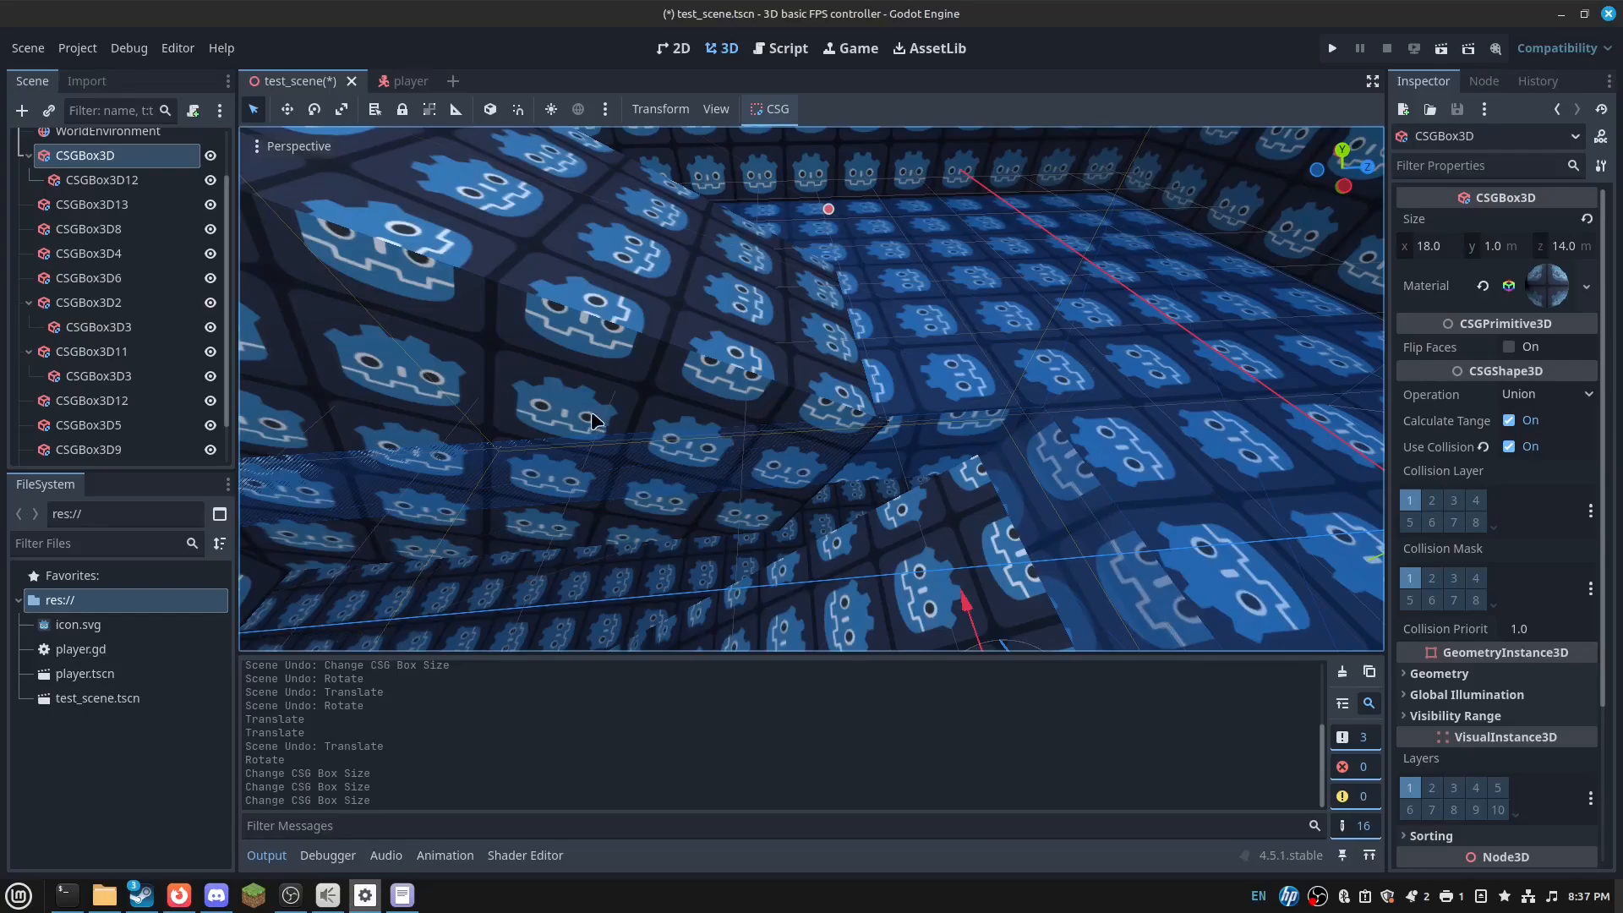
- Lengthen CSGBox3D11 along Z to 11 m
click(477, 372)
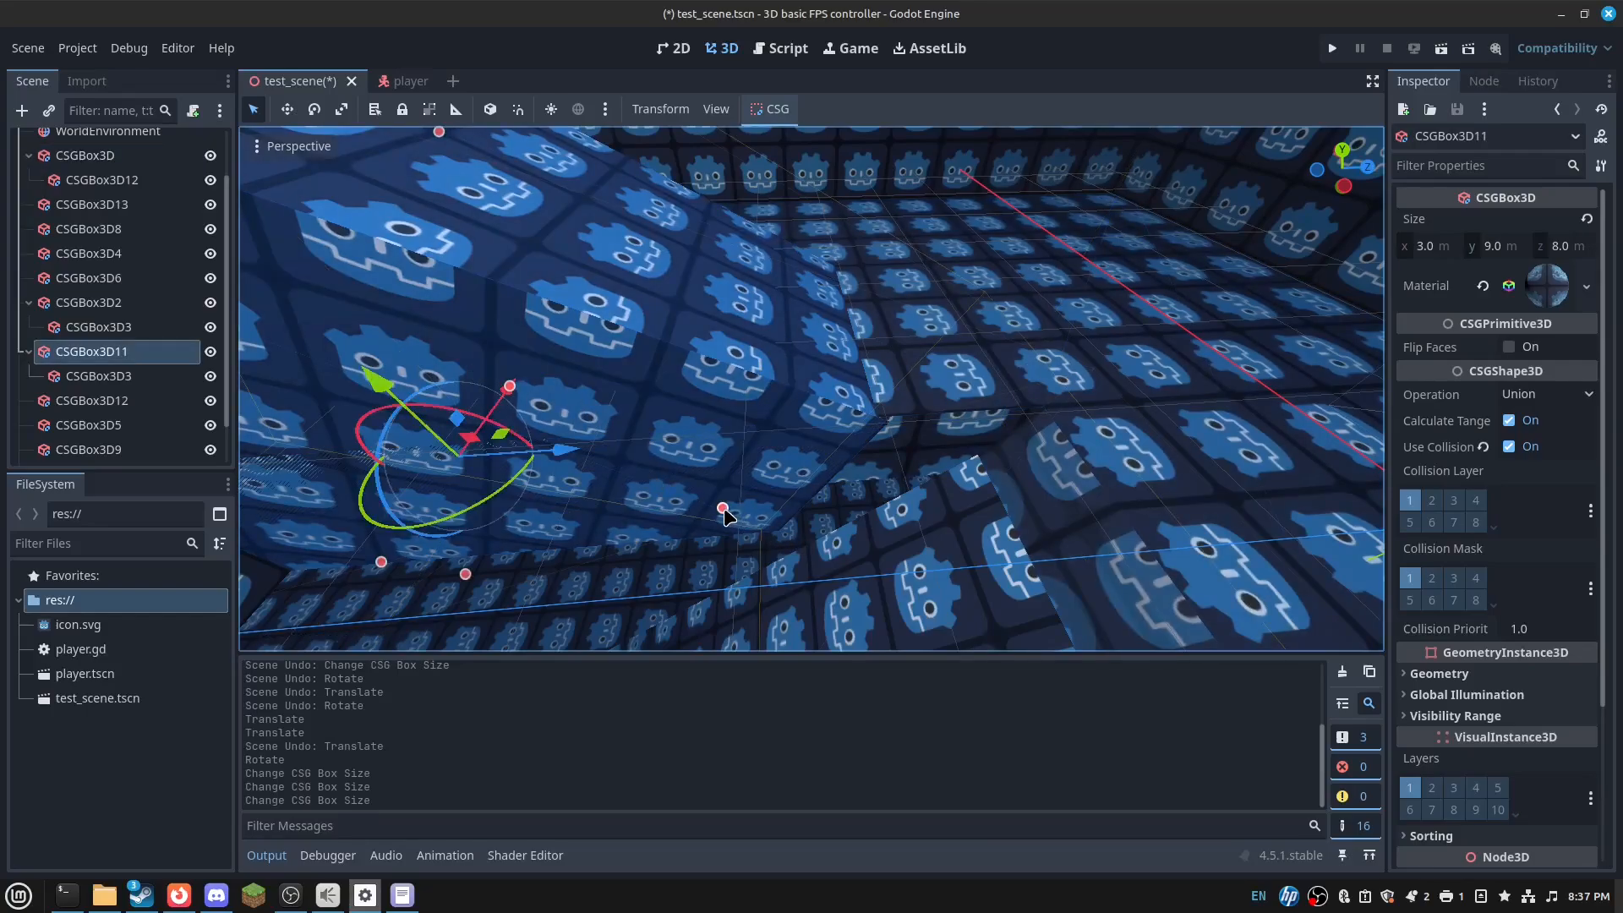
drag(726, 510, 879, 546)
right_drag(879, 546, 579, 511)
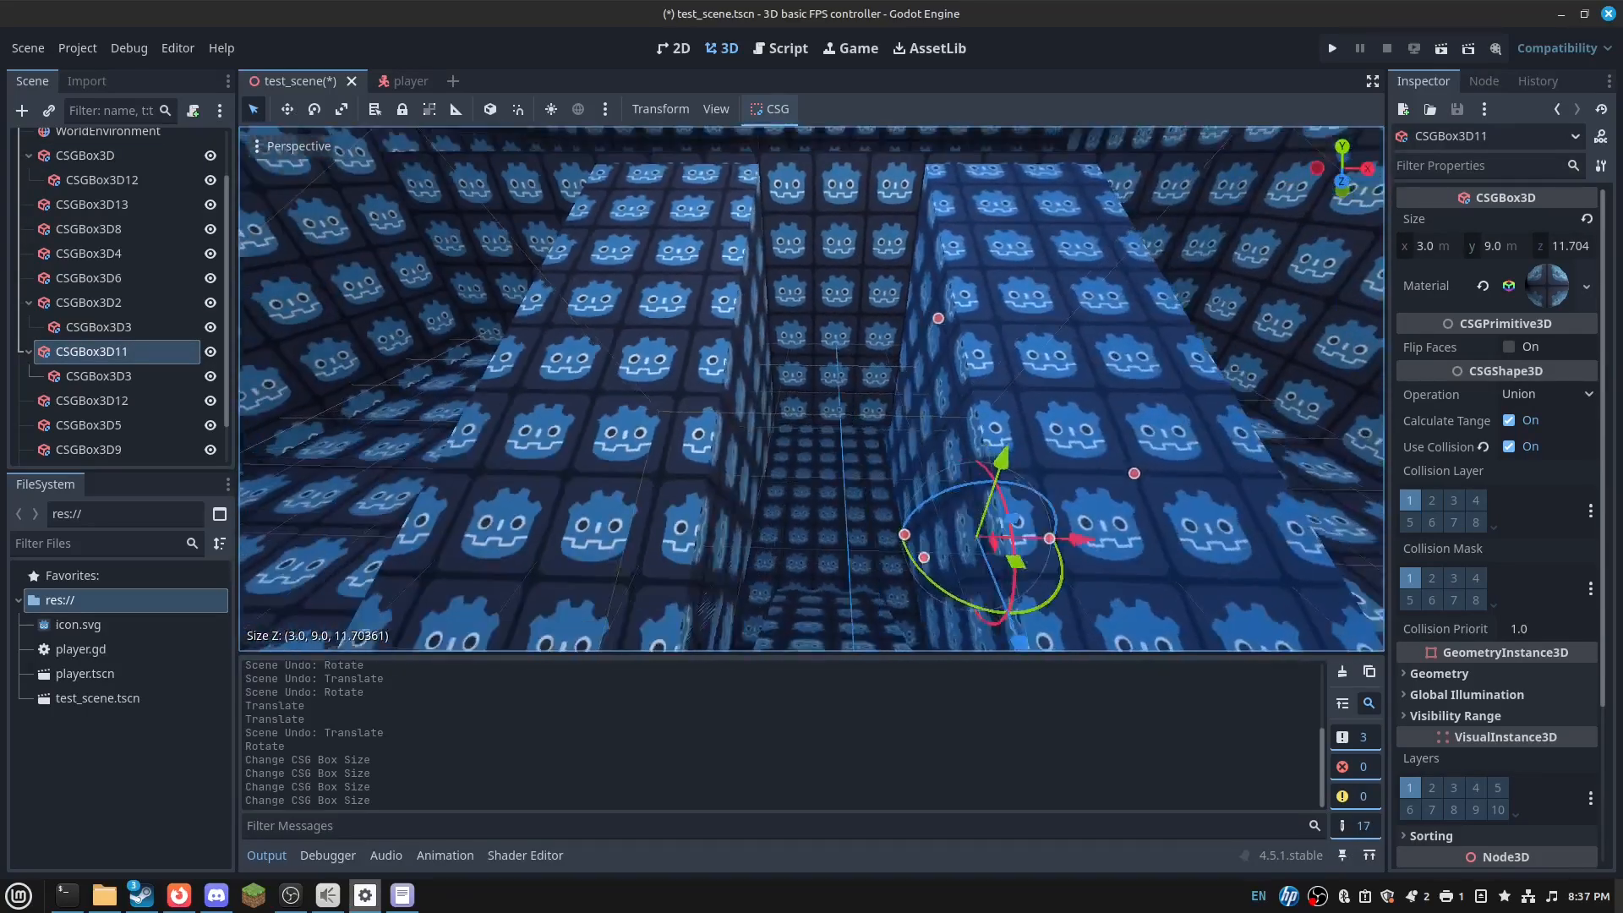
right_drag(832, 528, 1022, 542)
key(ctrl+z)
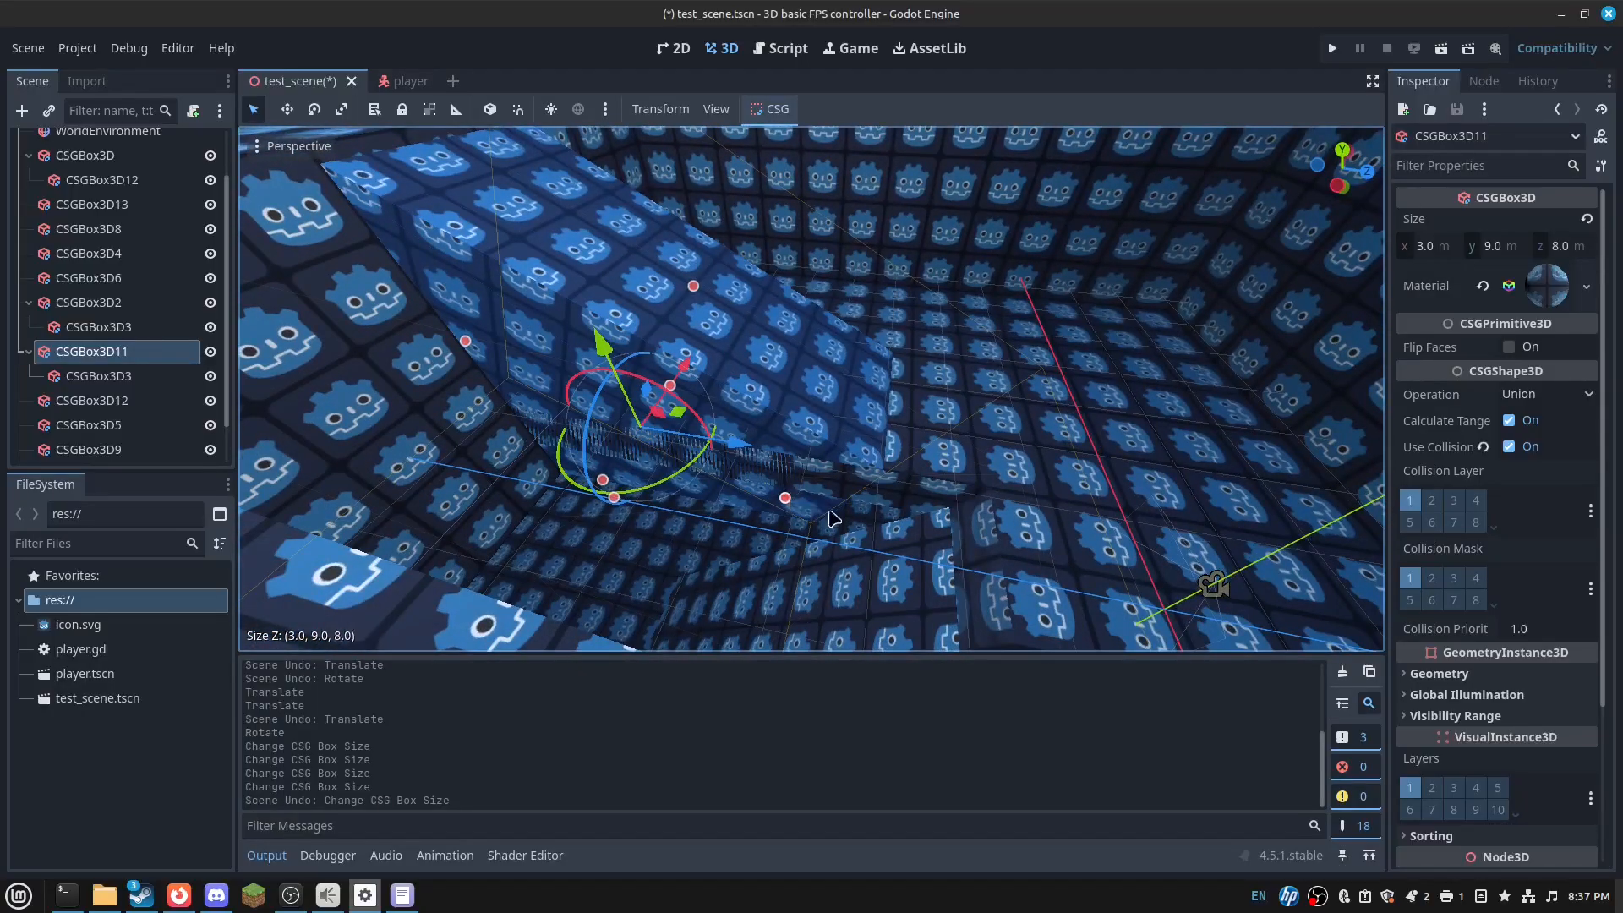
ctrl+drag(829, 512, 894, 531)
right_drag(894, 531, 541, 541)
- Lengthen CSGBox3D2 along Z to 10 m
click(826, 475)
right_drag(826, 474, 818, 342)
ctrl+drag(761, 357, 718, 411)
right_drag(719, 411, 473, 279)
right_drag(710, 279, 713, 363)
- Select both CSGBox3D3 doorway cutouts together
click(714, 362)
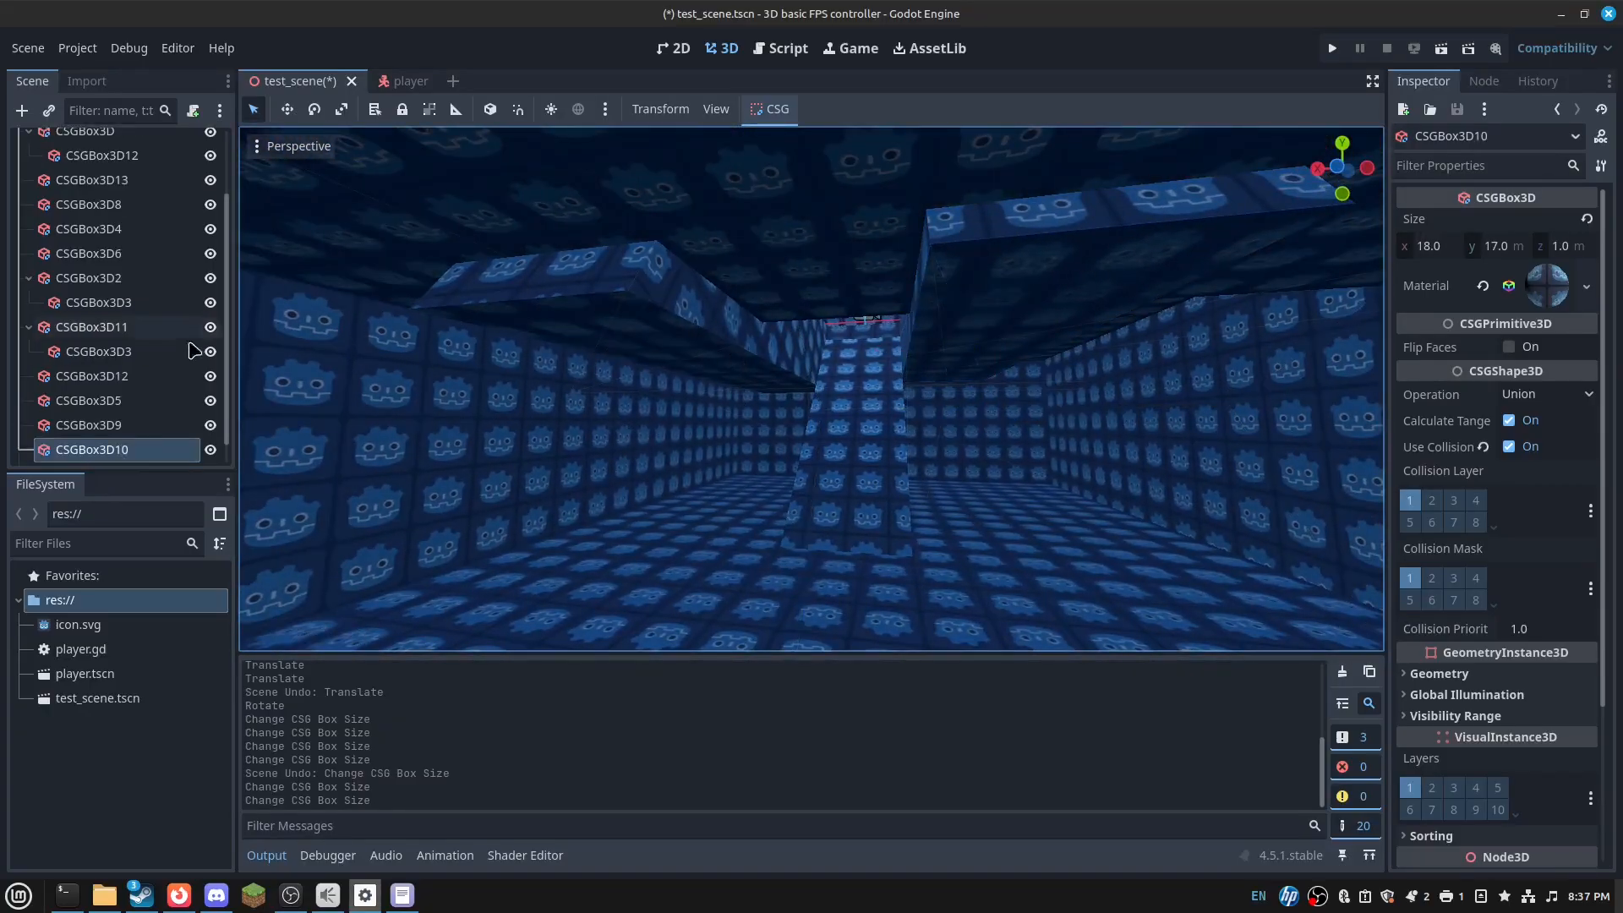
scroll(167, 382, down, 1)
click(152, 331)
ctrl+click(155, 282)
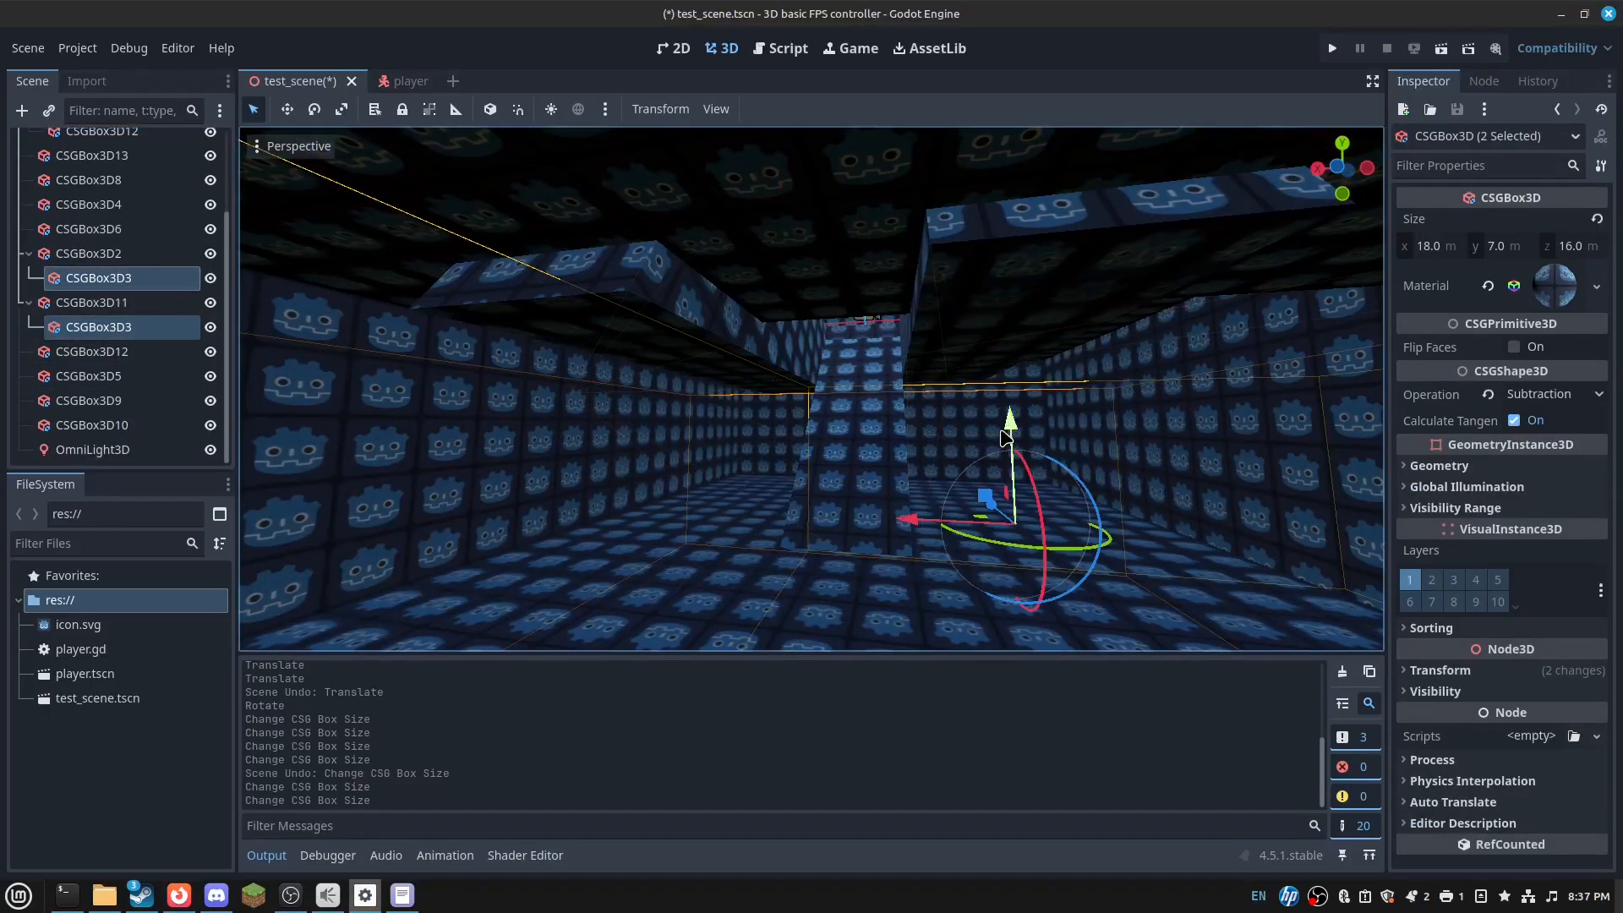
- Drag both CSGBox3D3 cutouts upward, undoing an accidental downward move
drag(1012, 431, 1036, 385)
key(w)
right_drag(1036, 386, 1097, 385)
key(s)
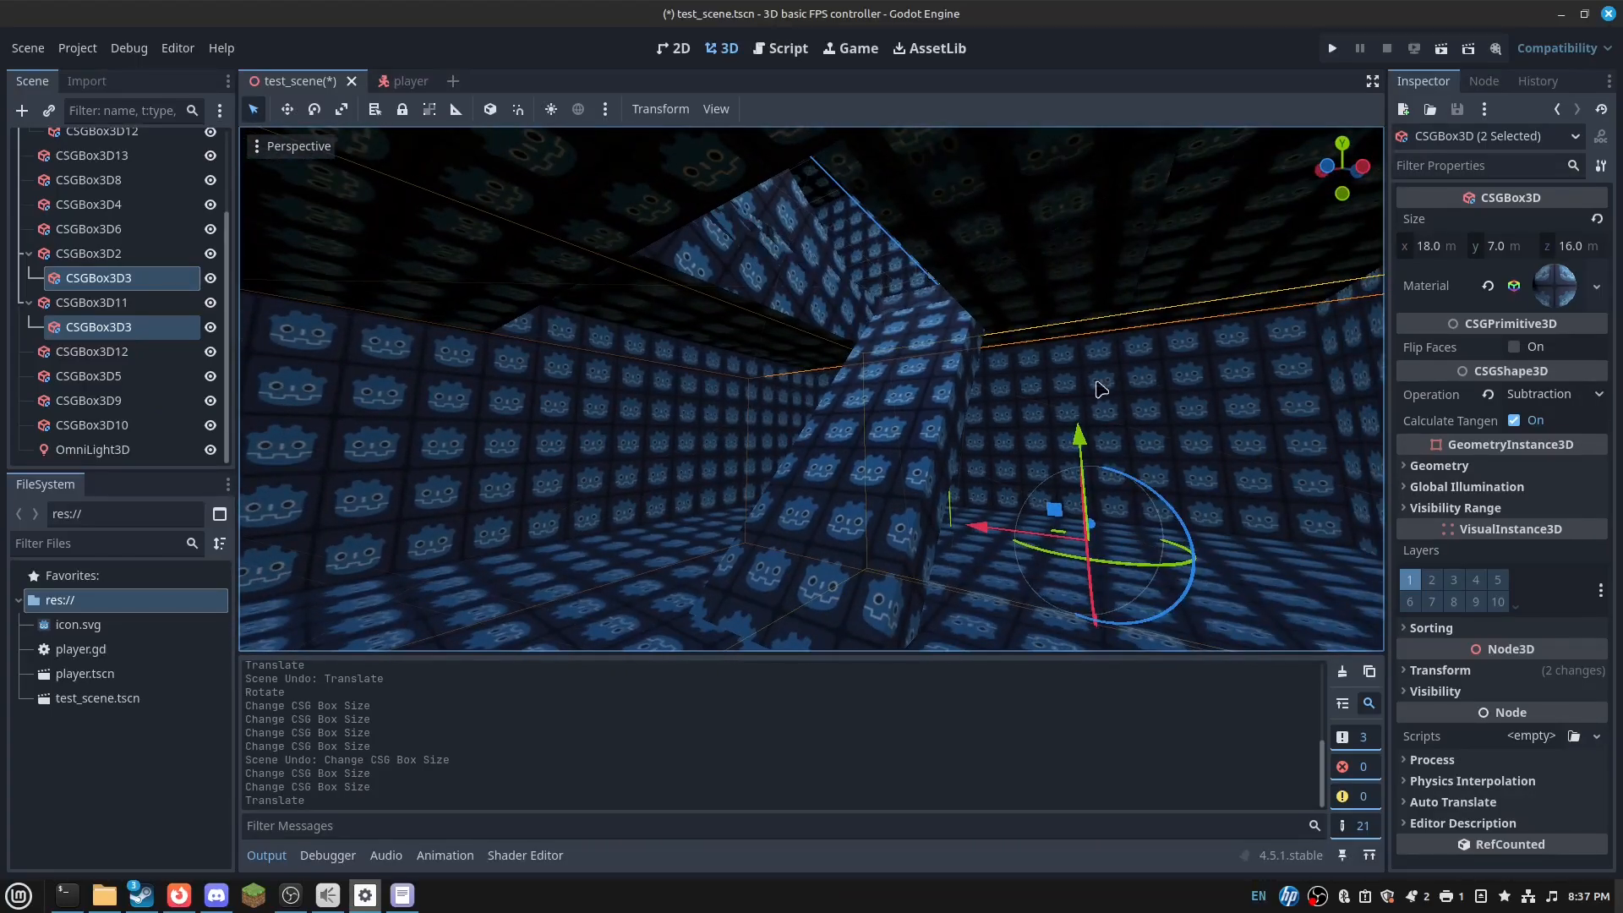
drag(1070, 516, 1079, 550)
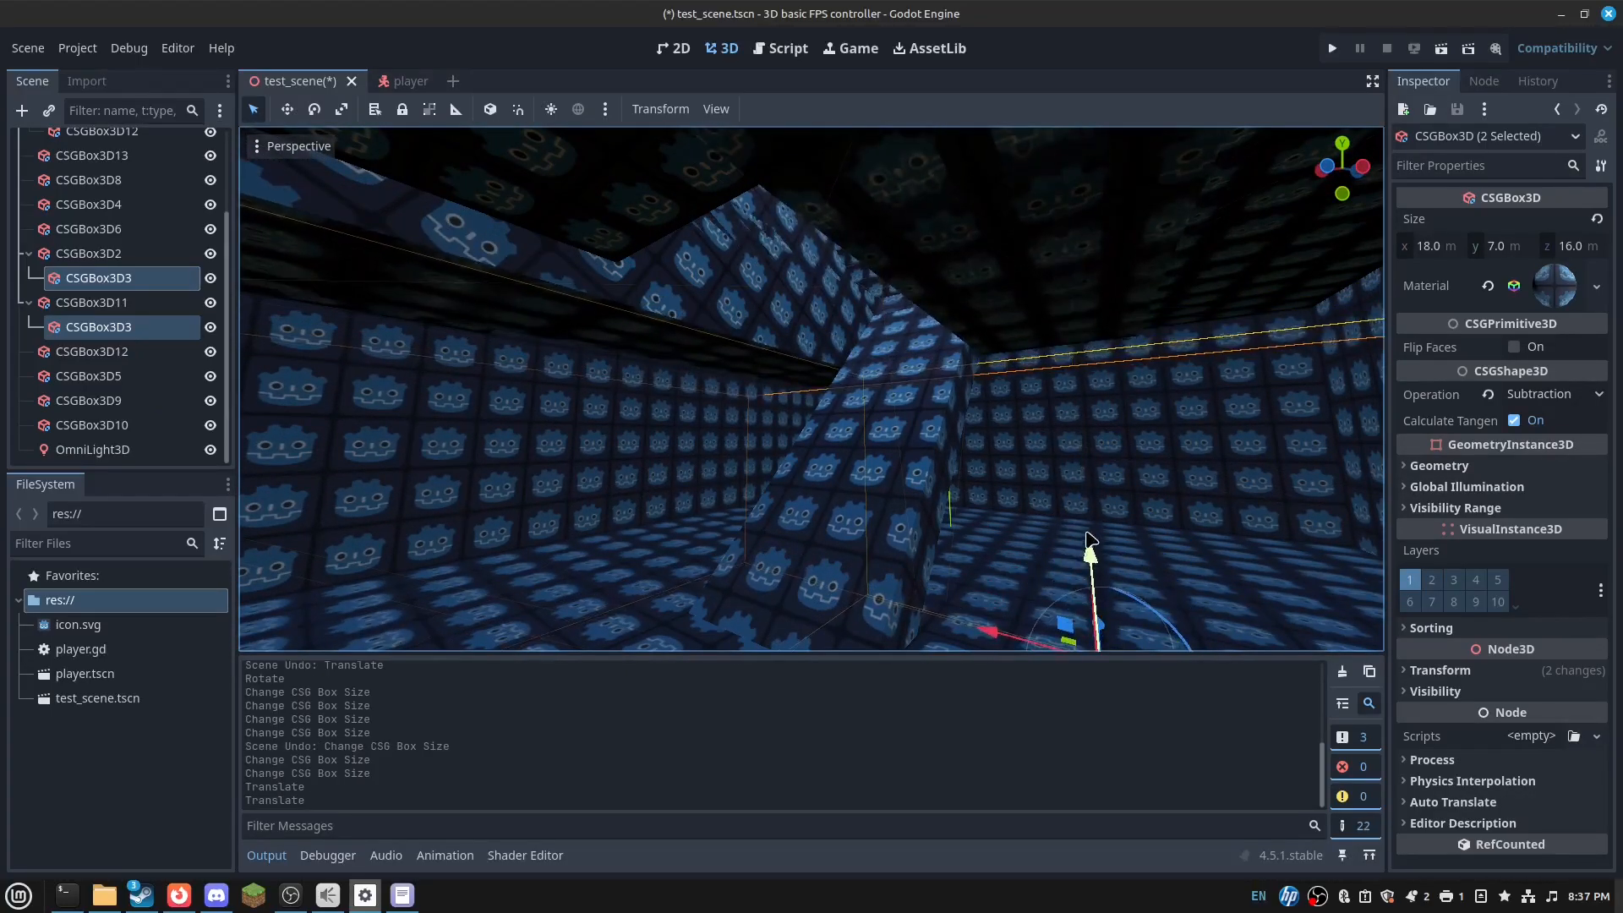
key(ctrl+z)
key(w)
right_drag(960, 350, 794, 351)
- Reduce CSGBox3D5's height from 6 to 5 m, discarding an accidental duplicate
click(867, 341)
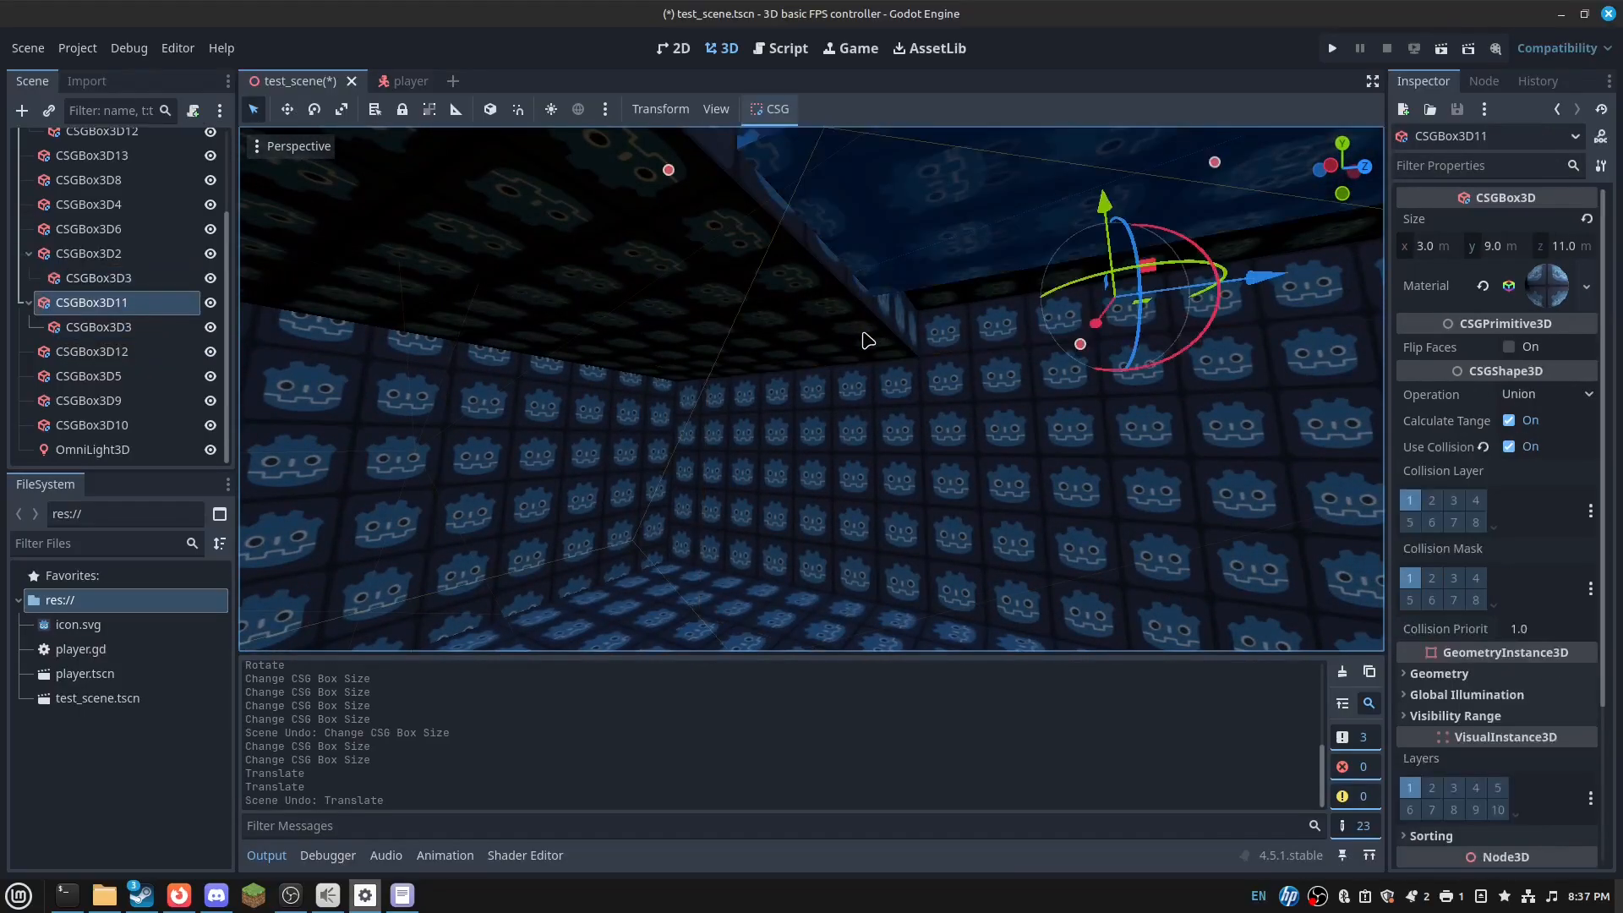
click(525, 243)
key(s)
right_drag(525, 242, 293, 216)
key(ctrl+d)
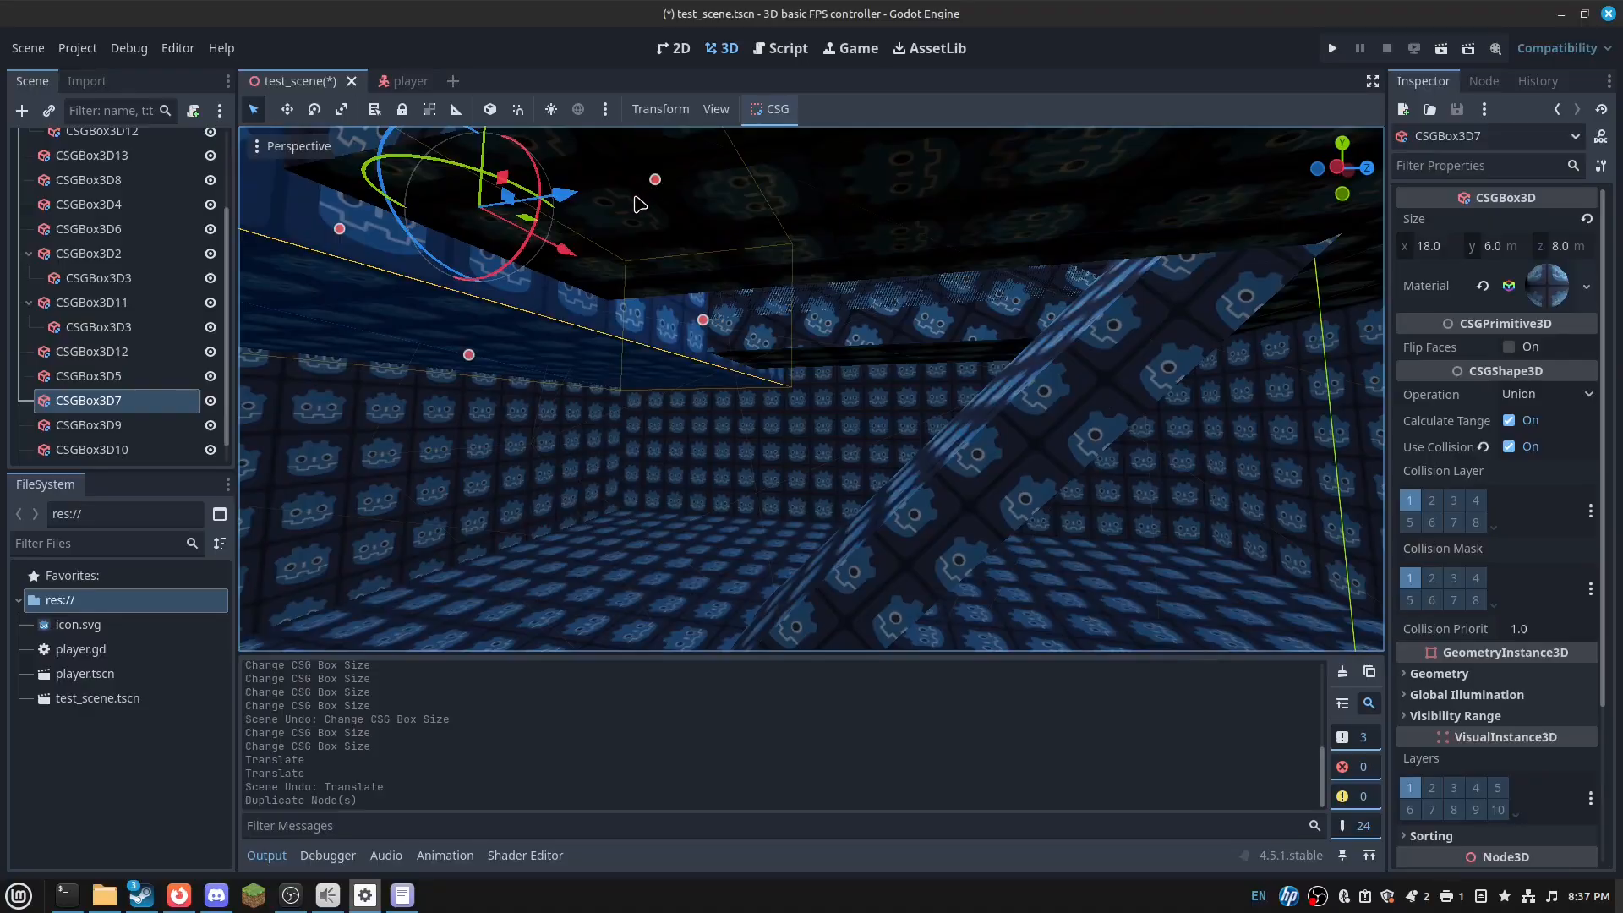
key(ctrl+z)
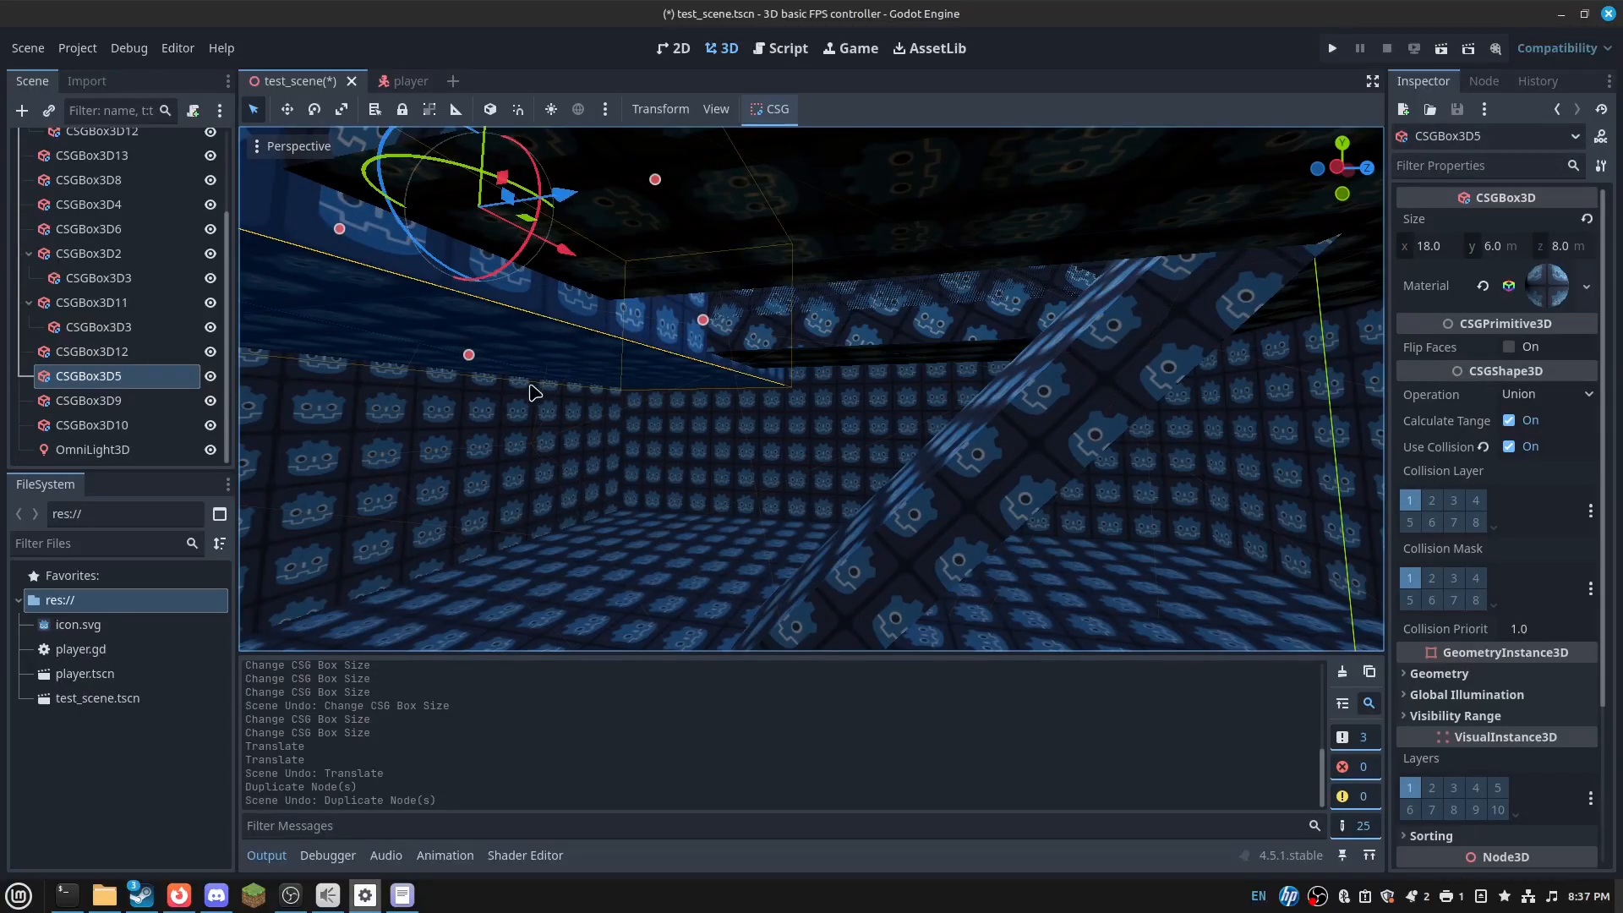
drag(470, 354, 477, 314)
mouse_move(500, 330)
right_down()
mouse_move(486, 306)
mouse_move(271, 317)
mouse_move(322, 338)
mouse_move(500, 317)
right_up()
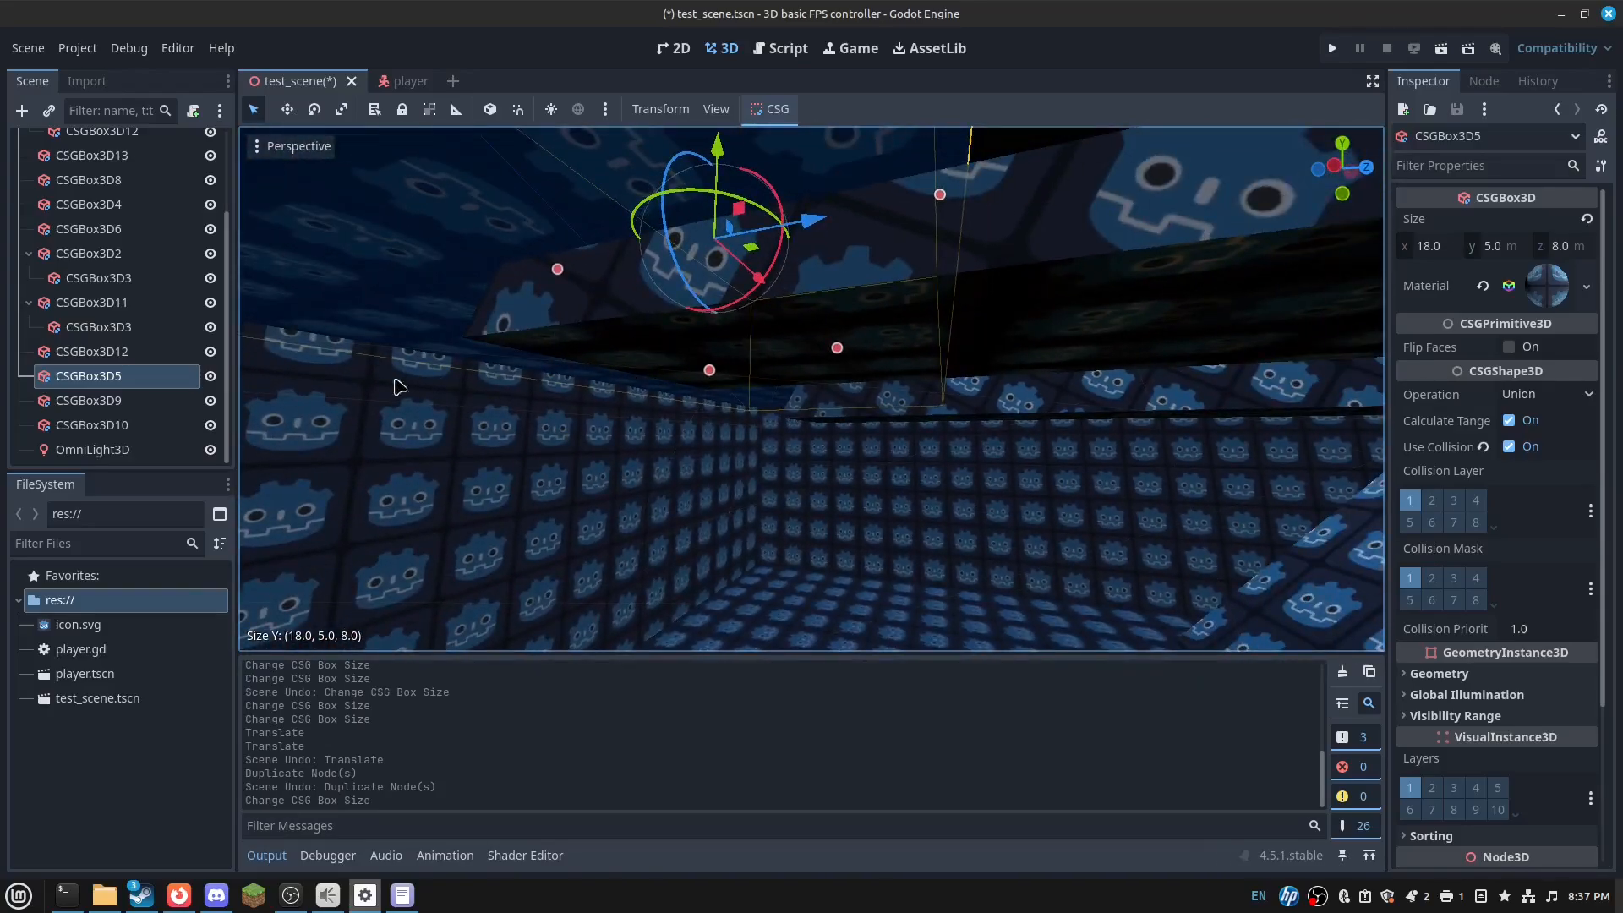
- Raise both CSGBox3D3 cutouts about 0.47 m and save the scene
click(135, 328)
ctrl+click(135, 280)
right_drag(862, 476, 985, 482)
drag(815, 479, 867, 442)
mouse_move(867, 441)
right_down()
mouse_move(846, 414)
mouse_move(930, 406)
mouse_move(981, 473)
mouse_move(1048, 482)
mouse_move(888, 419)
right_up()
key(ctrl+s)
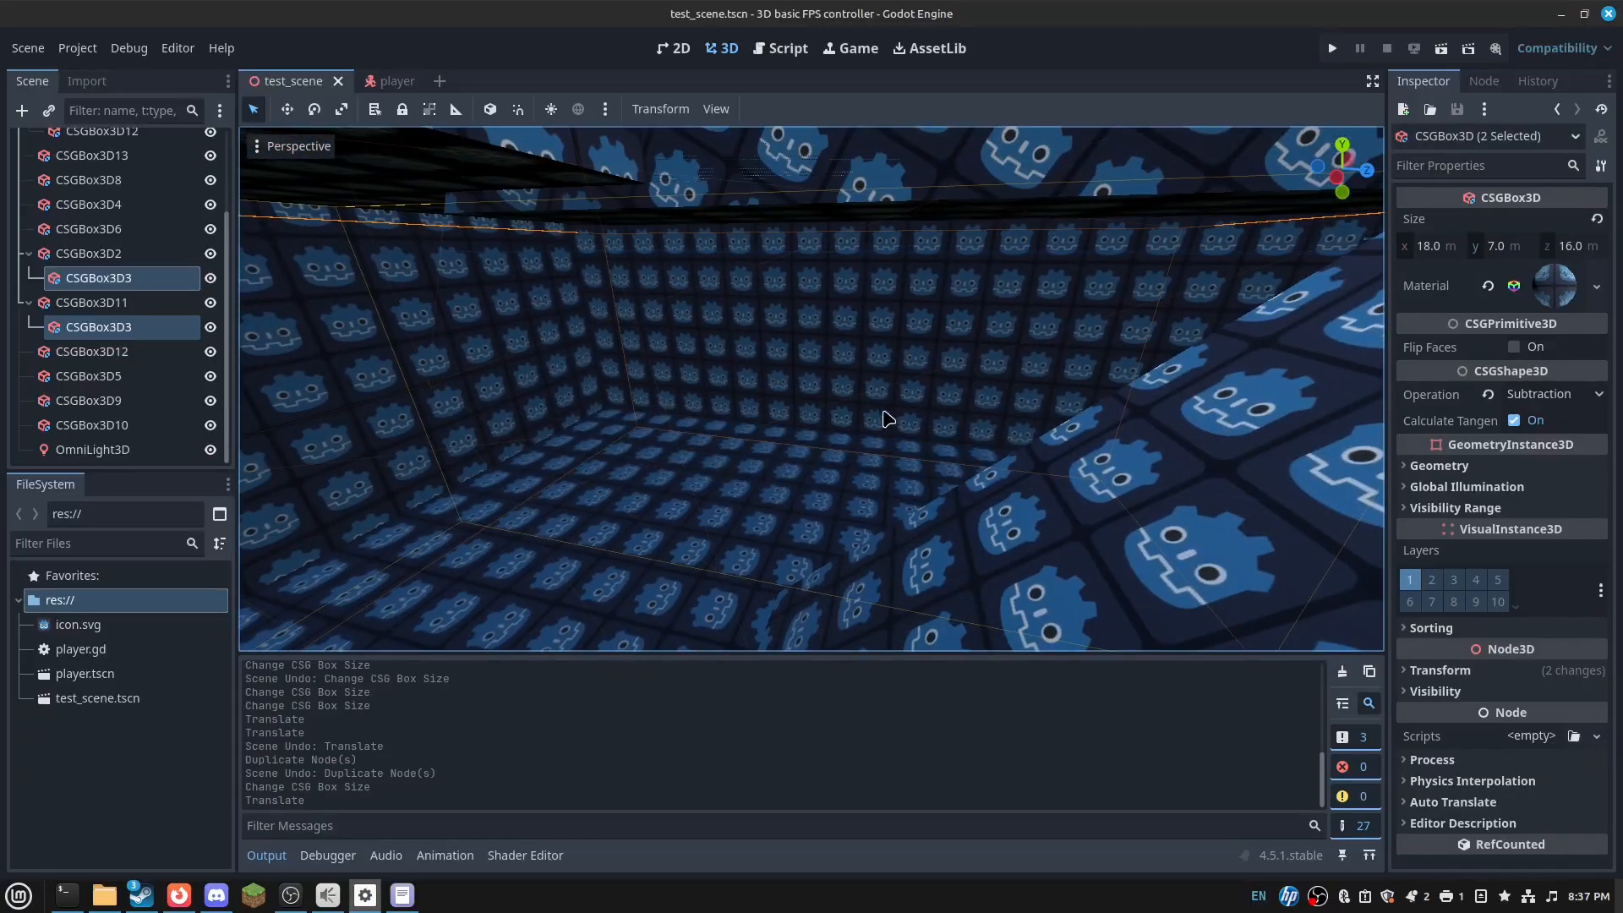
- Test-run the scene, look around in the game, then stop it
click(1442, 48)
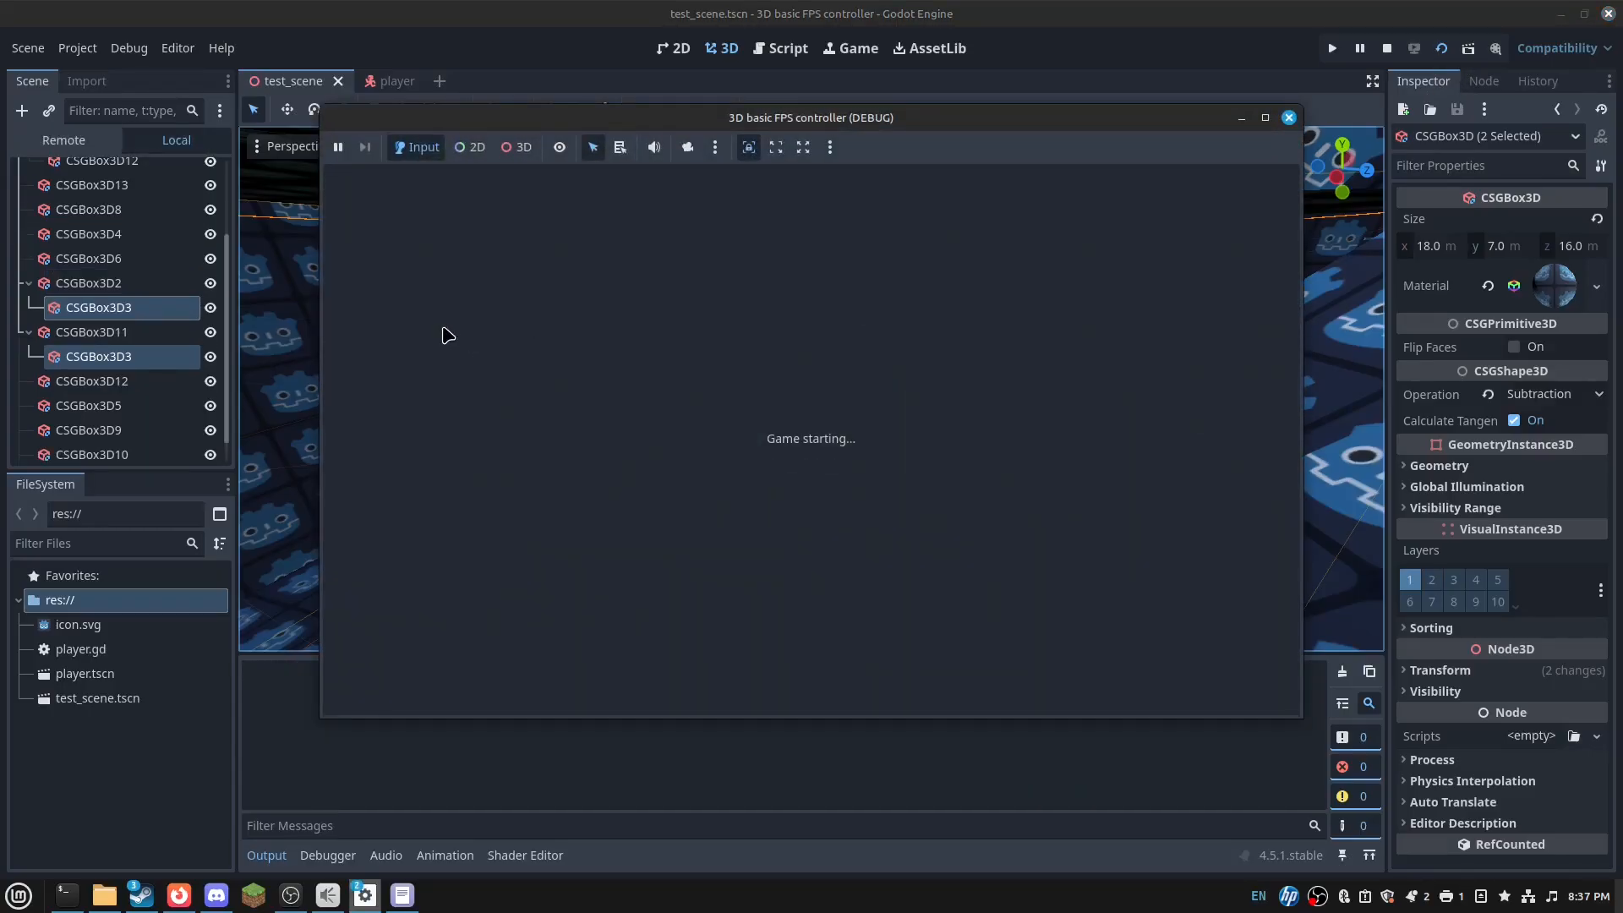
key(w)
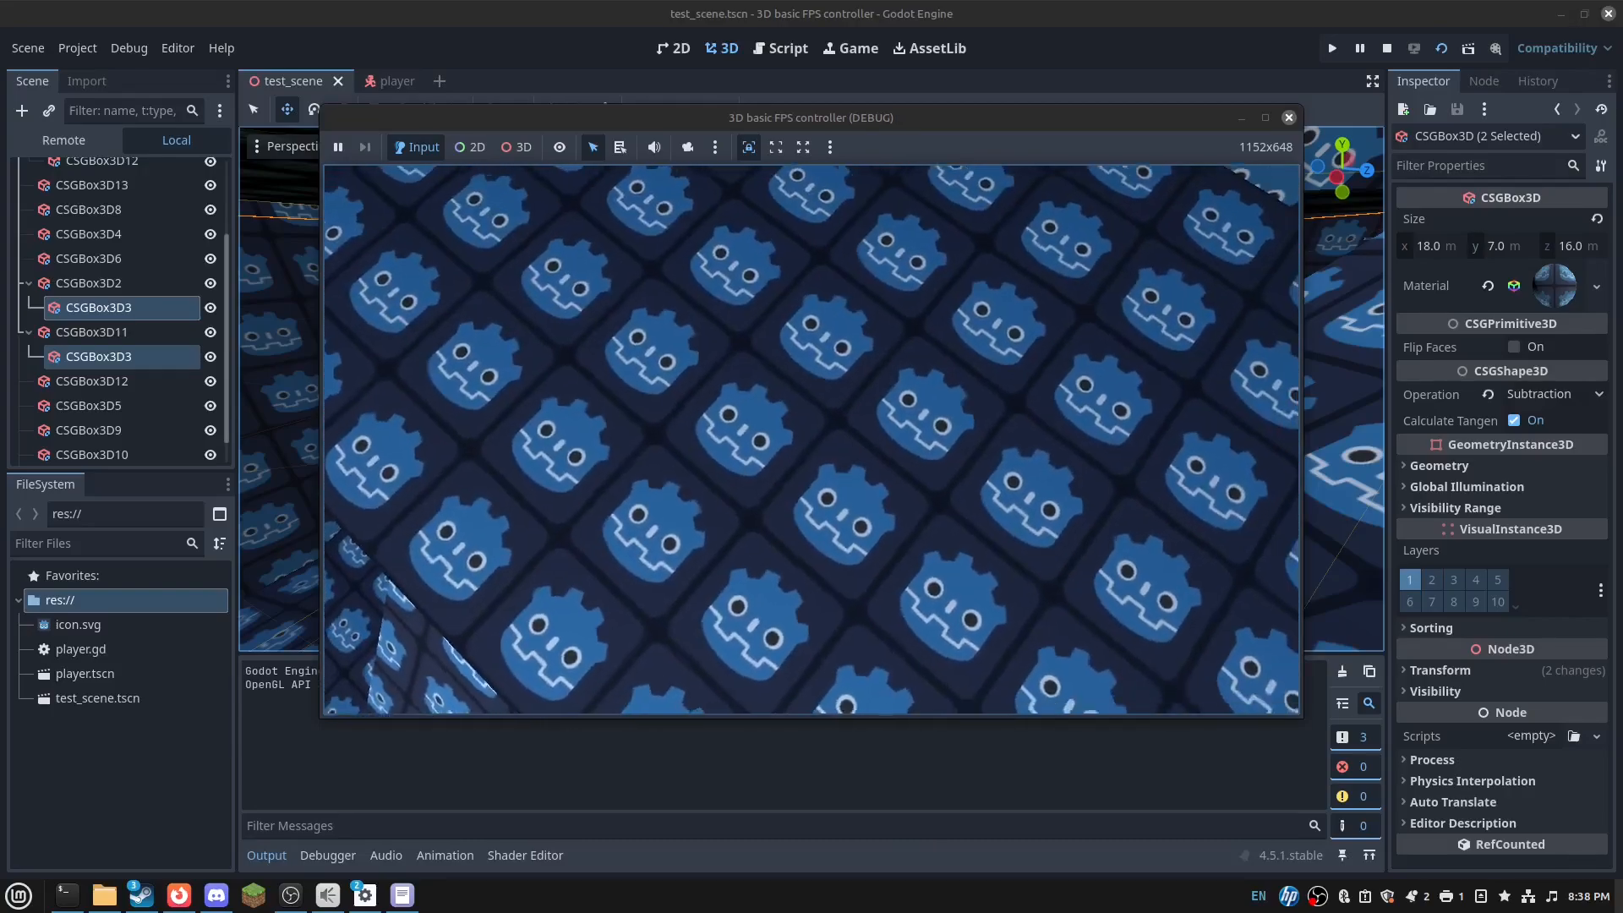
click(1288, 118)
- Fly the editor camera into the neighbouring room and select the floor block CSGBox3D5
key(w)
mouse_move(651, 552)
right_down()
mouse_move(668, 592)
mouse_move(626, 541)
mouse_move(660, 583)
mouse_move(651, 551)
mouse_move(651, 583)
mouse_move(677, 575)
mouse_move(659, 609)
mouse_move(642, 508)
mouse_move(583, 524)
mouse_move(491, 499)
mouse_move(643, 541)
right_up()
key(s)
key(w)
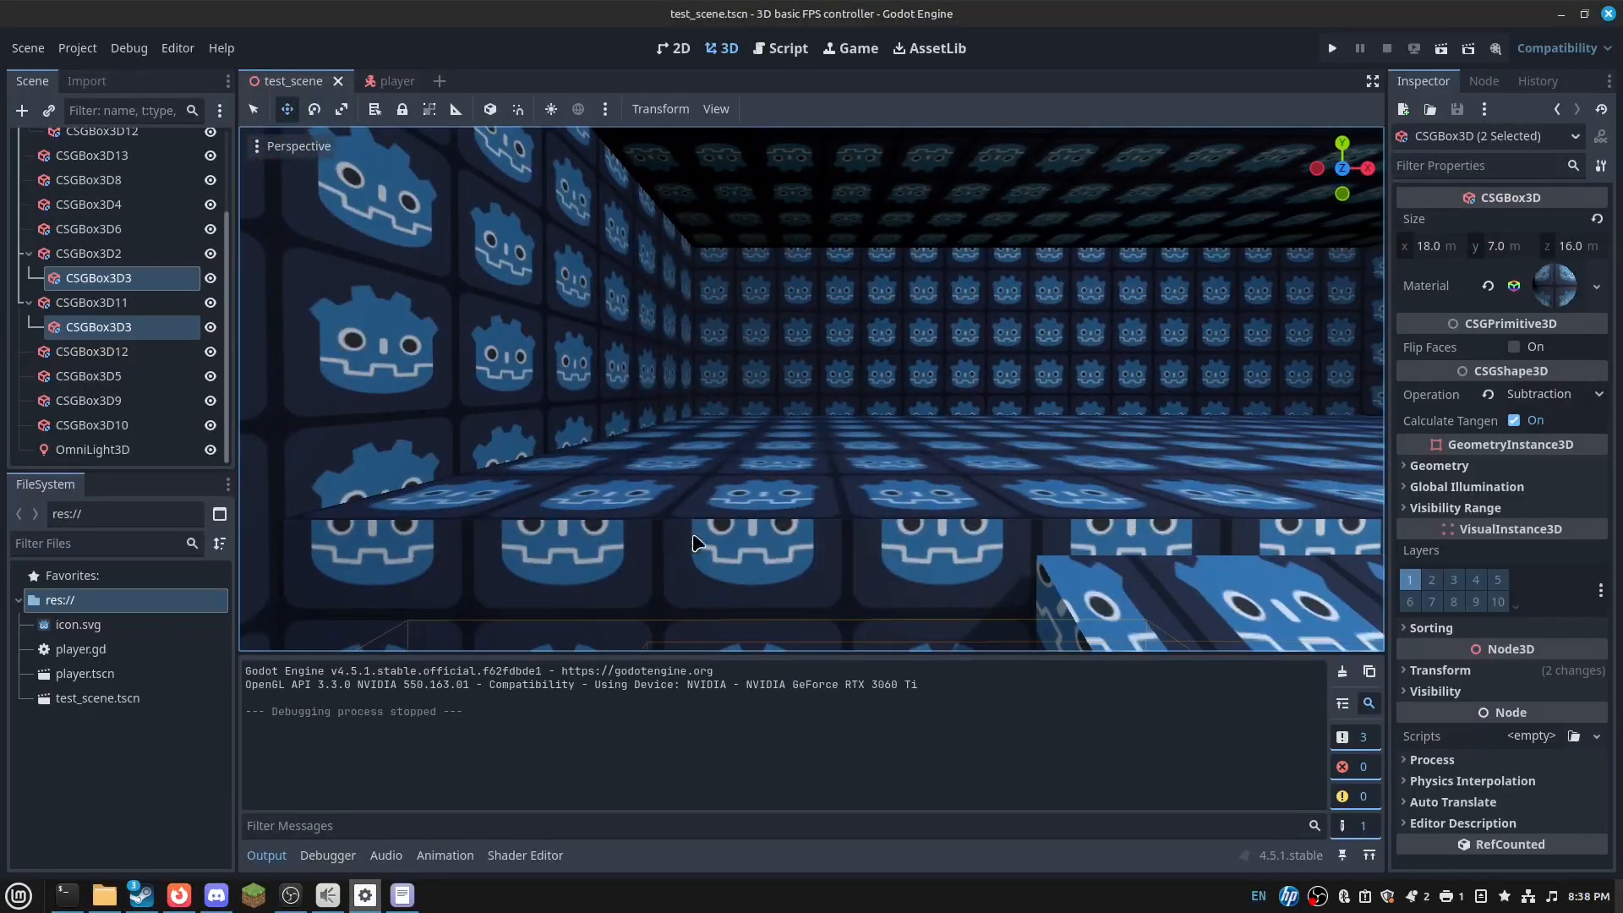
click(792, 556)
mouse_move(792, 557)
right_down()
mouse_move(753, 583)
mouse_move(828, 591)
mouse_move(792, 556)
right_up()
- Duplicate the floor block CSGBox3D5 with Ctrl+D and drag the copy upward
key(s)
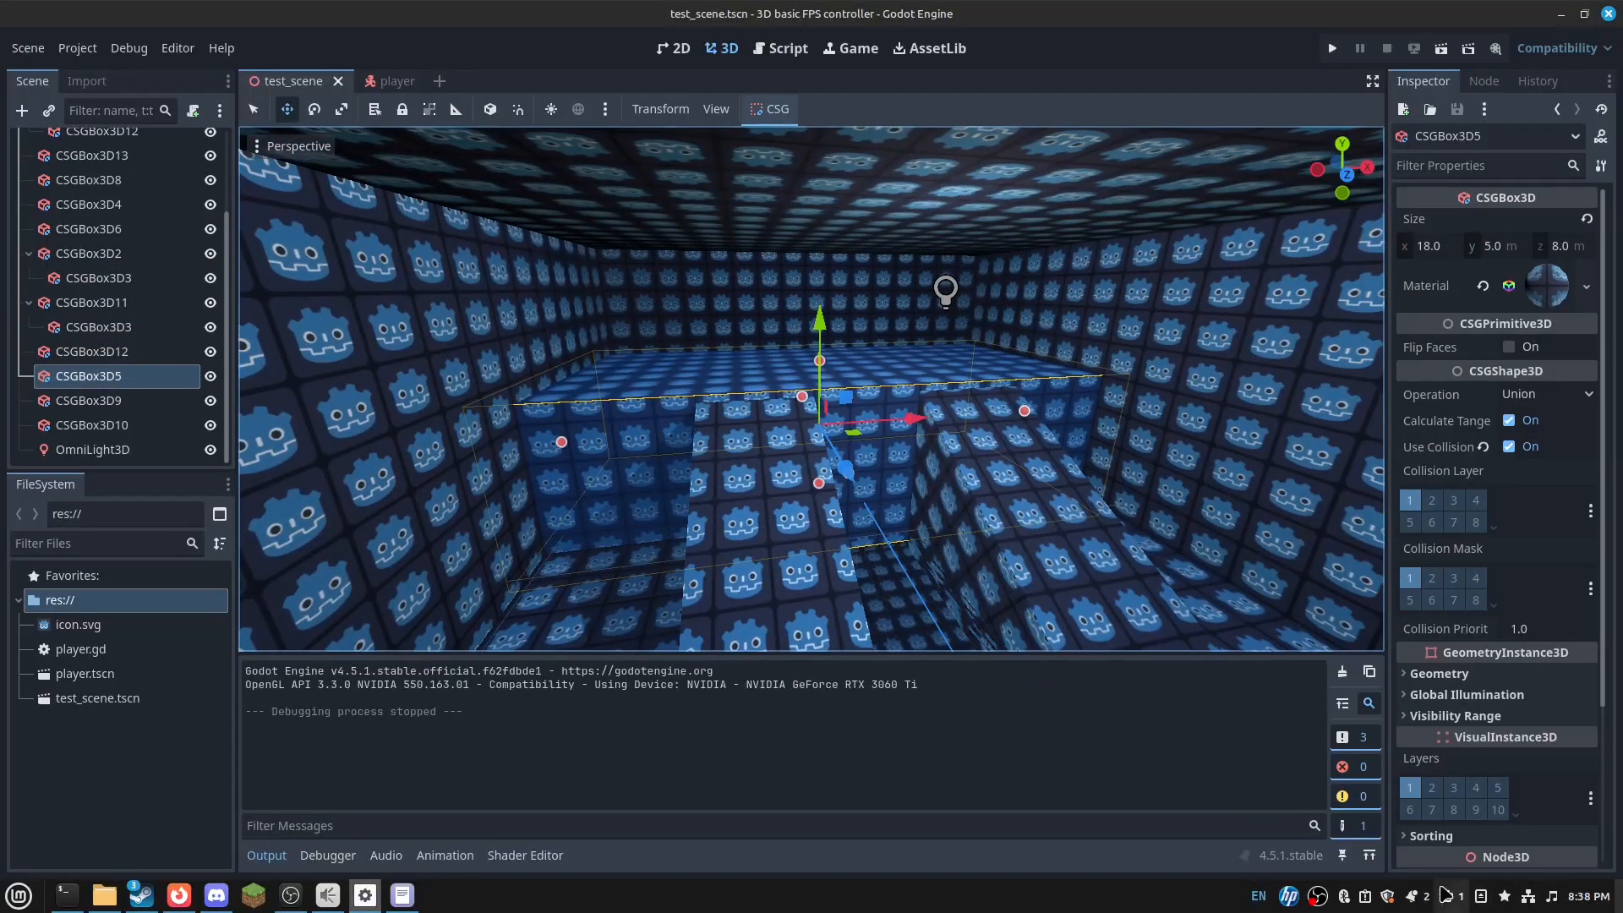
click(291, 898)
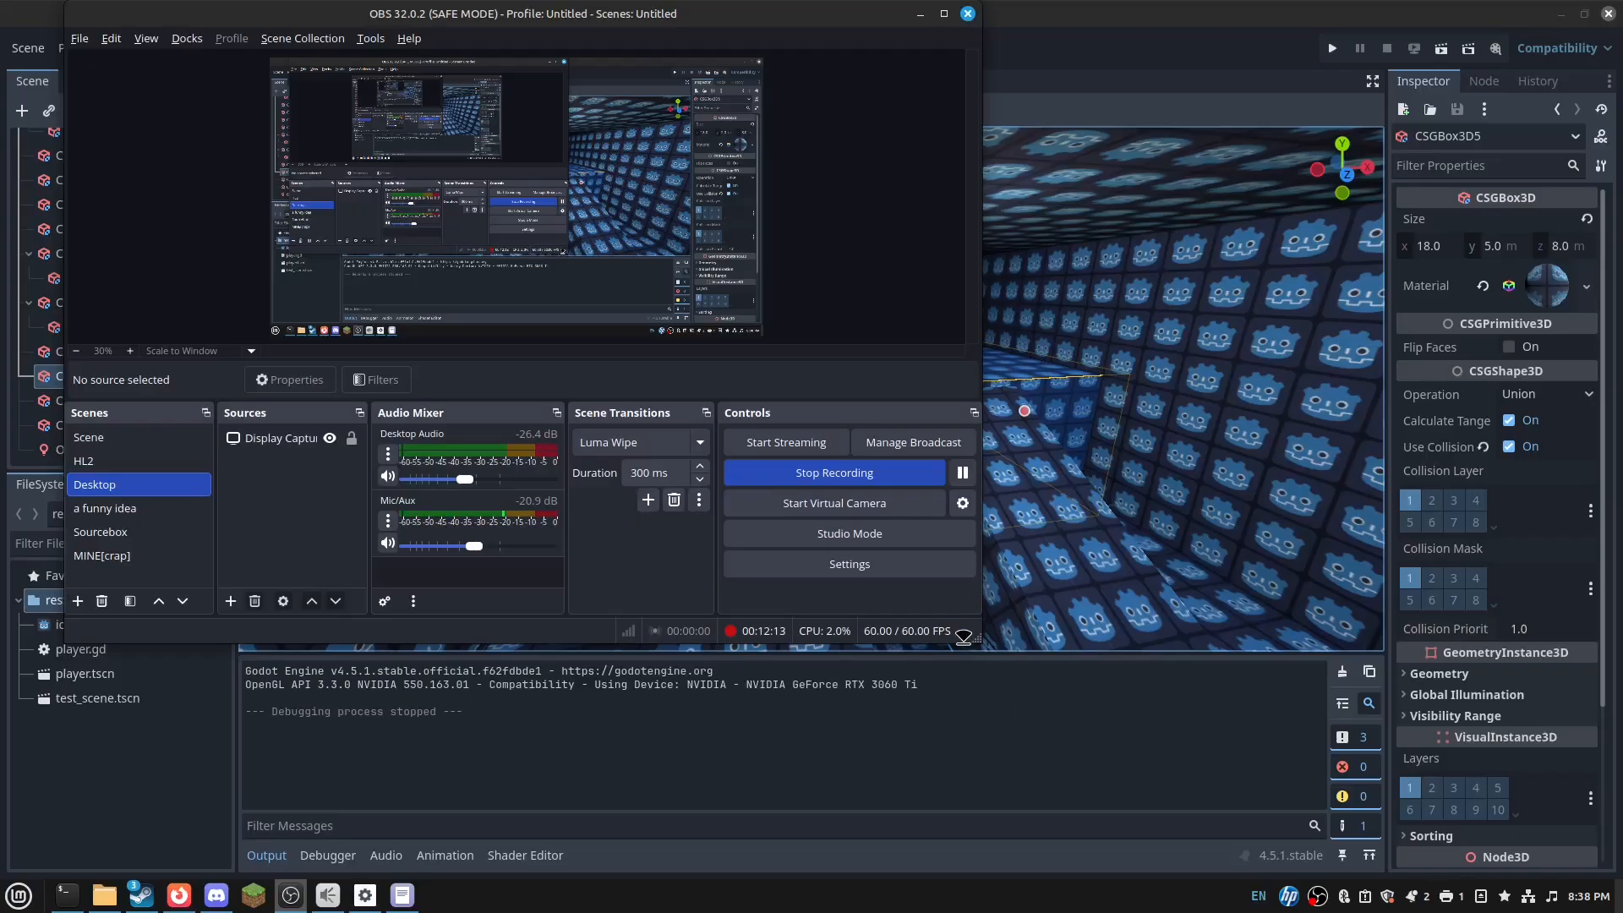
click(935, 810)
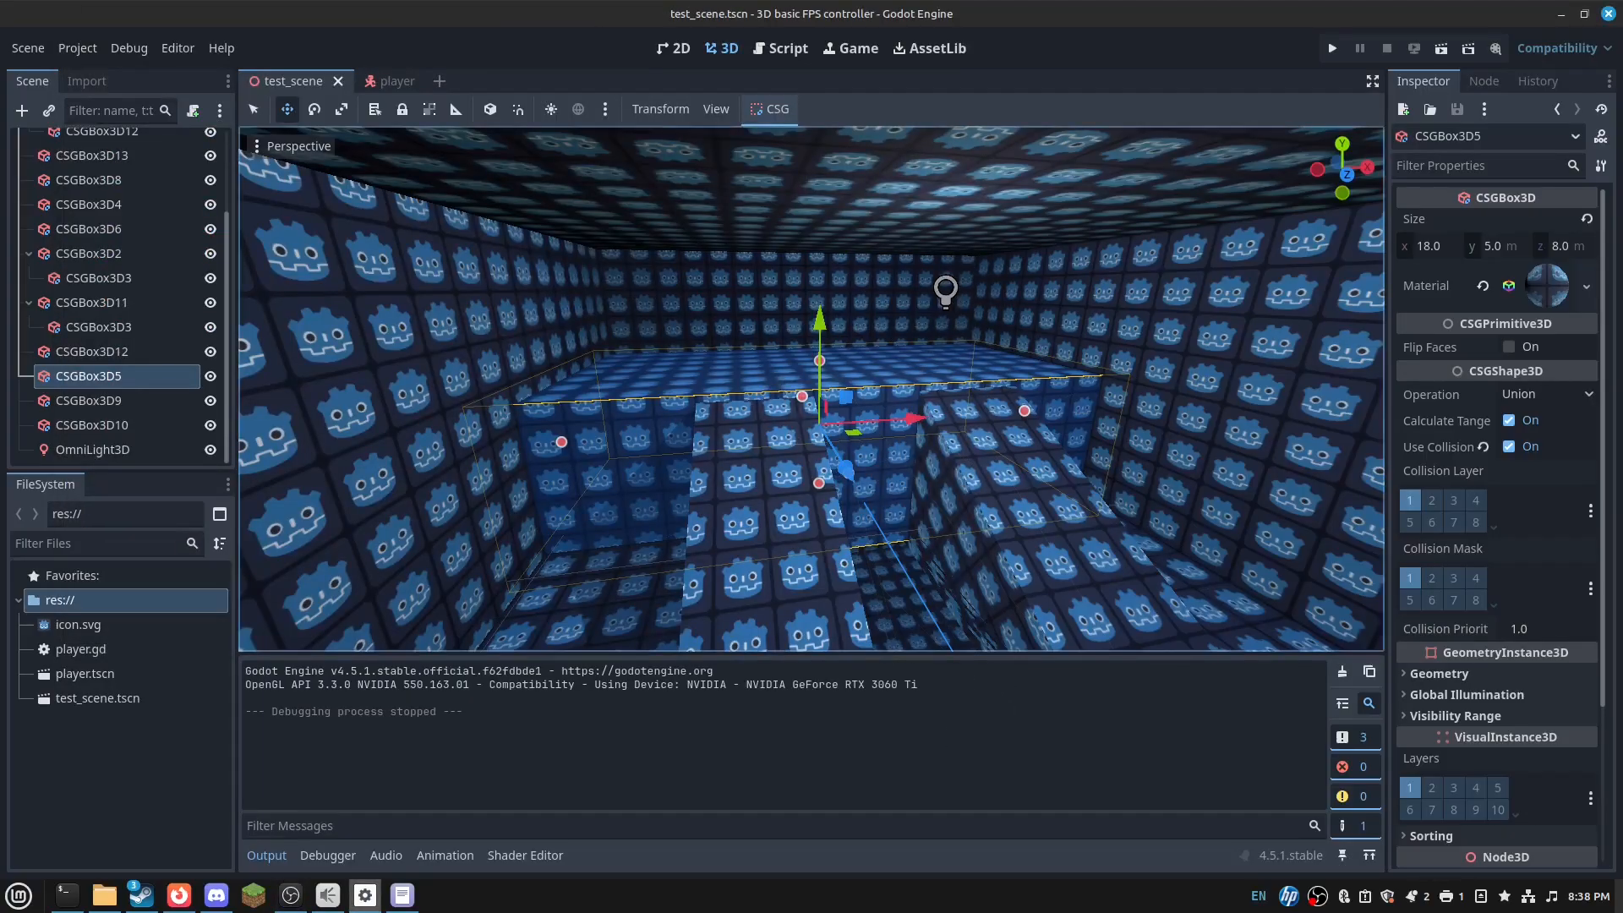
key(w)
key(ctrl+d)
drag(823, 317, 1062, 478)
- Shrink the copy's depth to 1 m and slide it 3 m along its depth
drag(1095, 372, 1128, 254)
drag(1222, 402, 1097, 322)
click(1096, 321)
click(1086, 315)
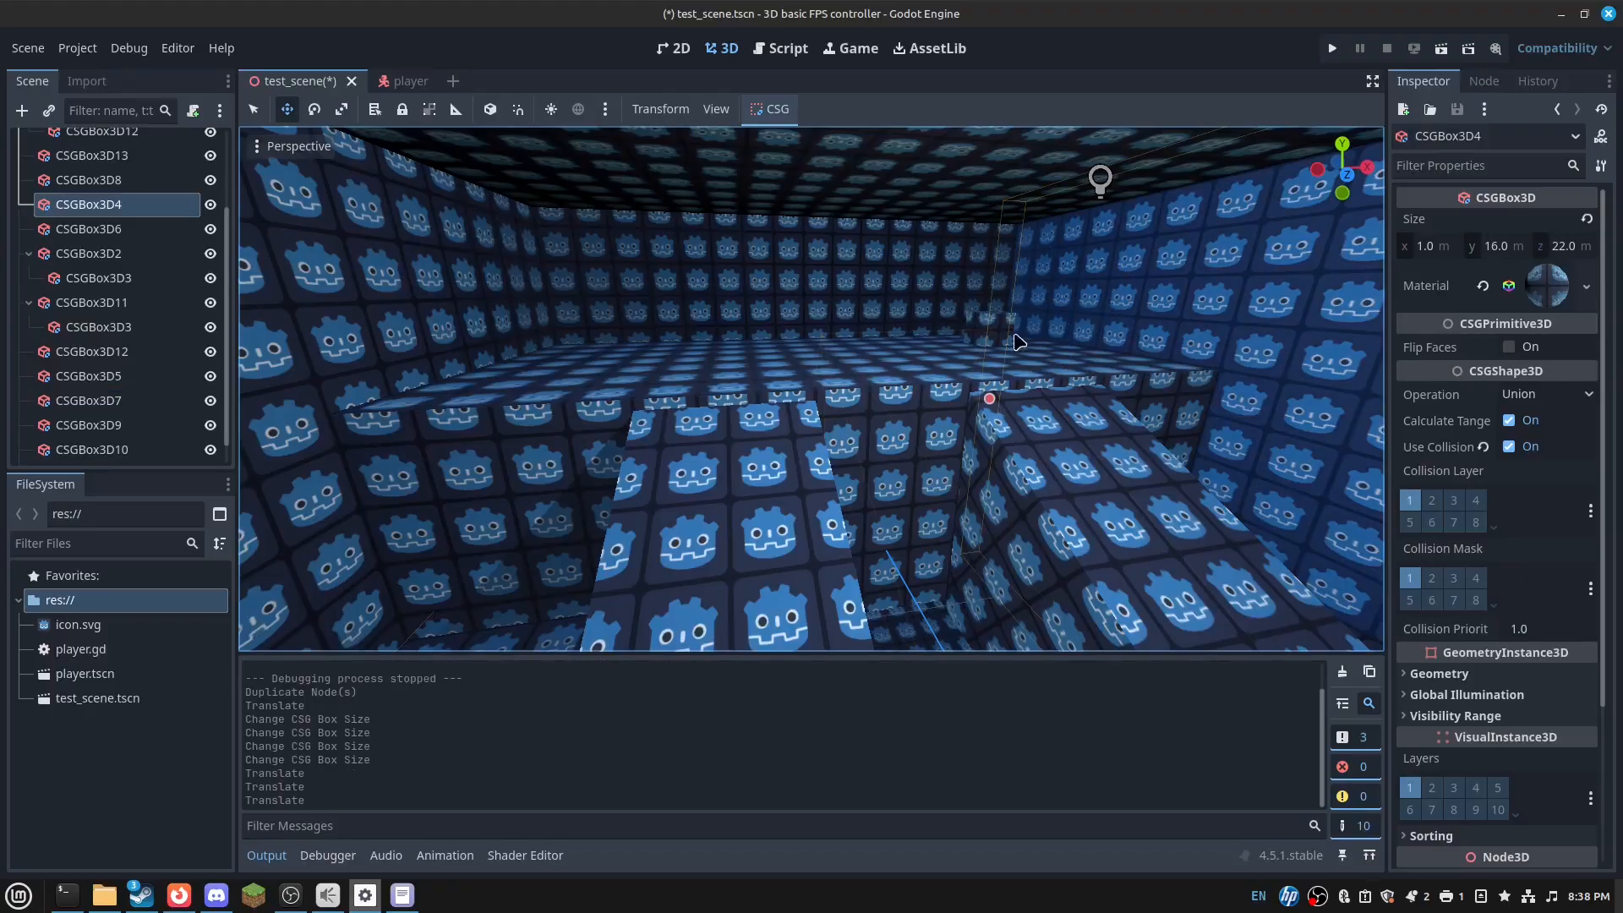
click(982, 328)
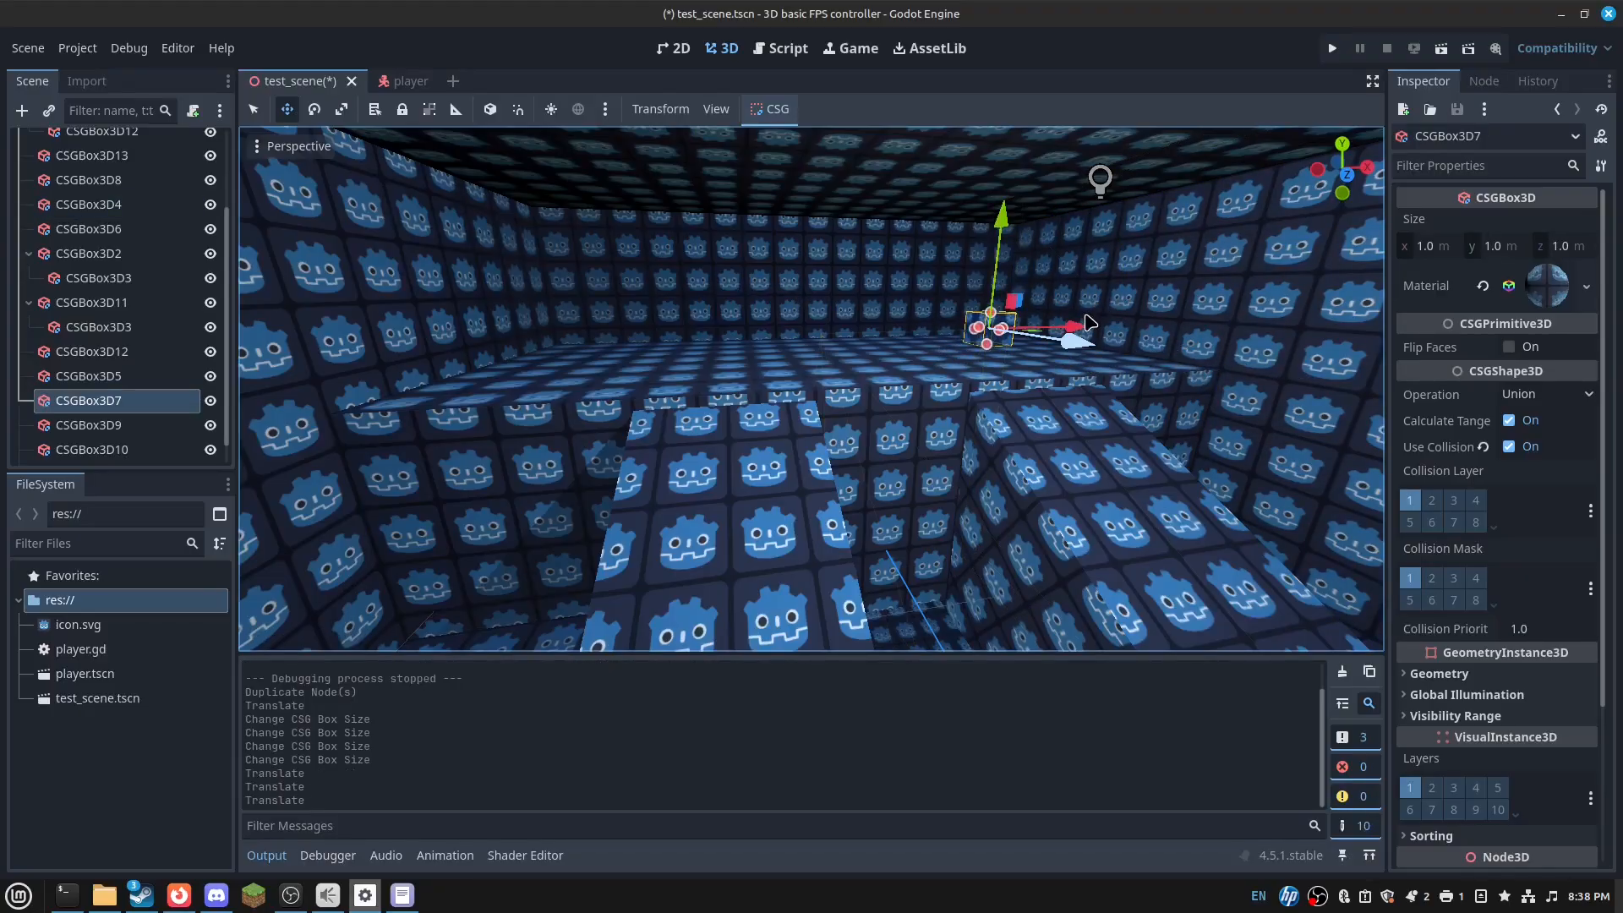
drag(1084, 302, 933, 320)
key(w)
right_drag(1051, 340, 1013, 456)
- Position the small box CSGBox3D7 by sliding it left along its width and along its depth
click(1135, 279)
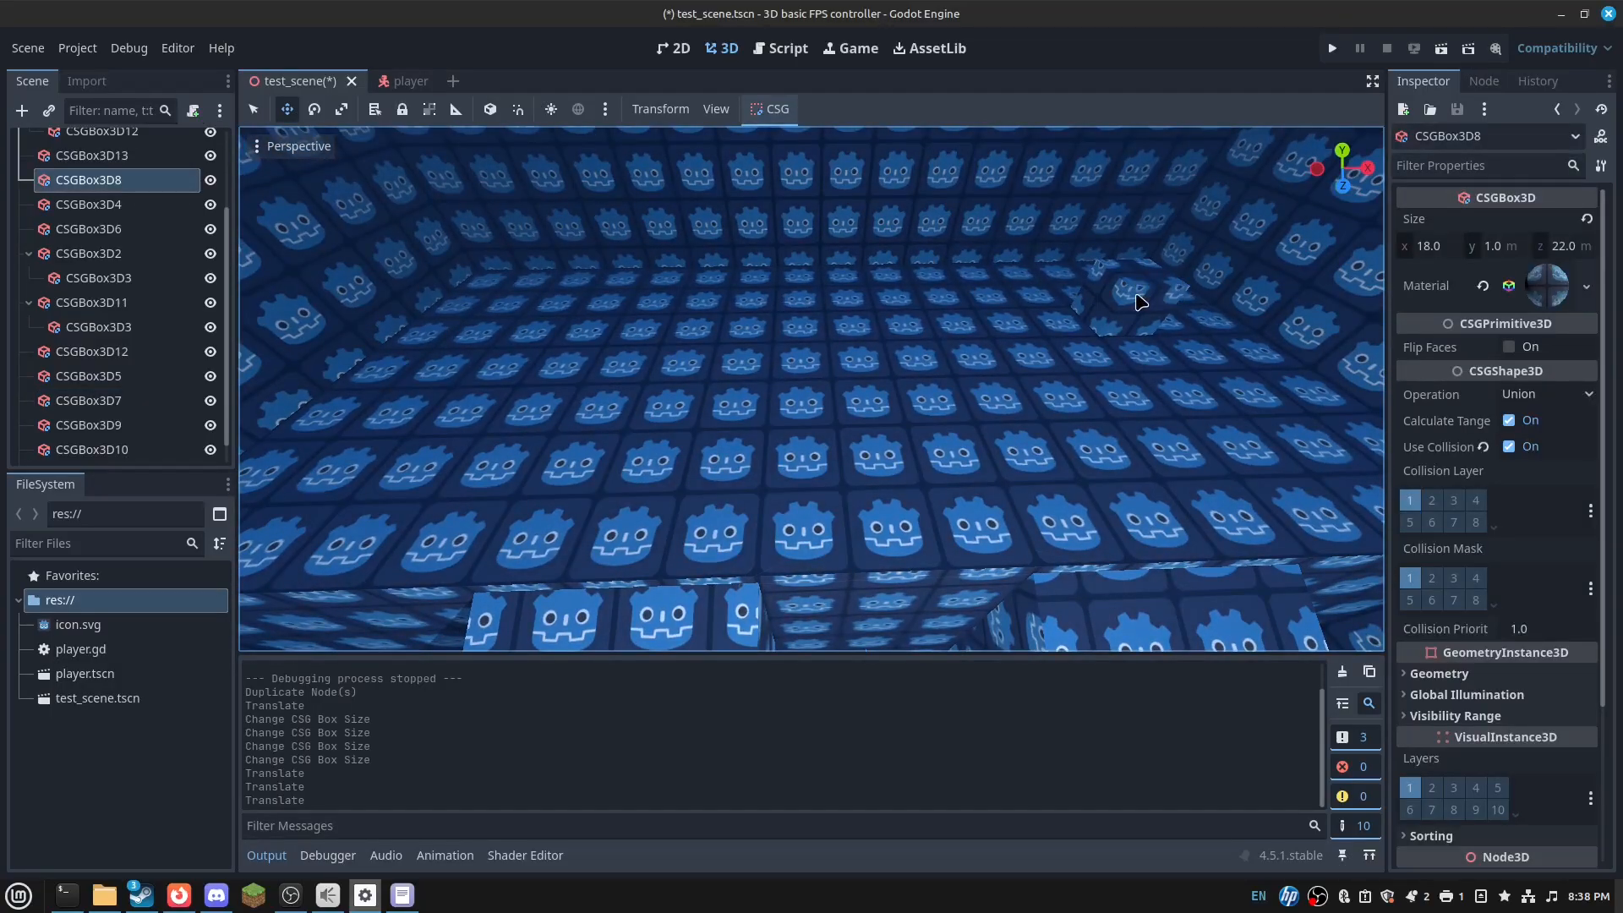
mouse_move(1136, 298)
right_down()
mouse_move(1170, 296)
mouse_move(1139, 296)
right_up()
click(1140, 296)
drag(1216, 289, 499, 397)
right_drag(498, 398, 329, 461)
key(w)
key(d)
drag(590, 460, 785, 365)
- Clear CSGBox3D7's textured material and assign a new StandardMaterial3D
click(1588, 304)
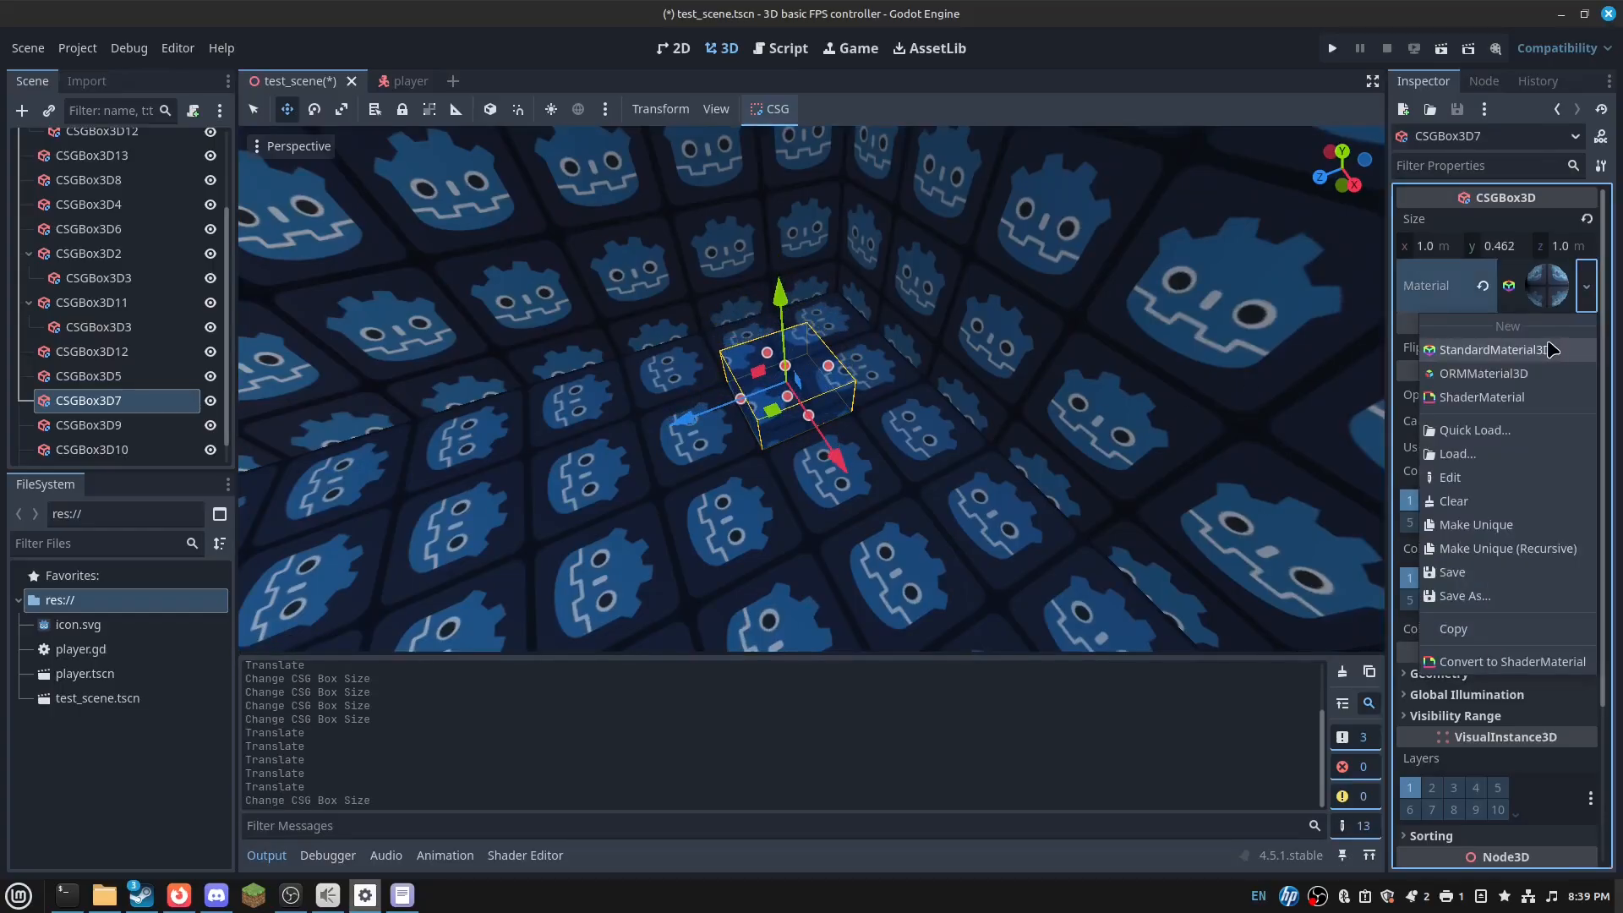
click(1484, 288)
click(1483, 287)
right_drag(979, 397, 1116, 377)
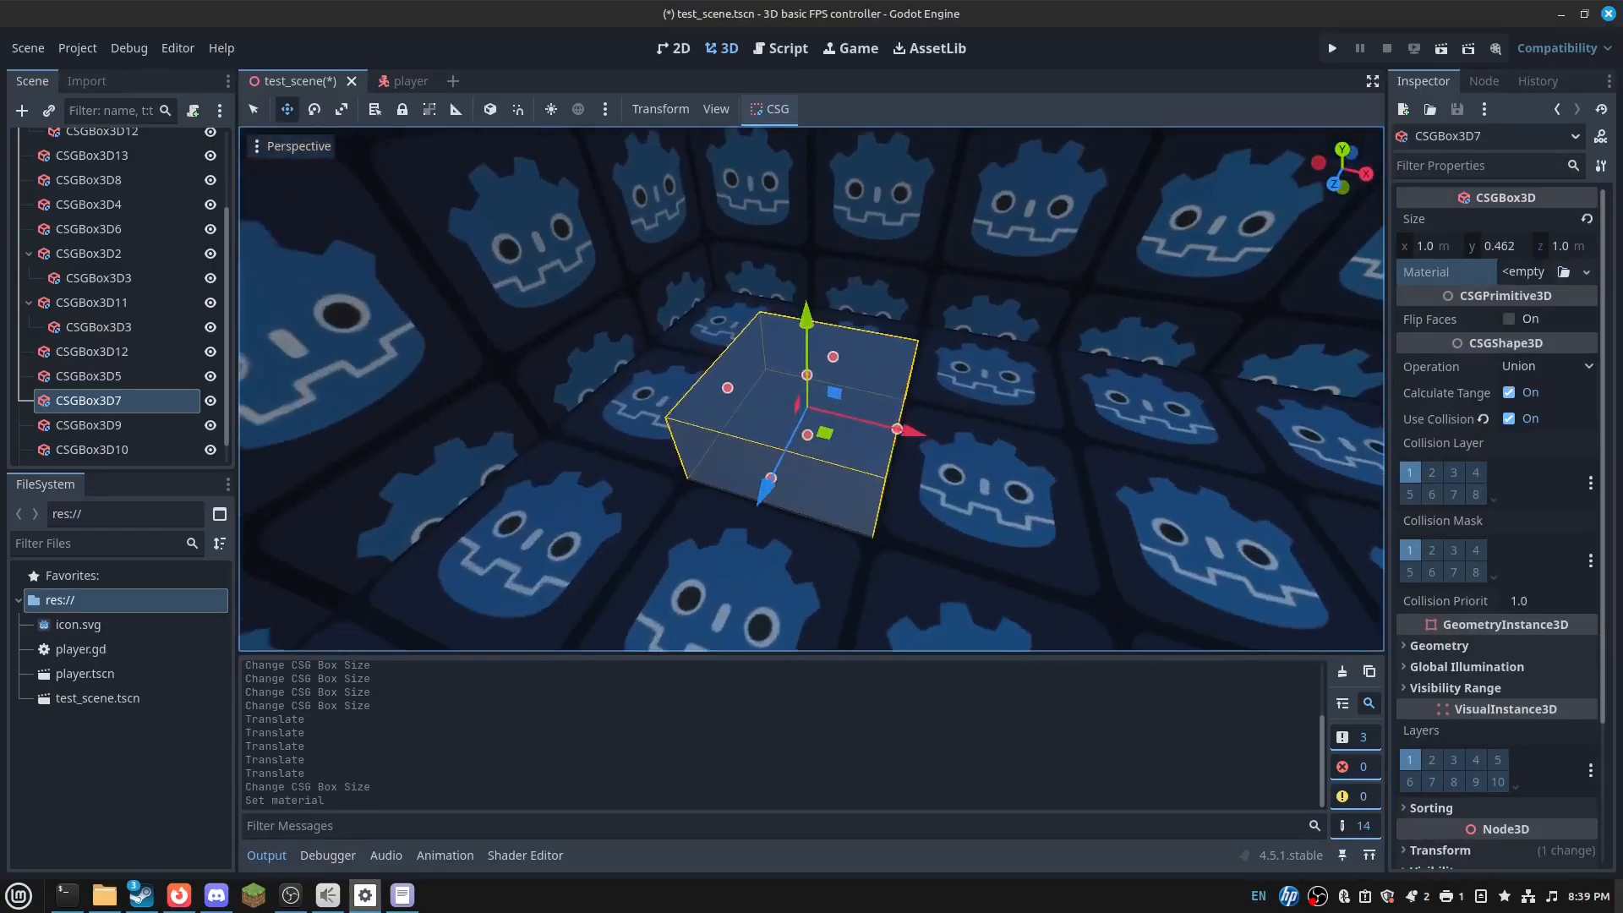
click(1535, 272)
click(1535, 321)
click(964, 466)
click(833, 455)
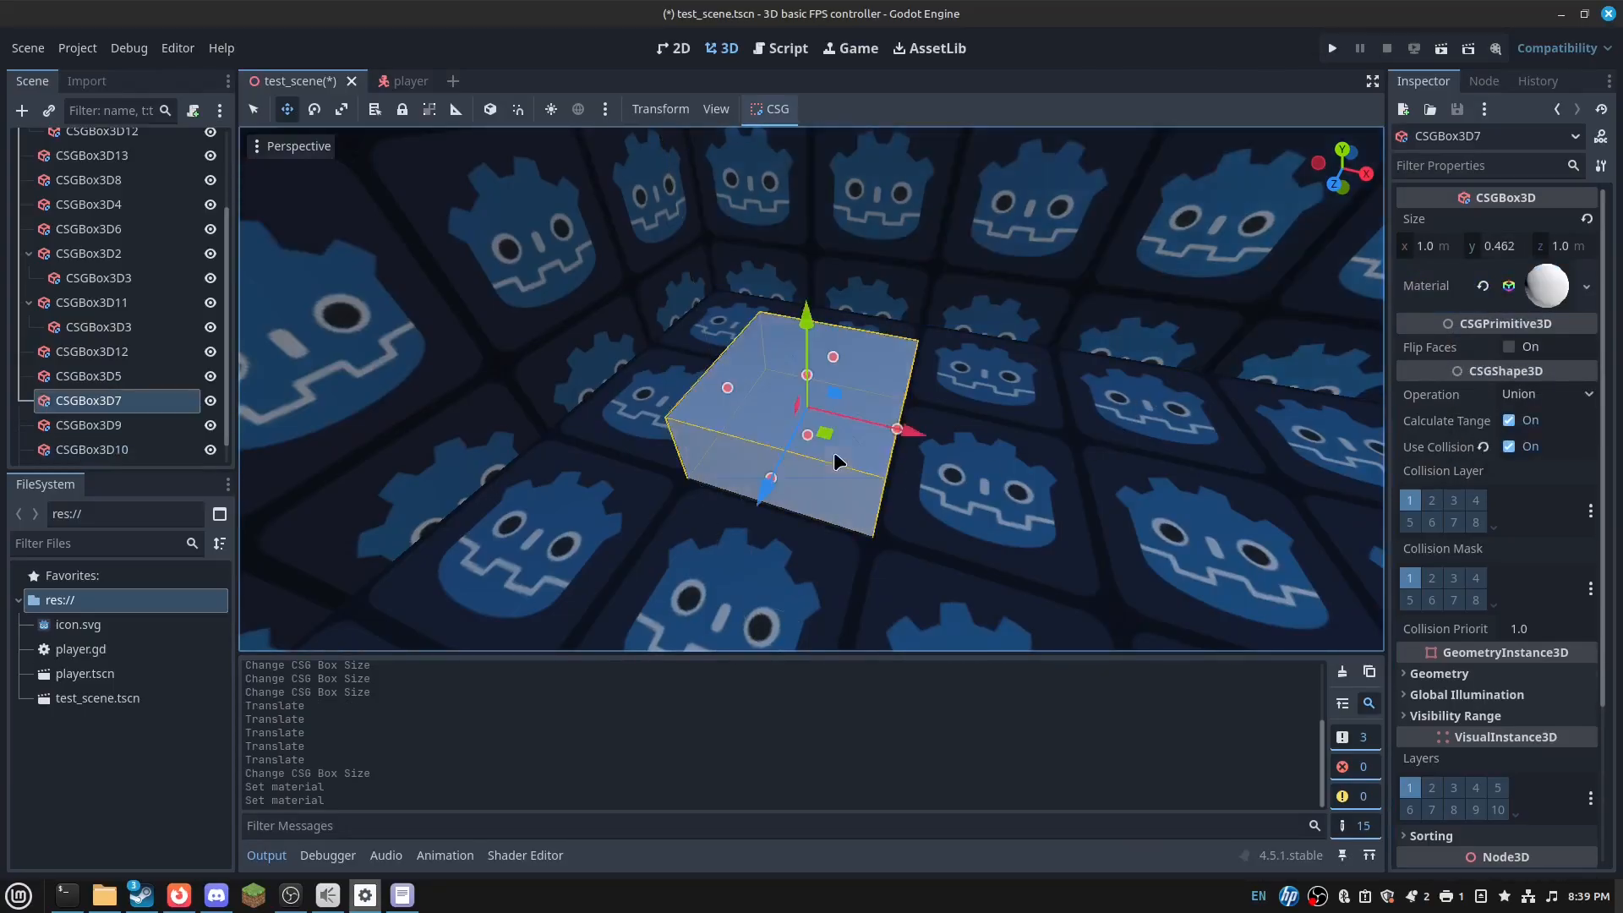
right_drag(835, 454, 834, 455)
- Duplicate the small box as CSGBox3D14, parent it under CSGBox3D7 and raise it on top
key(ctrl+d)
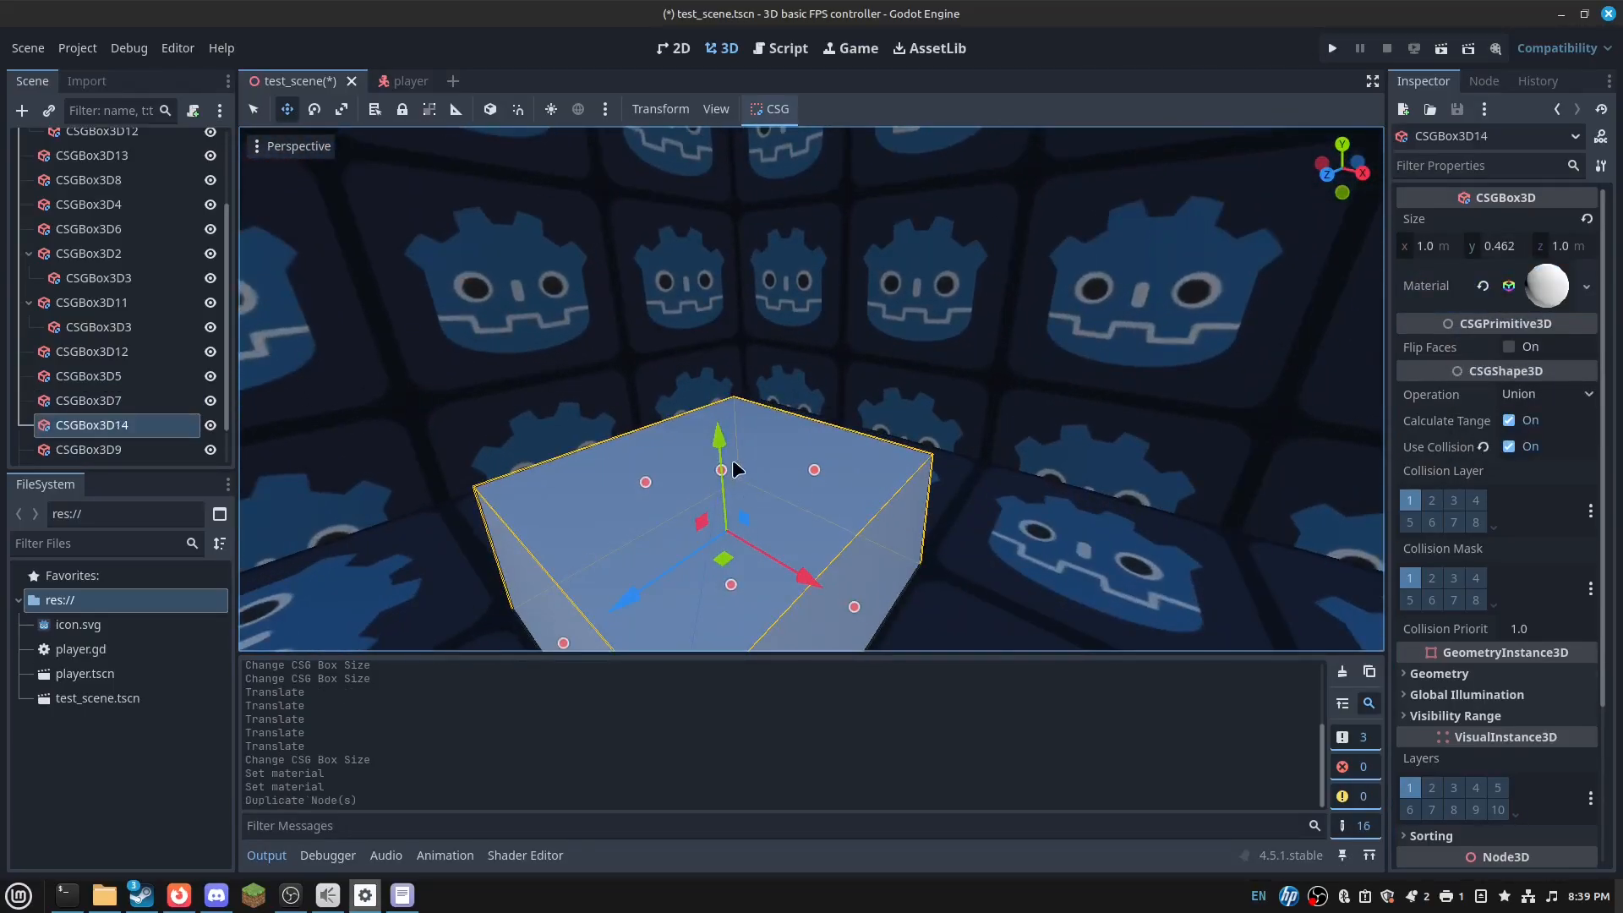
drag(182, 425, 151, 413)
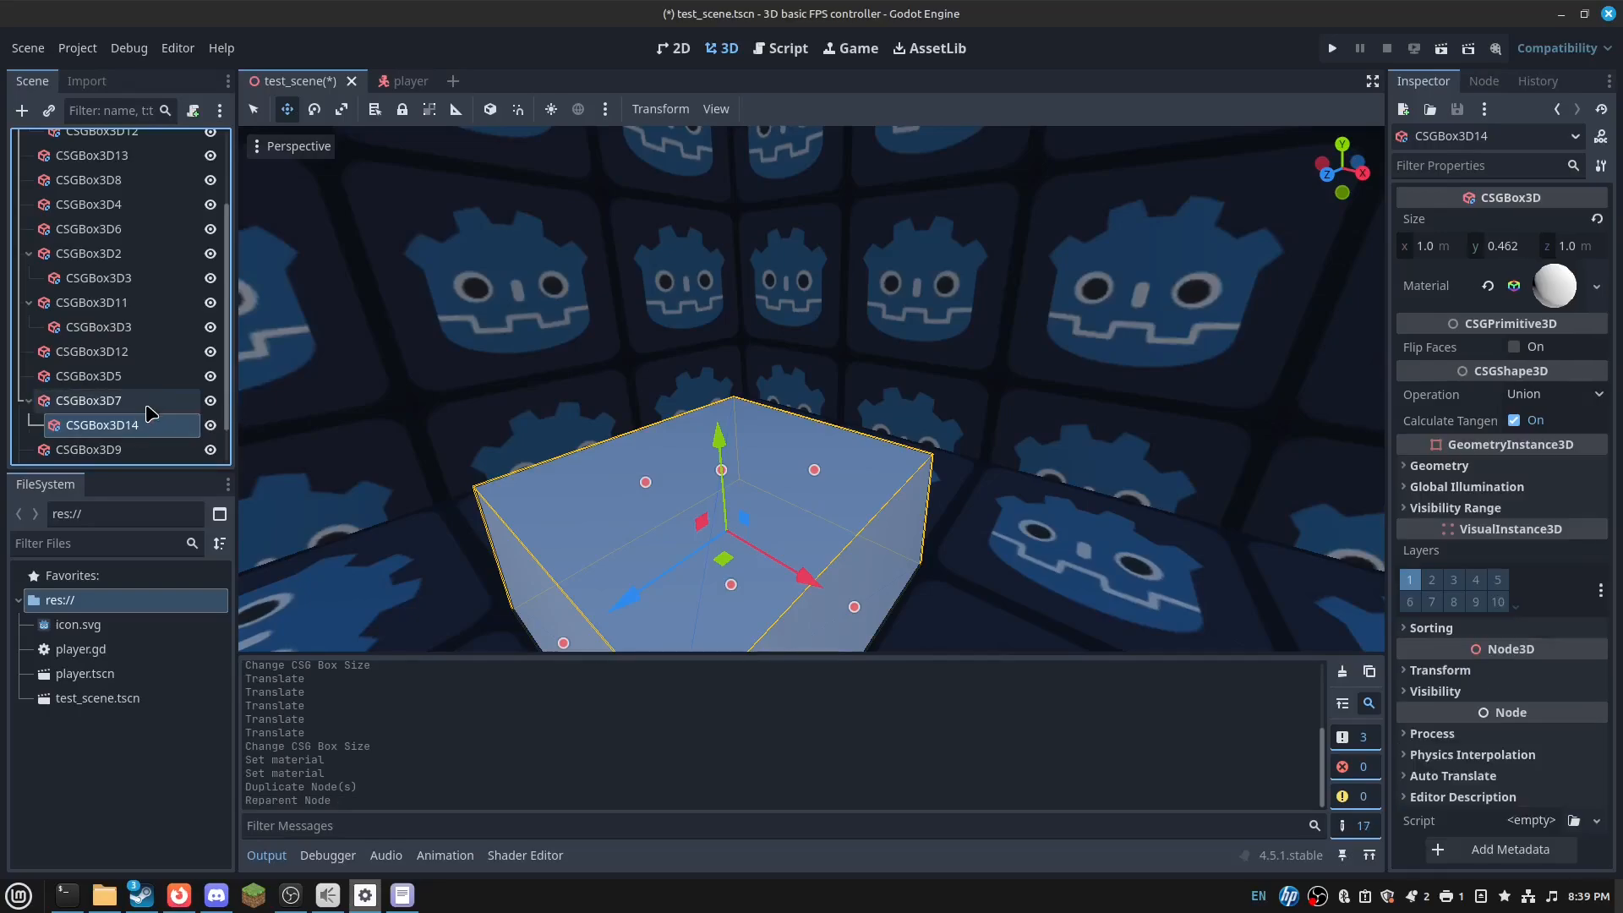
drag(720, 436, 723, 387)
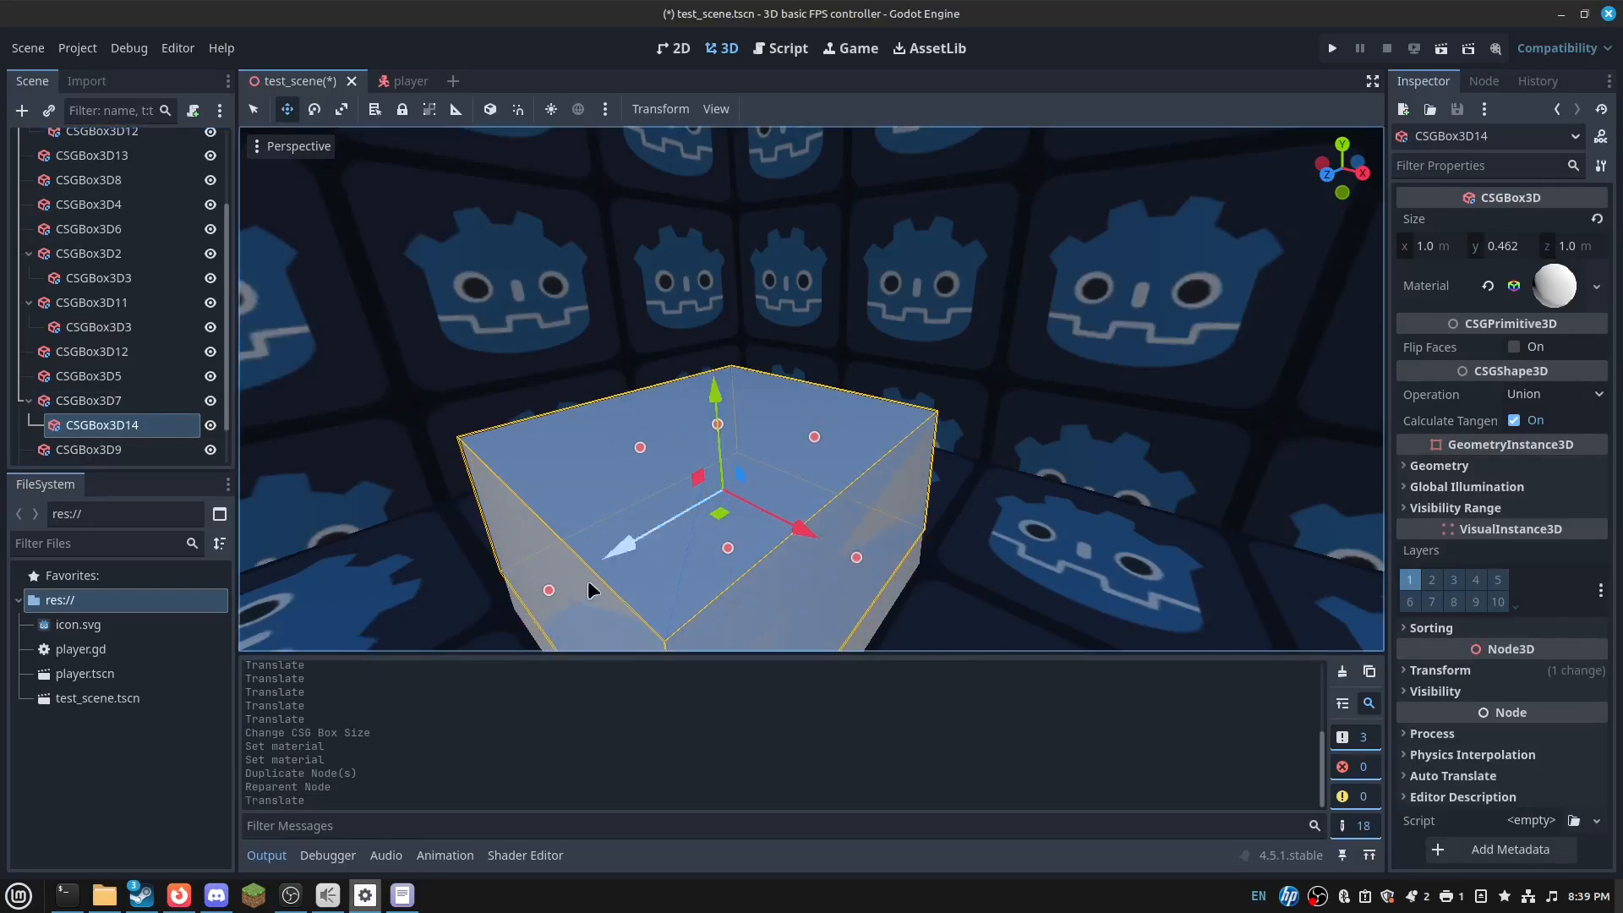
drag(549, 590, 587, 568)
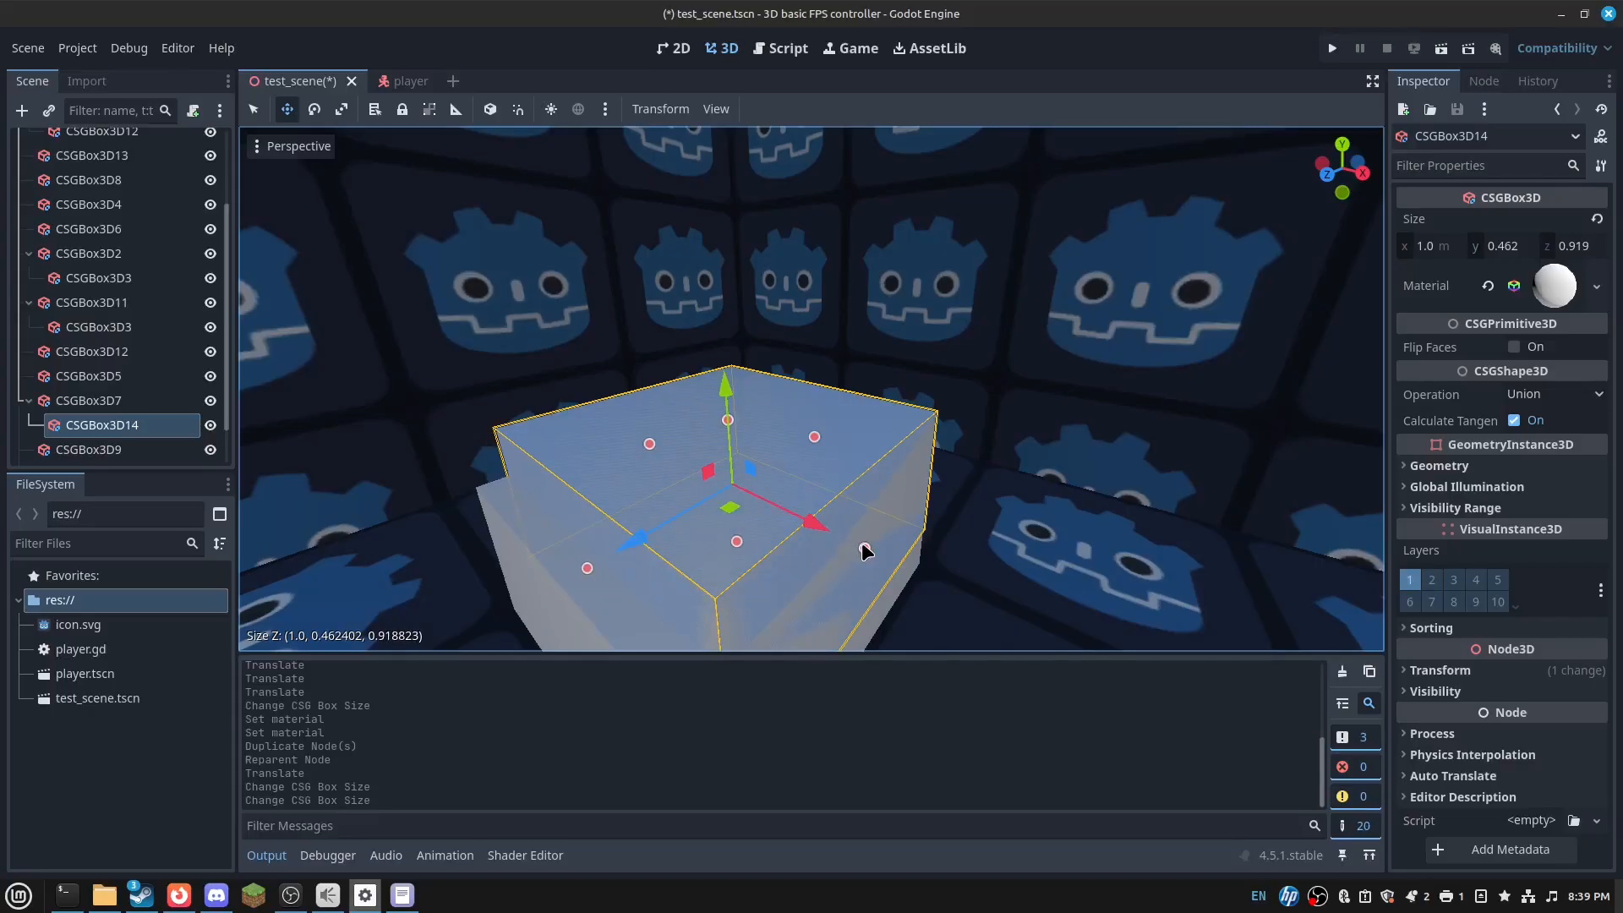
key(ctrl+z)
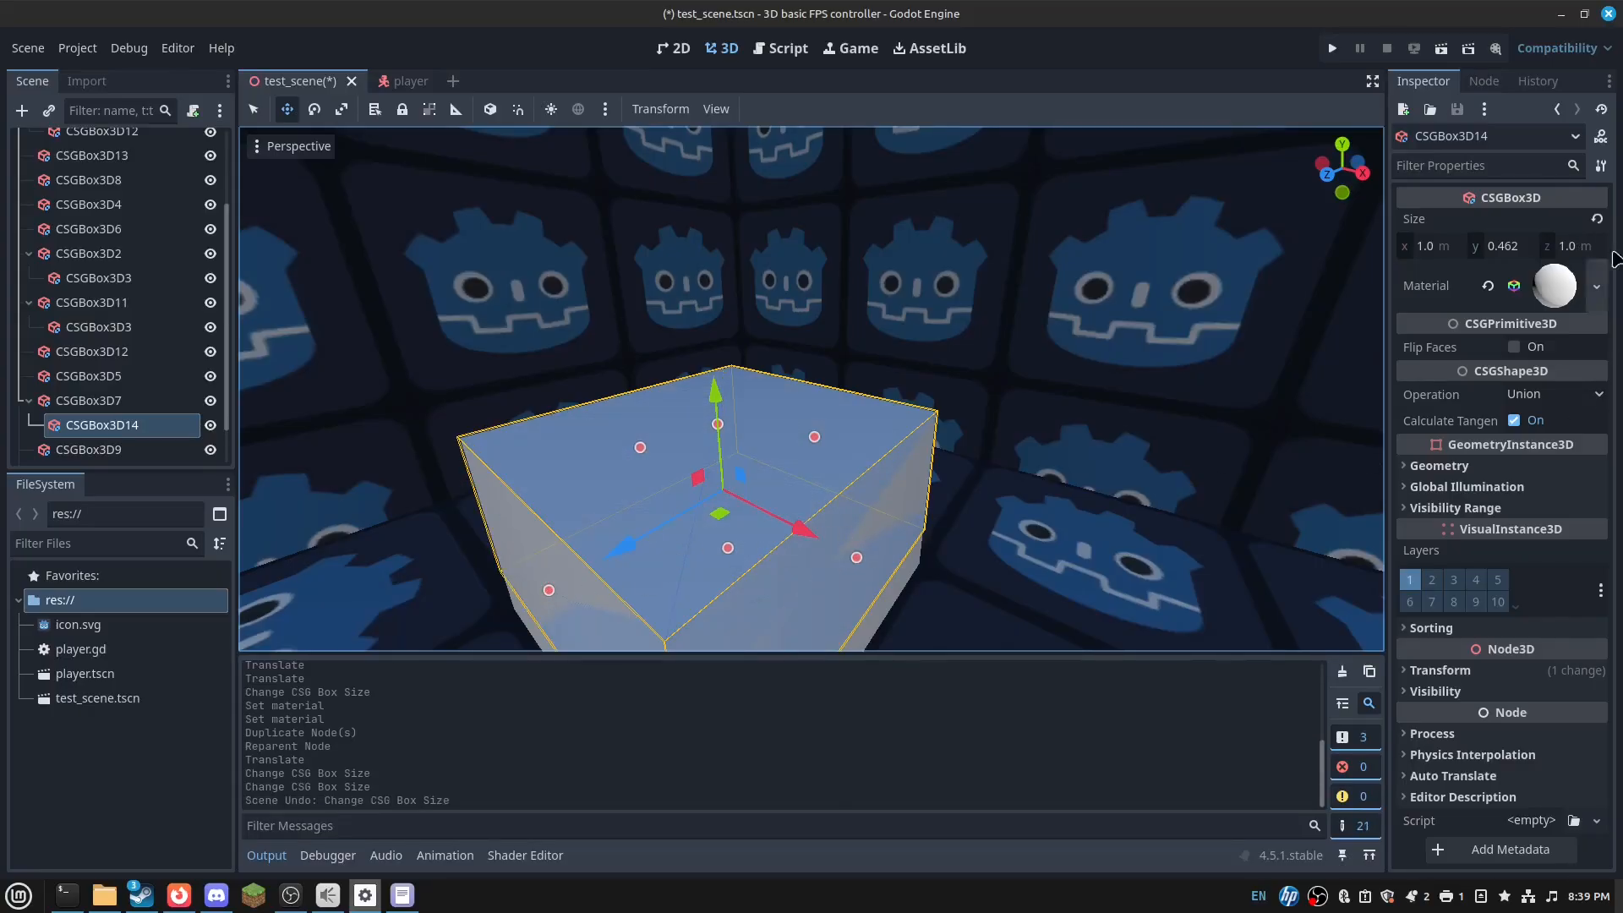
- Set the copy's Size X and Z to 0.76
click(1575, 247)
text(0.61)
key(Return)
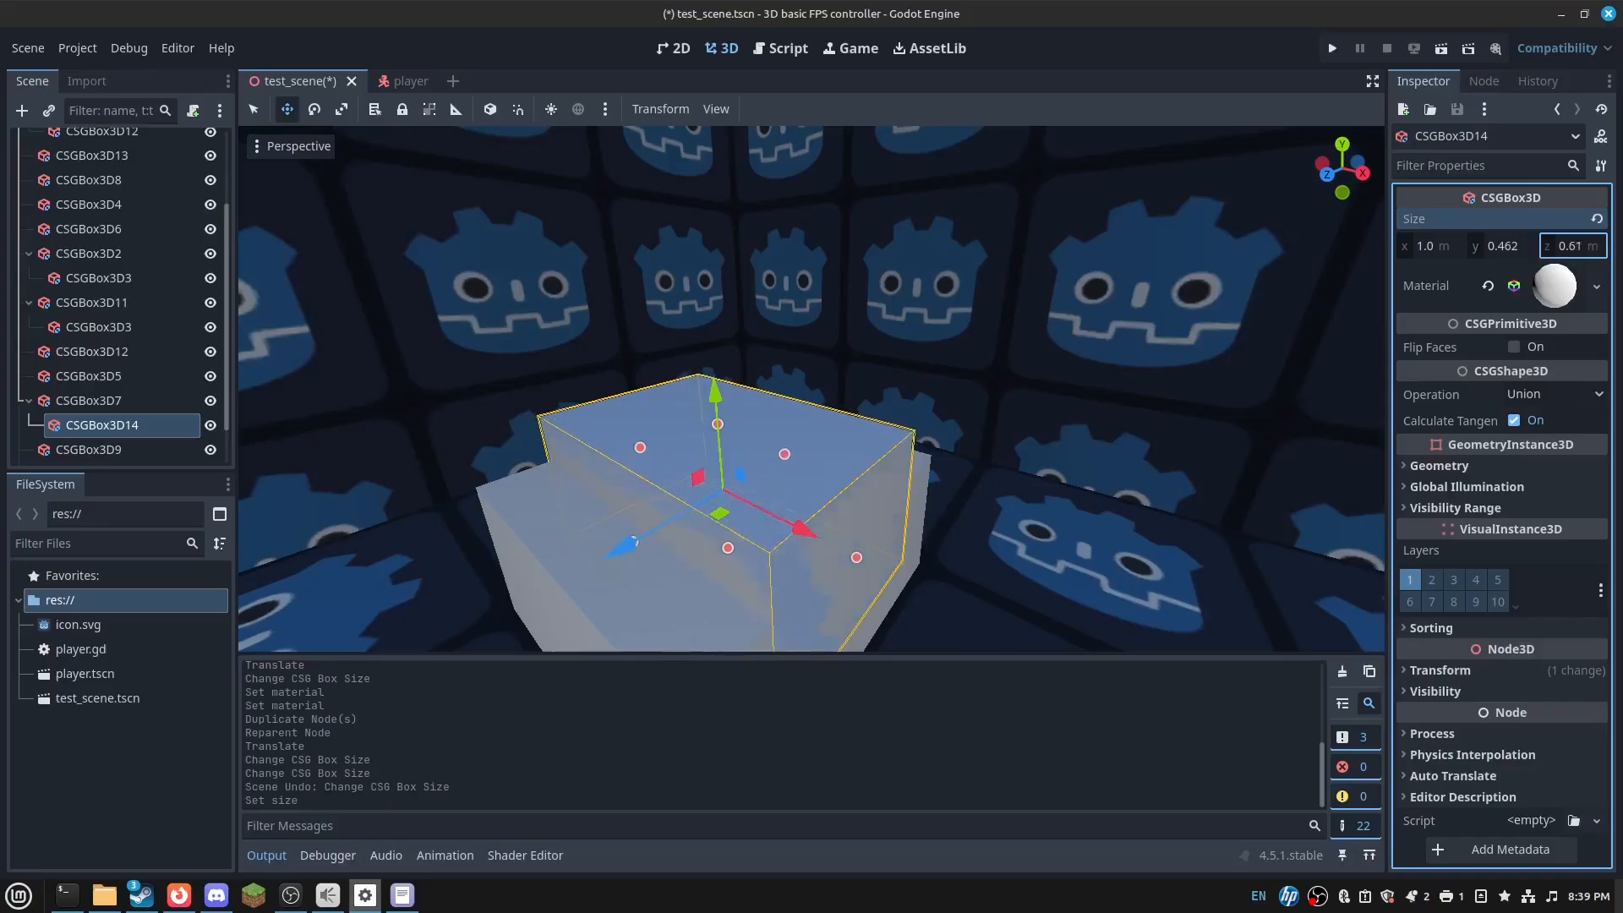
drag(1574, 246, 1588, 246)
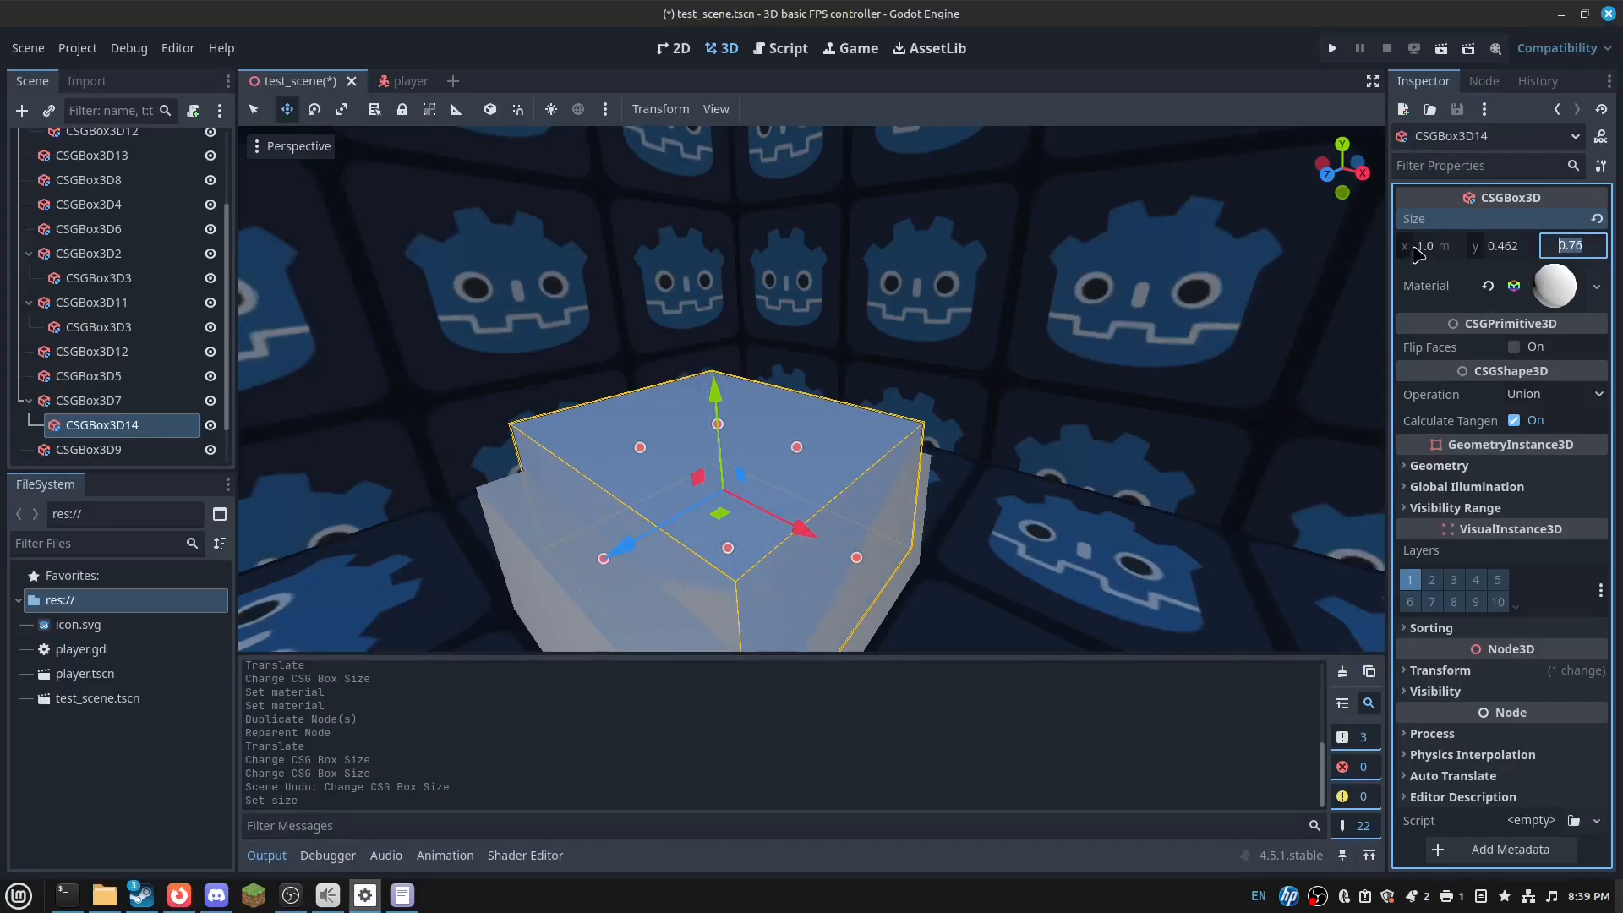
click(1429, 246)
text(0.76)
key(Return)
mouse_move(929, 461)
right_down()
mouse_move(913, 457)
mouse_move(1006, 448)
mouse_move(928, 461)
right_up()
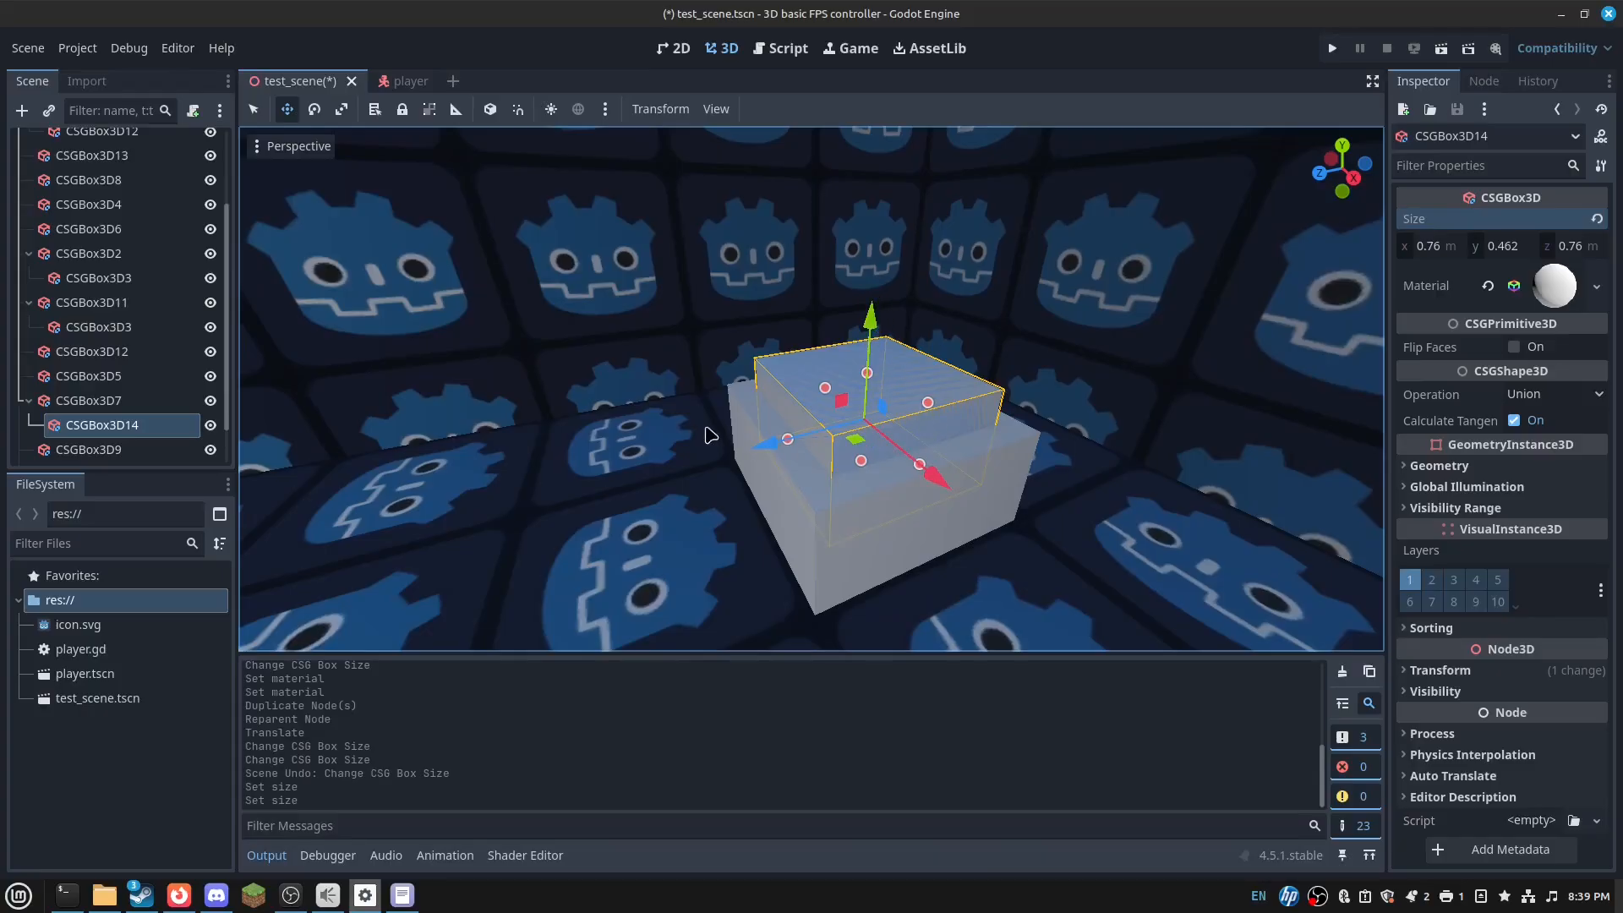
- Clear the material on the top box CSGBox3D14
click(701, 428)
click(871, 396)
right_drag(871, 396, 1048, 402)
right_drag(677, 423, 630, 434)
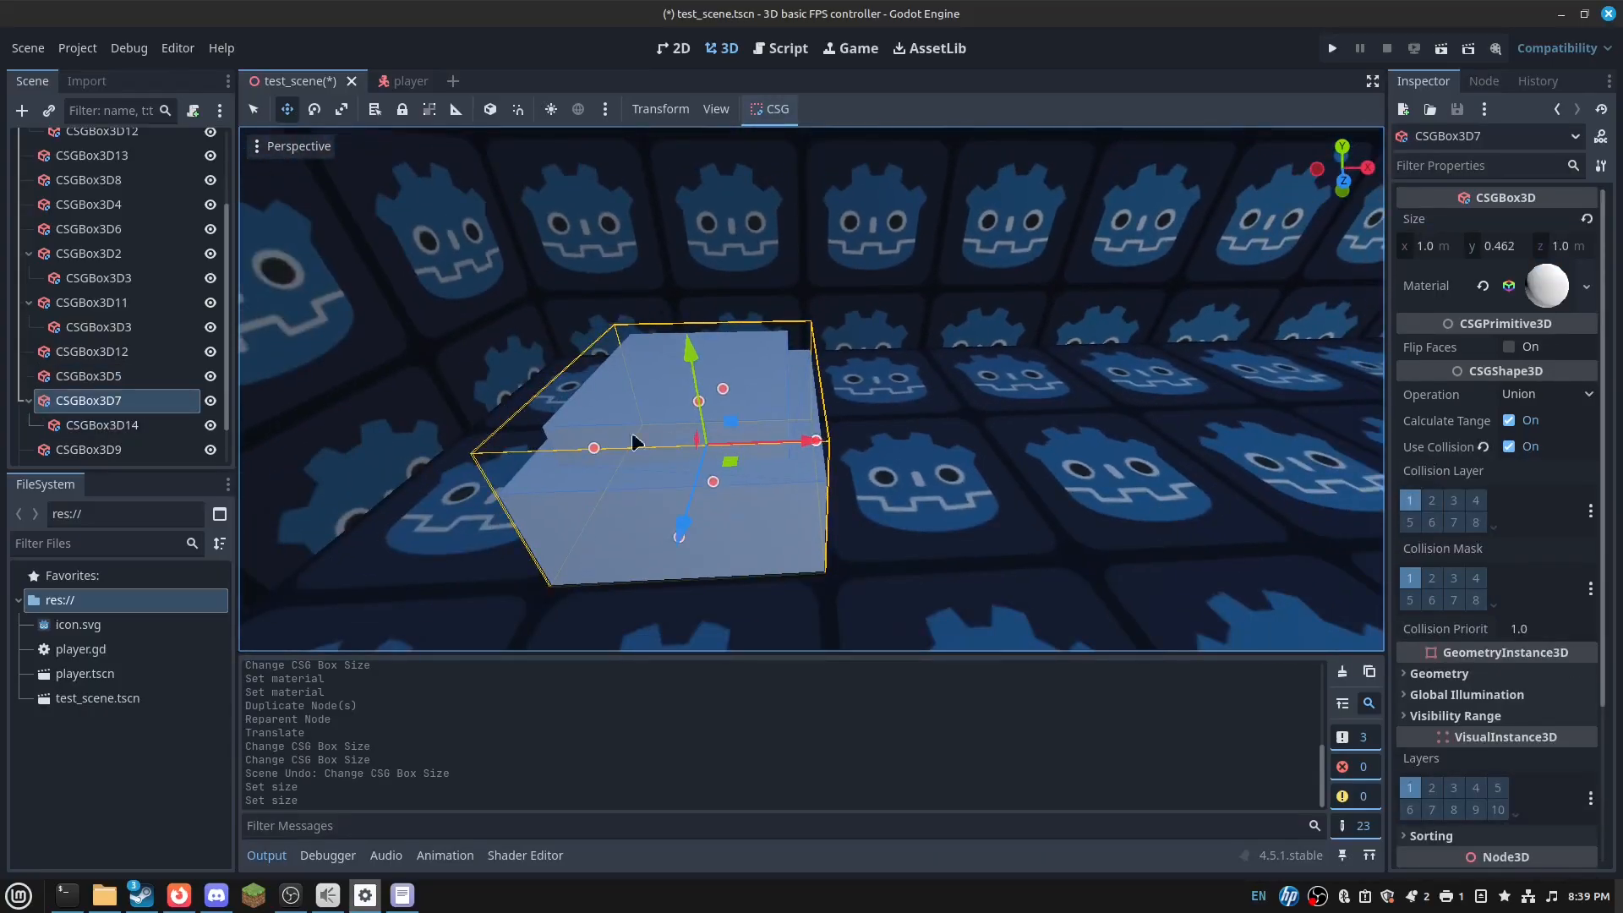
click(133, 431)
click(1587, 269)
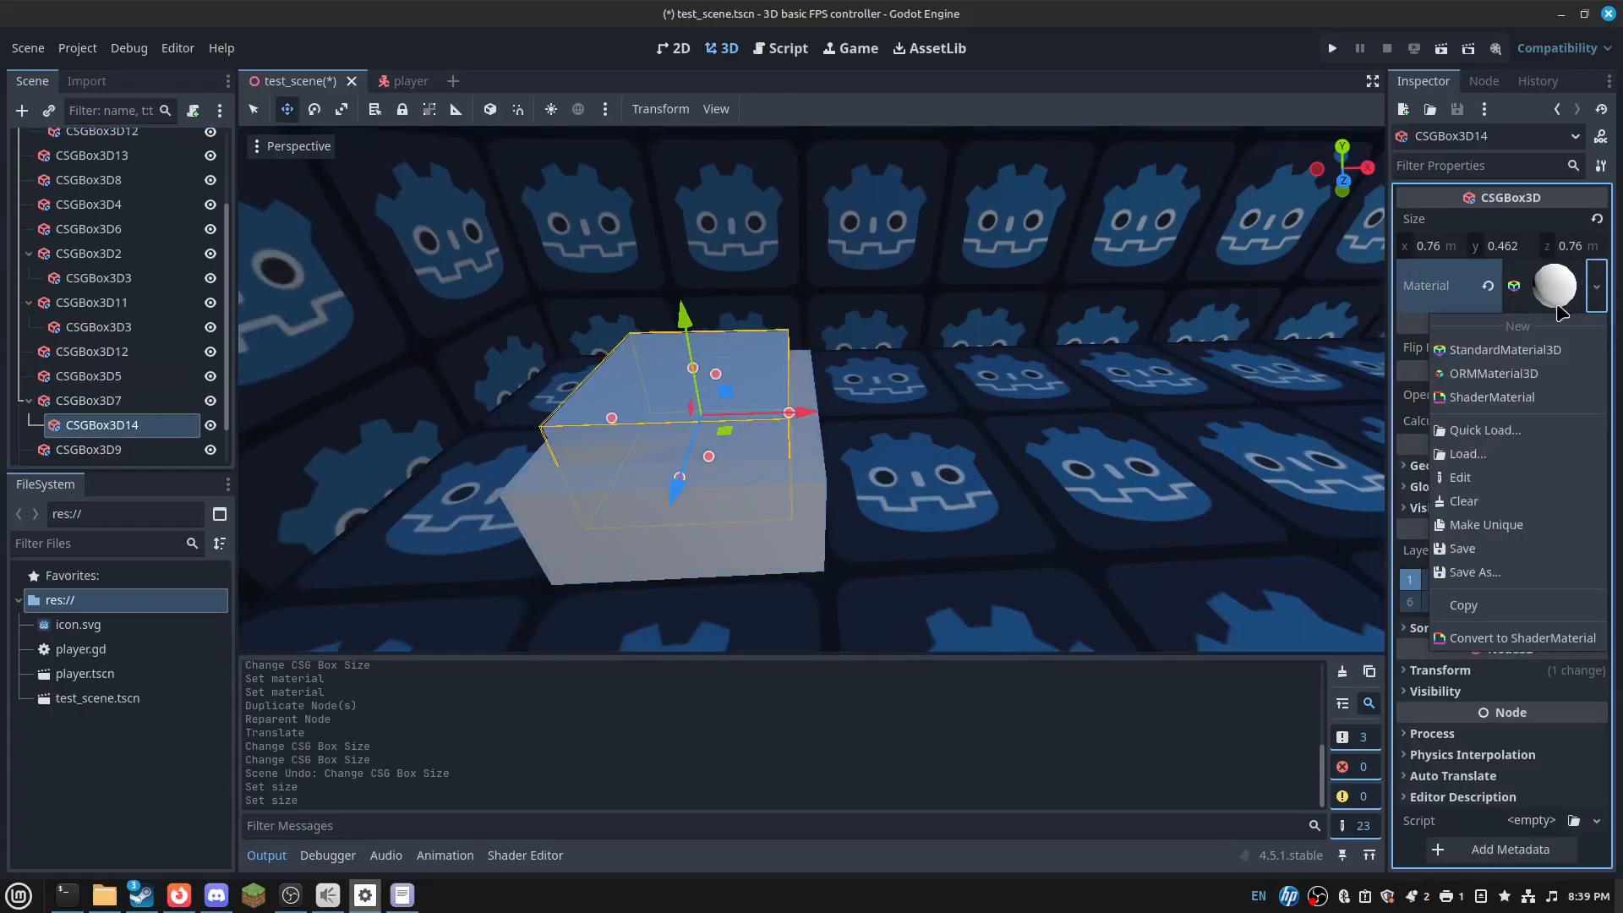
click(1503, 293)
click(1488, 286)
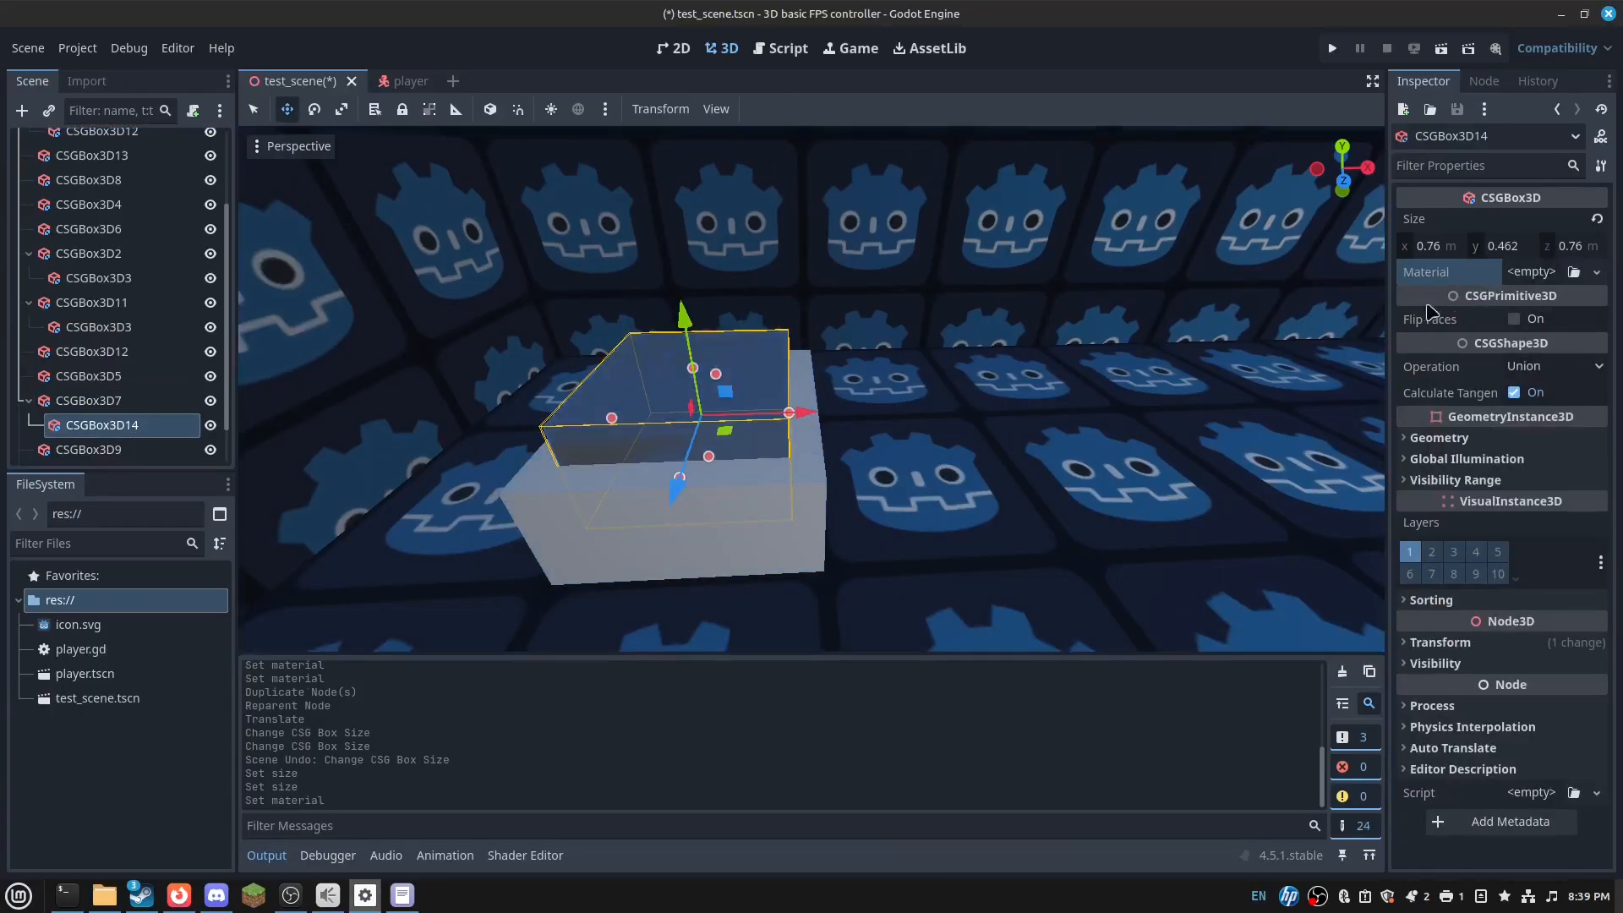
- Clear the material on the lower box CSGBox3D7, then reselect the top box's material options
click(837, 417)
click(725, 396)
click(66, 429)
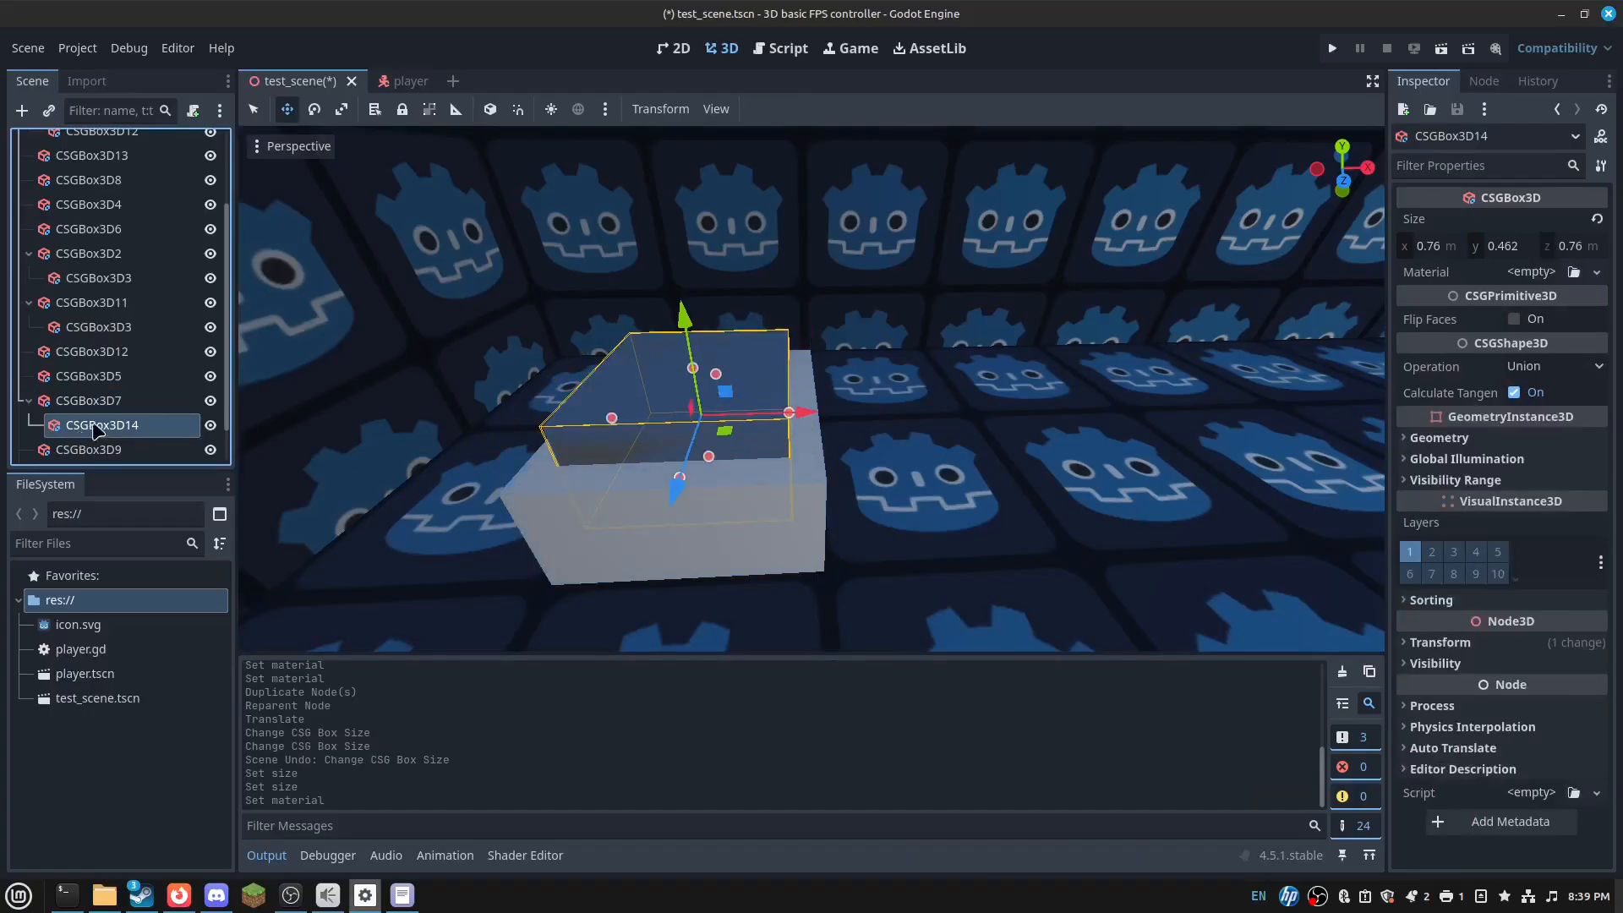
click(93, 401)
click(1483, 284)
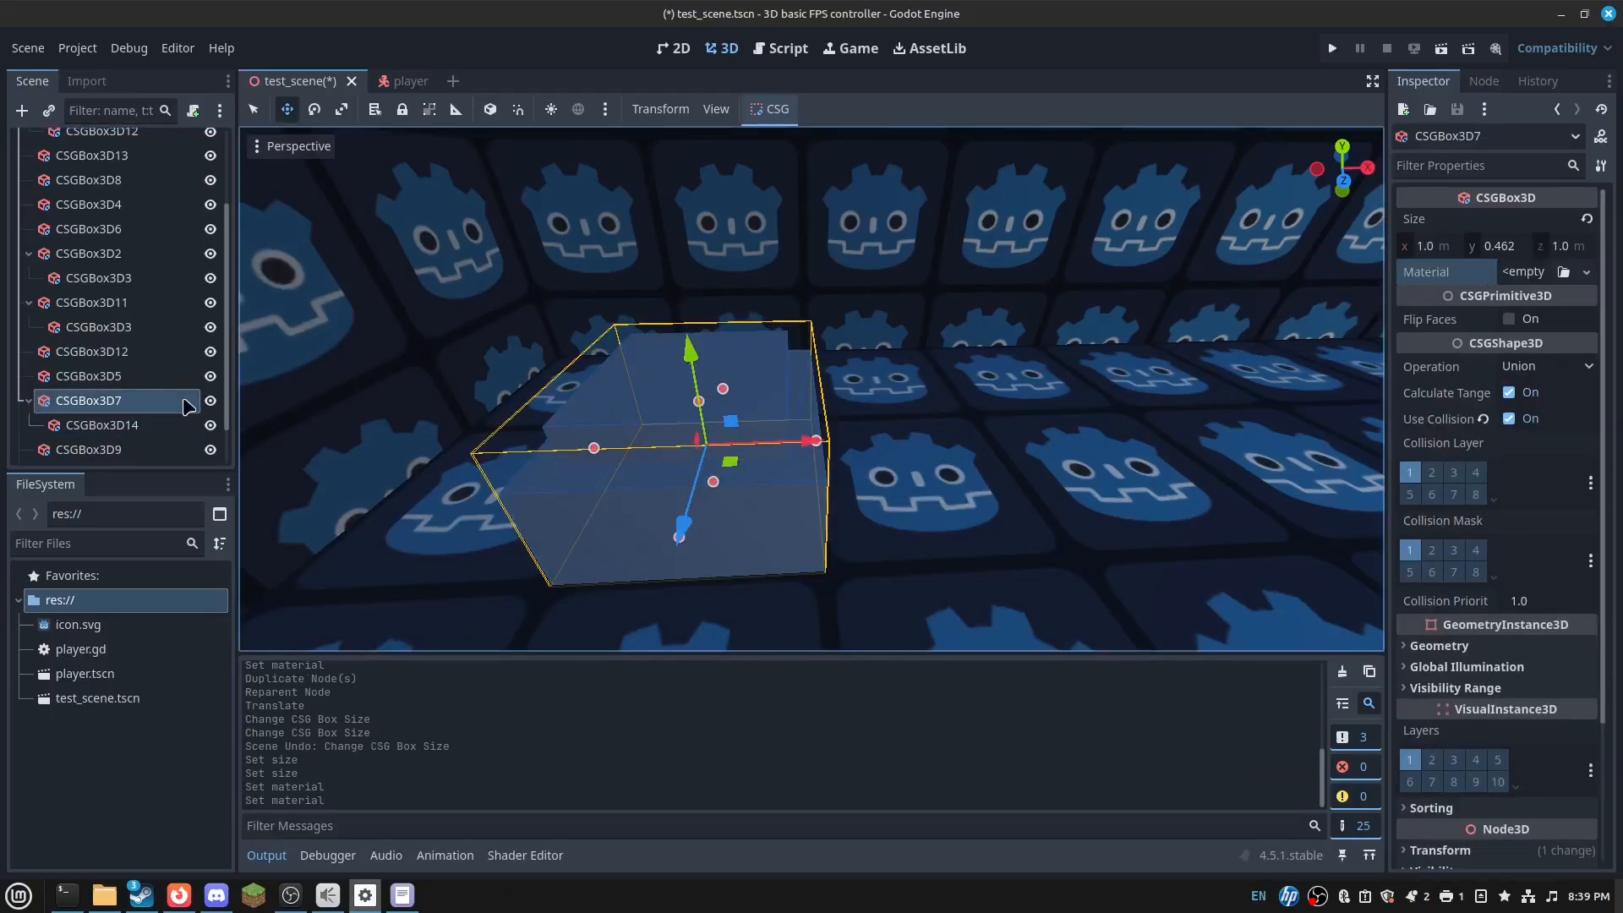
click(100, 424)
click(1531, 271)
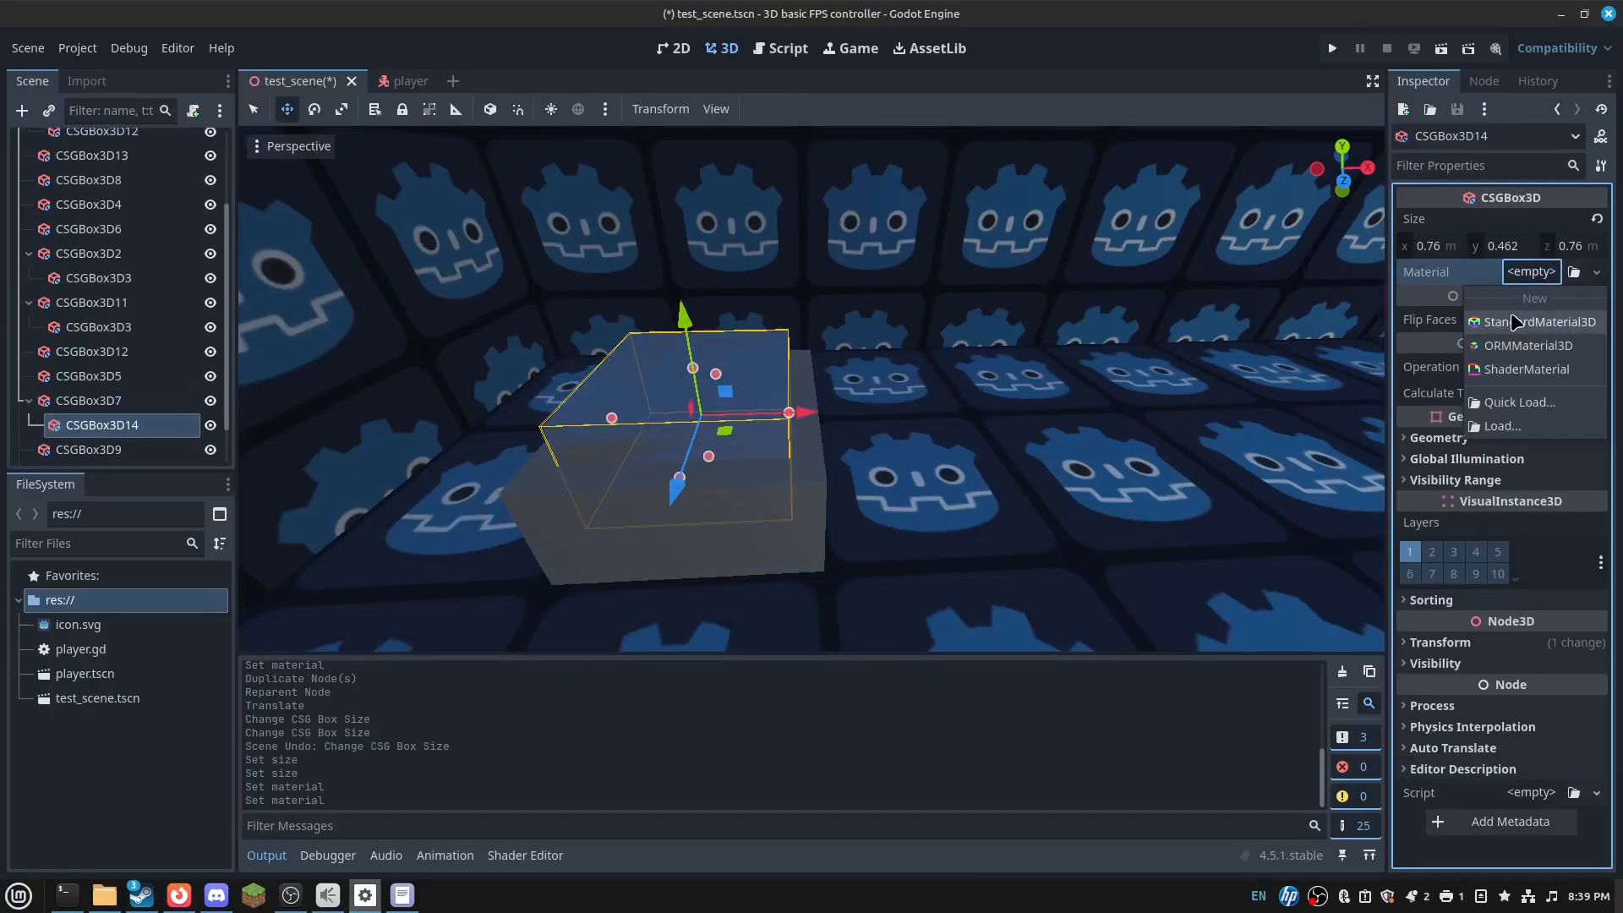
- Give the top box a new StandardMaterial3D
click(1539, 321)
click(873, 408)
click(114, 399)
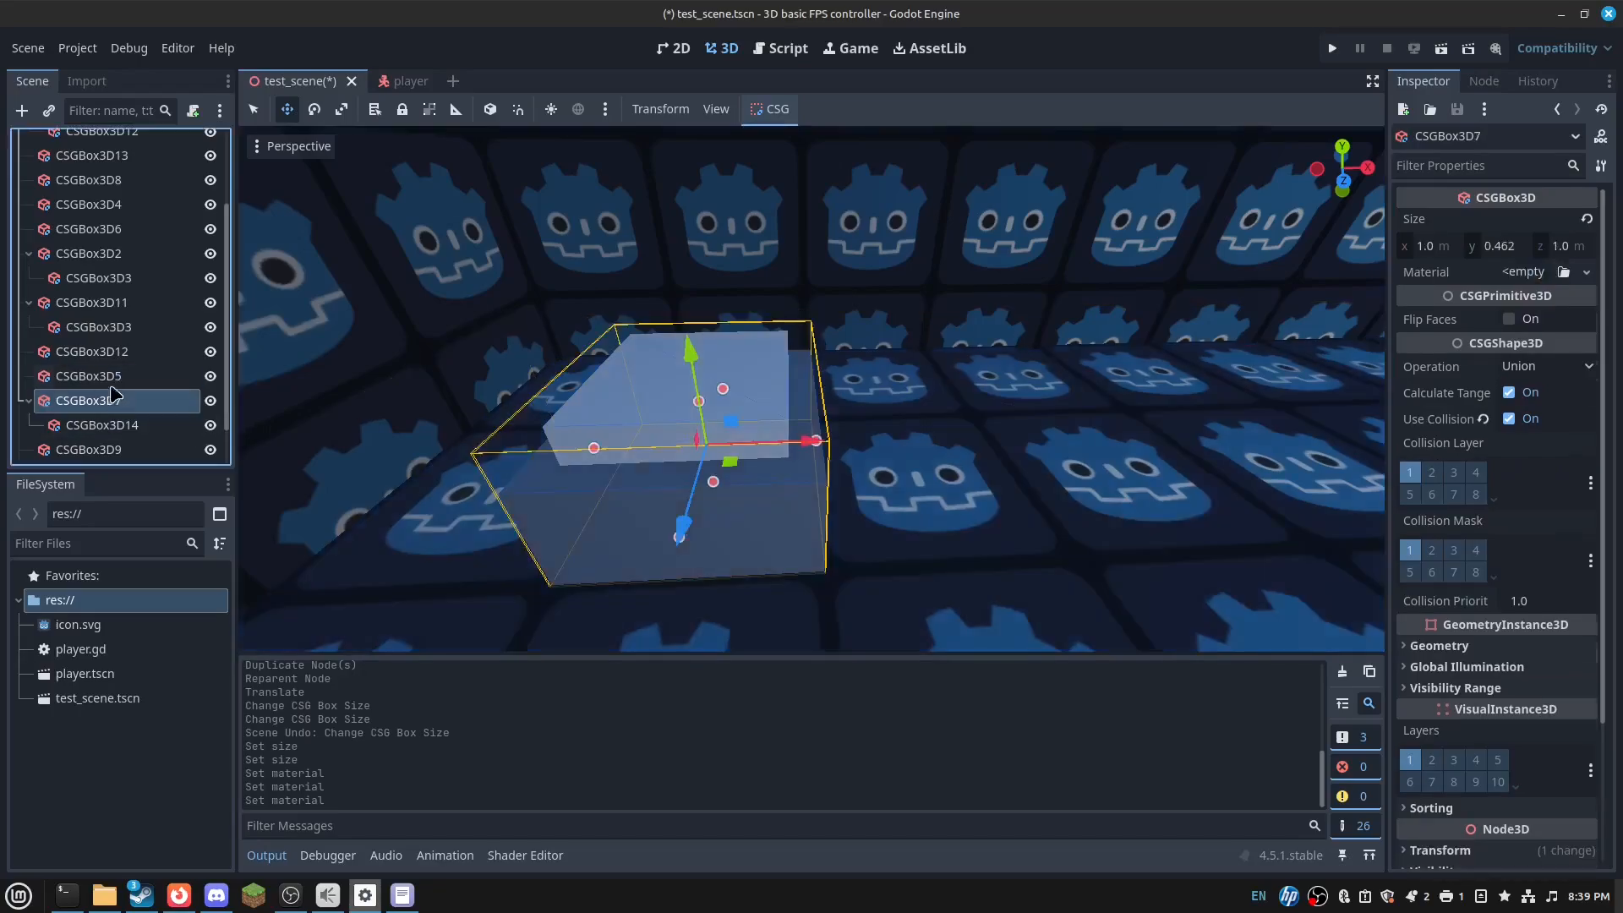
click(118, 375)
click(116, 353)
click(116, 377)
click(114, 398)
- Add a CSGMesh3D child node to CSGBox3D14
right_click(115, 401)
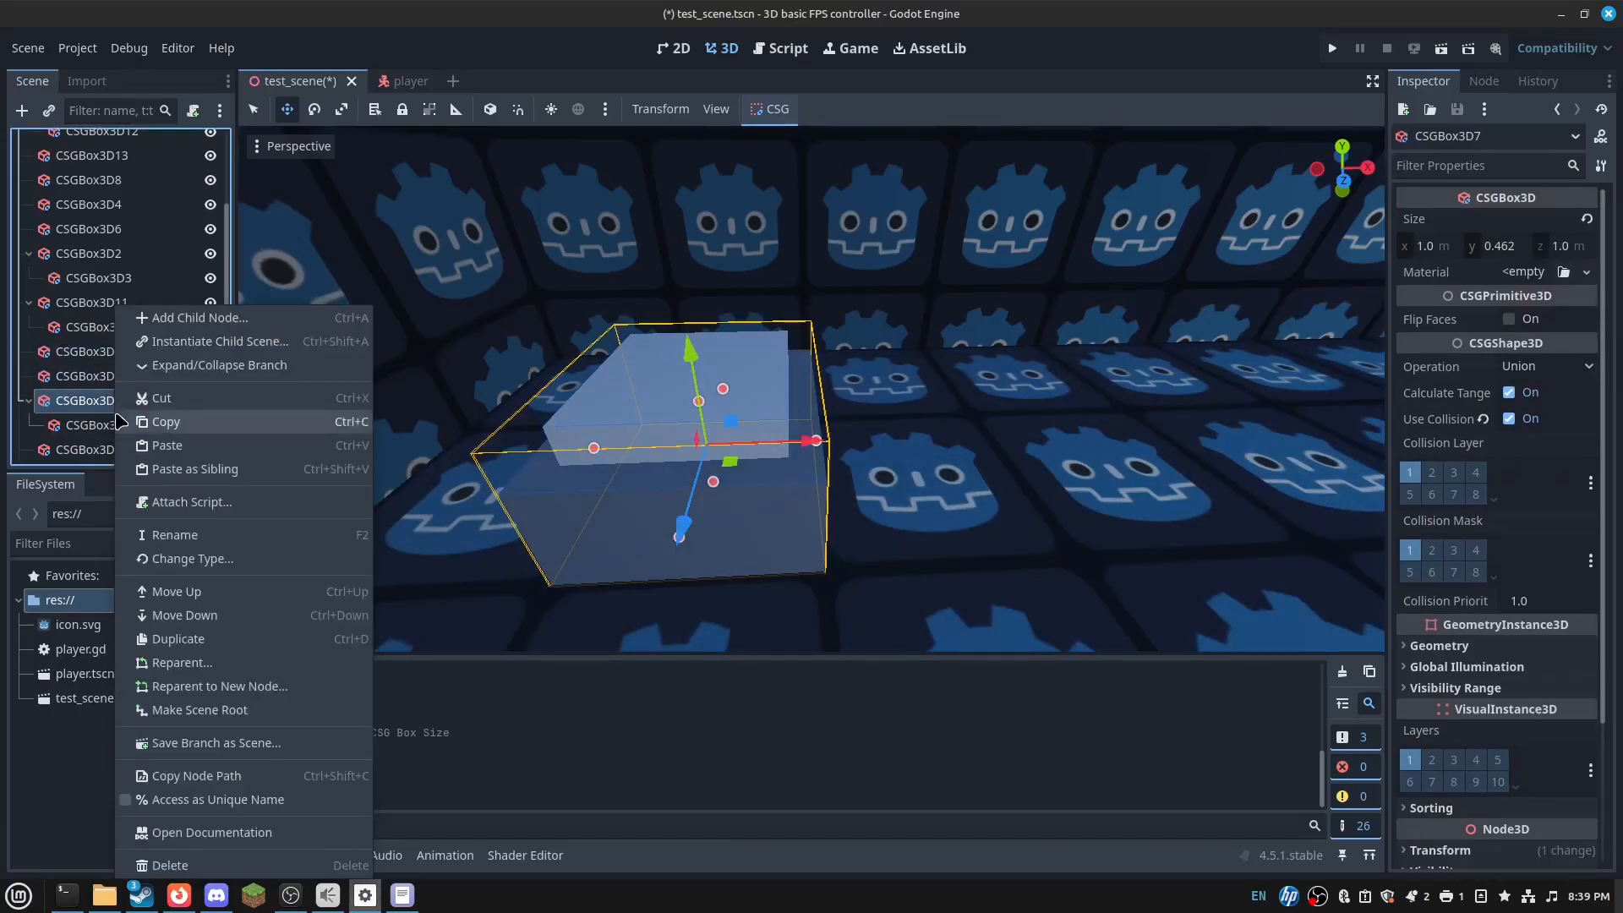
click(96, 425)
right_click(94, 424)
click(196, 317)
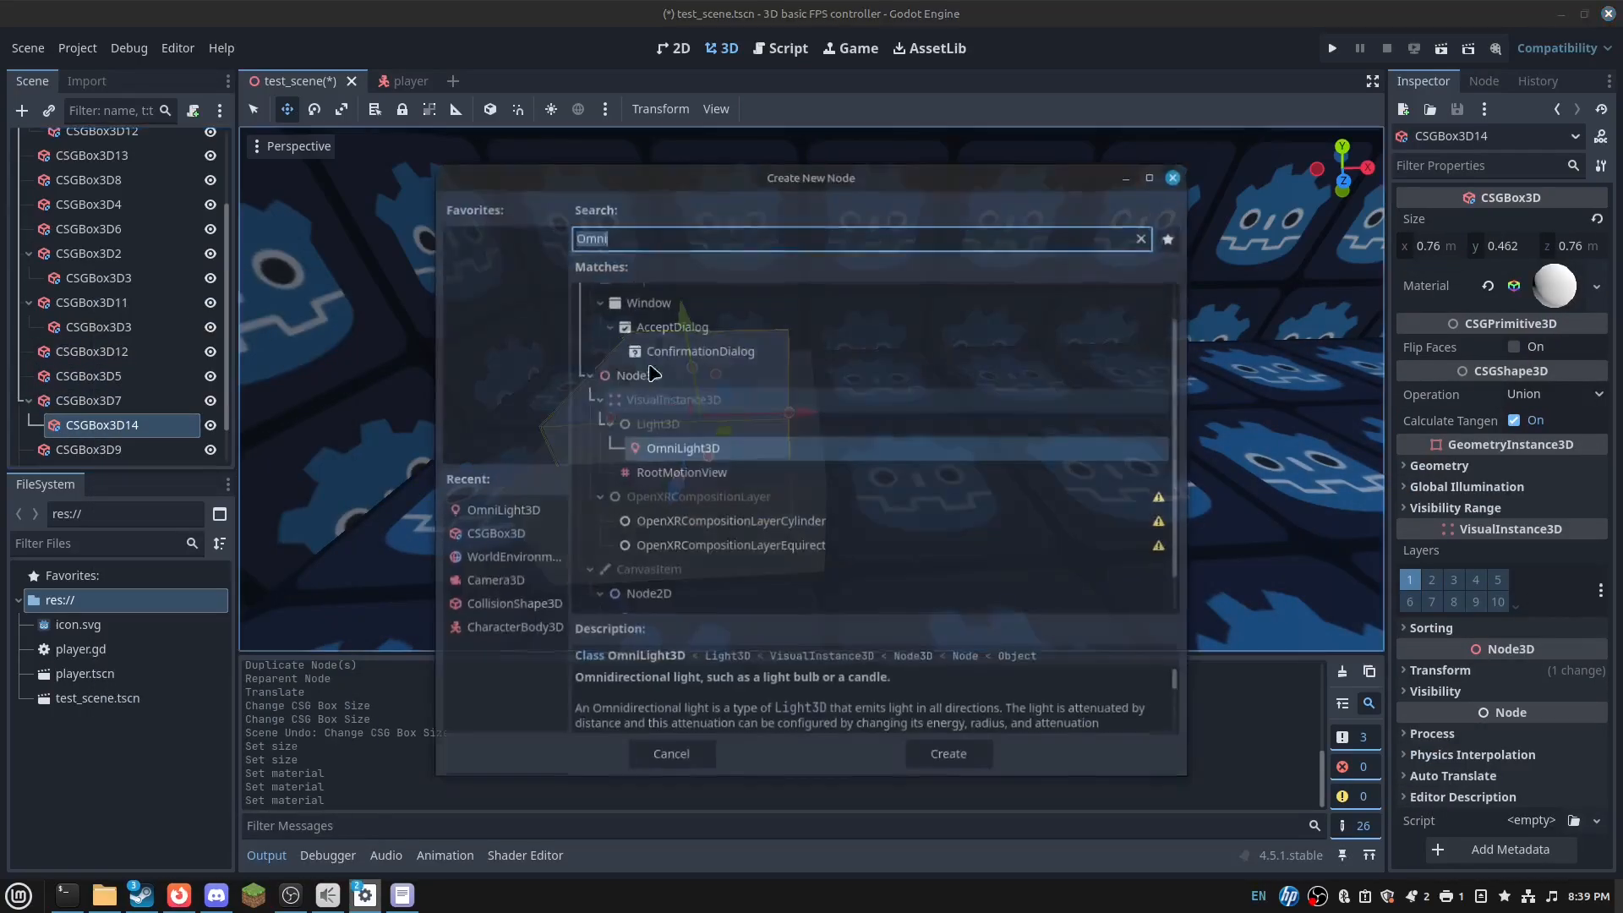
text(CSGM)
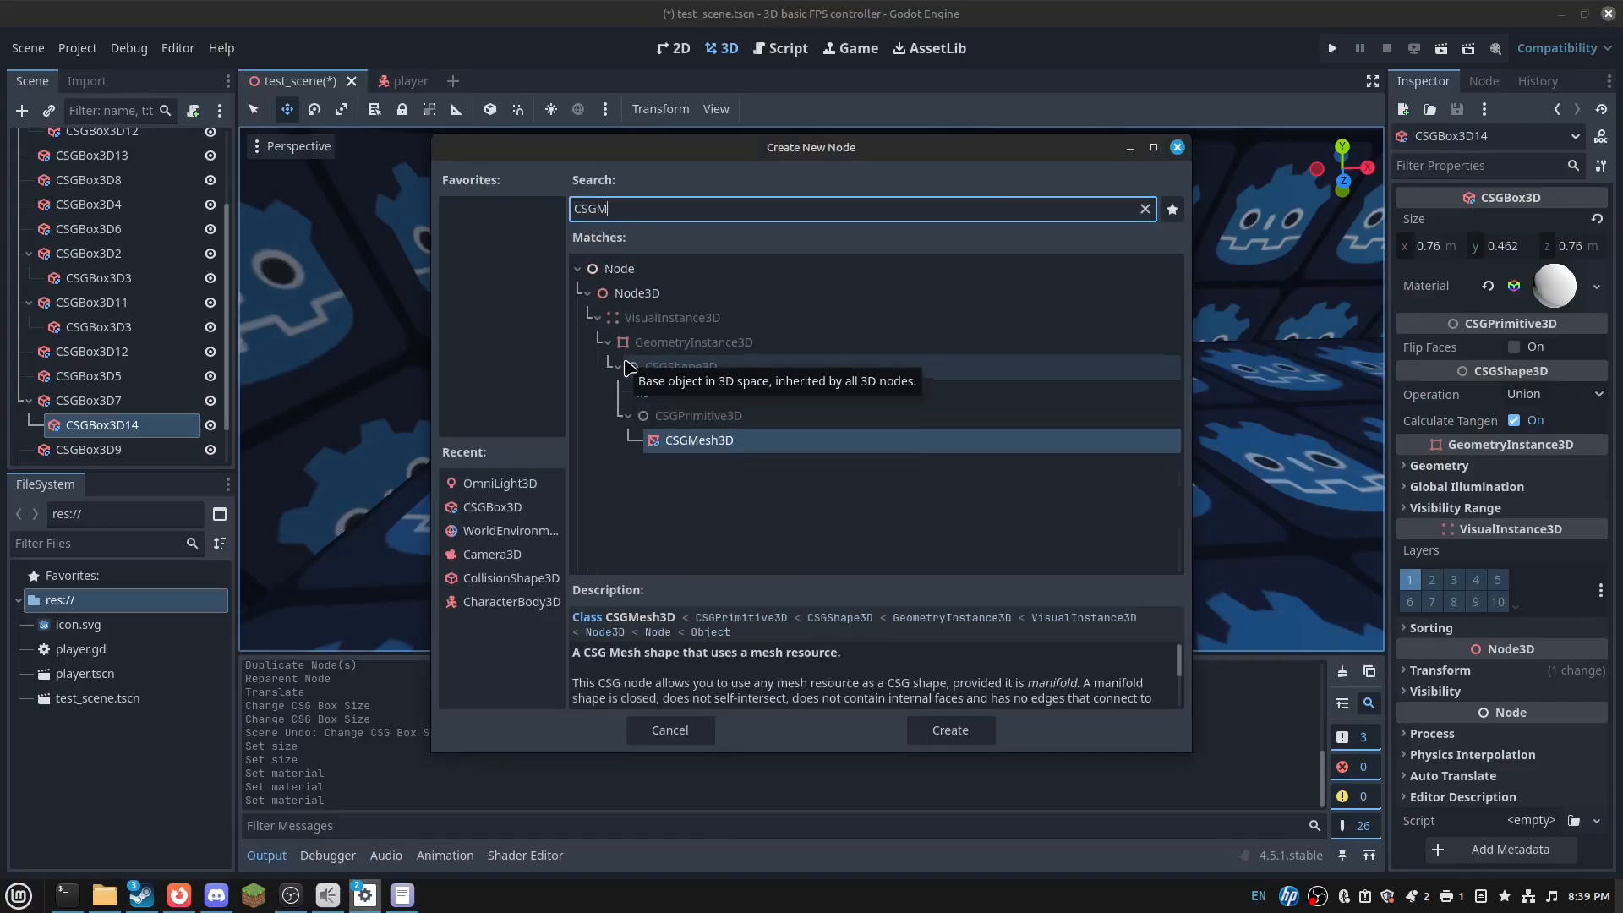
key(Return)
- Give the CSGMesh3D a new CapsuleMesh with radius 0.25 m and height 0.95 m
click(1597, 221)
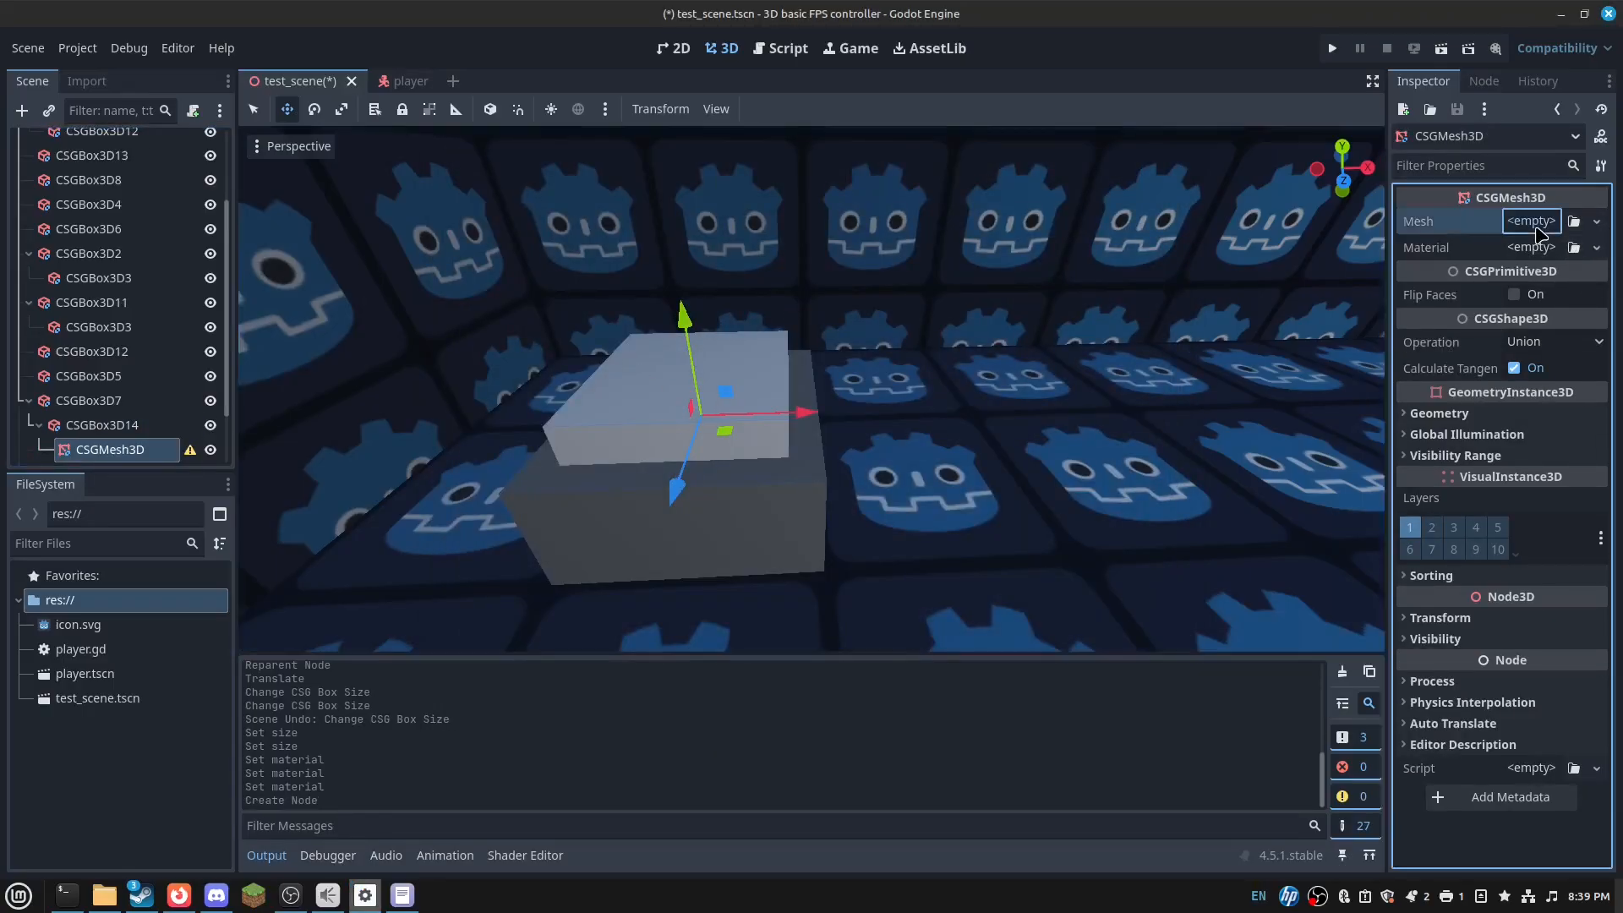
click(1514, 366)
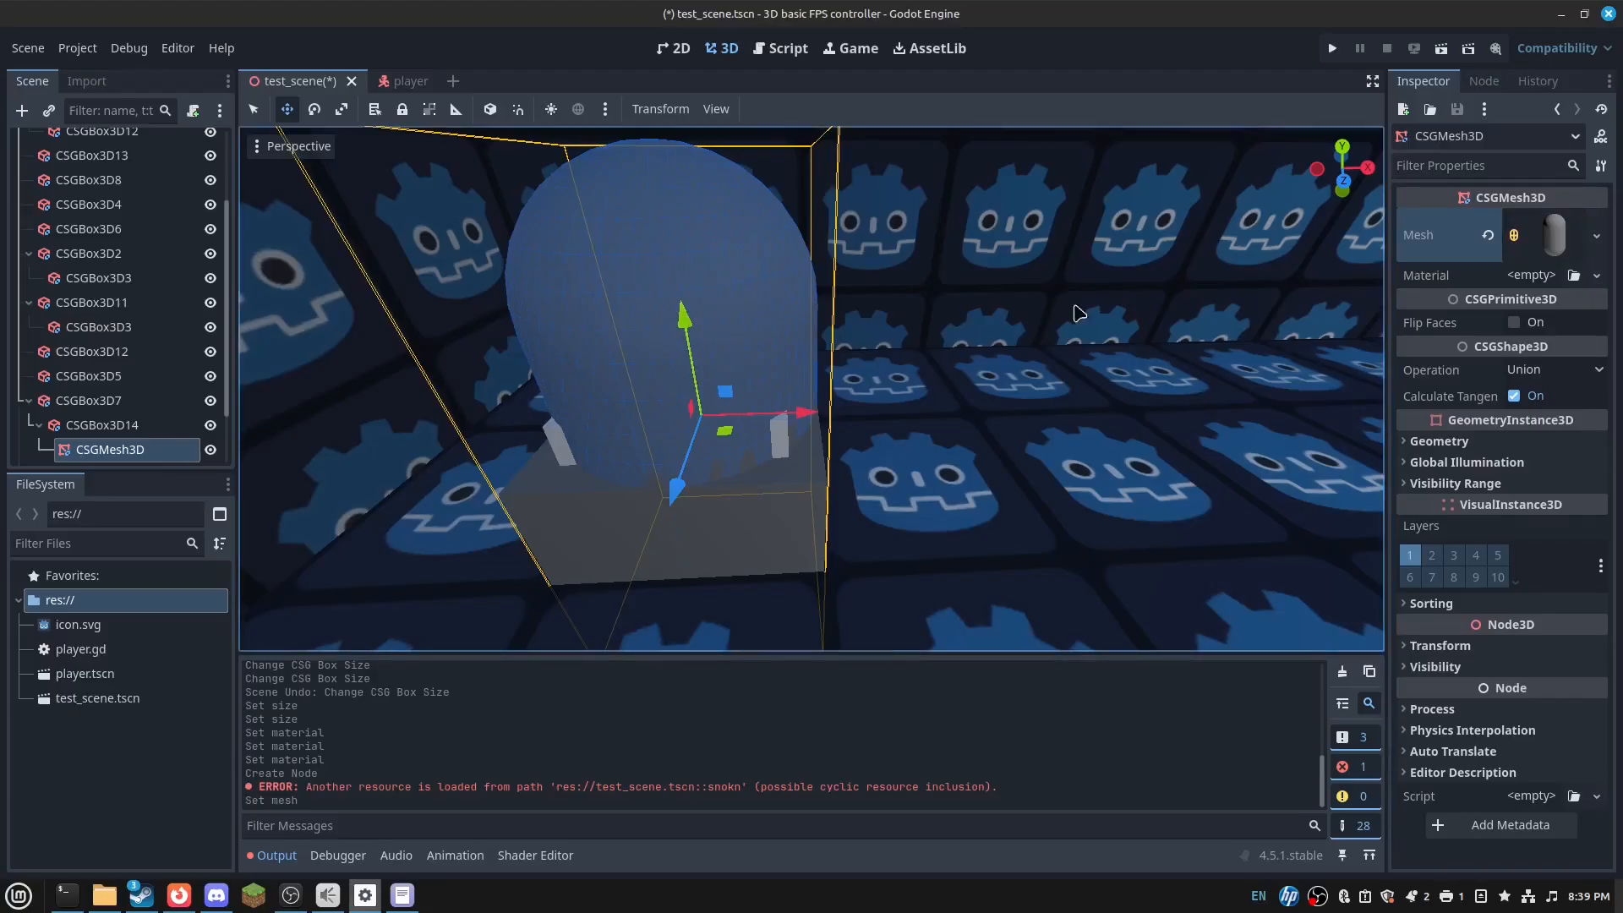
click(1556, 244)
click(1552, 433)
text(1.)
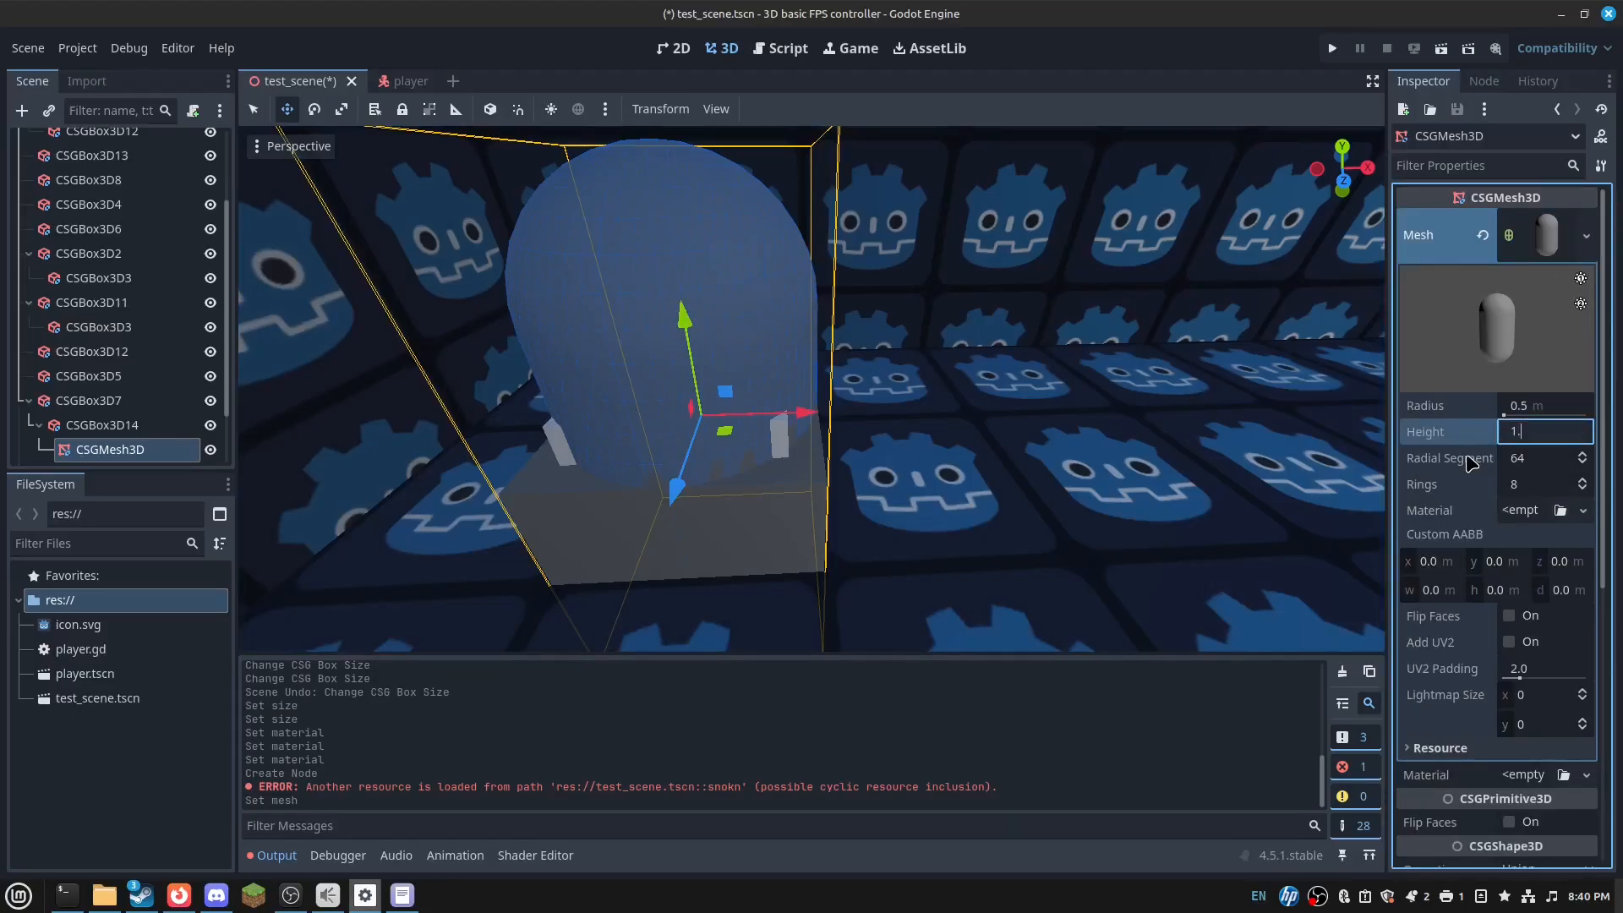
text(9)
key(Return)
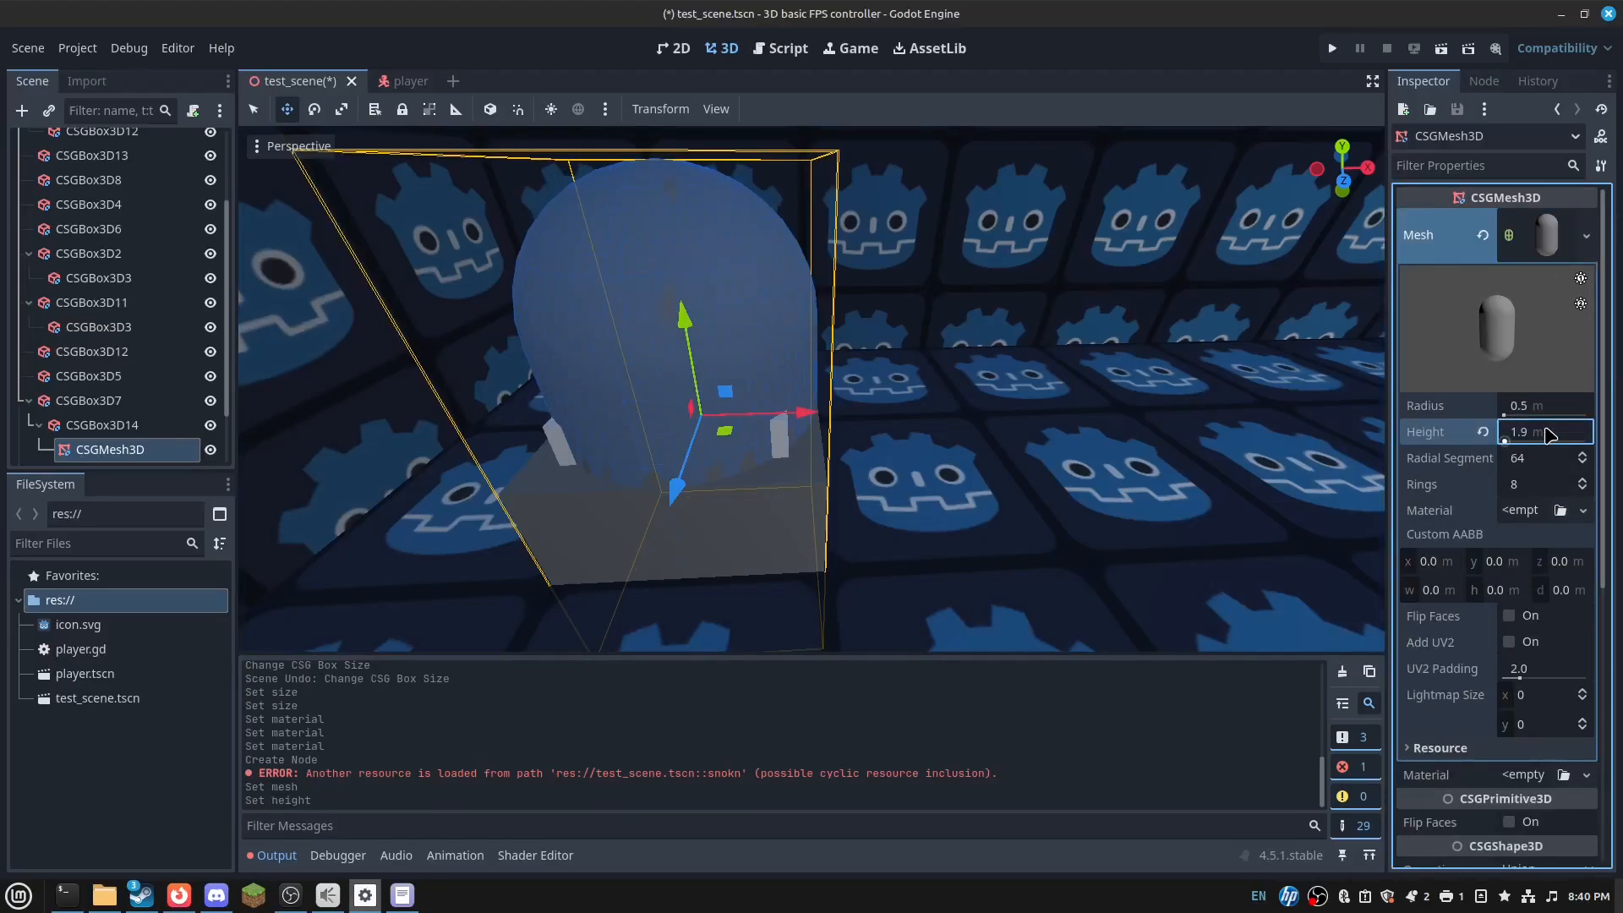
click(1564, 404)
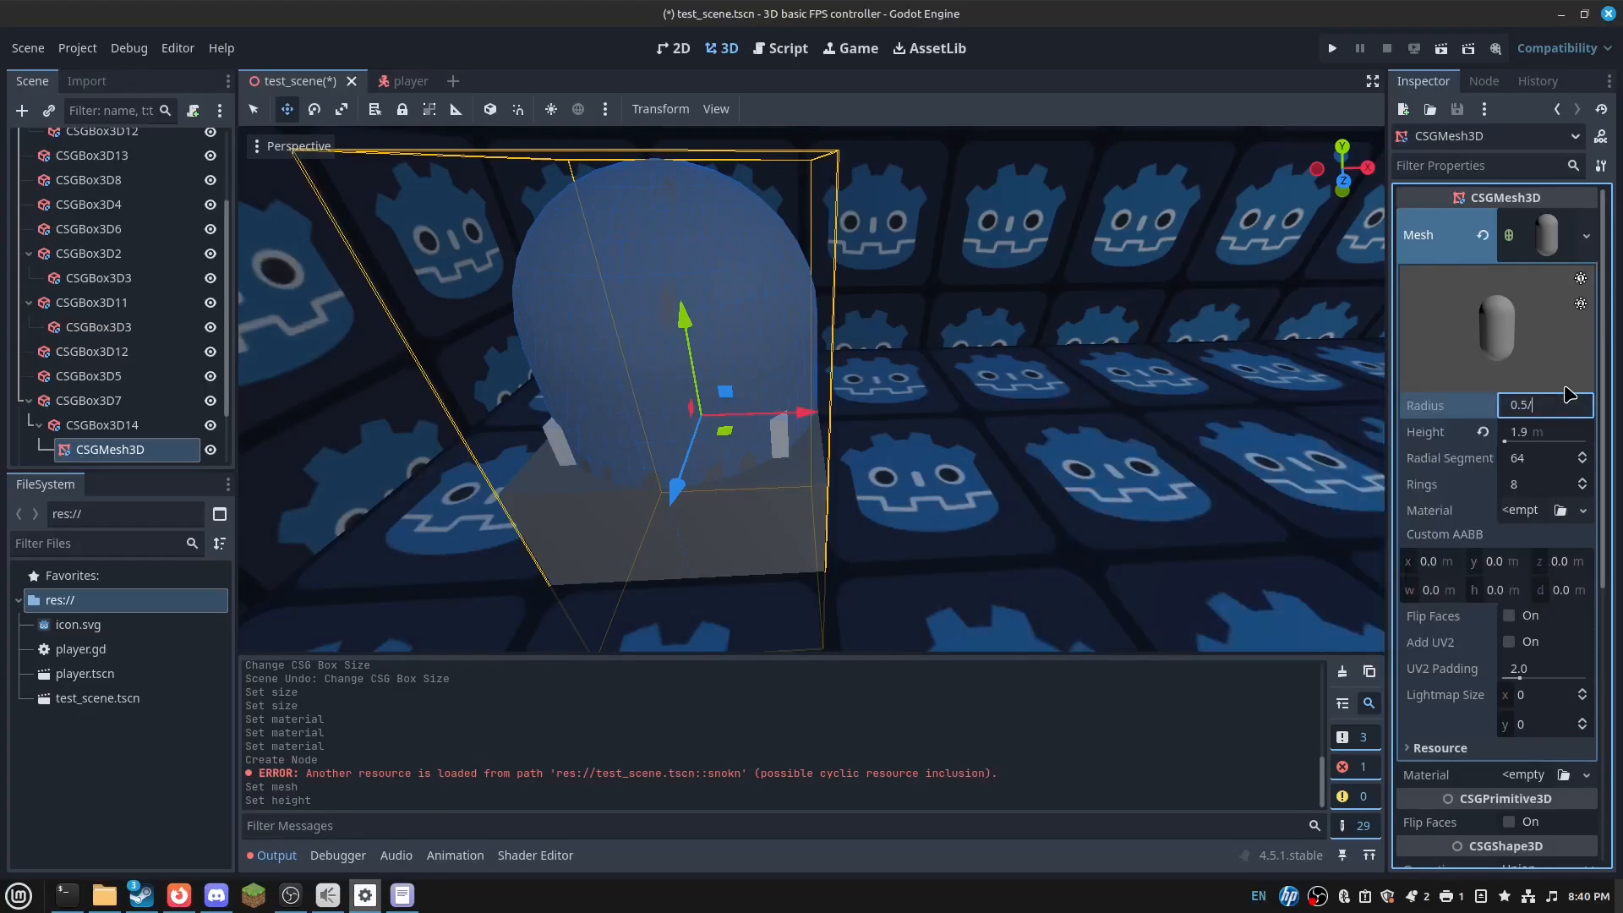
key(Return)
click(1541, 430)
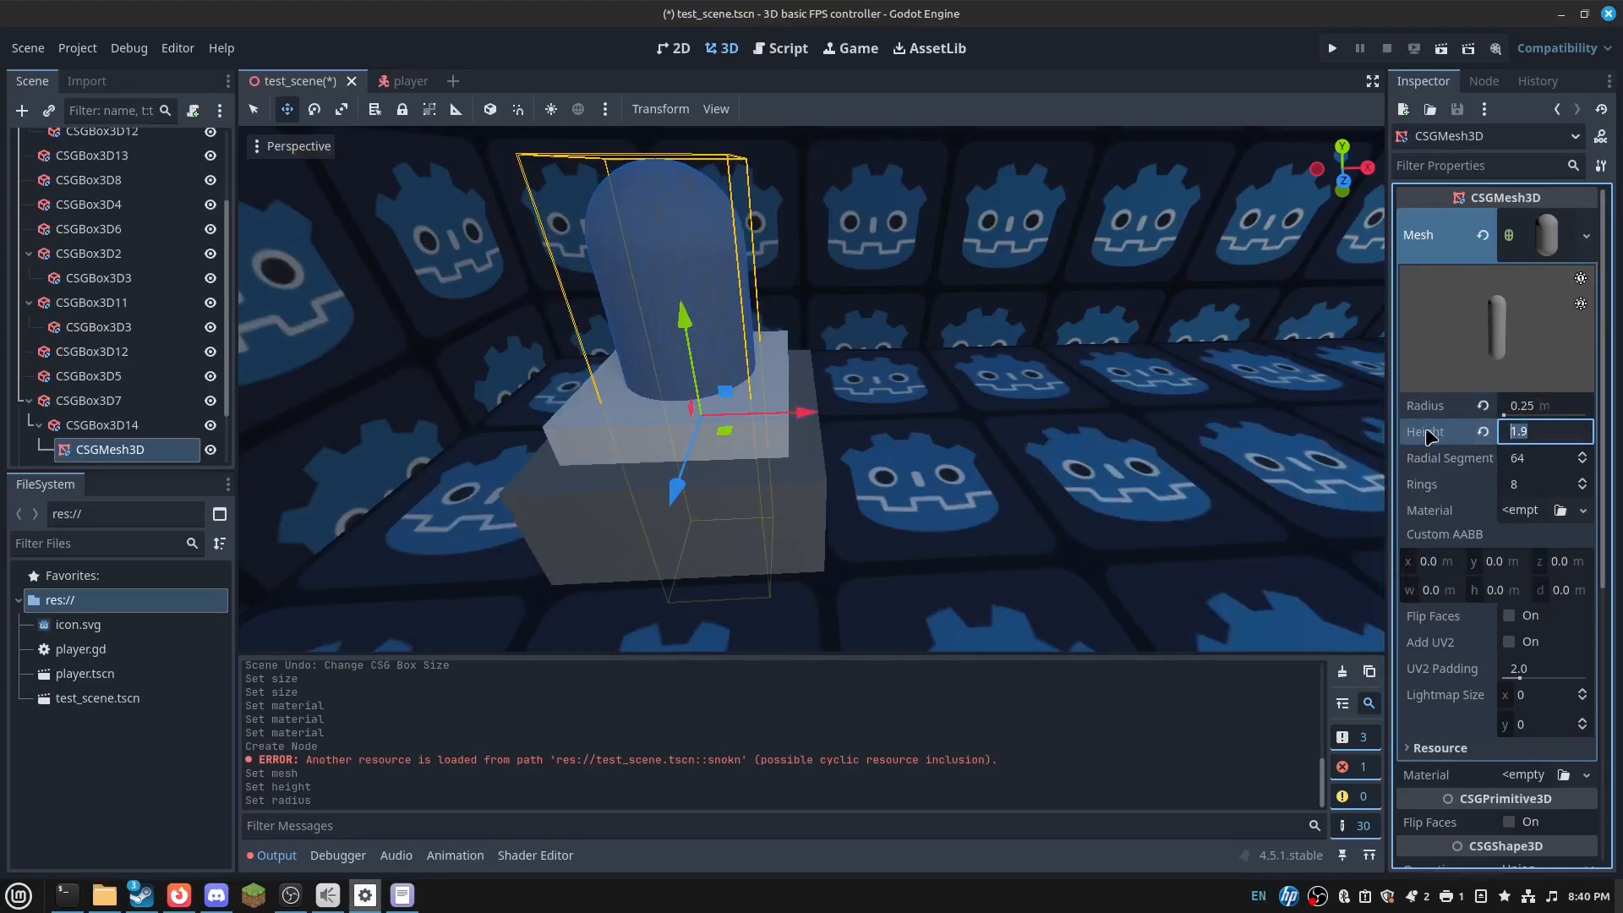
text(/2)
key(Return)
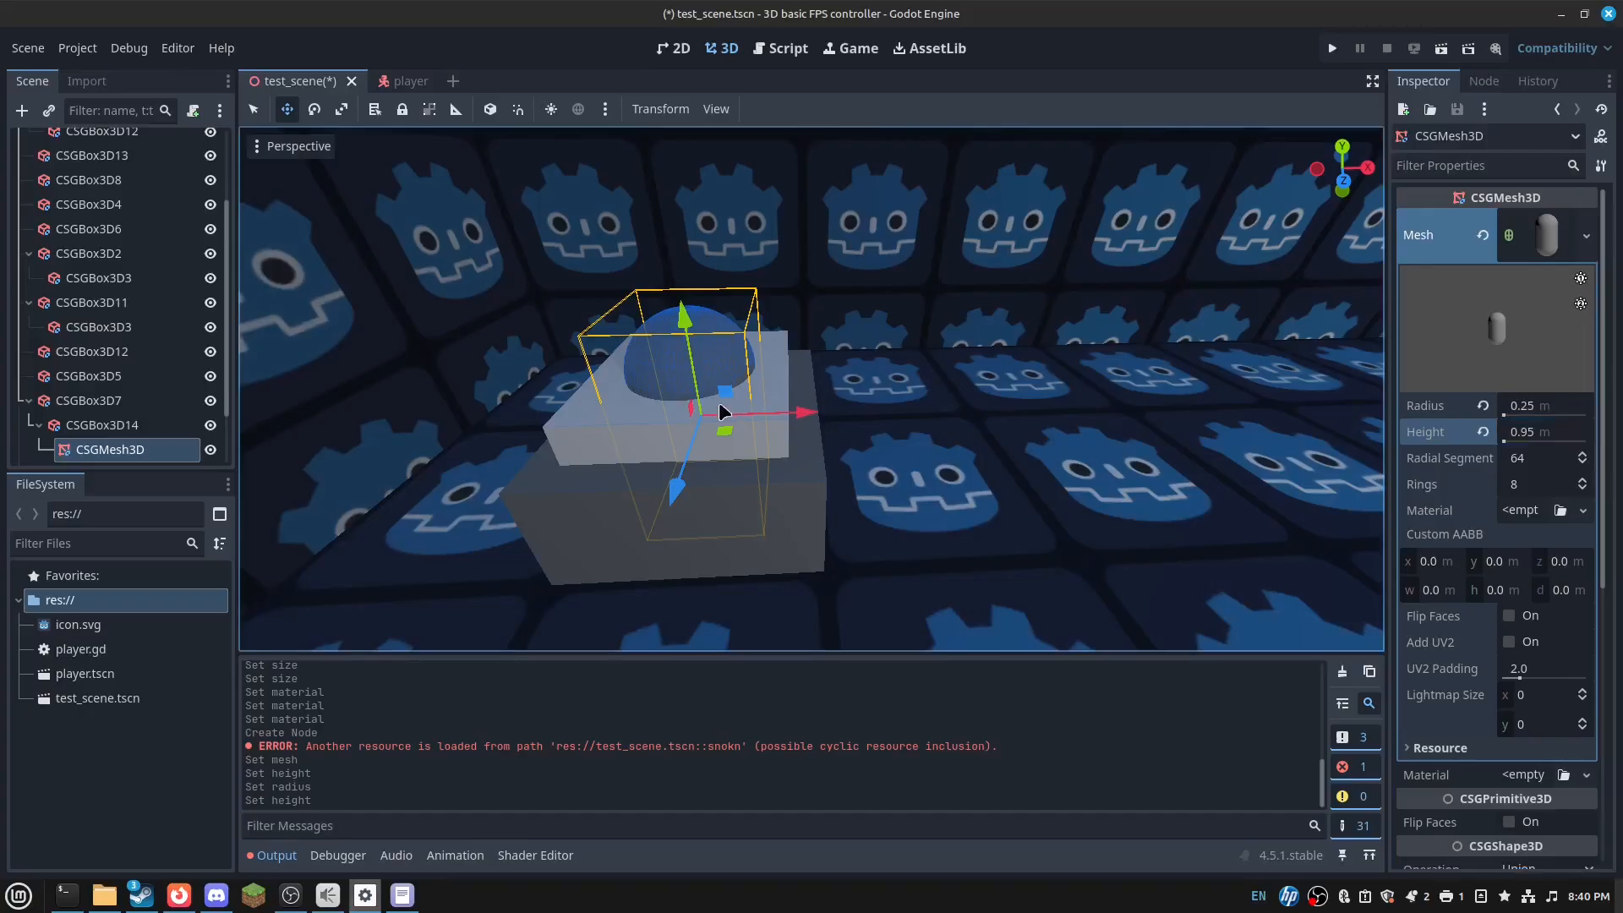
- Move the capsule up along Y so it rests on top of the box pedestal
drag(684, 325, 708, 69)
key(ctrl+z)
right_drag(737, 319, 714, 313)
key(s)
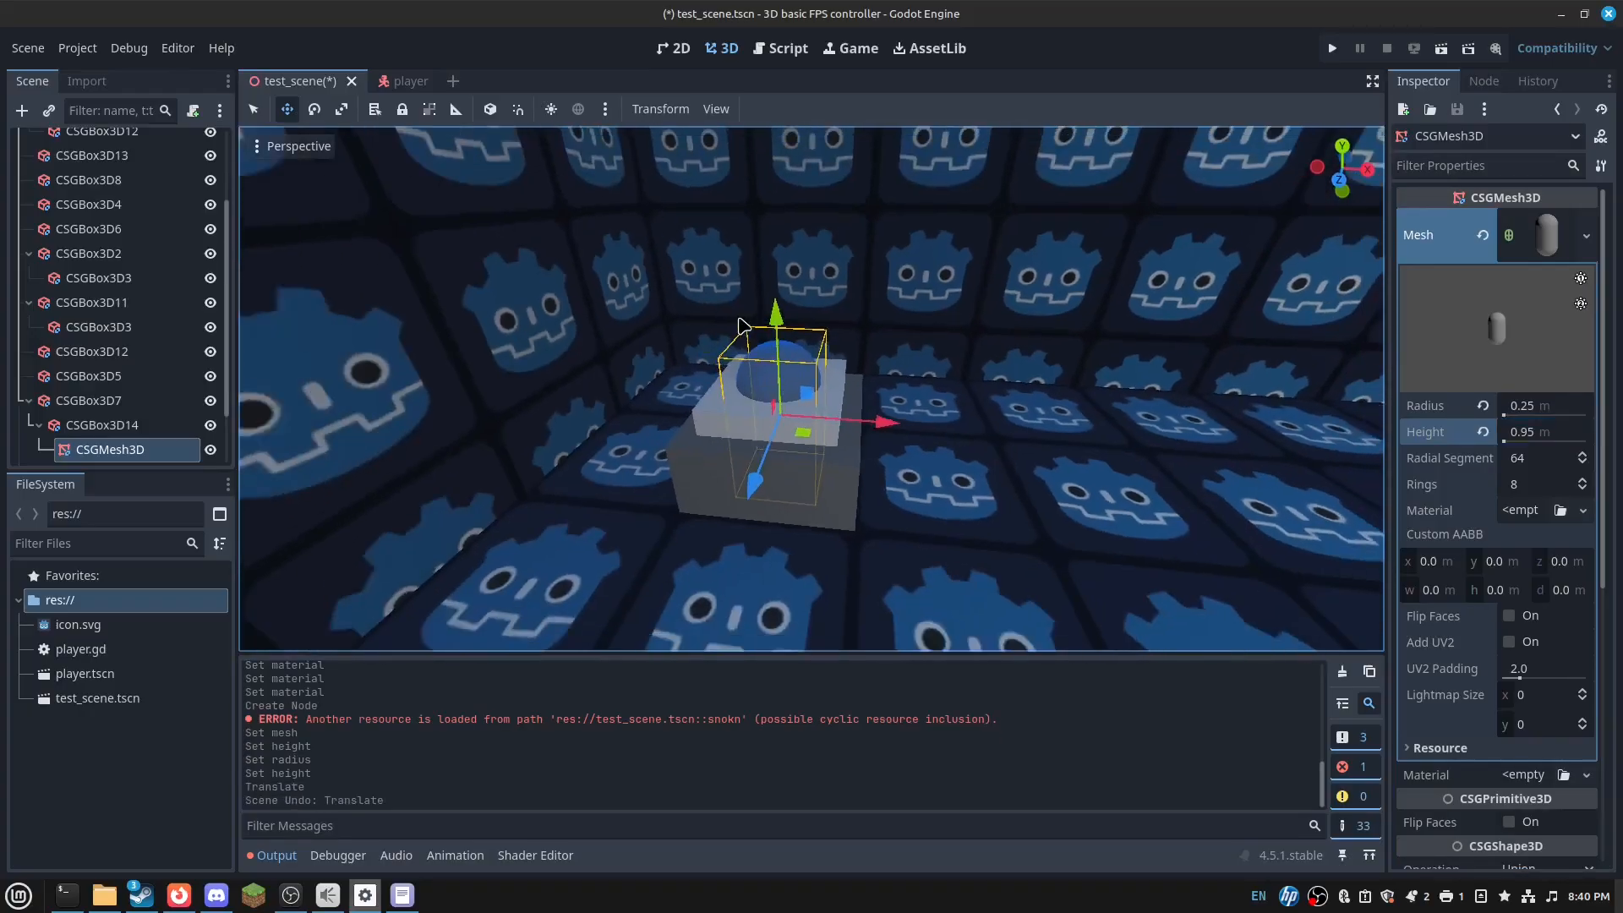
ctrl+drag(765, 325, 782, 144)
key(w)
right_drag(730, 270, 730, 212)
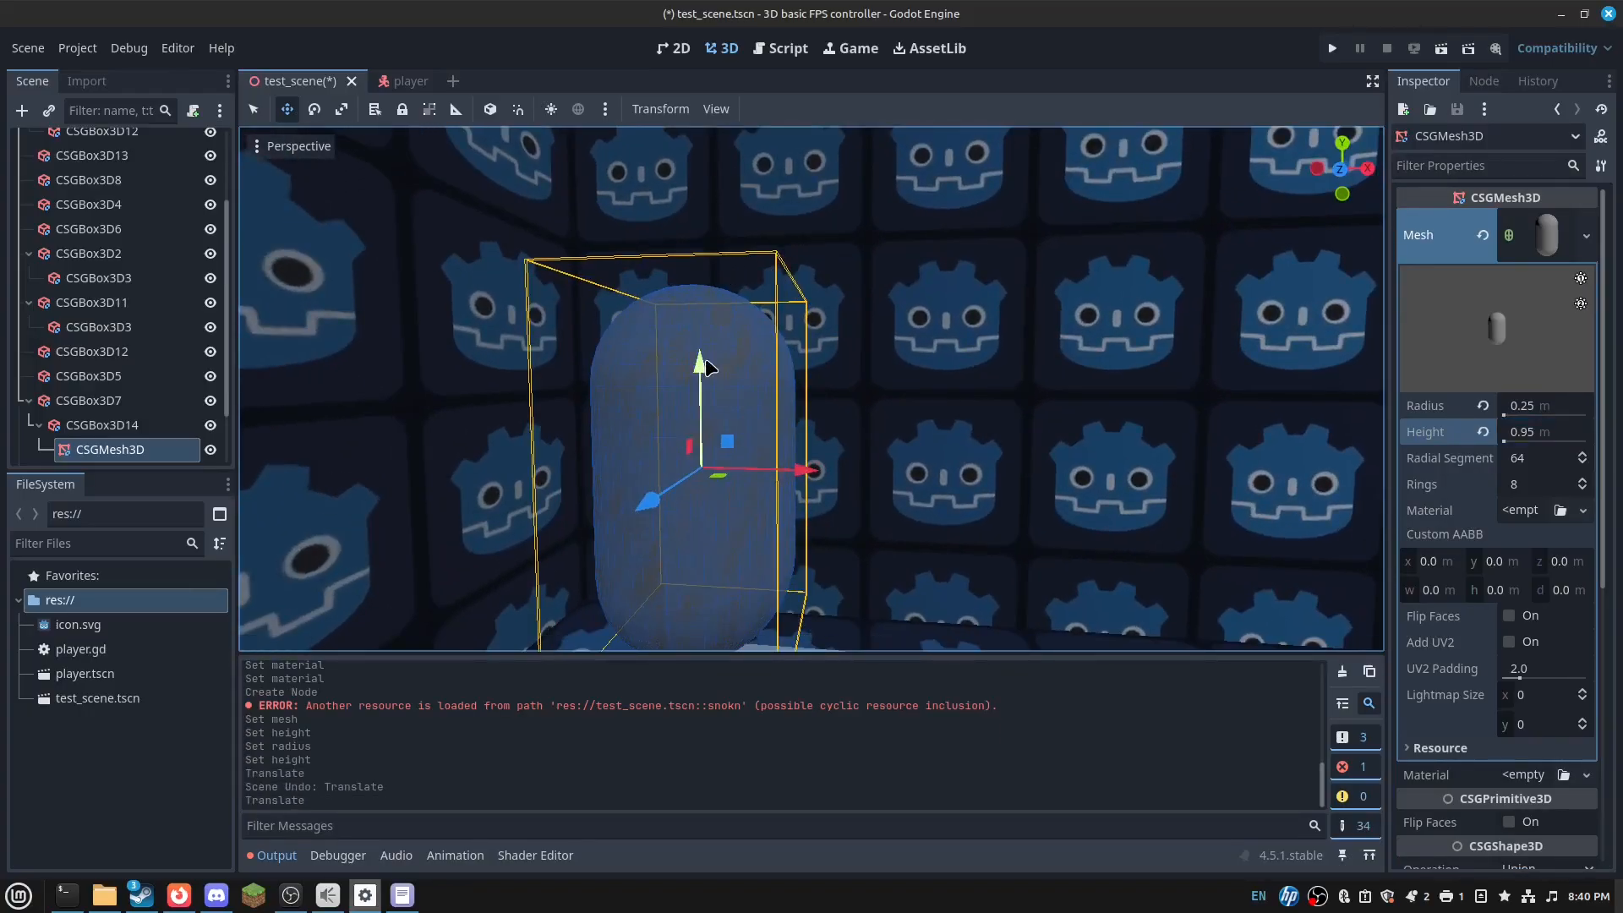
drag(703, 361, 710, 449)
right_drag(710, 449, 727, 499)
key(d)
key(f)
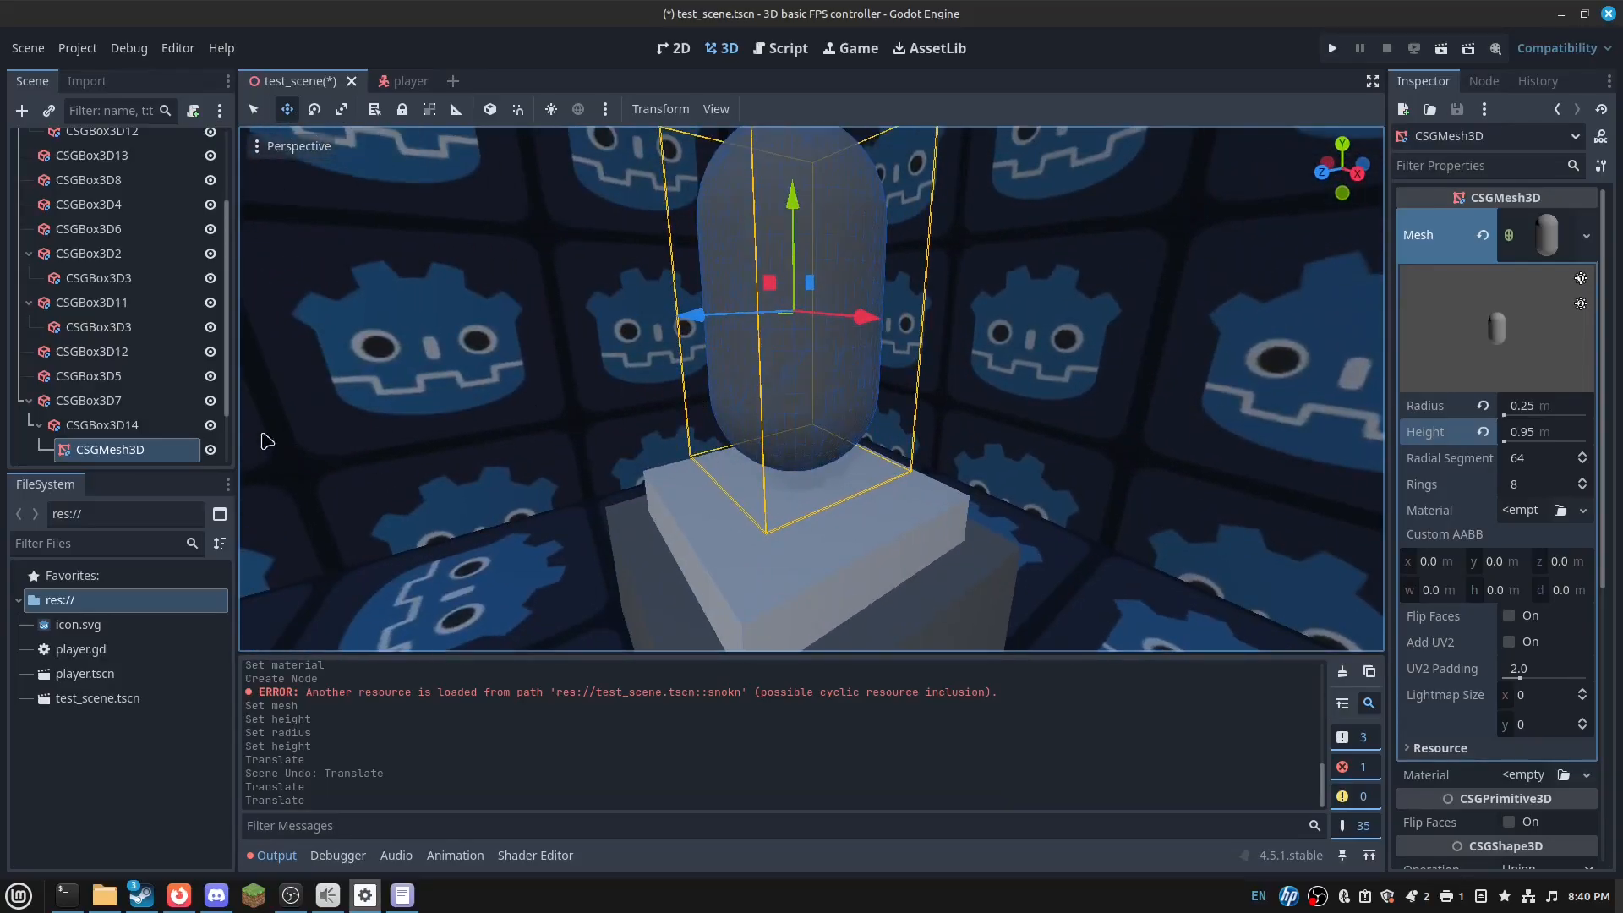
- Reparent CSGMesh3D out of CSGBox3D14 so it sits alongside CSGBox3D7
drag(159, 450, 133, 393)
key(a)
right_drag(422, 382, 490, 376)
- Reparent the capsule and CSGBox3D7 together under a new Node3D
key(s)
ctrl+click(134, 425)
right_click(132, 424)
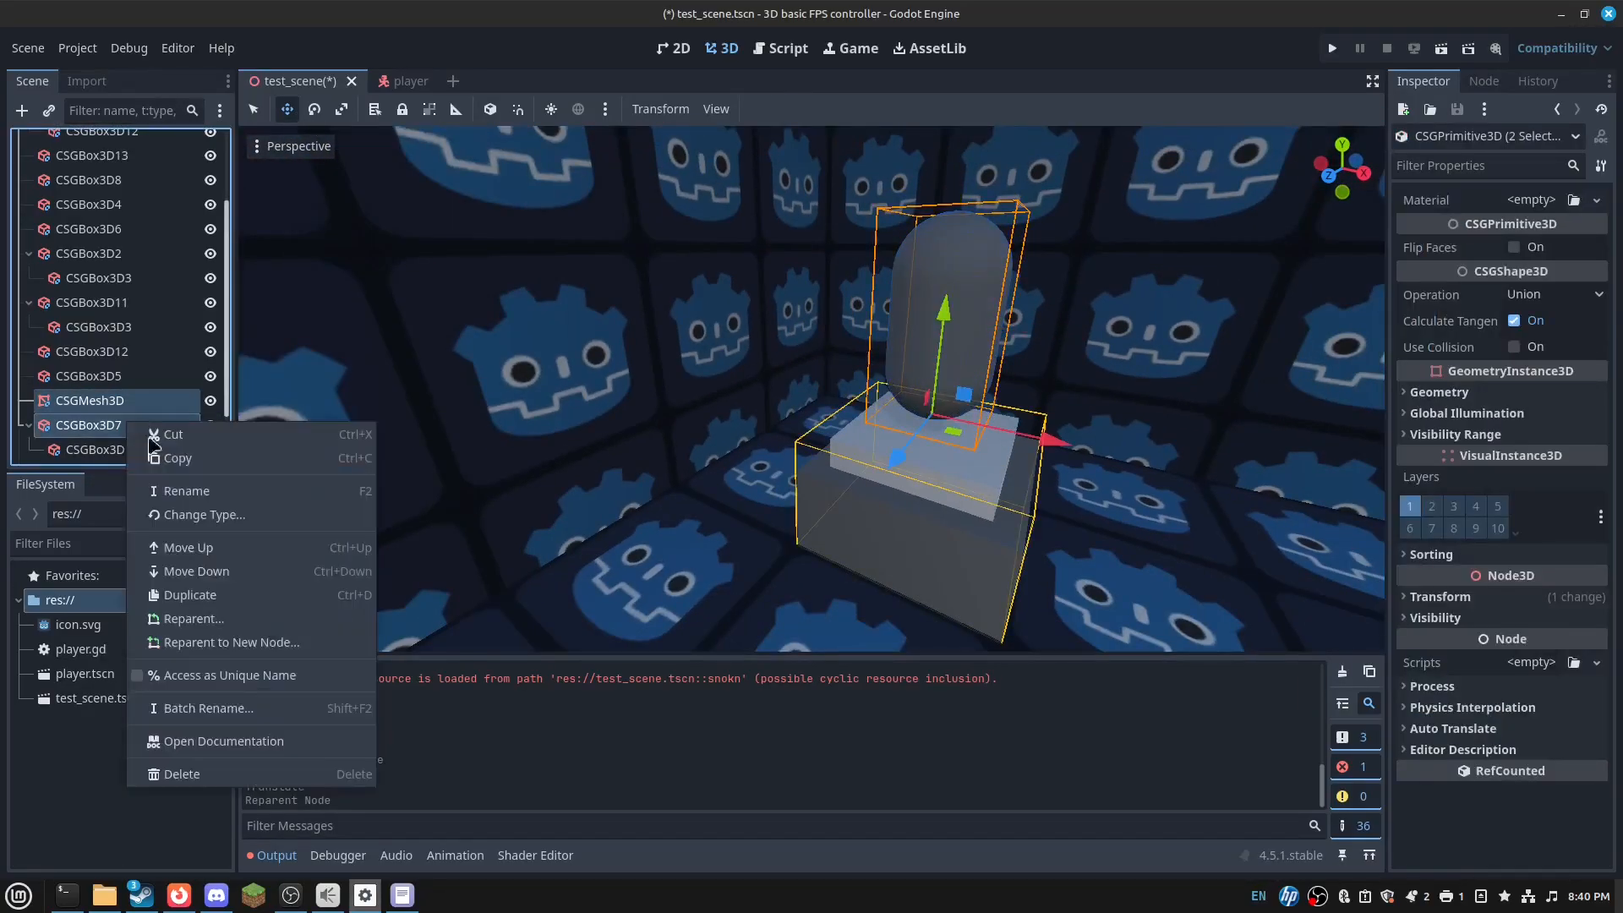
click(270, 643)
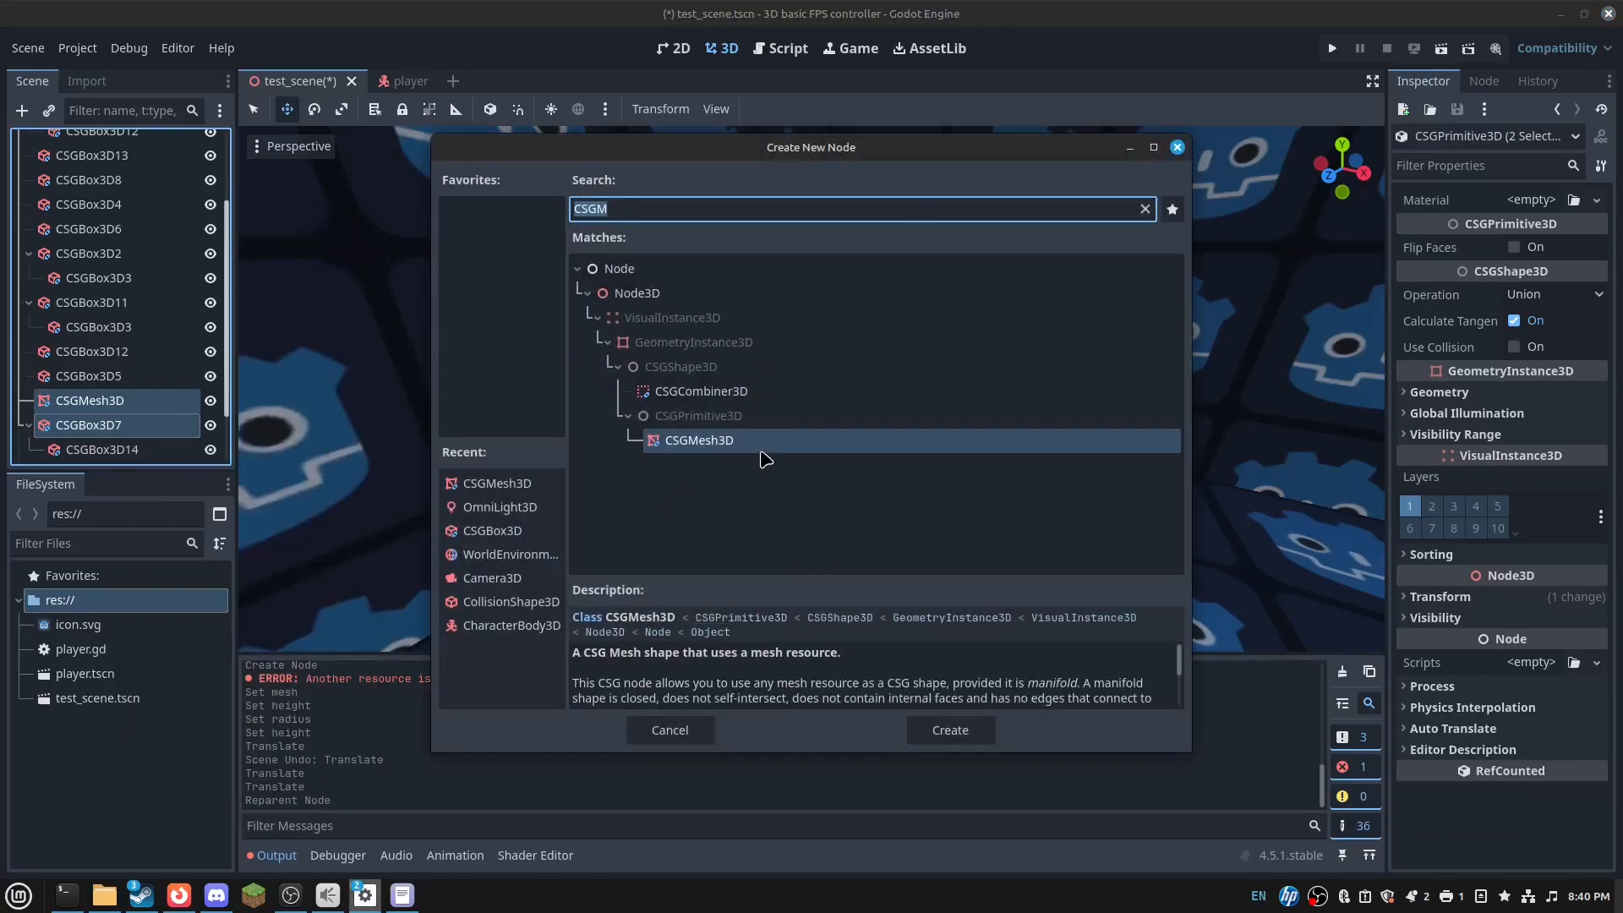
click(668, 318)
click(648, 294)
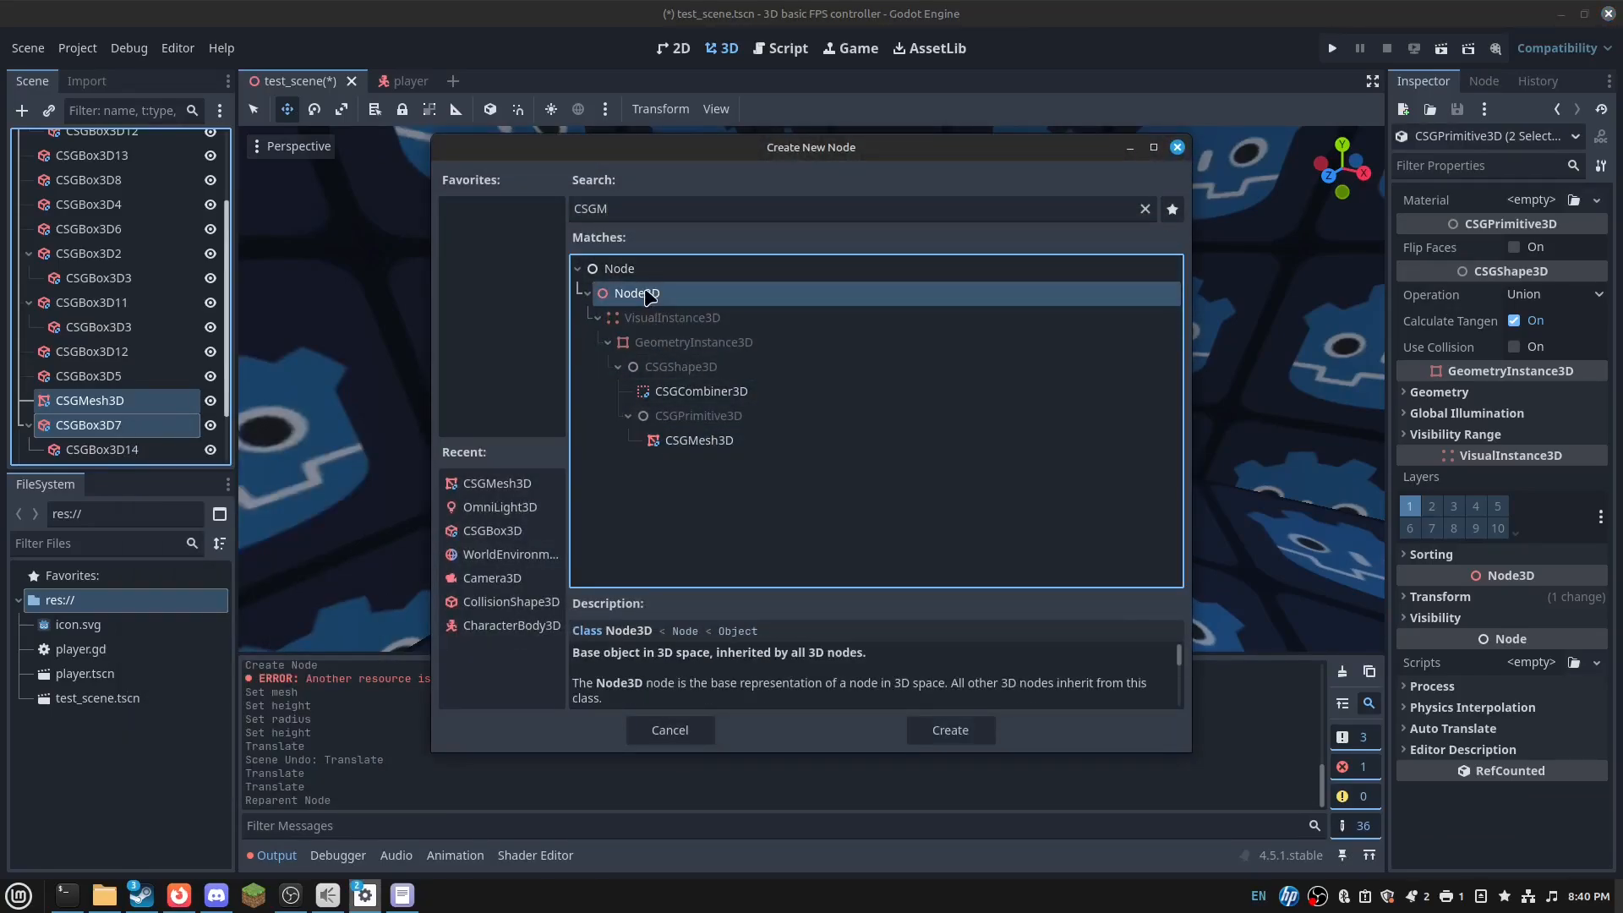
double_click(648, 294)
- Rename the new Node3D to trophy1
double_click(94, 309)
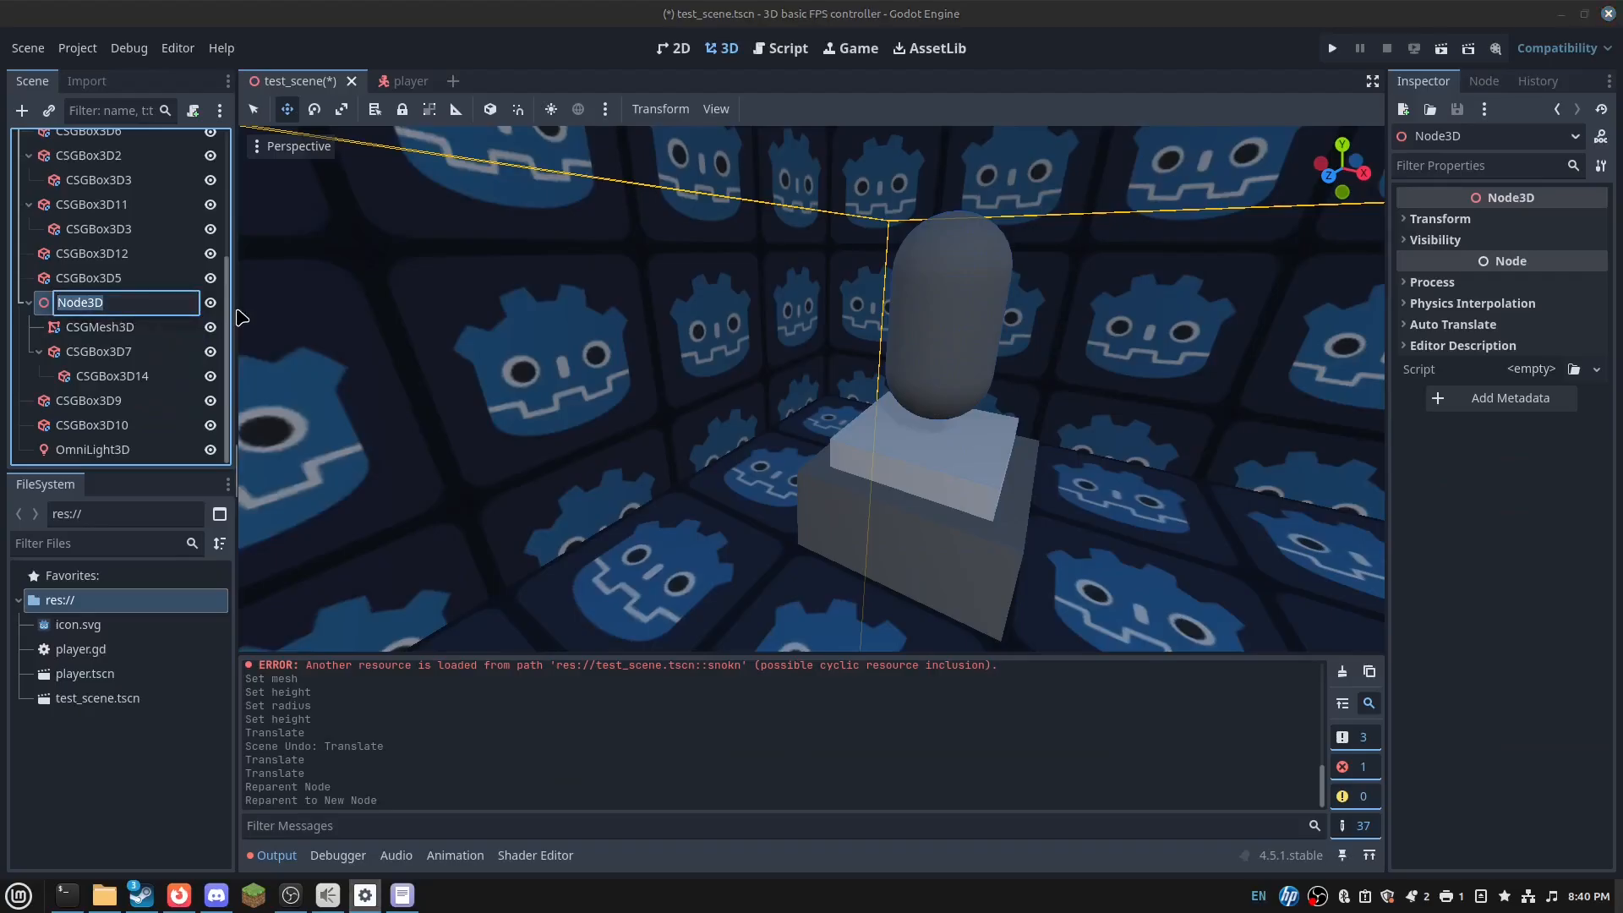
text(y1)
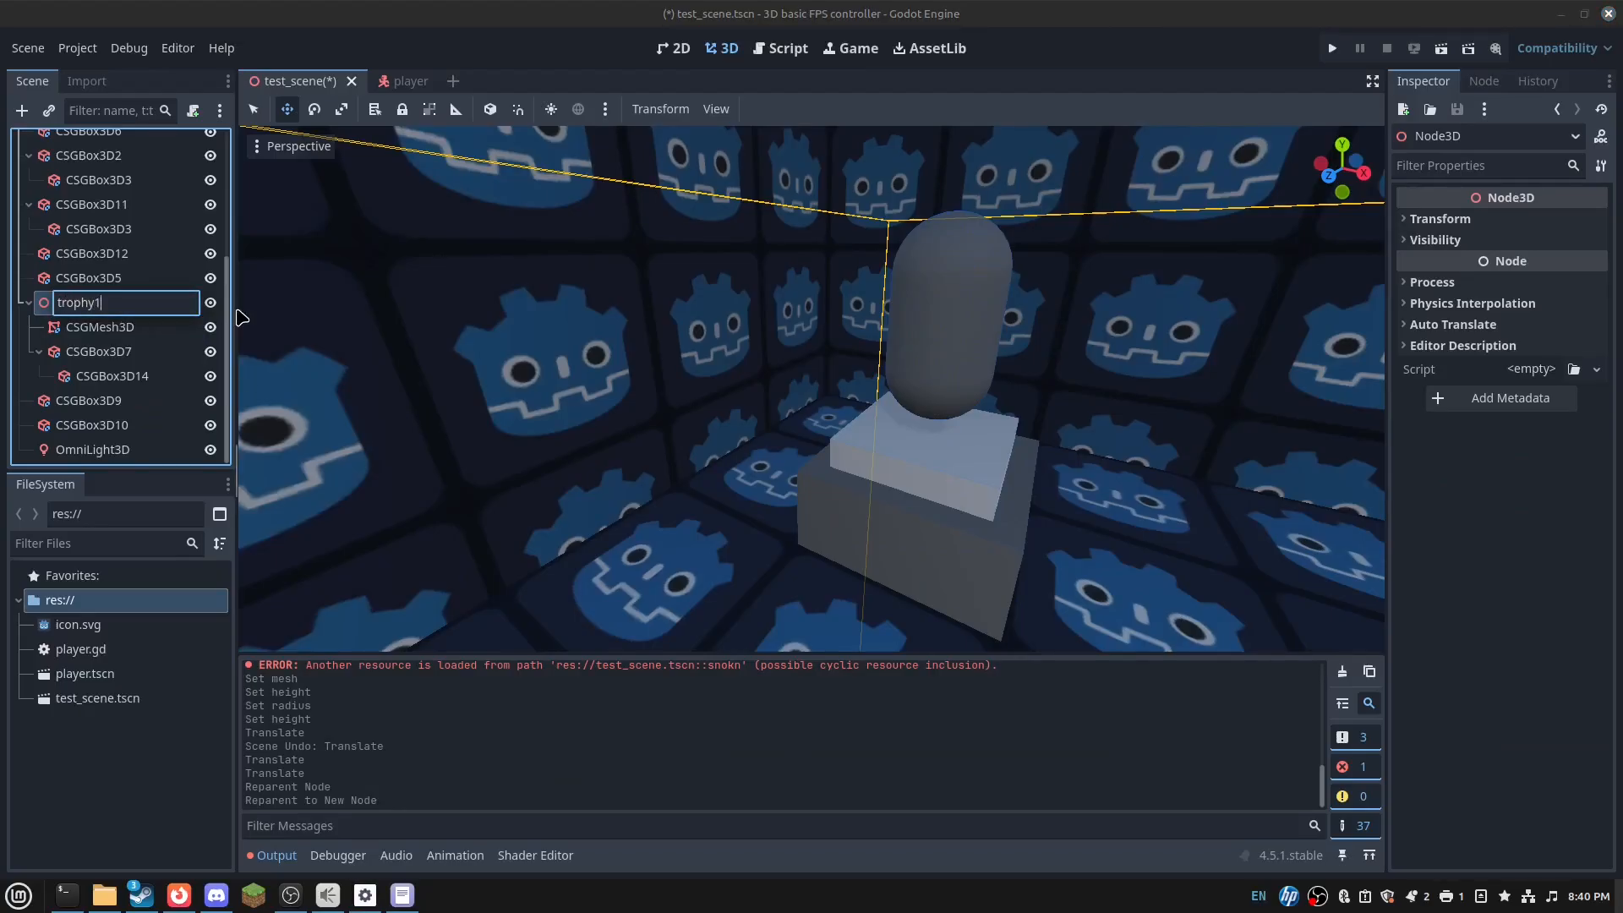
key(Return)
key(s)
right_drag(423, 347, 693, 406)
- Move both trophy parts together sideways, along depth and down toward the floor
click(99, 332)
shift+click(148, 348)
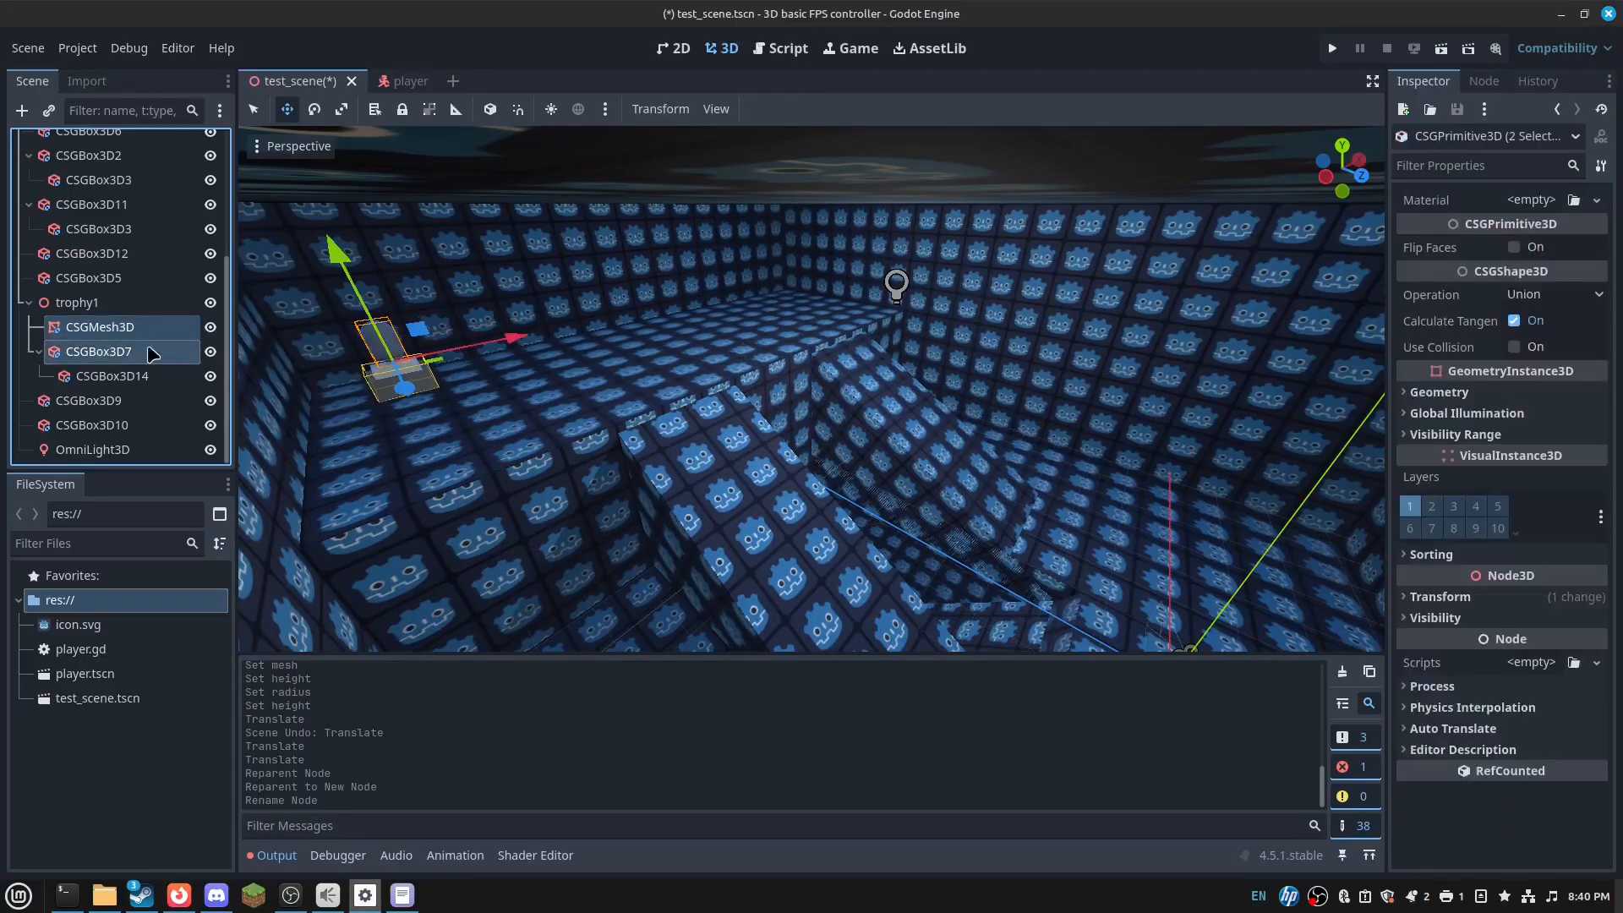
drag(406, 388, 456, 503)
right_drag(642, 440, 730, 471)
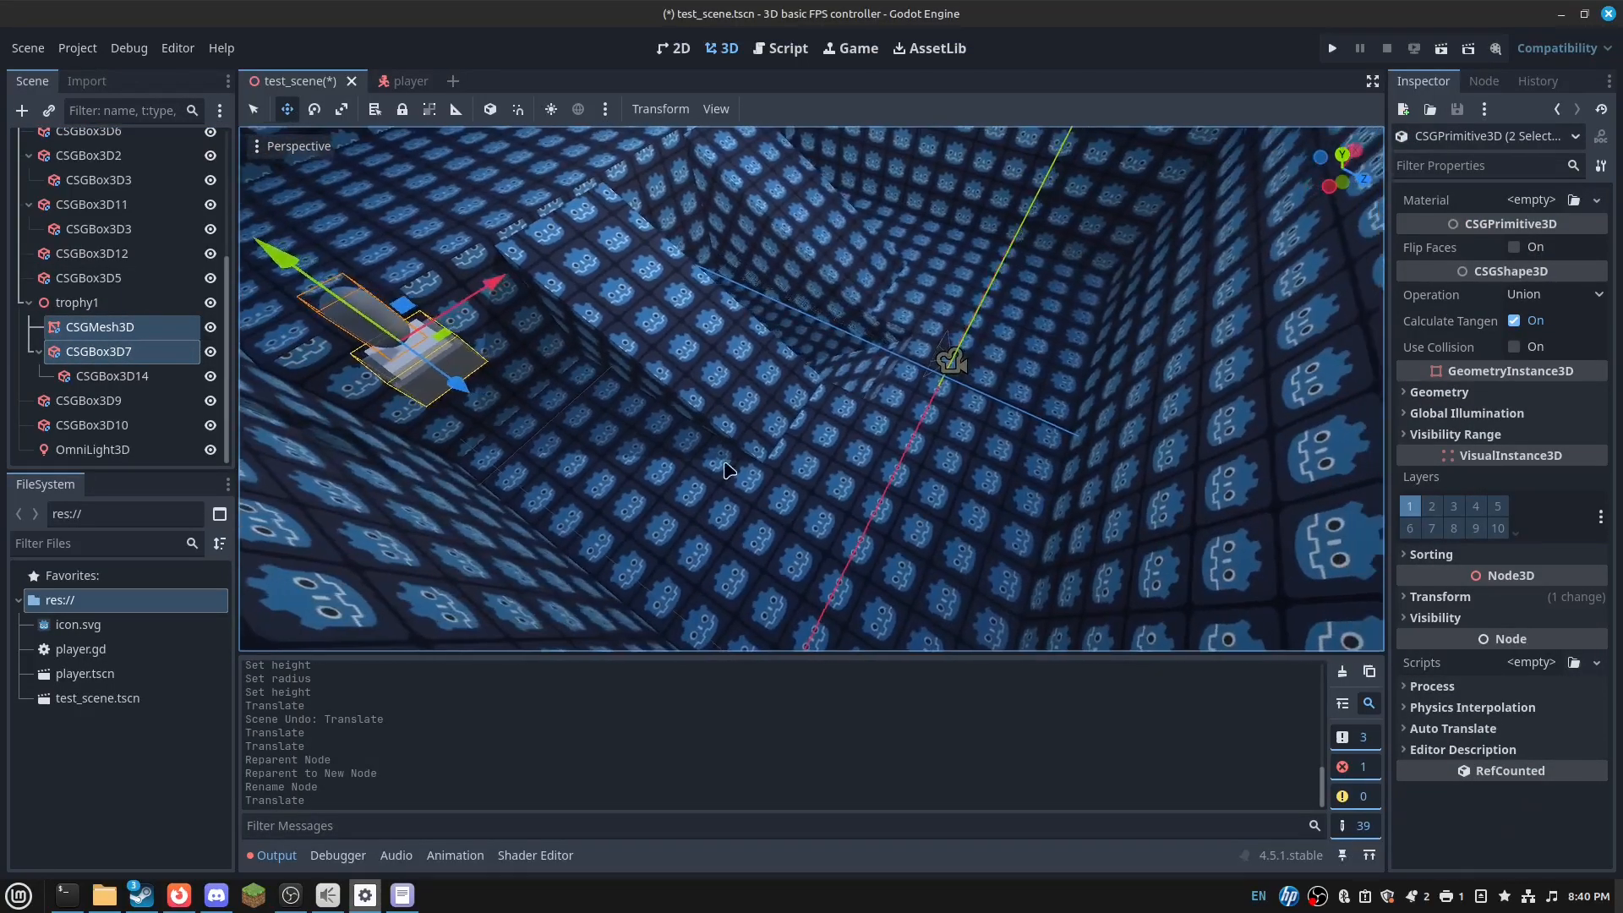
click(100, 327)
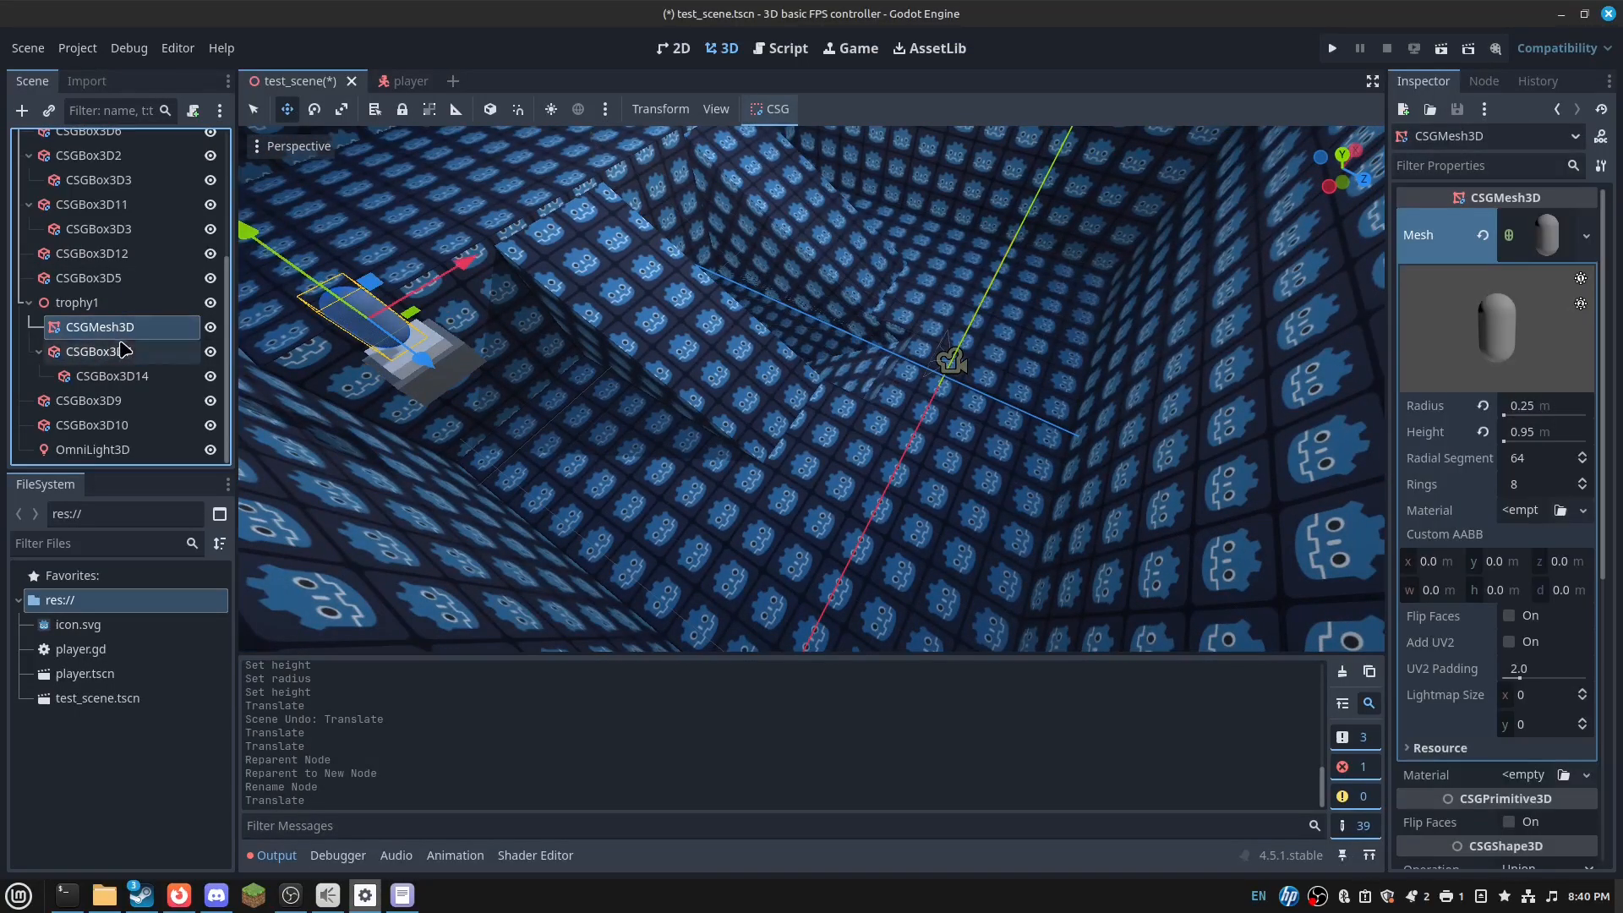
shift+click(98, 352)
drag(499, 286, 860, 209)
drag(790, 169, 1030, 252)
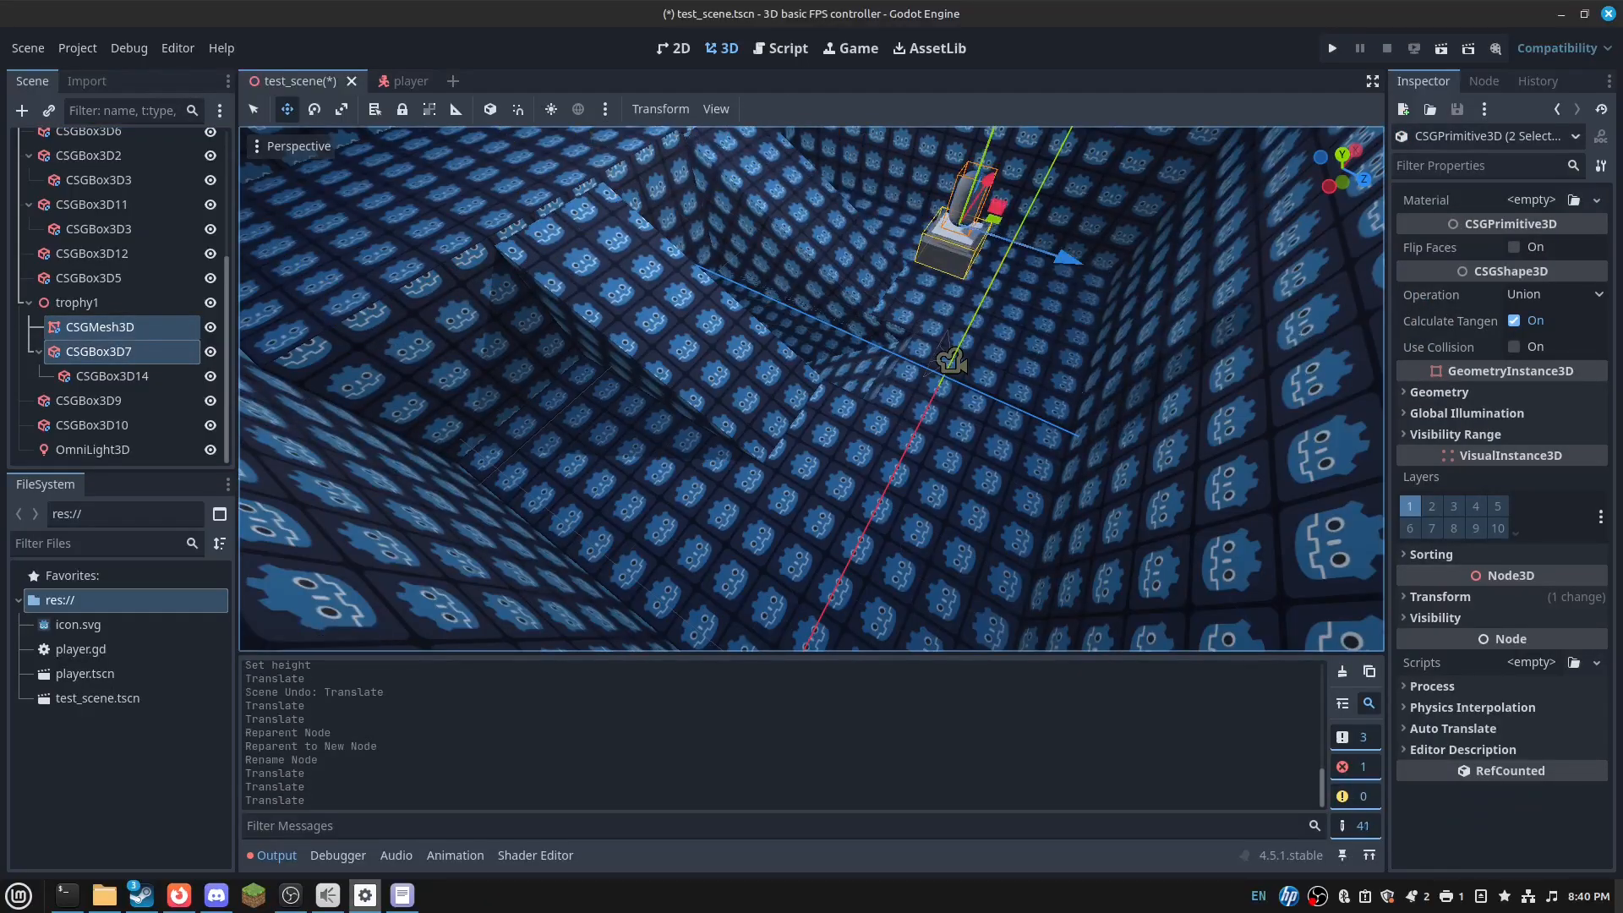
right_drag(968, 310, 1120, 240)
drag(789, 272, 884, 274)
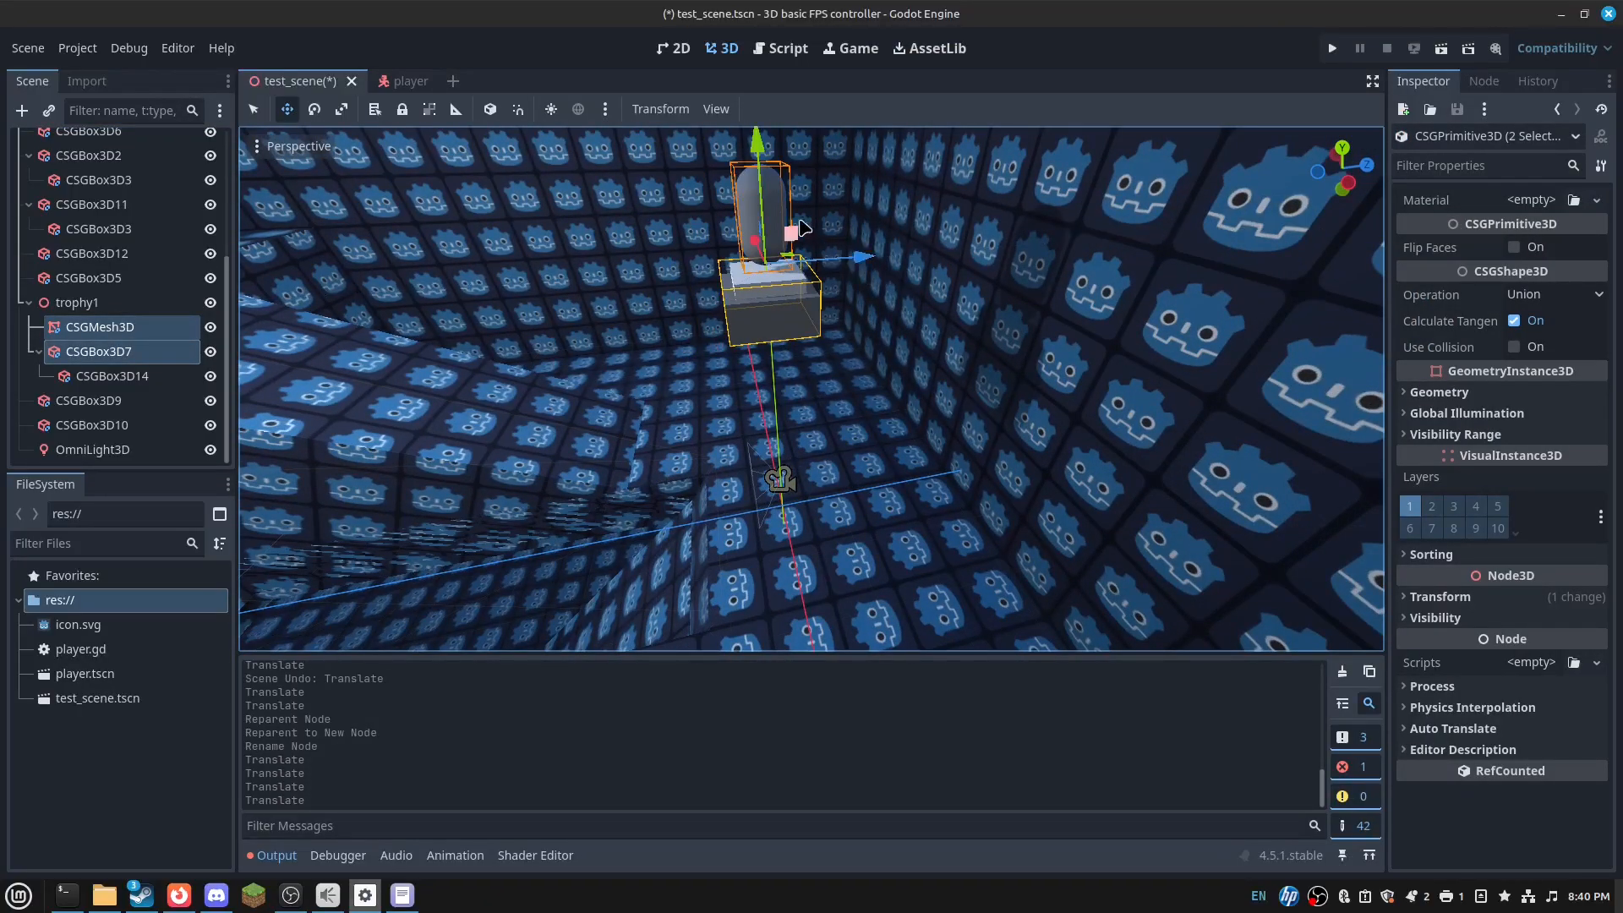
drag(780, 193, 793, 445)
right_drag(793, 445, 621, 490)
key(w)
key(s)
- Position the trophy1 group inside the room with the move gizmo
click(56, 305)
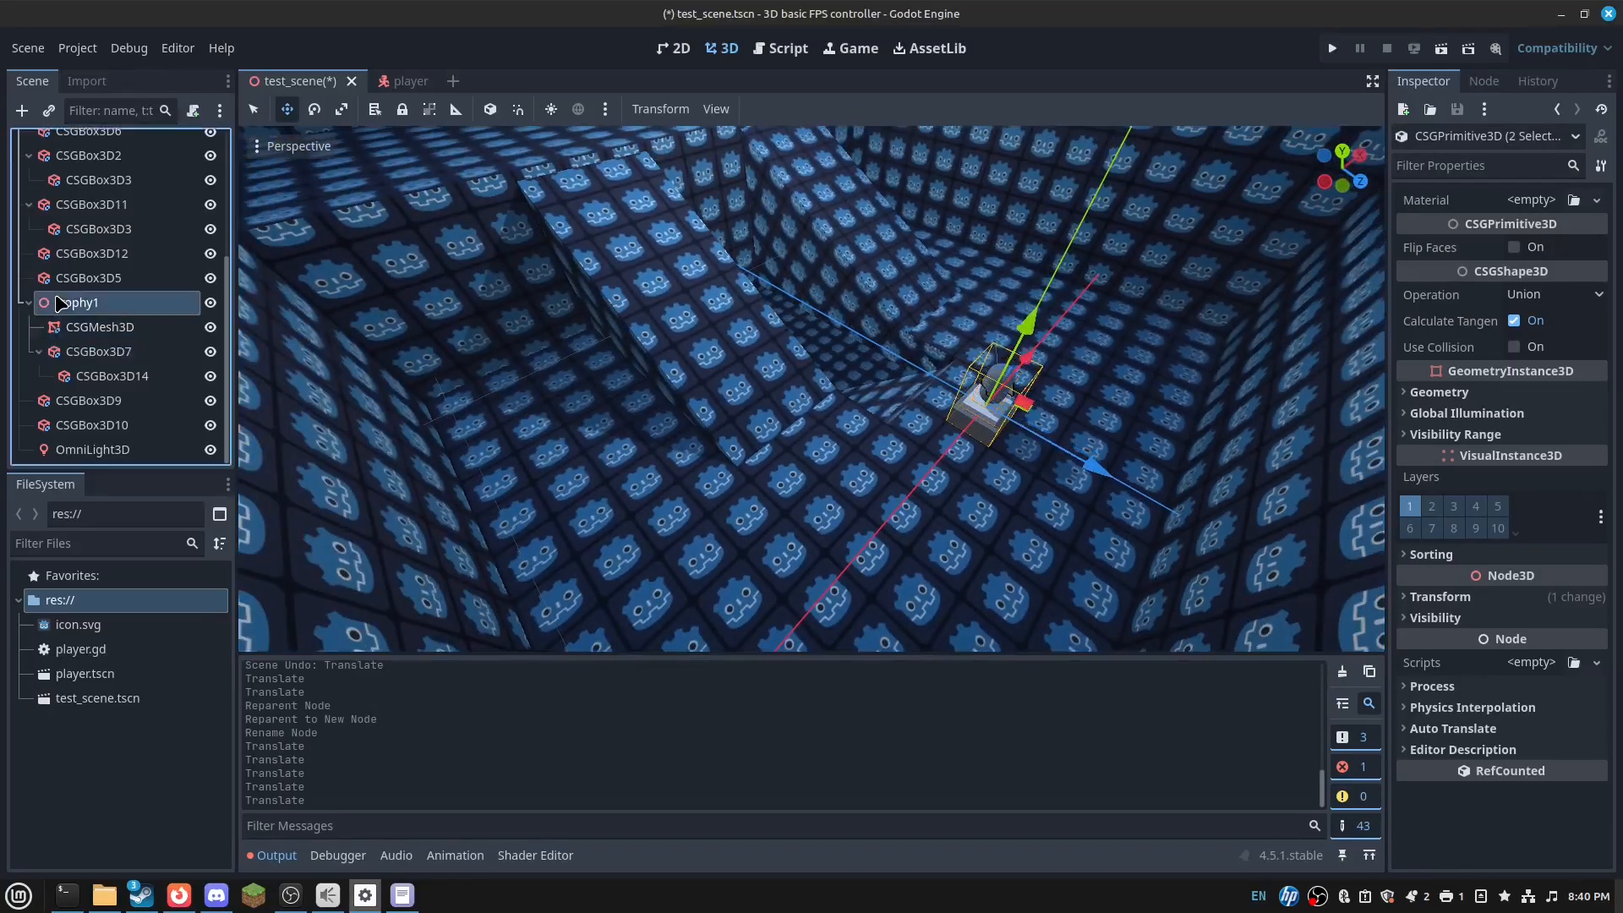
drag(1070, 454, 840, 320)
drag(762, 173, 767, 64)
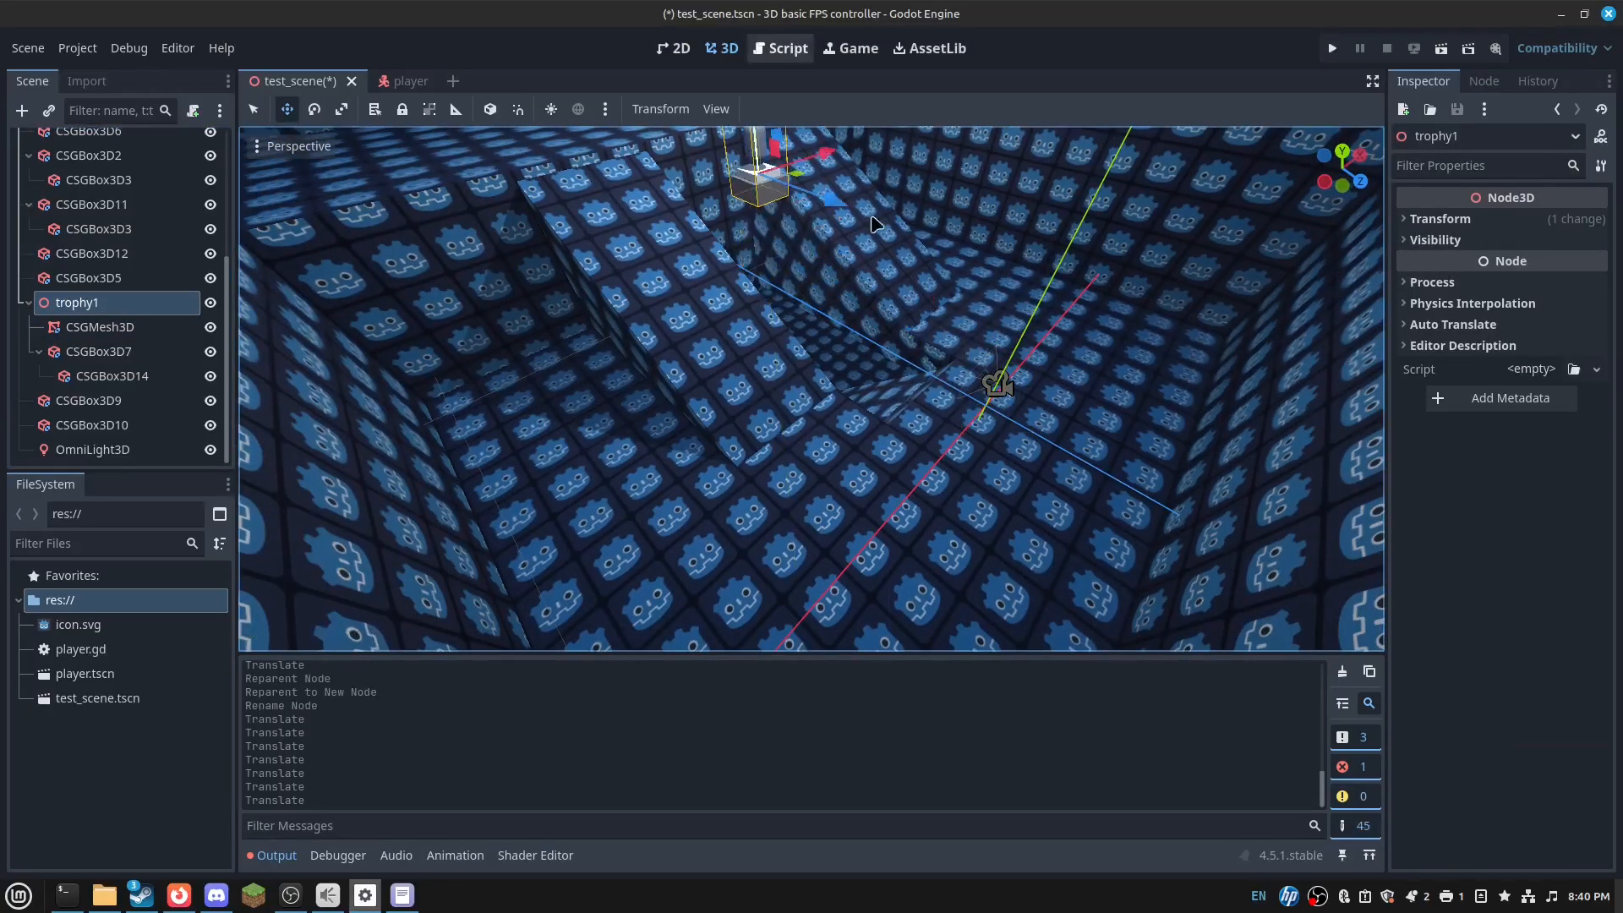
right_drag(874, 225, 845, 203)
drag(882, 306, 887, 212)
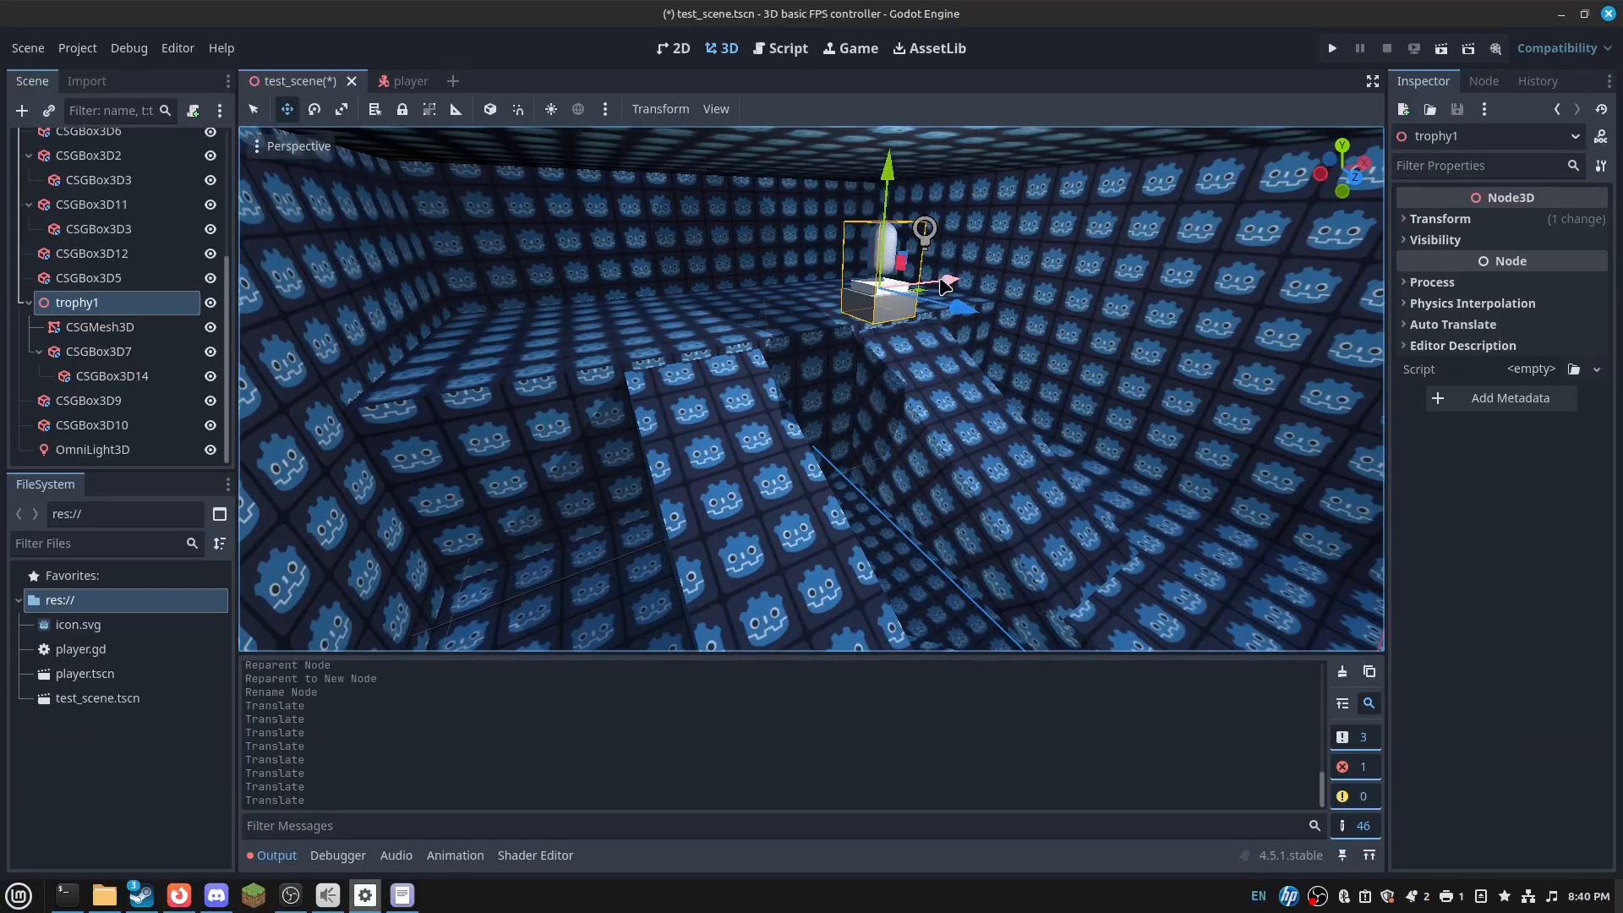
drag(943, 274, 590, 322)
key(d)
right_drag(590, 323, 270, 296)
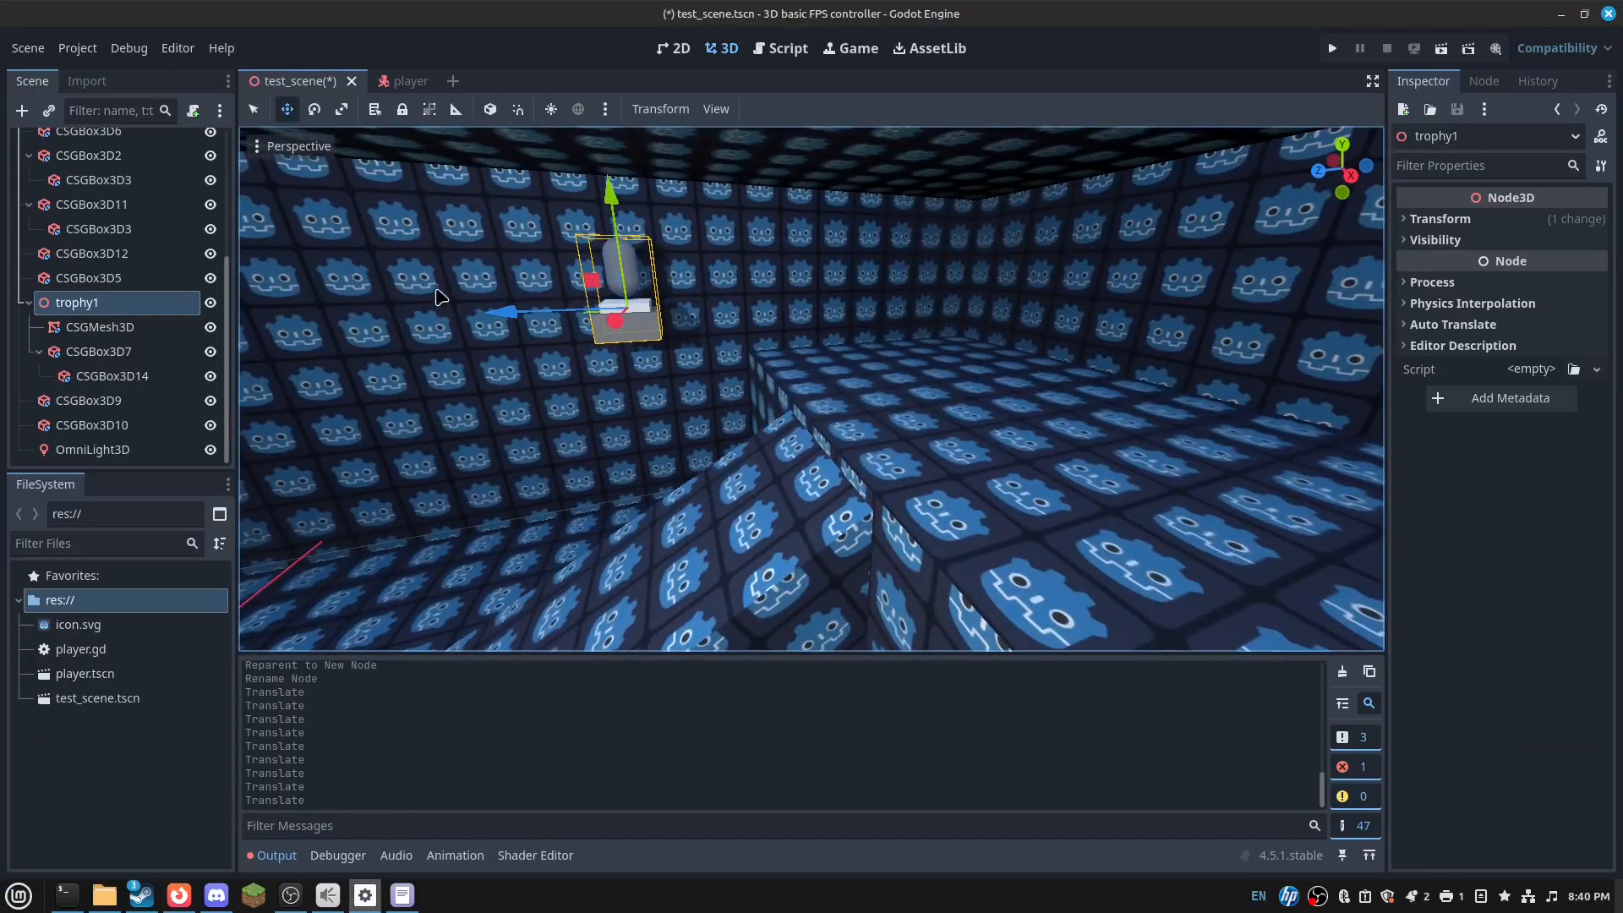
drag(509, 305, 935, 297)
drag(1041, 175, 1033, 224)
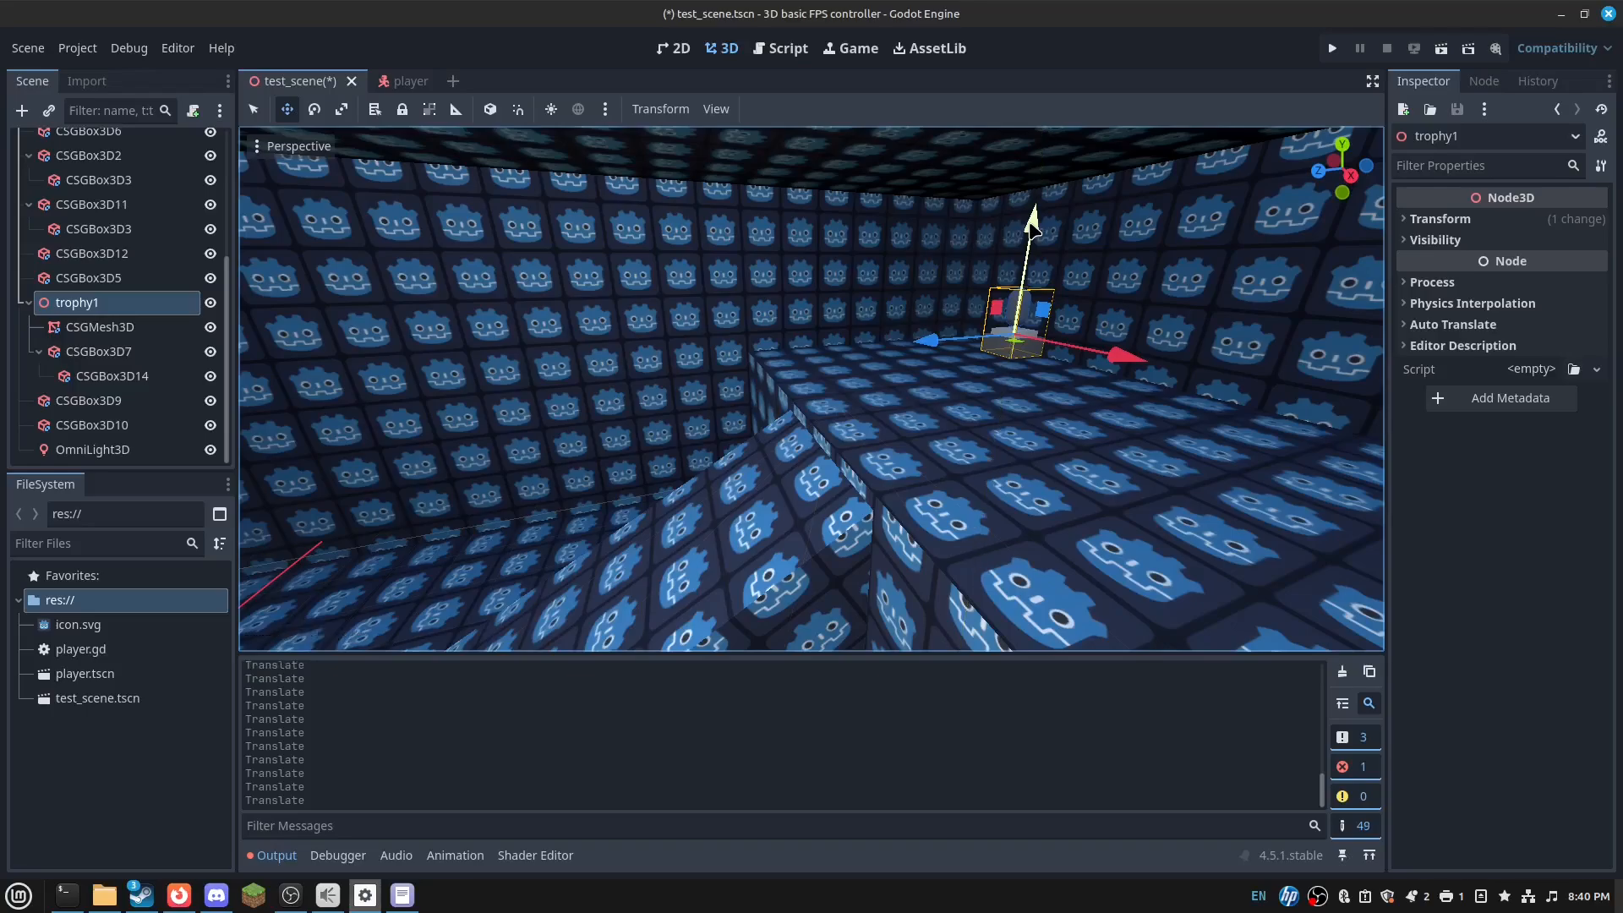
key(w)
right_drag(1033, 225, 1078, 215)
drag(947, 388, 853, 399)
key(a)
right_drag(902, 382, 1091, 414)
- Nudge trophy1 left, save test_scene and start a test run with F5
drag(964, 286, 854, 292)
key(ctrl+s)
key(F5)
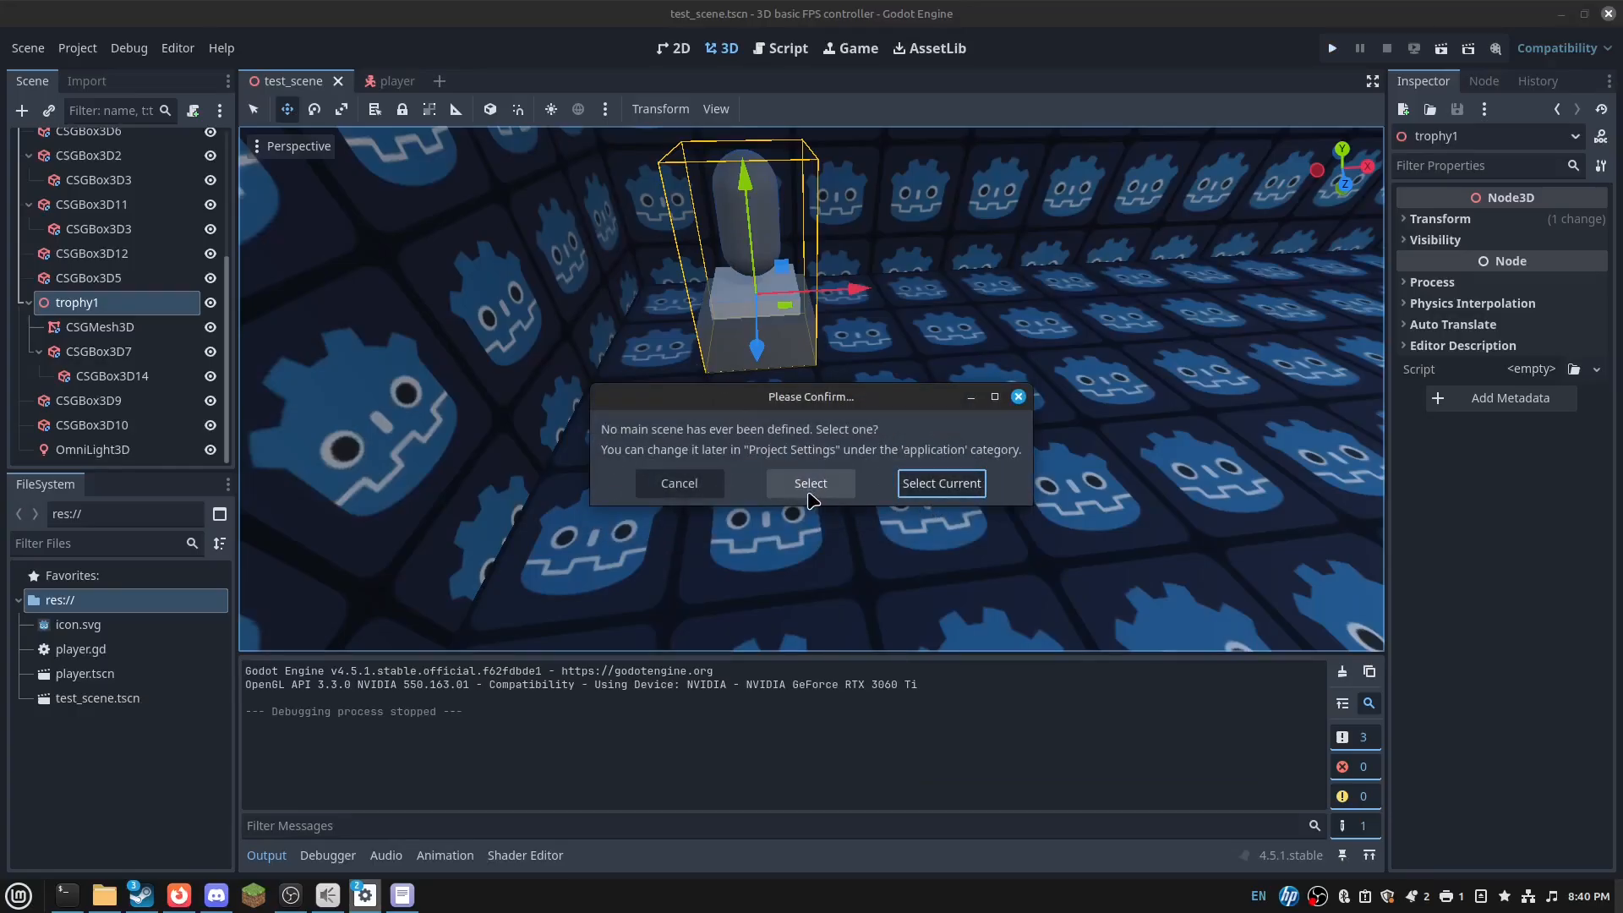
- Run the game with the current scene as main, stop it, and switch to OBS
click(928, 488)
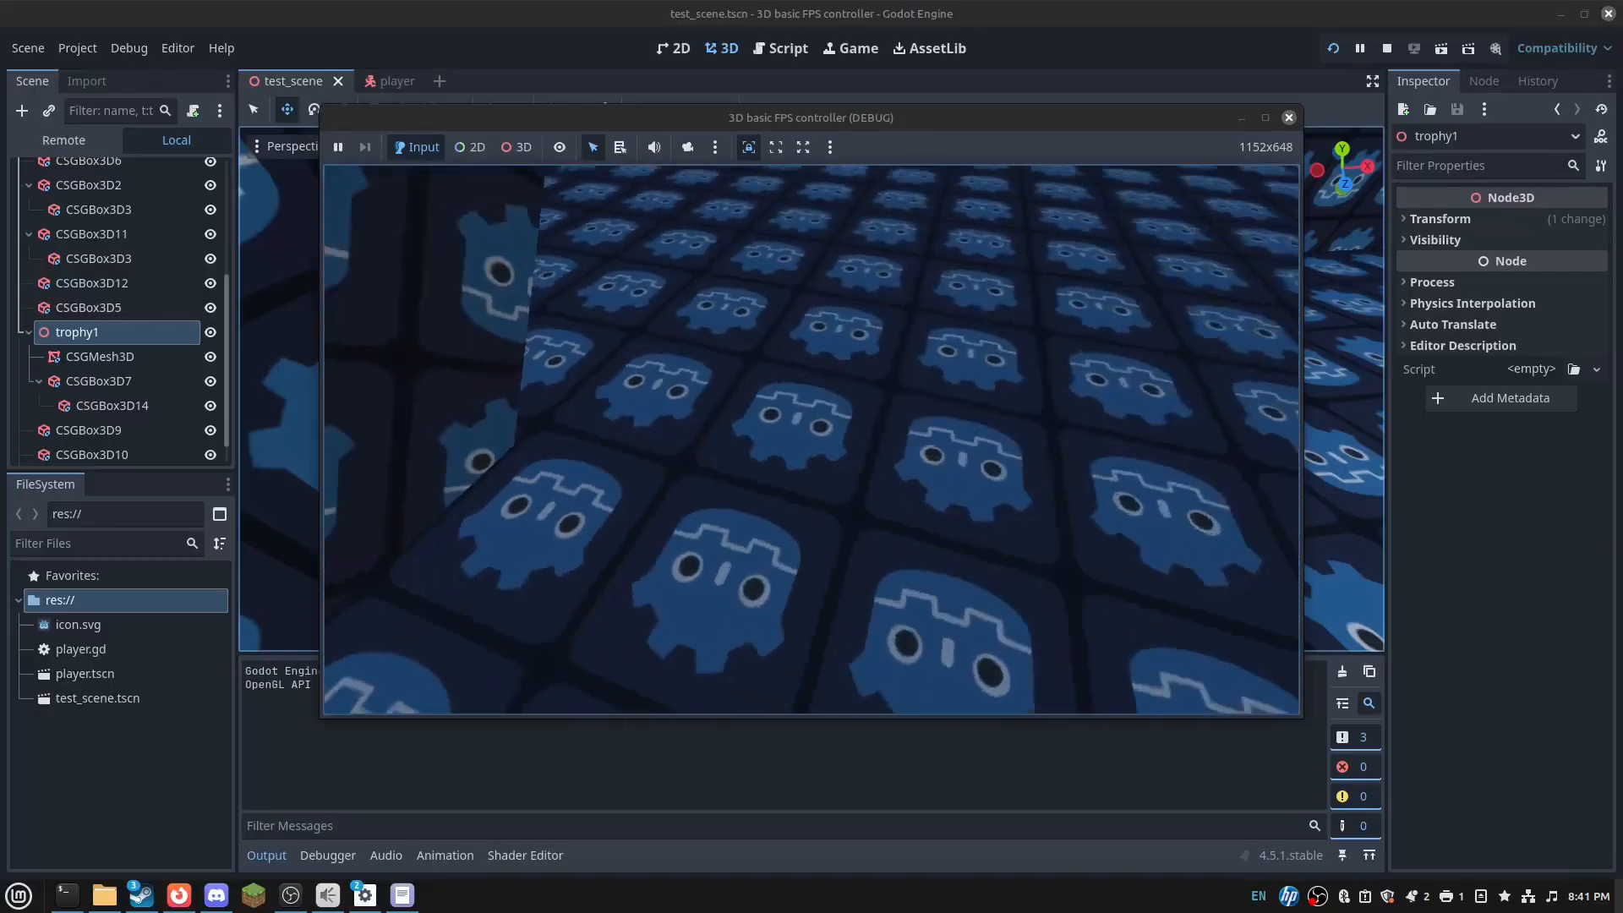
click(1290, 118)
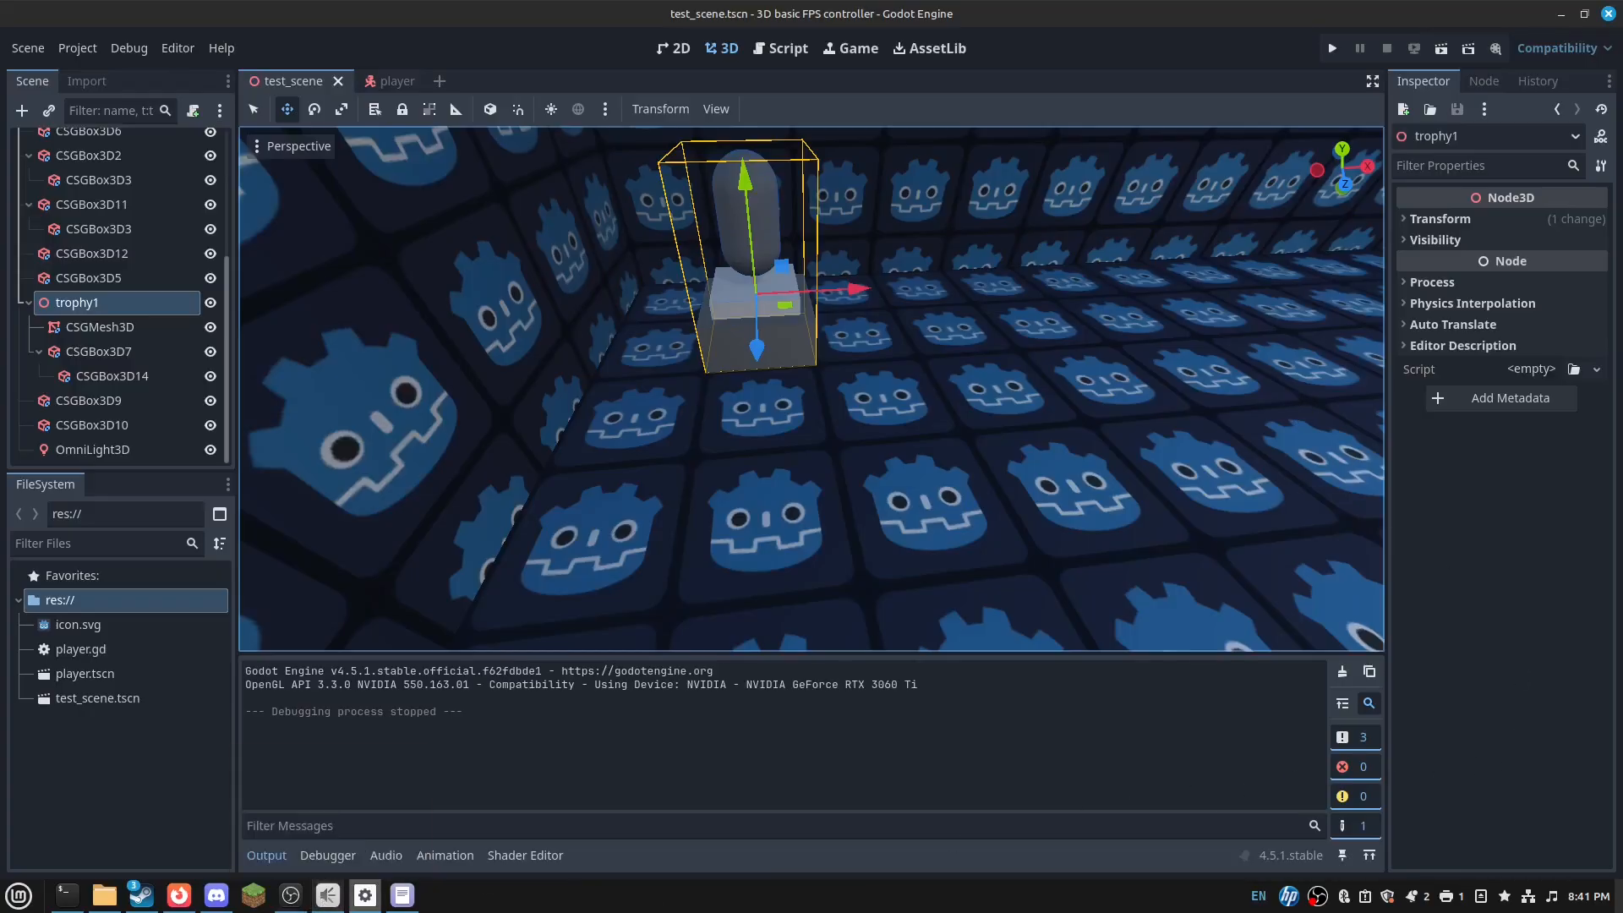
click(291, 894)
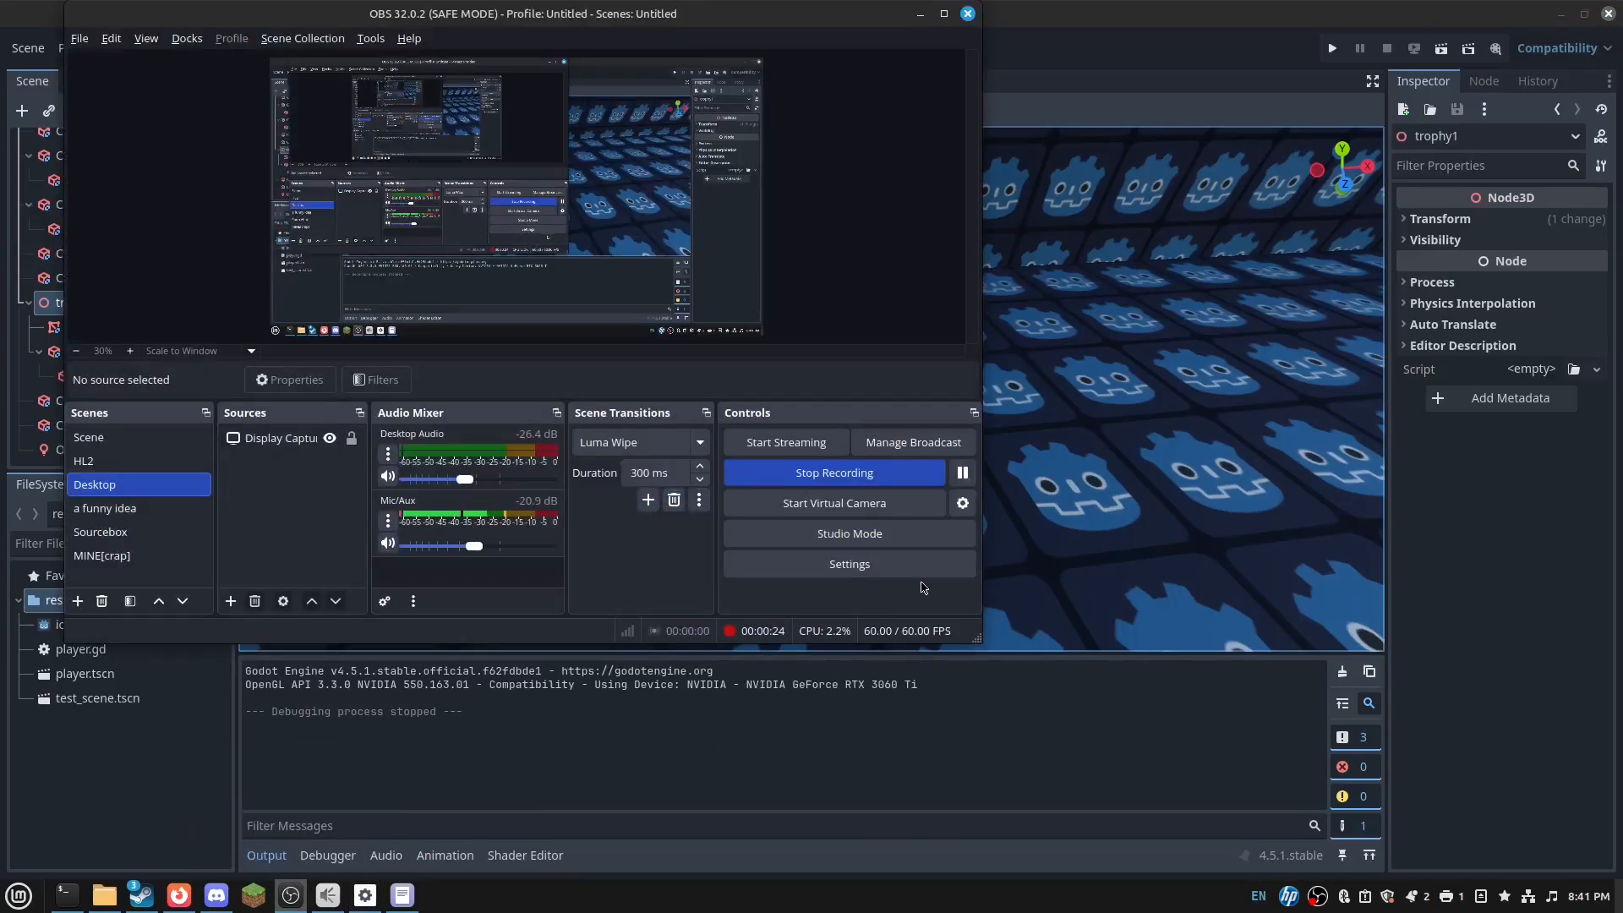